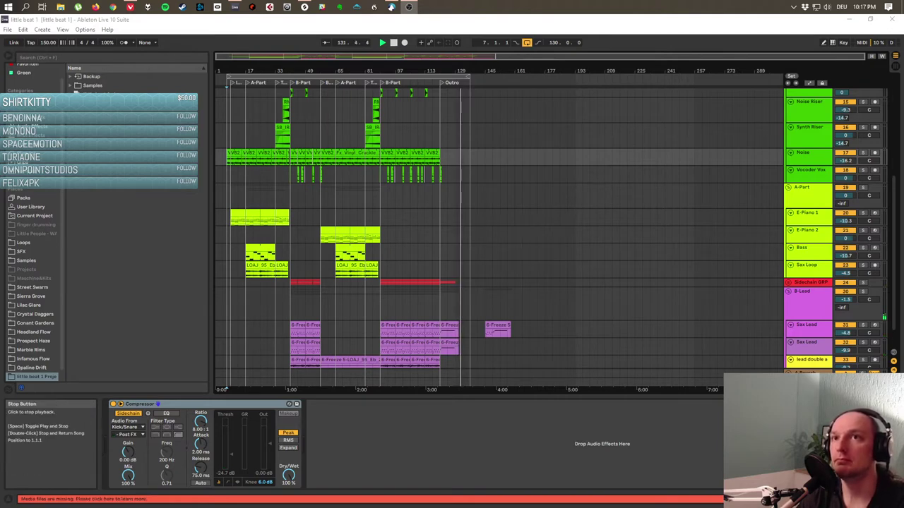
Stop the song and play it again from around bar 9 in the intro, listening to the A-Part.
{"action": "left_click", "coordinate": [394, 43]}
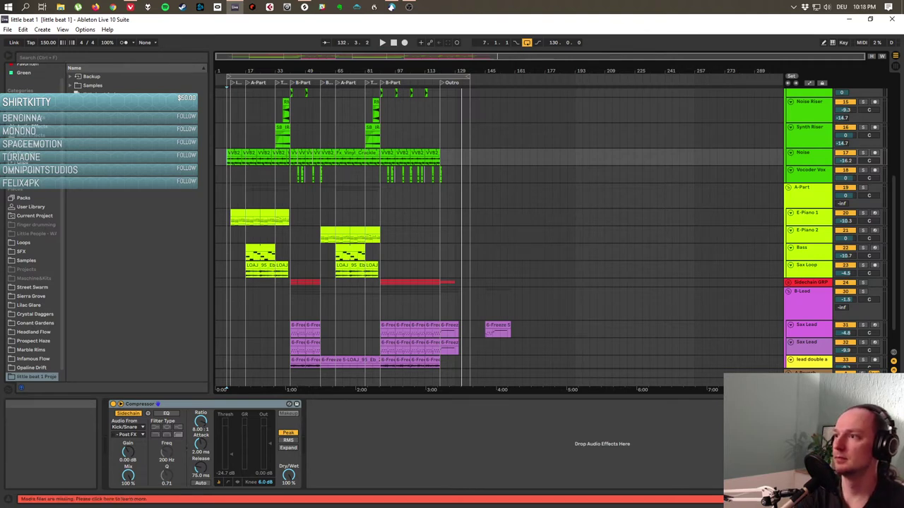
{"action": "left_click", "coordinate": [392, 7]}
{"action": "left_click", "coordinate": [234, 7]}
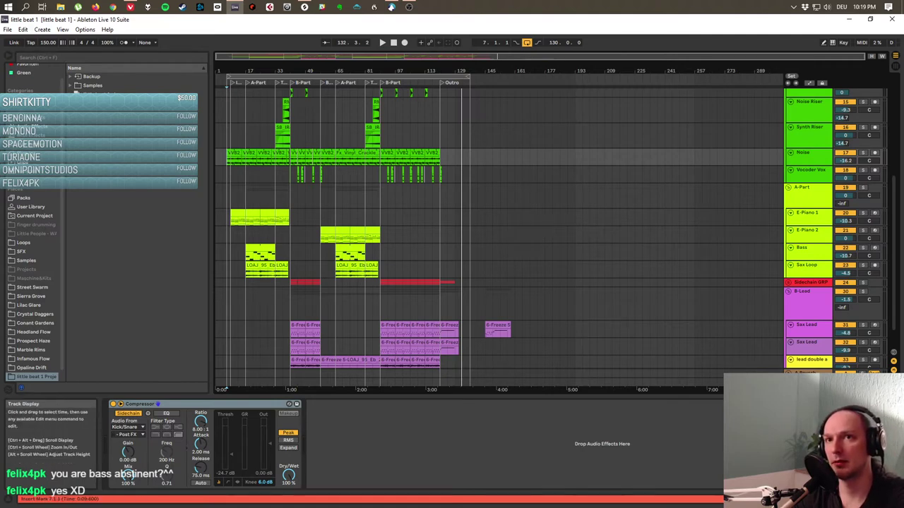
{"action": "left_click", "coordinate": [234, 267]}
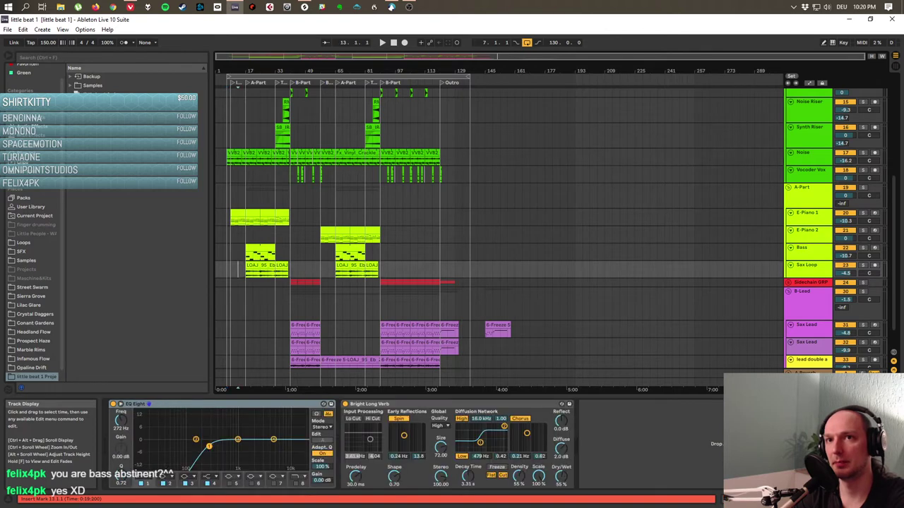
{"action": "key", "text": "Down"}
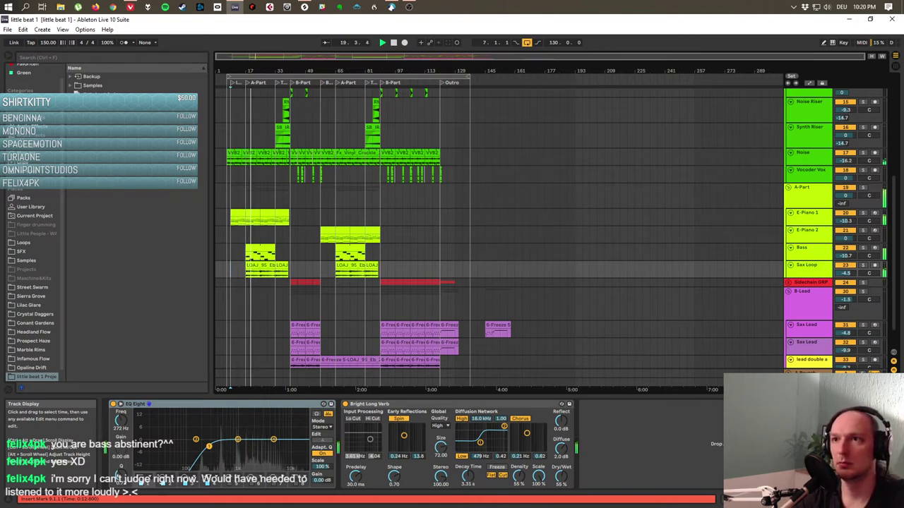
{"action": "scroll", "coordinate": [480, 234], "scroll_direction": "down", "scroll_amount": 1}
{"action": "scroll", "coordinate": [480, 233], "scroll_direction": "up", "scroll_amount": 3}
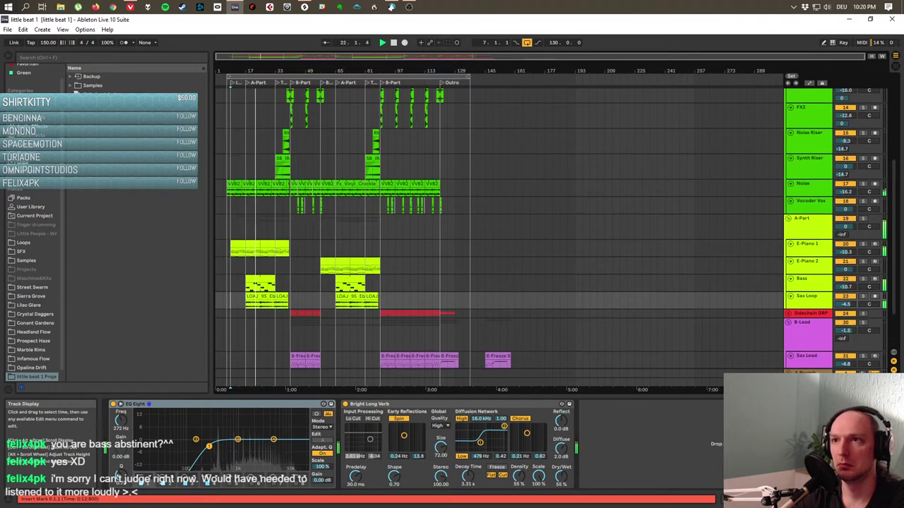
Move band 2 of the Bass track's EQ Eight to about 42.6 Hz and replay the song from bar 17.
{"action": "left_click", "coordinate": [805, 279]}
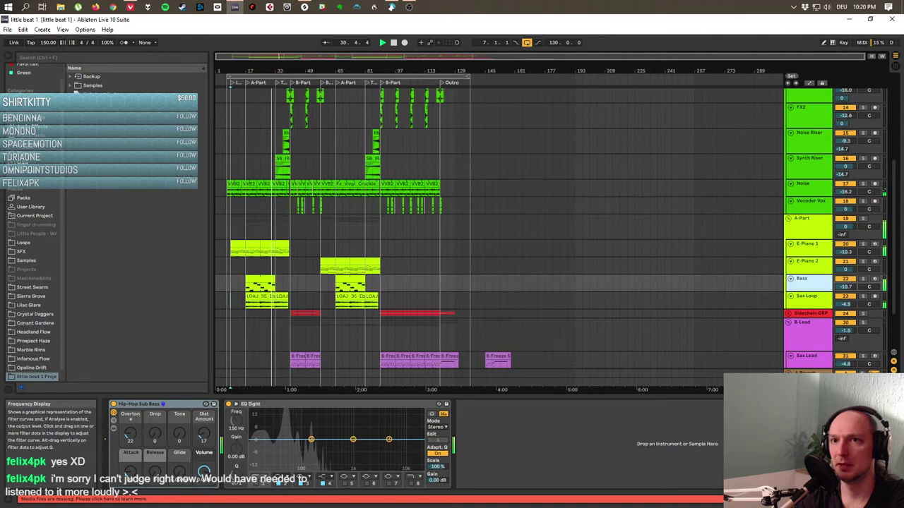
{"action": "left_click_drag", "start_coordinate": [311, 440], "coordinate": [283, 440]}
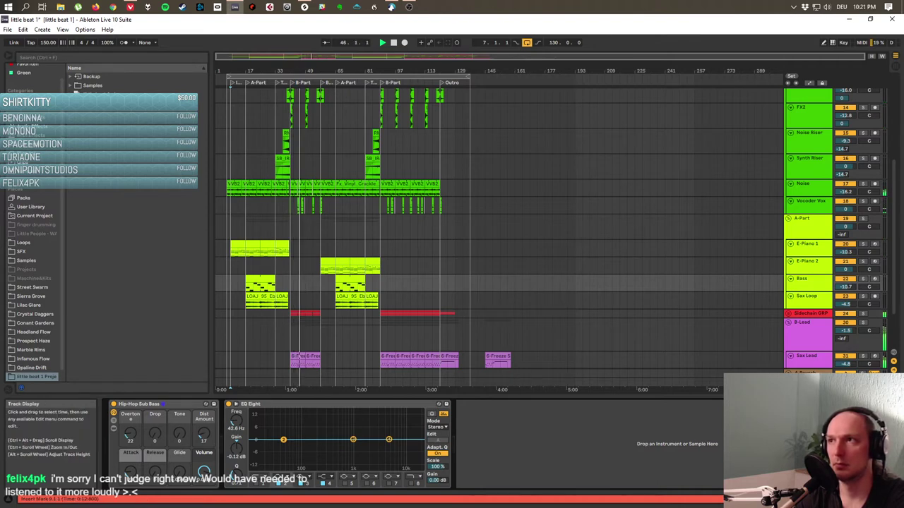
{"action": "left_click", "coordinate": [245, 388]}
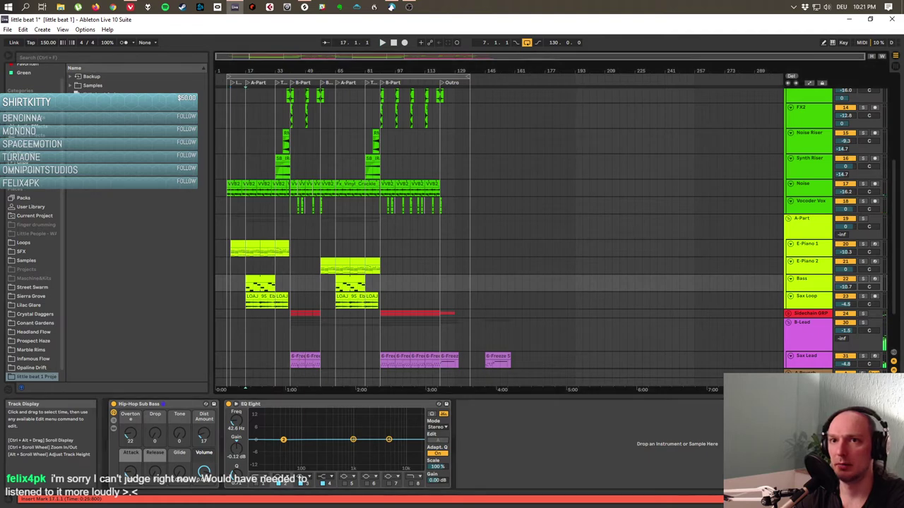
{"action": "key", "text": "space"}
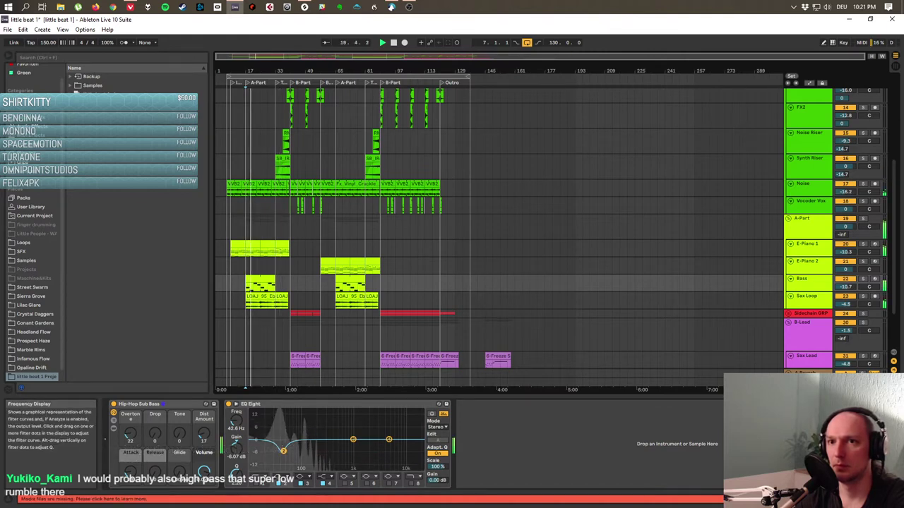
Reshape the Bass EQ's low dip on band 2 to about 43.5 Hz and -2.8 dB with a wider Q.
{"action": "left_click_drag", "start_coordinate": [283, 450], "coordinate": [281, 451]}
{"action": "left_click_drag", "start_coordinate": [236, 472], "coordinate": [236, 486]}
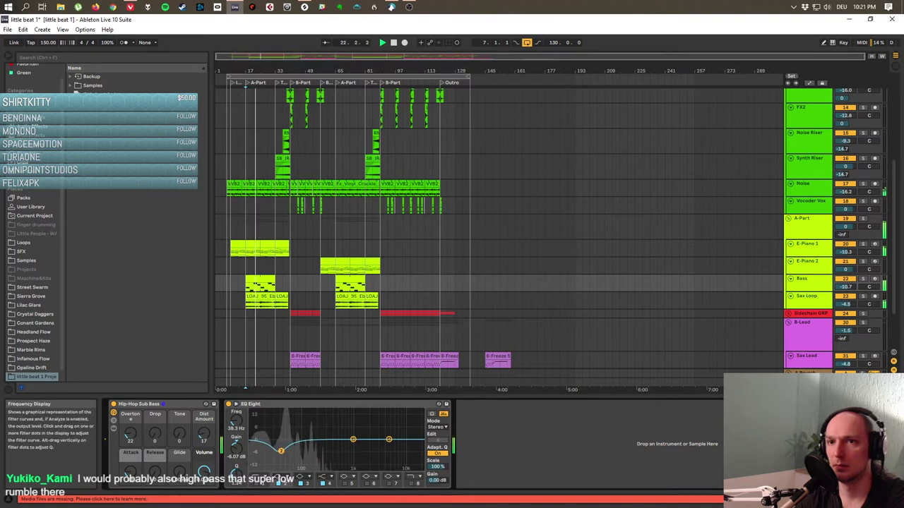
{"action": "left_click_drag", "start_coordinate": [281, 450], "coordinate": [284, 449]}
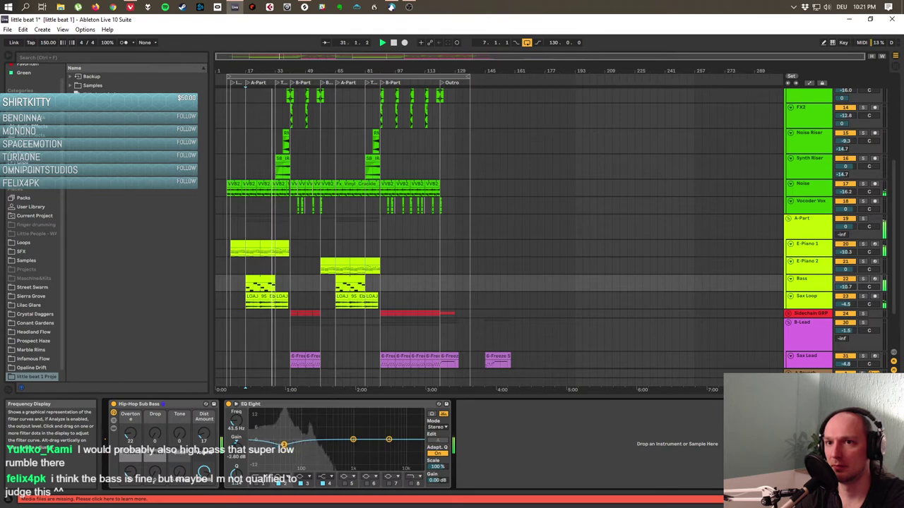
Cut the Bass with EQ band 3 at about 138 Hz and -3.6 dB with a narrower Q, auditioning from bar 17.
{"action": "left_click_drag", "start_coordinate": [353, 439], "coordinate": [308, 445]}
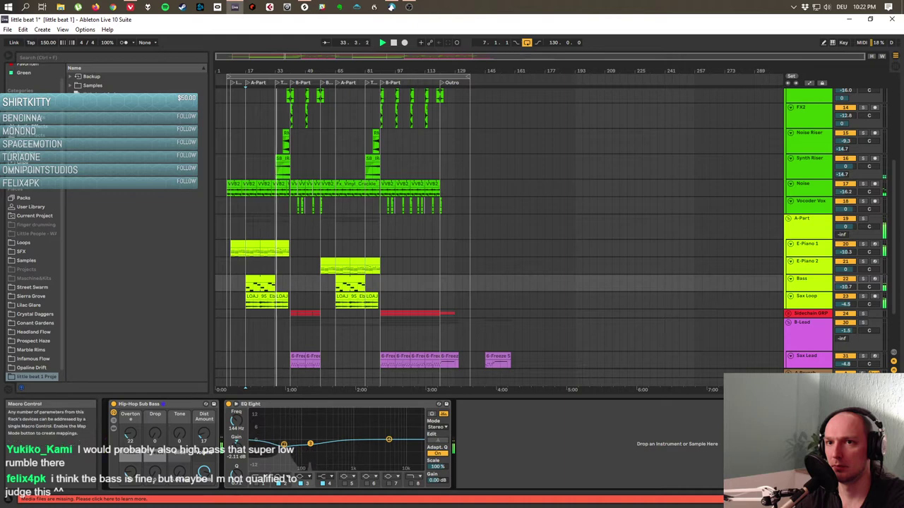
{"action": "key", "text": "space"}
{"action": "key", "text": "space"}
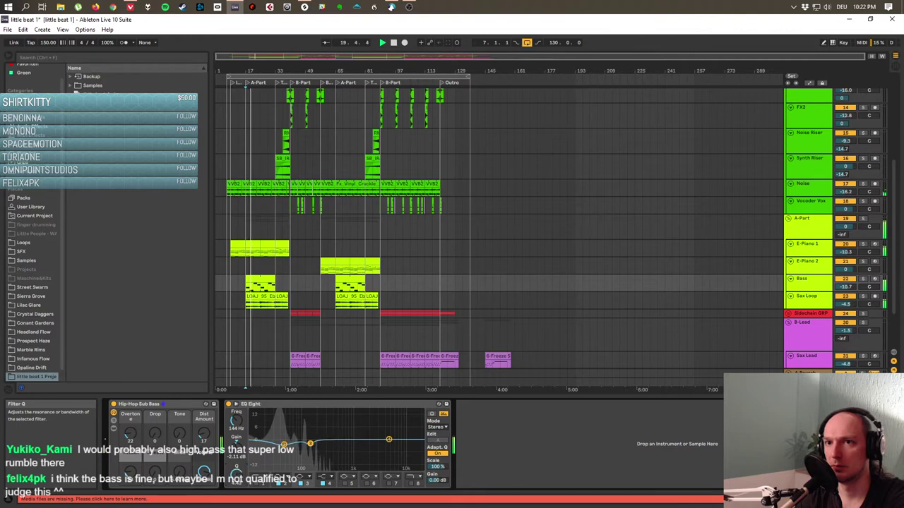
{"action": "mouse_move", "coordinate": [305, 454]}
{"action": "left_mouse_down"}
{"action": "mouse_move", "coordinate": [312, 468]}
{"action": "mouse_move", "coordinate": [313, 453]}
{"action": "left_mouse_up"}
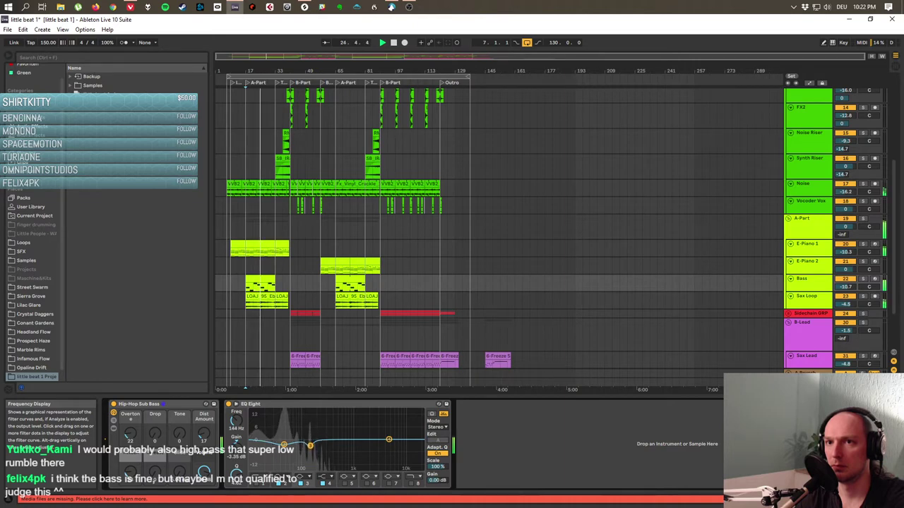
{"action": "left_click_drag", "start_coordinate": [309, 446], "coordinate": [309, 447]}
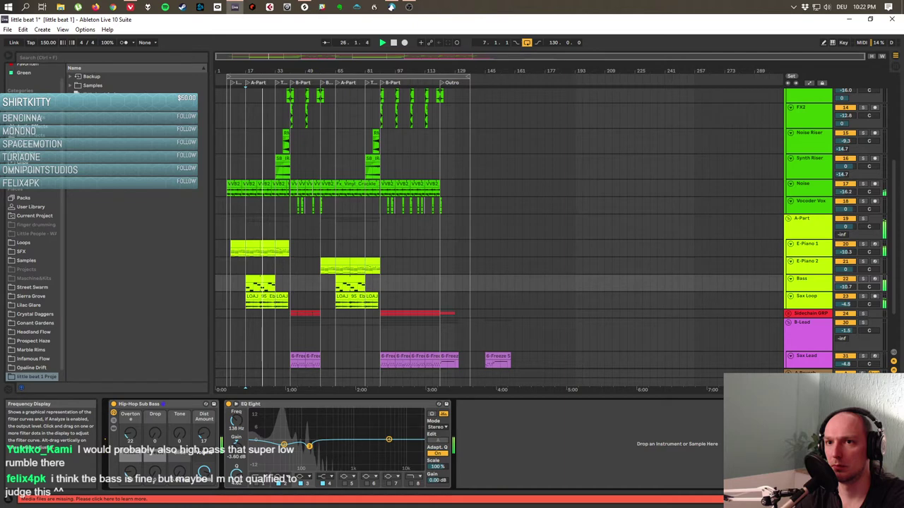
Turn on band 1 of the Bass track's EQ Eight as a low cut in the sub range and lower its Q.
{"action": "left_click", "coordinate": [257, 484]}
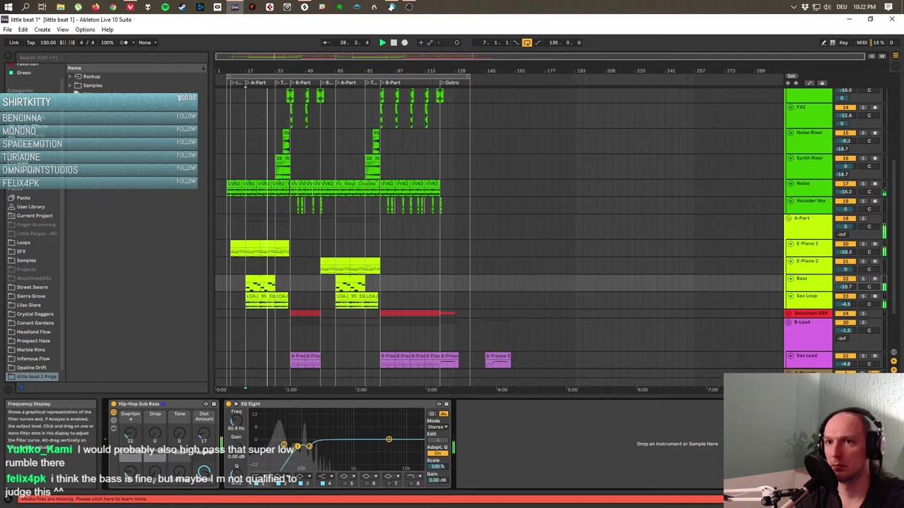
{"action": "left_click_drag", "start_coordinate": [263, 442], "coordinate": [256, 441]}
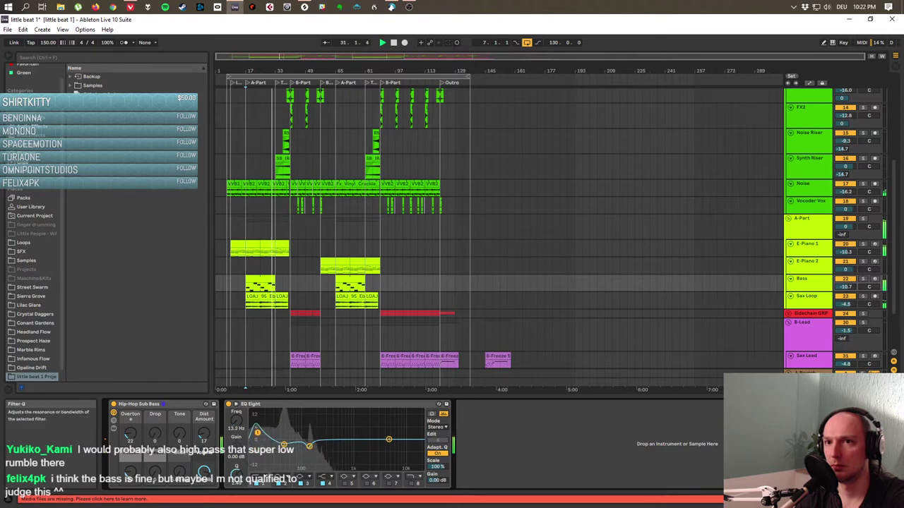
{"action": "left_click_drag", "start_coordinate": [236, 467], "coordinate": [236, 480]}
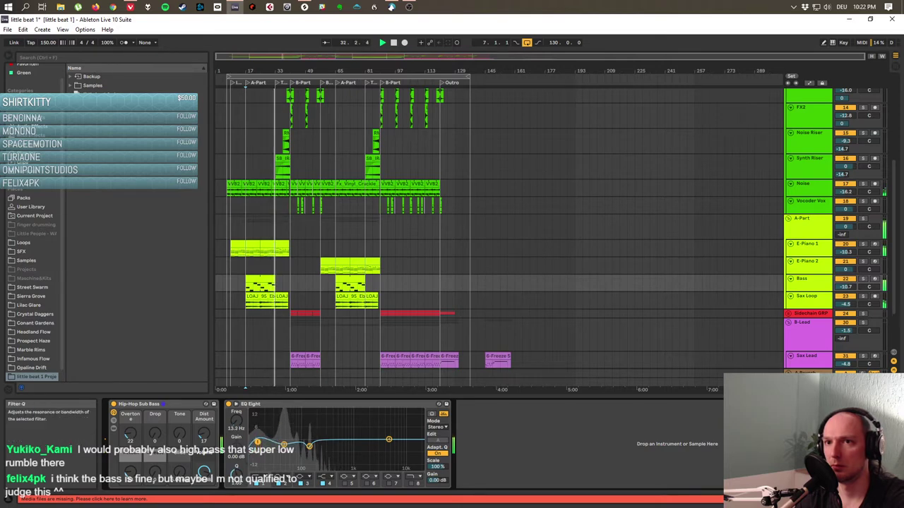
{"action": "mouse_move", "coordinate": [258, 445]}
{"action": "left_mouse_down"}
{"action": "mouse_move", "coordinate": [251, 448]}
{"action": "mouse_move", "coordinate": [271, 442]}
{"action": "left_mouse_up"}
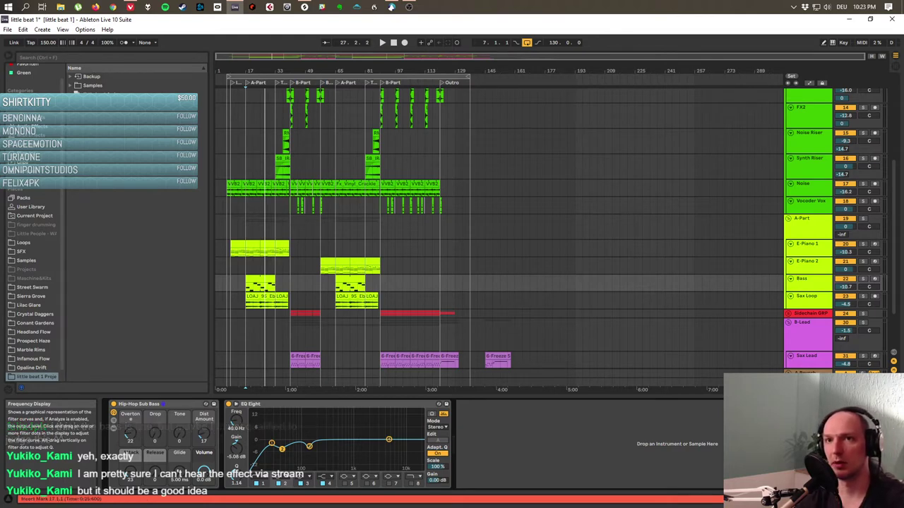
Compare the Bass from bar 17 with its EQ Eight bypassed and active, leaving the EQ on.
{"action": "left_click", "coordinate": [265, 284]}
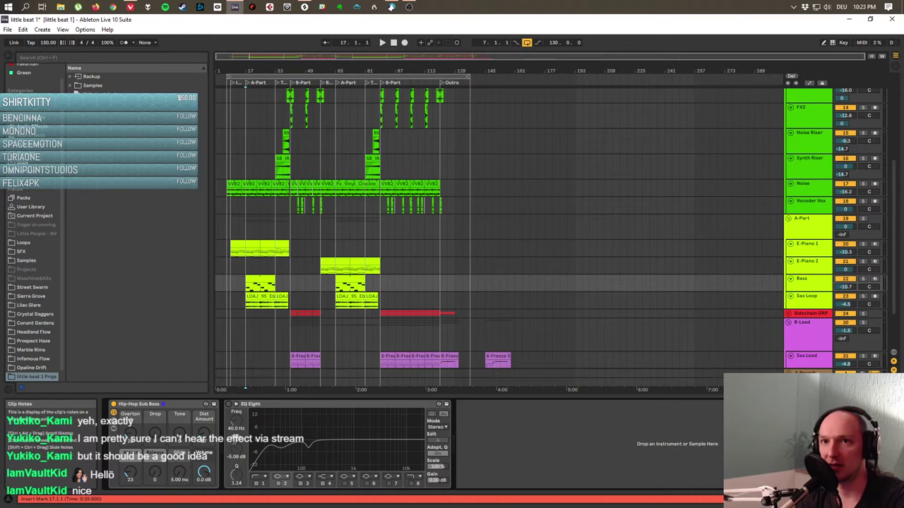
{"action": "key", "text": "space"}
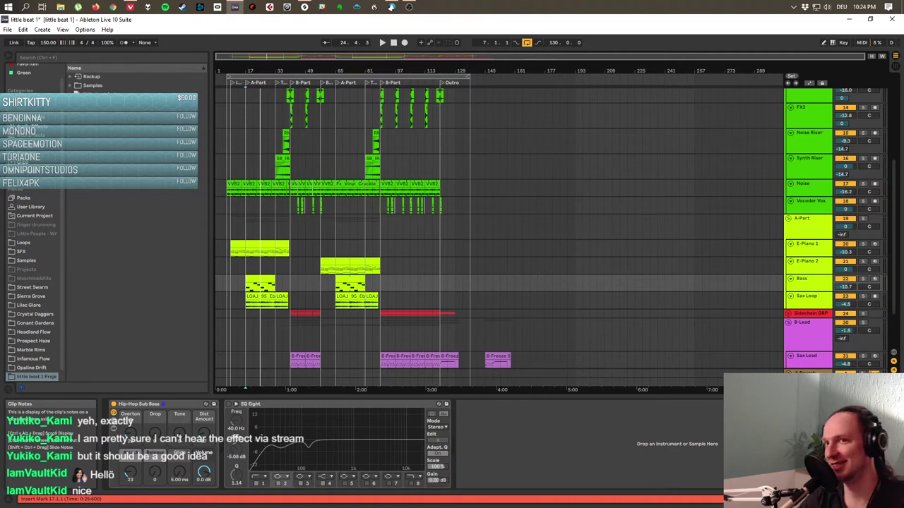
{"action": "left_click", "coordinate": [228, 404]}
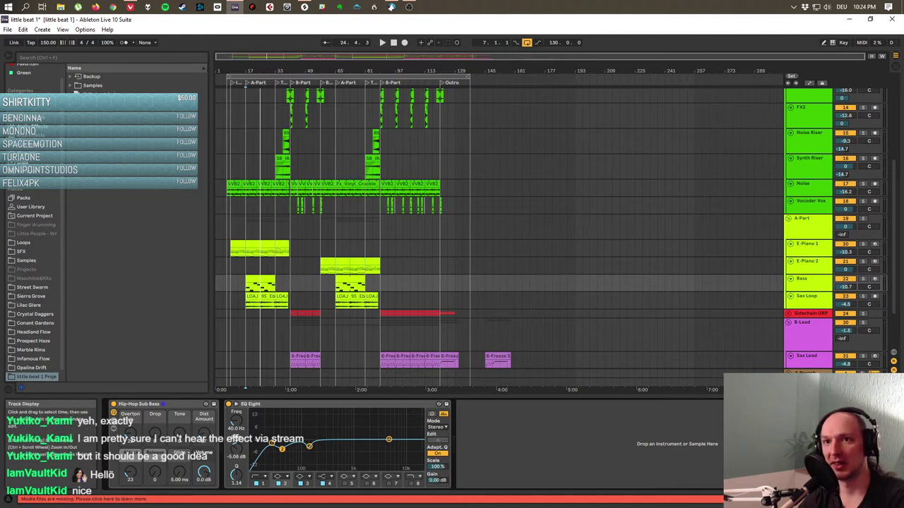
{"action": "key", "text": "space"}
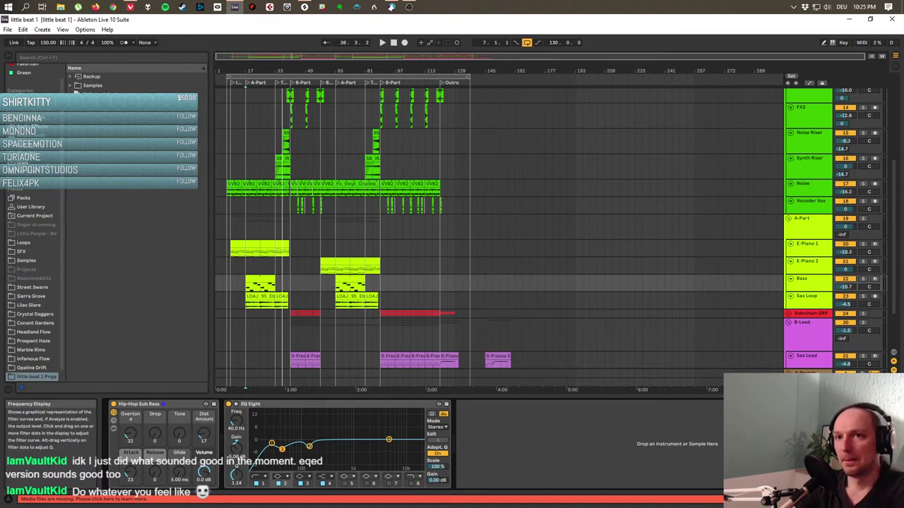
Create a new Live Set from the default template.
{"action": "left_click", "coordinate": [246, 331]}
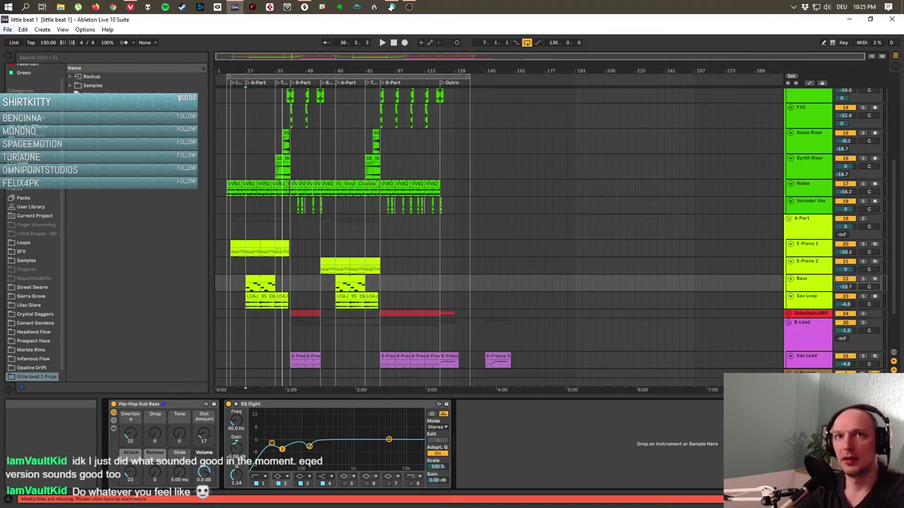
{"action": "left_click", "coordinate": [8, 30]}
{"action": "mouse_move", "coordinate": [42, 62]}
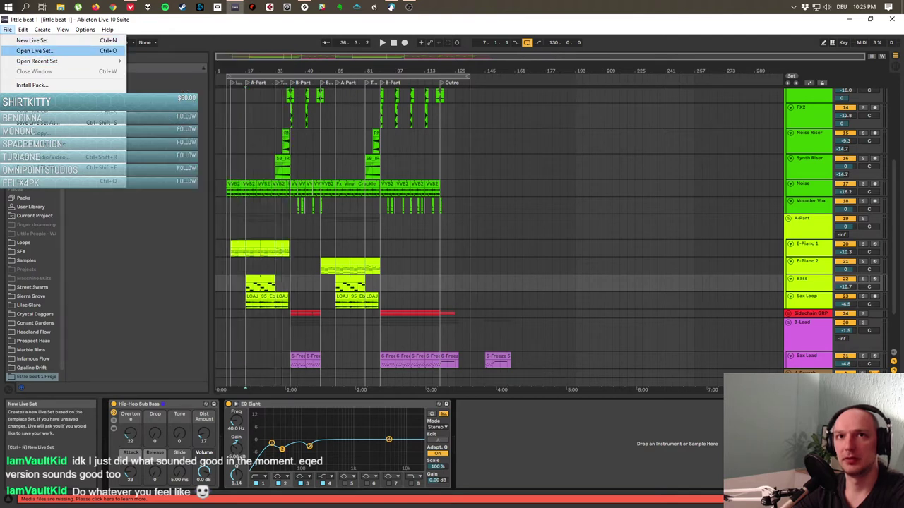
{"action": "left_click", "coordinate": [32, 40]}
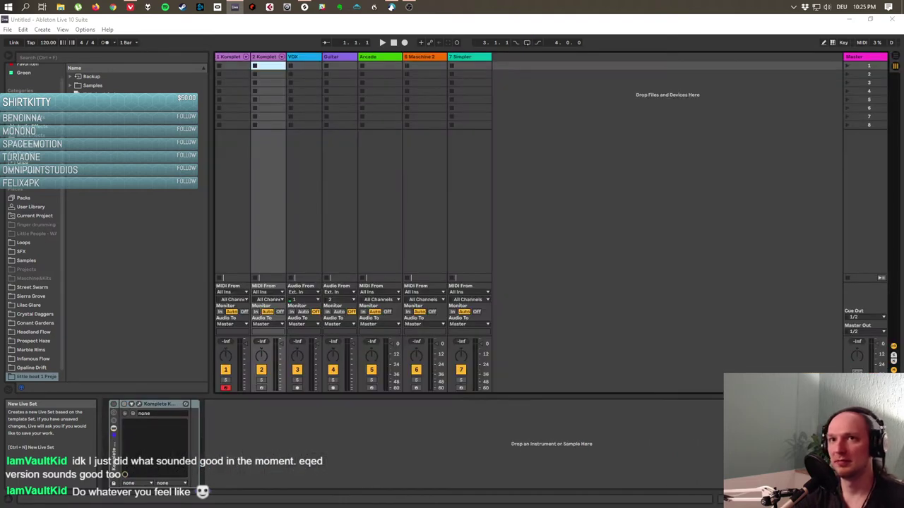
Delete the VOX, Guitar, Maschine 2 and Simpler tracks from the new set.
{"action": "key", "text": "Right"}
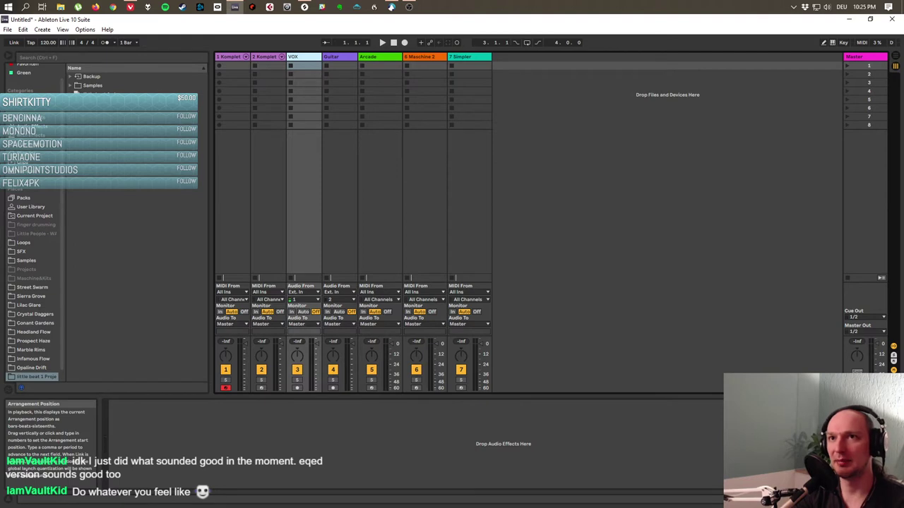
{"action": "left_click", "coordinate": [338, 56]}
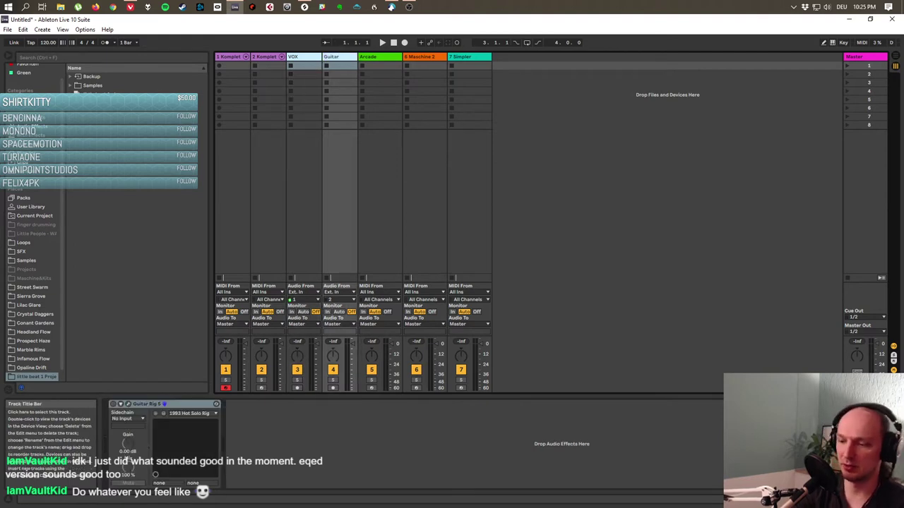
{"action": "key", "text": "Delete"}
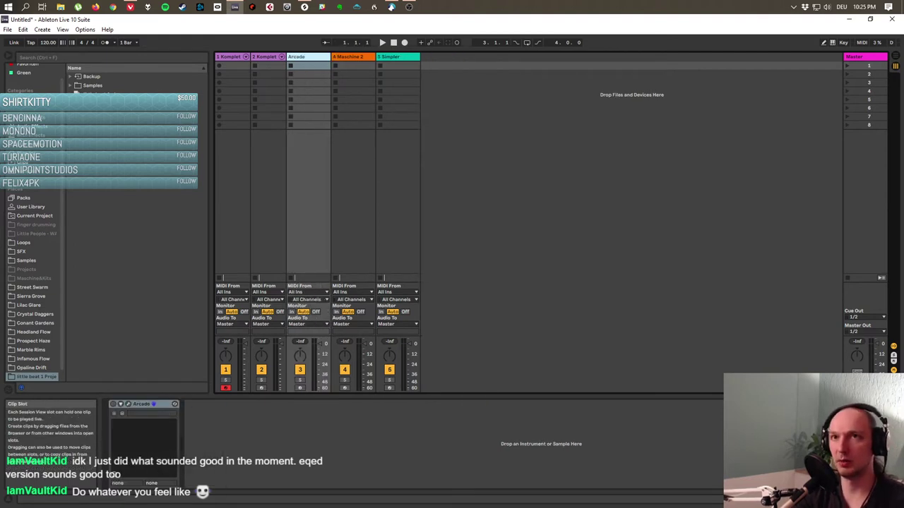
{"action": "left_click", "coordinate": [349, 57]}
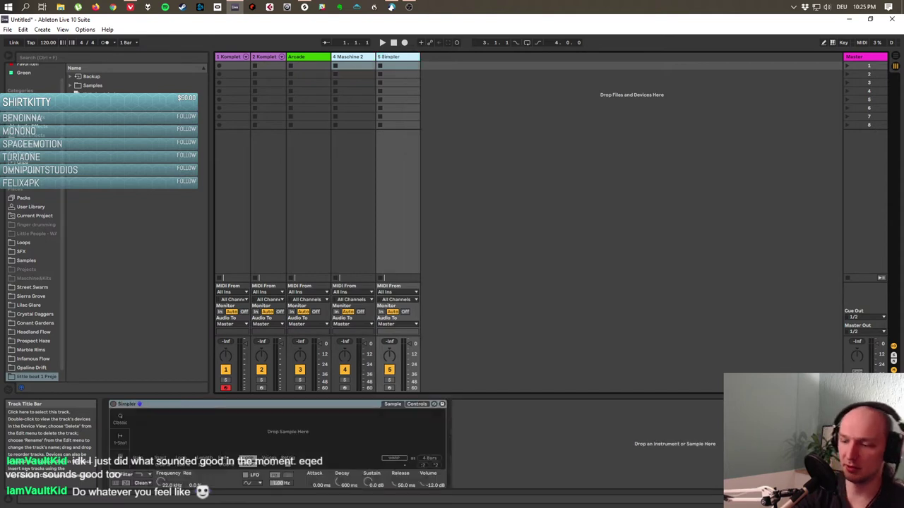
{"action": "key", "text": "Delete"}
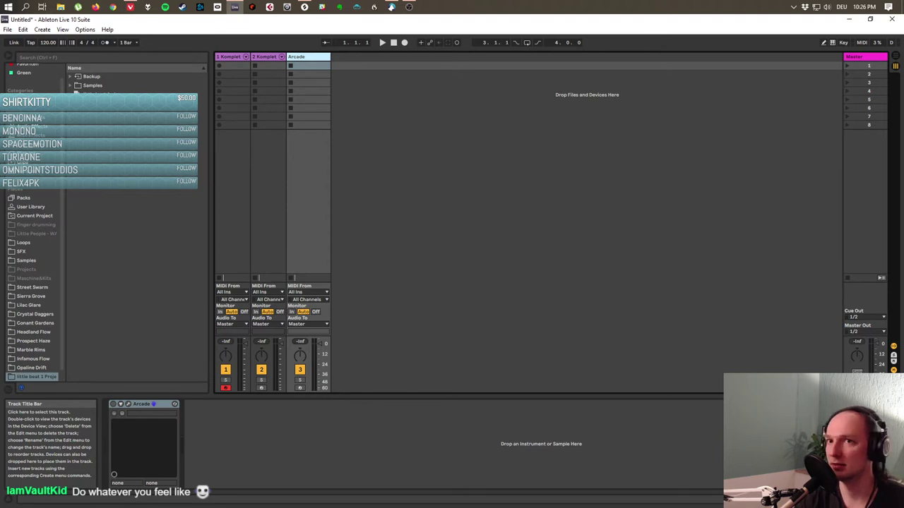
Arm the second Komplete Kontrol track, activate its instrument rack and open the Komplete Kontrol plug-in window.
{"action": "left_click", "coordinate": [230, 56]}
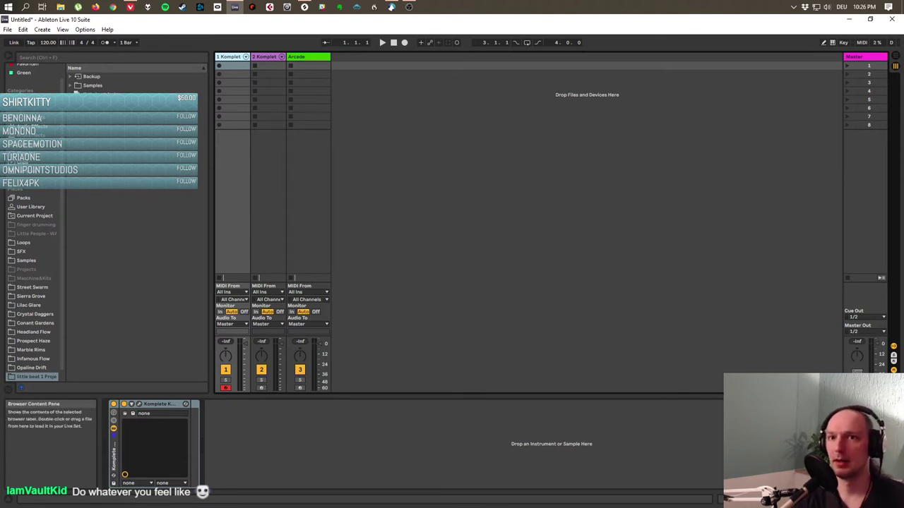
{"action": "left_click", "coordinate": [262, 388]}
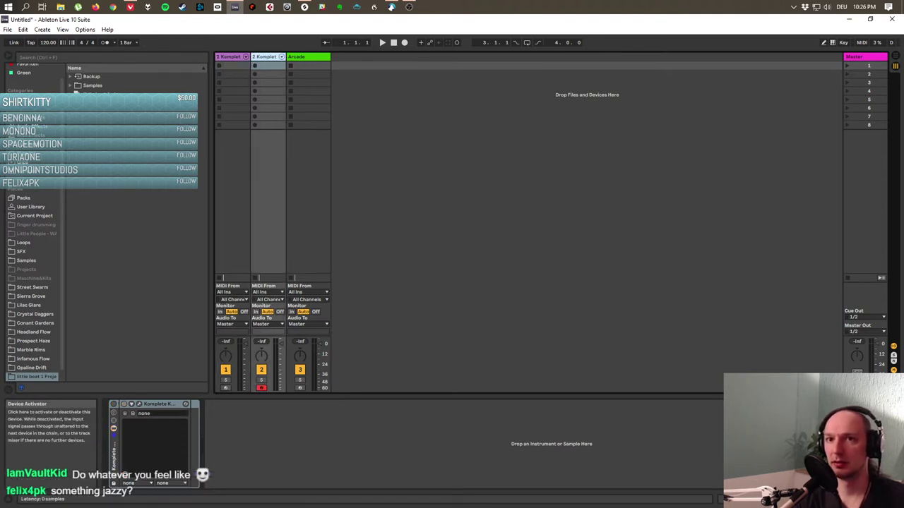
{"action": "left_click", "coordinate": [114, 404]}
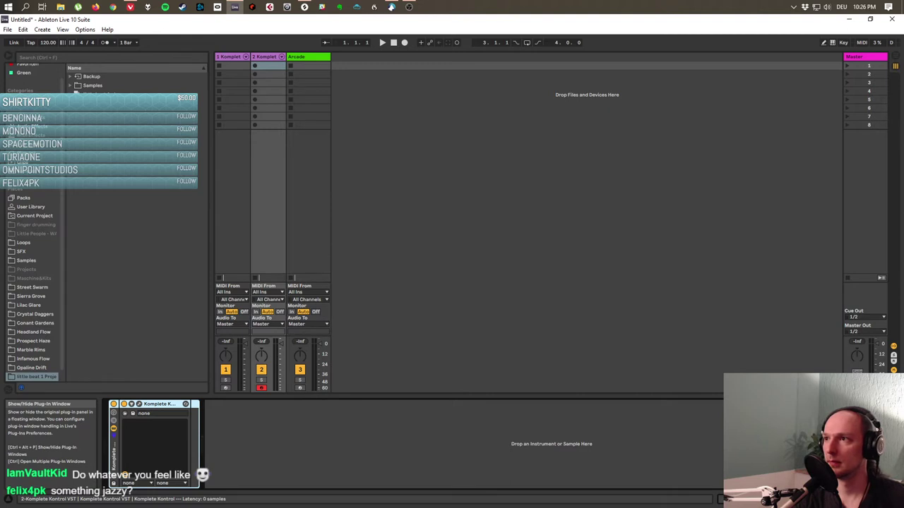
{"action": "left_click", "coordinate": [132, 405]}
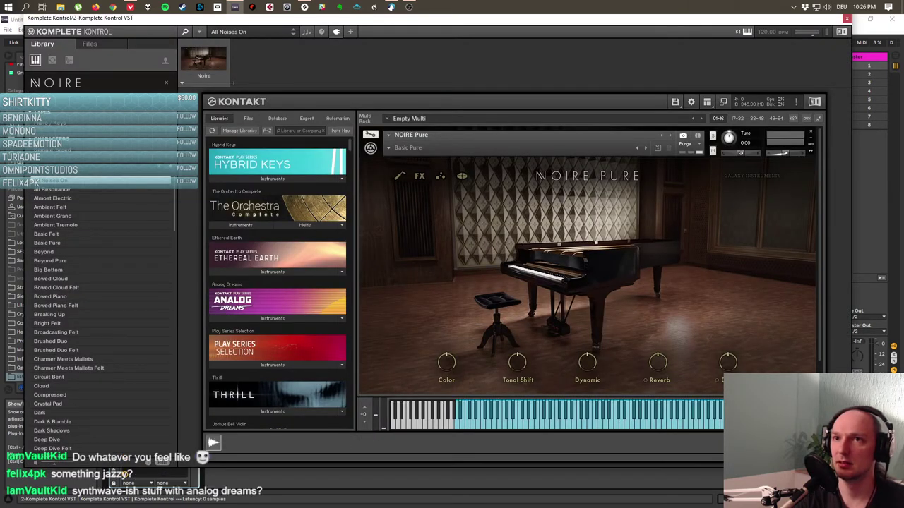
Load the Gamelan Grand preset from the Particles category into the NOIRE Pure piano.
{"action": "left_click", "coordinate": [395, 147]}
{"action": "mouse_move", "coordinate": [403, 164]}
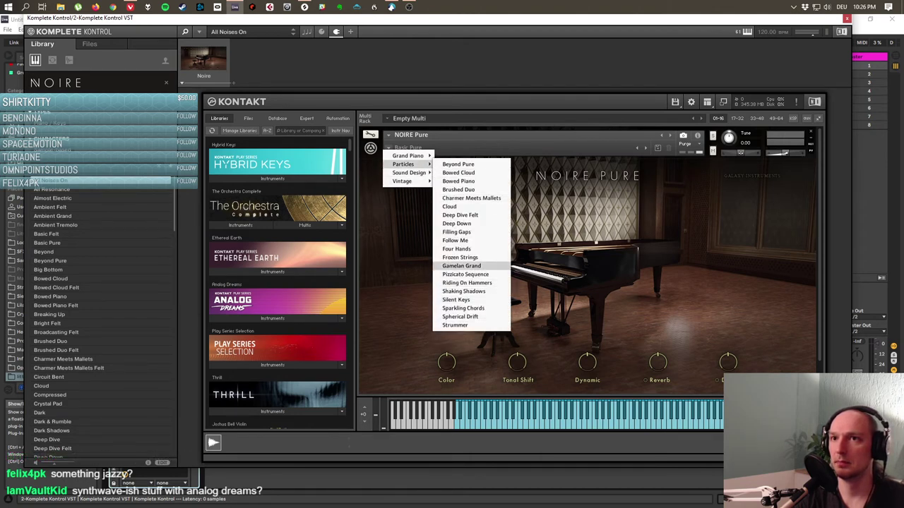
{"action": "left_click", "coordinate": [461, 266]}
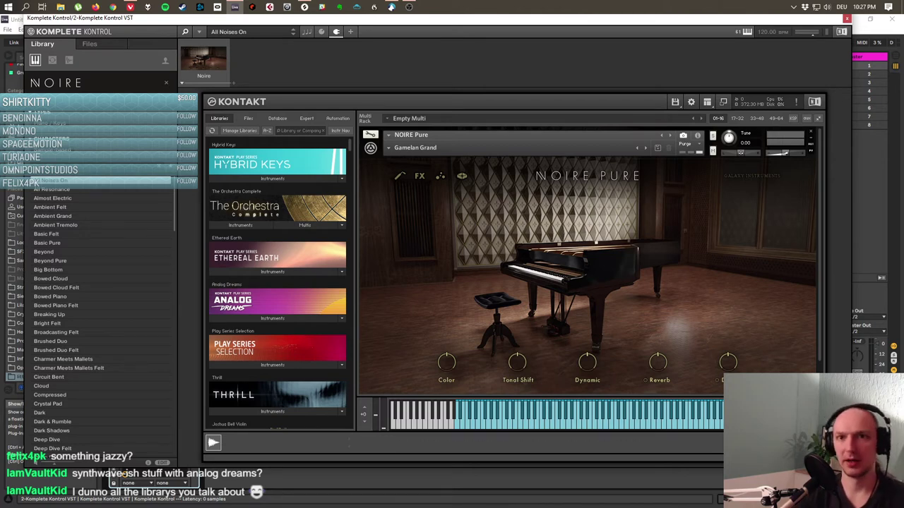
Hide and show the Komplete Kontrol plug-in window again, and move it so its interface is fully in view.
{"action": "key", "text": "ctrl+alt+p"}
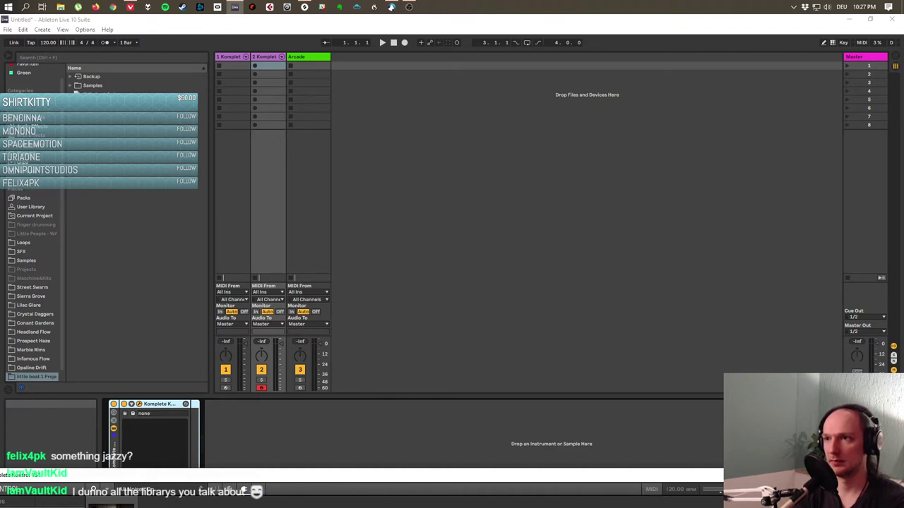
{"action": "key", "text": "ctrl+alt+p"}
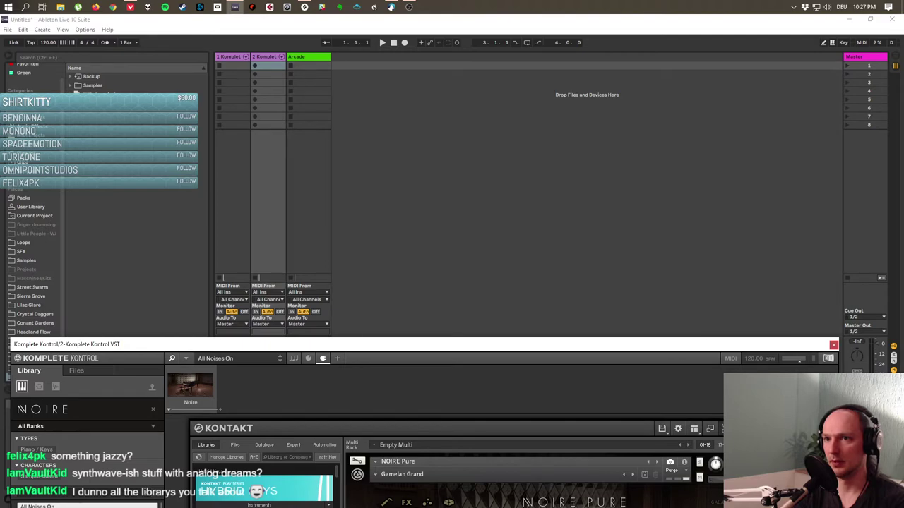
{"action": "left_click_drag", "start_coordinate": [212, 344], "coordinate": [227, 46]}
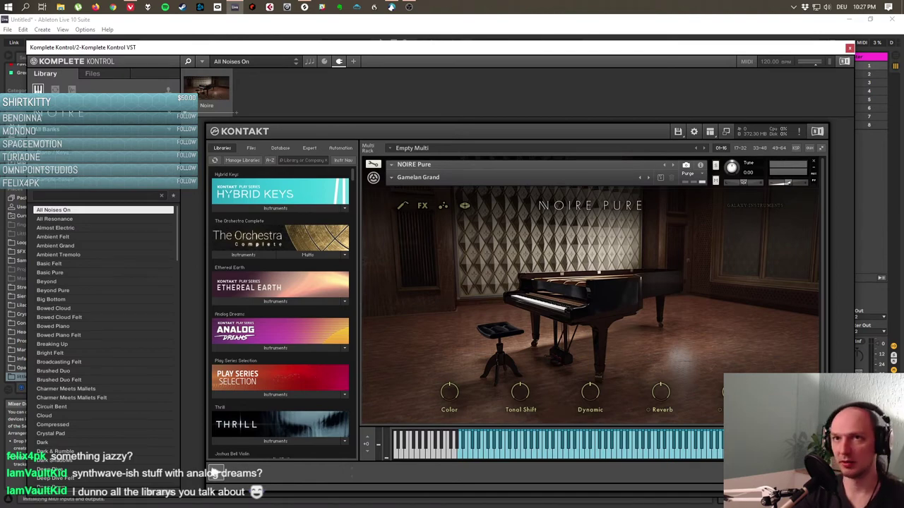
{"action": "left_click_drag", "start_coordinate": [376, 47], "coordinate": [363, 27]}
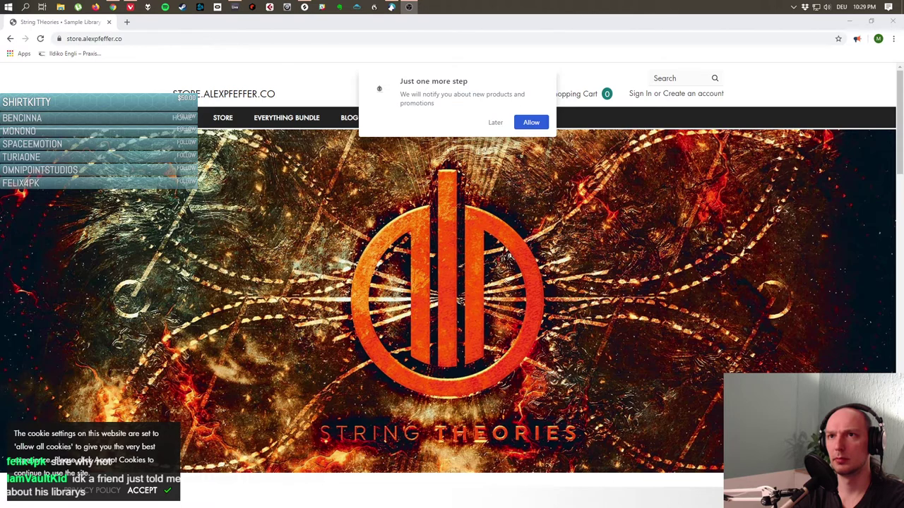
Postpone the notification request on the String Theories sample library store and look over the featured products on its home page.
{"action": "left_click", "coordinate": [495, 122]}
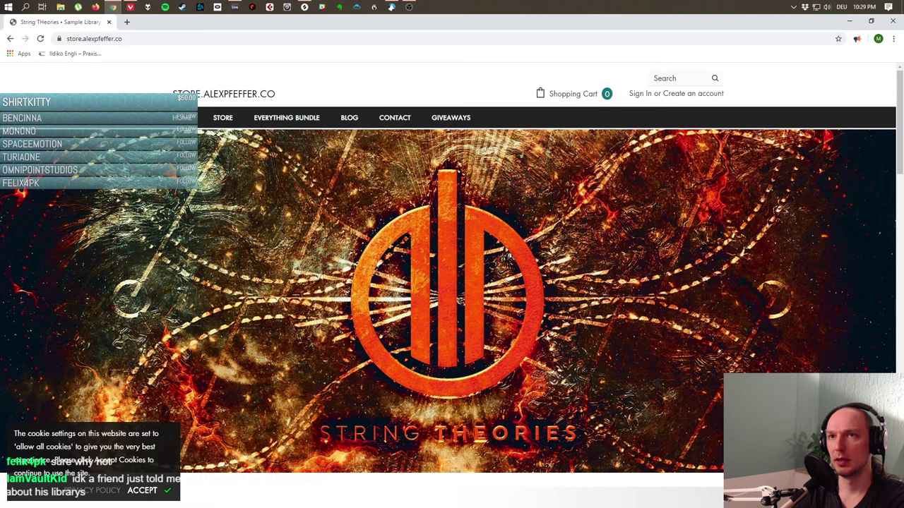
{"action": "scroll", "coordinate": [452, 282], "scroll_direction": "down", "scroll_amount": 3}
{"action": "scroll", "coordinate": [452, 296], "scroll_direction": "down", "scroll_amount": 2}
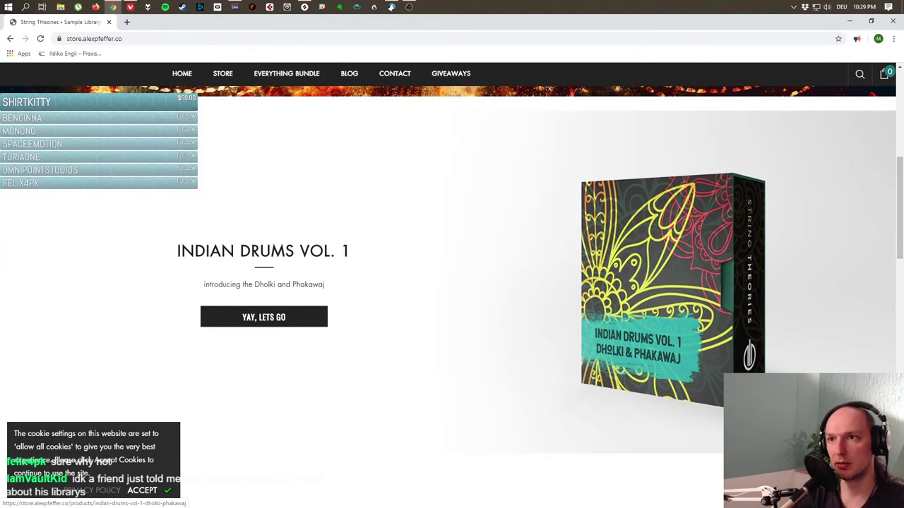
{"action": "scroll", "coordinate": [452, 293], "scroll_direction": "down", "scroll_amount": 3}
{"action": "scroll", "coordinate": [452, 293], "scroll_direction": "up", "scroll_amount": 5}
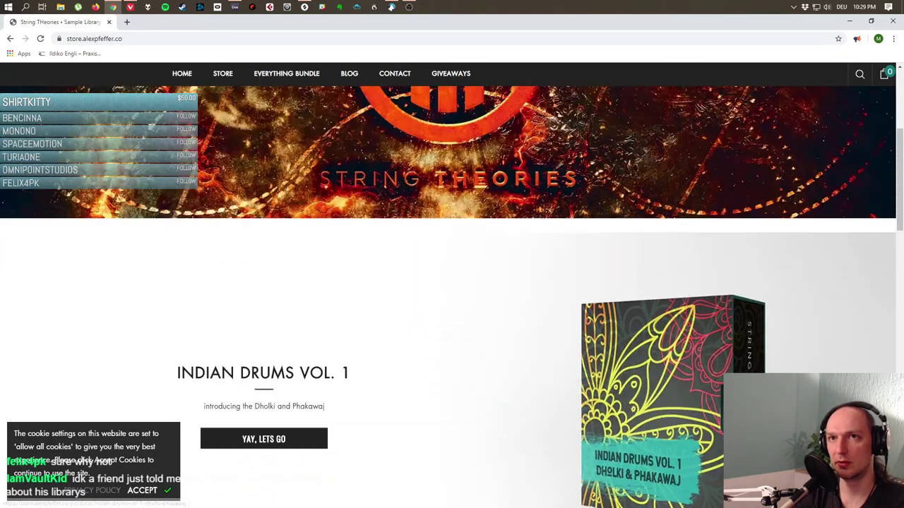
{"action": "scroll", "coordinate": [264, 439], "scroll_direction": "up", "scroll_amount": 2}
Open the store's Everything Bundle page, accept the cookies and look through the list of included sample libraries.
{"action": "left_click", "coordinate": [286, 74]}
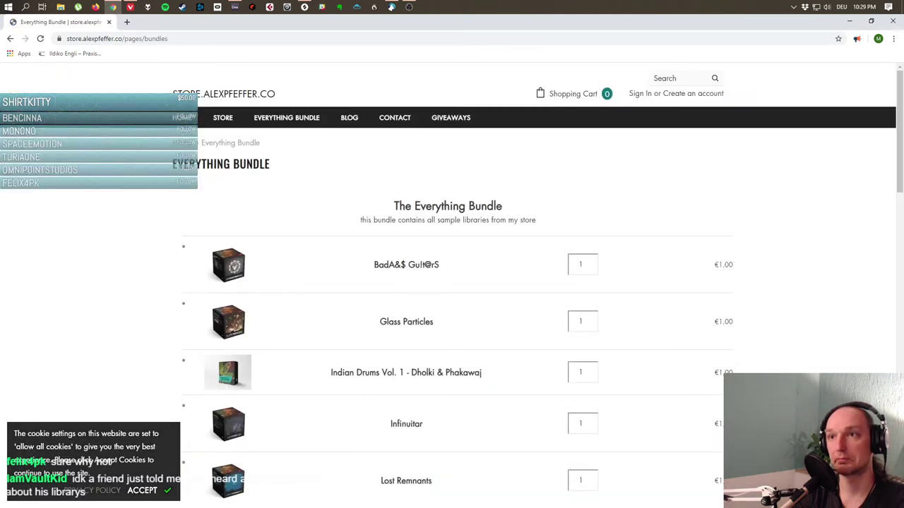
{"action": "scroll", "coordinate": [452, 293], "scroll_direction": "down", "scroll_amount": 10}
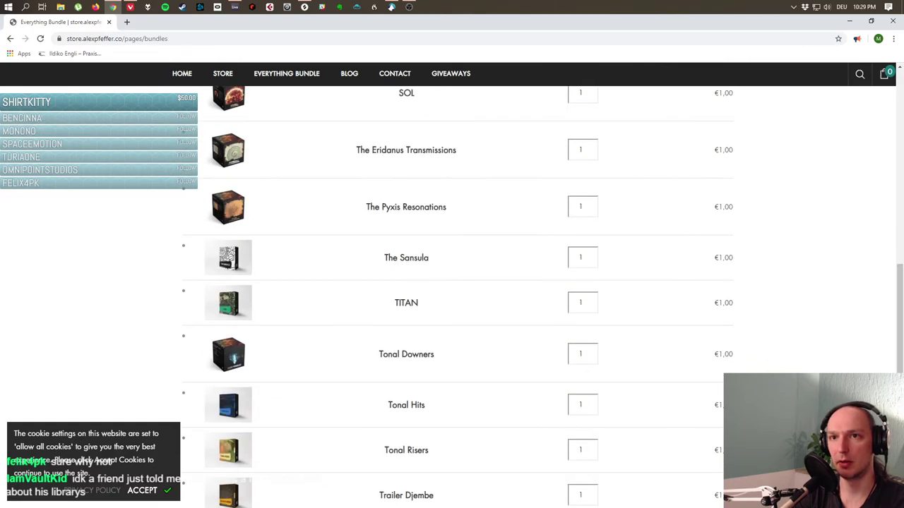
{"action": "scroll", "coordinate": [452, 296], "scroll_direction": "down", "scroll_amount": 4}
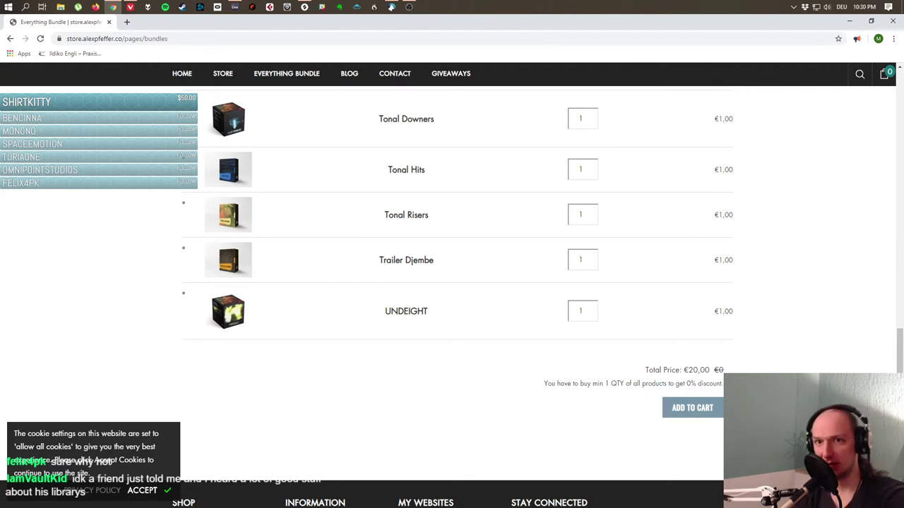
{"action": "left_click", "coordinate": [144, 490]}
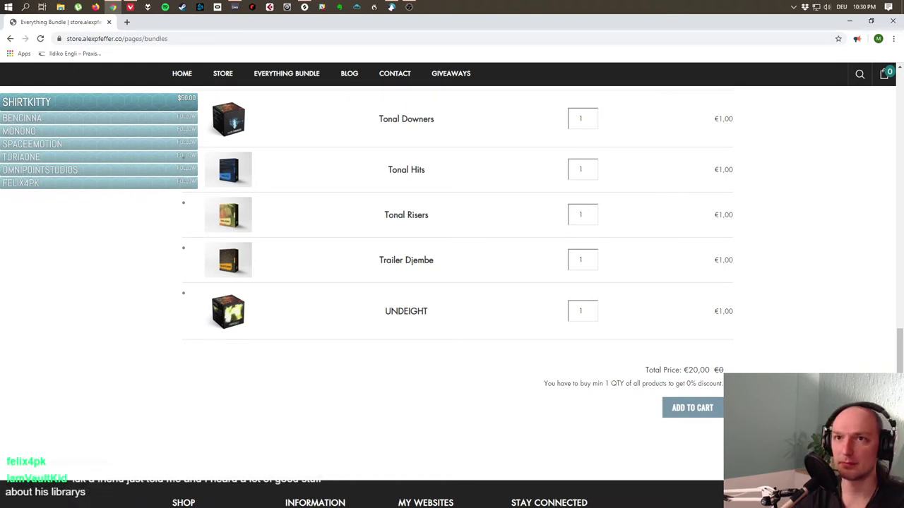
{"action": "scroll", "coordinate": [452, 296], "scroll_direction": "up", "scroll_amount": 3}
{"action": "scroll", "coordinate": [452, 297], "scroll_direction": "up", "scroll_amount": 10}
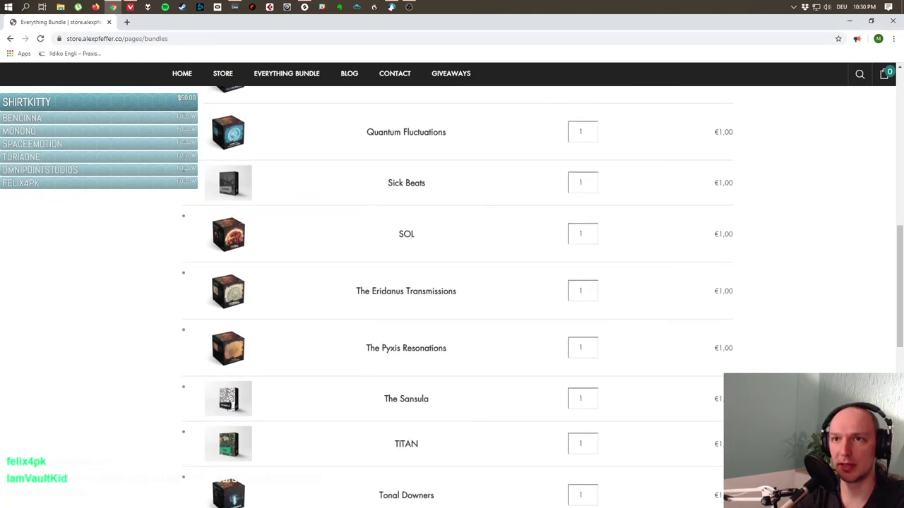
{"action": "scroll", "coordinate": [452, 296], "scroll_direction": "up", "scroll_amount": 2}
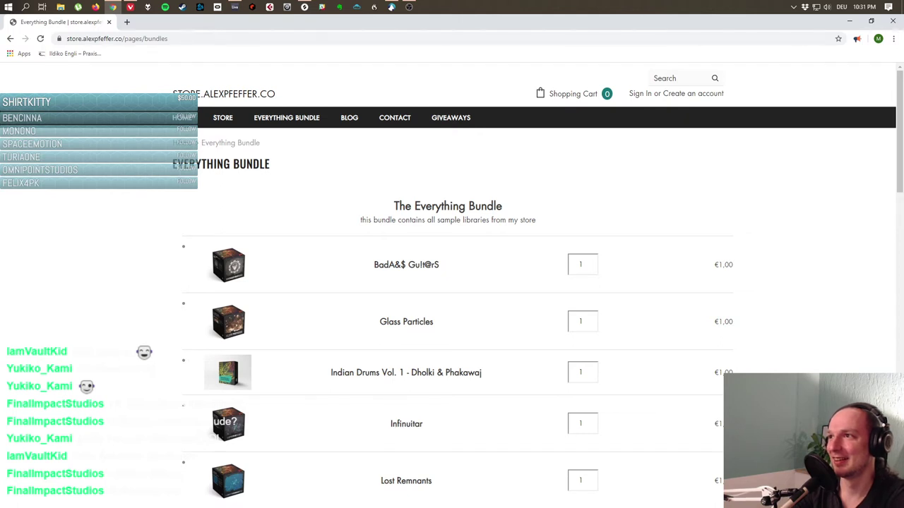
Open the BadA&$ Gu!t@rS product page from the bundle list and examine its description and Kontakt interface image.
{"action": "scroll", "coordinate": [452, 282], "scroll_direction": "down", "scroll_amount": 1}
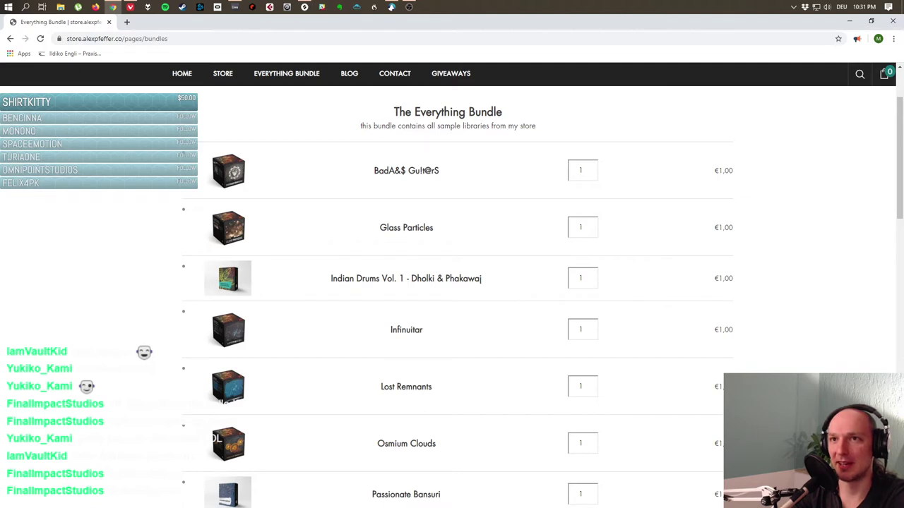
{"action": "left_click", "coordinate": [406, 170]}
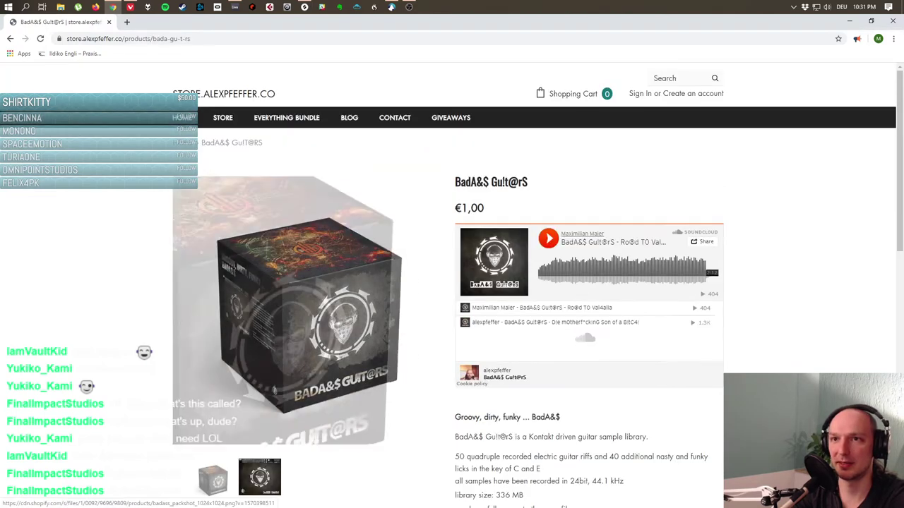
{"action": "scroll", "coordinate": [452, 282], "scroll_direction": "down", "scroll_amount": 1}
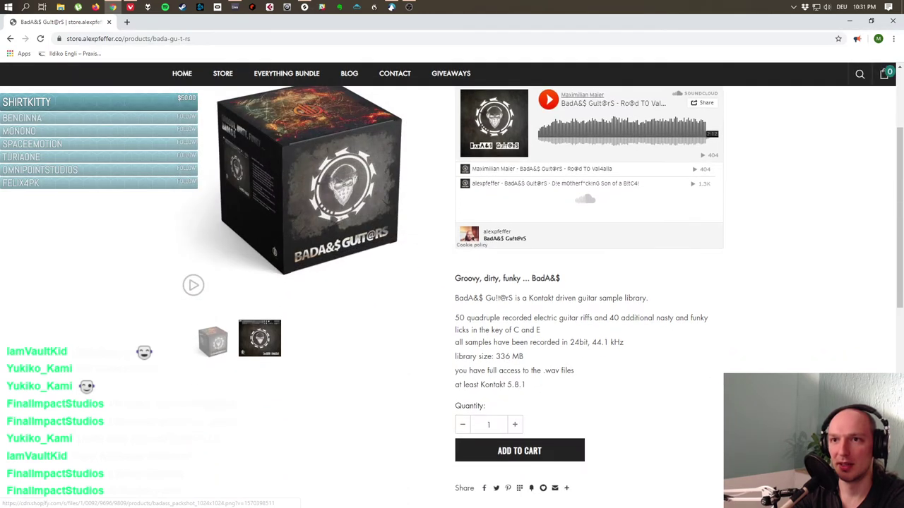
{"action": "scroll", "coordinate": [452, 282], "scroll_direction": "down", "scroll_amount": 1}
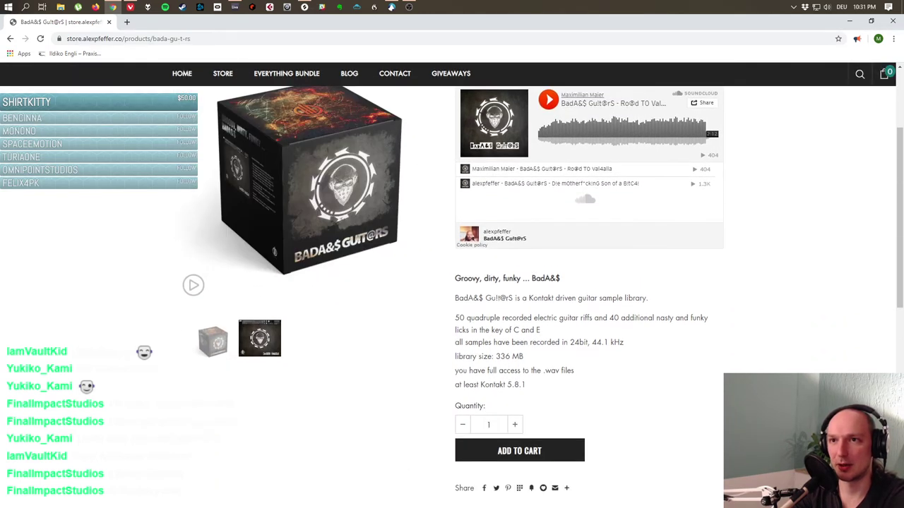
{"action": "scroll", "coordinate": [452, 282], "scroll_direction": "down", "scroll_amount": 1}
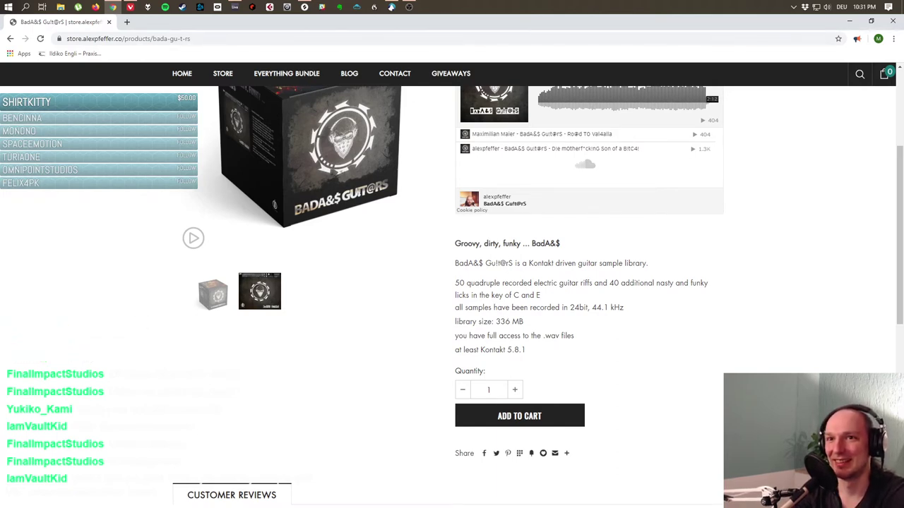
{"action": "left_click", "coordinate": [260, 291]}
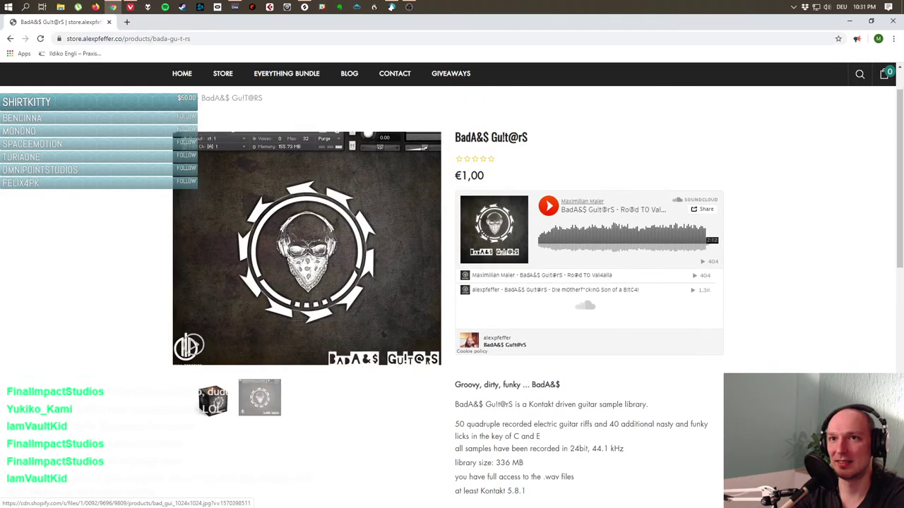
{"action": "scroll", "coordinate": [452, 283], "scroll_direction": "down", "scroll_amount": 2}
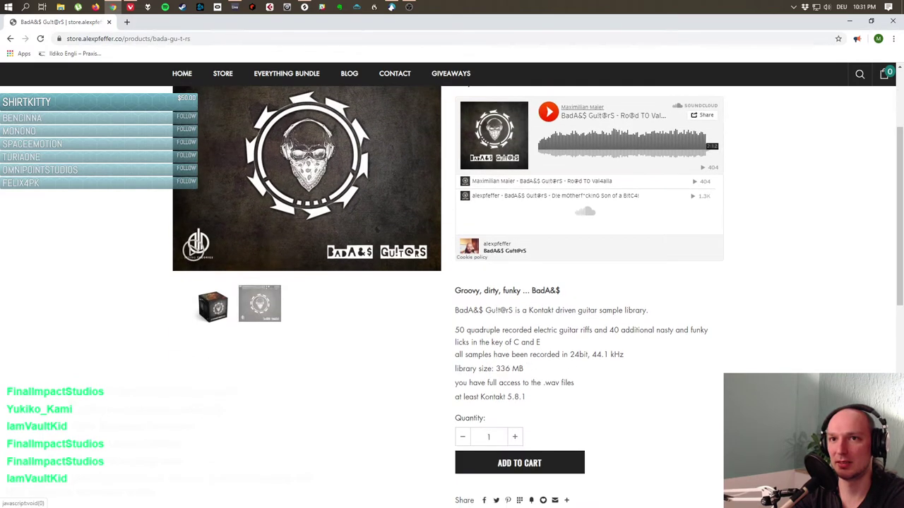
{"action": "scroll", "coordinate": [452, 282], "scroll_direction": "down", "scroll_amount": 3}
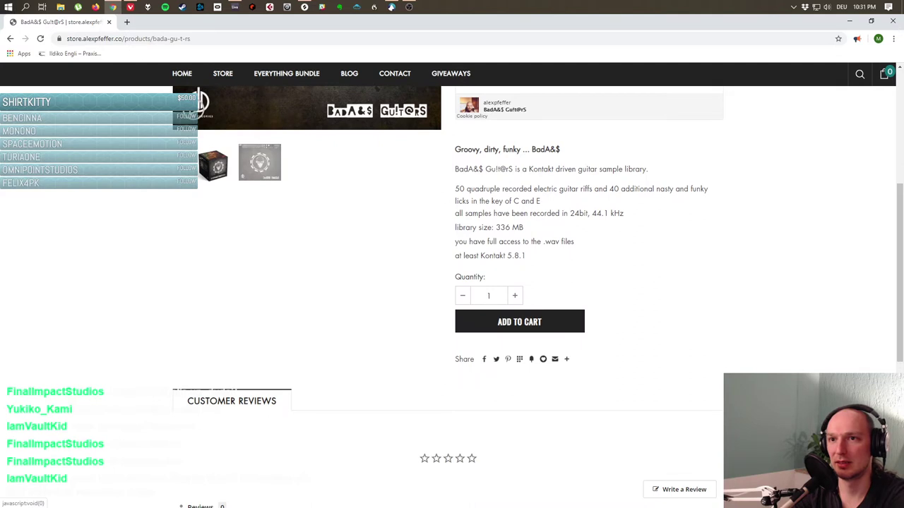
{"action": "scroll", "coordinate": [452, 283], "scroll_direction": "up", "scroll_amount": 4}
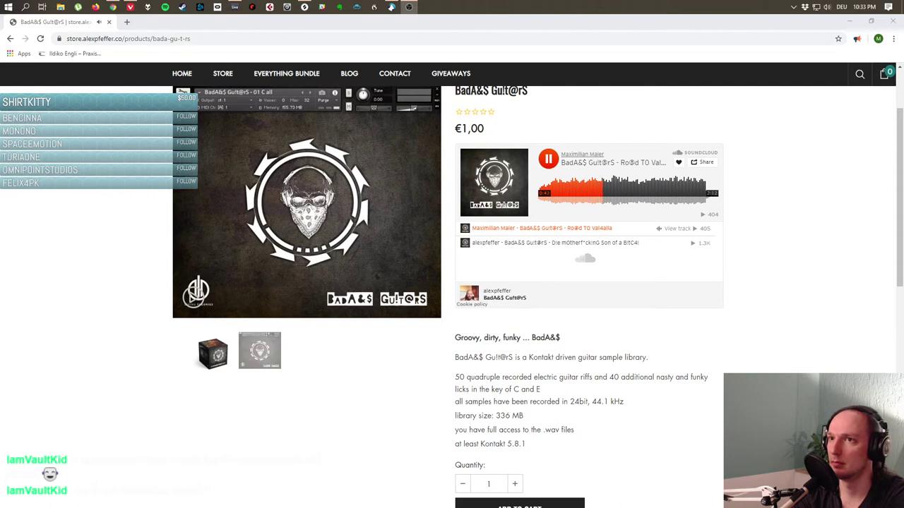
Close the enlarged SoundCloud player pop-up and look over the BadA&$ Gu!t@rS product page once more.
{"action": "key", "text": "alt+Tab"}
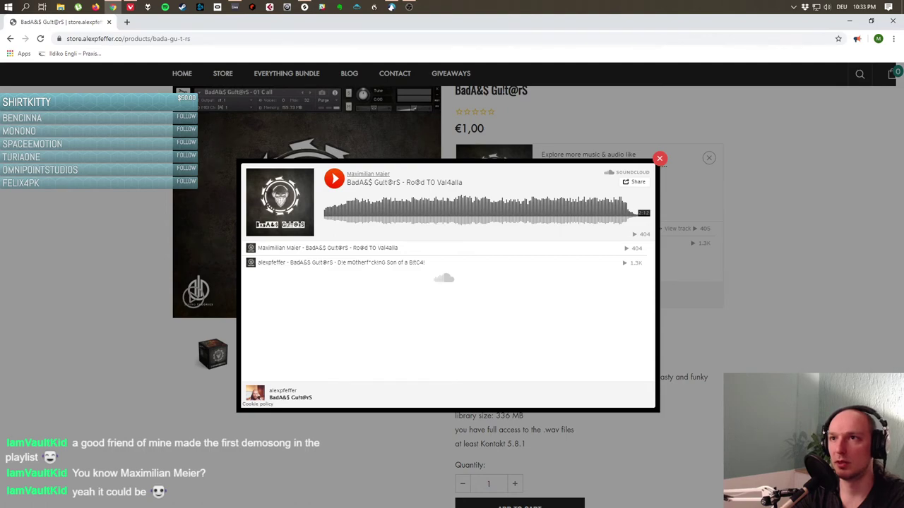
{"action": "key", "text": "Escape"}
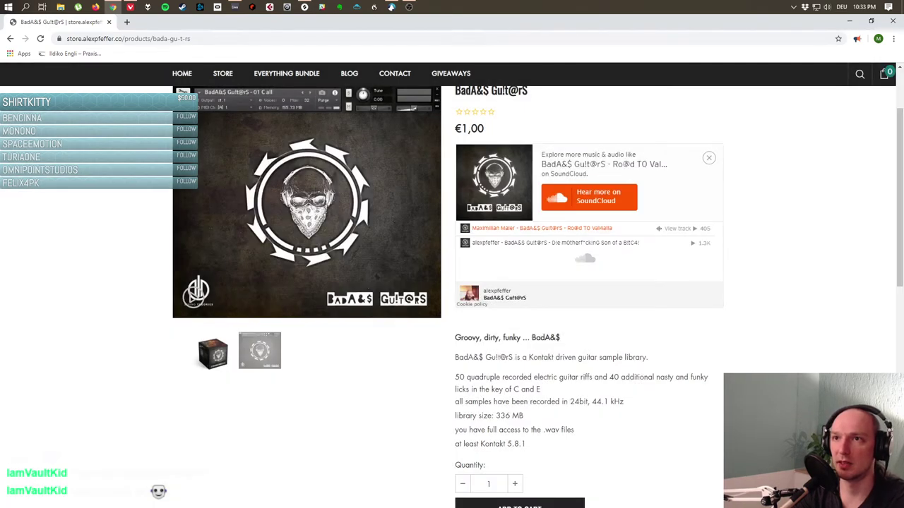
{"action": "scroll", "coordinate": [537, 297], "scroll_direction": "down", "scroll_amount": 1}
{"action": "scroll", "coordinate": [537, 297], "scroll_direction": "down", "scroll_amount": 4}
{"action": "scroll", "coordinate": [537, 297], "scroll_direction": "up", "scroll_amount": 4}
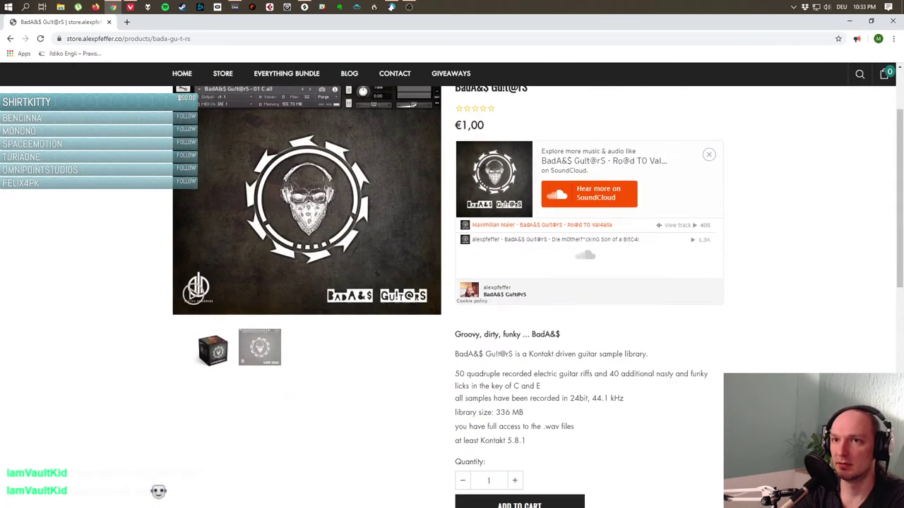
Return to the Everything Bundle list and open the Infinuitar product page.
{"action": "left_click", "coordinate": [287, 74]}
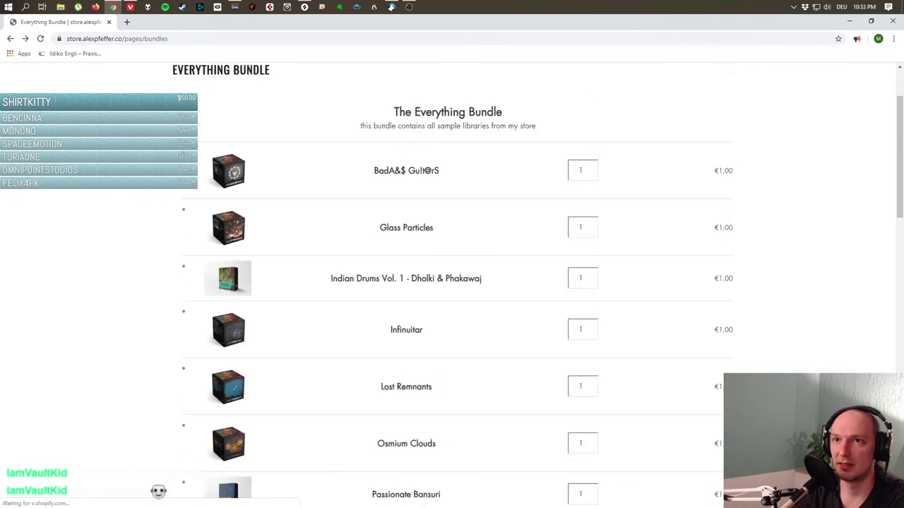
{"action": "scroll", "coordinate": [458, 297], "scroll_direction": "down", "scroll_amount": 2}
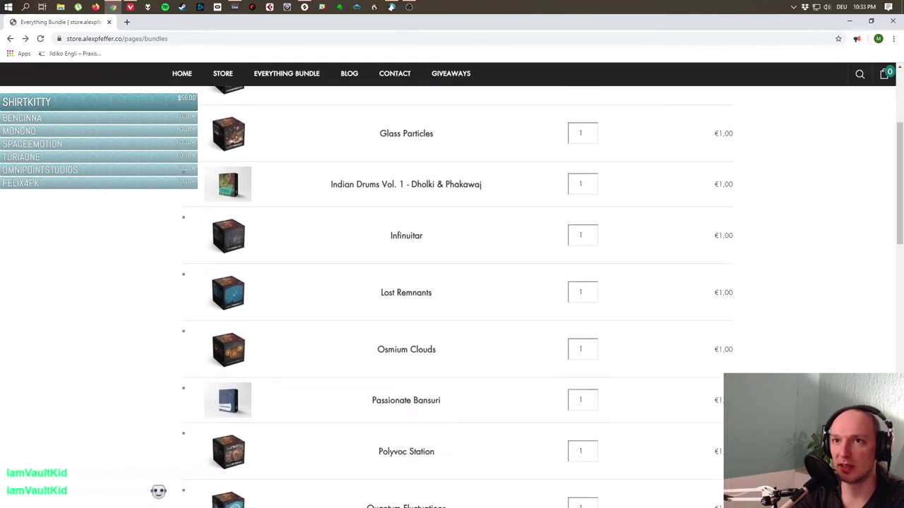
{"action": "scroll", "coordinate": [458, 297], "scroll_direction": "down", "scroll_amount": 1}
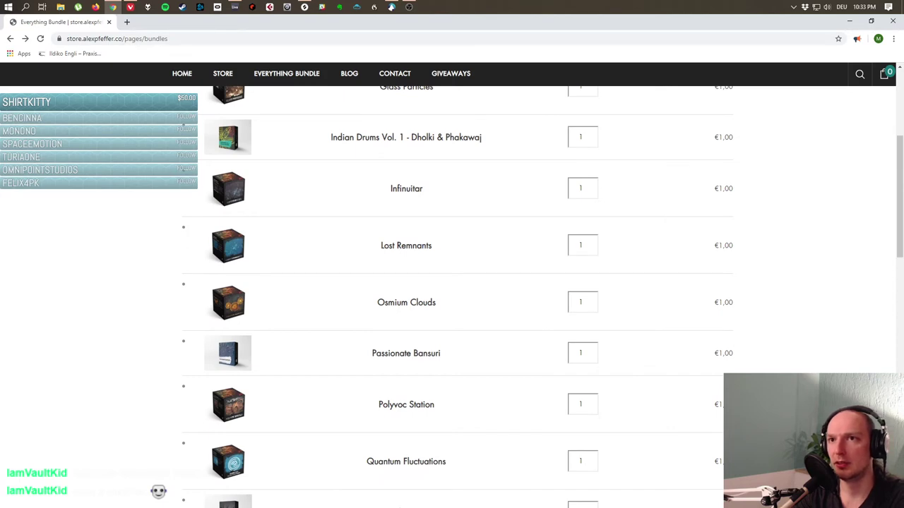
{"action": "left_click", "coordinate": [228, 192]}
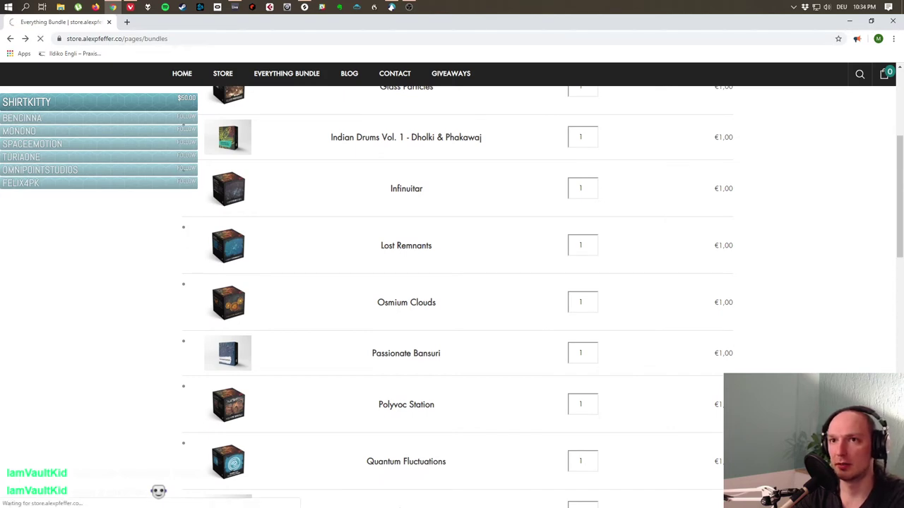
Read the Infinuitar product description and play its "Unstoppable" demo track.
{"action": "scroll", "coordinate": [452, 296], "scroll_direction": "down", "scroll_amount": 2}
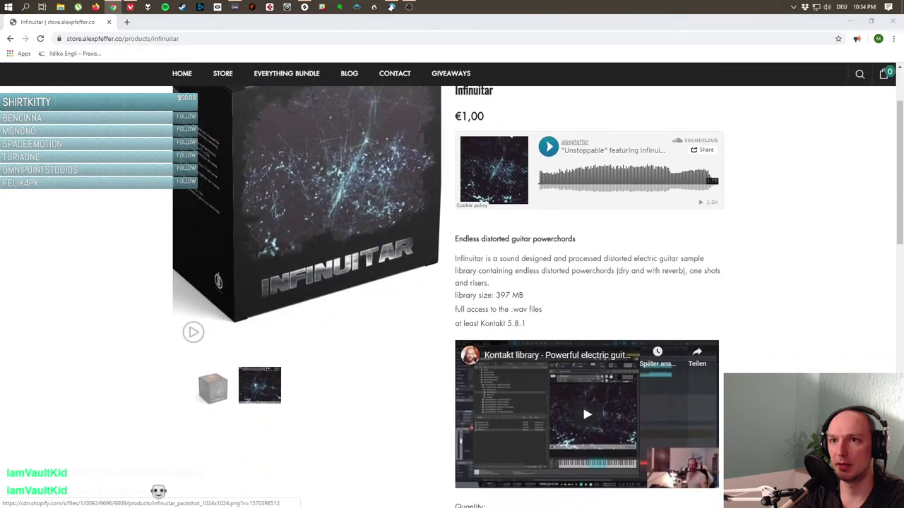
{"action": "scroll", "coordinate": [452, 297], "scroll_direction": "down", "scroll_amount": 1}
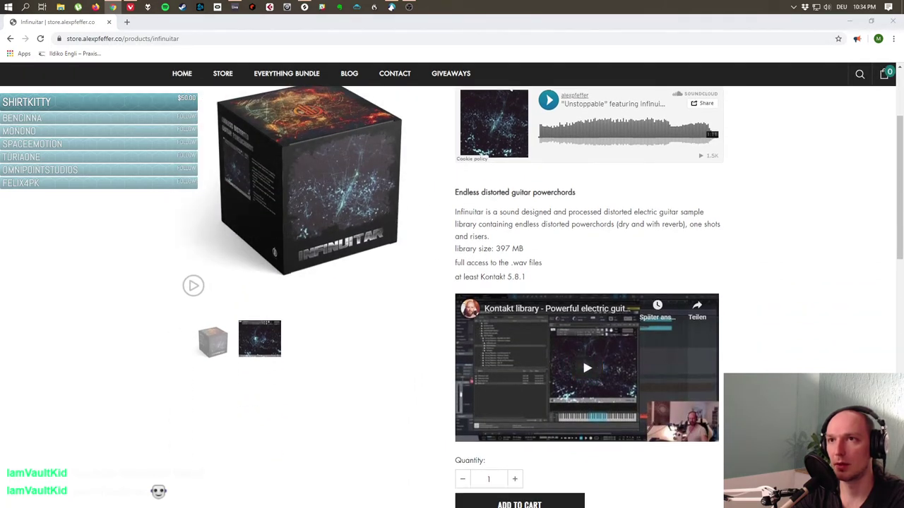
{"action": "scroll", "coordinate": [587, 367], "scroll_direction": "up", "scroll_amount": 2}
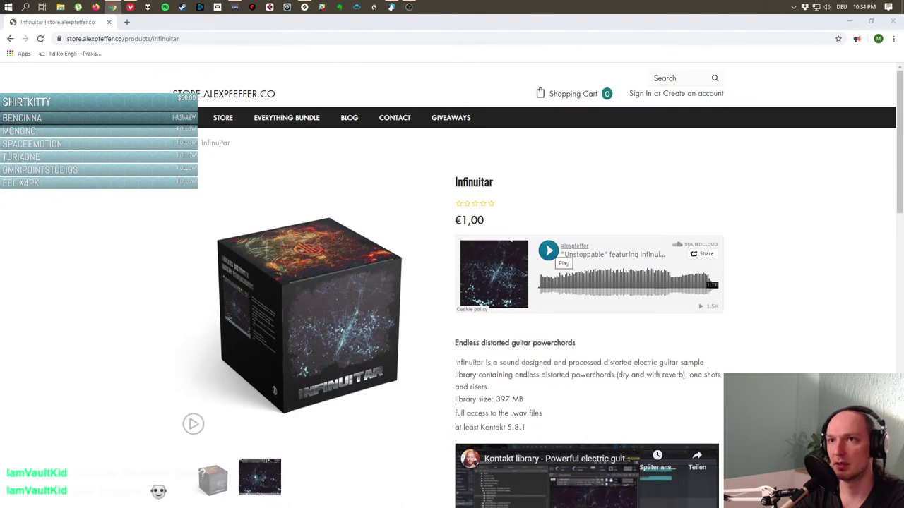
{"action": "left_click", "coordinate": [550, 252]}
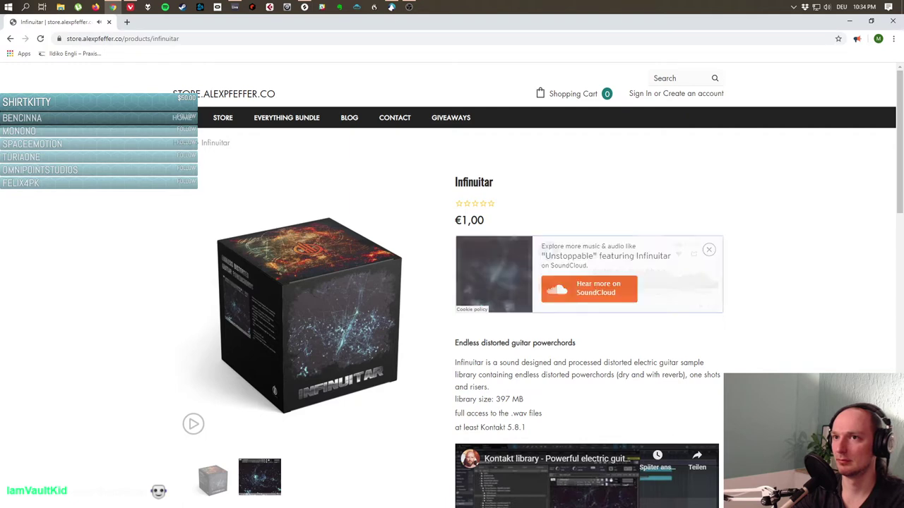
Return to the Everything Bundle list, open the Osmium Clouds product page, play its "Roll Out" demo and read the description.
{"action": "key", "text": "alt+Left"}
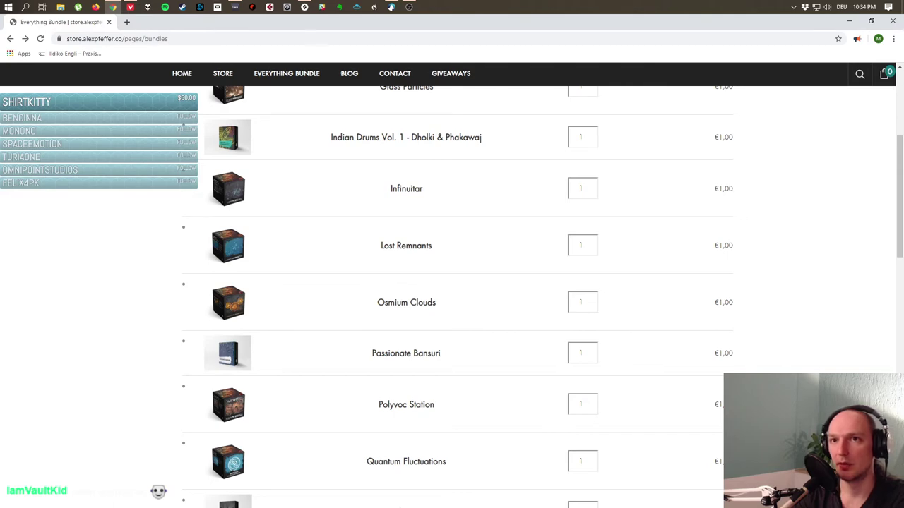
{"action": "key", "text": "alt+Right"}
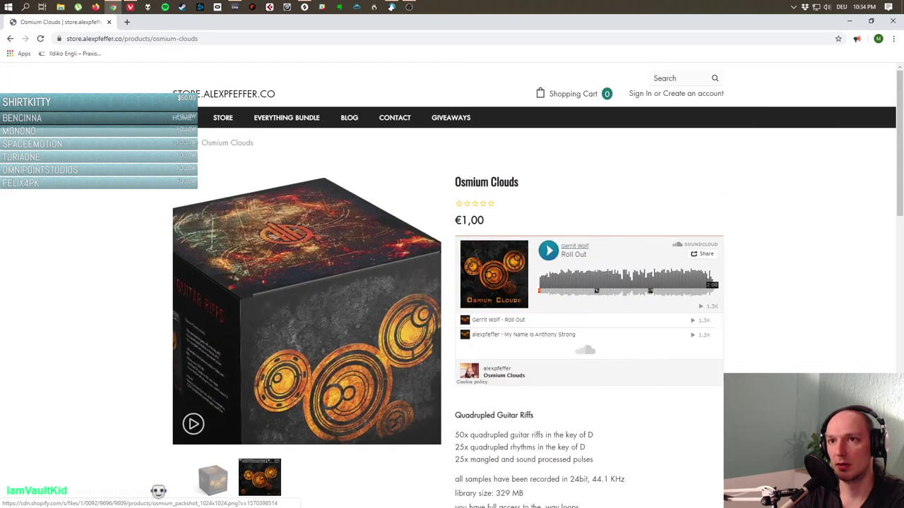
{"action": "left_click", "coordinate": [548, 251]}
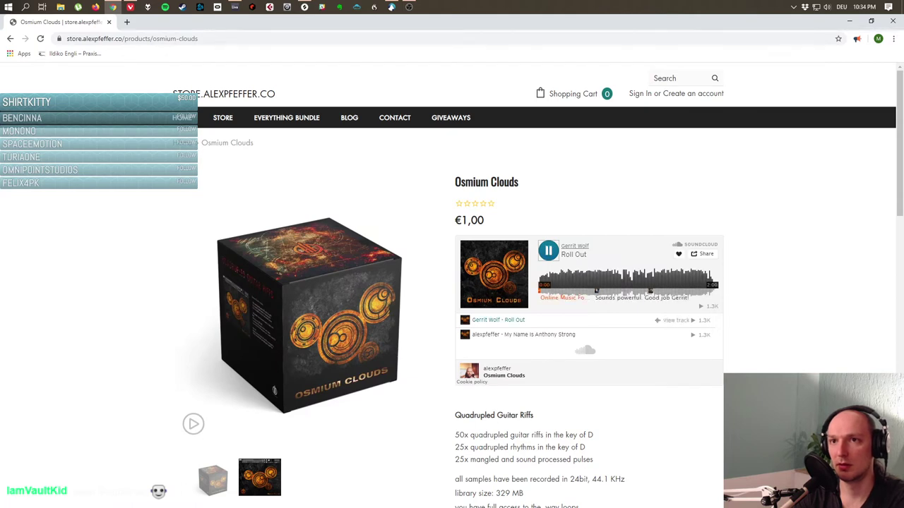
{"action": "scroll", "coordinate": [452, 283], "scroll_direction": "down", "scroll_amount": 2}
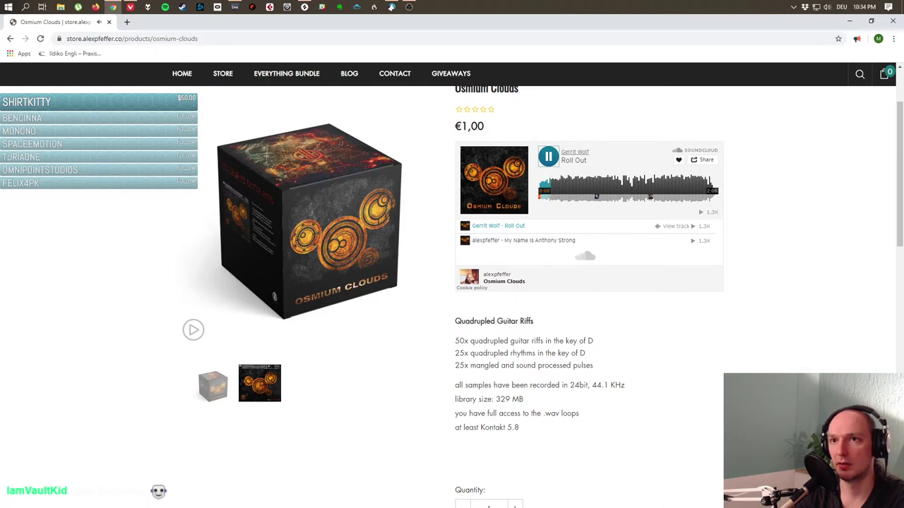
Return to the Everything Bundle list and look through the sample libraries it contains, down to the end of the list.
{"action": "key", "text": "alt+Left"}
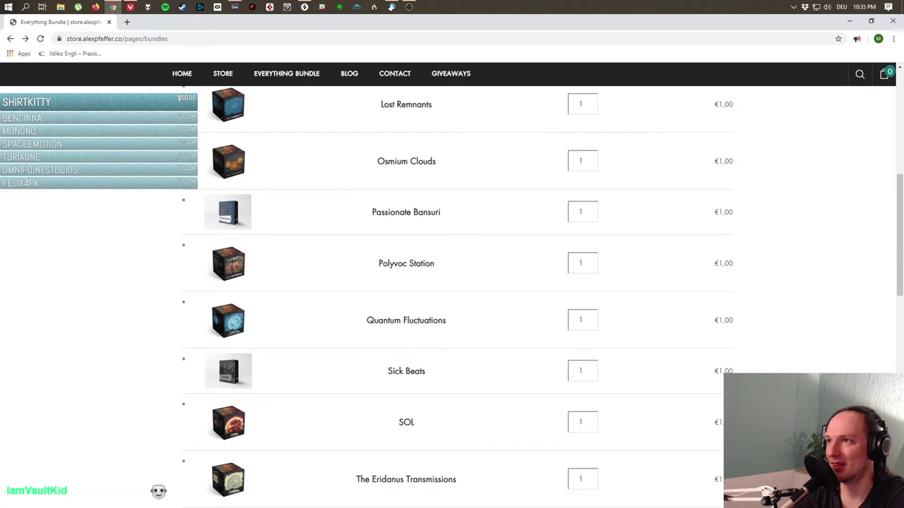
{"action": "scroll", "coordinate": [458, 296], "scroll_direction": "up", "scroll_amount": 1}
{"action": "scroll", "coordinate": [458, 297], "scroll_direction": "up", "scroll_amount": 5}
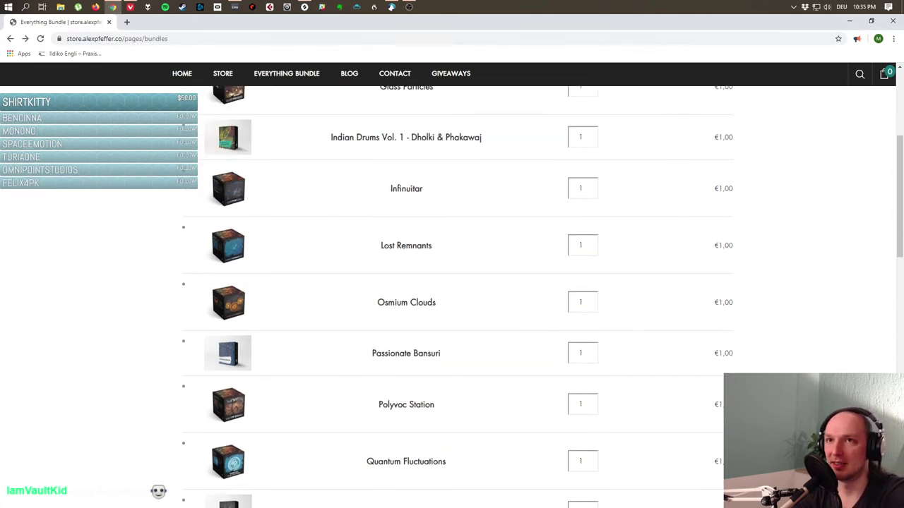
{"action": "scroll", "coordinate": [458, 296], "scroll_direction": "down", "scroll_amount": 3}
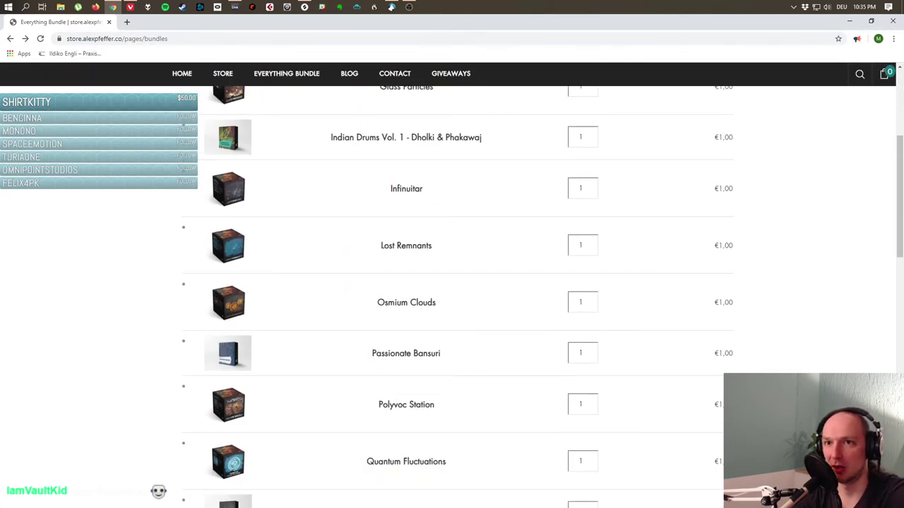
{"action": "scroll", "coordinate": [458, 296], "scroll_direction": "down", "scroll_amount": 4}
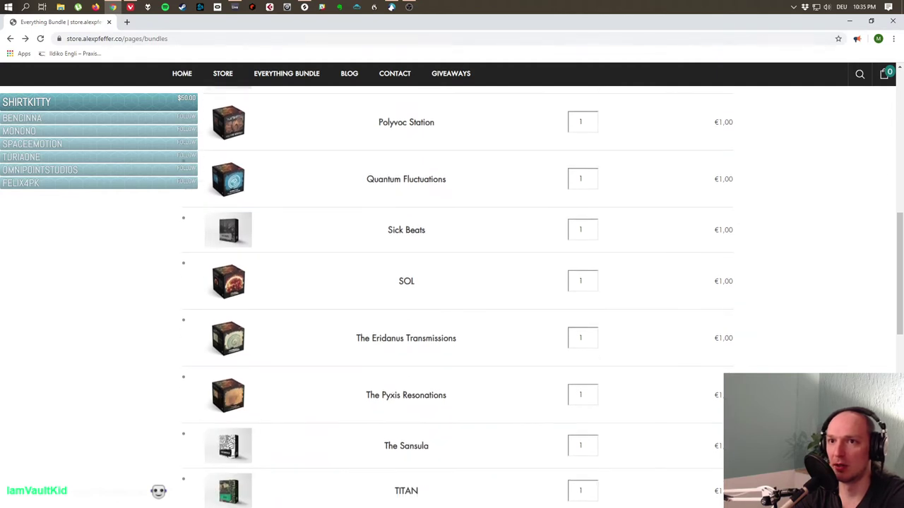
{"action": "scroll", "coordinate": [458, 297], "scroll_direction": "down", "scroll_amount": 3}
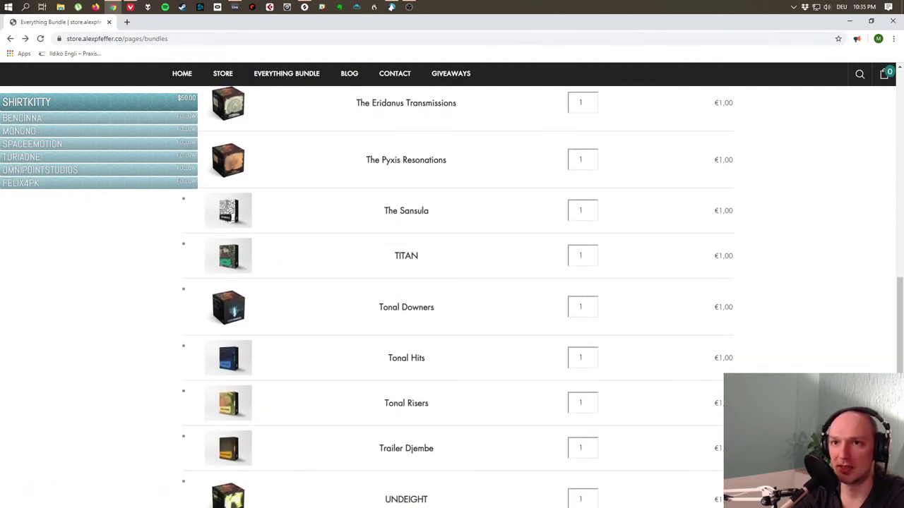
{"action": "scroll", "coordinate": [457, 296], "scroll_direction": "down", "scroll_amount": 3}
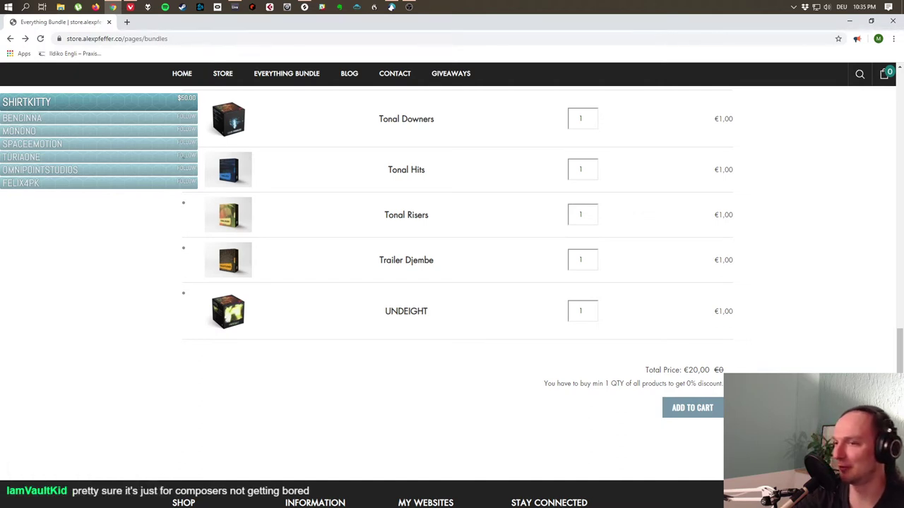
{"action": "scroll", "coordinate": [452, 297], "scroll_direction": "up", "scroll_amount": 2}
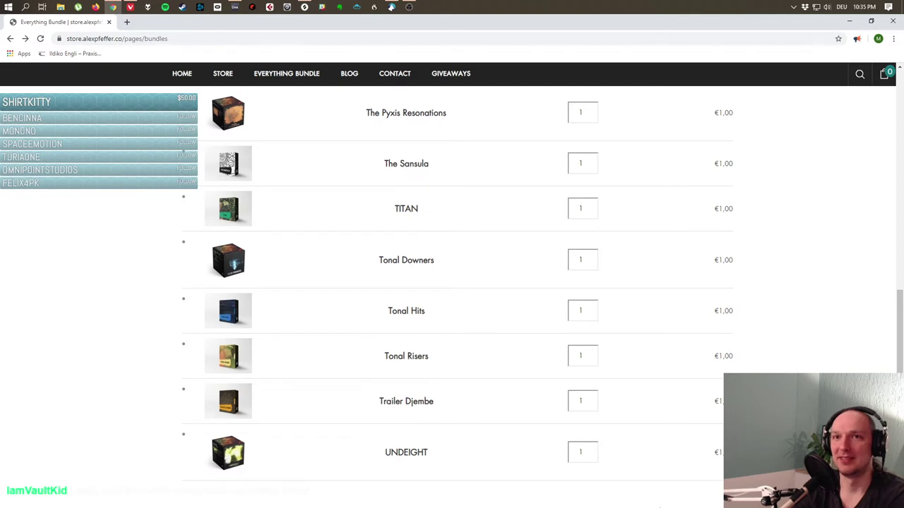
{"action": "scroll", "coordinate": [452, 296], "scroll_direction": "up", "scroll_amount": 1}
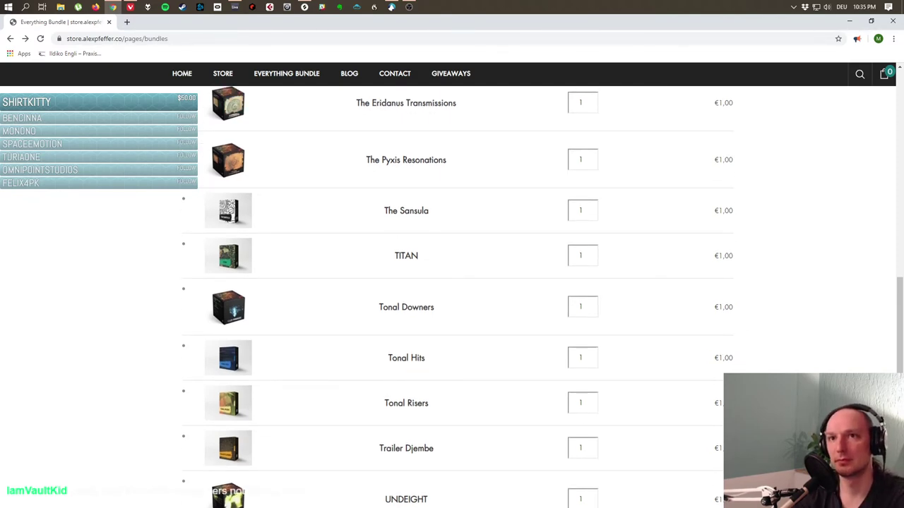
Open The Sansula product page from the bundle list, then start and pause its sample library review video.
{"action": "left_click", "coordinate": [406, 210]}
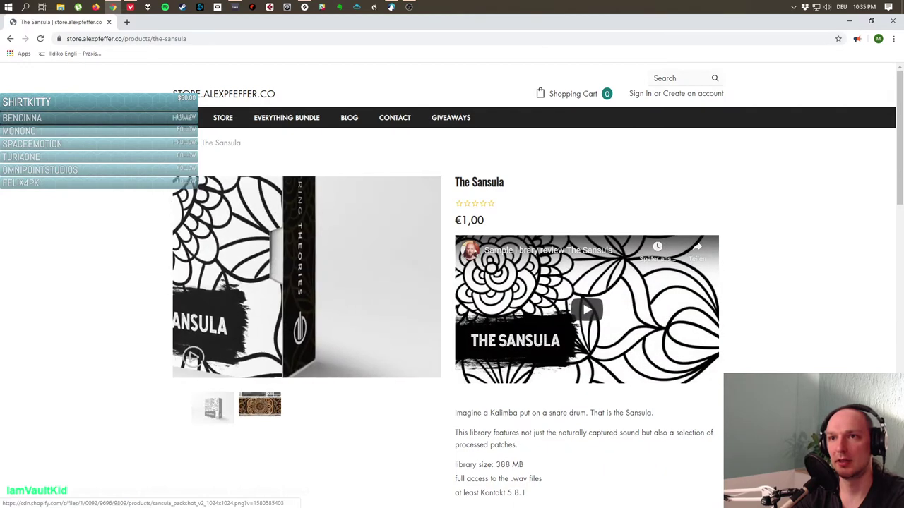
{"action": "left_click", "coordinate": [587, 310]}
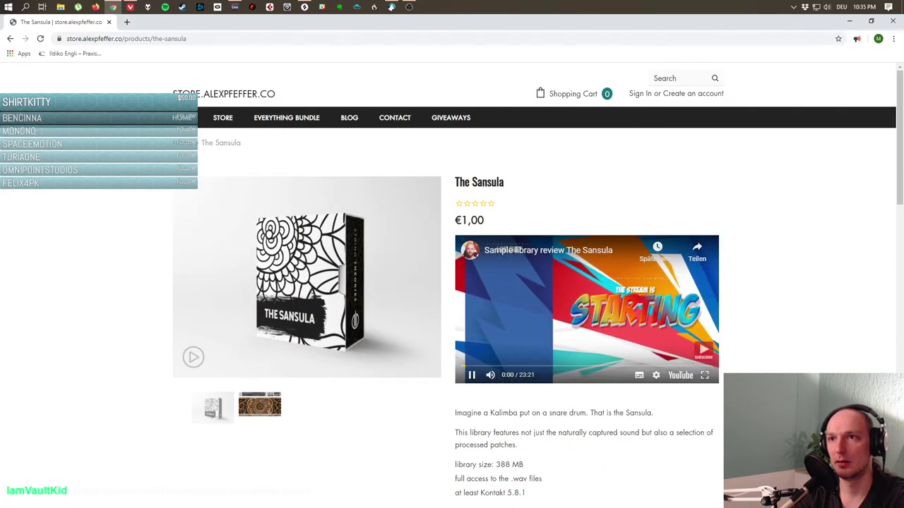
{"action": "left_click", "coordinate": [472, 375]}
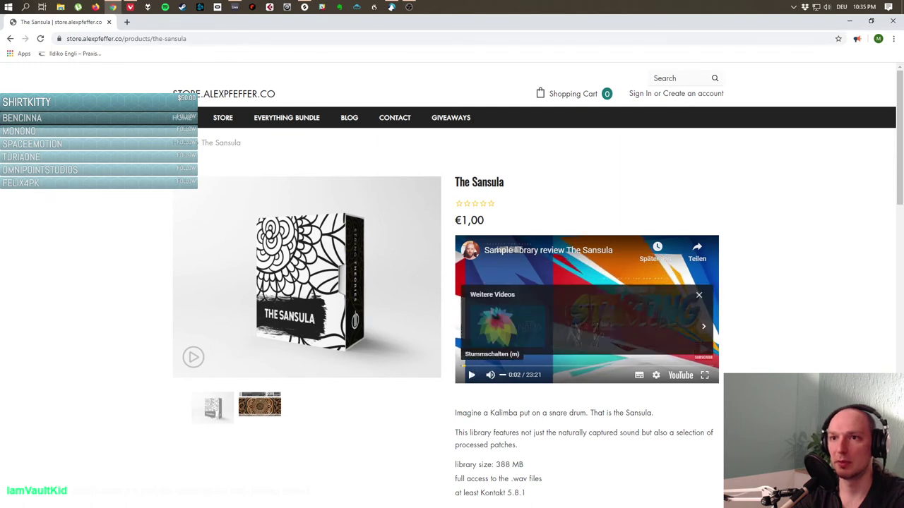
Play The Sansula's "Into The Atmosphere" demo track while examining the product description and the Kontakt interface image.
{"action": "scroll", "coordinate": [472, 375], "scroll_direction": "down", "scroll_amount": 2}
{"action": "scroll", "coordinate": [472, 375], "scroll_direction": "up", "scroll_amount": 1}
{"action": "scroll", "coordinate": [551, 310], "scroll_direction": "down", "scroll_amount": 3}
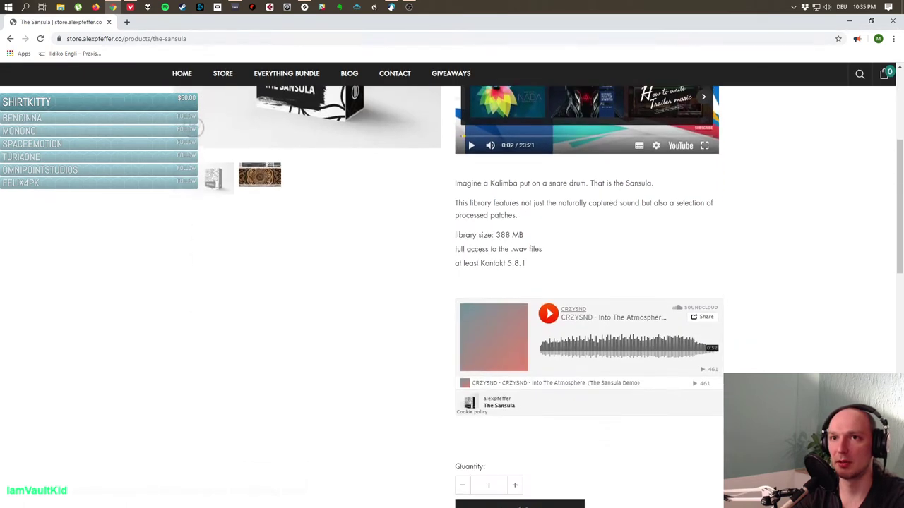
{"action": "left_click", "coordinate": [549, 308]}
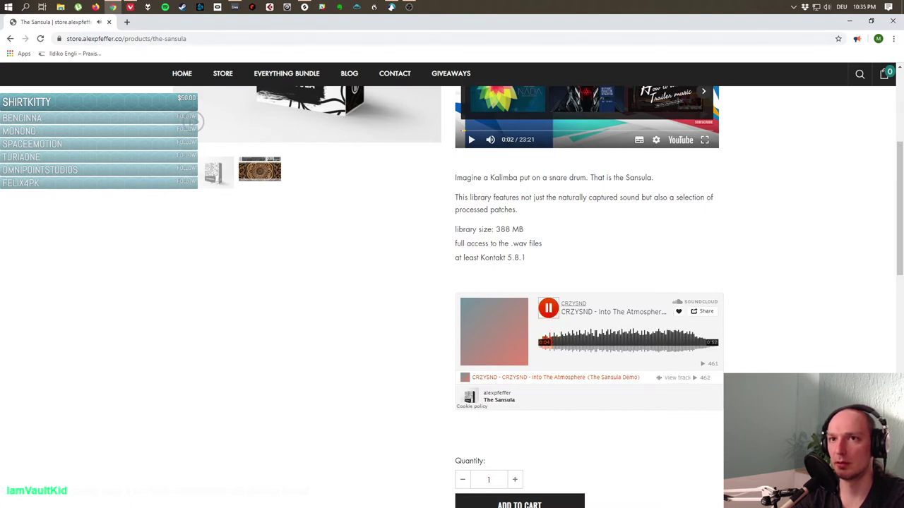
{"action": "scroll", "coordinate": [189, 121], "scroll_direction": "up", "scroll_amount": 2}
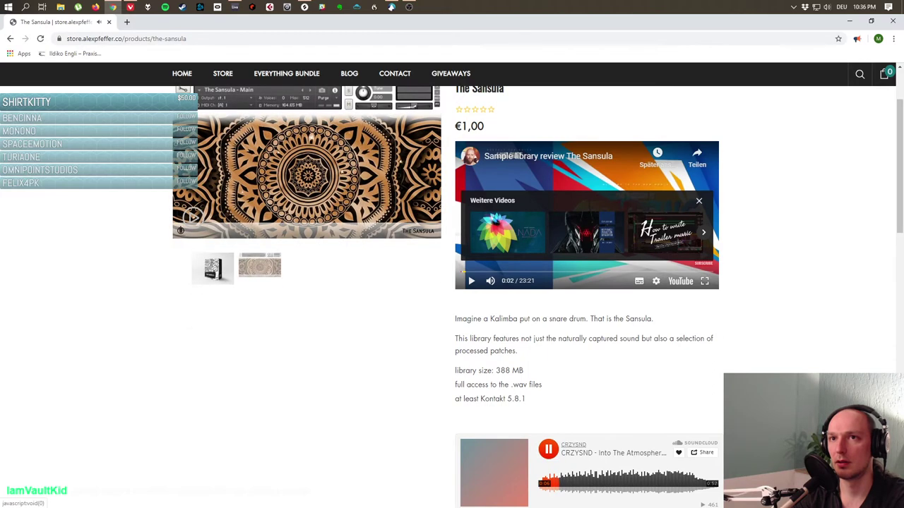
{"action": "scroll", "coordinate": [452, 297], "scroll_direction": "up", "scroll_amount": 2}
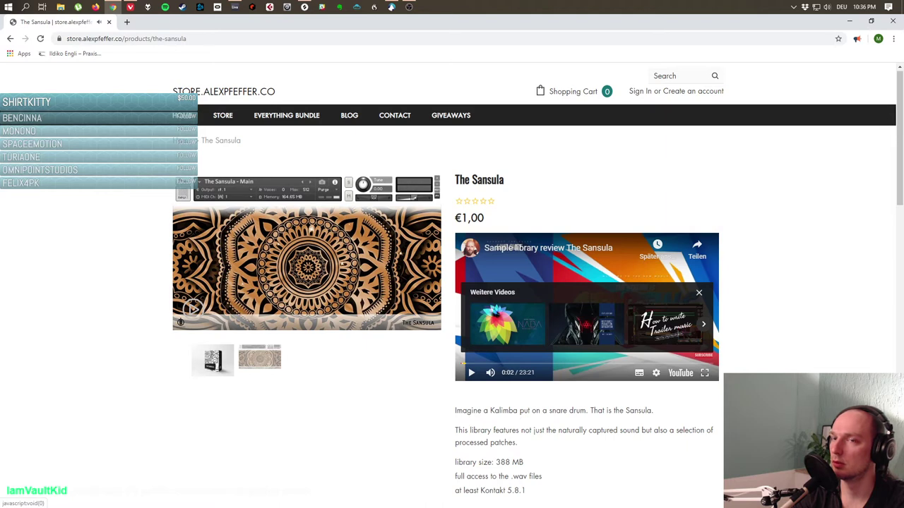
{"action": "scroll", "coordinate": [538, 288], "scroll_direction": "down", "scroll_amount": 4}
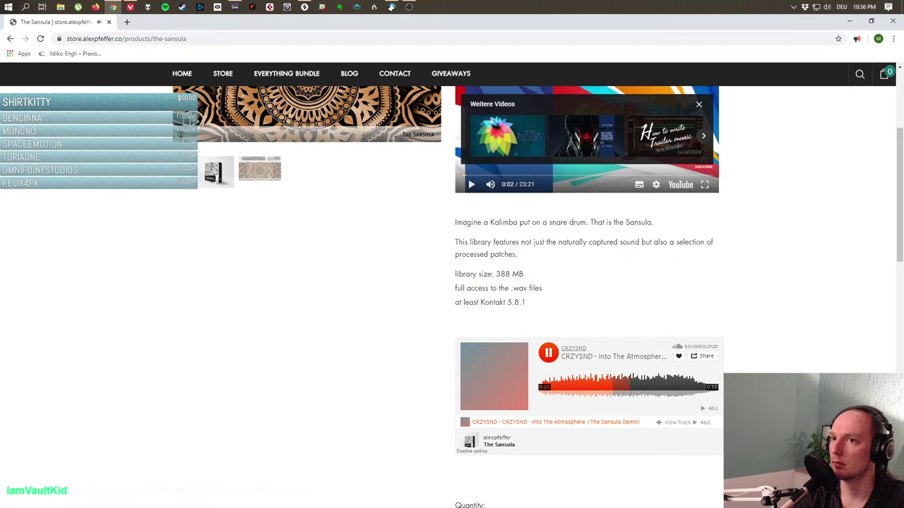
{"action": "scroll", "coordinate": [538, 288], "scroll_direction": "down", "scroll_amount": 4}
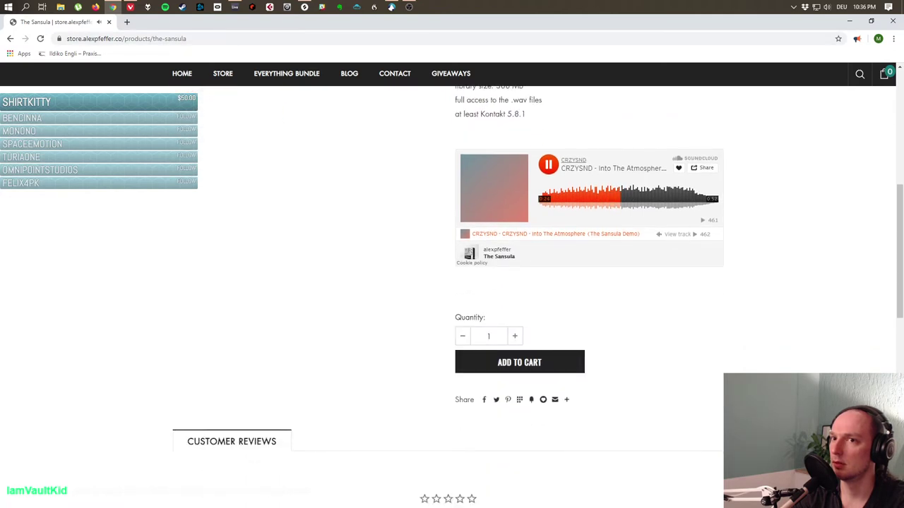
Go back to the Everything Bundle list and look over its products up to the start of the page.
{"action": "key", "text": "alt+Left"}
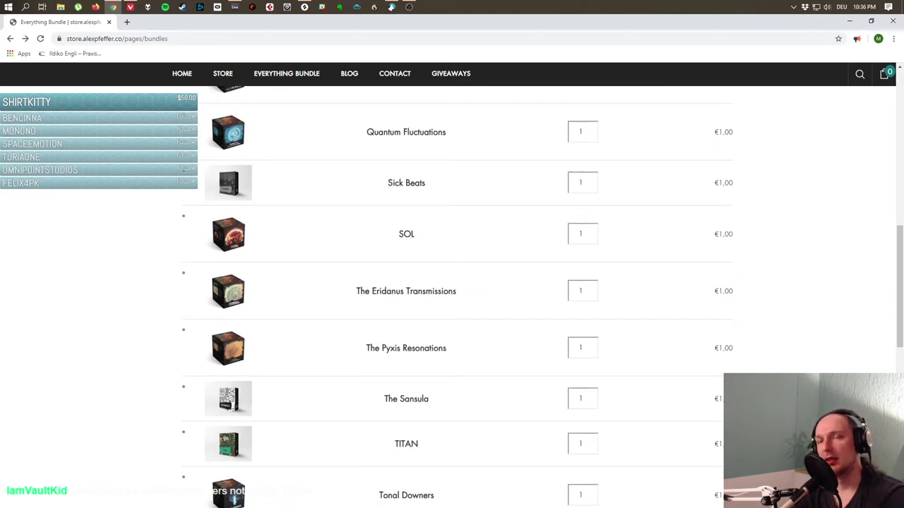
{"action": "scroll", "coordinate": [457, 296], "scroll_direction": "up", "scroll_amount": 2}
{"action": "scroll", "coordinate": [458, 297], "scroll_direction": "up", "scroll_amount": 2}
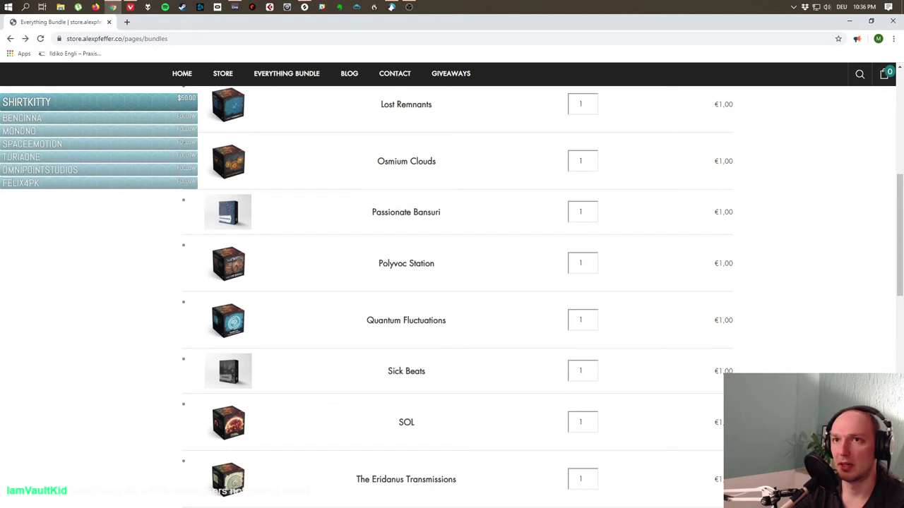
{"action": "scroll", "coordinate": [458, 297], "scroll_direction": "up", "scroll_amount": 3}
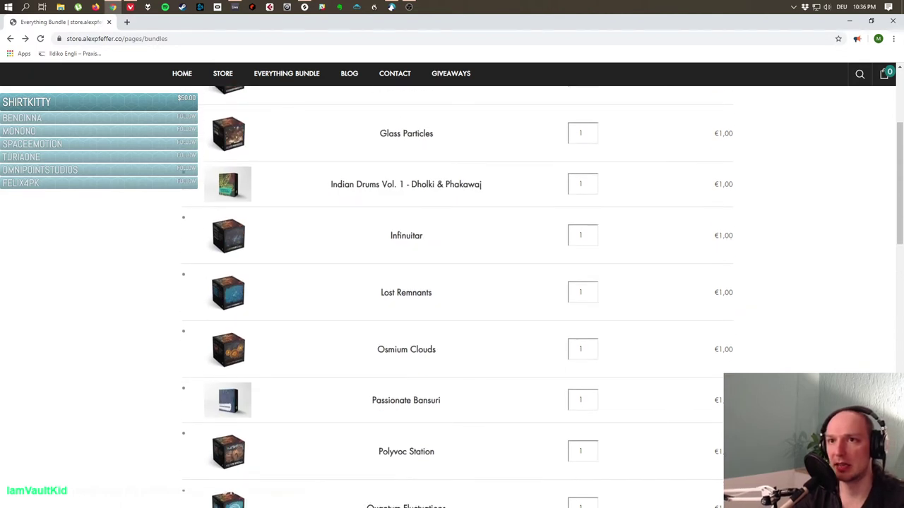
{"action": "scroll", "coordinate": [458, 297], "scroll_direction": "up", "scroll_amount": 2}
{"action": "scroll", "coordinate": [457, 297], "scroll_direction": "up", "scroll_amount": 2}
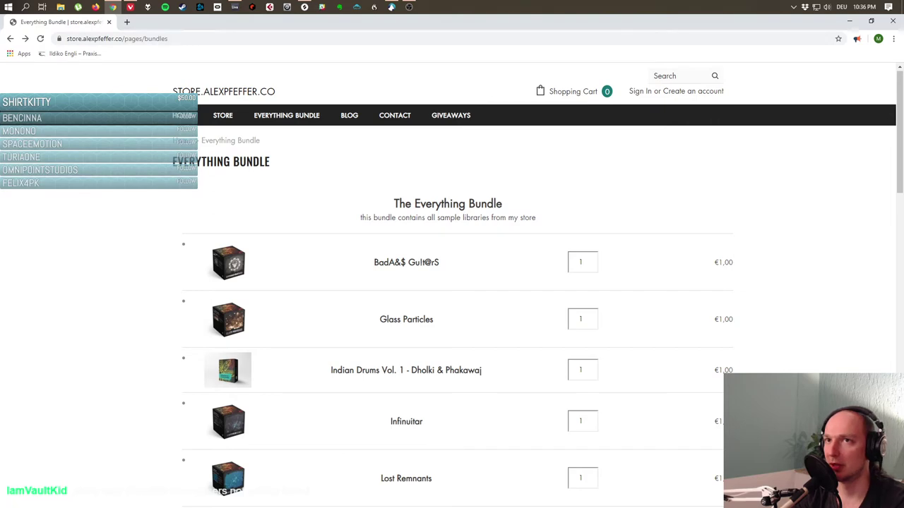
Open the store's Sample Libraries collection and look through all the libraries on offer.
{"action": "left_click", "coordinate": [223, 115]}
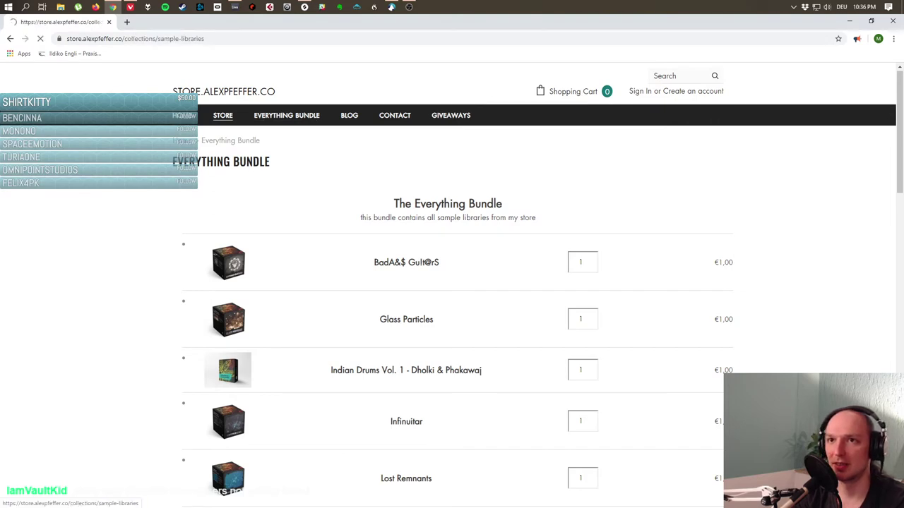
{"action": "scroll", "coordinate": [448, 282], "scroll_direction": "down", "scroll_amount": 3}
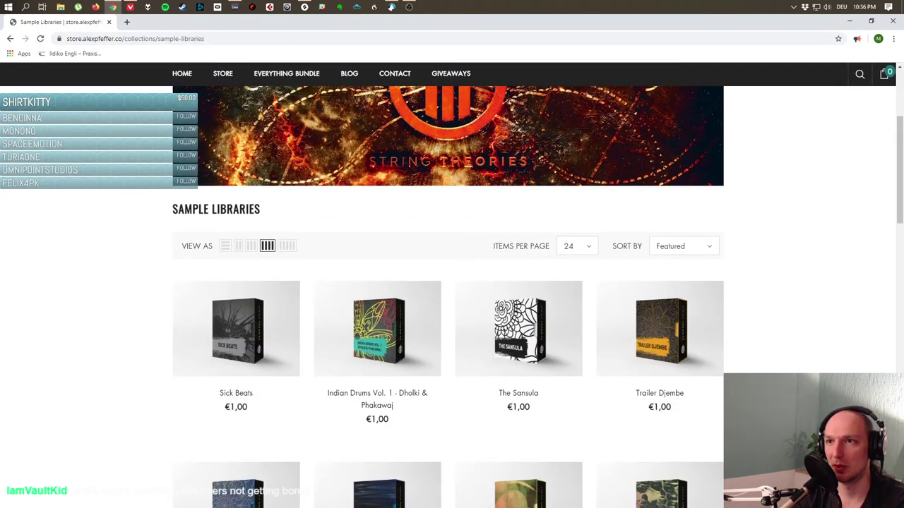
{"action": "scroll", "coordinate": [377, 275], "scroll_direction": "down", "scroll_amount": 5}
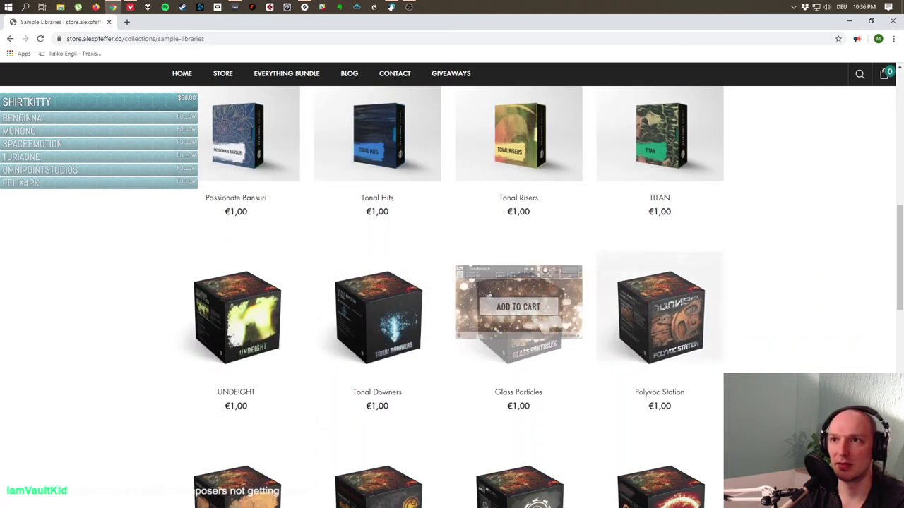
{"action": "scroll", "coordinate": [660, 318], "scroll_direction": "down", "scroll_amount": 2}
{"action": "scroll", "coordinate": [452, 297], "scroll_direction": "down", "scroll_amount": 7}
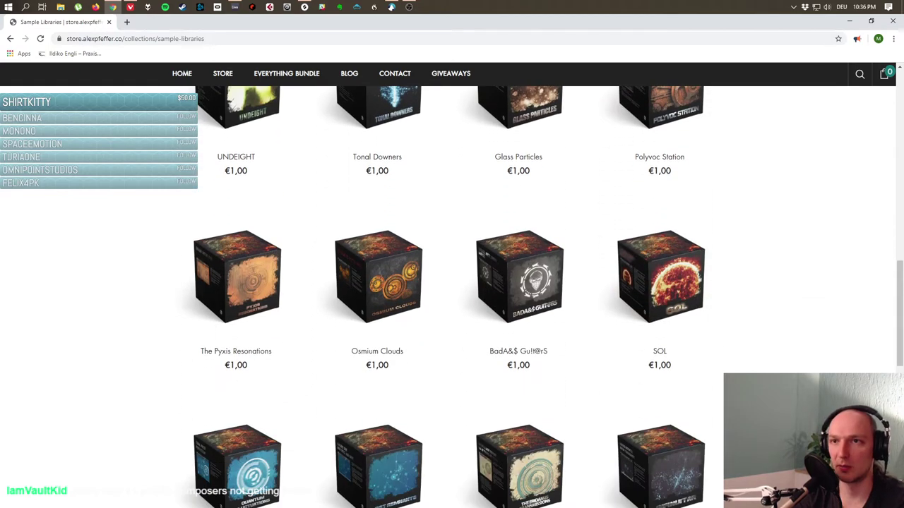
{"action": "scroll", "coordinate": [362, 296], "scroll_direction": "up", "scroll_amount": 10}
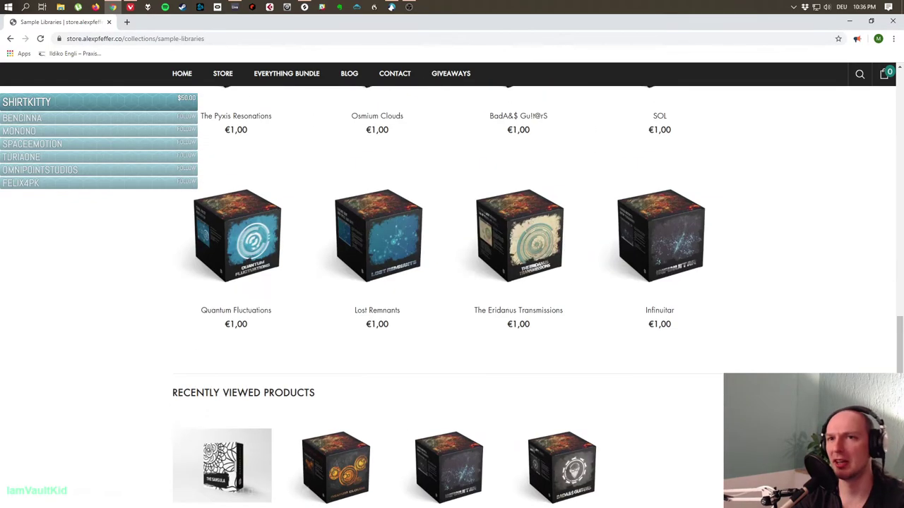
{"action": "scroll", "coordinate": [452, 297], "scroll_direction": "up", "scroll_amount": 6}
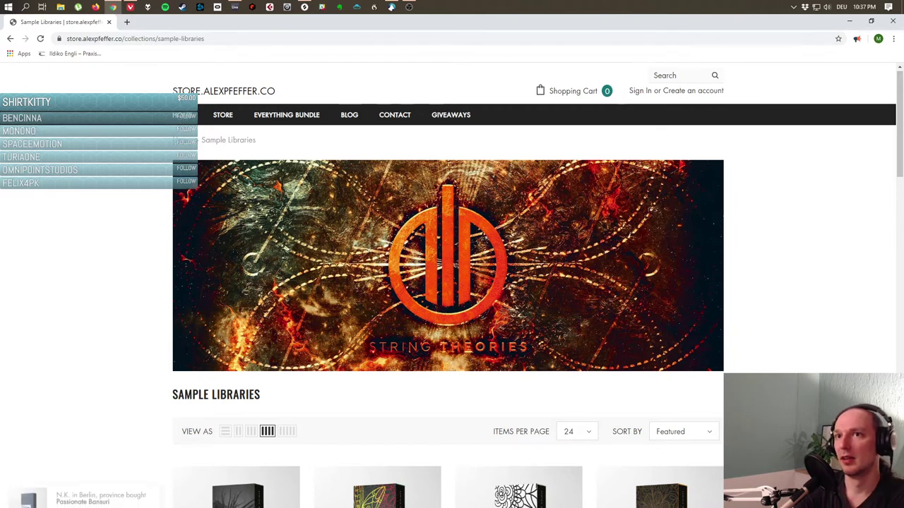
{"action": "scroll", "coordinate": [377, 374], "scroll_direction": "down", "scroll_amount": 2}
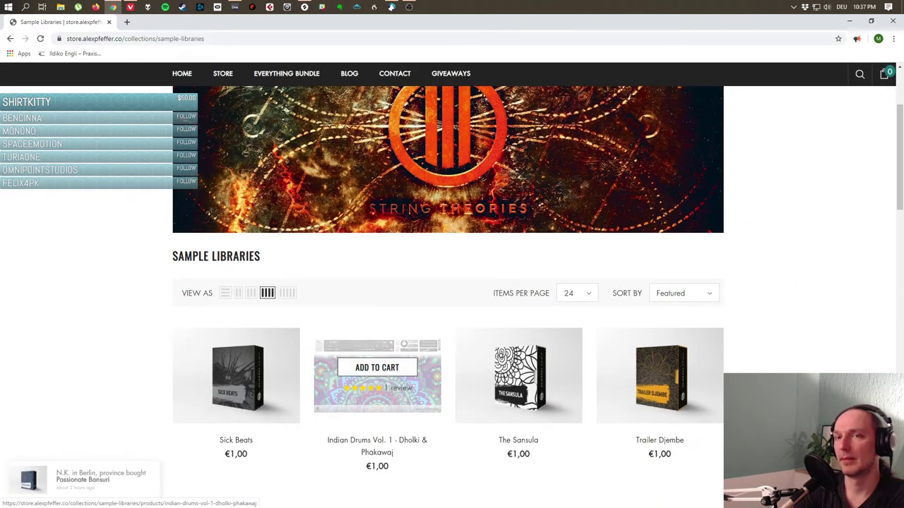
{"action": "scroll", "coordinate": [377, 371], "scroll_direction": "down", "scroll_amount": 3}
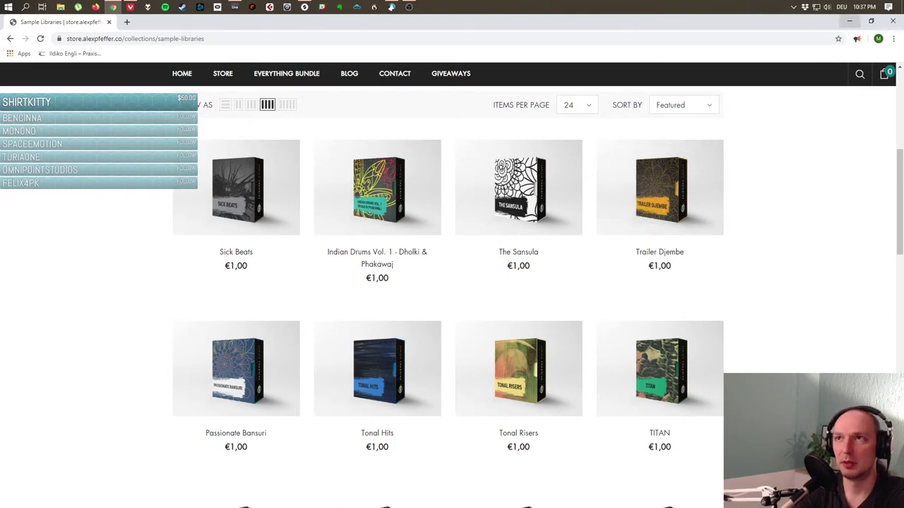
Switch from the browser back to Komplete Kontrol and look through Kontakt's installed libraries down to the Session Guitarist entries.
{"action": "left_click", "coordinate": [849, 21]}
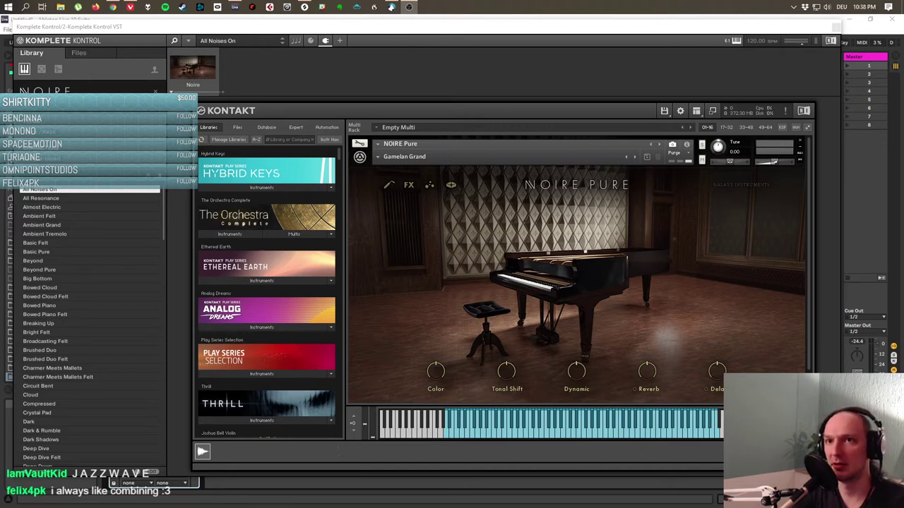
{"action": "scroll", "coordinate": [267, 291], "scroll_direction": "down", "scroll_amount": 15}
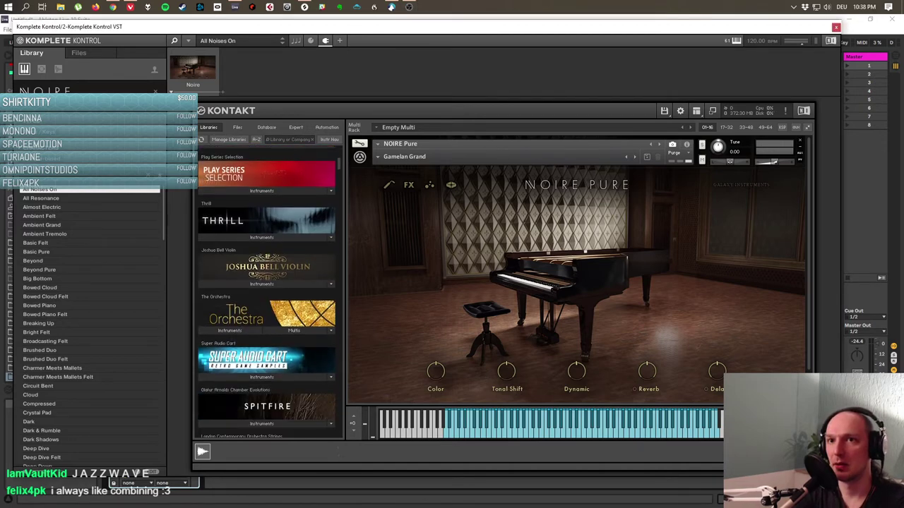
{"action": "scroll", "coordinate": [267, 291], "scroll_direction": "down", "scroll_amount": 20}
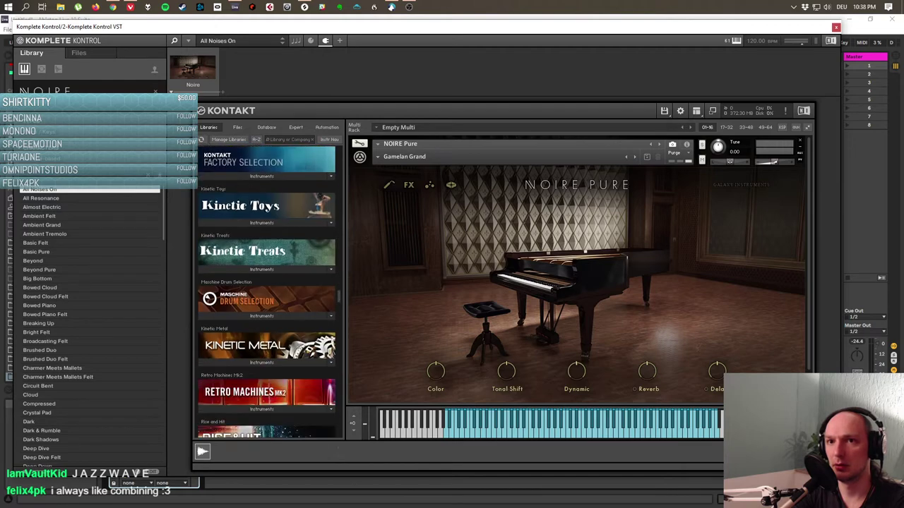
{"action": "scroll", "coordinate": [267, 291], "scroll_direction": "down", "scroll_amount": 12}
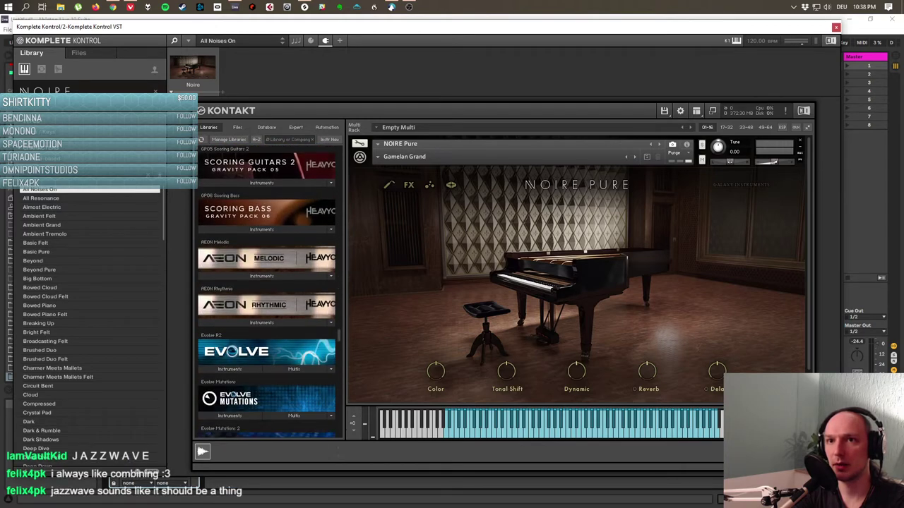
{"action": "scroll", "coordinate": [267, 291], "scroll_direction": "up", "scroll_amount": 18}
{"action": "scroll", "coordinate": [267, 291], "scroll_direction": "up", "scroll_amount": 15}
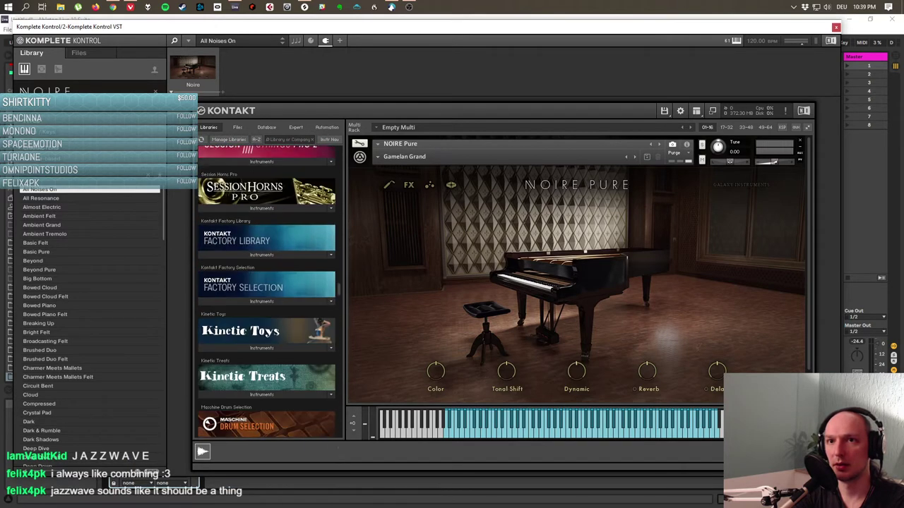
{"action": "scroll", "coordinate": [267, 291], "scroll_direction": "down", "scroll_amount": 10}
{"action": "scroll", "coordinate": [267, 291], "scroll_direction": "down", "scroll_amount": 14}
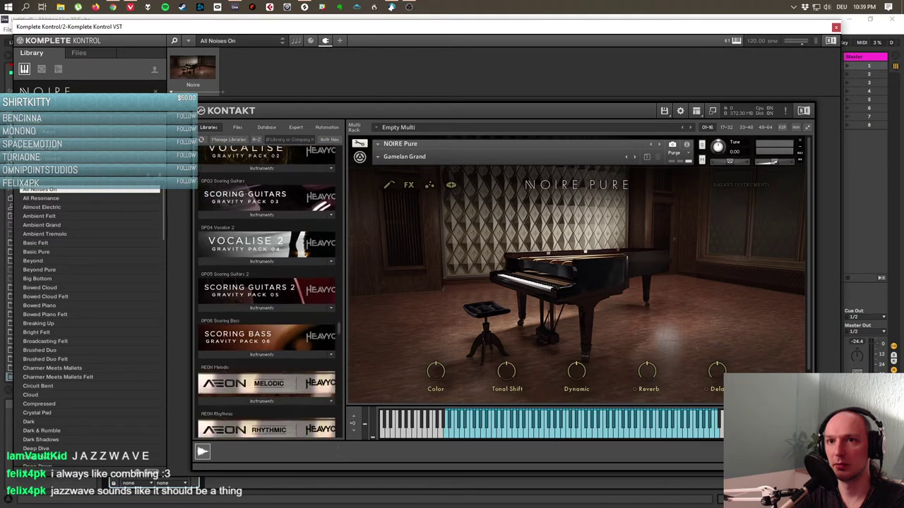
{"action": "scroll", "coordinate": [267, 291], "scroll_direction": "down", "scroll_amount": 10}
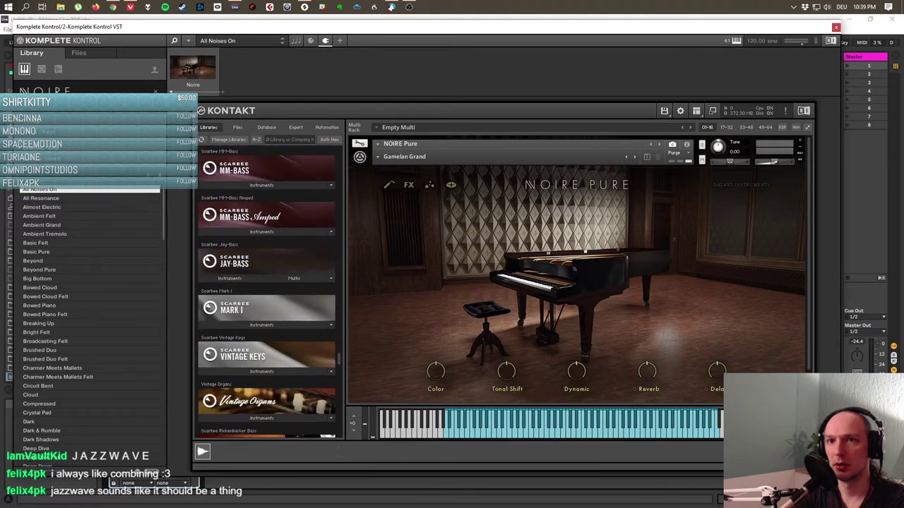
{"action": "scroll", "coordinate": [267, 291], "scroll_direction": "down", "scroll_amount": 10}
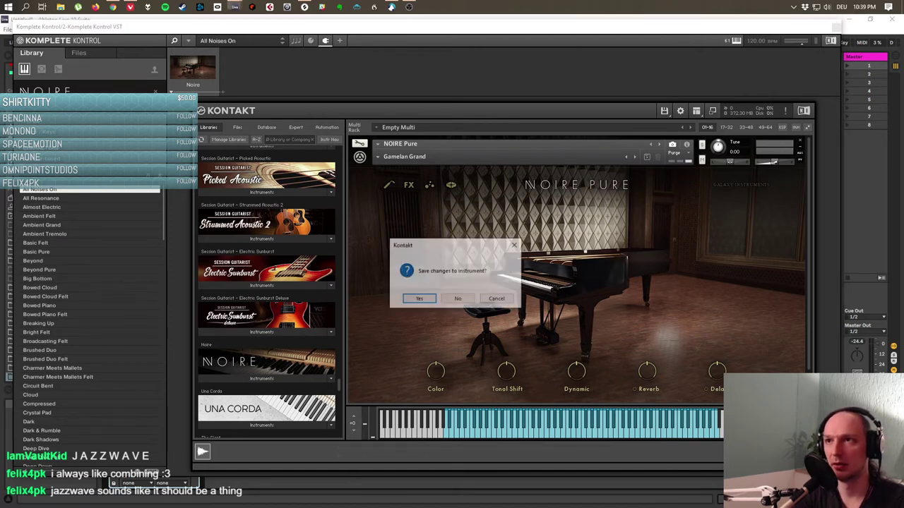
Replace NOIRE Pure with the Electric Sunburst Deluxe instrument without saving changes, and choose its Bonfire song.
{"action": "left_click", "coordinate": [458, 298]}
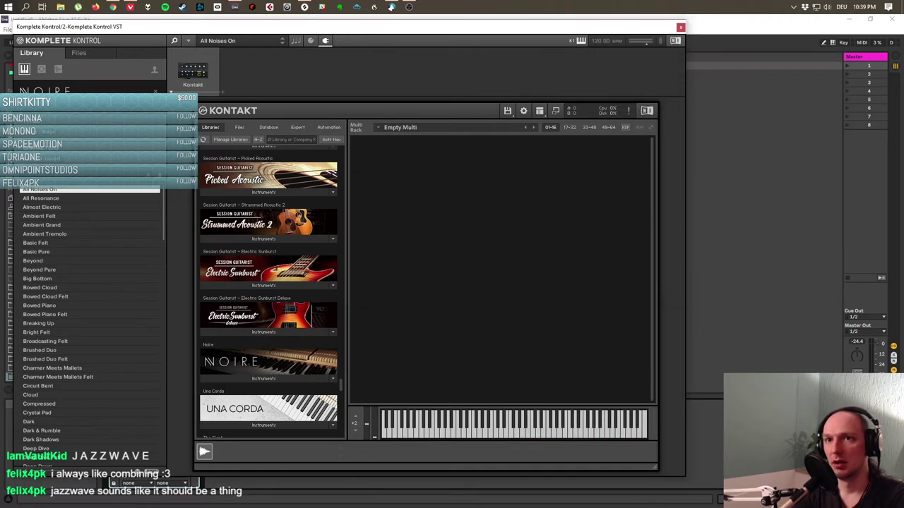
{"action": "left_click", "coordinate": [263, 332]}
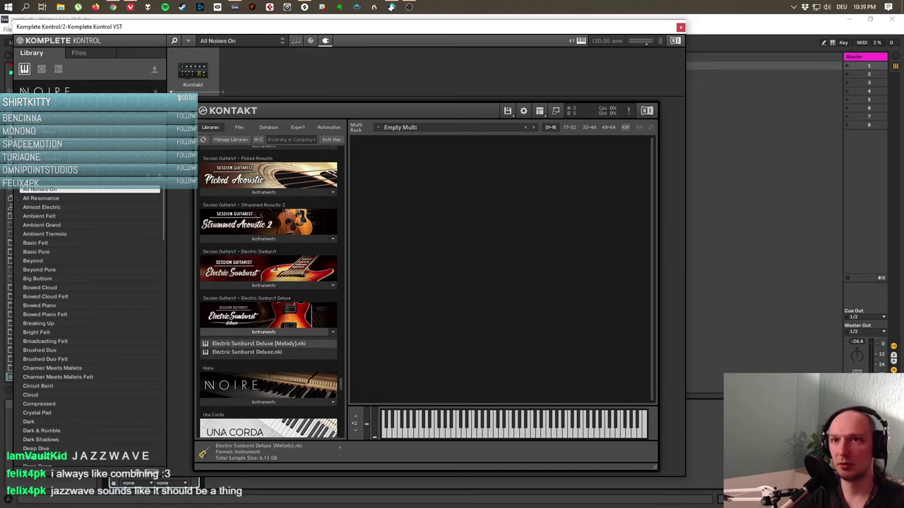
{"action": "double_click", "coordinate": [247, 352]}
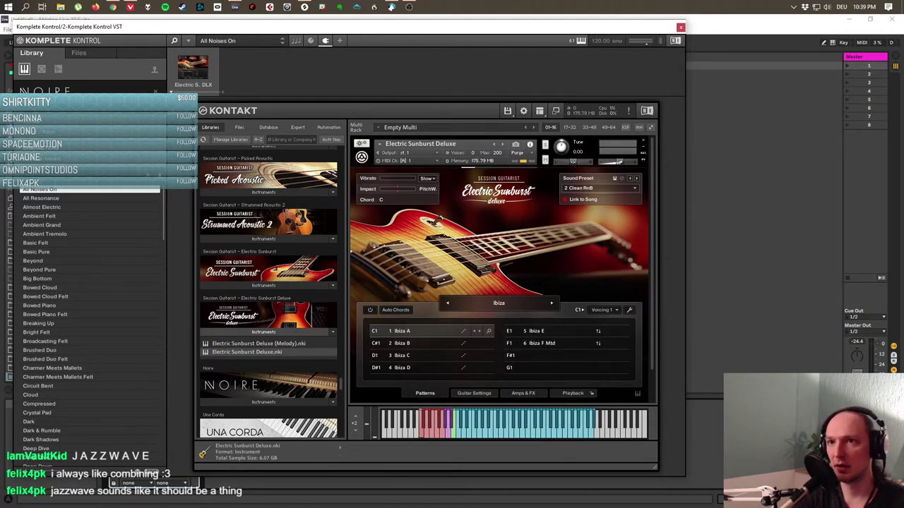
{"action": "left_click", "coordinate": [552, 303]}
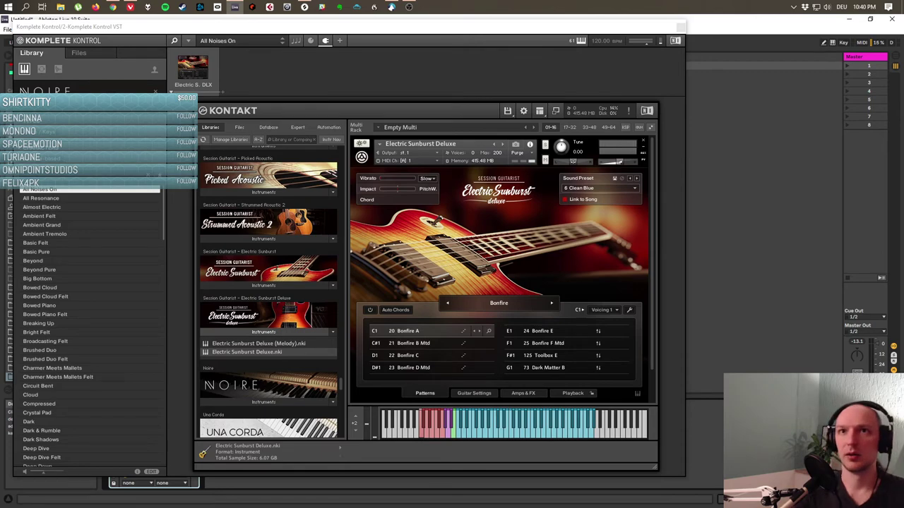
Stop playback in the Live Set and move the Komplete Kontrol window so the whole plug-in is in view.
{"action": "key", "text": "super+Down"}
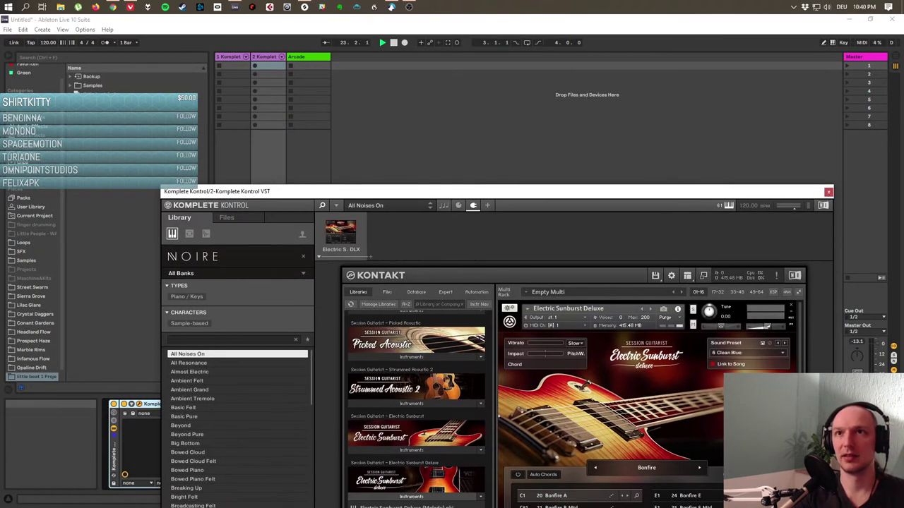
{"action": "left_click", "coordinate": [393, 43]}
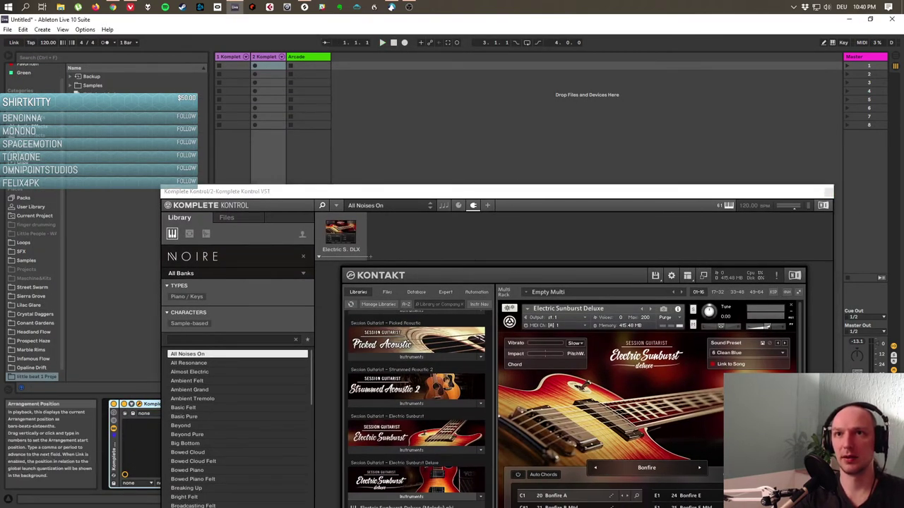
{"action": "left_click_drag", "start_coordinate": [494, 191], "coordinate": [416, 29]}
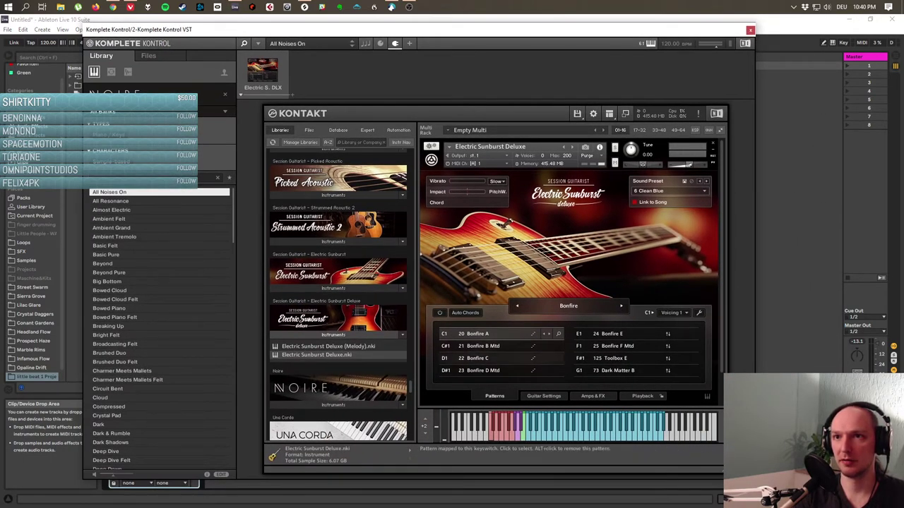
Examine Electric Sunburst Deluxe's guitar settings and playback options, ending on its patterns.
{"action": "left_click", "coordinate": [544, 396]}
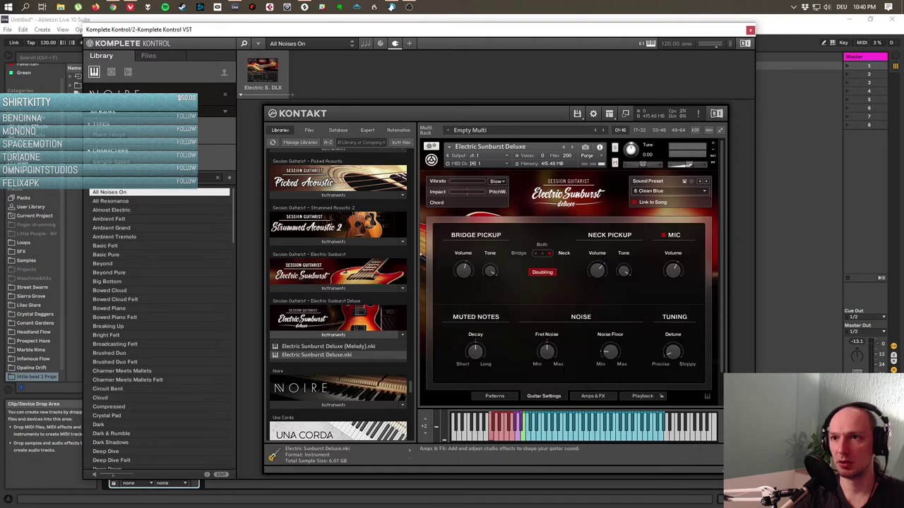
{"action": "left_click", "coordinate": [642, 396]}
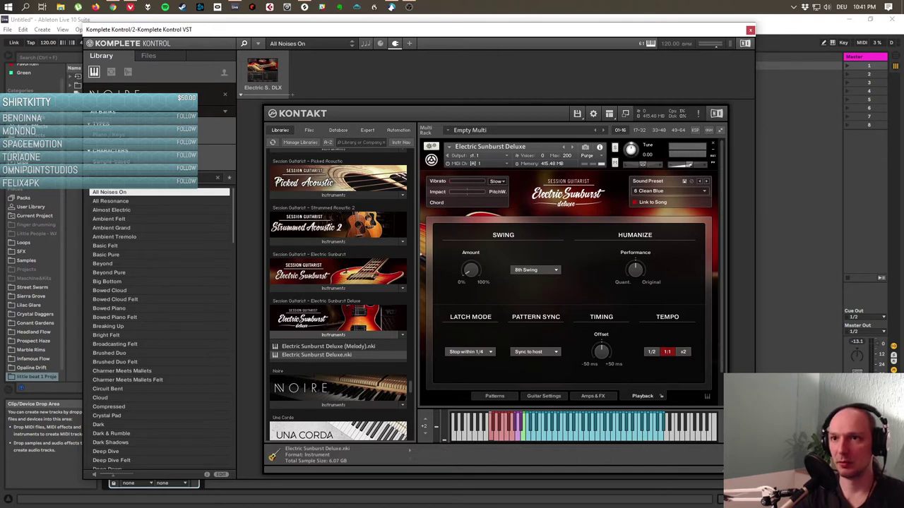
{"action": "left_click", "coordinate": [494, 396]}
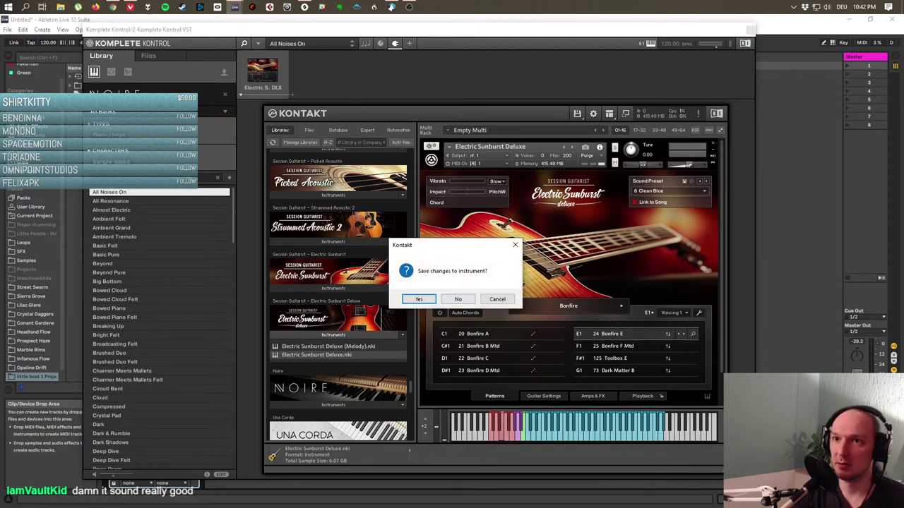
Replace Electric Sunburst Deluxe with the Picked Acoustic instrument without saving changes, and choose its Breathing song.
{"action": "left_click", "coordinate": [457, 299]}
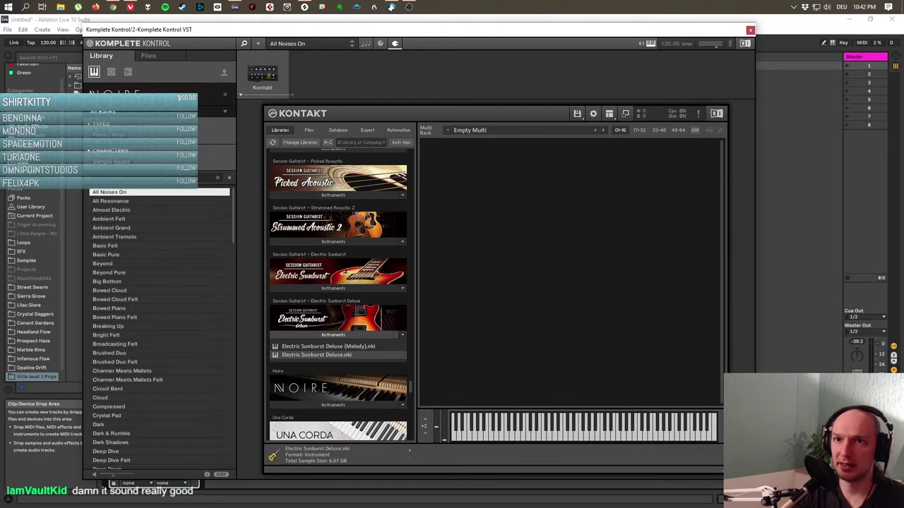
{"action": "left_click", "coordinate": [338, 195]}
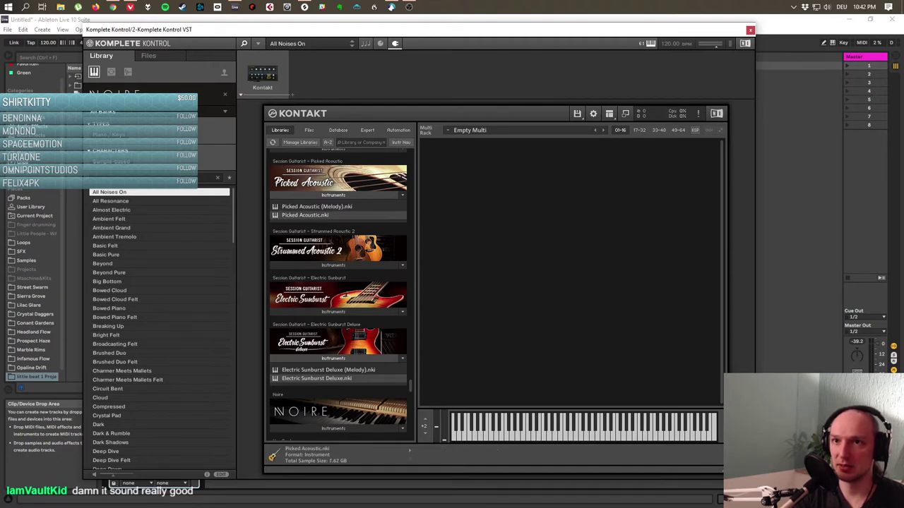
{"action": "double_click", "coordinate": [305, 215]}
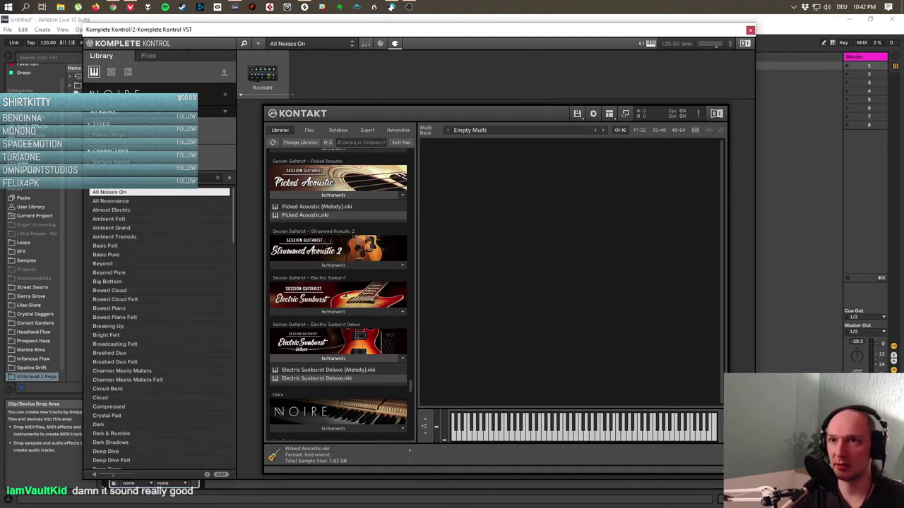
{"action": "left_click", "coordinate": [517, 306]}
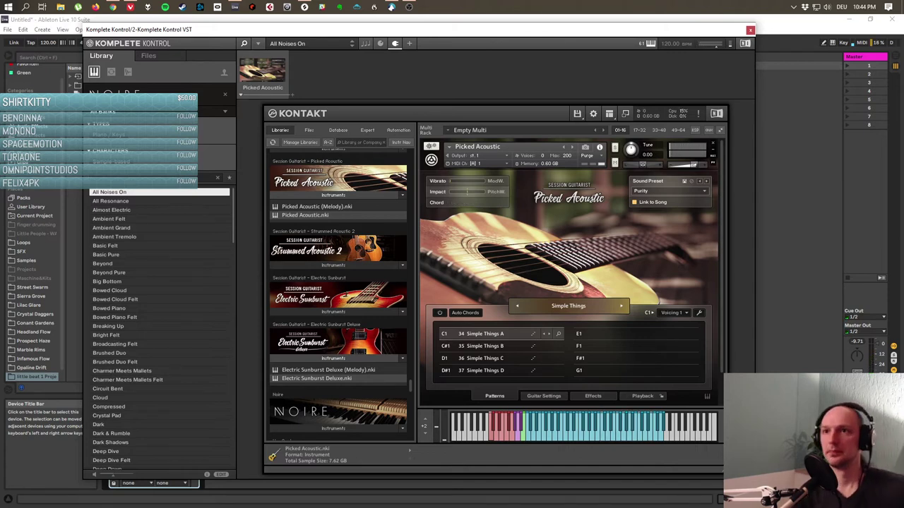
{"action": "left_click", "coordinate": [621, 305]}
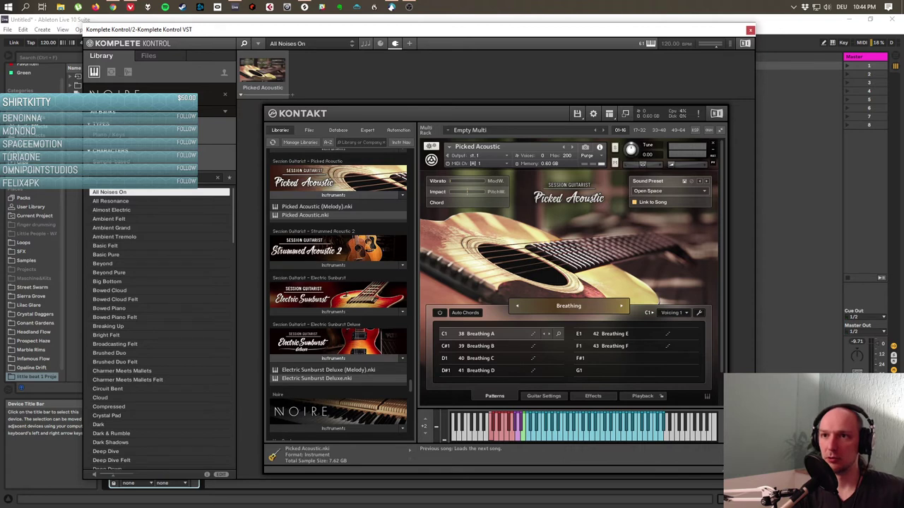
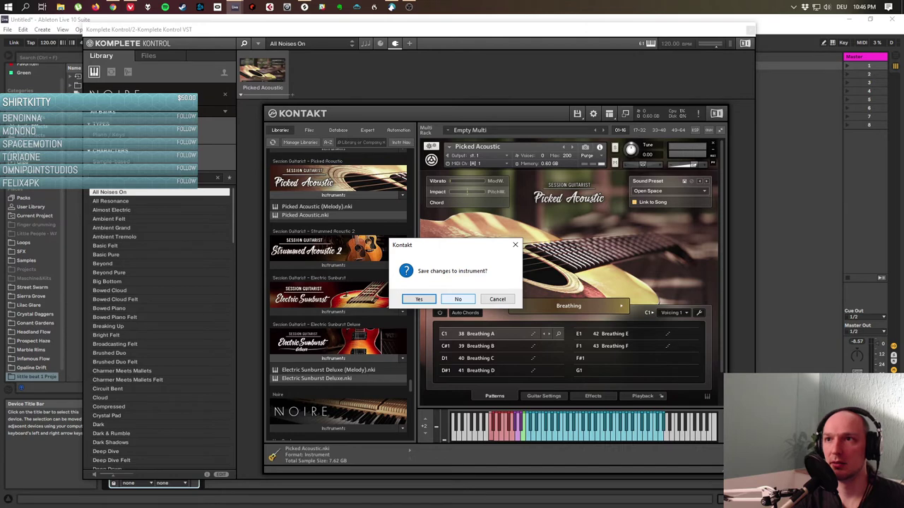
Remove Picked Acoustic without saving changes and browse the Kontakt libraries to the GP06 Scoring Bass entry.
{"action": "left_click", "coordinate": [457, 299]}
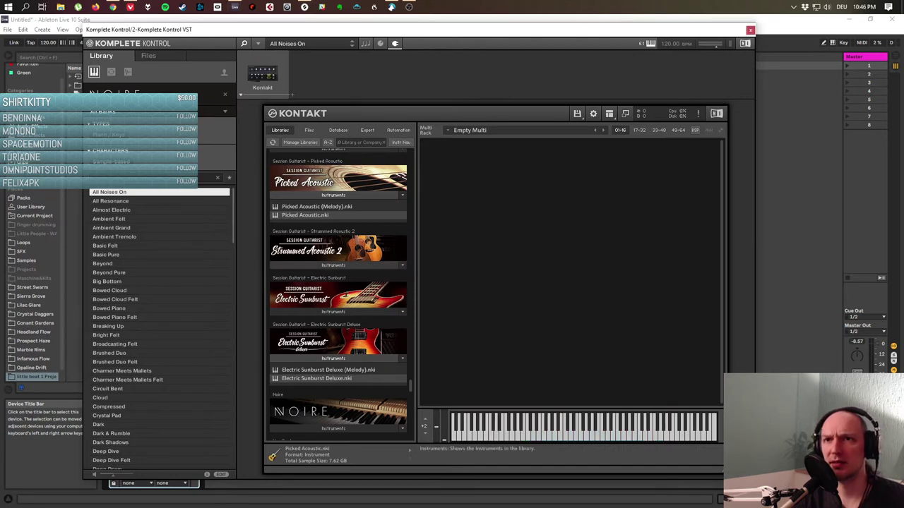
{"action": "scroll", "coordinate": [337, 294], "scroll_direction": "up", "scroll_amount": 4}
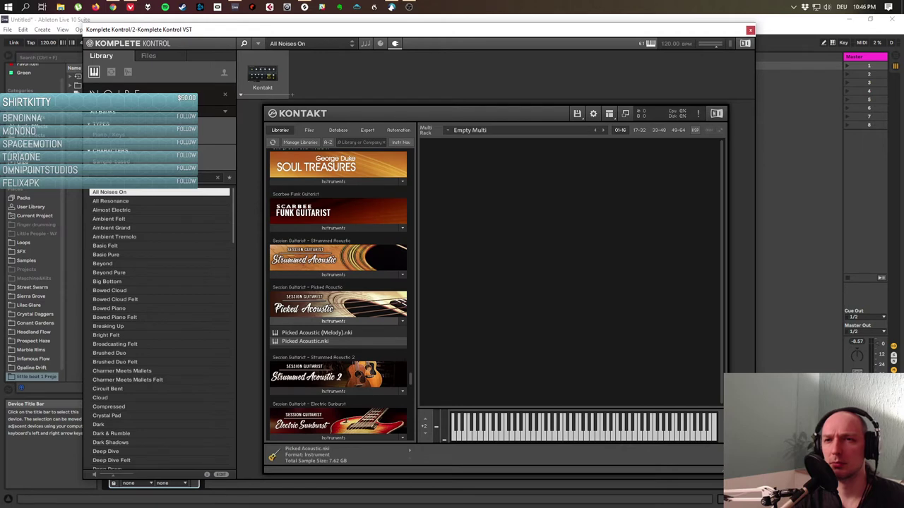
{"action": "scroll", "coordinate": [338, 293], "scroll_direction": "up", "scroll_amount": 20}
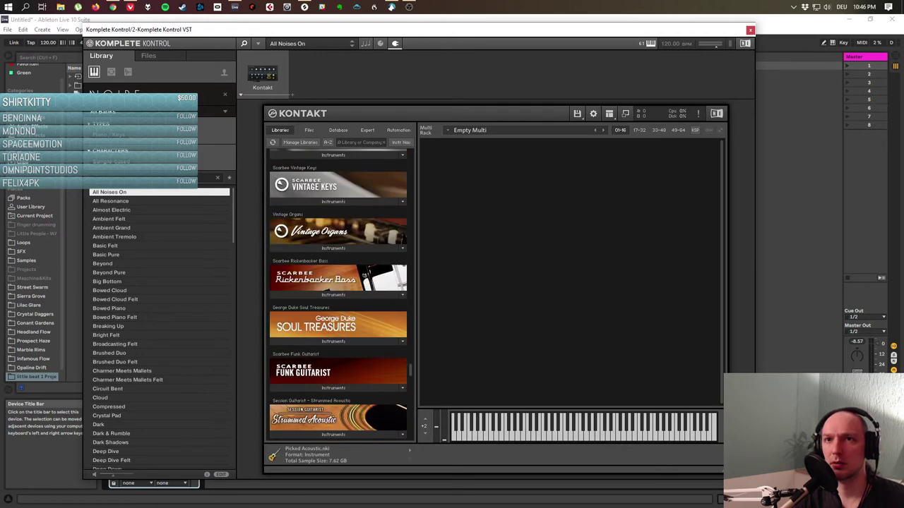
{"action": "scroll", "coordinate": [339, 293], "scroll_direction": "up", "scroll_amount": 10}
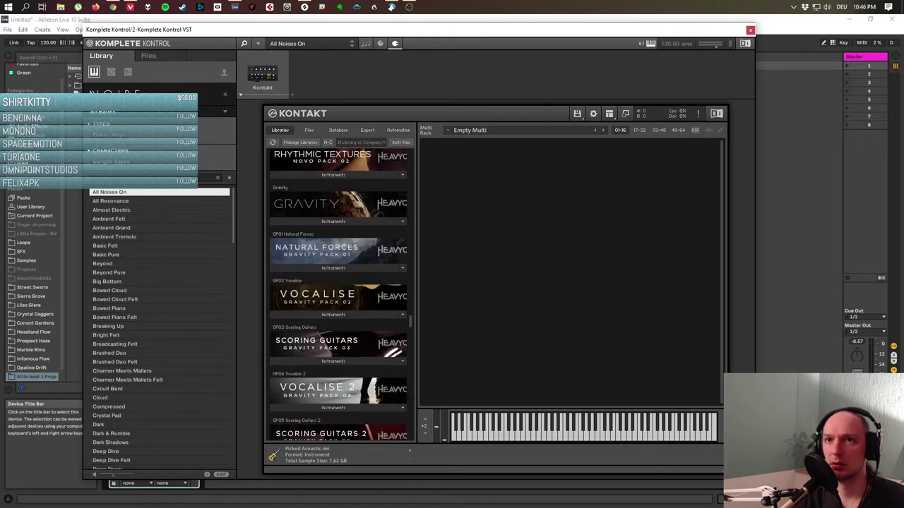
{"action": "scroll", "coordinate": [338, 294], "scroll_direction": "down", "scroll_amount": 6}
{"action": "scroll", "coordinate": [338, 294], "scroll_direction": "down", "scroll_amount": 4}
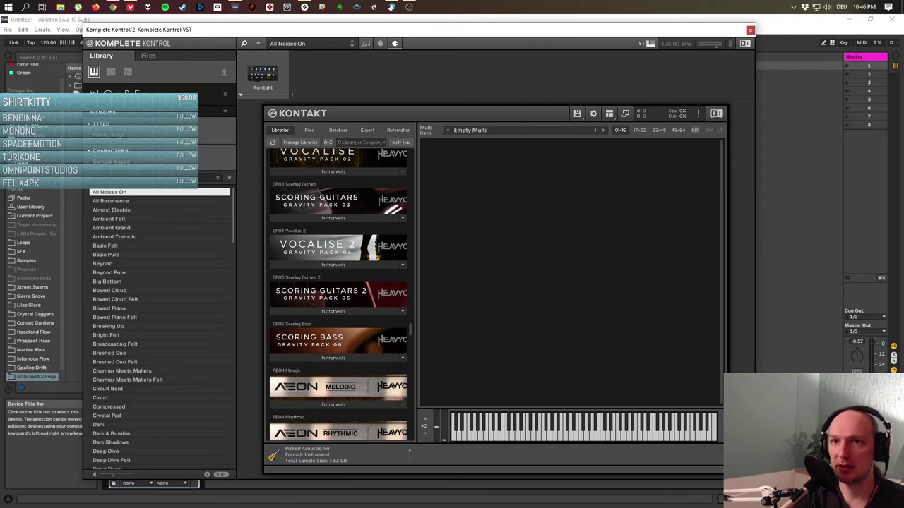
{"action": "scroll", "coordinate": [339, 293], "scroll_direction": "down", "scroll_amount": 2}
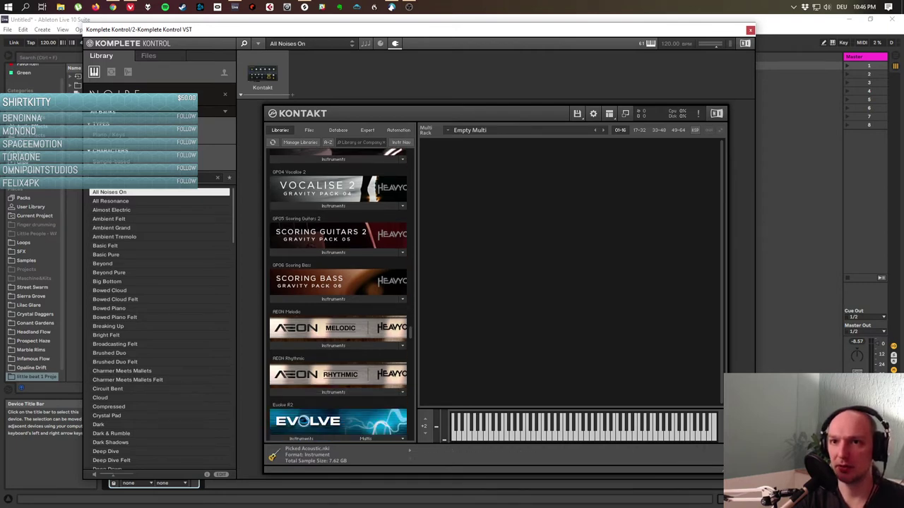
{"action": "scroll", "coordinate": [339, 293], "scroll_direction": "down", "scroll_amount": 1}
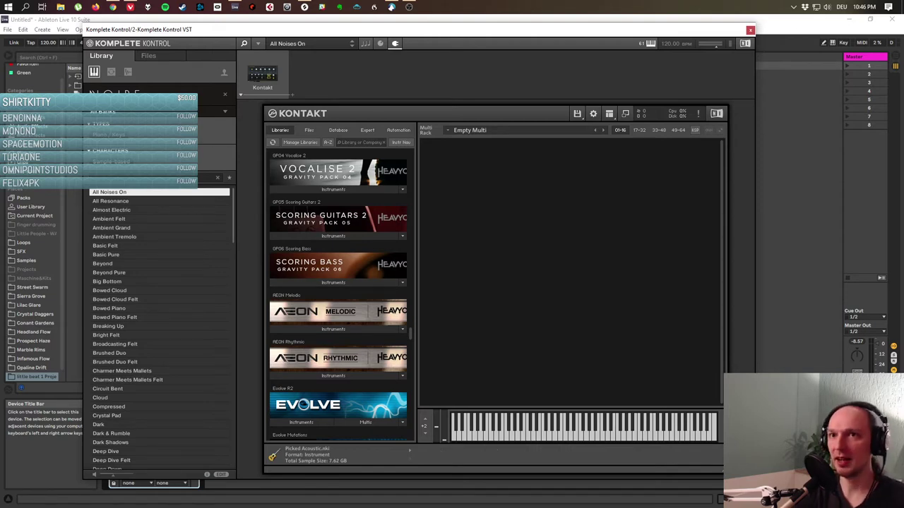
Load Playable Basses.nki from the GP06 Scoring Bass library and select its I Warwick Wet snapshot.
{"action": "left_click", "coordinate": [333, 282]}
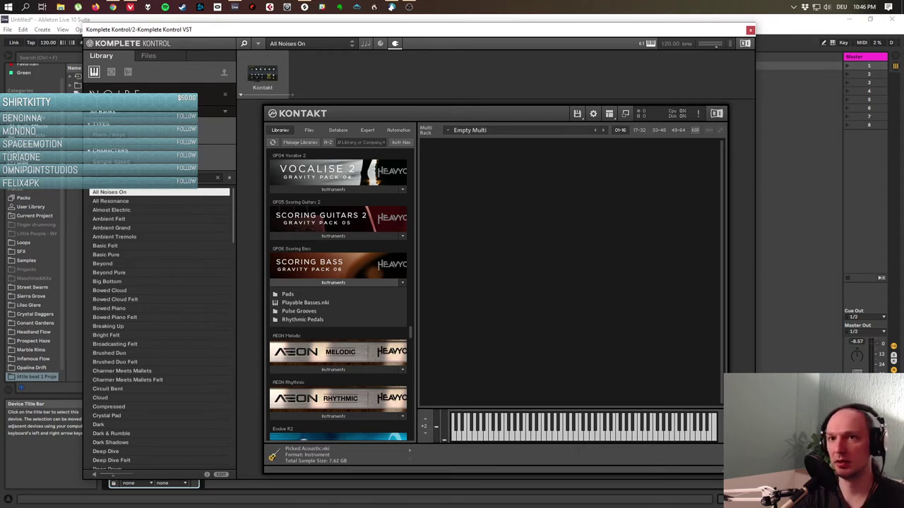
{"action": "left_click", "coordinate": [305, 302]}
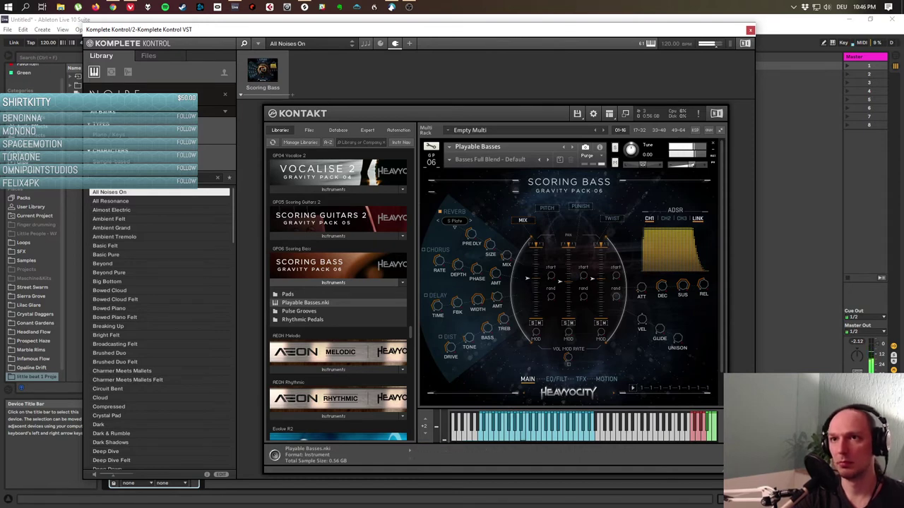
{"action": "left_click", "coordinate": [488, 160]}
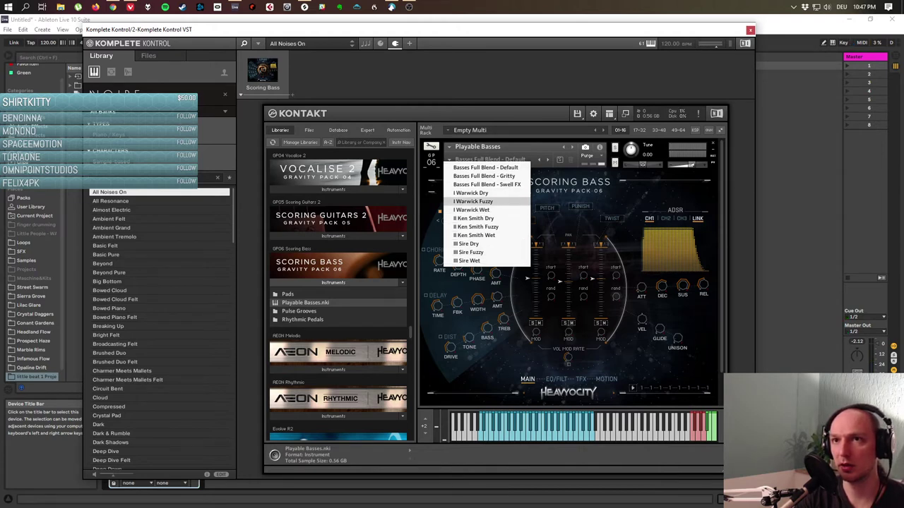
{"action": "left_click", "coordinate": [471, 210]}
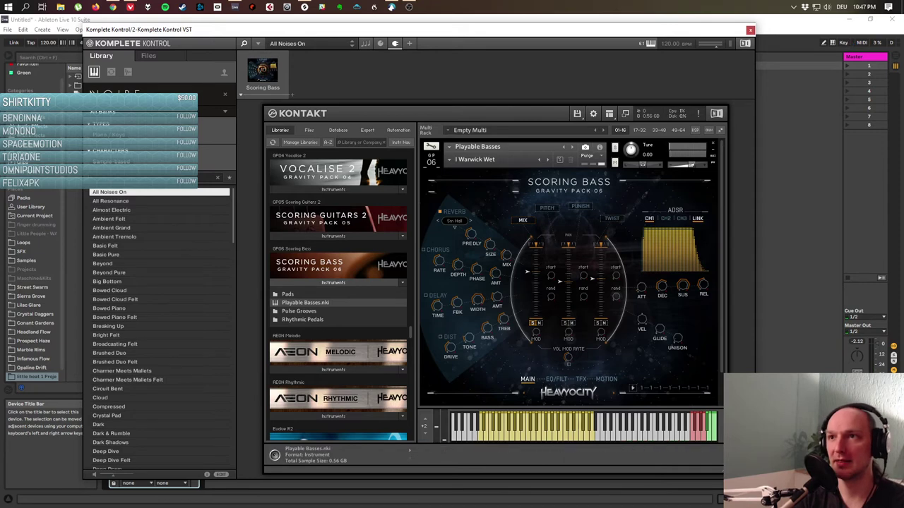
Replace Playable Basses with Bass Rhythmic Pedal Menu (B).nki from the Core Pedal Menus in Scoring Bass's Rhythmic Pedals.
{"action": "key", "text": "Delete"}
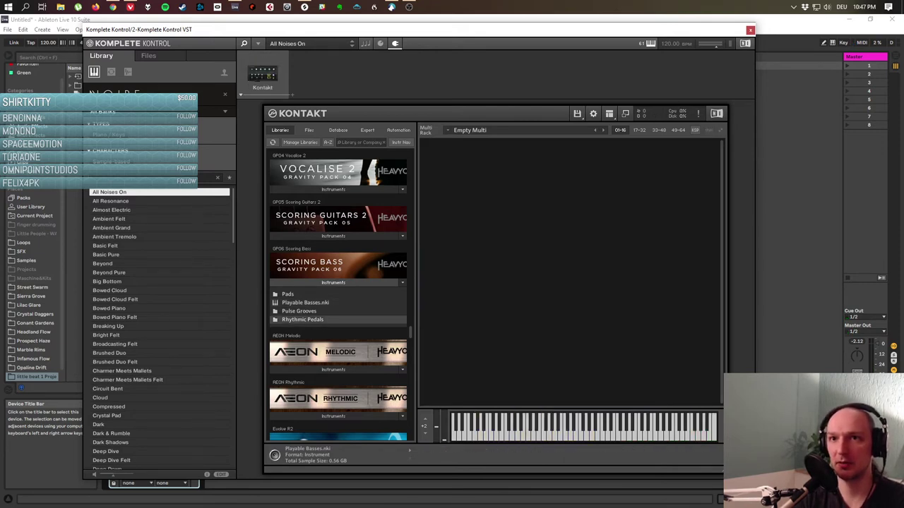
{"action": "left_click", "coordinate": [302, 319]}
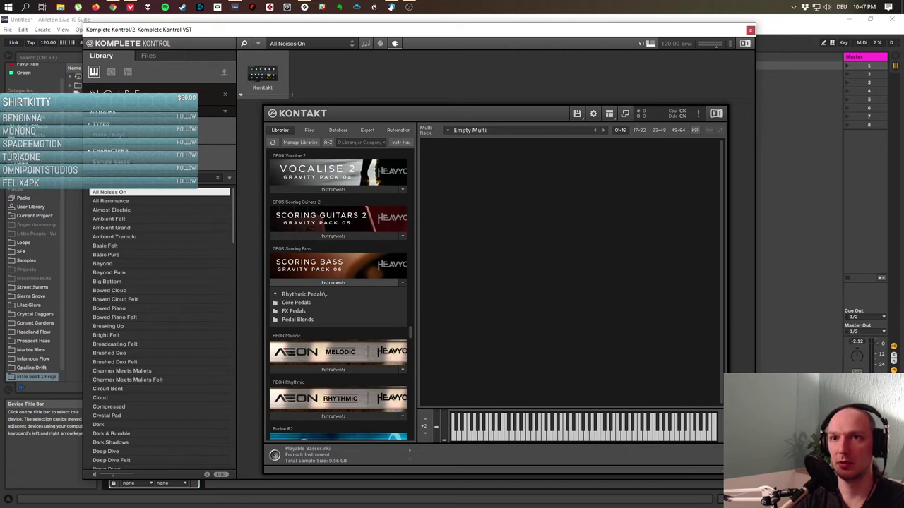
{"action": "double_click", "coordinate": [296, 302]}
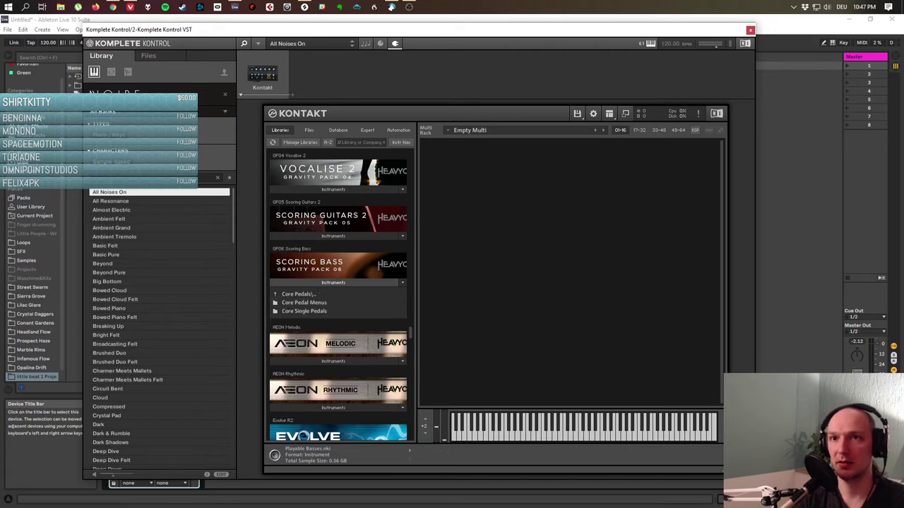
{"action": "double_click", "coordinate": [304, 303]}
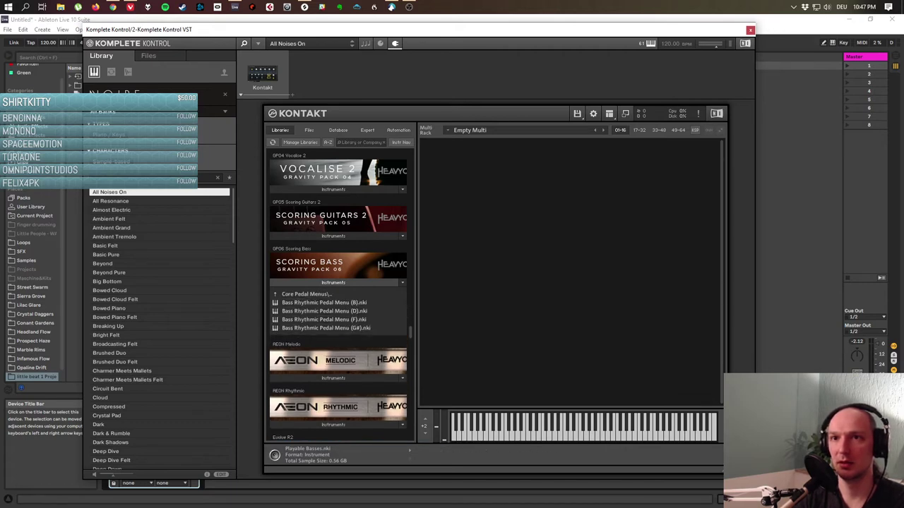
{"action": "double_click", "coordinate": [321, 303]}
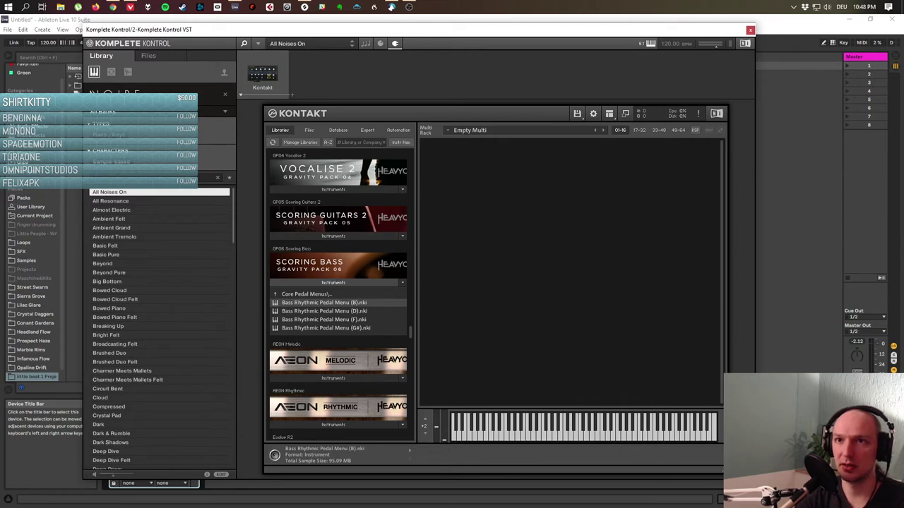
Load Dm All Phrases (FWD + REV).nki from the Performance Palettes of the GP05 Scoring Guitars 2 library.
{"action": "left_click", "coordinate": [333, 236]}
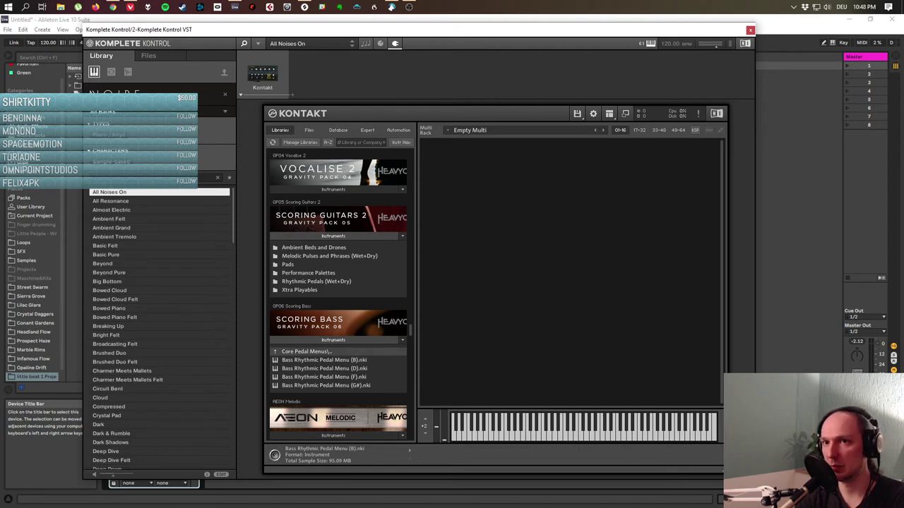
{"action": "left_click", "coordinate": [306, 351]}
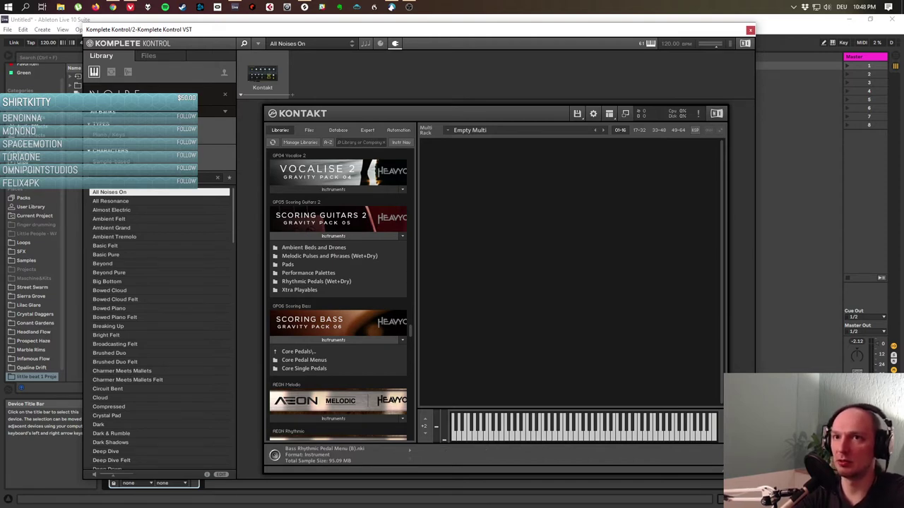
{"action": "left_click", "coordinate": [308, 272]}
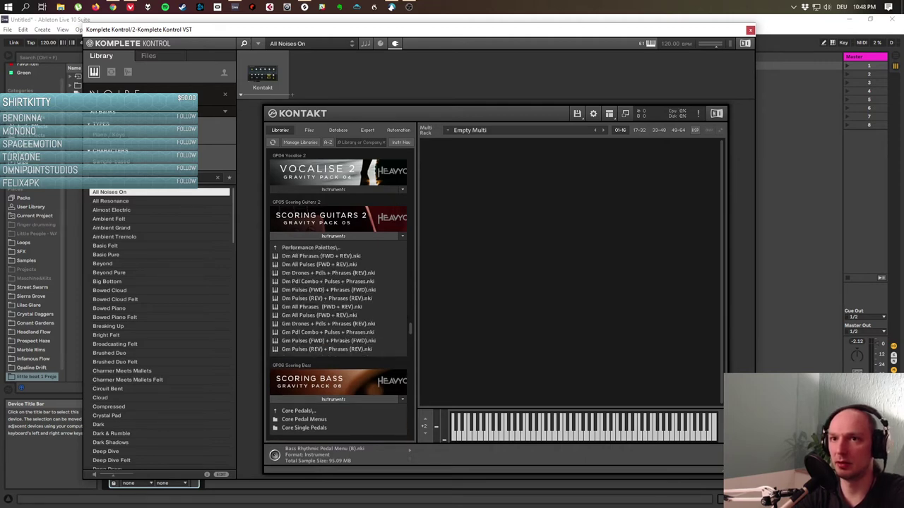
{"action": "double_click", "coordinate": [321, 255]}
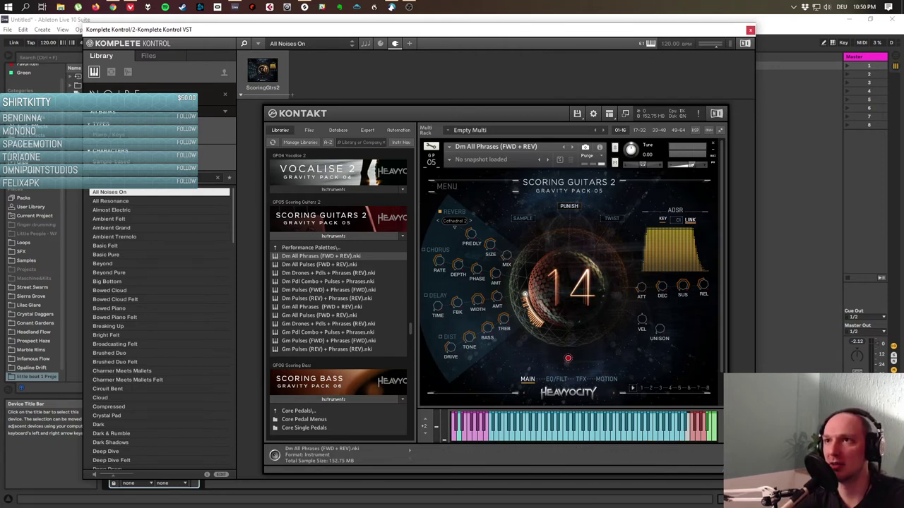
Hide the Komplete Kontrol window and delete both Komplete Kontrol tracks, keeping the Arcade track.
{"action": "key", "text": "ctrl+alt+p"}
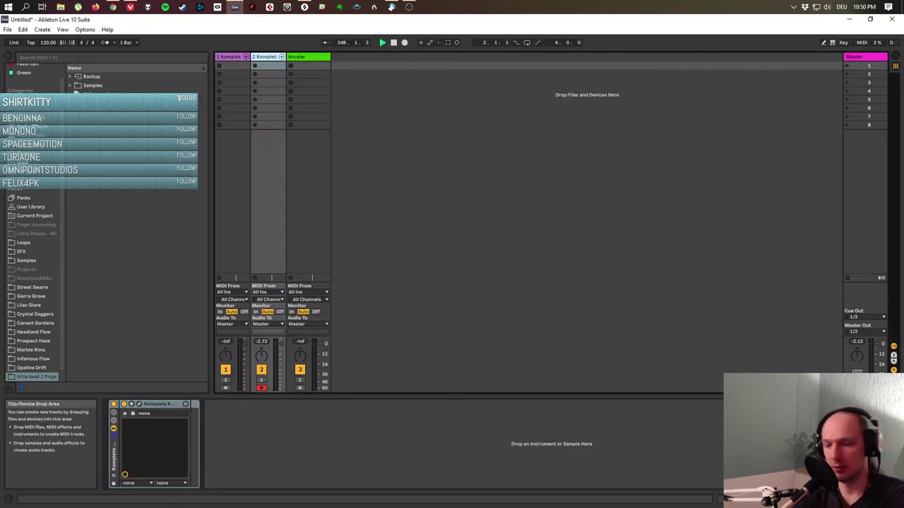
{"action": "key", "text": "Delete"}
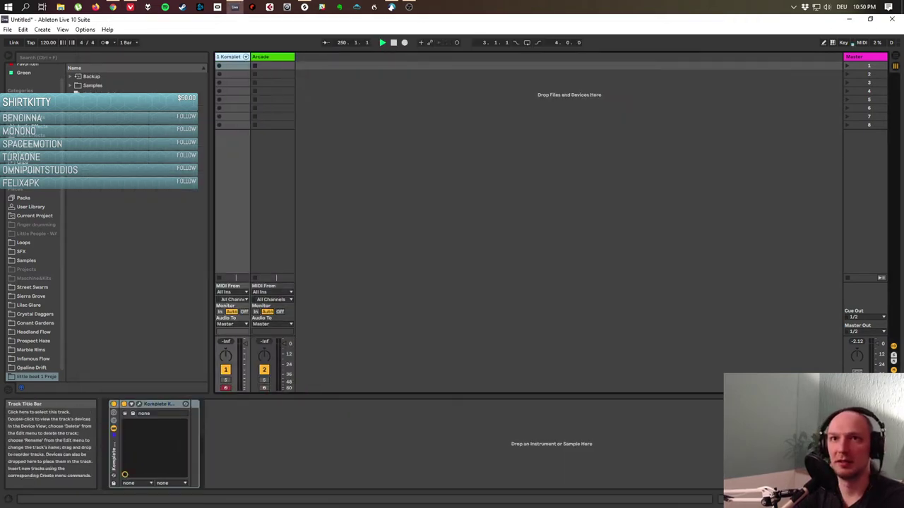
{"action": "key", "text": "Delete"}
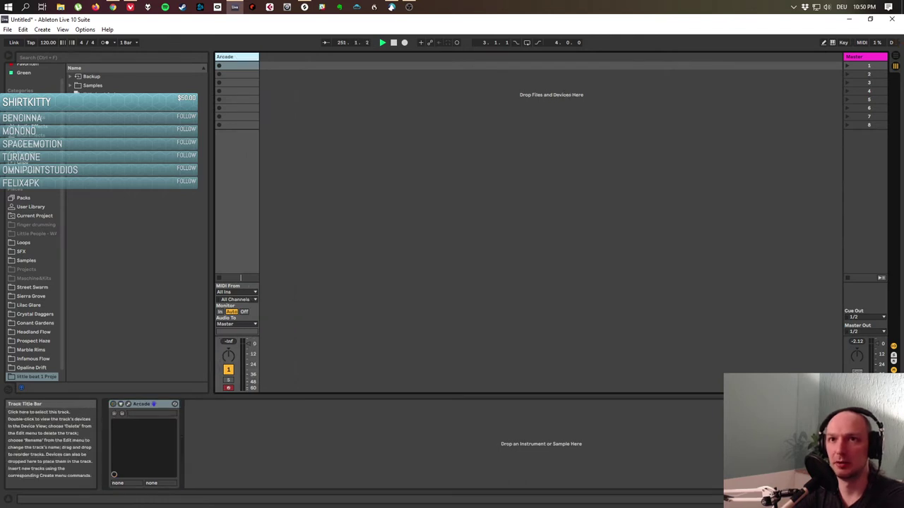
Open the Arcade instrument, browse its Lines and open the Vintage Synths line.
{"action": "left_click", "coordinate": [120, 404]}
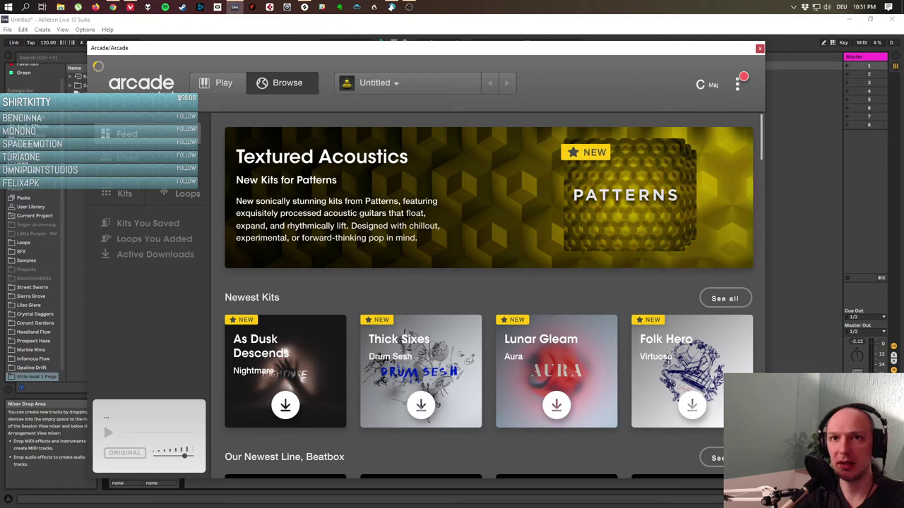
{"action": "left_click", "coordinate": [127, 158]}
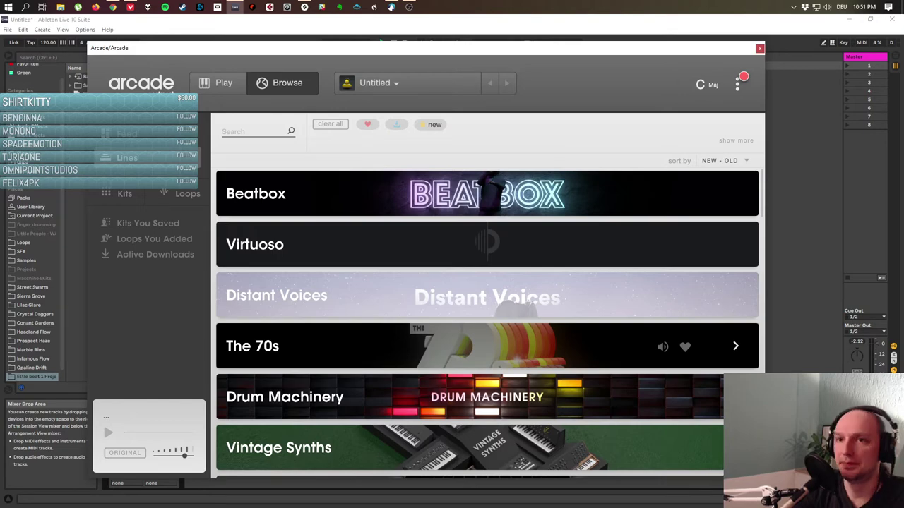
{"action": "scroll", "coordinate": [663, 295], "scroll_direction": "down", "scroll_amount": 10}
{"action": "scroll", "coordinate": [663, 296], "scroll_direction": "up", "scroll_amount": 8}
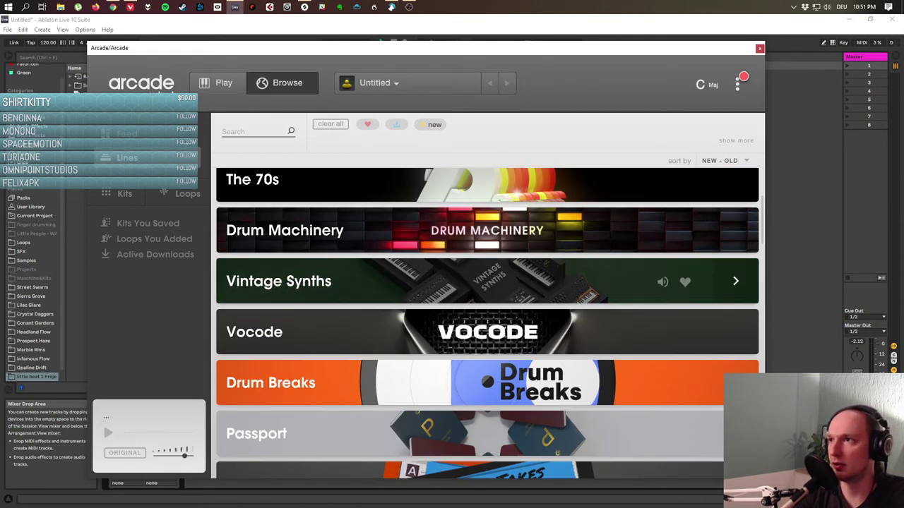
{"action": "left_click", "coordinate": [487, 281]}
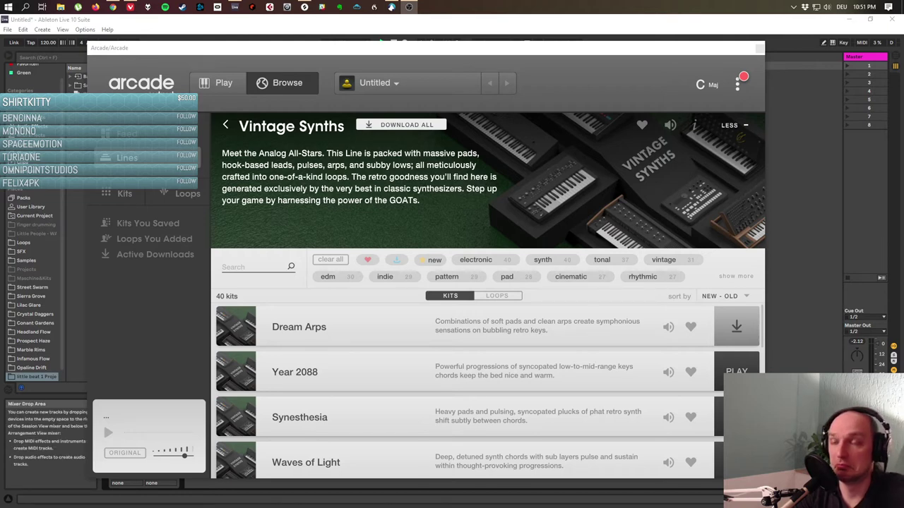
Look through the Vintage Synths kits and preview No Sunrise, Intrigue, Toolbox Root Sequences and Dream State.
{"action": "scroll", "coordinate": [488, 332], "scroll_direction": "down", "scroll_amount": 10}
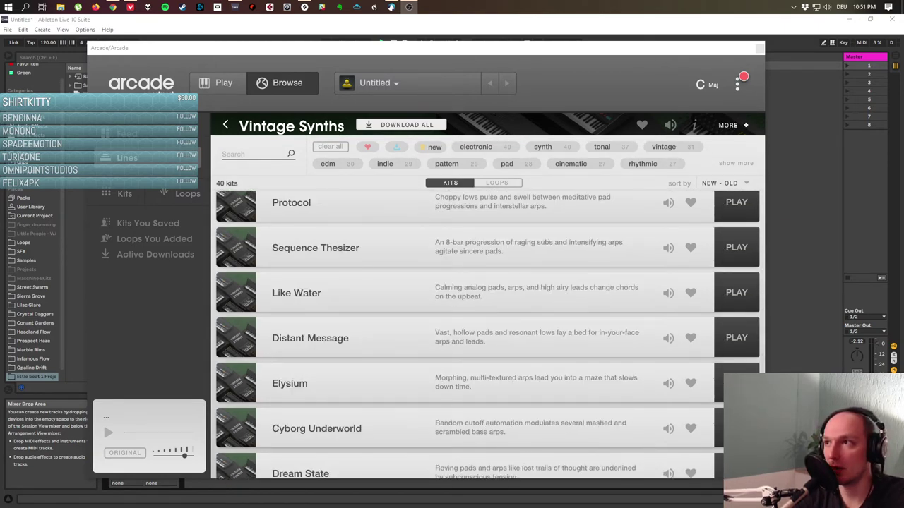
{"action": "scroll", "coordinate": [487, 332], "scroll_direction": "down", "scroll_amount": 5}
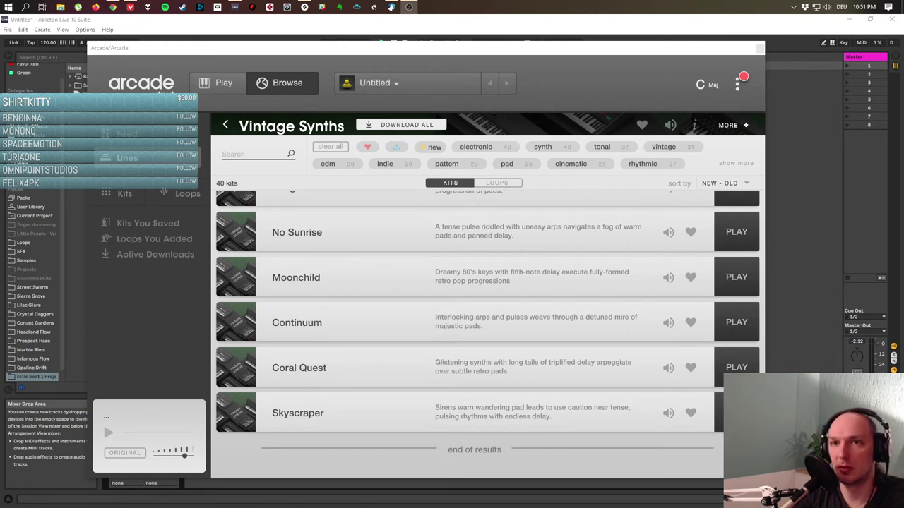
{"action": "scroll", "coordinate": [487, 335], "scroll_direction": "up", "scroll_amount": 3}
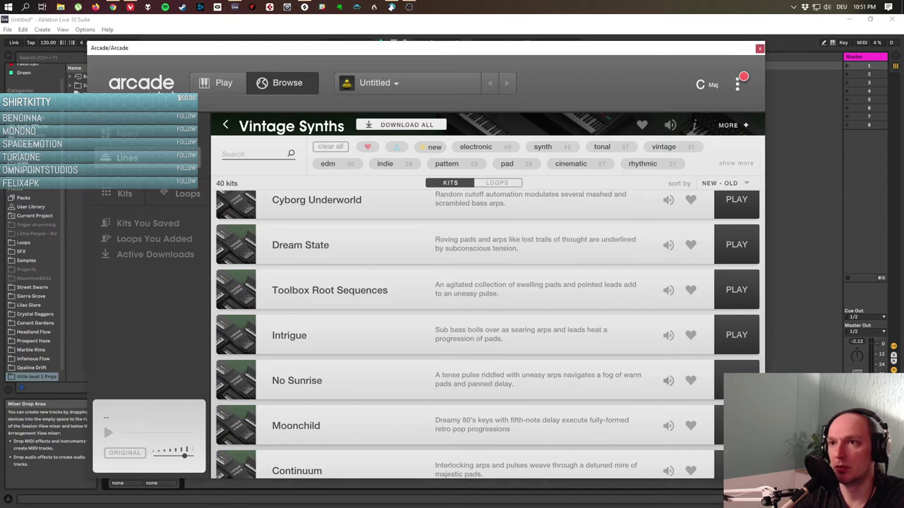
{"action": "left_click", "coordinate": [668, 381]}
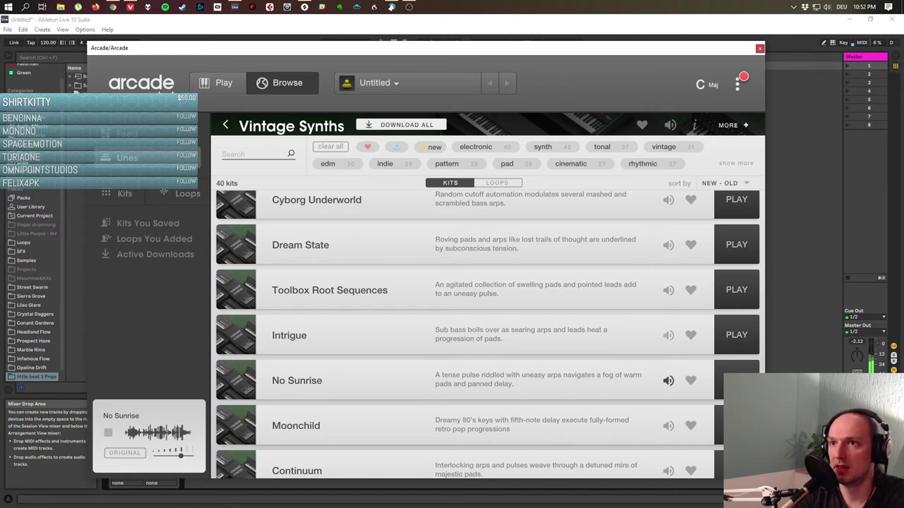
{"action": "left_click", "coordinate": [668, 335]}
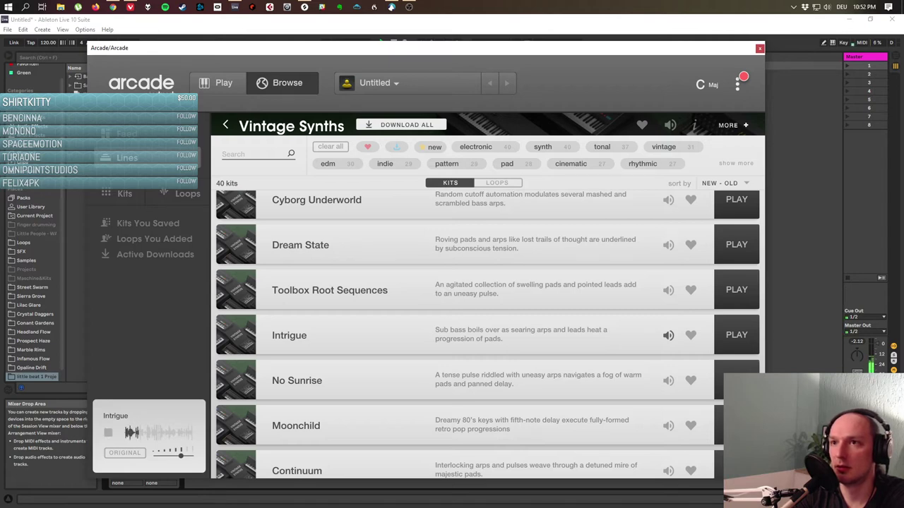
{"action": "left_click", "coordinate": [668, 290]}
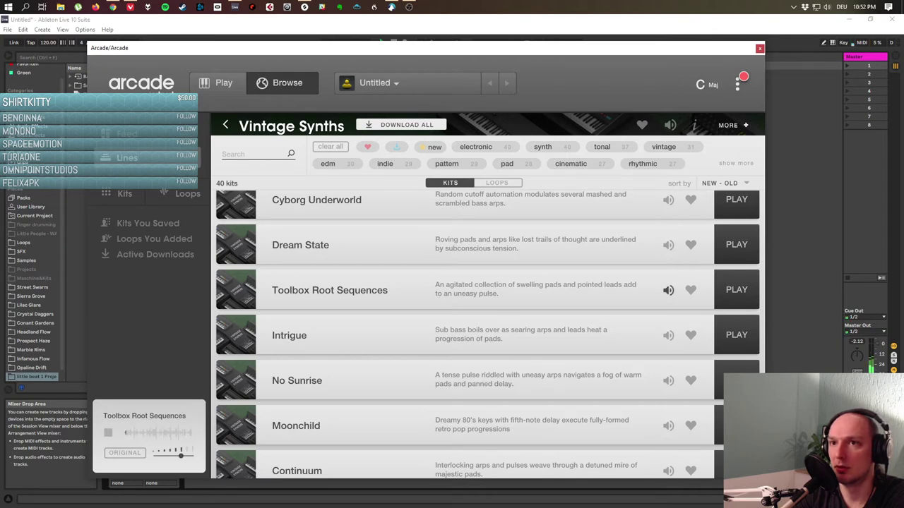
{"action": "scroll", "coordinate": [487, 334], "scroll_direction": "up", "scroll_amount": 3}
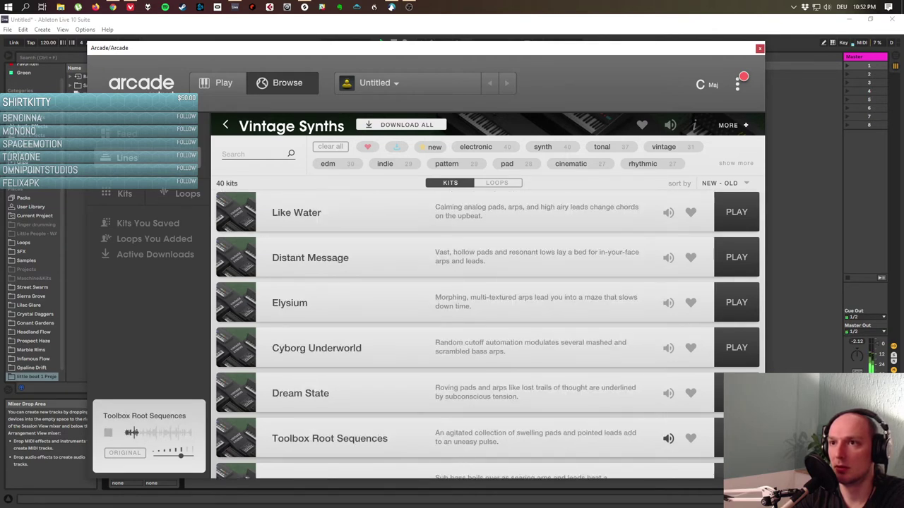
{"action": "left_click", "coordinate": [668, 393]}
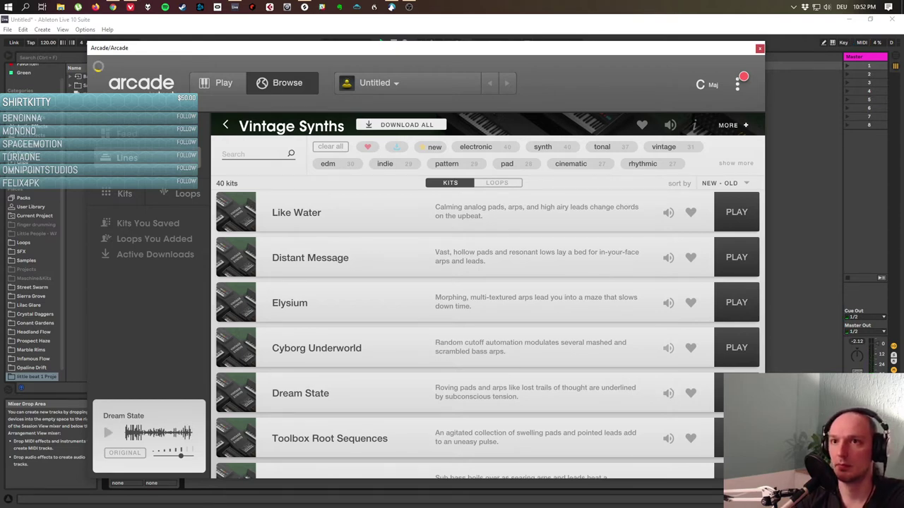
Preview the Cyborg Underworld and Elysium kits, and load the Like Water kit for playing.
{"action": "left_click", "coordinate": [669, 348]}
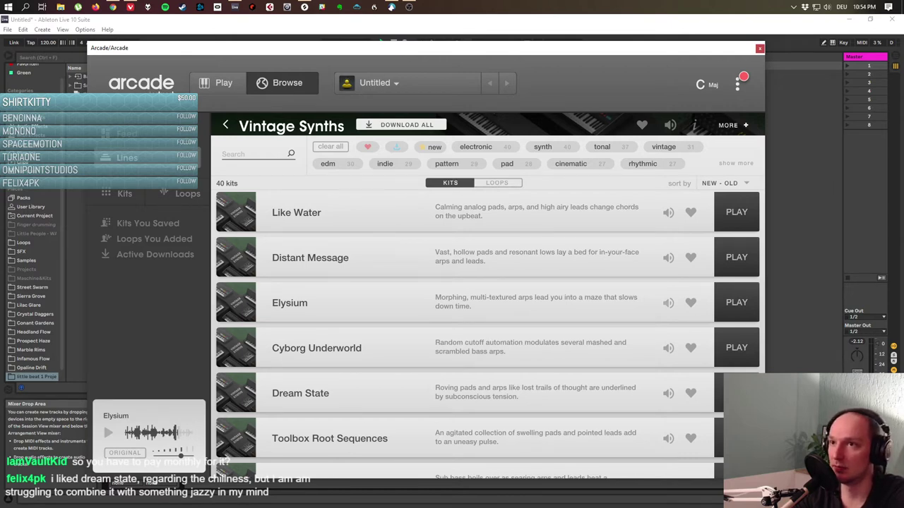
{"action": "left_click", "coordinate": [668, 303]}
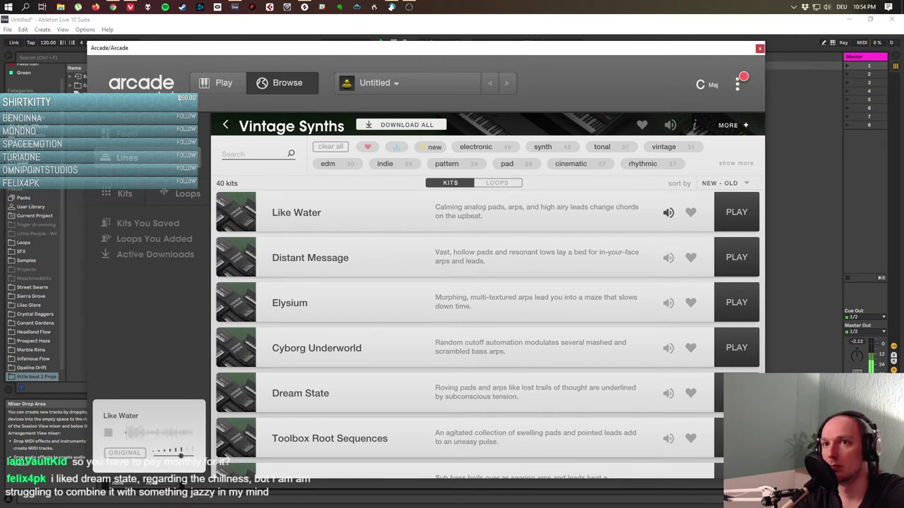
{"action": "scroll", "coordinate": [488, 335], "scroll_direction": "up", "scroll_amount": 3}
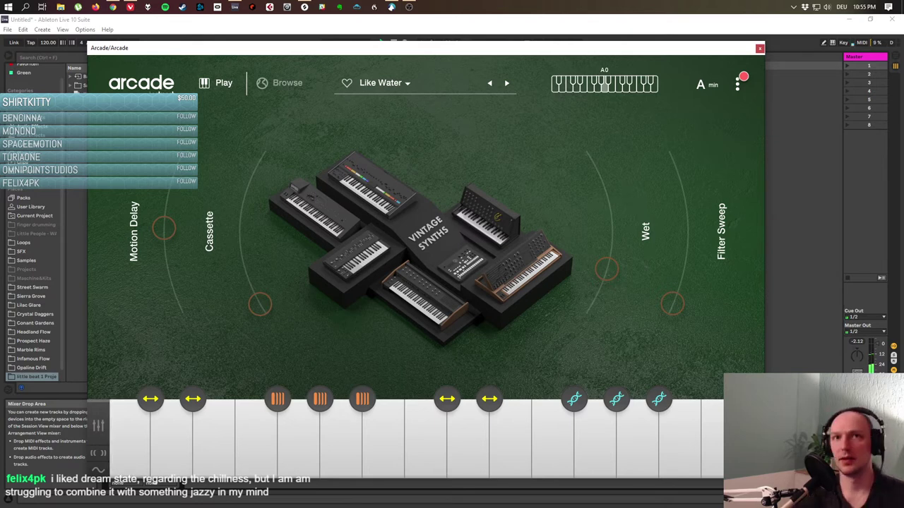
Set the Live Set's tempo to 65 BPM.
{"action": "left_click_drag", "start_coordinate": [47, 42], "coordinate": [47, 63]}
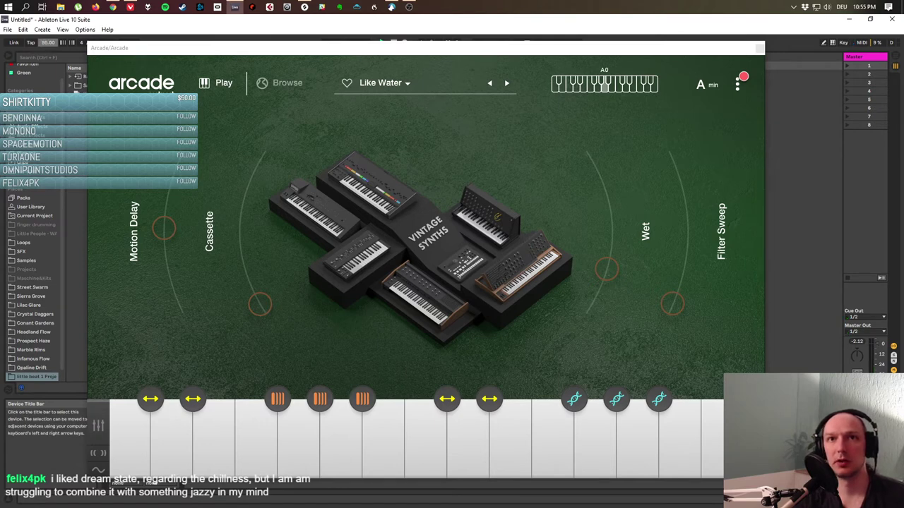
{"action": "left_click_drag", "start_coordinate": [48, 64], "coordinate": [47, 66]}
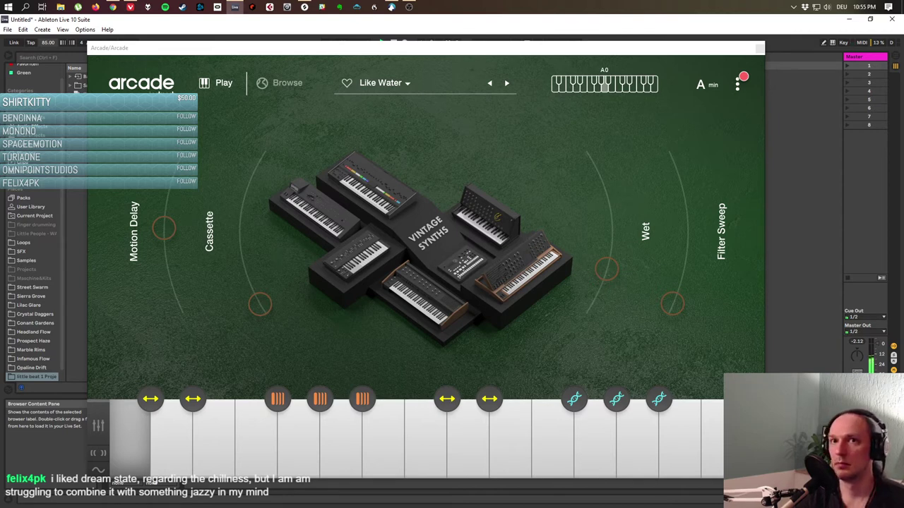
Try out the Motion Delay, Cassette and Wet macros of the Like Water kit.
{"action": "left_click", "coordinate": [164, 227]}
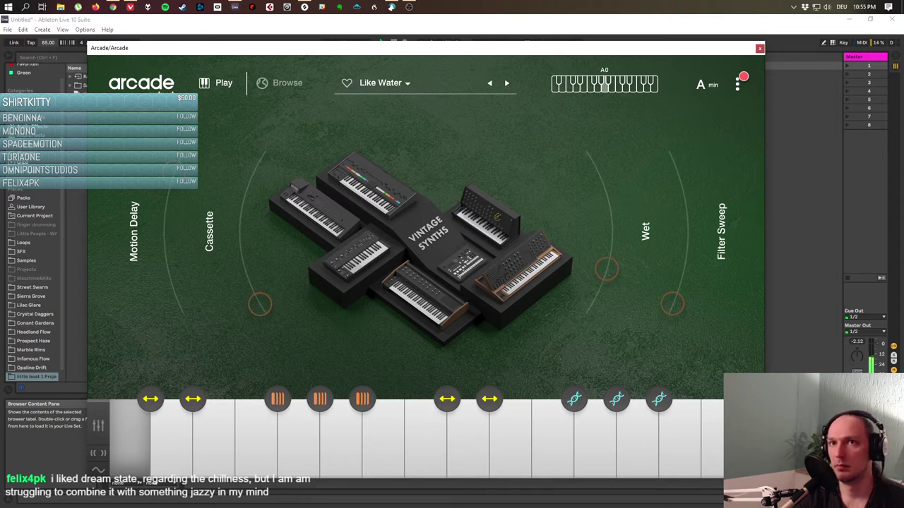
{"action": "mouse_move", "coordinate": [163, 222]}
{"action": "left_mouse_down"}
{"action": "mouse_move", "coordinate": [172, 286]}
{"action": "mouse_move", "coordinate": [164, 227]}
{"action": "left_mouse_up"}
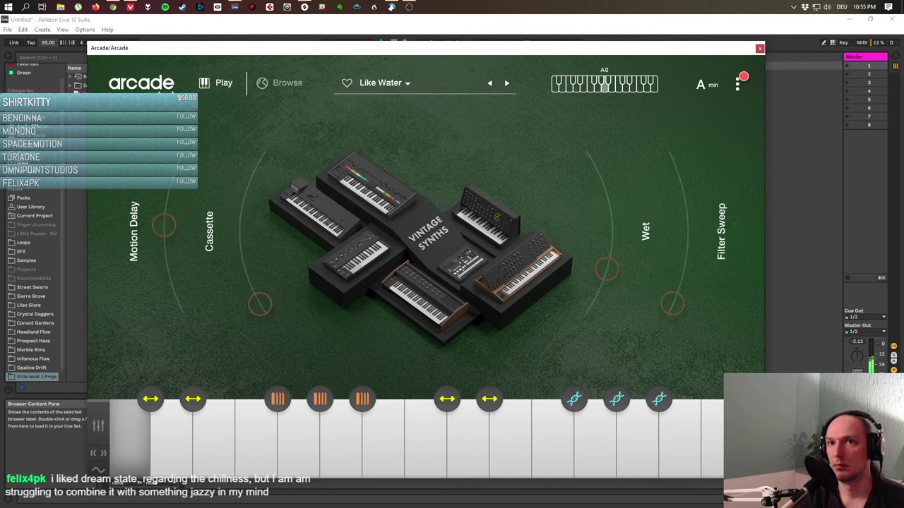
{"action": "mouse_move", "coordinate": [260, 304]}
{"action": "left_mouse_down"}
{"action": "mouse_move", "coordinate": [241, 233]}
{"action": "mouse_move", "coordinate": [258, 163]}
{"action": "mouse_move", "coordinate": [260, 304]}
{"action": "left_mouse_up"}
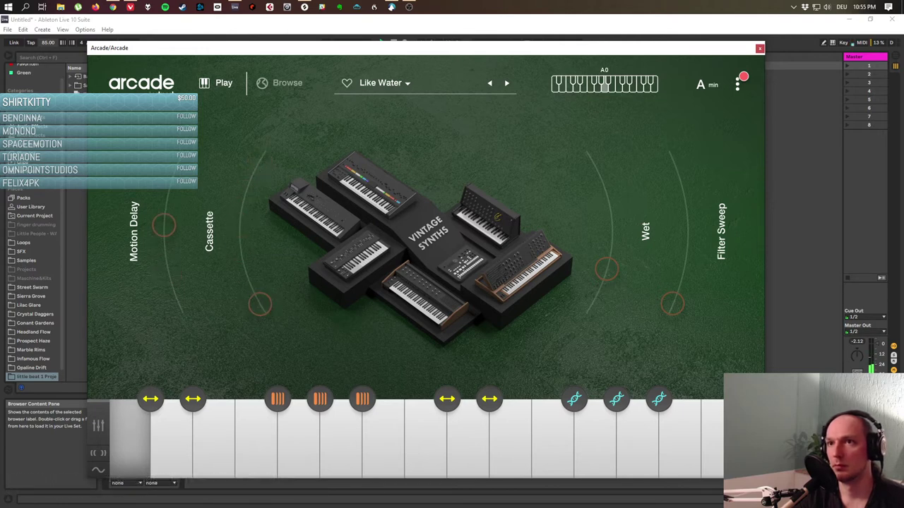
{"action": "left_click_drag", "start_coordinate": [606, 269], "coordinate": [596, 167]}
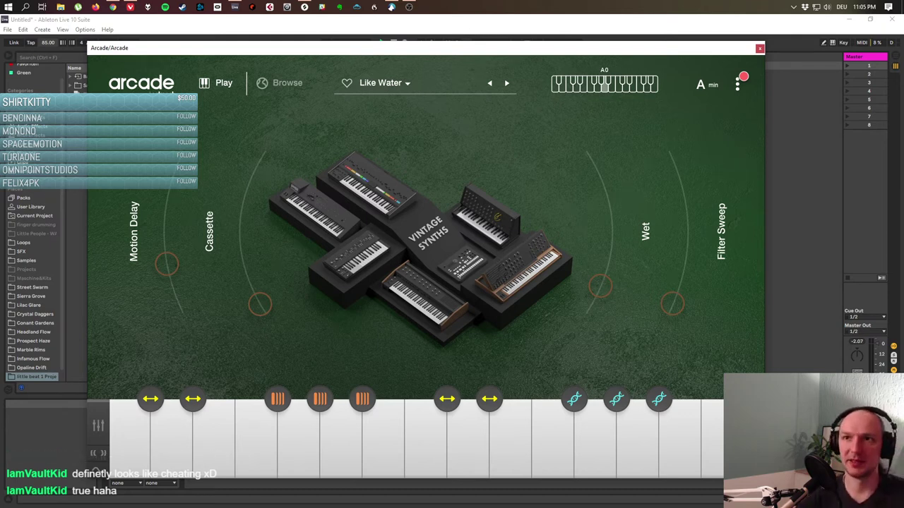
{"action": "left_click_drag", "start_coordinate": [424, 47], "coordinate": [378, 74]}
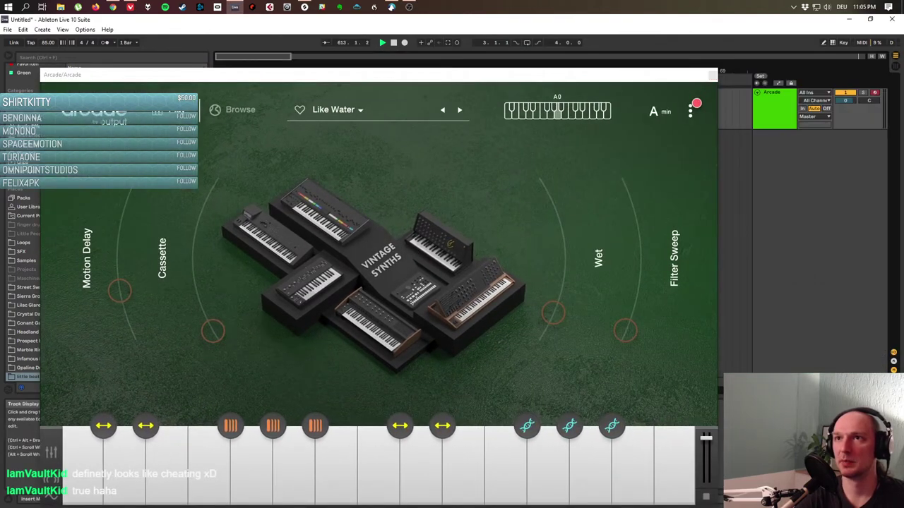
{"action": "left_click_drag", "start_coordinate": [535, 80], "coordinate": [661, 68]}
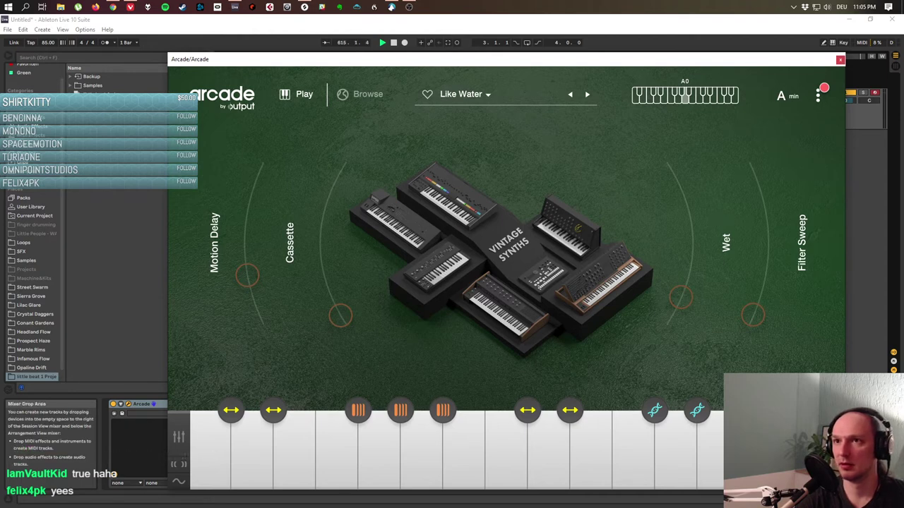
Close the Arcade window and record about 12 bars of sustained chords onto the Arcade track with the metronome on.
{"action": "left_click", "coordinate": [840, 59]}
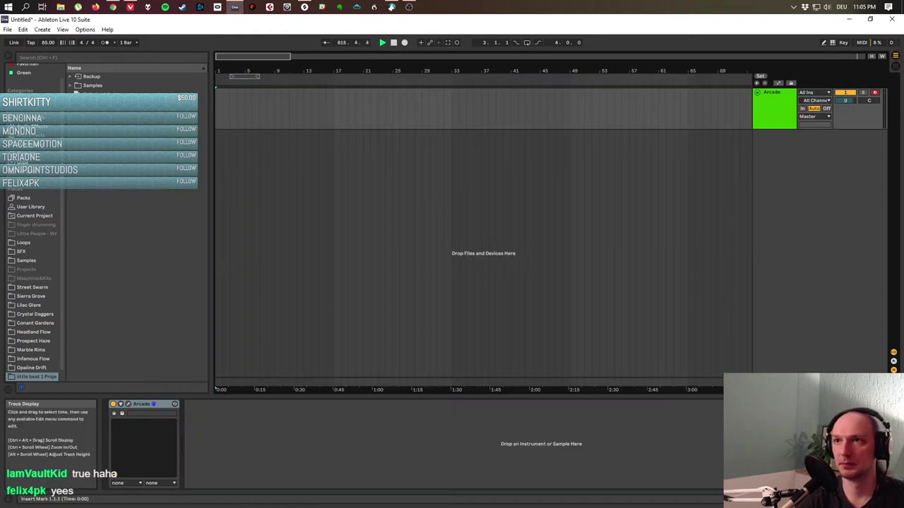
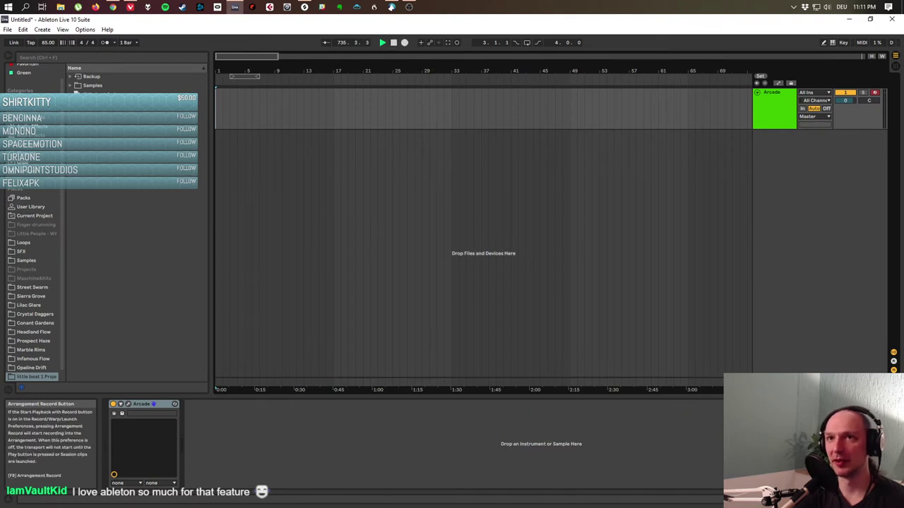
{"action": "key", "text": "space"}
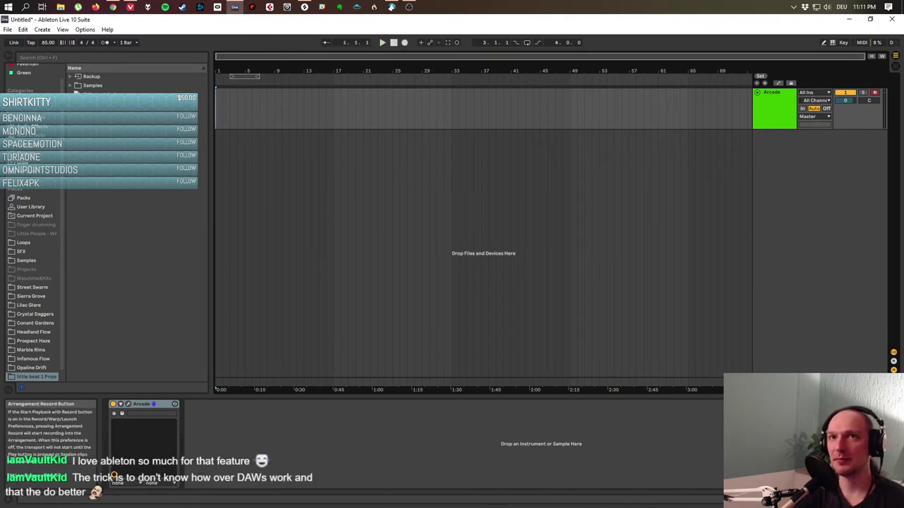
{"action": "left_click", "coordinate": [105, 42]}
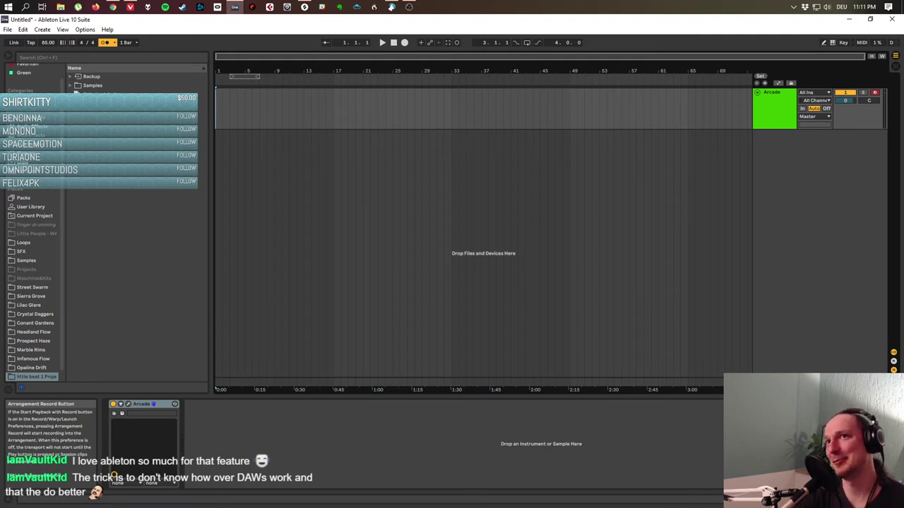
{"action": "left_click", "coordinate": [404, 43]}
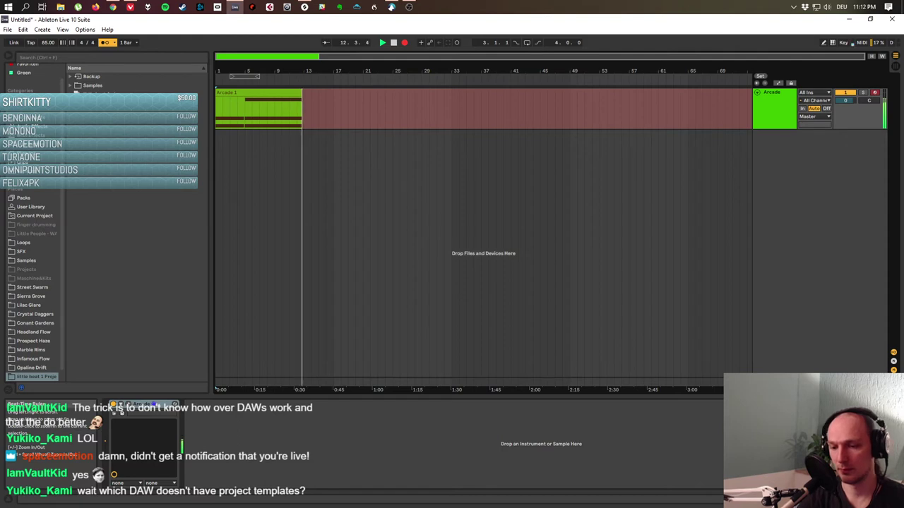
{"action": "key", "text": "space"}
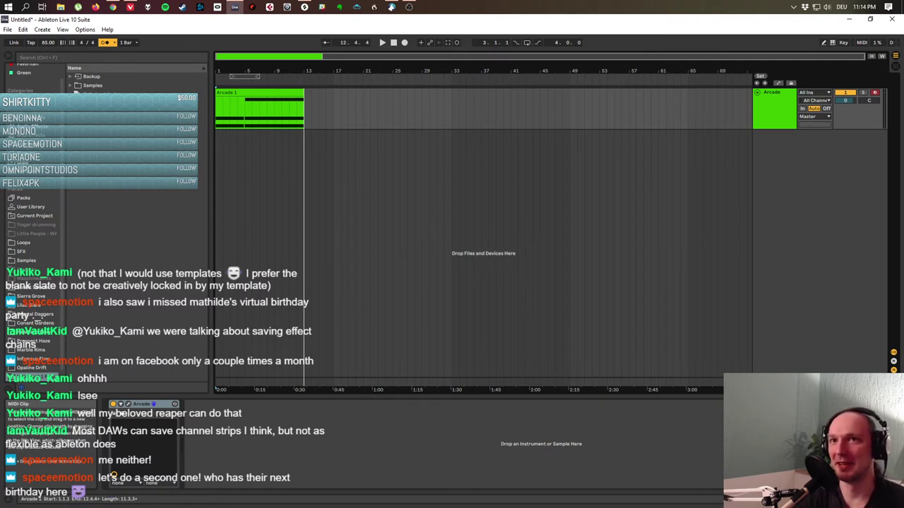
Show the recorded Arcade clip in the MIDI note editor and enlarge the editor area.
{"action": "left_click", "coordinate": [259, 106]}
{"action": "key", "text": "shift+Tab"}
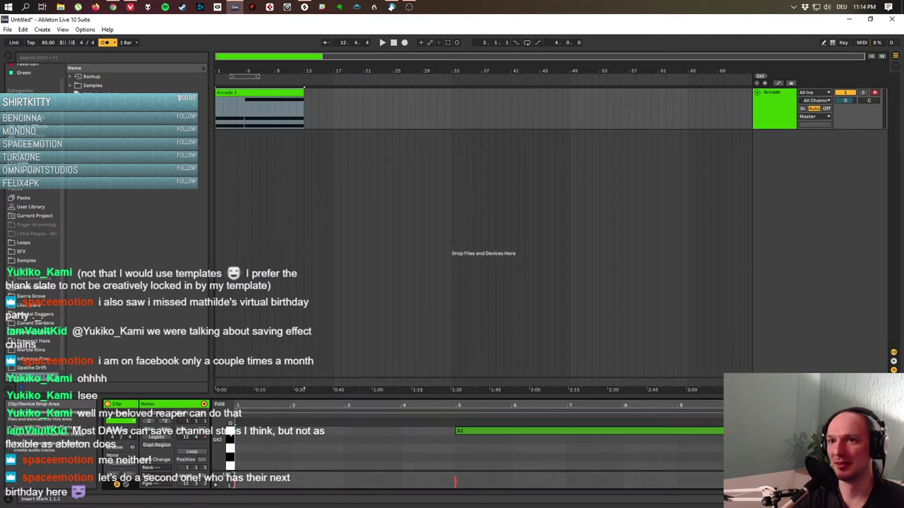
{"action": "left_click_drag", "start_coordinate": [304, 391], "coordinate": [304, 219]}
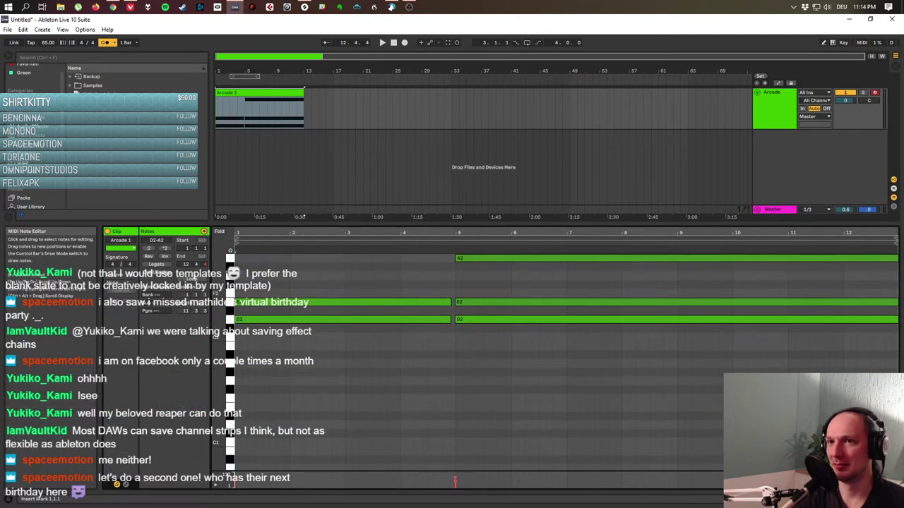
Quantize the starts and ends of all notes in the clip to the current grid at 100%.
{"action": "left_click_drag", "start_coordinate": [429, 292], "coordinate": [442, 338]}
{"action": "key", "text": "shift+Right"}
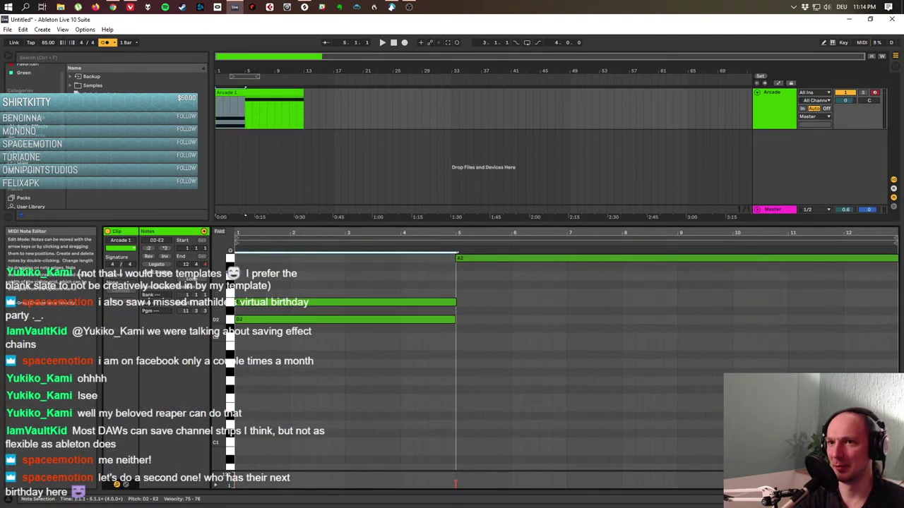
{"action": "left_click_drag", "start_coordinate": [435, 329], "coordinate": [497, 253]}
{"action": "right_click", "coordinate": [465, 258]}
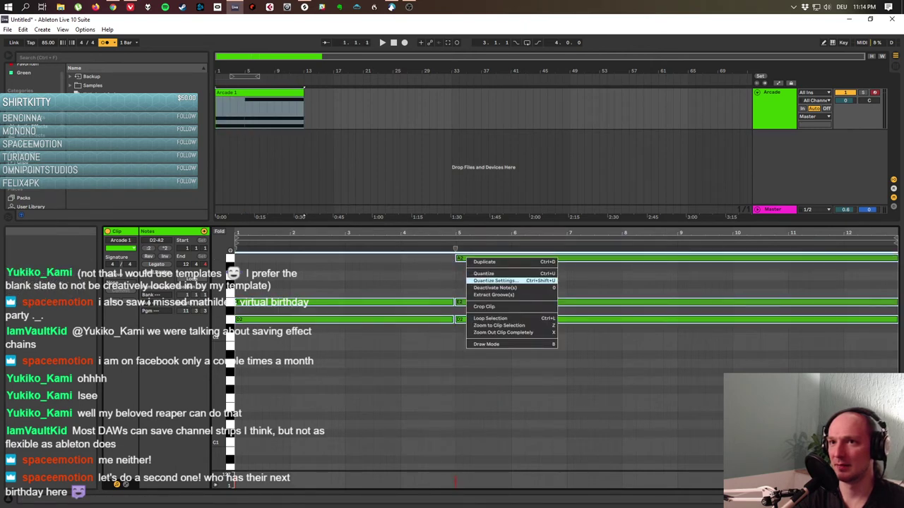
{"action": "left_click", "coordinate": [495, 278]}
{"action": "left_click", "coordinate": [435, 295]}
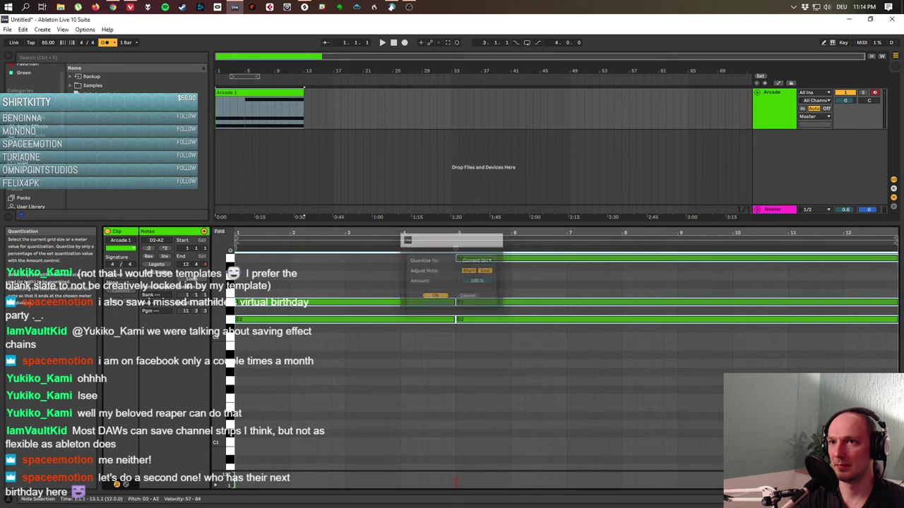
{"action": "left_click", "coordinate": [532, 374]}
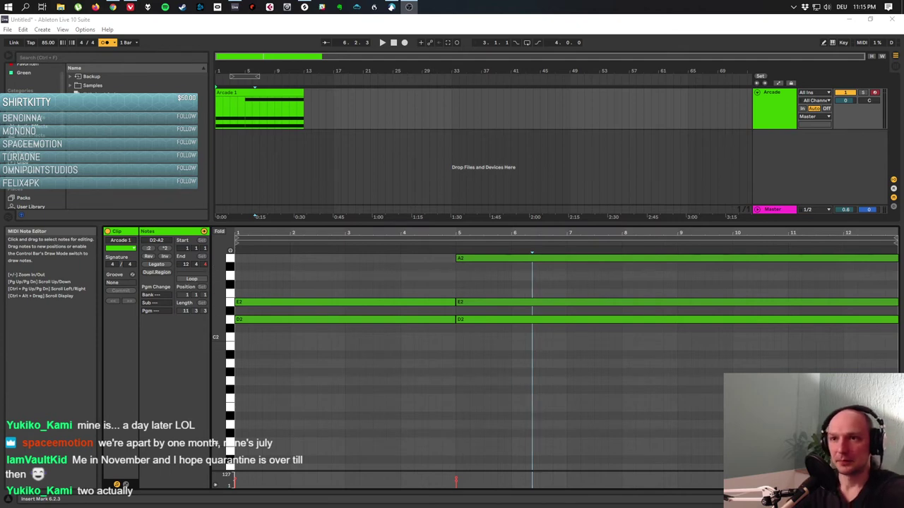
Extend the Arcade clip to bar 33 and lengthen its second chord, D2, E2 and A2, to end at bar 21.
{"action": "mouse_move", "coordinate": [494, 226]}
{"action": "left_mouse_down"}
{"action": "mouse_move", "coordinate": [494, 141]}
{"action": "mouse_move", "coordinate": [495, 225]}
{"action": "left_mouse_up"}
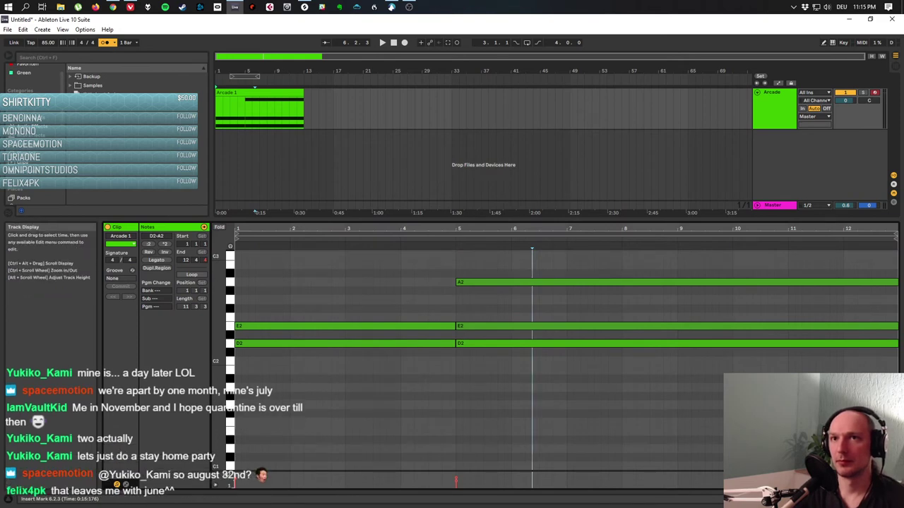
{"action": "left_click_drag", "start_coordinate": [304, 92], "coordinate": [453, 90]}
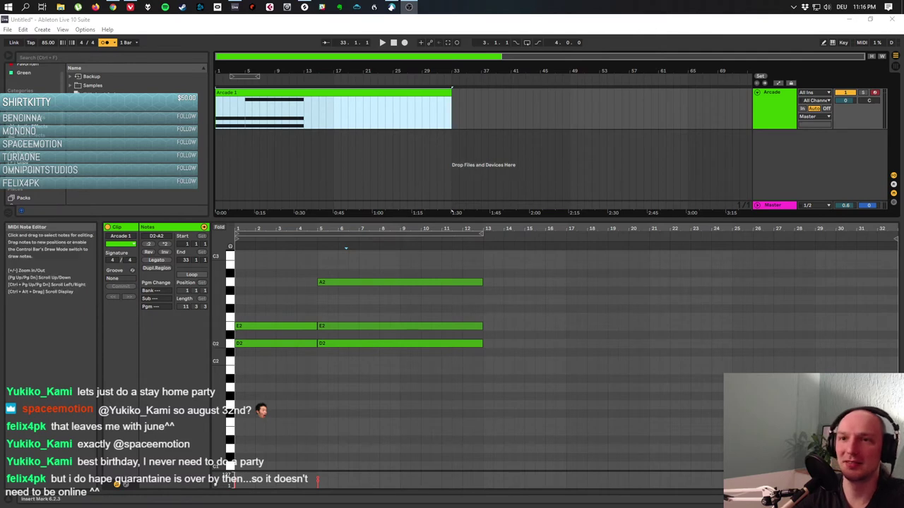
{"action": "left_click_drag", "start_coordinate": [482, 382], "coordinate": [420, 284]}
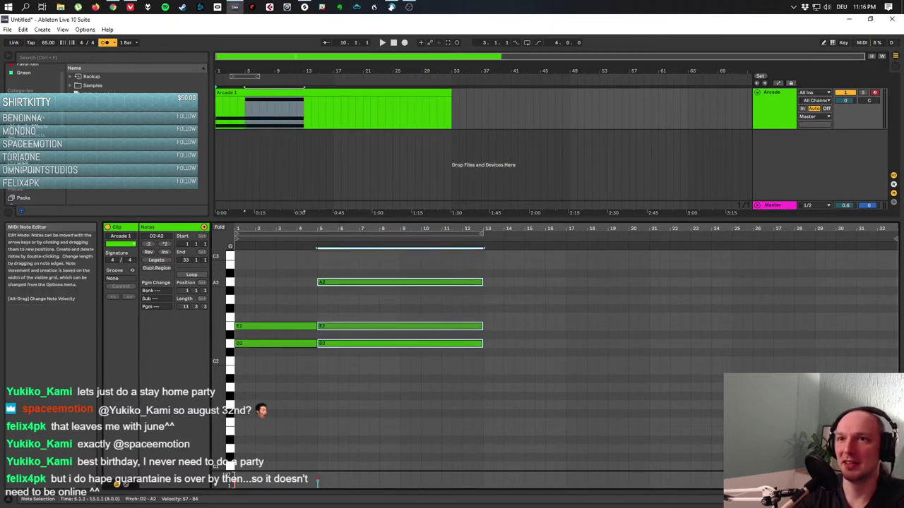
{"action": "key", "text": "shift+Right"}
{"action": "key", "text": "shift+Right"}
{"action": "key", "text": "shift+Right"}
{"action": "key", "text": "shift+Right"}
{"action": "key", "text": "shift+Right"}
{"action": "key", "text": "shift+Right"}
{"action": "key", "text": "shift+Right"}
{"action": "key", "text": "shift+Right"}
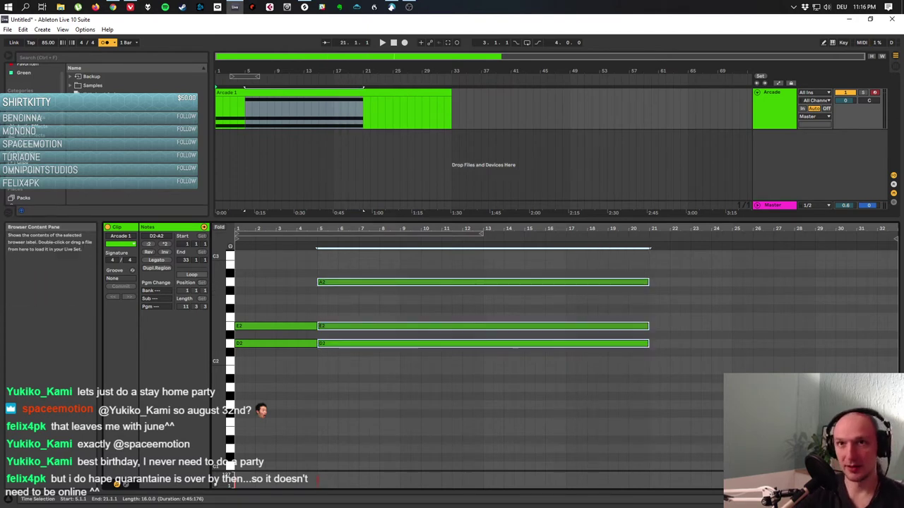
Listen to the chord from bar 5 and add a D3 note spanning bar 13 to bar 21.
{"action": "left_click", "coordinate": [303, 109]}
{"action": "key", "text": "space"}
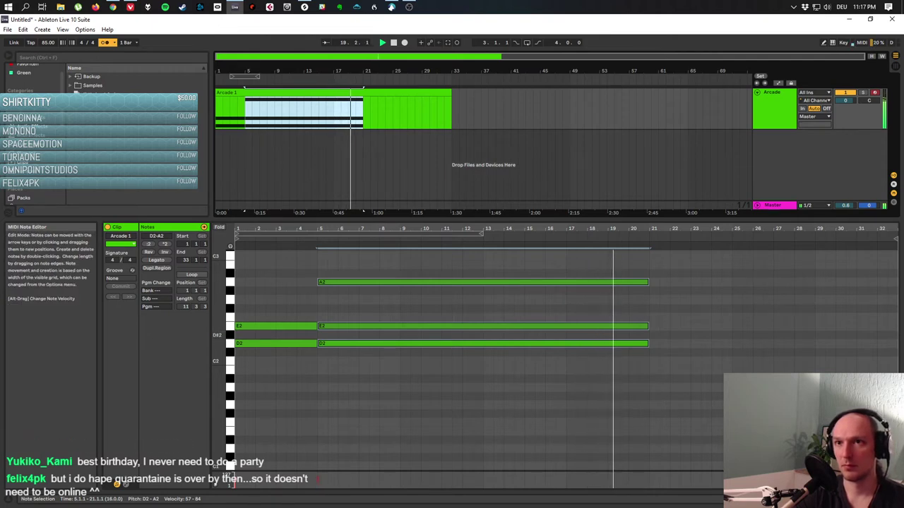
{"action": "scroll", "coordinate": [480, 317], "scroll_direction": "up", "scroll_amount": 3}
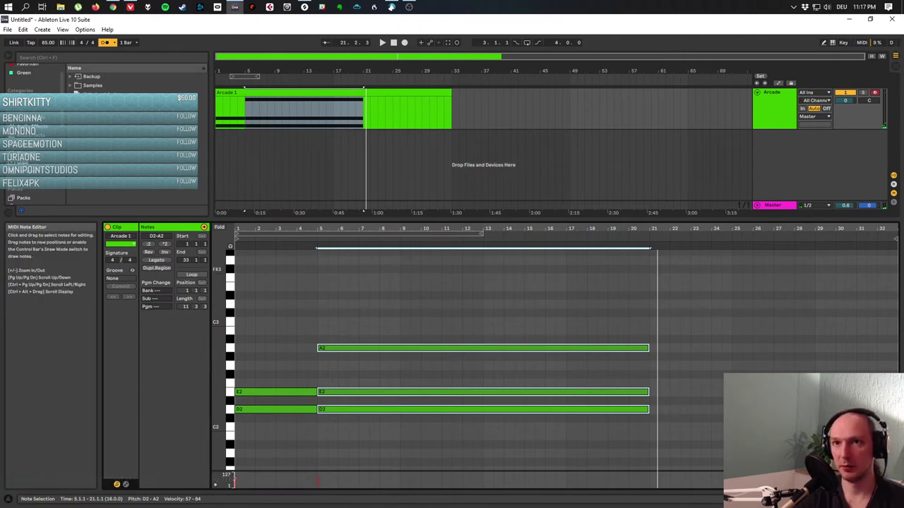
{"action": "left_click", "coordinate": [317, 296]}
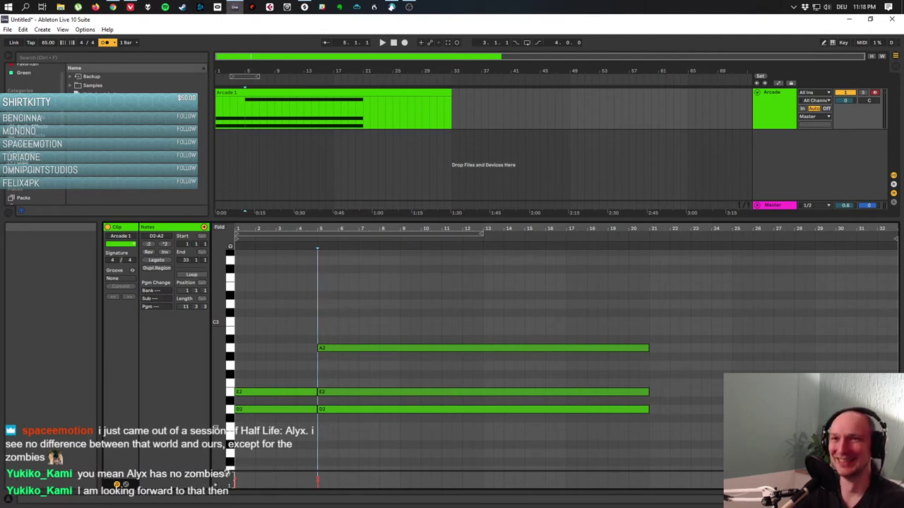
{"action": "key", "text": "space"}
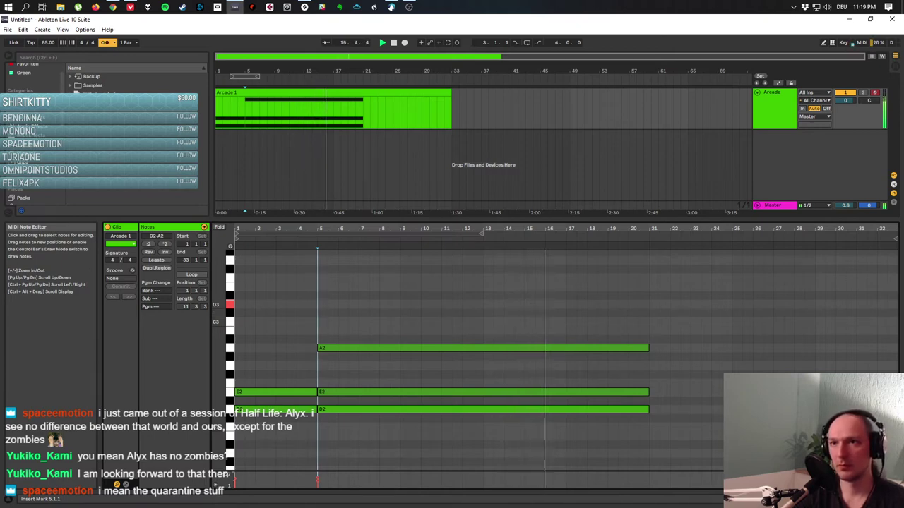
{"action": "double_click", "coordinate": [488, 305]}
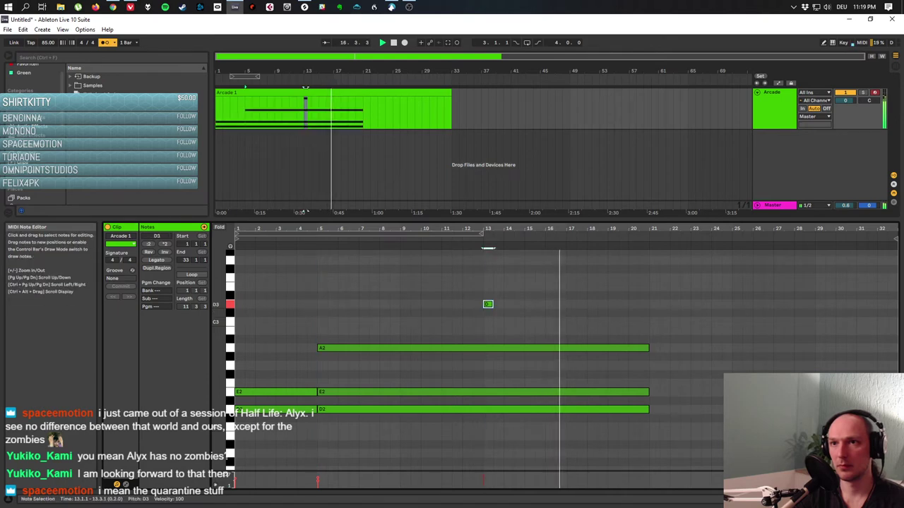
{"action": "left_click_drag", "start_coordinate": [492, 304], "coordinate": [649, 304]}
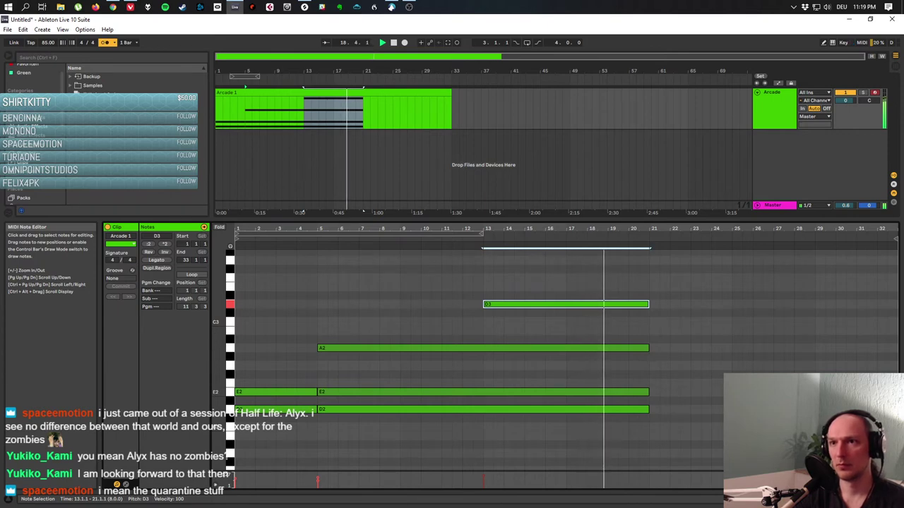
Lengthen the D2, E2 and A2 notes of the second chord to bar 29, with D3 still ending at bar 21.
{"action": "left_click_drag", "start_coordinate": [645, 423], "coordinate": [515, 244]}
{"action": "left_click_drag", "start_coordinate": [647, 348], "coordinate": [814, 348]}
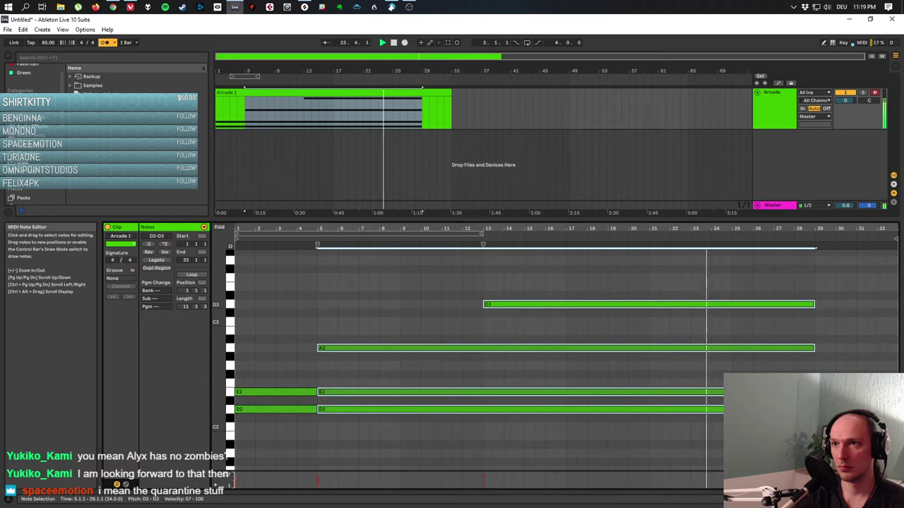
{"action": "mouse_move", "coordinate": [814, 347]}
{"action": "left_mouse_down"}
{"action": "mouse_move", "coordinate": [730, 348]}
{"action": "mouse_move", "coordinate": [814, 347]}
{"action": "left_mouse_up"}
{"action": "left_click", "coordinate": [701, 325]}
{"action": "left_click_drag", "start_coordinate": [759, 279], "coordinate": [732, 306]}
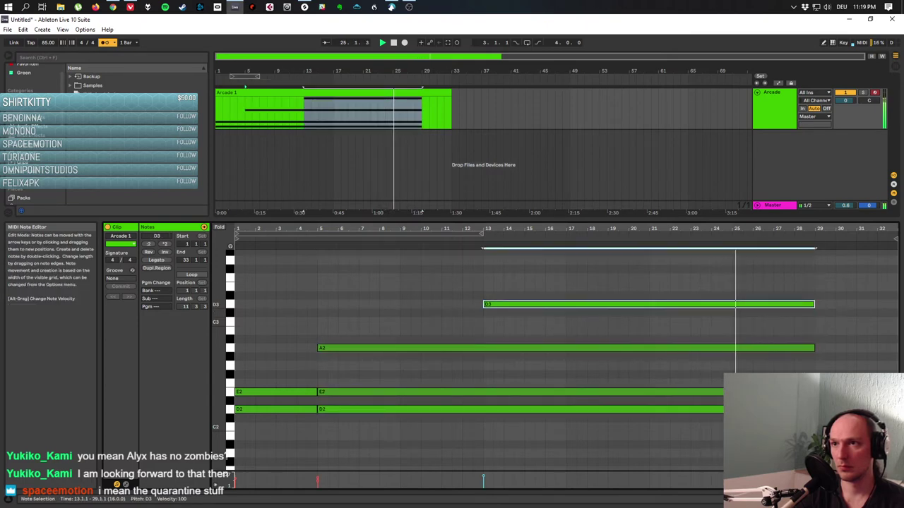
{"action": "left_click_drag", "start_coordinate": [814, 305], "coordinate": [648, 304]}
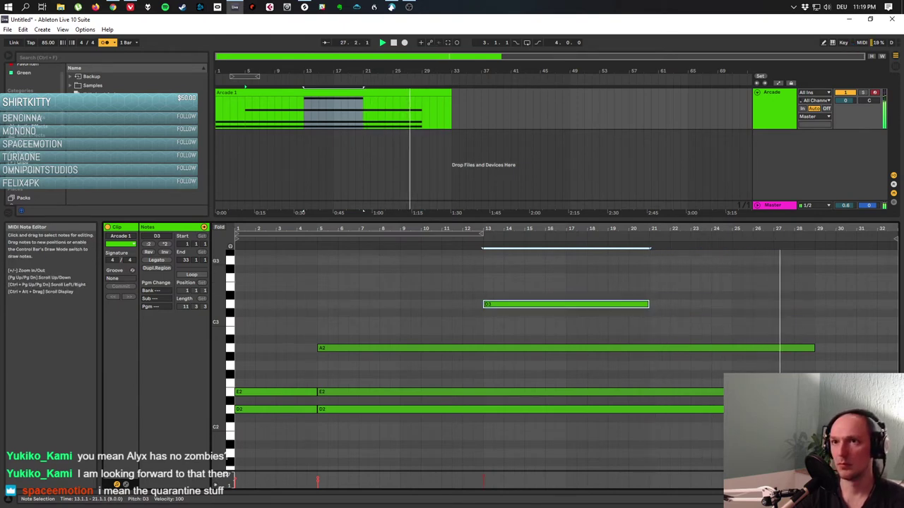
Loop bars 21 to 29 of the arrangement and play them back.
{"action": "left_click", "coordinate": [366, 95]}
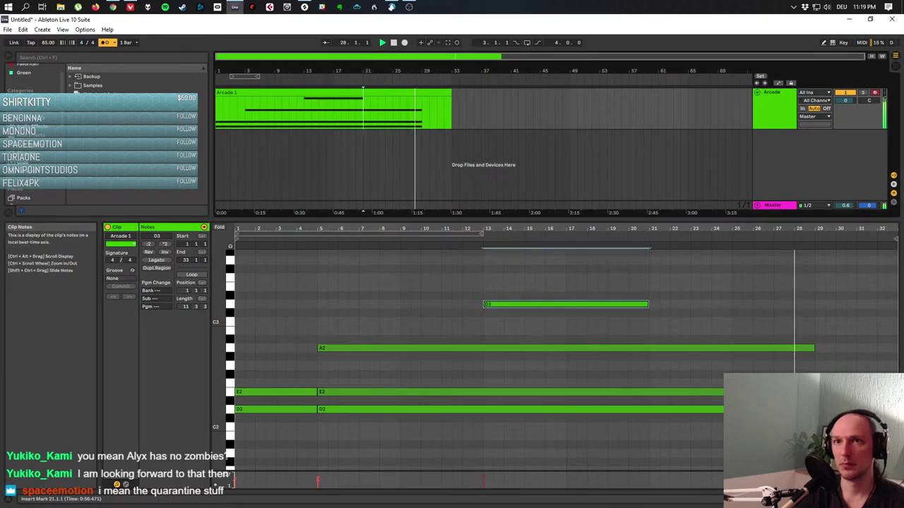
{"action": "left_click_drag", "start_coordinate": [367, 92], "coordinate": [421, 92]}
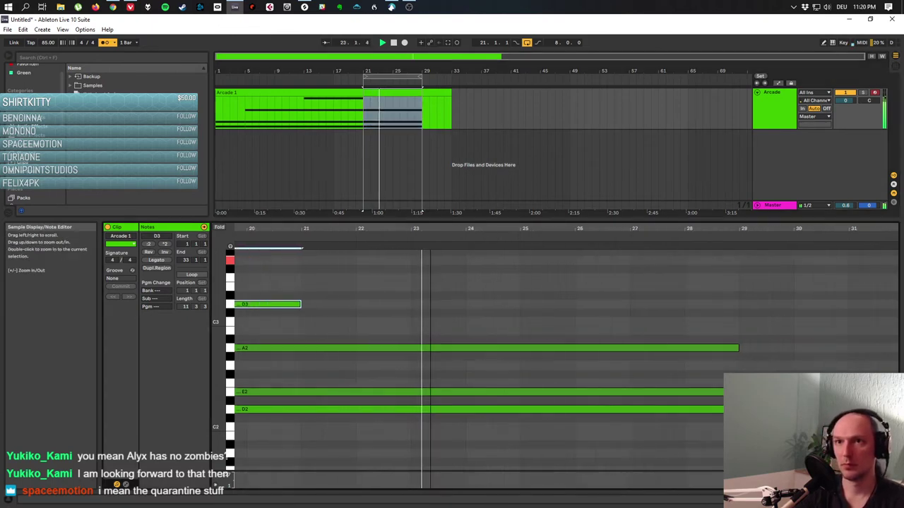
{"action": "scroll", "coordinate": [494, 354], "scroll_direction": "down", "scroll_amount": 5}
{"action": "left_click", "coordinate": [565, 304]}
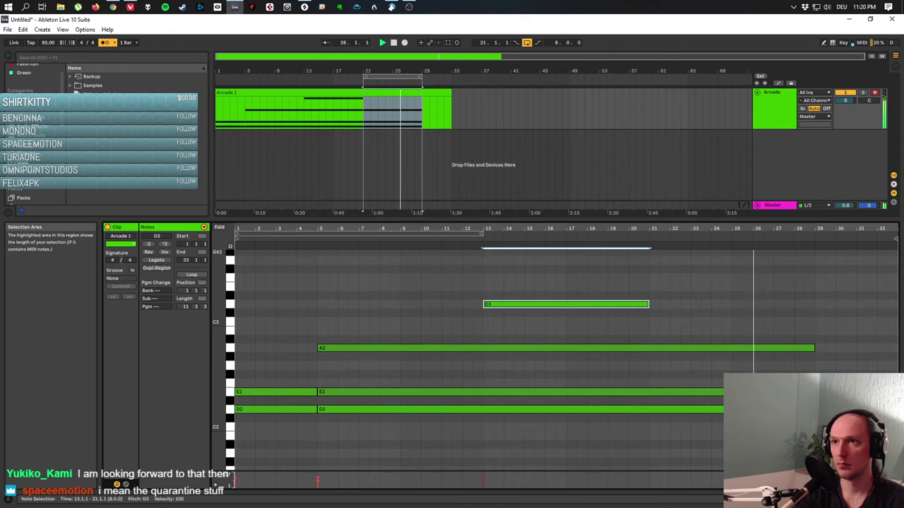
Turn off the metronome and add a B3 note from bar 21 to bar 29.
{"action": "scroll", "coordinate": [494, 311], "scroll_direction": "up", "scroll_amount": 3}
{"action": "scroll", "coordinate": [494, 353], "scroll_direction": "up", "scroll_amount": 1}
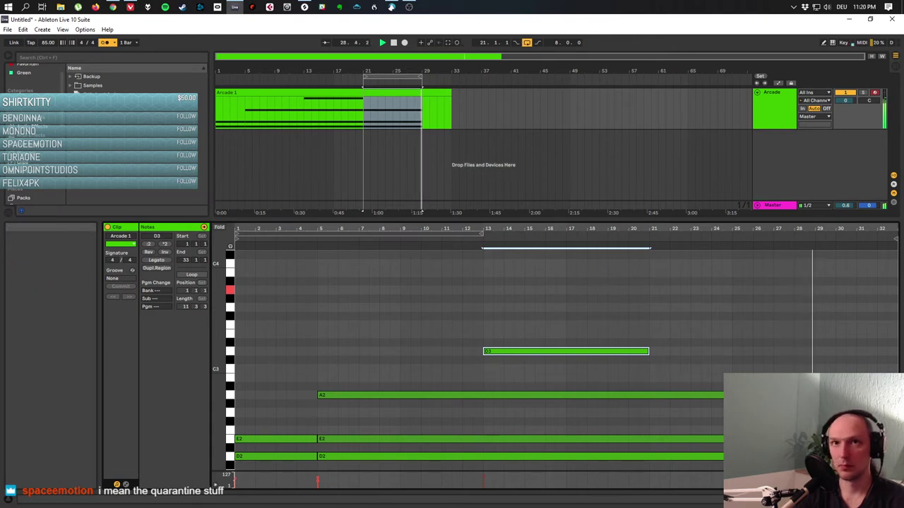
{"action": "left_click", "coordinate": [106, 42]}
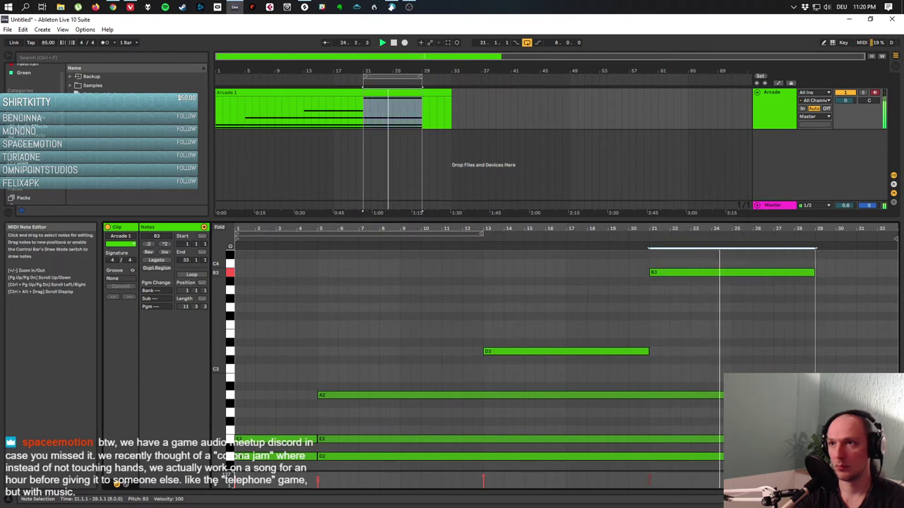
Lengthen the sustained D2, E2 and A2 notes to bar 37 and extend the Arcade clip to the same point.
{"action": "left_click_drag", "start_coordinate": [777, 381], "coordinate": [777, 460]}
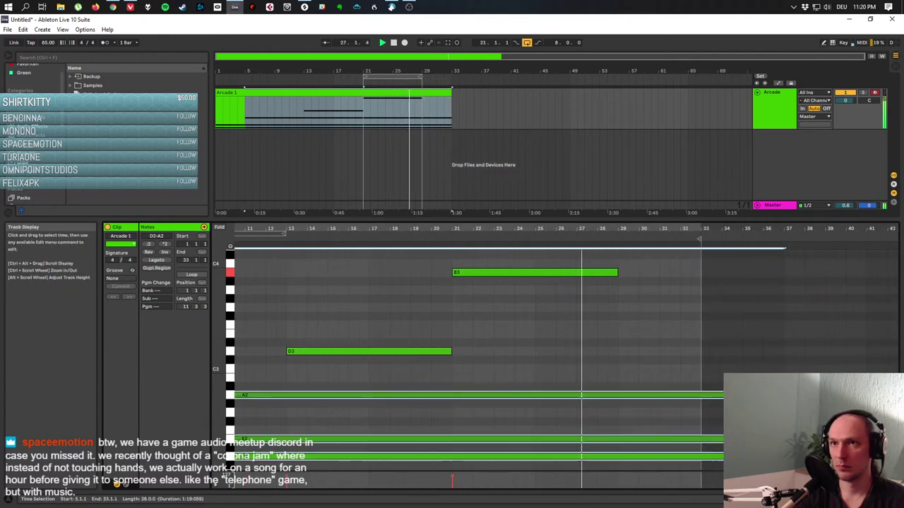
{"action": "left_click", "coordinate": [332, 109]}
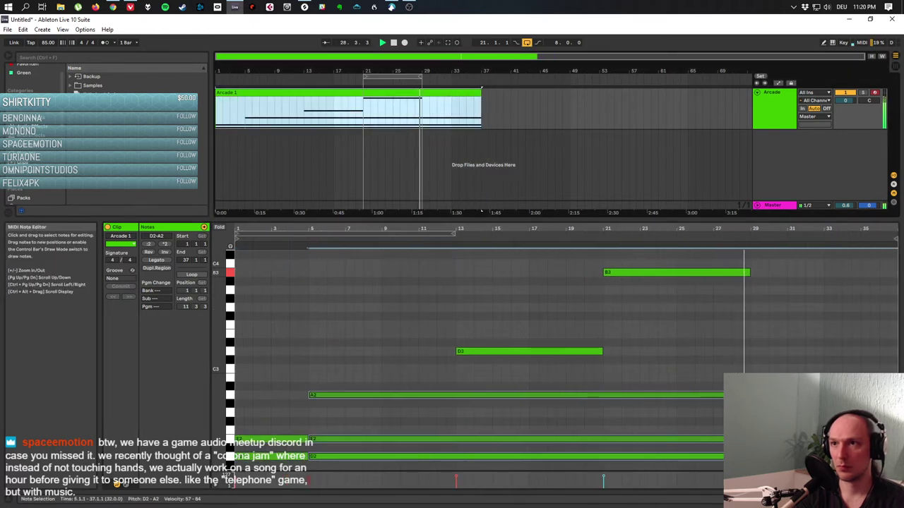
{"action": "key", "text": "space"}
{"action": "key", "text": "space"}
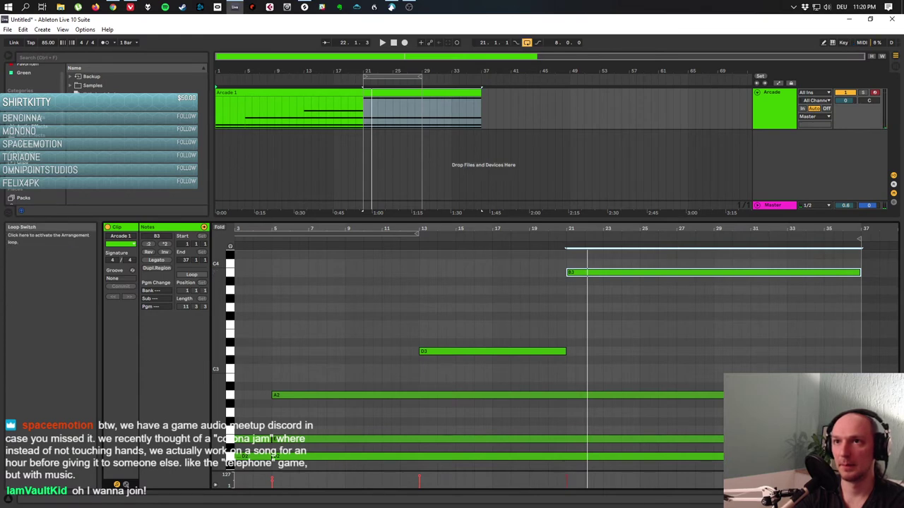
Turn off the arrangement loop and set the B3 note to end at bar 30.
{"action": "left_click", "coordinate": [569, 239]}
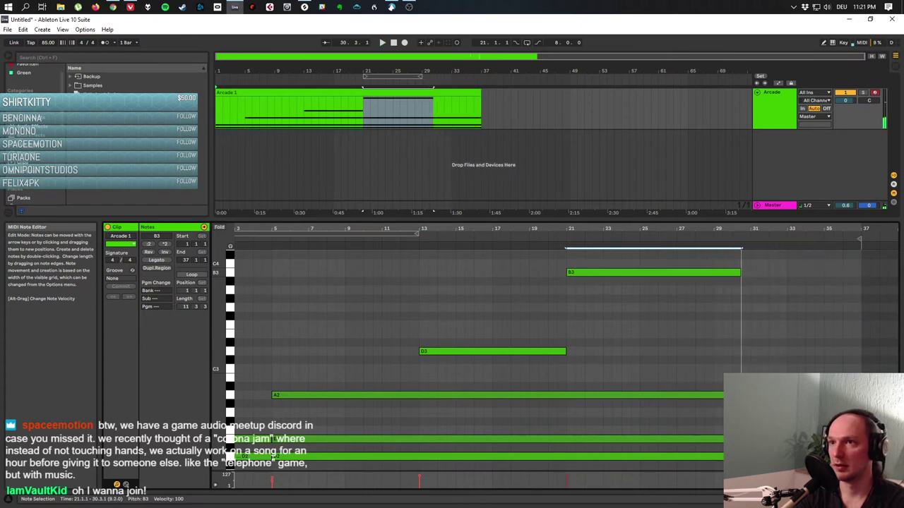
{"action": "left_click_drag", "start_coordinate": [732, 273], "coordinate": [732, 273]}
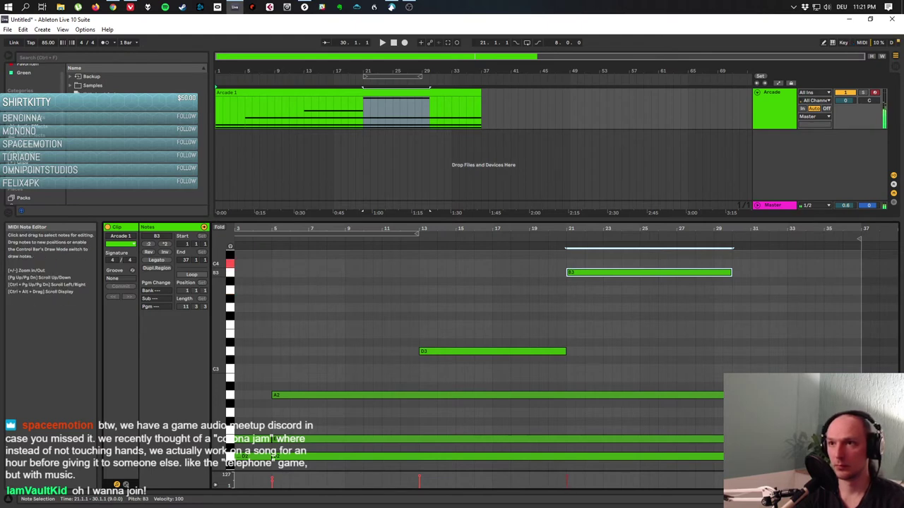
Shorten the B3 note to end at bar 29, add a G3 note from bar 29 to bar 37, and play that section.
{"action": "left_click_drag", "start_coordinate": [731, 273], "coordinate": [714, 272]}
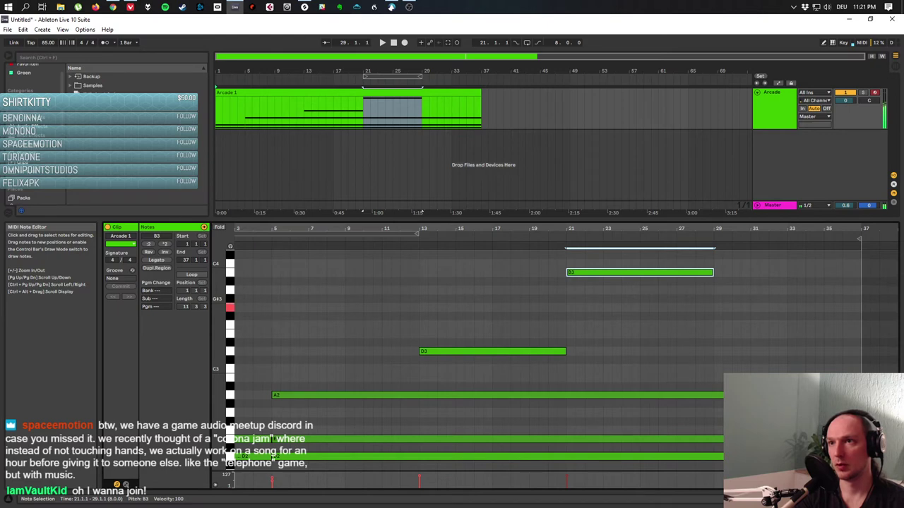
{"action": "left_click", "coordinate": [718, 308]}
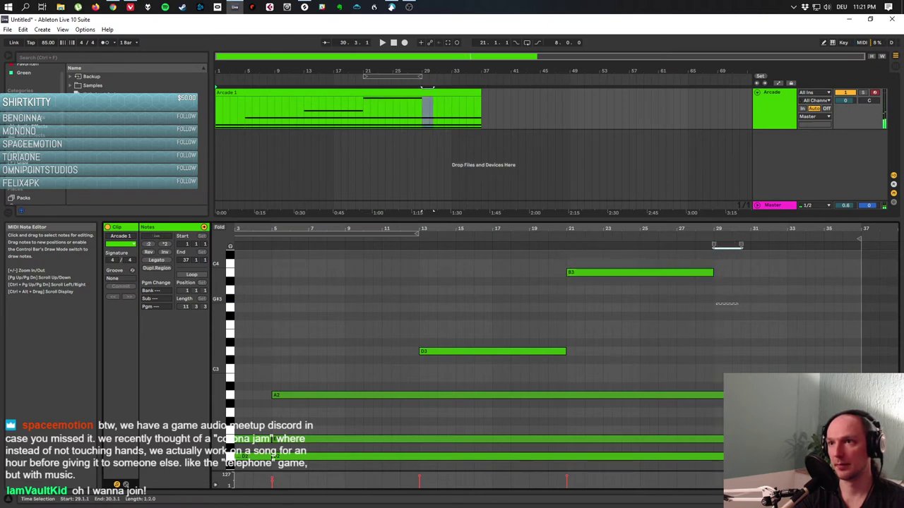
{"action": "double_click", "coordinate": [719, 308]}
{"action": "left_click_drag", "start_coordinate": [720, 307], "coordinate": [842, 308]}
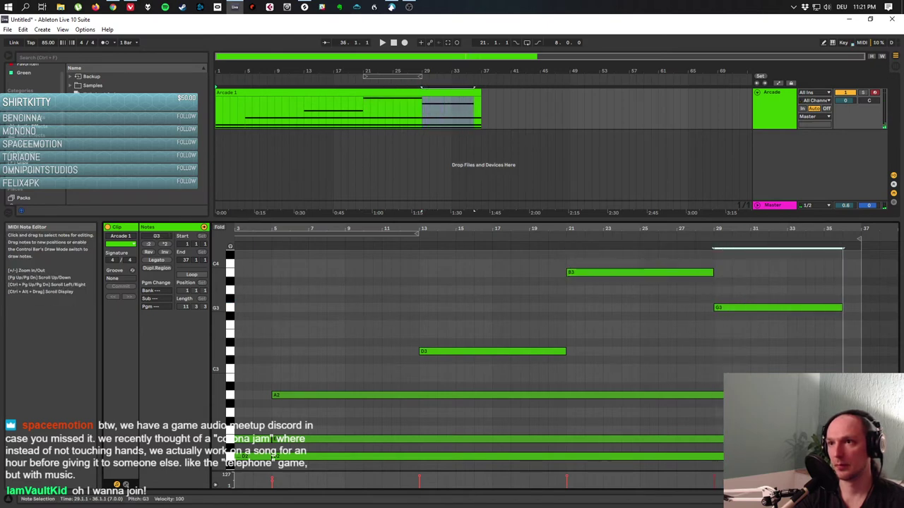
{"action": "key", "text": "space"}
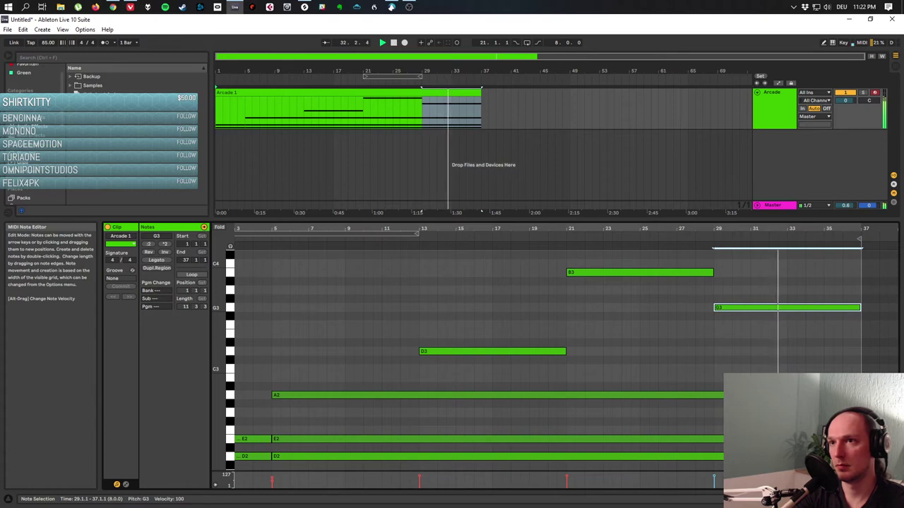
Stop playback, lower the G3 note at bar 29 to F3, and play the section again.
{"action": "key", "text": "space"}
{"action": "key", "text": "Down"}
{"action": "key", "text": "Down"}
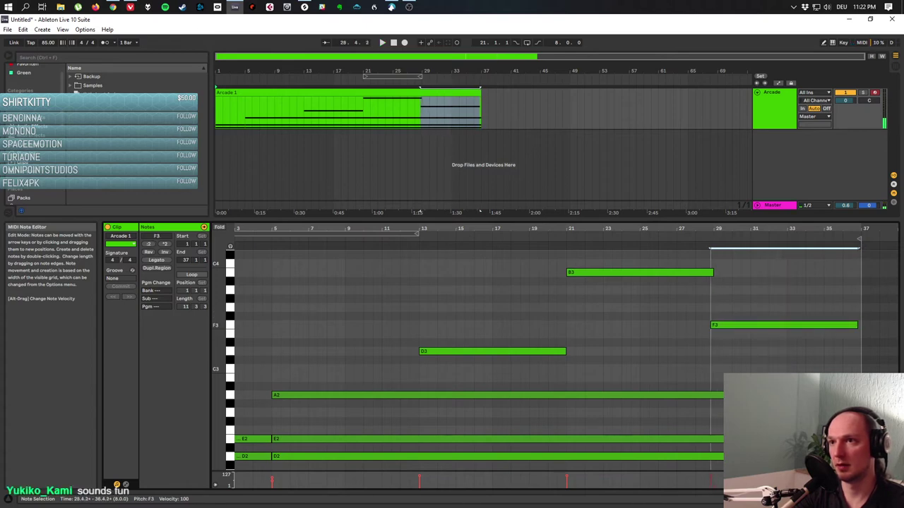
{"action": "key", "text": "space"}
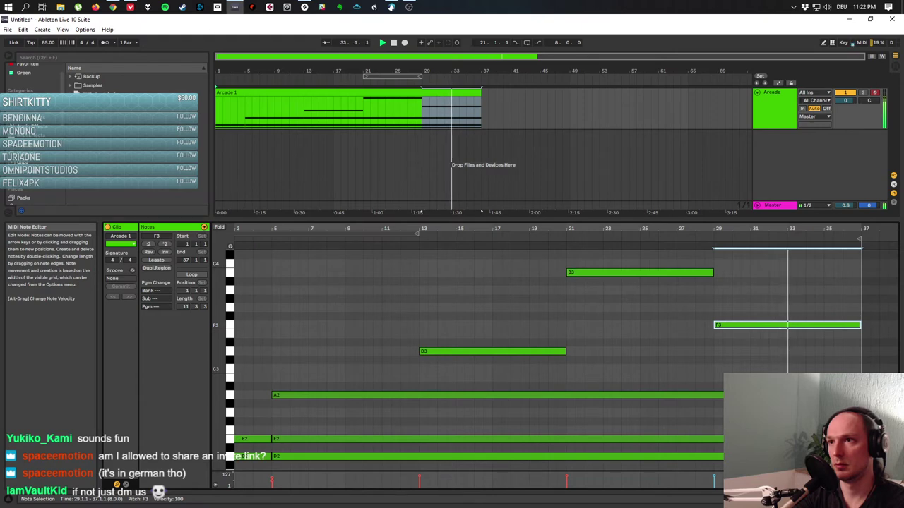
Move the F3 note eight bars earlier so it spans bars 21 to 29.
{"action": "key", "text": "Left"}
{"action": "key", "text": "Left"}
{"action": "key", "text": "Left"}
{"action": "key", "text": "Left"}
{"action": "key", "text": "Left"}
{"action": "key", "text": "Left"}
{"action": "key", "text": "Left"}
{"action": "key", "text": "Left"}
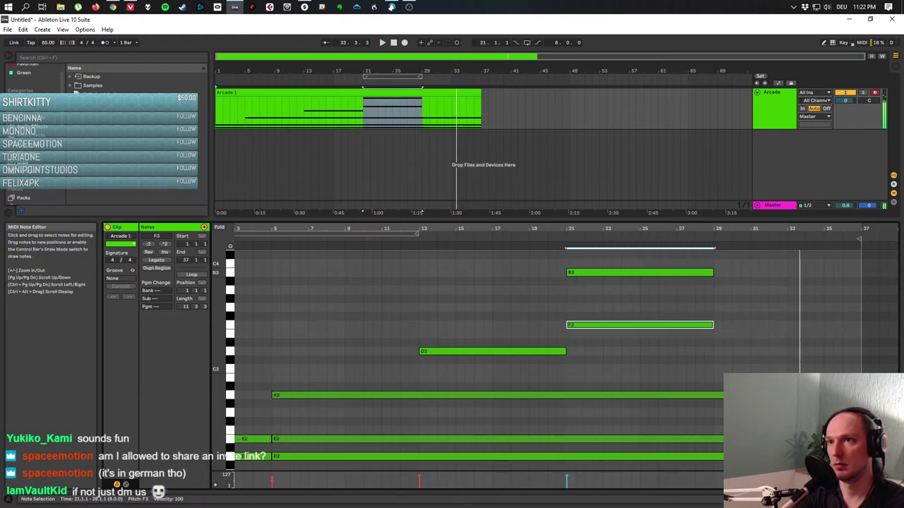
Move the B3 note eight bars later so it spans bars 29 to 37.
{"action": "left_click", "coordinate": [639, 272]}
{"action": "key", "text": "Right"}
{"action": "key", "text": "Right"}
{"action": "key", "text": "Right"}
{"action": "key", "text": "Right"}
{"action": "key", "text": "Right"}
{"action": "key", "text": "Right"}
{"action": "key", "text": "Right"}
{"action": "key", "text": "Right"}
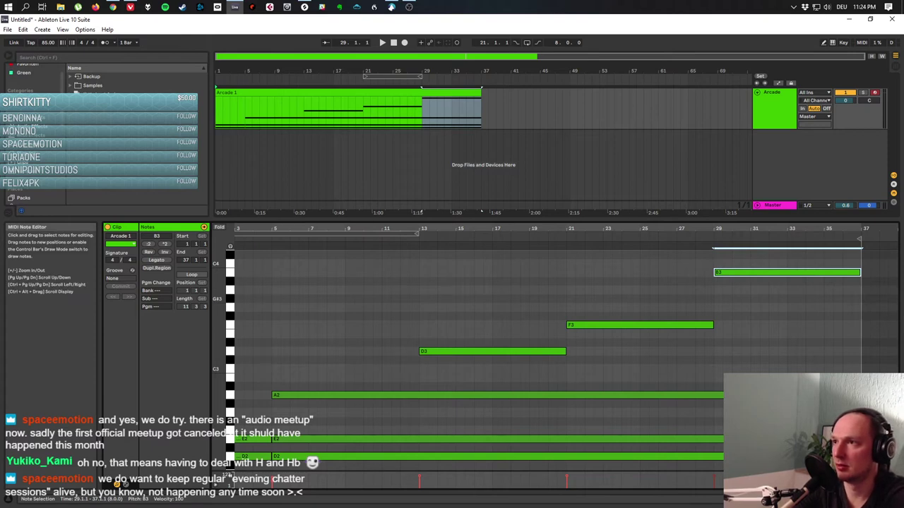
{"action": "scroll", "coordinate": [473, 353], "scroll_direction": "up", "scroll_amount": 2}
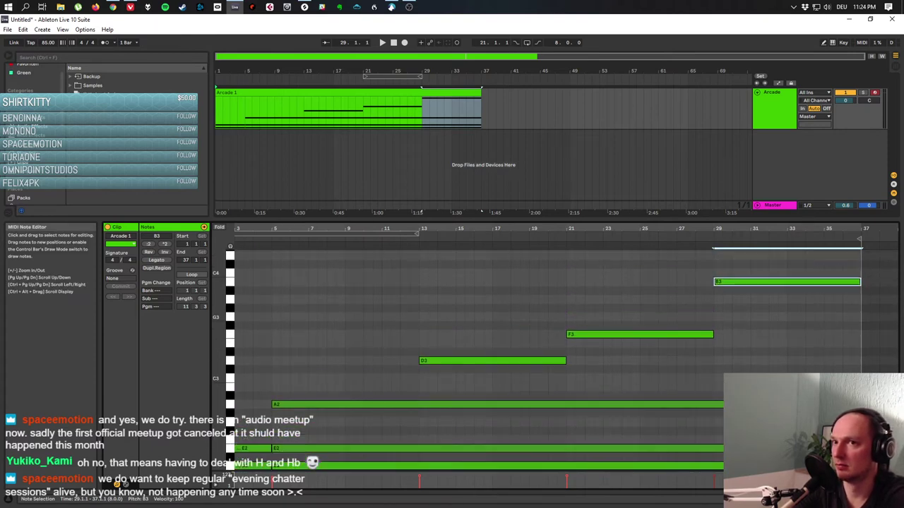
{"action": "scroll", "coordinate": [473, 353], "scroll_direction": "up", "scroll_amount": 2}
{"action": "scroll", "coordinate": [473, 353], "scroll_direction": "down", "scroll_amount": 3}
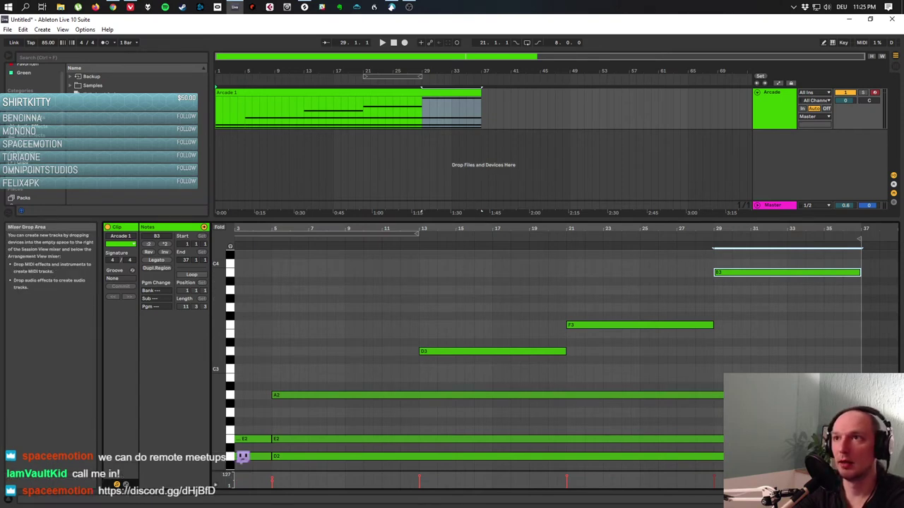
Insert a new MIDI track below the Arcade track and enlarge the arrangement area.
{"action": "right_click", "coordinate": [761, 160]}
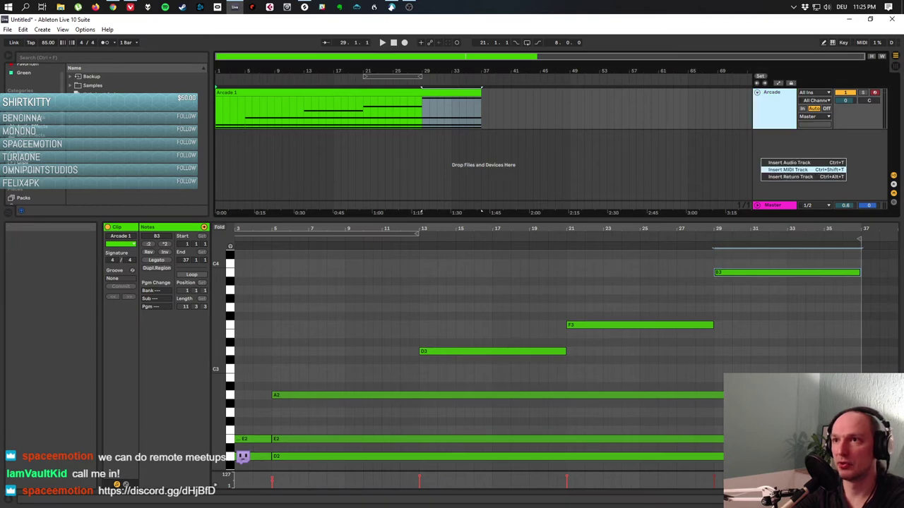
{"action": "left_click", "coordinate": [788, 170]}
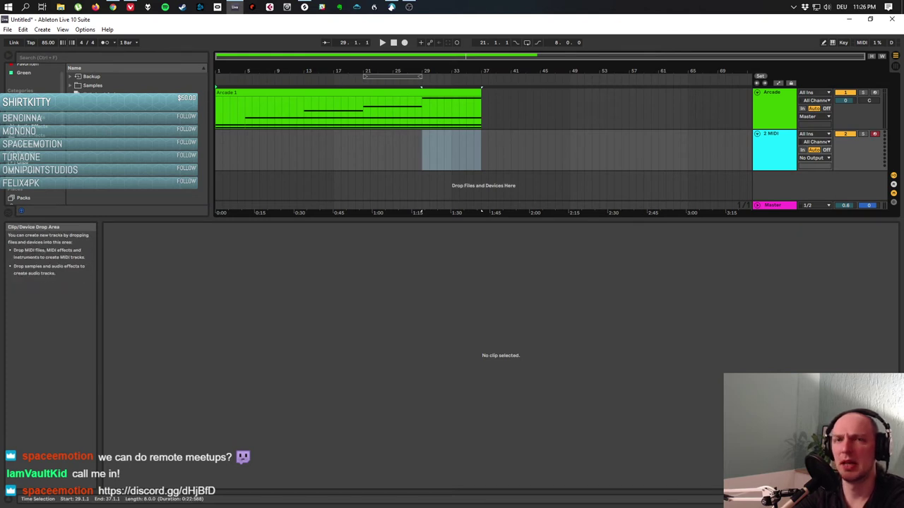
{"action": "left_click_drag", "start_coordinate": [50, 221], "coordinate": [49, 366]}
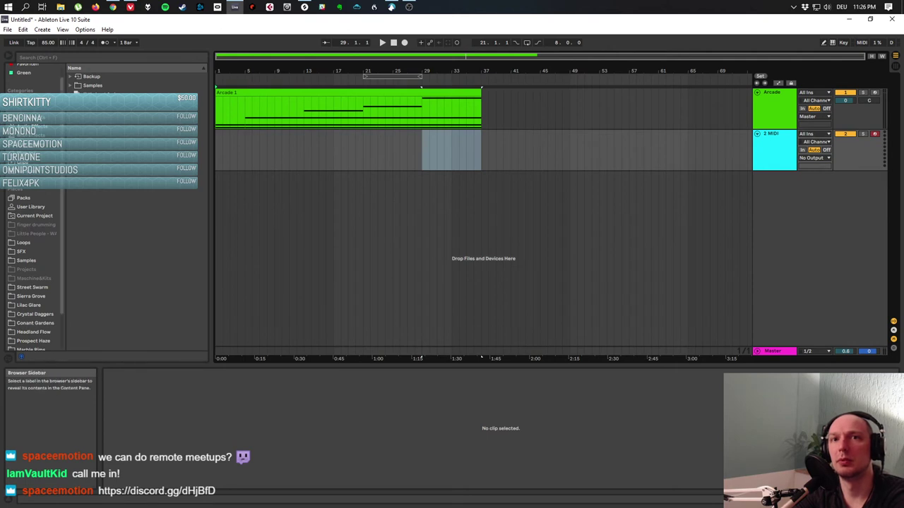
Look through the third-party VST plug-ins in the browser and locate Kontakt.
{"action": "scroll", "coordinate": [35, 311], "scroll_direction": "down", "scroll_amount": 2}
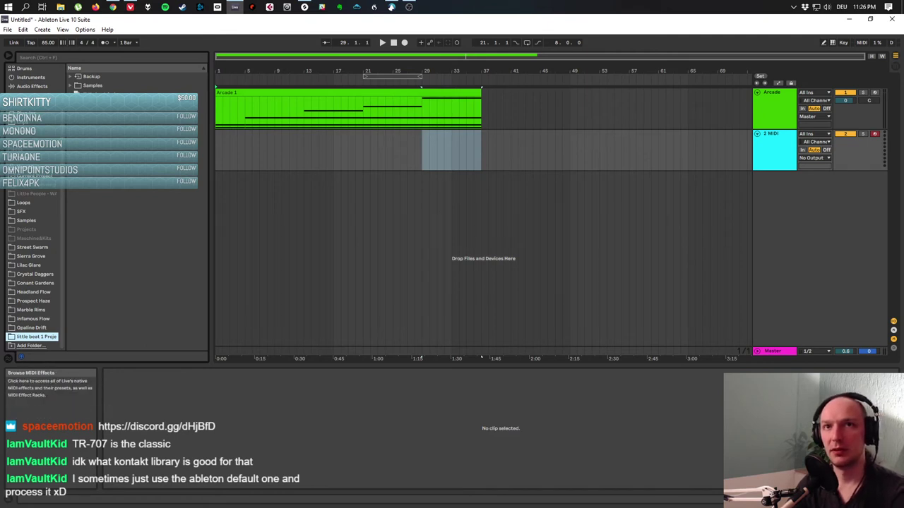
{"action": "scroll", "coordinate": [32, 219], "scroll_direction": "up", "scroll_amount": 3}
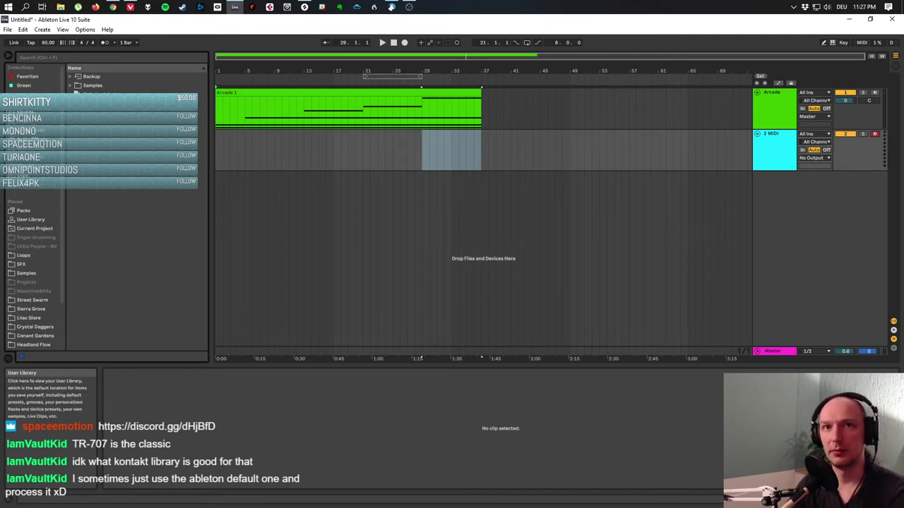
{"action": "left_click", "coordinate": [31, 139]}
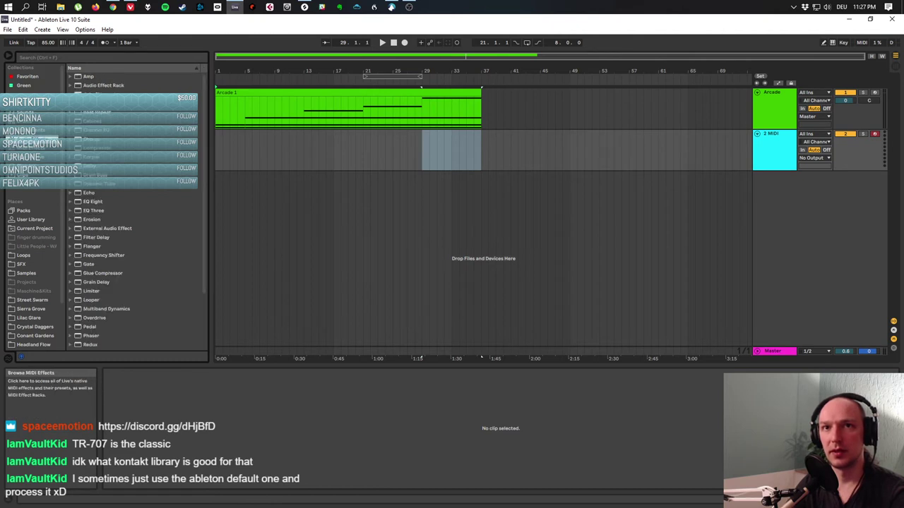
{"action": "left_click", "coordinate": [31, 166]}
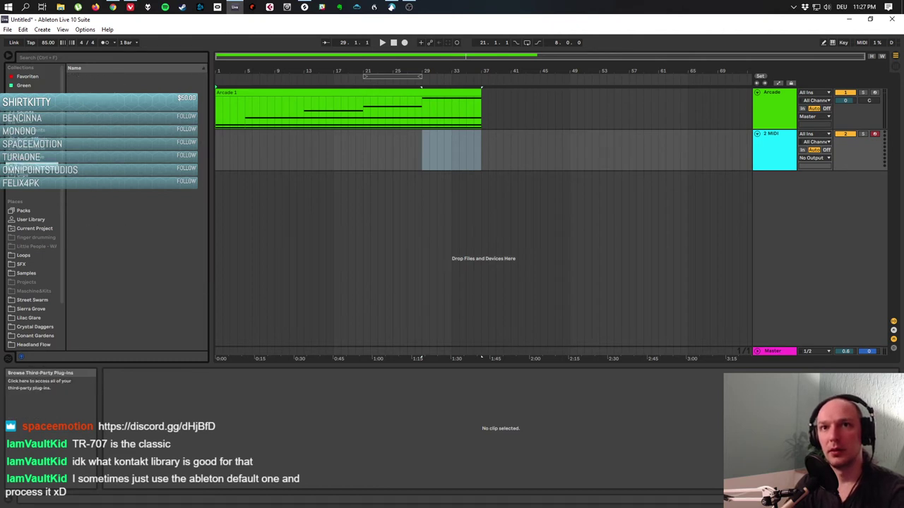
{"action": "left_click", "coordinate": [79, 85]}
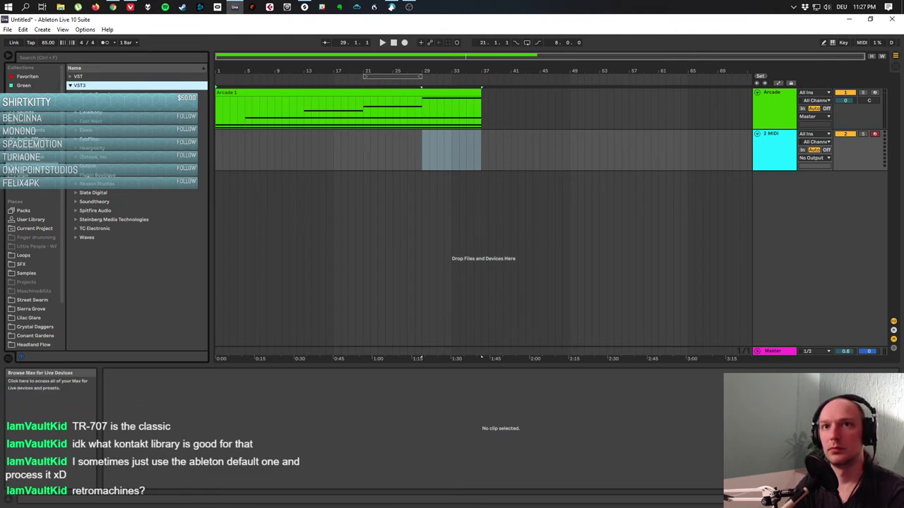
{"action": "left_click", "coordinate": [78, 77]}
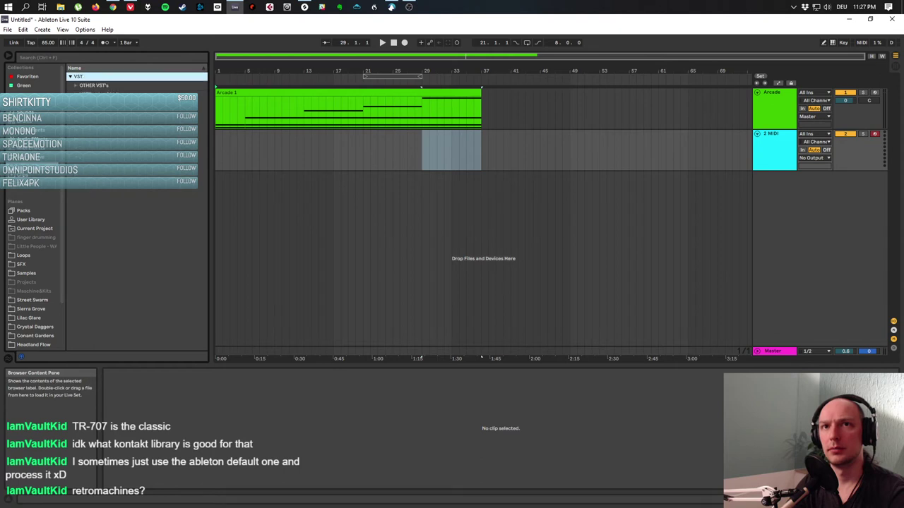
{"action": "left_click", "coordinate": [92, 94]}
{"action": "scroll", "coordinate": [134, 212], "scroll_direction": "down", "scroll_amount": 3}
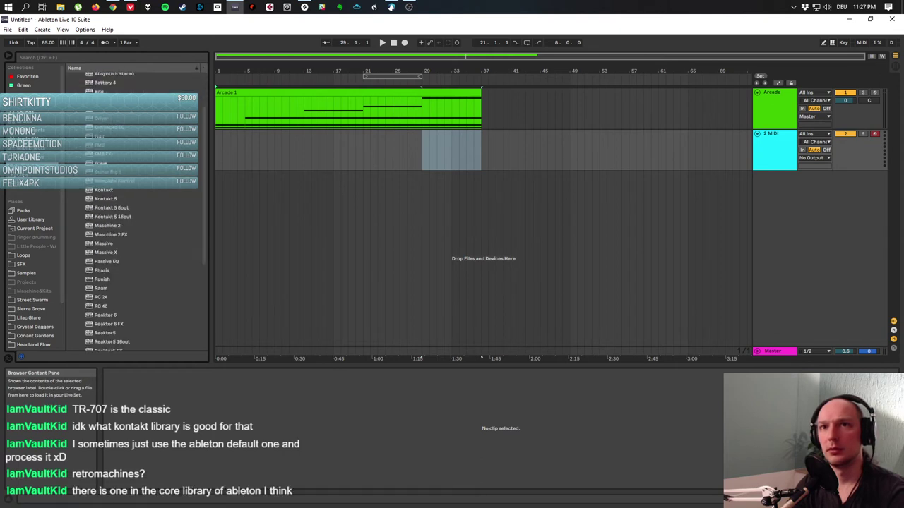
{"action": "left_click", "coordinate": [104, 190]}
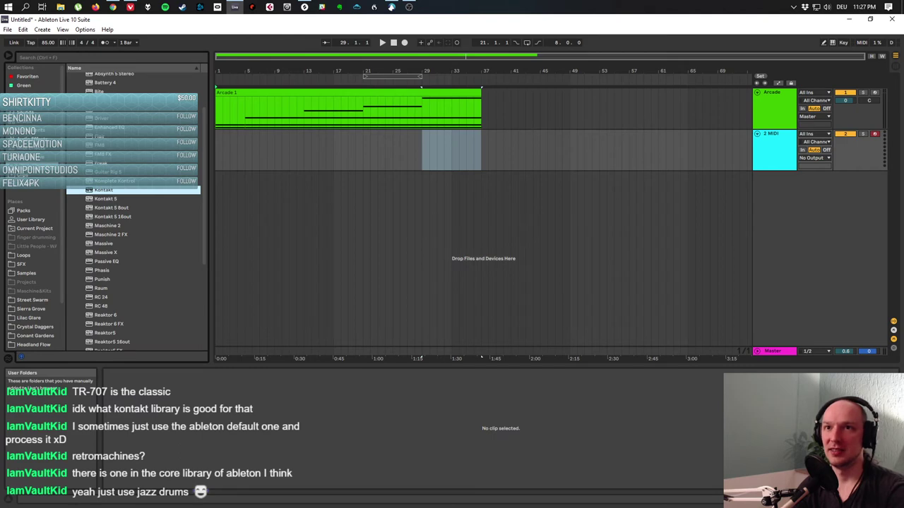
Inspect the Arcade plug-in's loaded kit and key, hide its window, and move the arrangement loop to bars 13 to 21.
{"action": "left_click", "coordinate": [772, 92]}
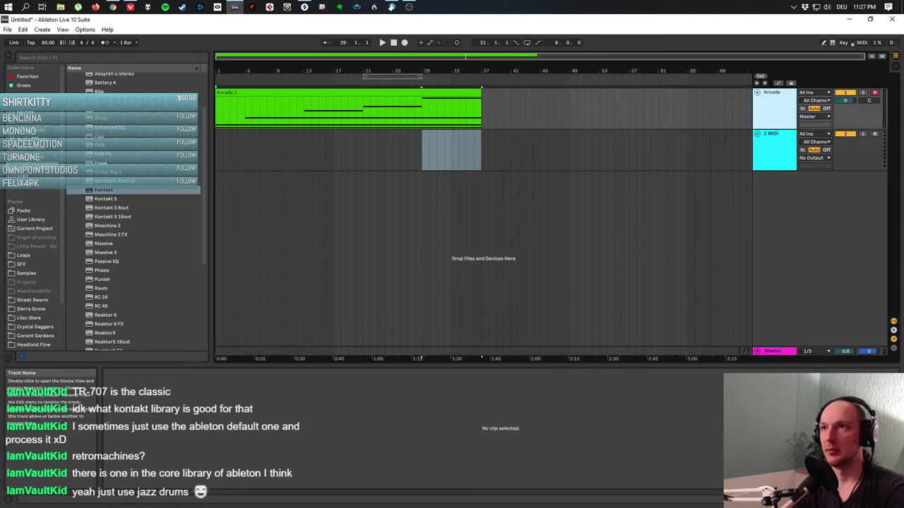
{"action": "key", "text": "shift+Tab"}
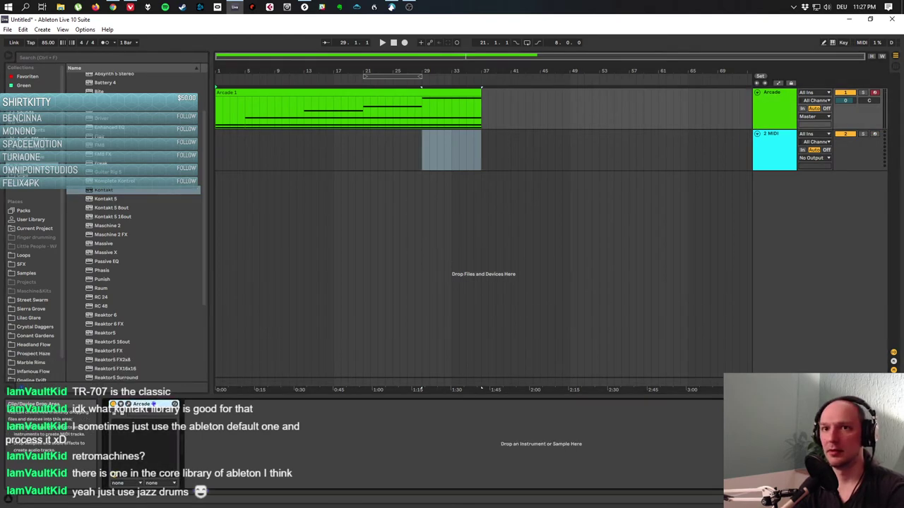
{"action": "left_click", "coordinate": [120, 404]}
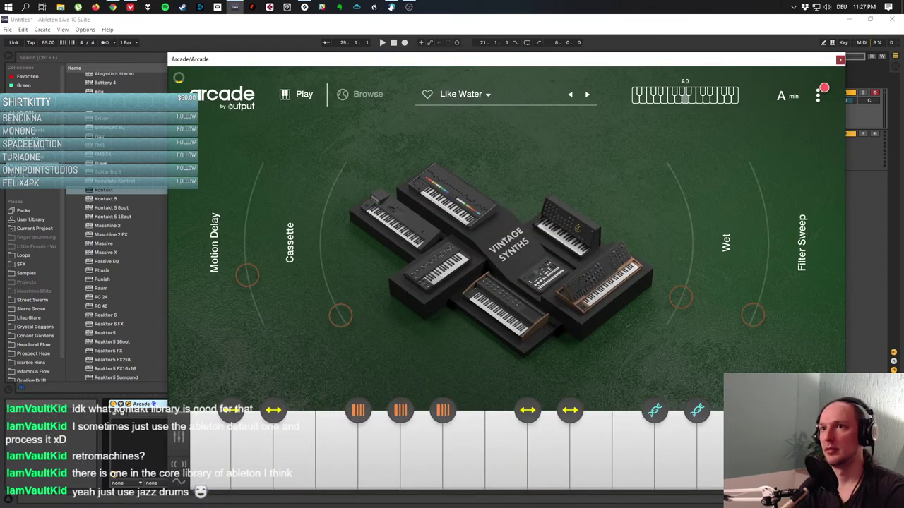
{"action": "key", "text": "ctrl+alt+p"}
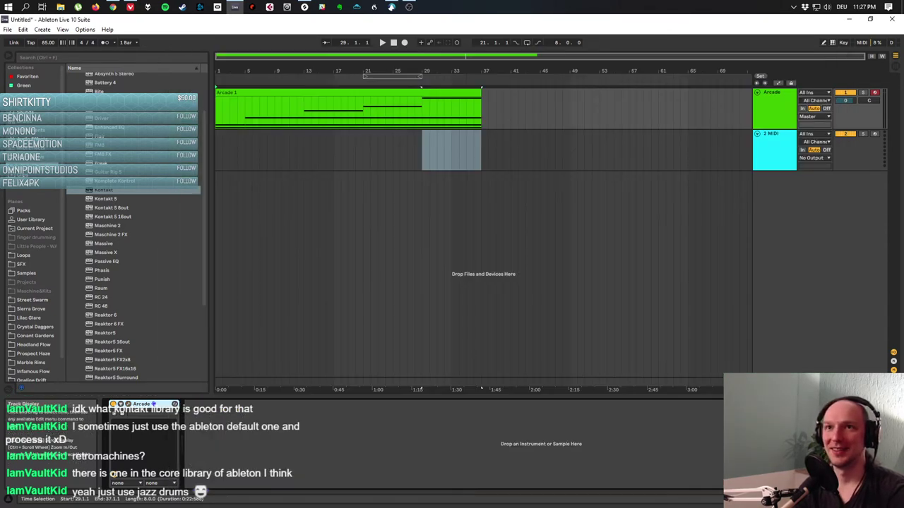
{"action": "left_click_drag", "start_coordinate": [393, 76], "coordinate": [333, 76]}
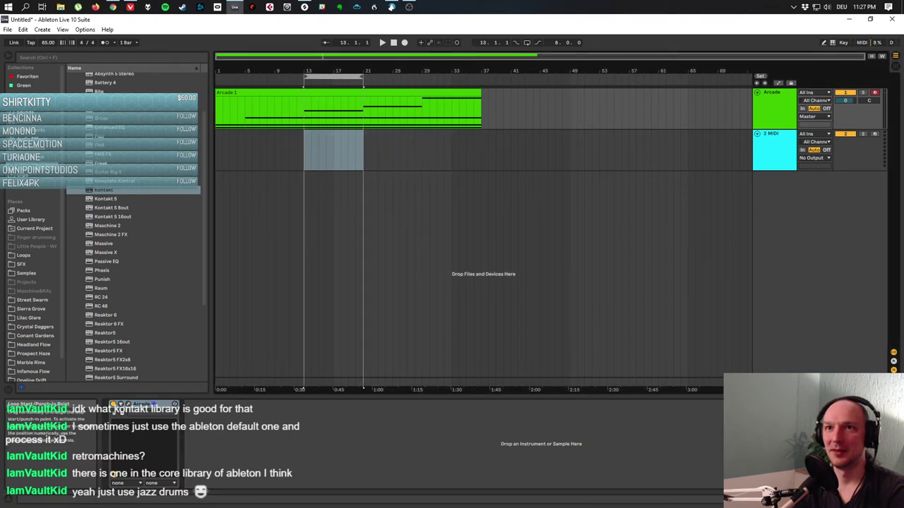
Open the Others folder within Loops and search the browser for "jazz".
{"action": "scroll", "coordinate": [36, 318], "scroll_direction": "down", "scroll_amount": 1}
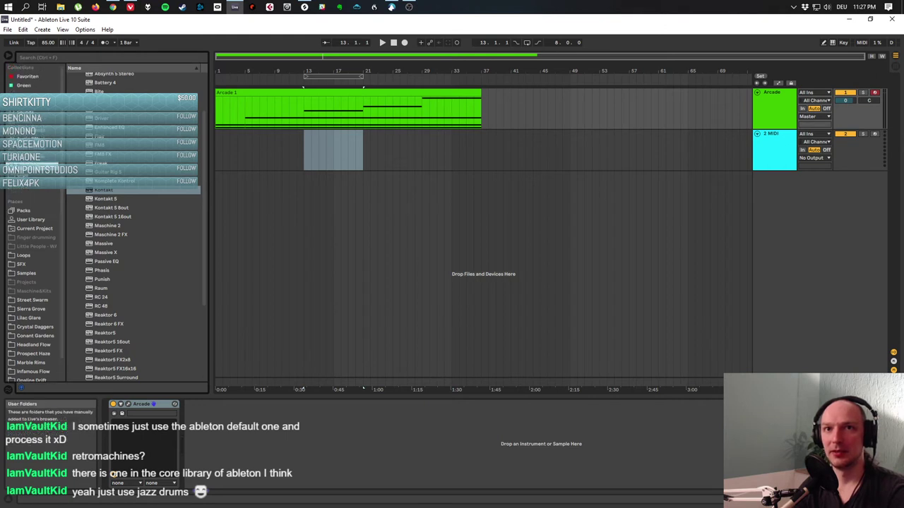
{"action": "scroll", "coordinate": [32, 318], "scroll_direction": "up", "scroll_amount": 1}
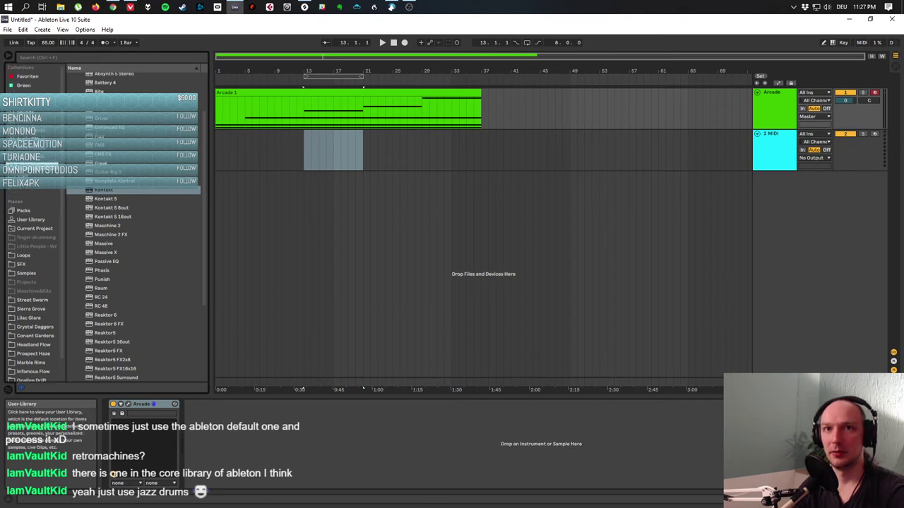
{"action": "left_click", "coordinate": [23, 255]}
{"action": "left_click", "coordinate": [91, 86]}
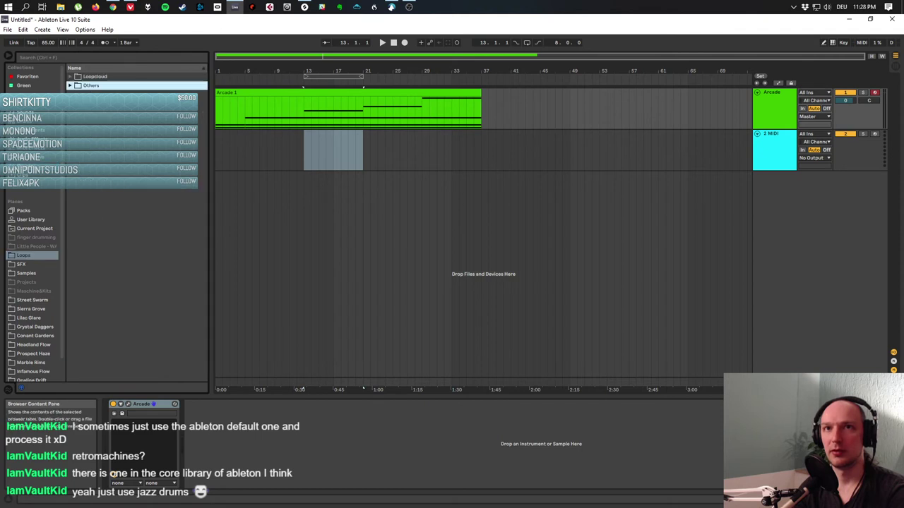
{"action": "key", "text": "ctrl+f"}
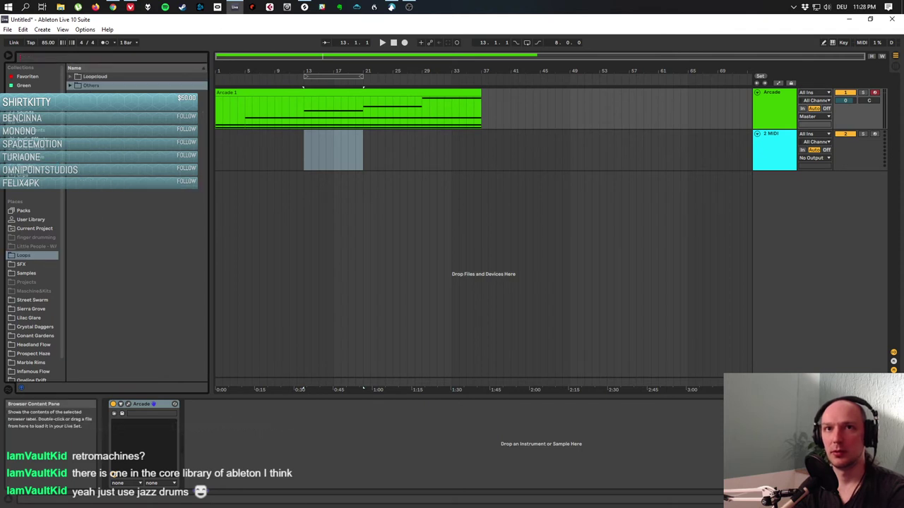
{"action": "type", "text": "jazz"}
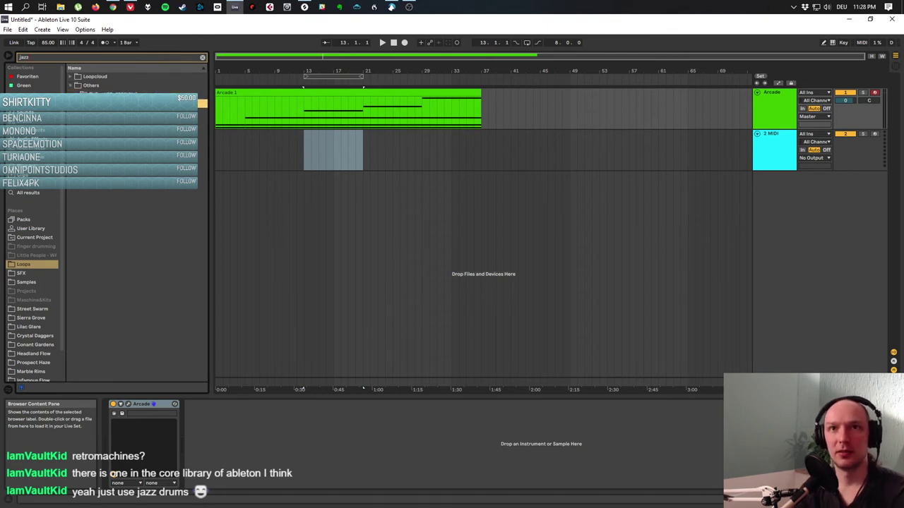
Audition the jazz session loops in the browser one after another down to JS_80BPM_5.WAV.
{"action": "key", "text": "Down"}
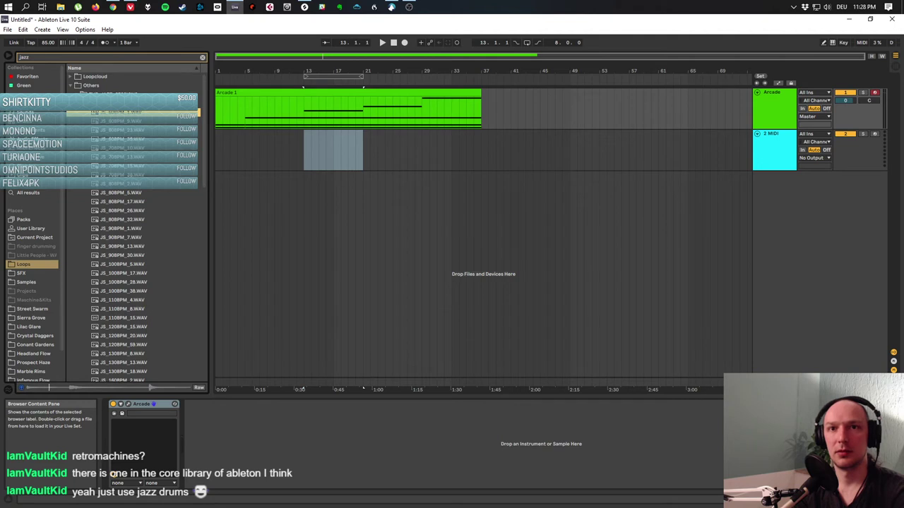
{"action": "key", "text": "Down"}
{"action": "key", "text": "Down"}
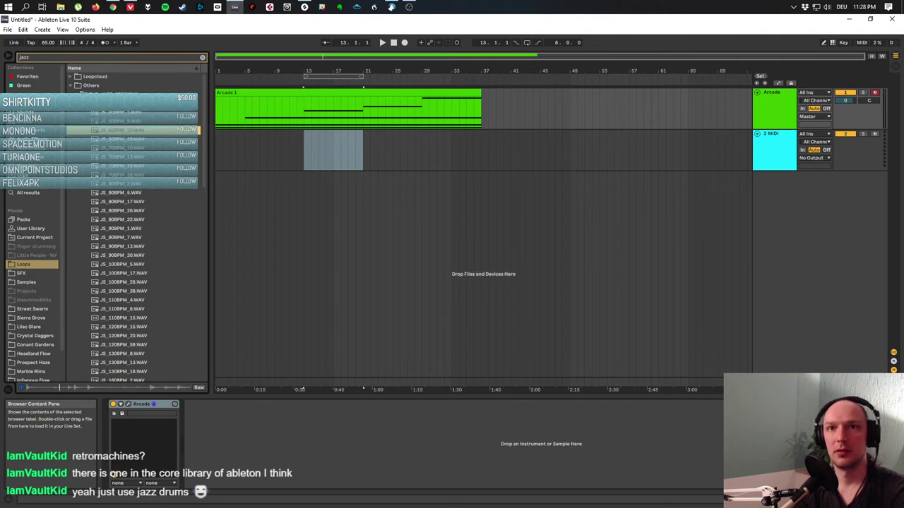
{"action": "key", "text": "Down"}
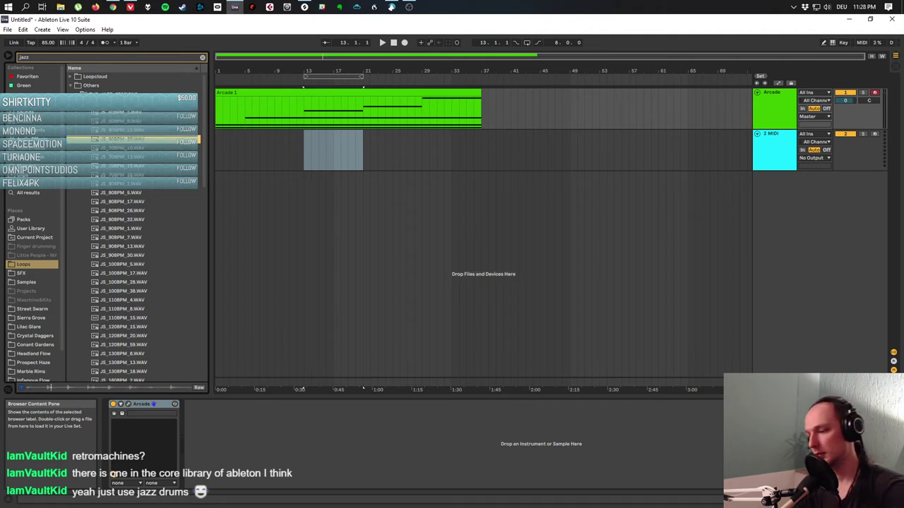
{"action": "key", "text": "Down"}
{"action": "key", "text": "Down"}
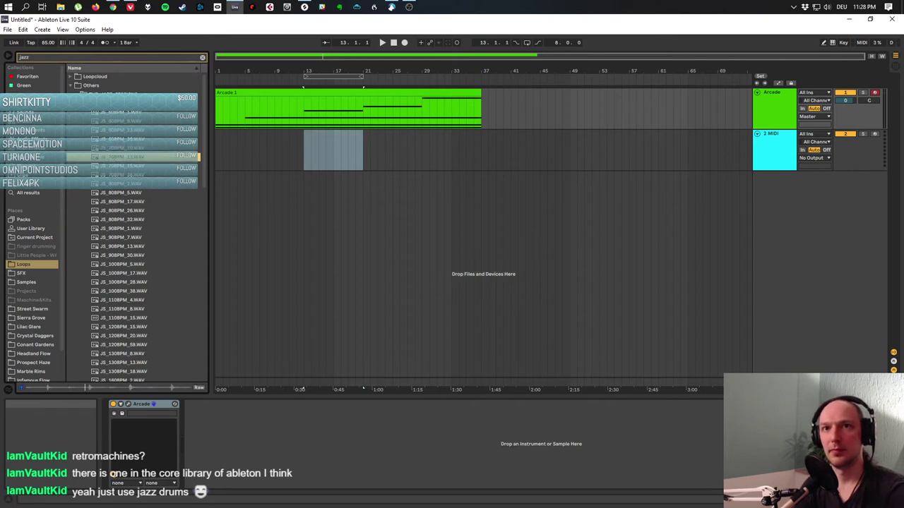
{"action": "key", "text": "Down"}
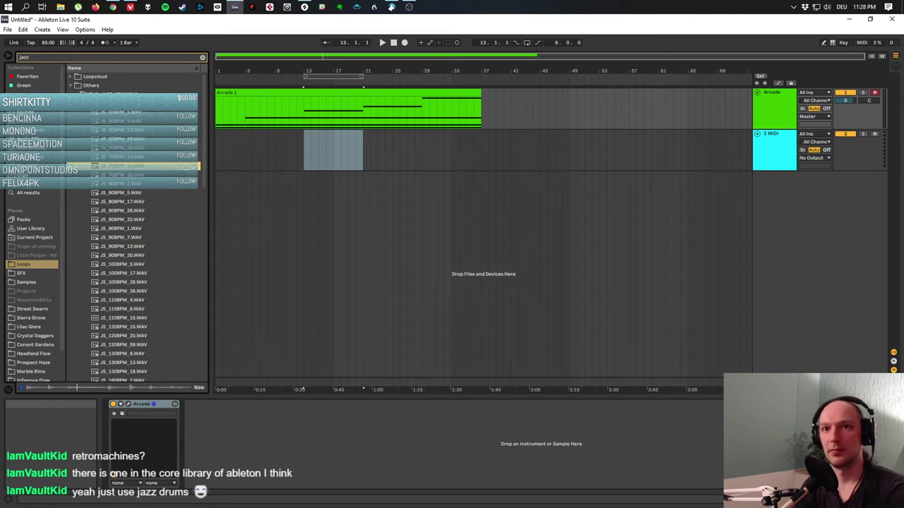
{"action": "key", "text": "Down"}
{"action": "key", "text": "Down"}
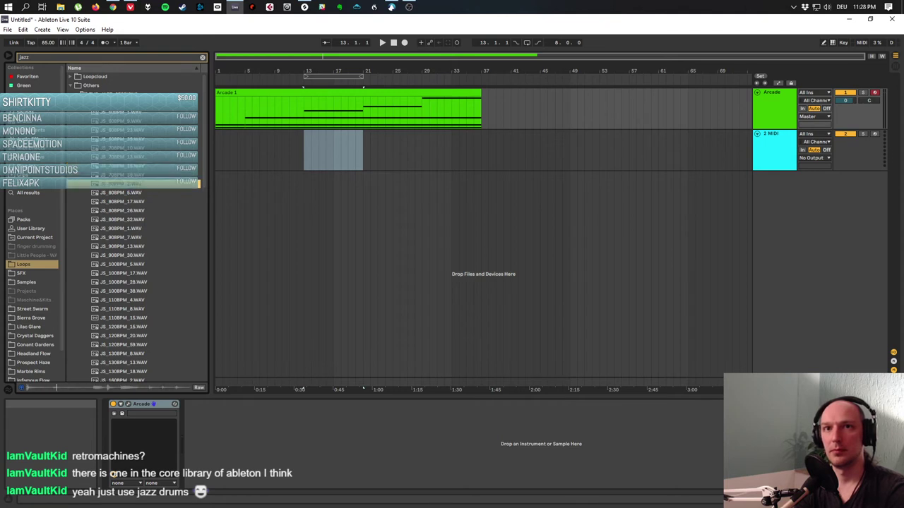
{"action": "key", "text": "Down"}
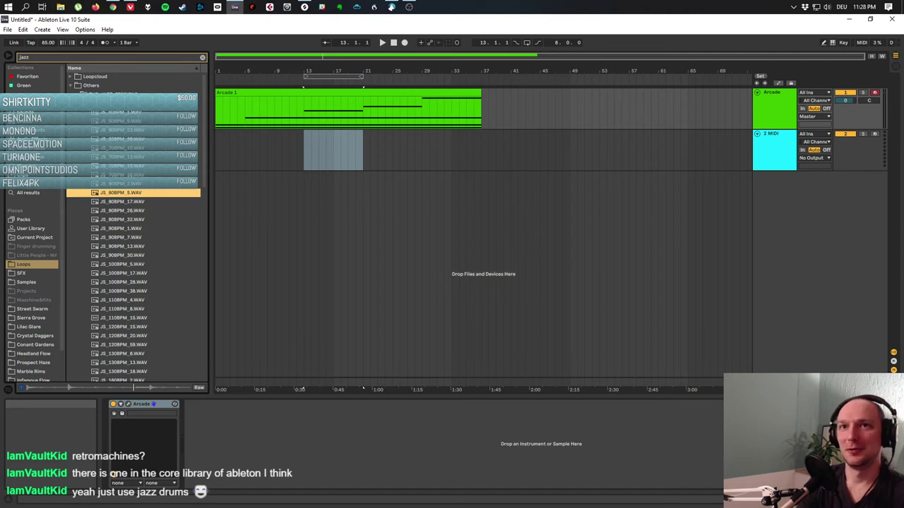
Insert an audio track below the MIDI track and place JS_80BPM_5.WAV on it at bar 13.
{"action": "right_click", "coordinate": [758, 237]}
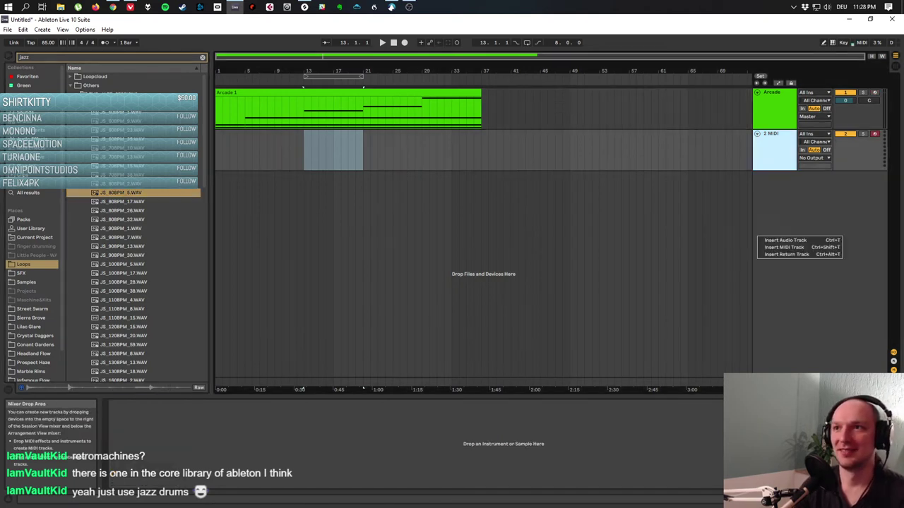
{"action": "left_click", "coordinate": [785, 241]}
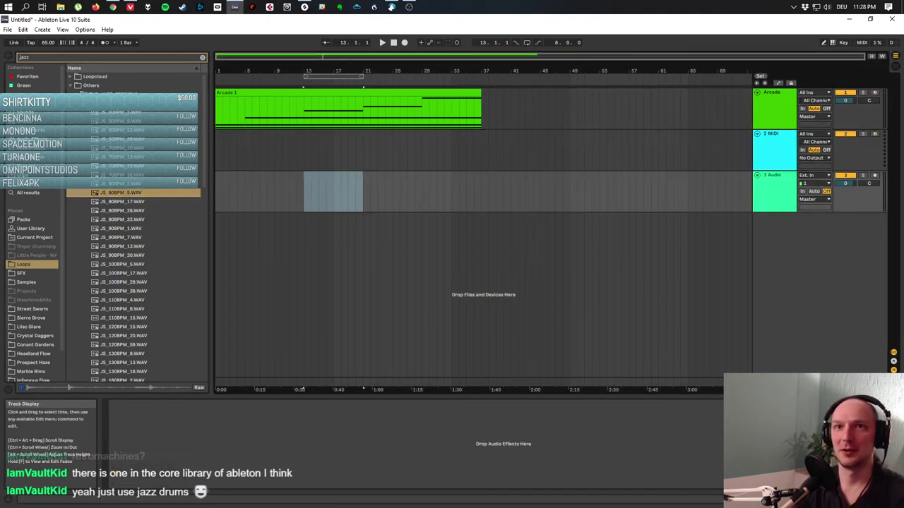
{"action": "left_click", "coordinate": [241, 190]}
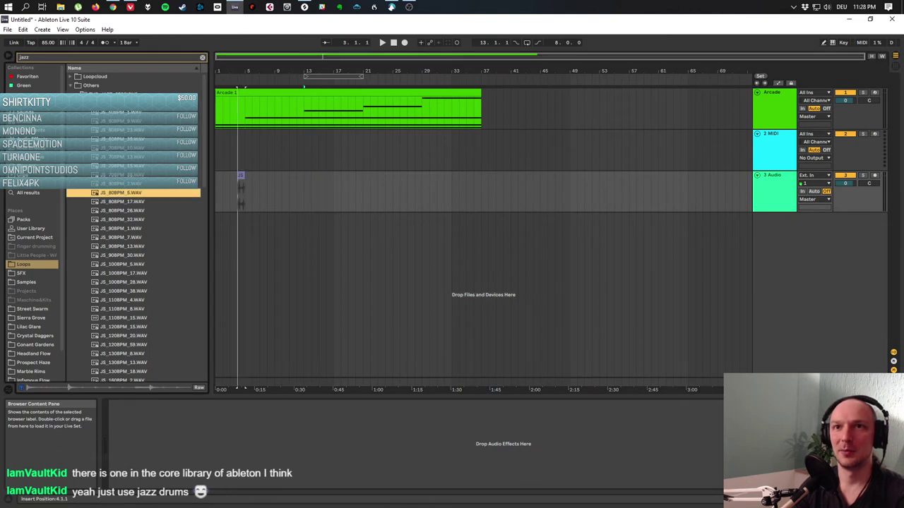
{"action": "left_click", "coordinate": [321, 183]}
{"action": "left_click", "coordinate": [306, 184]}
{"action": "key", "text": "Return"}
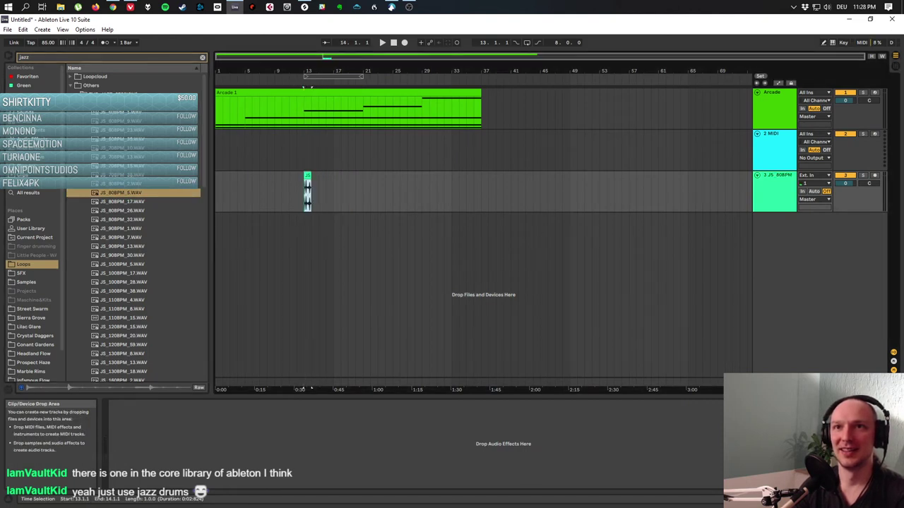
Duplicate the drum clip three times to fill bars 13 to 17 and play the arrangement from bar 13.
{"action": "key", "text": "ctrl+d"}
{"action": "key", "text": "ctrl+d"}
{"action": "key", "text": "ctrl+d"}
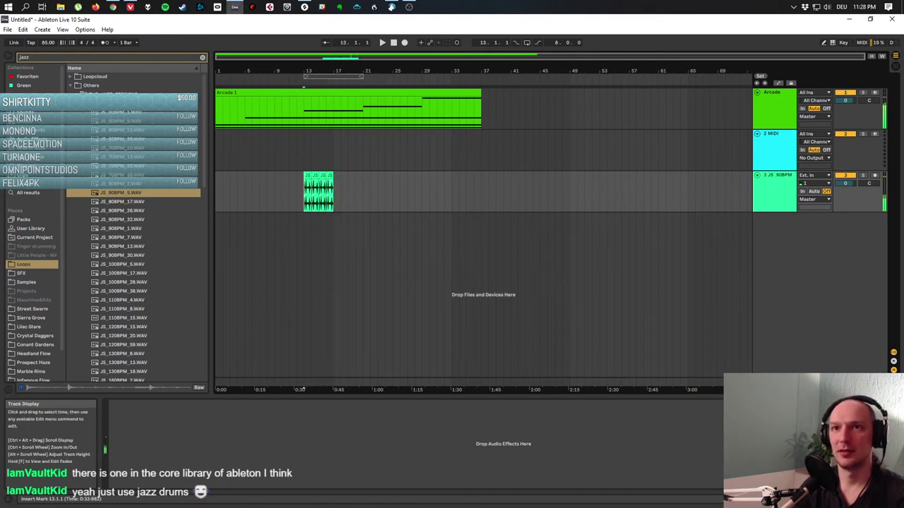
{"action": "left_click", "coordinate": [303, 388]}
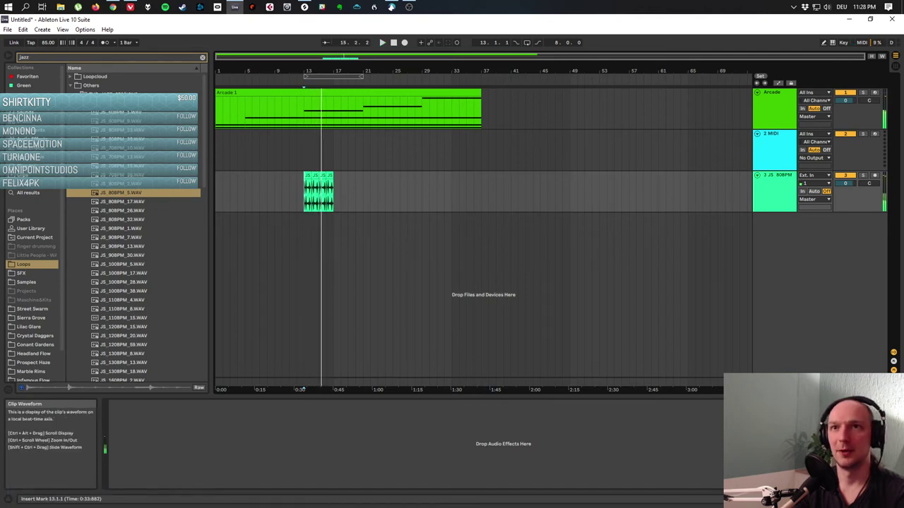
{"action": "key", "text": "space"}
Remove all JS_80BPM_5 clips from bars 13 to 17 of the audio track.
{"action": "left_click_drag", "start_coordinate": [335, 191], "coordinate": [297, 190]}
{"action": "key", "text": "ctrl+z"}
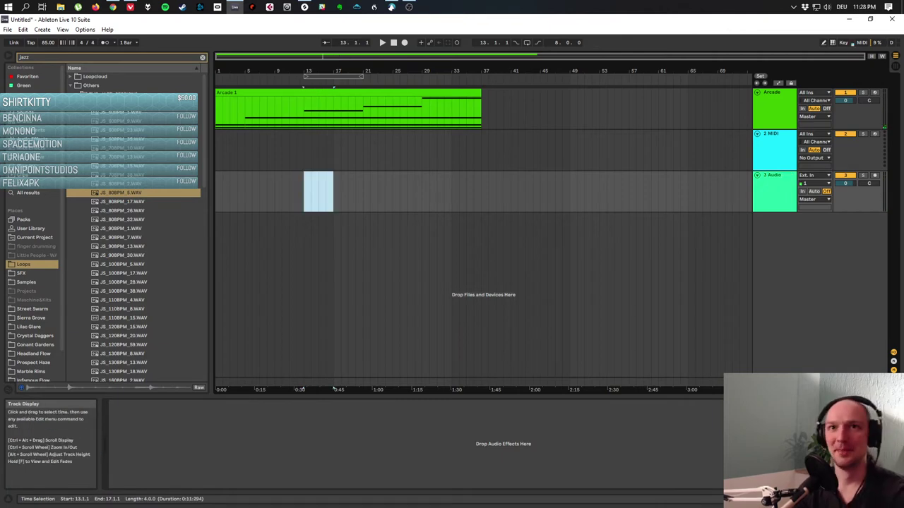
Audition the faster jazz loops in the browser from JS_80BPM_17.WAV through JS_160BPM_2.WAV.
{"action": "left_click", "coordinate": [124, 202]}
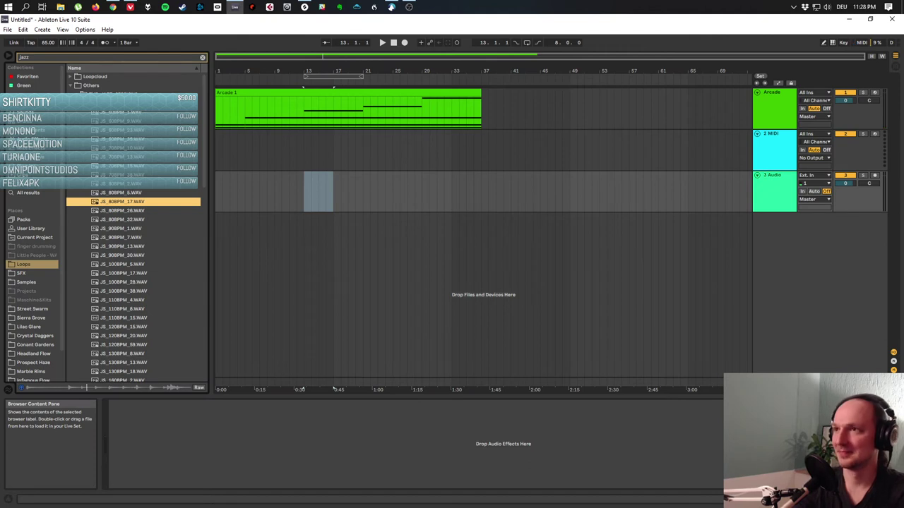
{"action": "key", "text": "Down"}
{"action": "key", "text": "Down"}
{"action": "key", "text": "Down"}
{"action": "key", "text": "Down"}
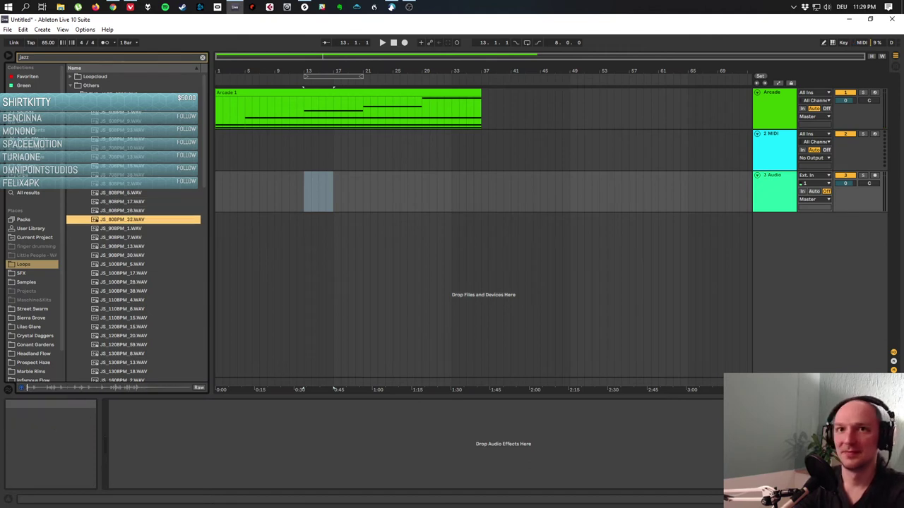
{"action": "key", "text": "Down"}
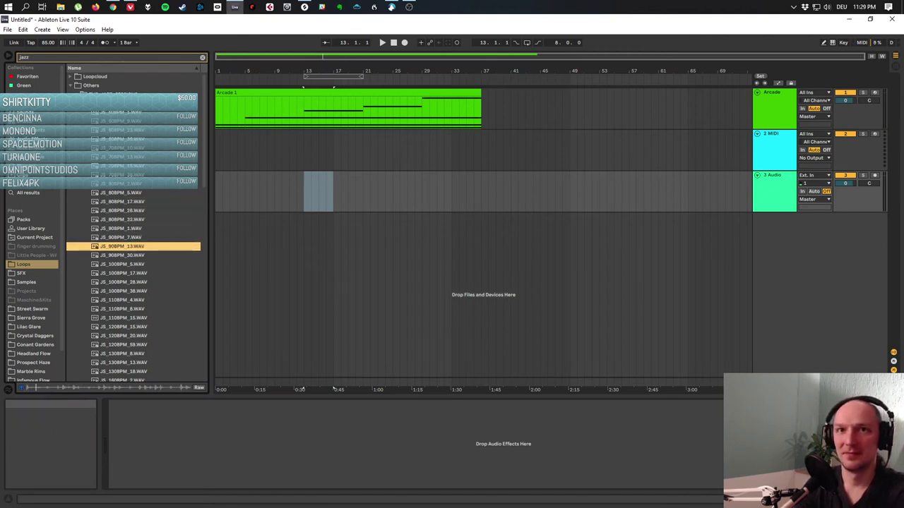
{"action": "key", "text": "Down"}
{"action": "key", "text": "Down"}
{"action": "key", "text": "Down"}
{"action": "key", "text": "Down"}
{"action": "key", "text": "Down"}
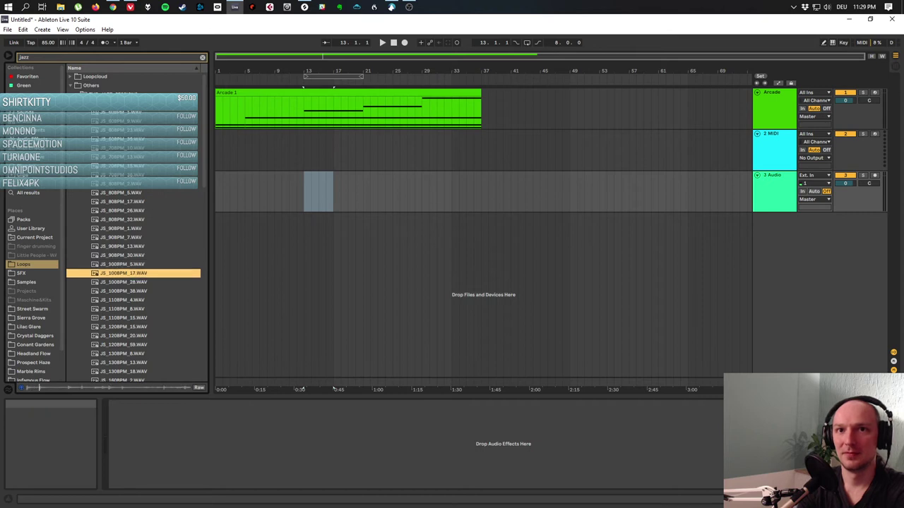
{"action": "key", "text": "Down"}
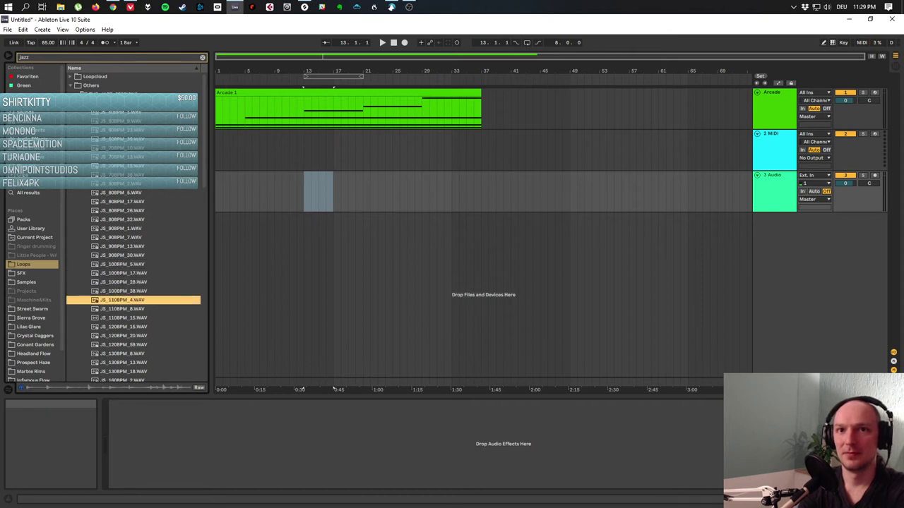
{"action": "key", "text": "Down"}
{"action": "key", "text": "Down"}
{"action": "key", "text": "Down"}
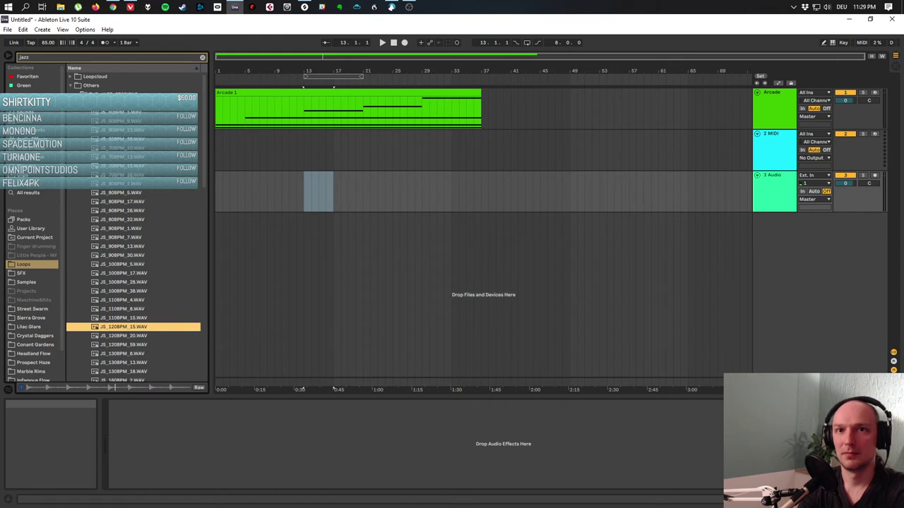
{"action": "key", "text": "Down"}
{"action": "key", "text": "Down"}
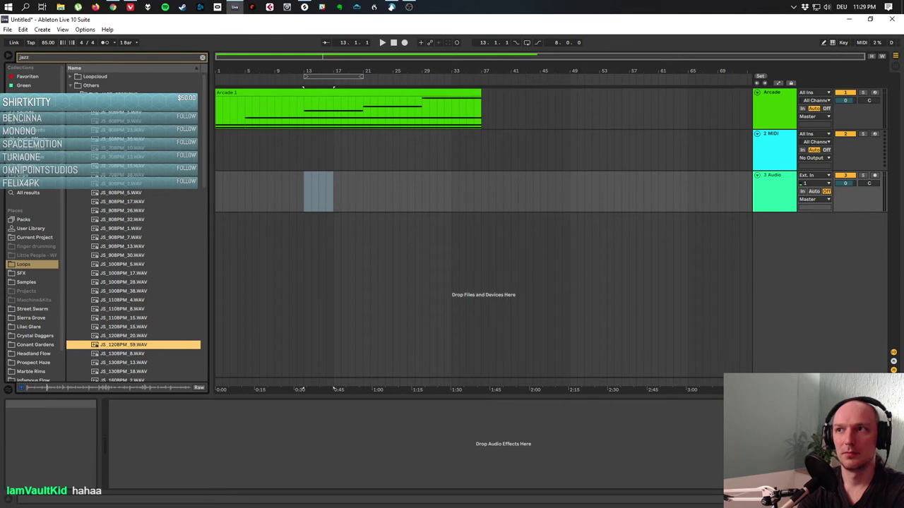
{"action": "key", "text": "Down"}
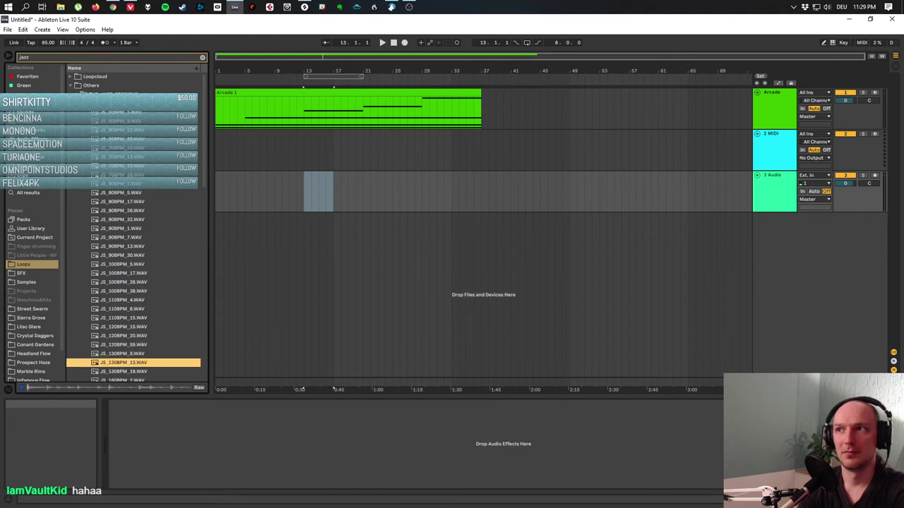
{"action": "key", "text": "Down"}
{"action": "key", "text": "Down"}
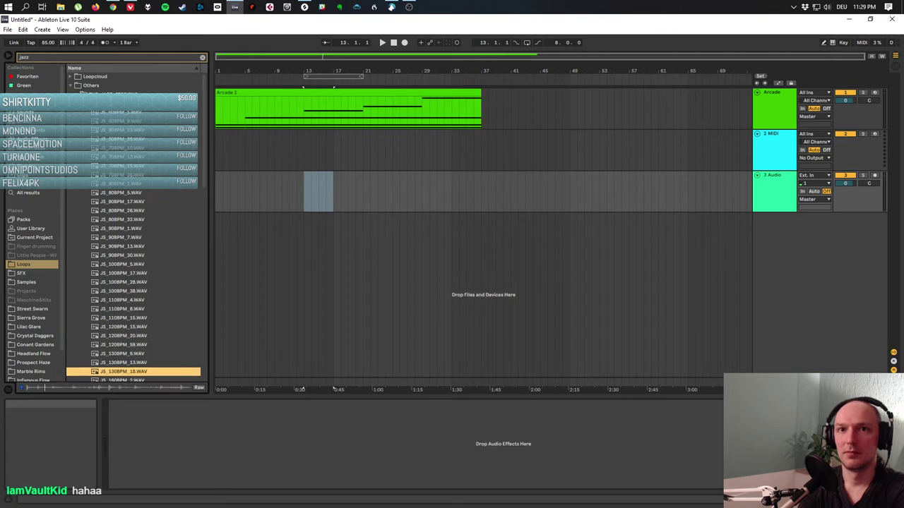
{"action": "key", "text": "Down"}
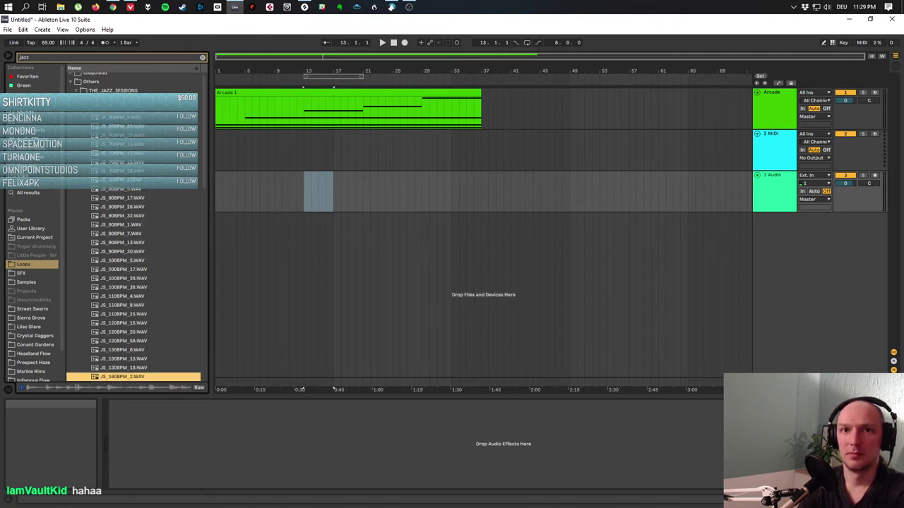
Place JS_160BPM_2.WAV on the audio track at bar 13, play it, and repeat the clip up to bar 17.
{"action": "scroll", "coordinate": [134, 283], "scroll_direction": "down", "scroll_amount": 3}
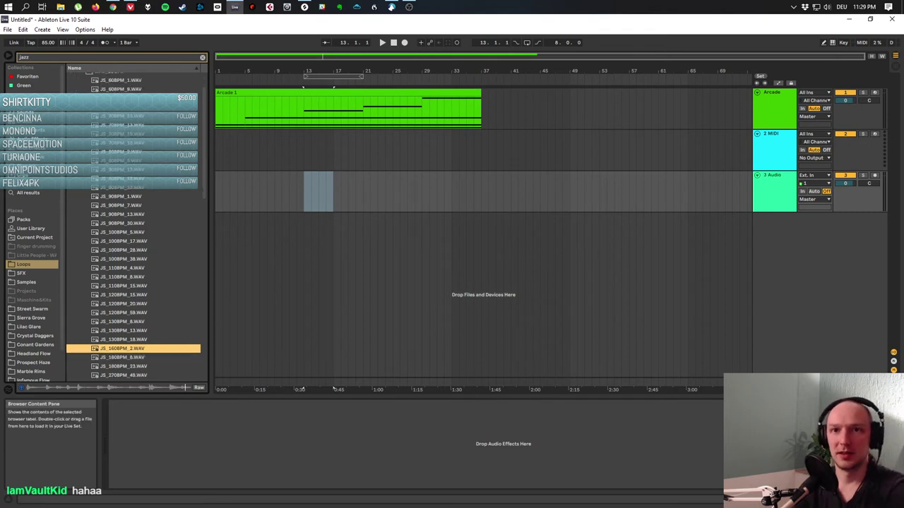
{"action": "left_click", "coordinate": [283, 190]}
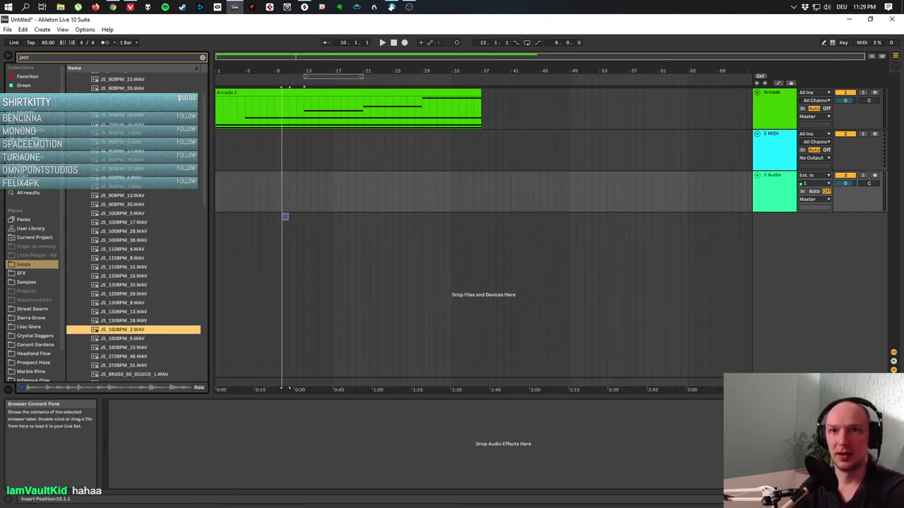
{"action": "left_click_drag", "start_coordinate": [298, 189], "coordinate": [304, 190]}
{"action": "left_click_drag", "start_coordinate": [300, 390], "coordinate": [308, 389]}
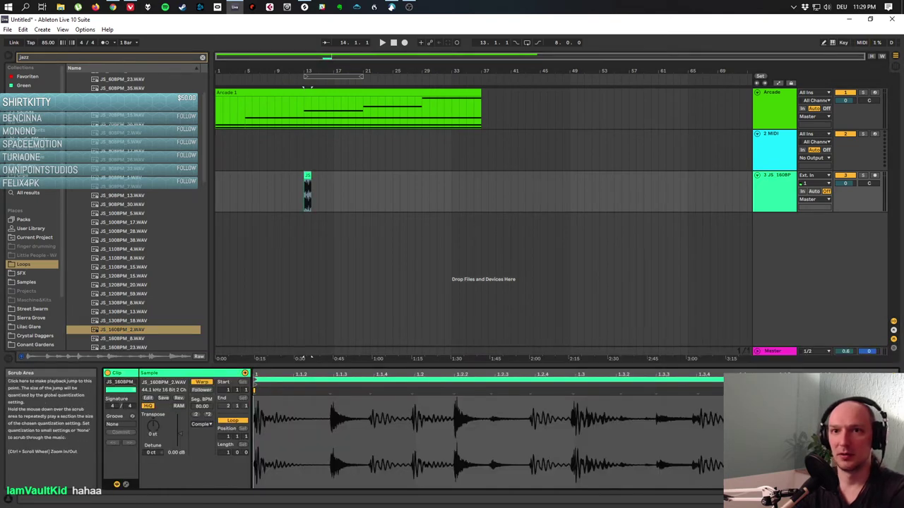
{"action": "key", "text": "space"}
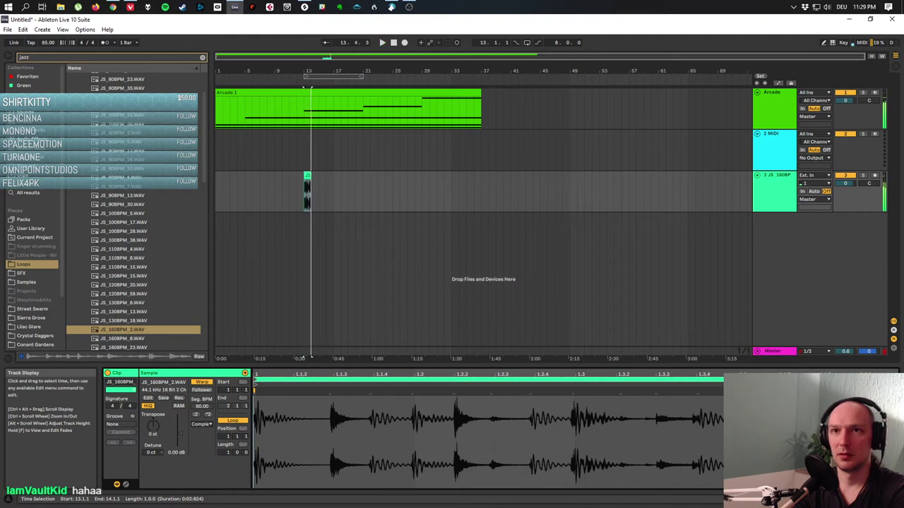
{"action": "key", "text": "space"}
{"action": "left_click_drag", "start_coordinate": [311, 191], "coordinate": [333, 190]}
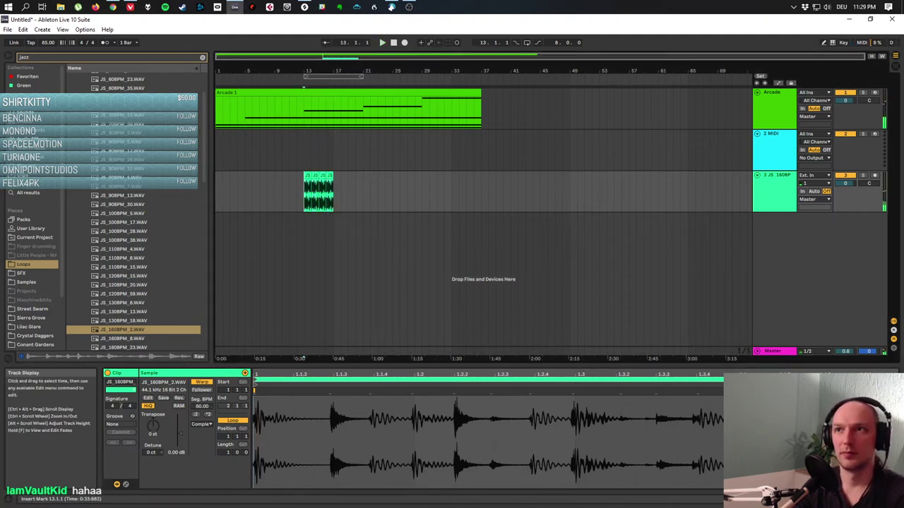
Lower the audio track's volume to -1.5 dB while the loop plays with the chords.
{"action": "mouse_move", "coordinate": [846, 183]}
{"action": "left_mouse_down"}
{"action": "mouse_move", "coordinate": [846, 195]}
{"action": "mouse_move", "coordinate": [846, 175]}
{"action": "left_mouse_up"}
{"action": "key", "text": "space"}
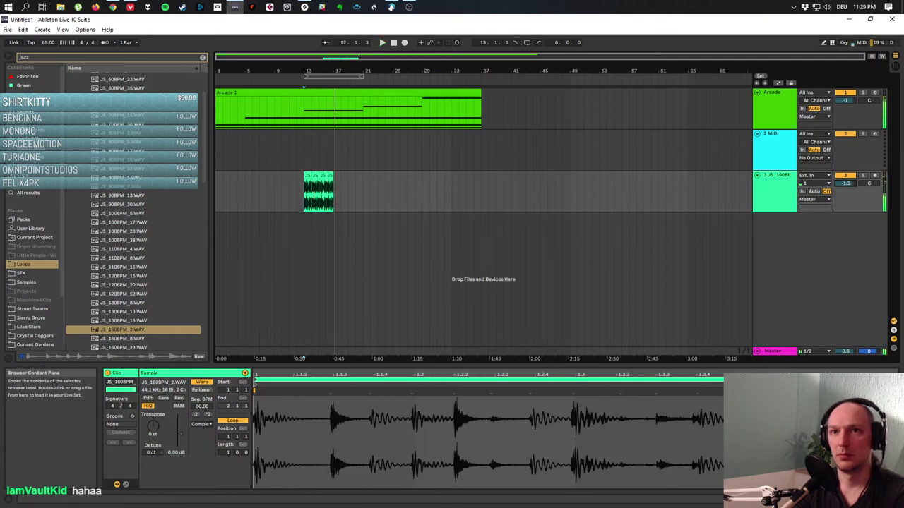
Audition JS_160BPM_8.WAV and JS_160BPM_23.WAV in the browser.
{"action": "left_click", "coordinate": [122, 339]}
{"action": "scroll", "coordinate": [134, 269], "scroll_direction": "down", "scroll_amount": 2}
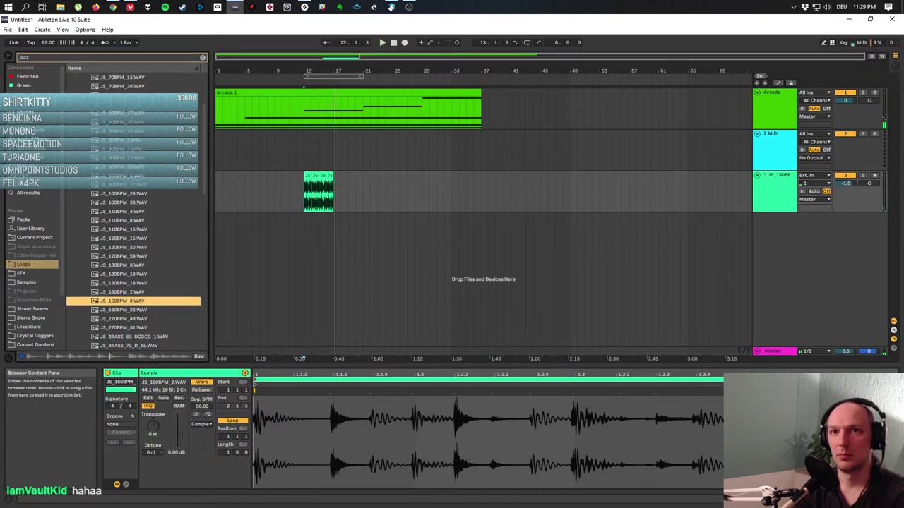
{"action": "left_click", "coordinate": [122, 310]}
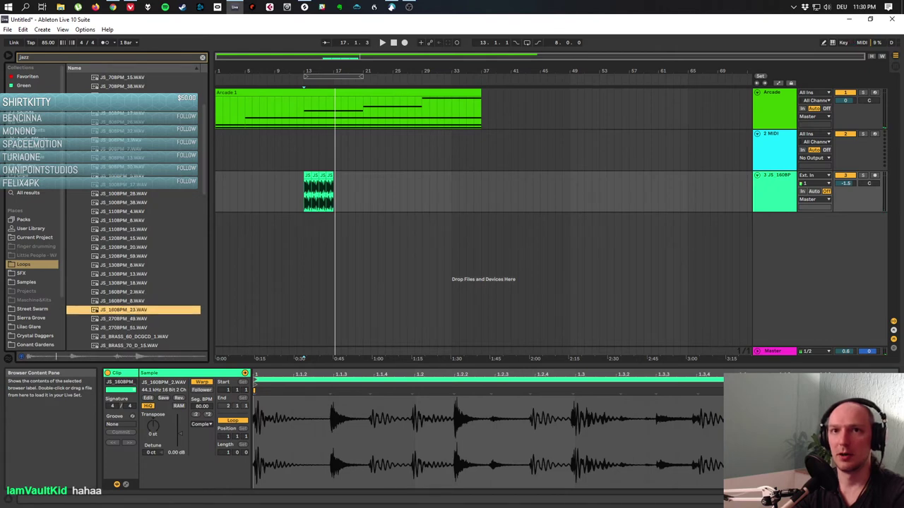
Replace the clips from bar 13 to 17 on the audio track with repeated JS_160BPM_23.WAV clips and play from bar 13.
{"action": "left_click", "coordinate": [290, 217]}
{"action": "left_click", "coordinate": [312, 358]}
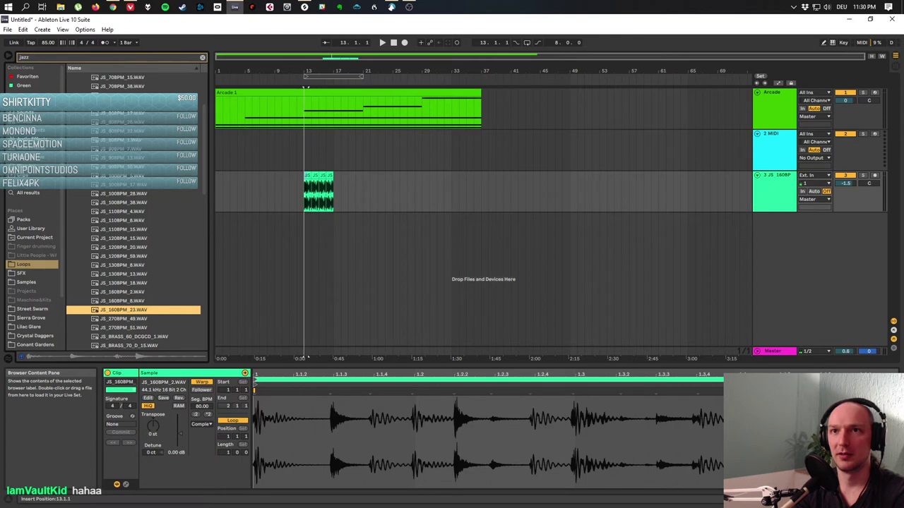
{"action": "left_click_drag", "start_coordinate": [311, 358], "coordinate": [334, 358]}
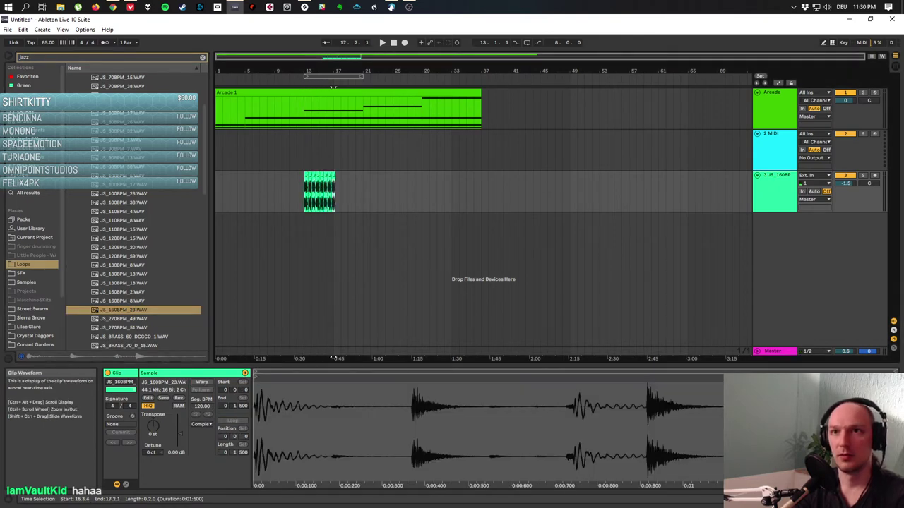
{"action": "left_click", "coordinate": [302, 358]}
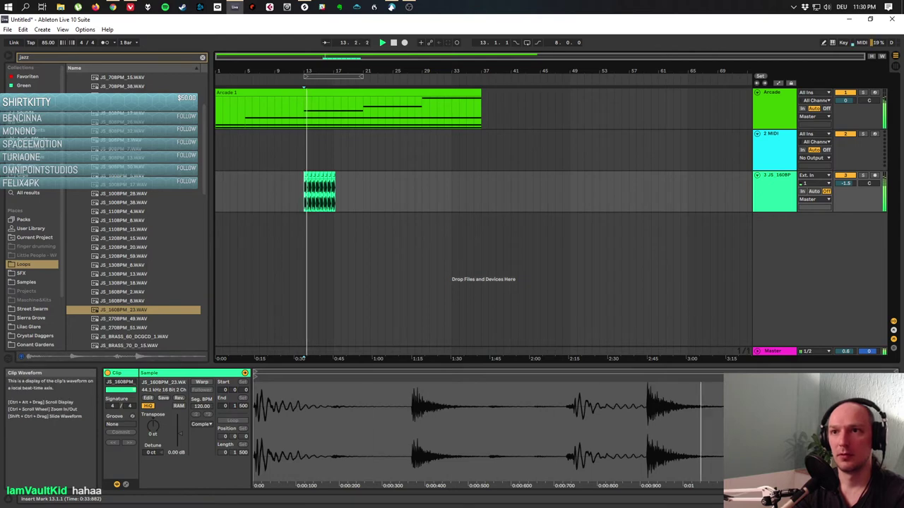
Delete the JS_160BPM_23.WAV clips from bar 13 onward on the audio track.
{"action": "left_click_drag", "start_coordinate": [302, 358], "coordinate": [339, 359]}
{"action": "key", "text": "Delete"}
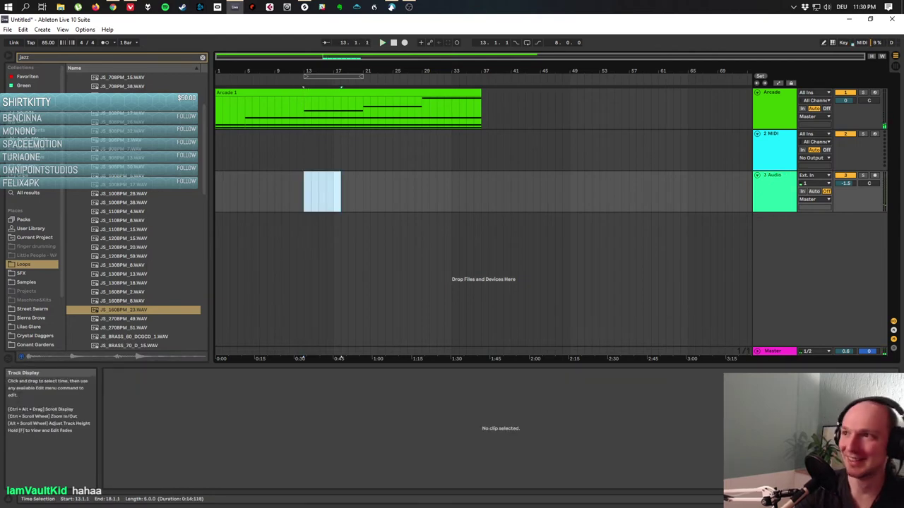
Audition JS_270BPM_49.WAV, JS_270BPM_51.WAV and the JS_BRASS loops from 60 to 130 BPM in the browser.
{"action": "left_click", "coordinate": [123, 318]}
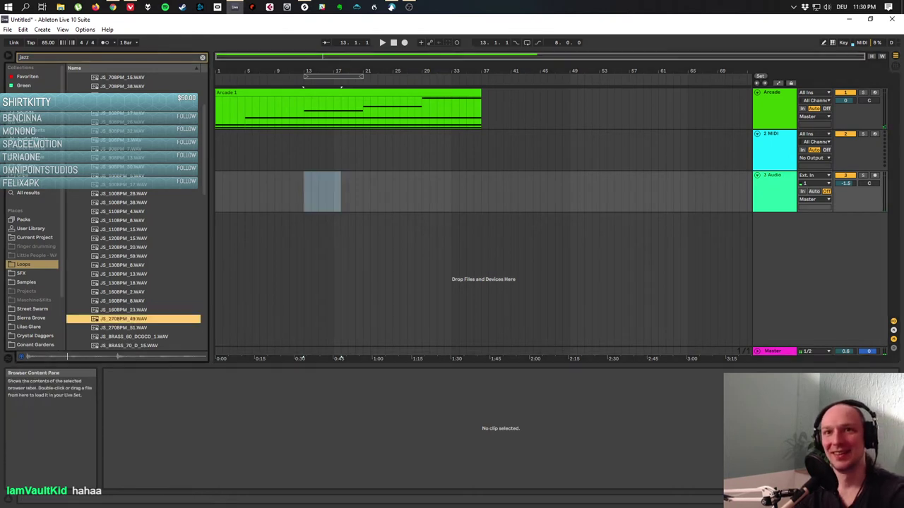
{"action": "left_click", "coordinate": [124, 327]}
{"action": "left_click", "coordinate": [135, 337]}
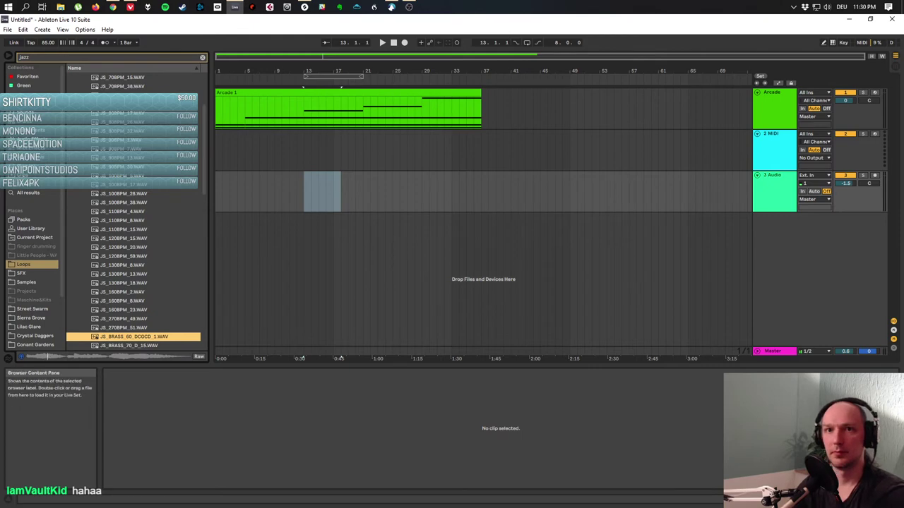
{"action": "scroll", "coordinate": [134, 262], "scroll_direction": "down", "scroll_amount": 2}
{"action": "scroll", "coordinate": [134, 263], "scroll_direction": "down", "scroll_amount": 4}
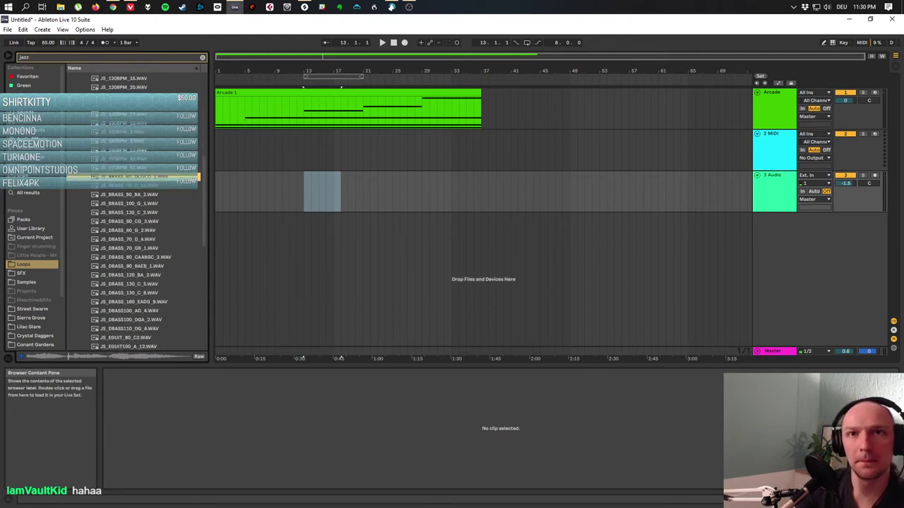
{"action": "left_click", "coordinate": [135, 185]}
{"action": "left_click", "coordinate": [135, 194]}
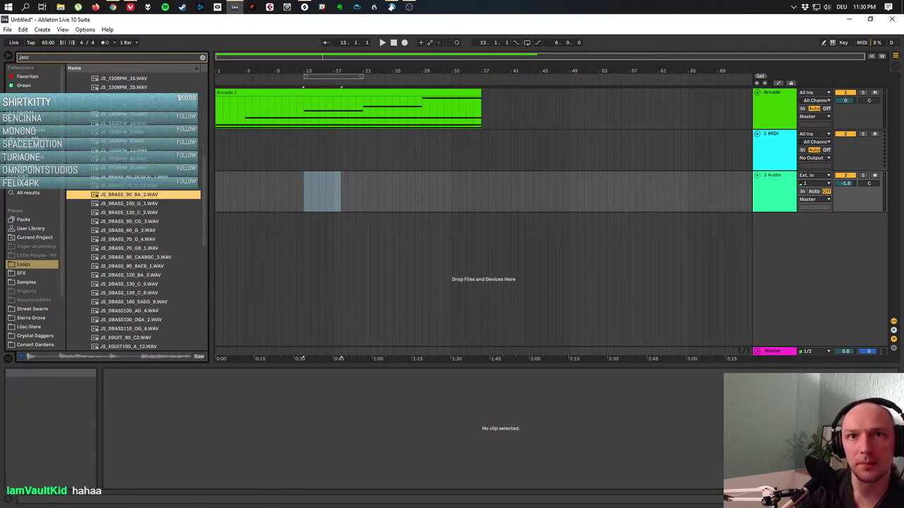
{"action": "left_click", "coordinate": [134, 203]}
{"action": "left_click", "coordinate": [134, 211]}
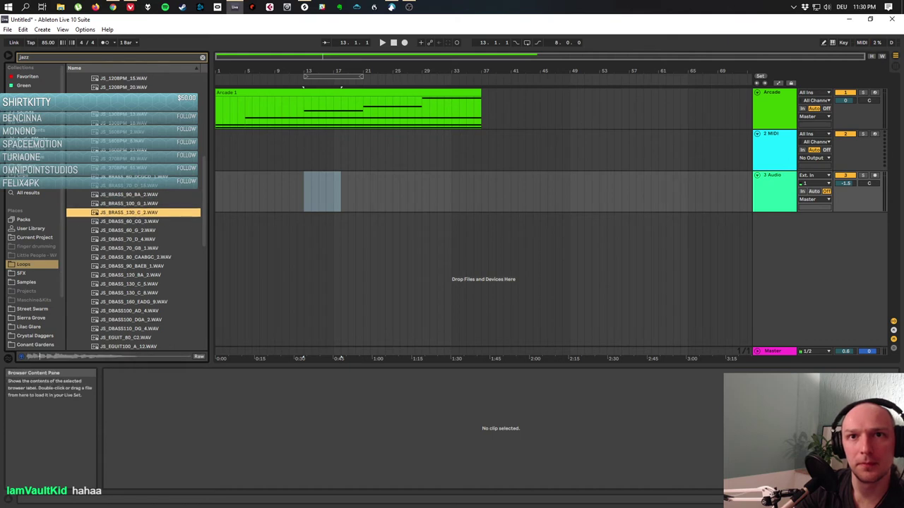
Audition the JS_DBASS double bass loops one after another, down to JS_DBASS110_DG_4, in the jazz search results.
{"action": "left_click", "coordinate": [134, 221]}
{"action": "left_click", "coordinate": [134, 230]}
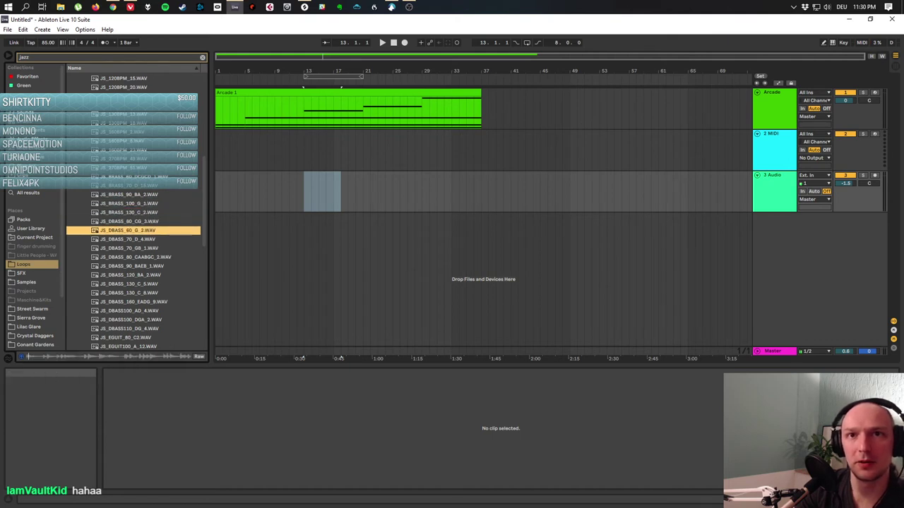
{"action": "left_click", "coordinate": [134, 240]}
{"action": "left_click", "coordinate": [134, 248]}
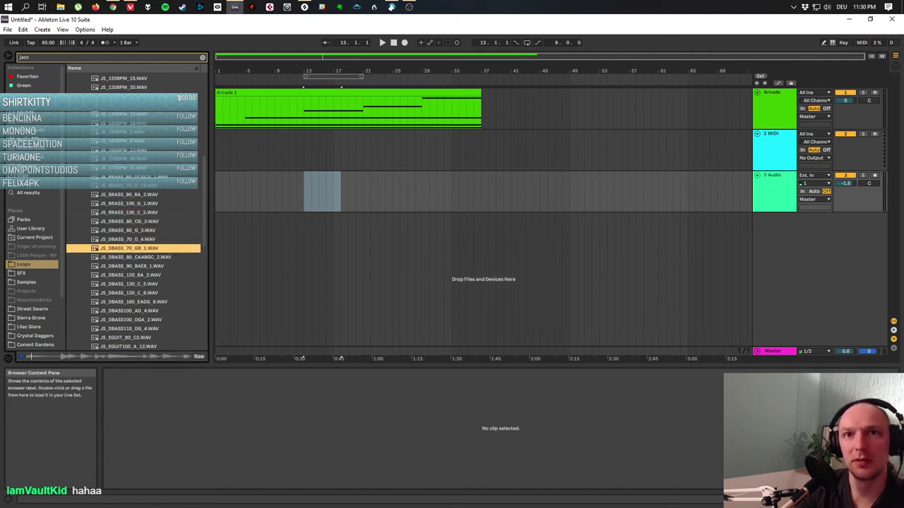
{"action": "left_click", "coordinate": [134, 257]}
{"action": "left_click", "coordinate": [135, 266]}
{"action": "left_click", "coordinate": [134, 275]}
{"action": "left_click", "coordinate": [135, 284]}
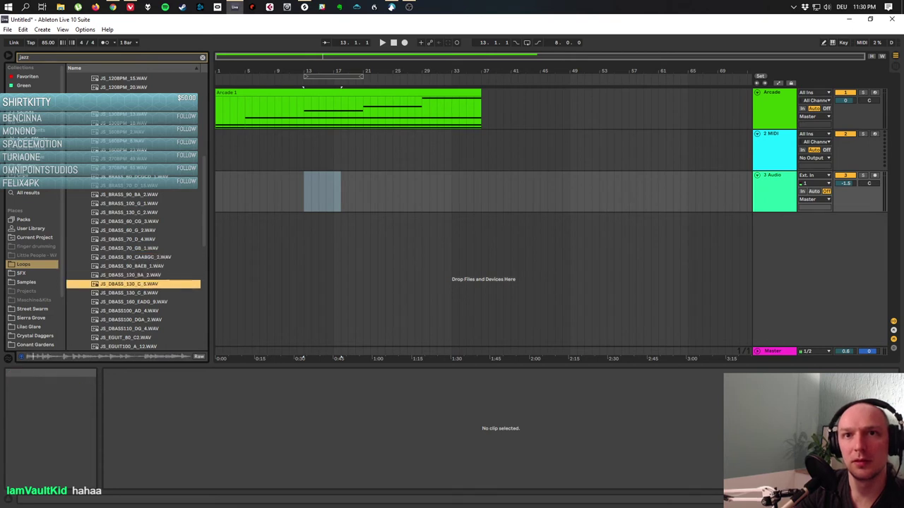
{"action": "left_click", "coordinate": [134, 293]}
{"action": "scroll", "coordinate": [134, 212], "scroll_direction": "down", "scroll_amount": 1}
{"action": "scroll", "coordinate": [134, 212], "scroll_direction": "down", "scroll_amount": 1}
{"action": "left_click", "coordinate": [134, 265]}
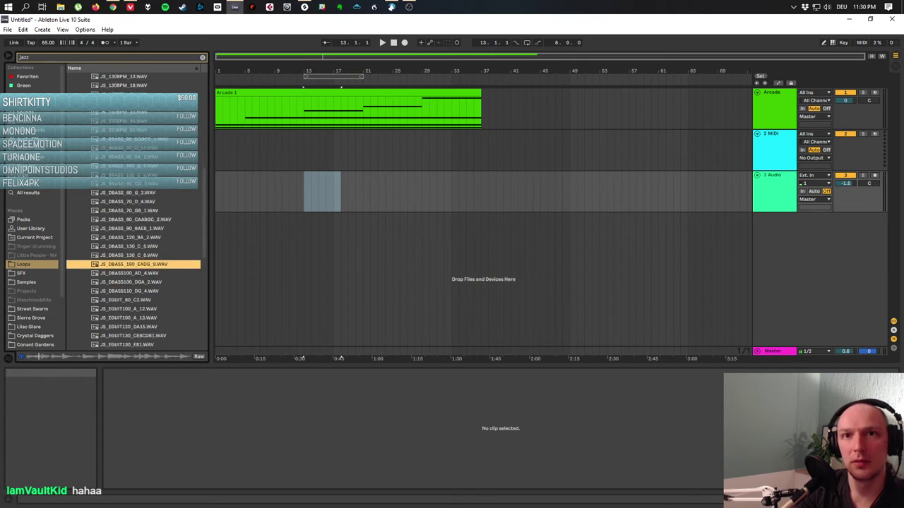
{"action": "left_click", "coordinate": [134, 273]}
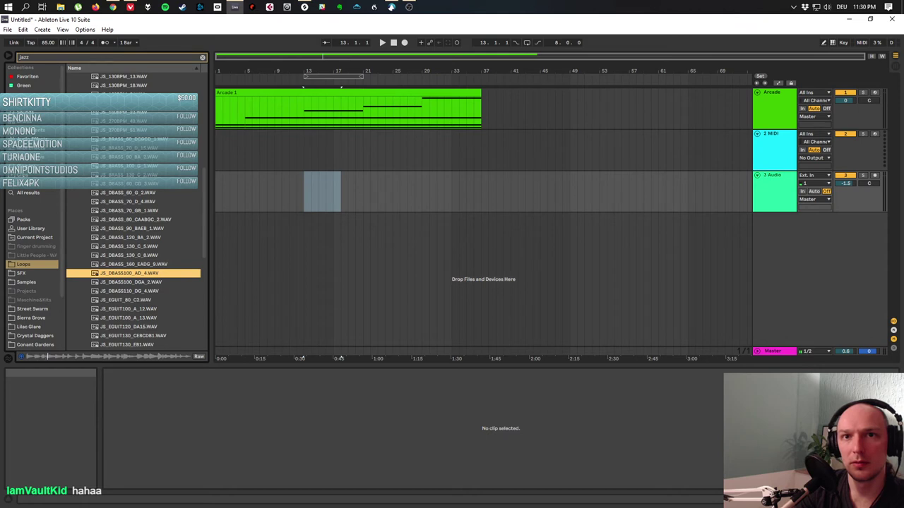
{"action": "left_click", "coordinate": [134, 282]}
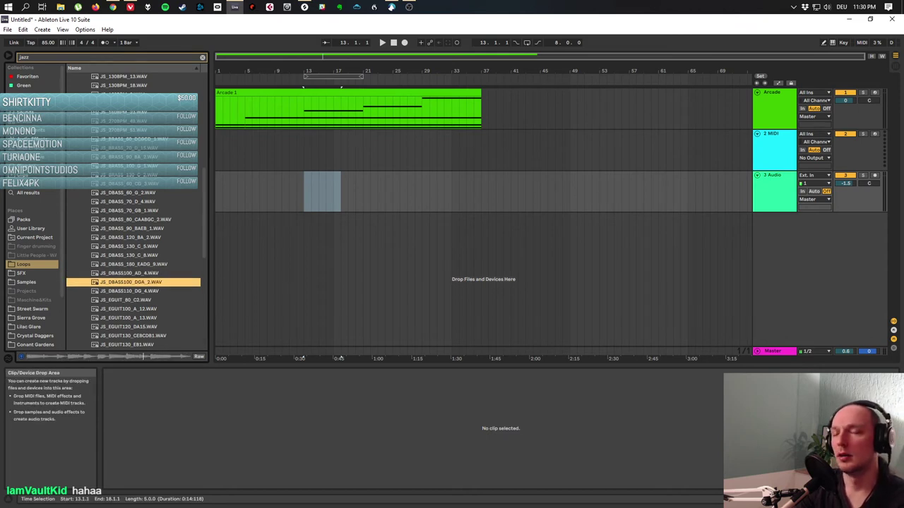
{"action": "left_click", "coordinate": [130, 291]}
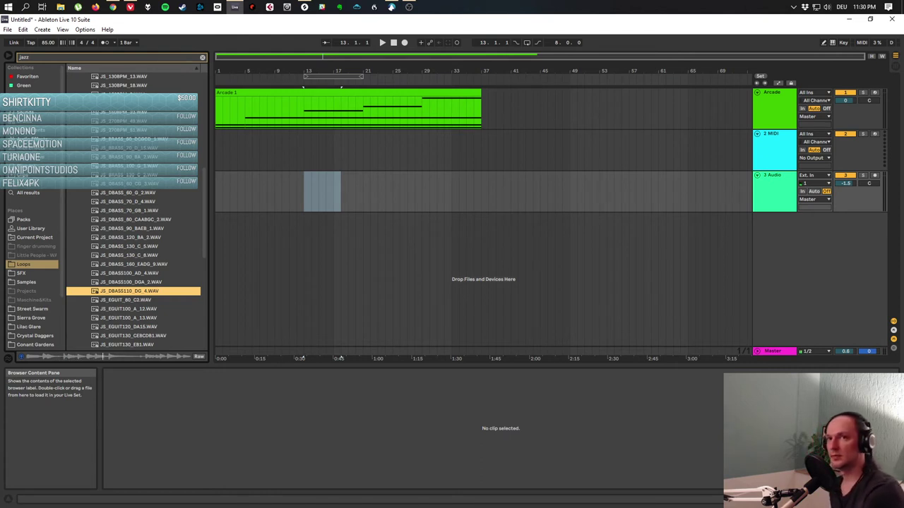
Audition the first JS_EGUIT electric guitar loops, ending on JS_EGUIT100_A_13.
{"action": "key", "text": "Down"}
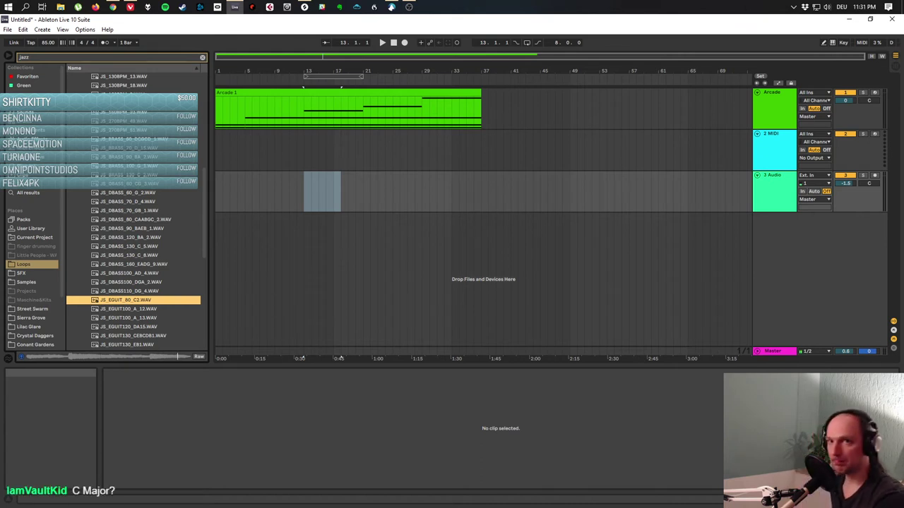
{"action": "left_click", "coordinate": [127, 308]}
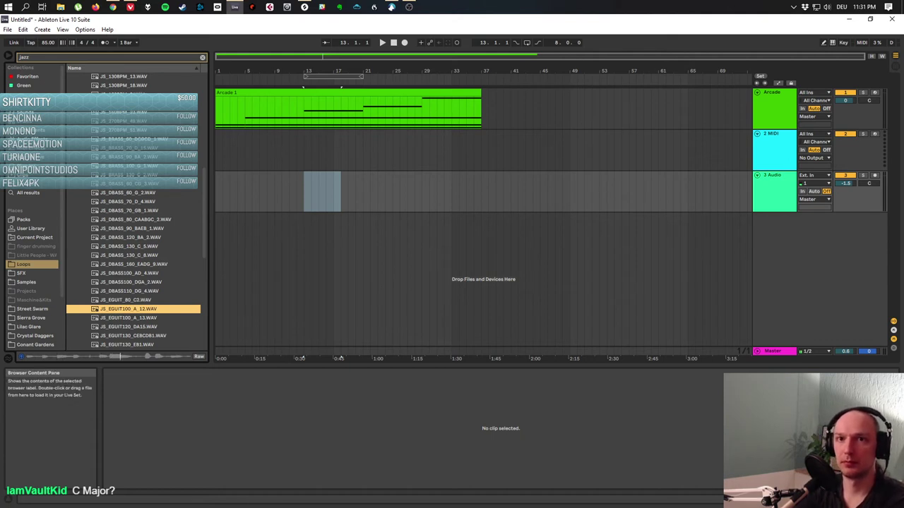
{"action": "left_click", "coordinate": [127, 318]}
{"action": "scroll", "coordinate": [136, 212], "scroll_direction": "down", "scroll_amount": 1}
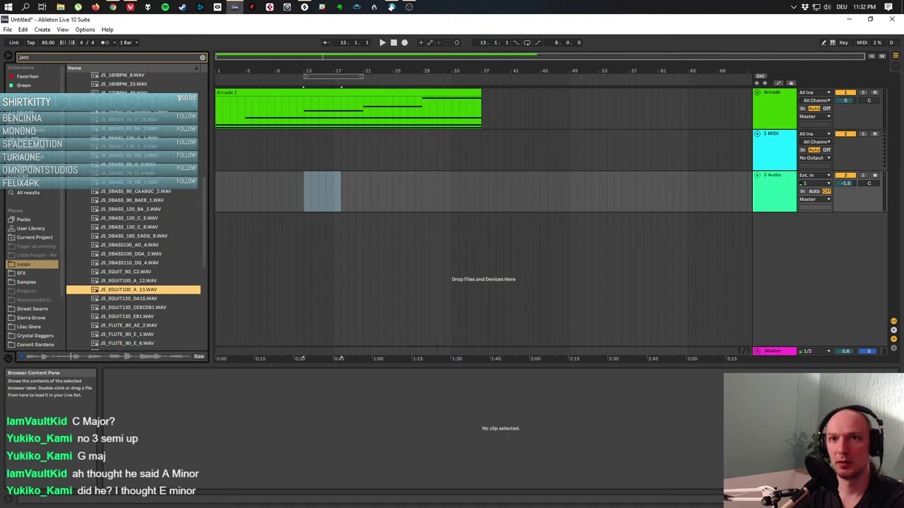
Try JS_EGUIT100_A_13 at bar 13 of the audio track, transposed 3 semitones up, play it with the Arcade clip, and undo the placement.
{"action": "left_click_drag", "start_coordinate": [341, 357], "coordinate": [319, 358]}
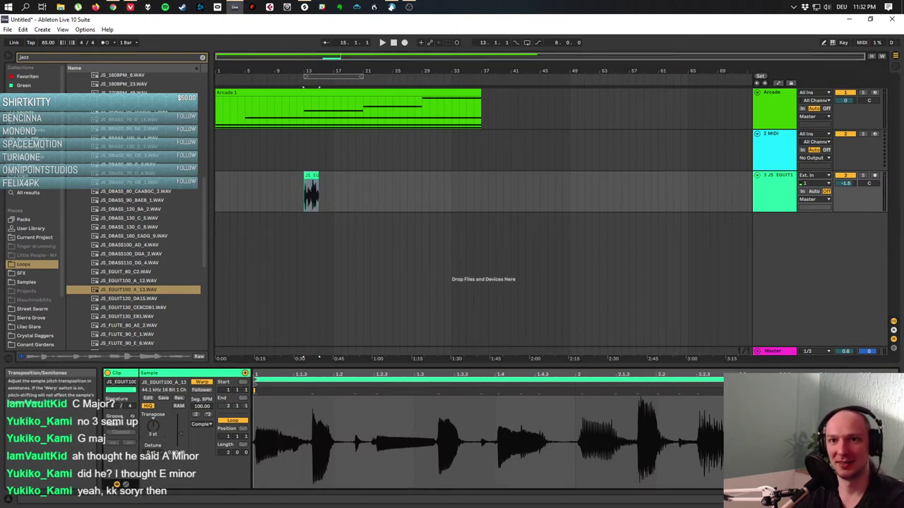
{"action": "key", "text": "space"}
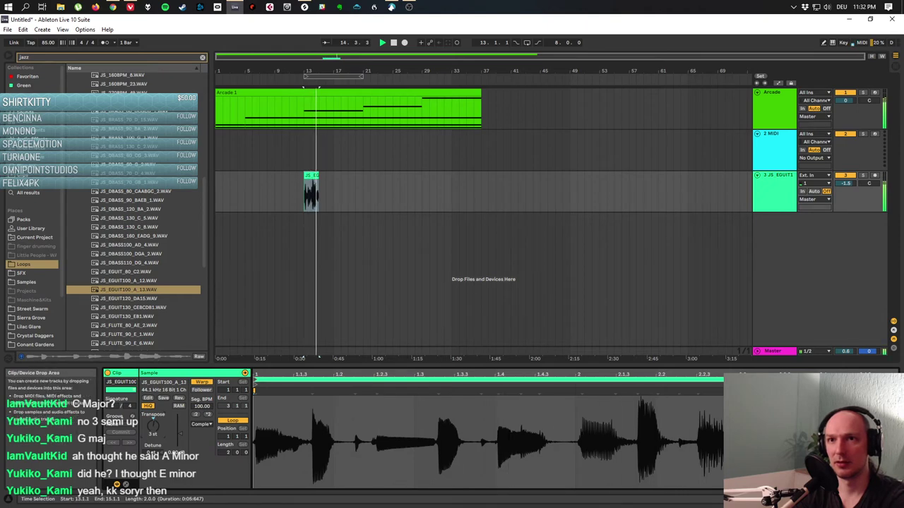
{"action": "key", "text": "space"}
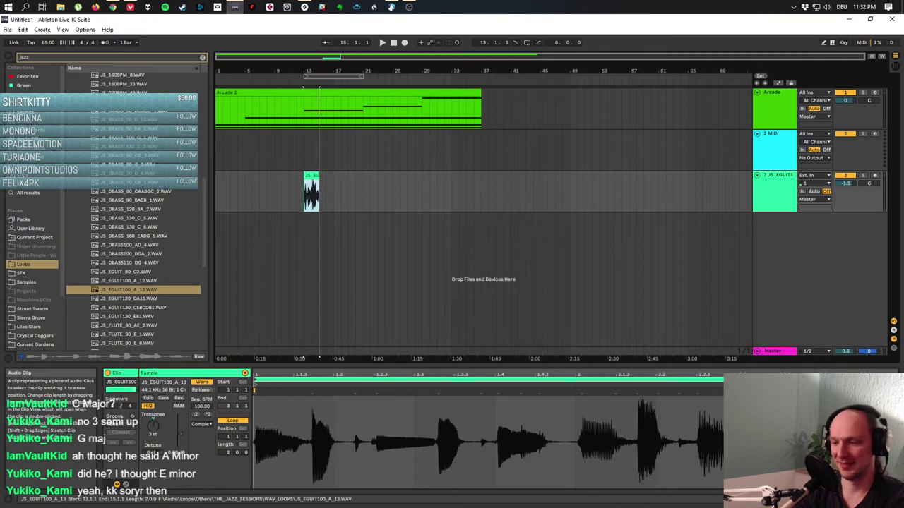
{"action": "key", "text": "ctrl+z"}
Audition the remaining electric guitar loops and place JS_EGUIT120_DA15 at bar 13 of the audio track.
{"action": "left_click", "coordinate": [127, 299]}
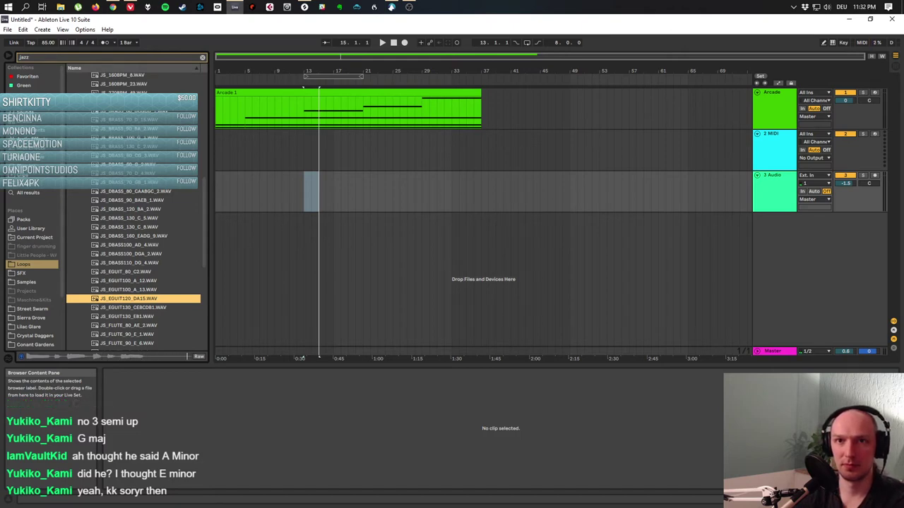
{"action": "left_click", "coordinate": [127, 308]}
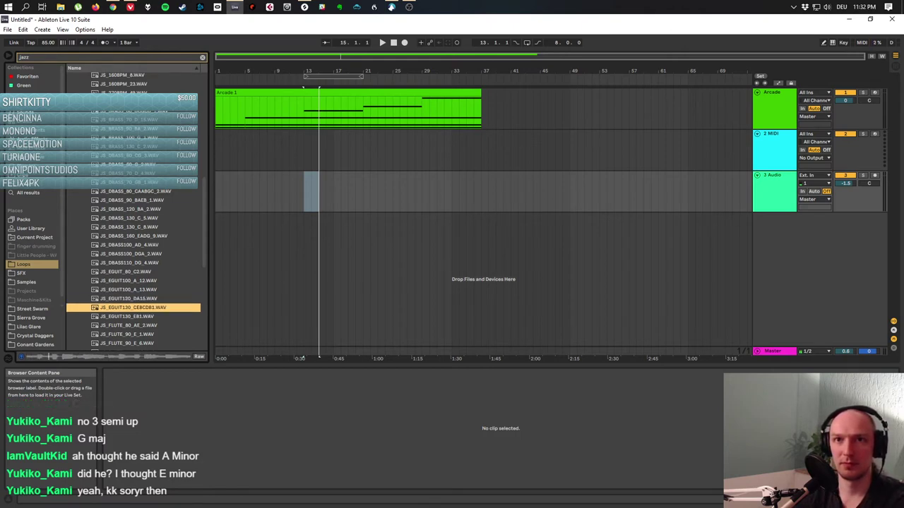
{"action": "left_click", "coordinate": [127, 317]}
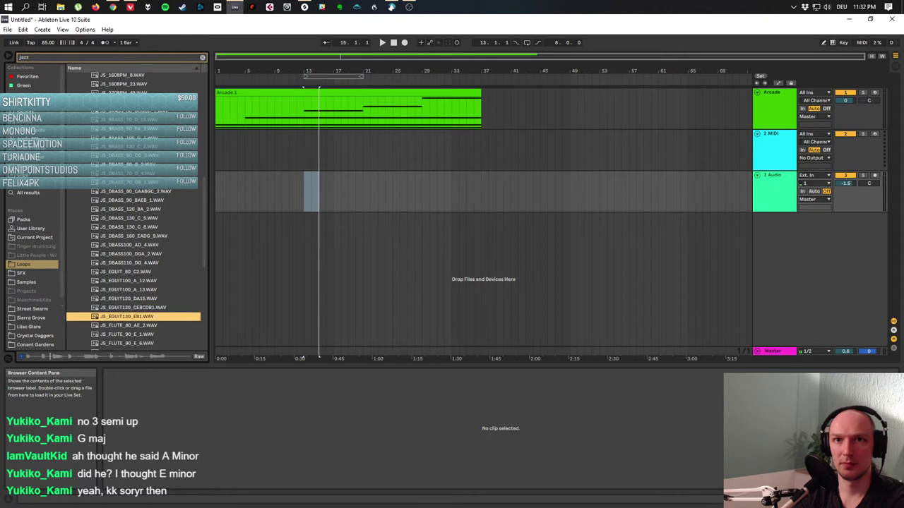
{"action": "left_click", "coordinate": [127, 299]}
{"action": "left_click_drag", "start_coordinate": [318, 177], "coordinate": [318, 177]}
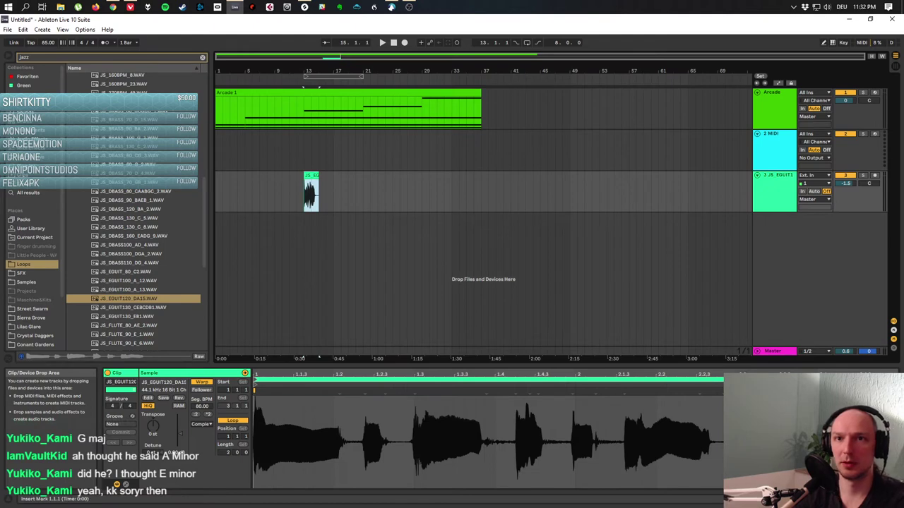
Play the guitar clip against the Arcade clip while adjusting its pitch, setting the transposition to -9 semitones.
{"action": "key", "text": "space"}
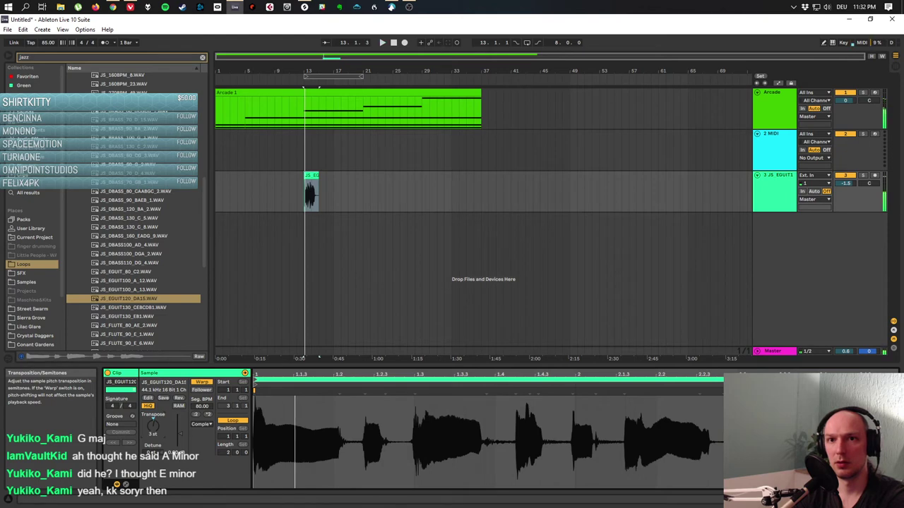
{"action": "key", "text": "Up"}
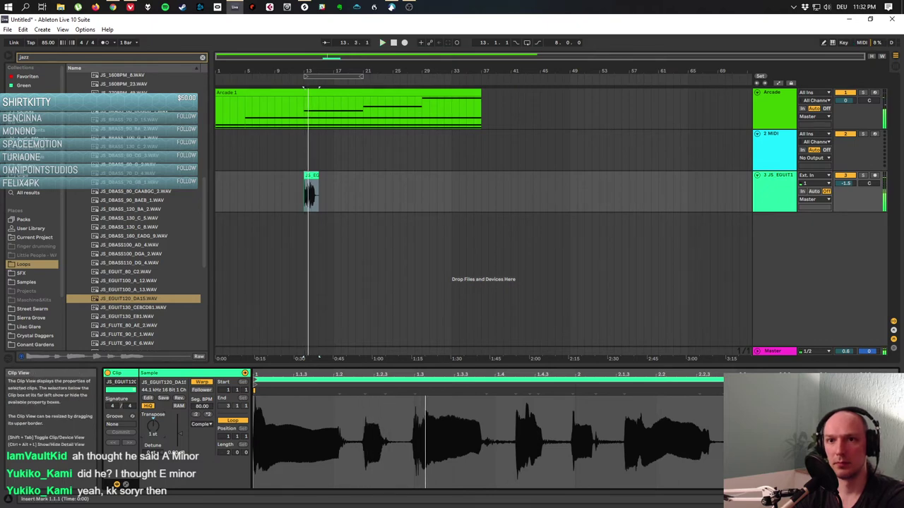
{"action": "left_click", "coordinate": [319, 358]}
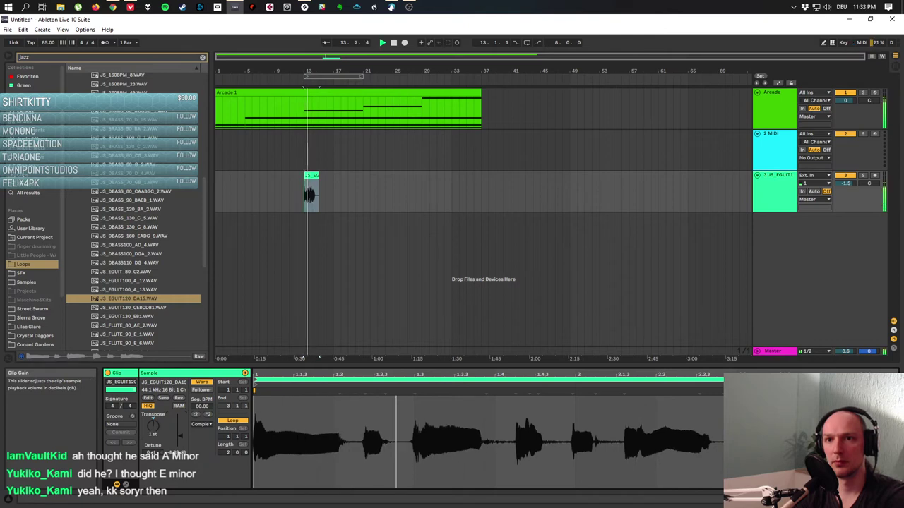
{"action": "left_click_drag", "start_coordinate": [152, 425], "coordinate": [153, 434]}
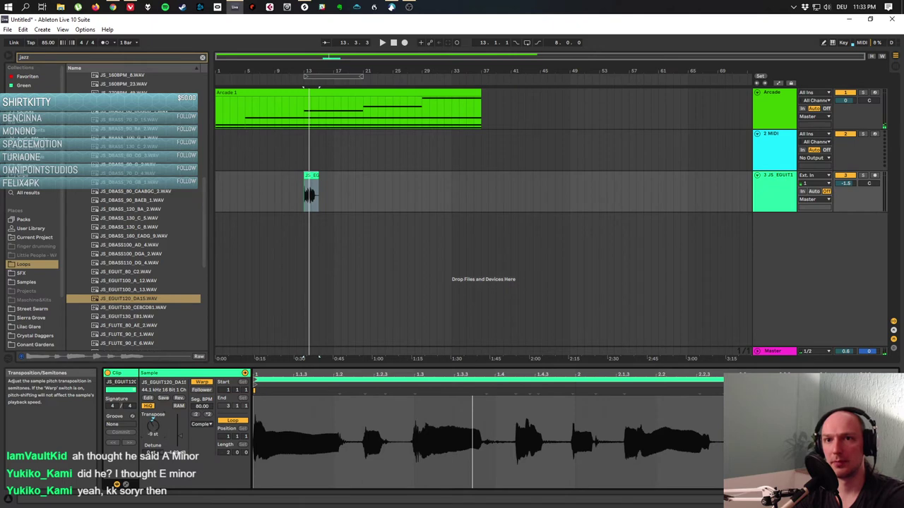
{"action": "key", "text": "space"}
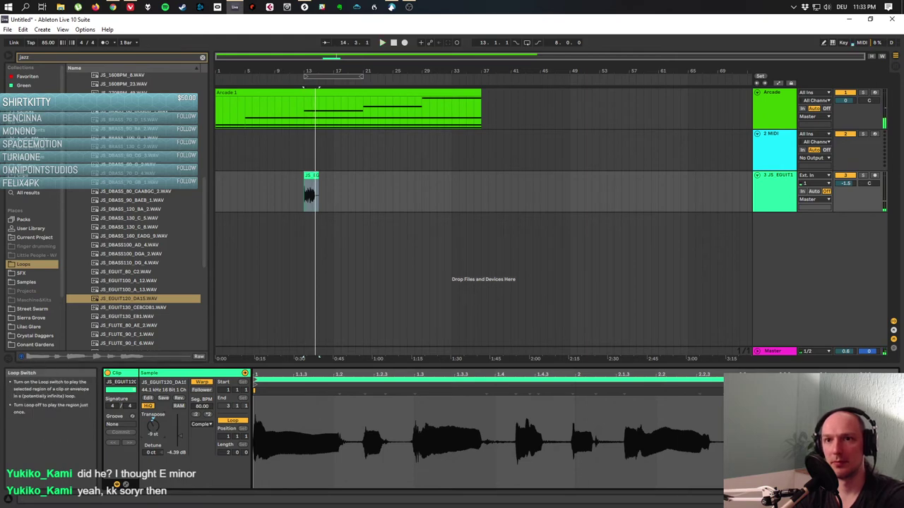
Set the guitar clip's gain to -3.41 dB and its warp mode to Texture, playing it back to check the sound.
{"action": "left_click_drag", "start_coordinate": [178, 434], "coordinate": [179, 427]}
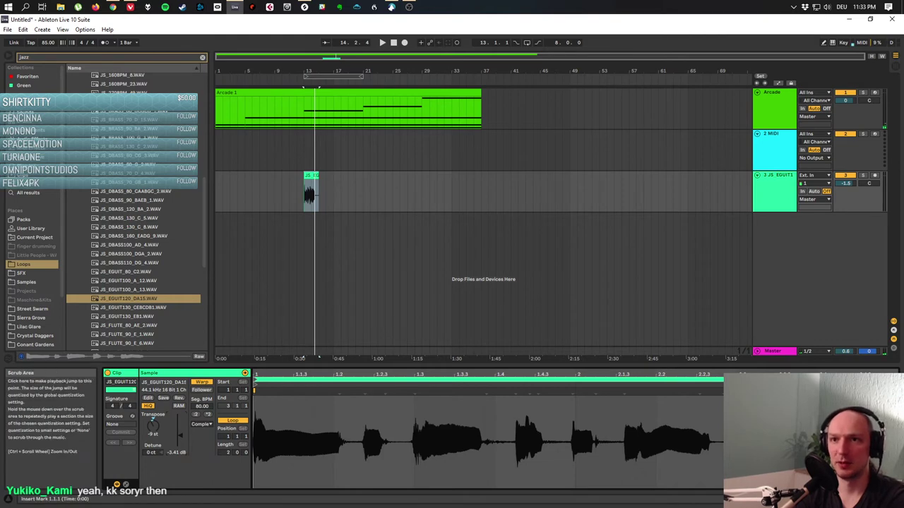
{"action": "left_click", "coordinate": [318, 358]}
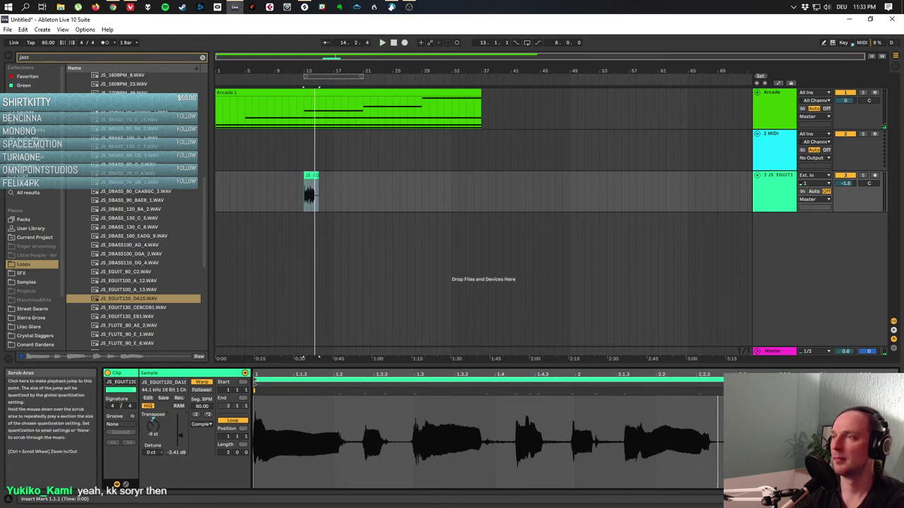
{"action": "left_click", "coordinate": [201, 424]}
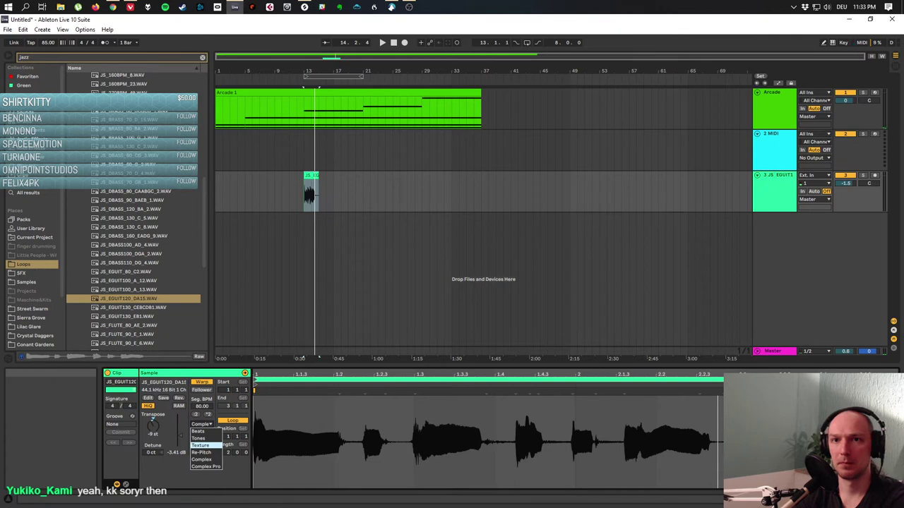
{"action": "left_click", "coordinate": [200, 445]}
{"action": "key", "text": "space"}
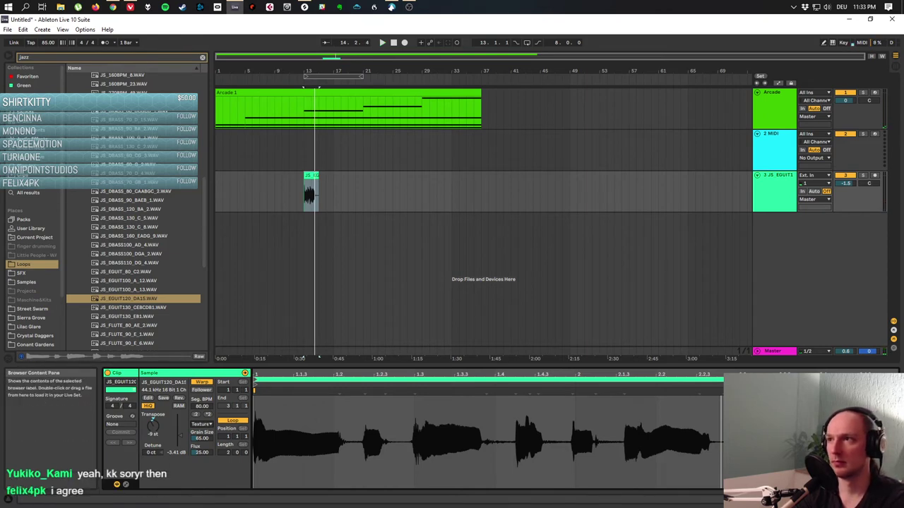
Audition the next guitar and flute loops, replace the guitar clip at bar 13 with JS_FLUTE_90_E_1, and play it with the Arcade clip.
{"action": "left_click", "coordinate": [134, 307]}
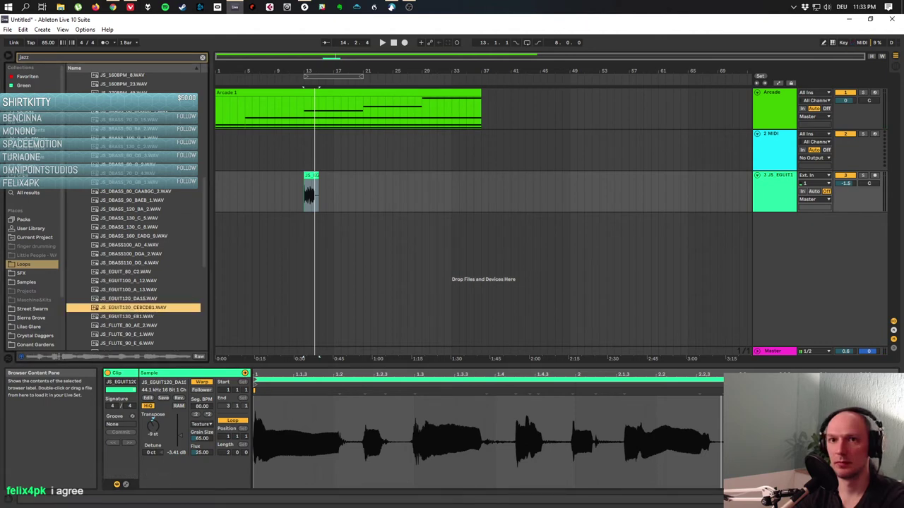
{"action": "left_click", "coordinate": [127, 316]}
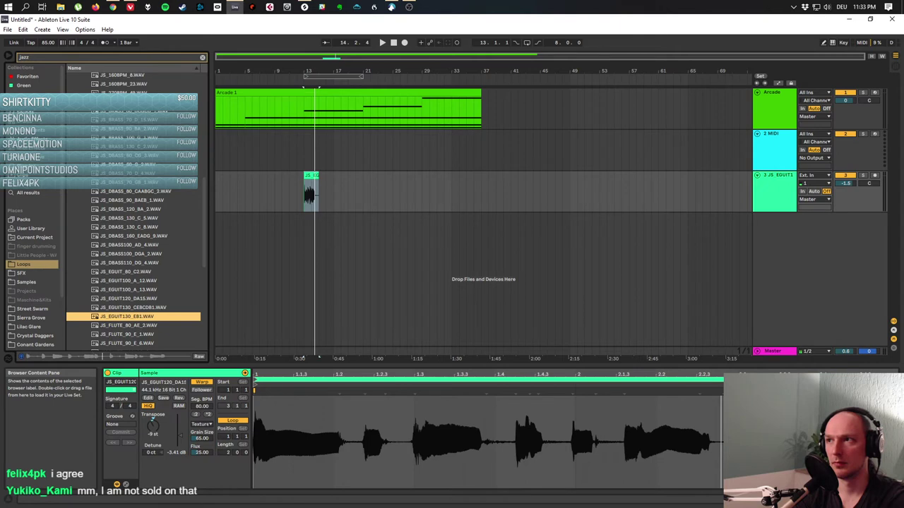
{"action": "key", "text": "Down"}
{"action": "scroll", "coordinate": [134, 268], "scroll_direction": "down", "scroll_amount": 2}
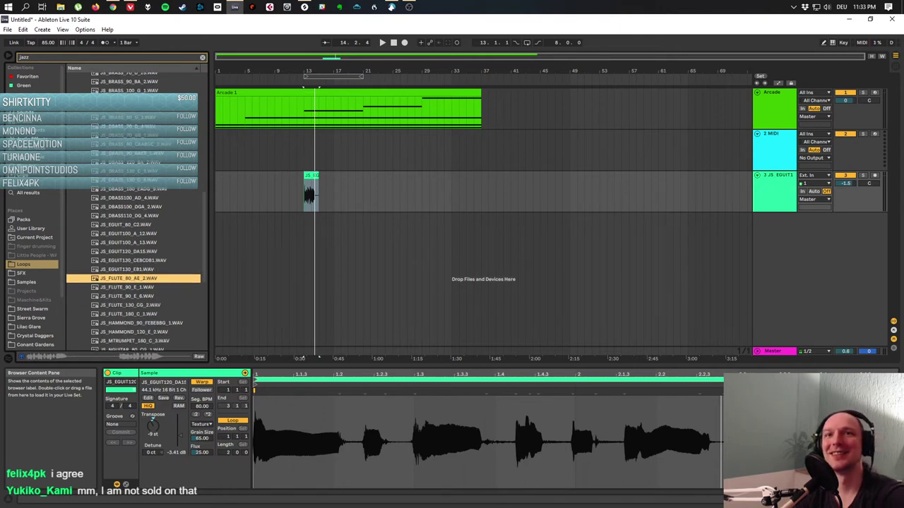
{"action": "key", "text": "Down"}
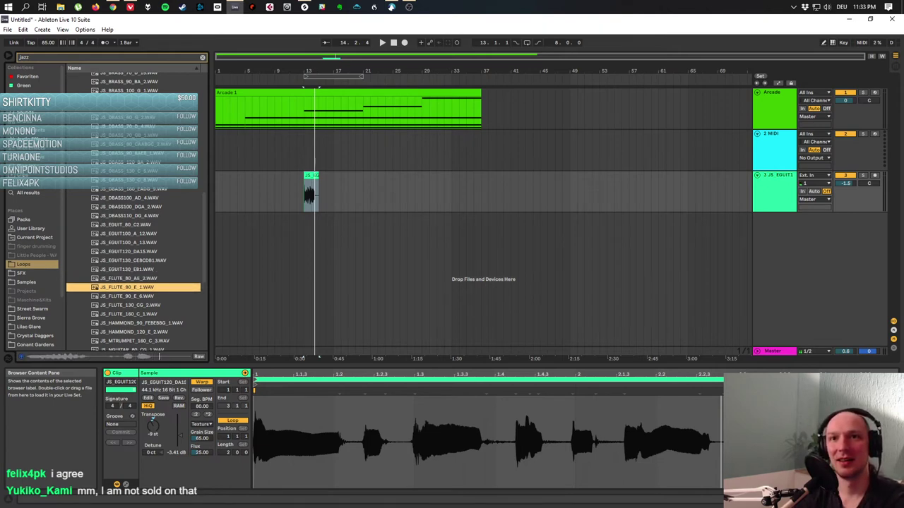
{"action": "mouse_move", "coordinate": [311, 191]}
{"action": "left_mouse_down"}
{"action": "mouse_move", "coordinate": [295, 191]}
{"action": "mouse_move", "coordinate": [323, 190]}
{"action": "mouse_move", "coordinate": [310, 191]}
{"action": "left_mouse_up"}
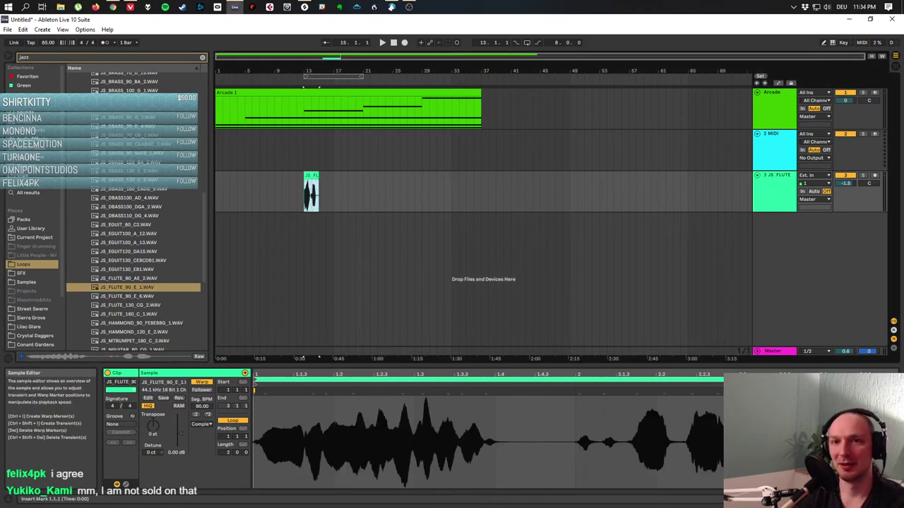
{"action": "key", "text": "space"}
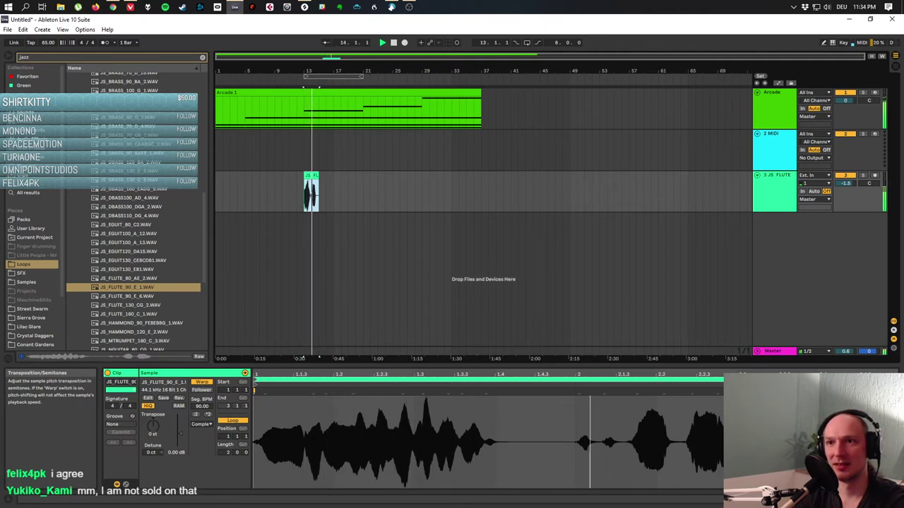
{"action": "key", "text": "space"}
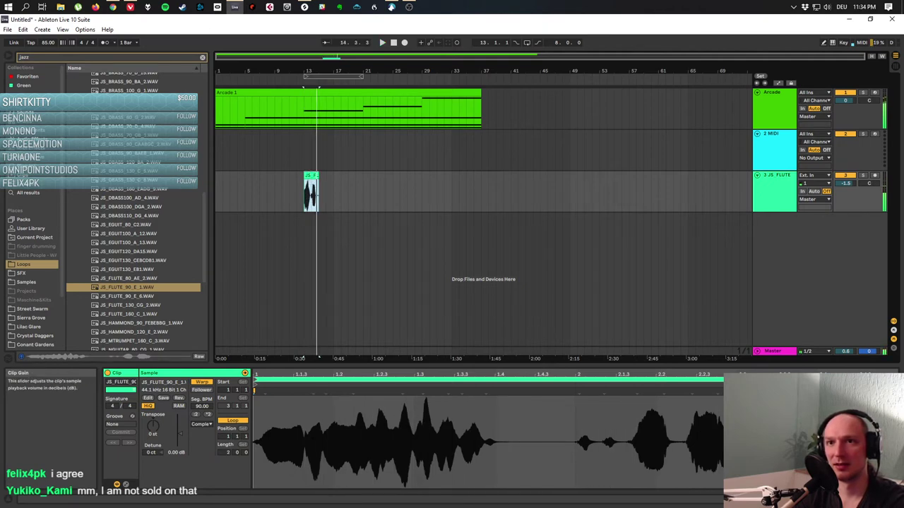
Clear the browser search, find Eventide's Blackhole reverb among the third-party plug-ins and load it on the JS_FLUTE track.
{"action": "left_click", "coordinate": [775, 188]}
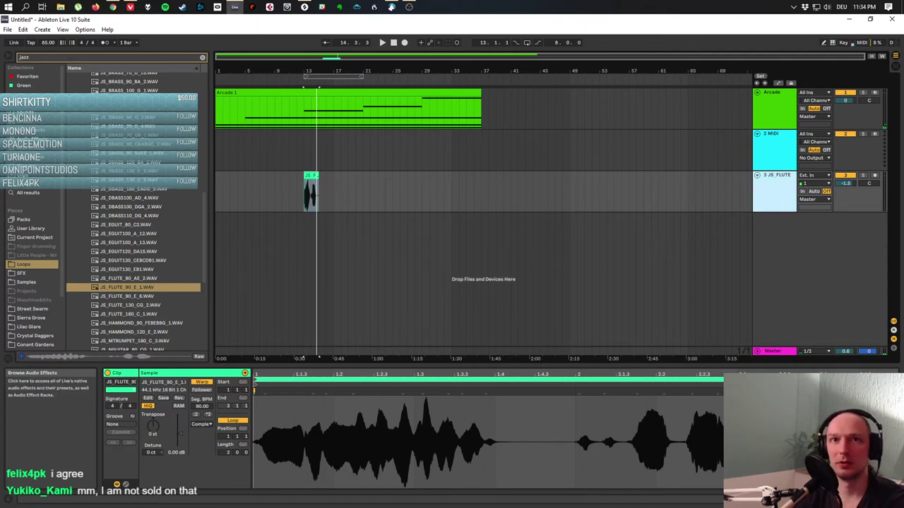
{"action": "left_click", "coordinate": [34, 237]}
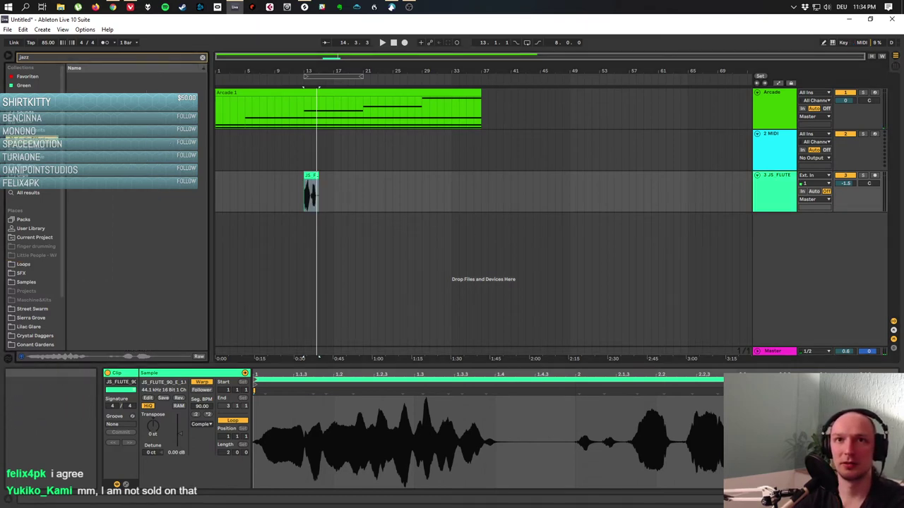
{"action": "left_click", "coordinate": [203, 56]}
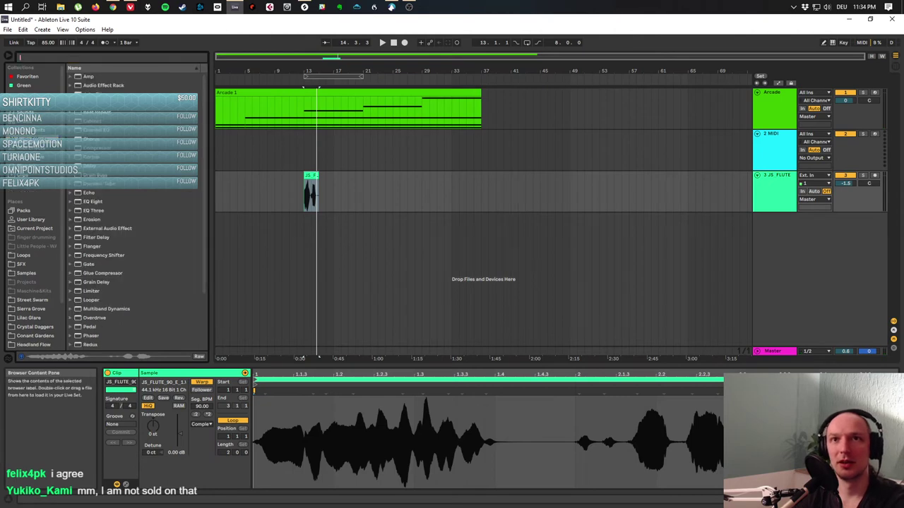
{"action": "scroll", "coordinate": [135, 268], "scroll_direction": "down", "scroll_amount": 1}
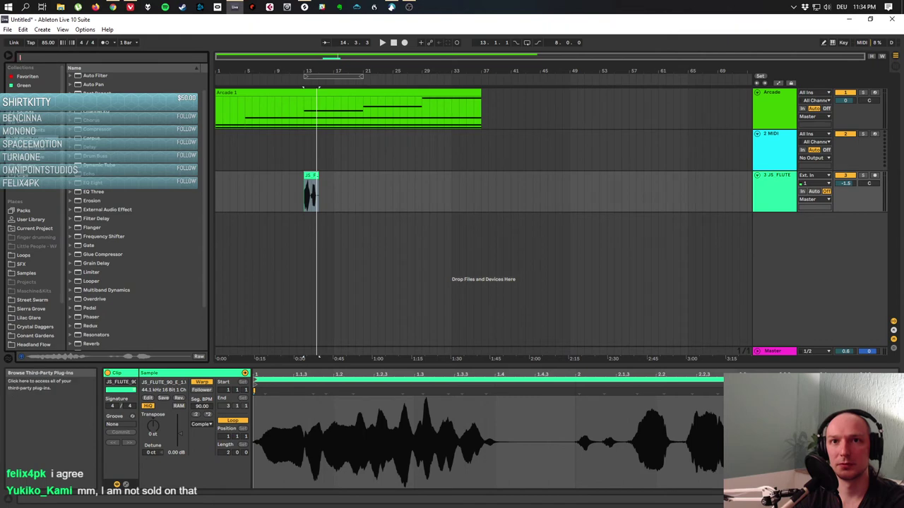
{"action": "left_click", "coordinate": [29, 167]}
{"action": "scroll", "coordinate": [135, 212], "scroll_direction": "up", "scroll_amount": 5}
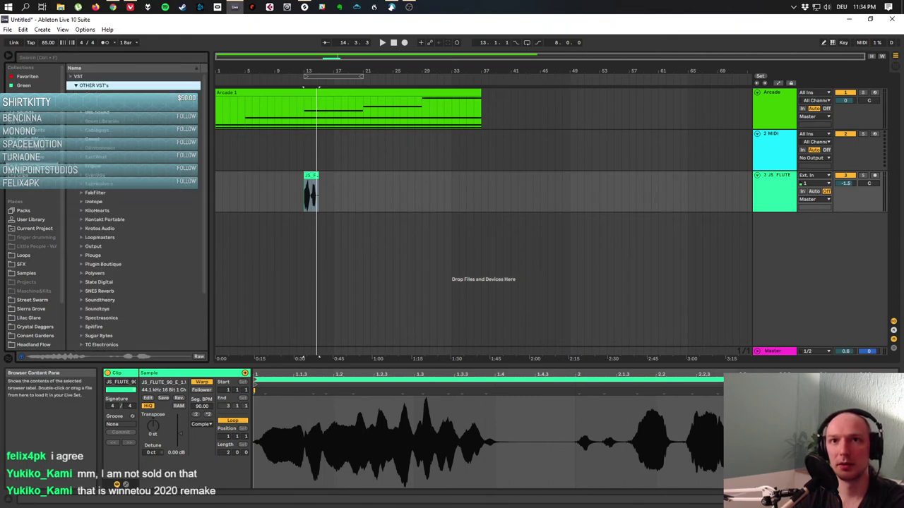
{"action": "left_click", "coordinate": [95, 175]}
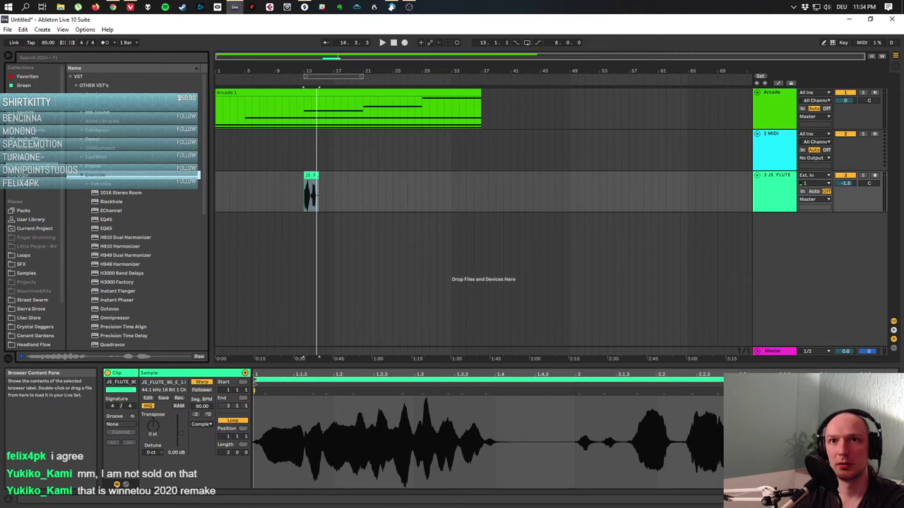
{"action": "left_click", "coordinate": [111, 201]}
{"action": "key", "text": "Return"}
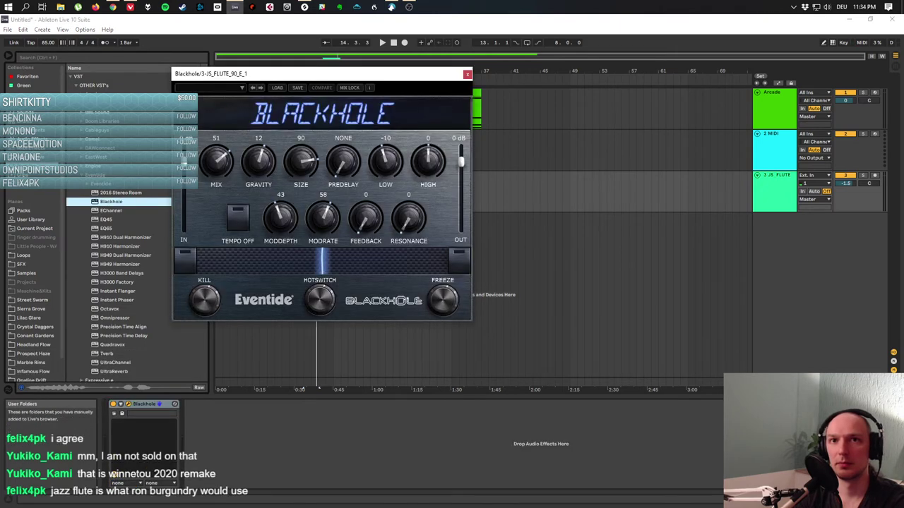
Move the Blackhole window off the clips and set its mix to 46 and output to -5 dB while playing the flute.
{"action": "left_click", "coordinate": [23, 255]}
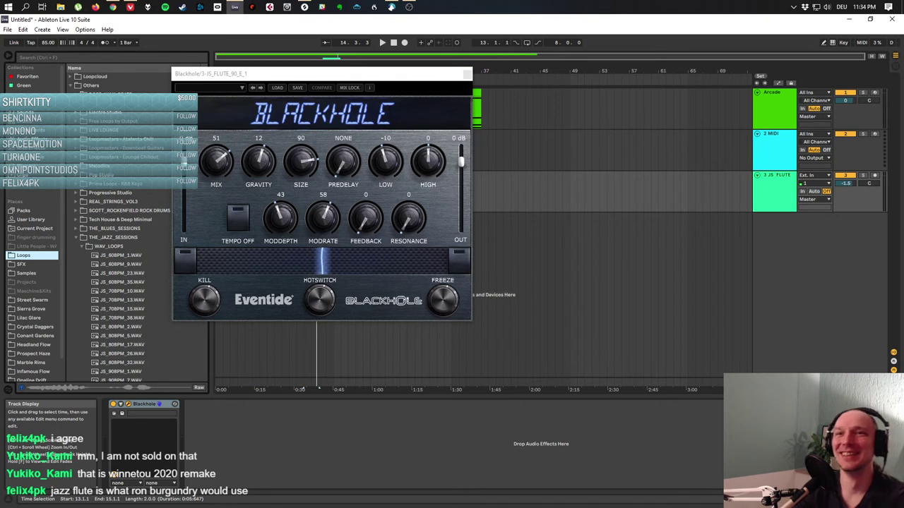
{"action": "key", "text": "space"}
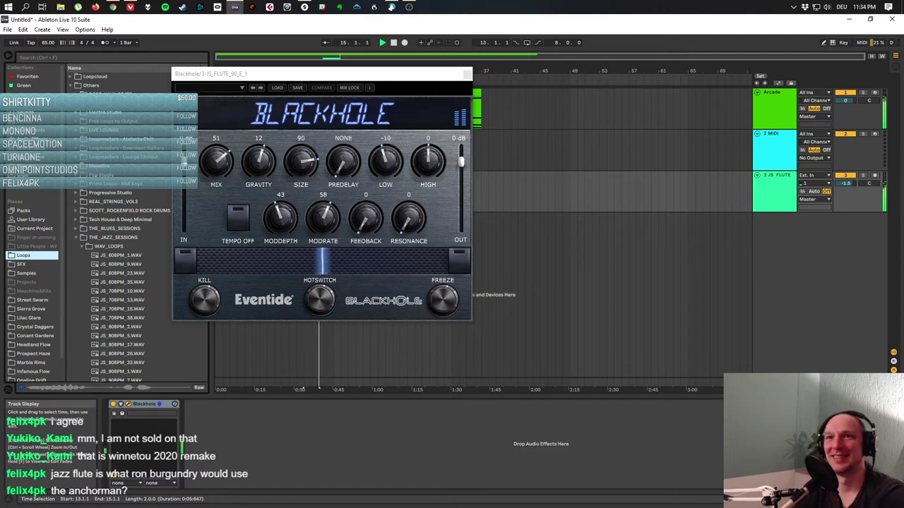
{"action": "left_click_drag", "start_coordinate": [318, 74], "coordinate": [650, 130]}
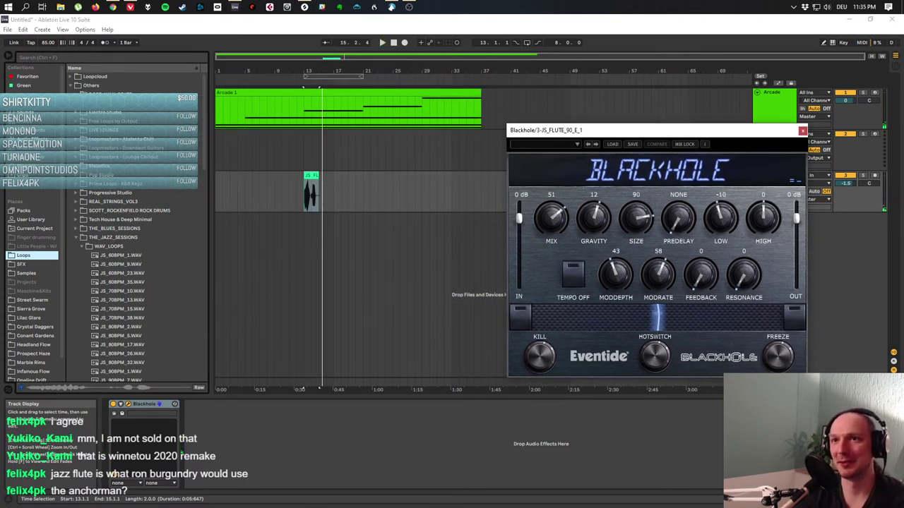
{"action": "left_click_drag", "start_coordinate": [551, 218], "coordinate": [551, 221]}
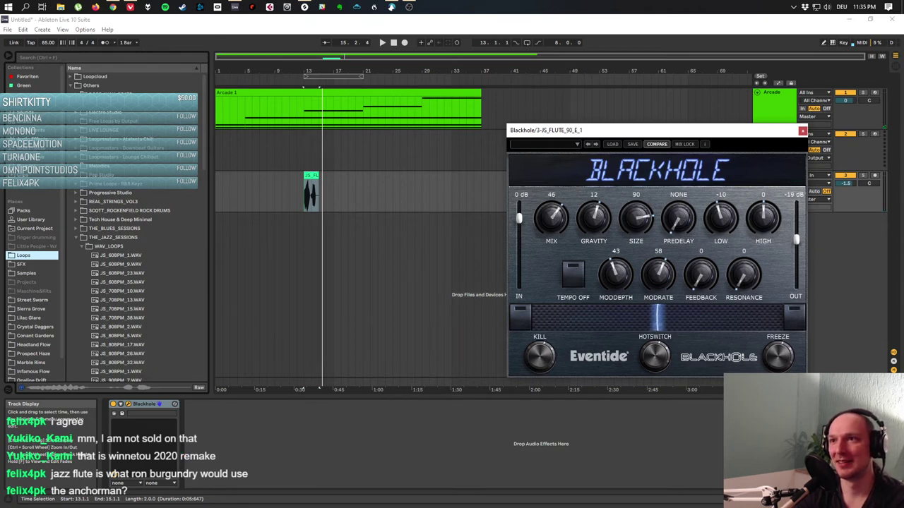
{"action": "key", "text": "space"}
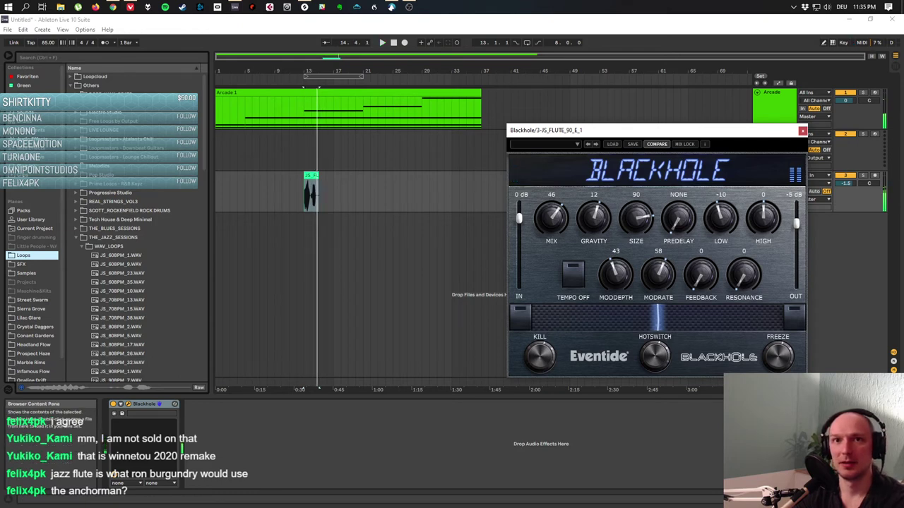
Search the Loops folder for "jazz", audition JS_FLUTE_90_E_6 and place it directly after the first flute clip at bar 15.
{"action": "key", "text": "ctrl+f"}
{"action": "type", "text": "ja"}
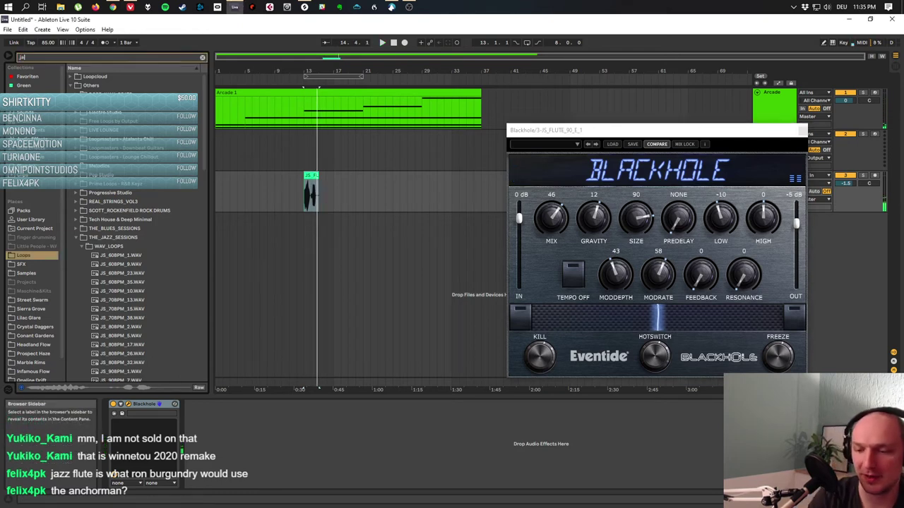
{"action": "type", "text": "zz"}
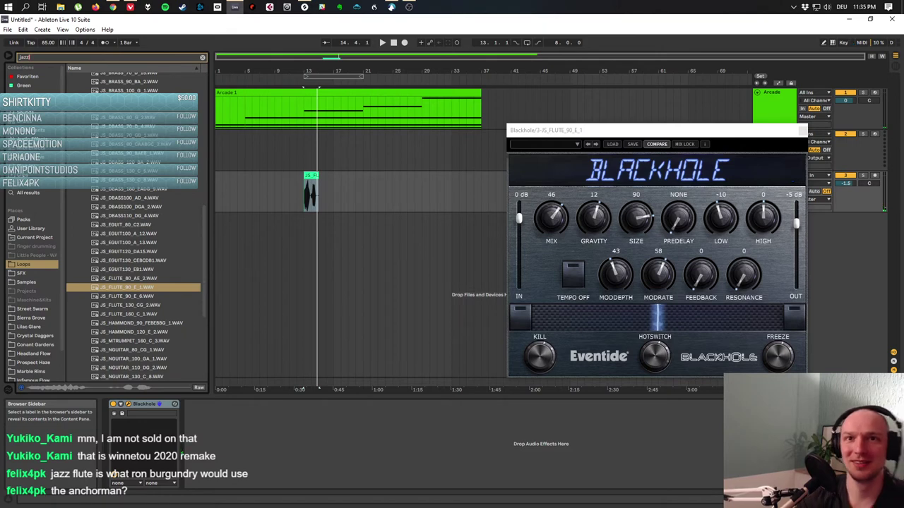
{"action": "left_click", "coordinate": [127, 296]}
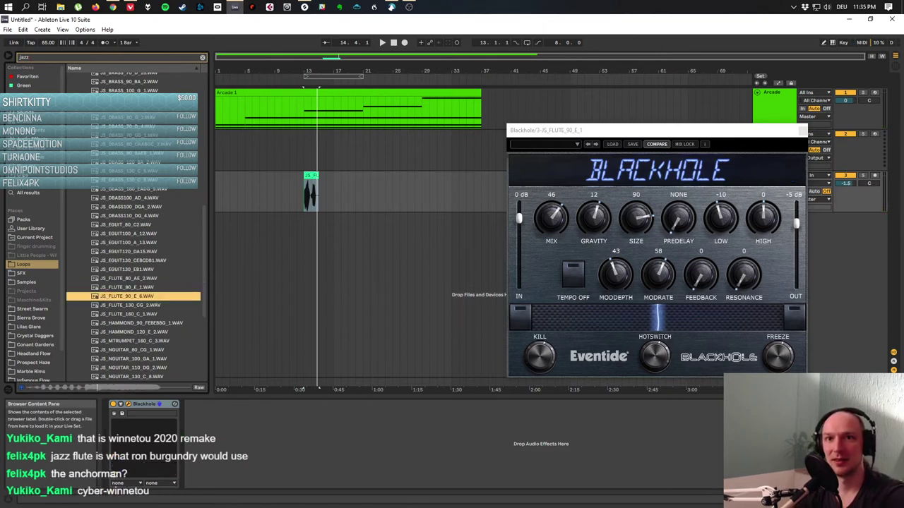
{"action": "left_click_drag", "start_coordinate": [318, 191], "coordinate": [332, 190]}
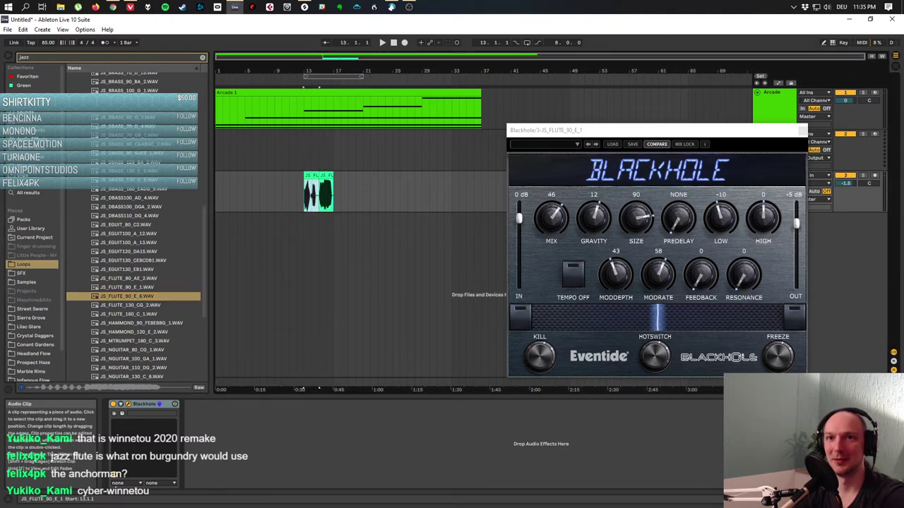
{"action": "double_click", "coordinate": [326, 190]}
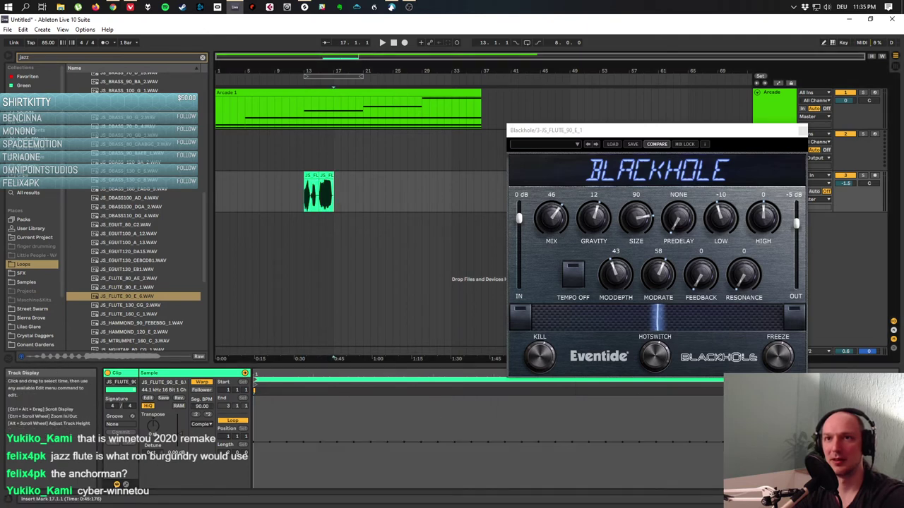
Play the two flute clips together with the Arcade clip and set the second flute clip's gain to -0.86 dB.
{"action": "key", "text": "space"}
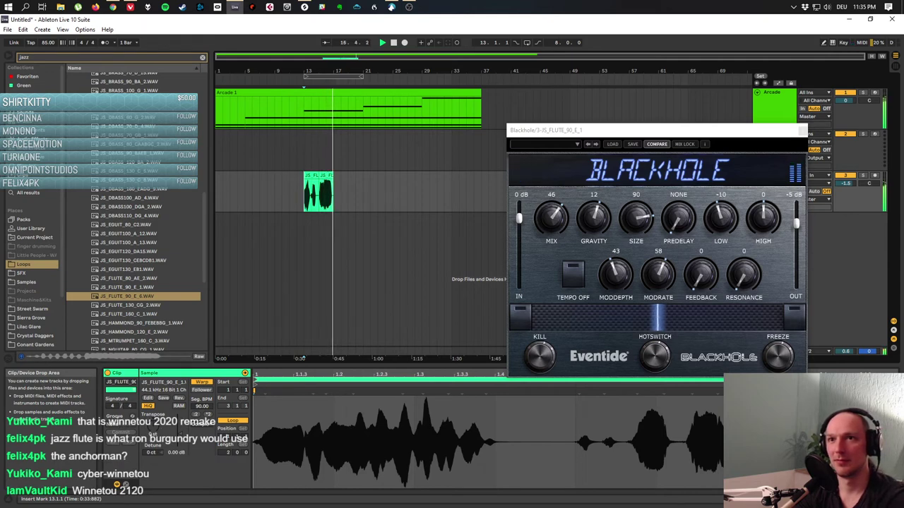
{"action": "left_click", "coordinate": [318, 358]}
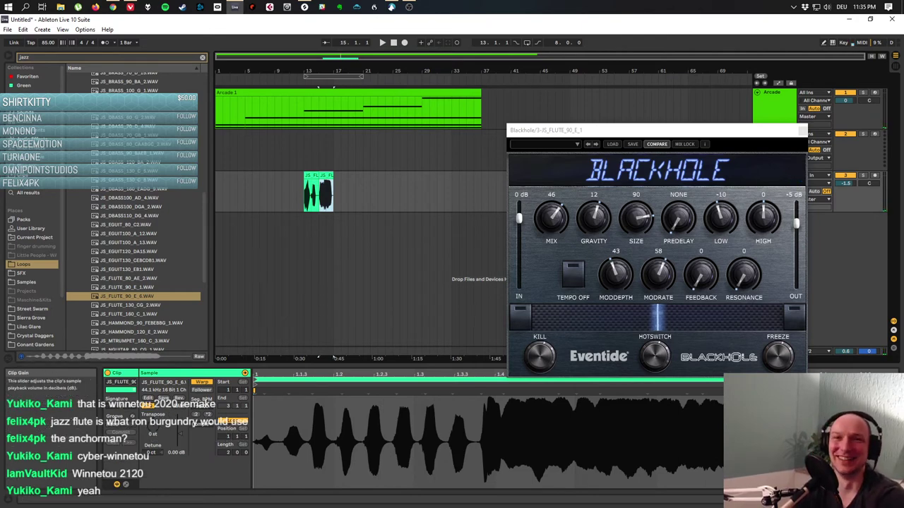
{"action": "left_click_drag", "start_coordinate": [176, 431], "coordinate": [176, 435]}
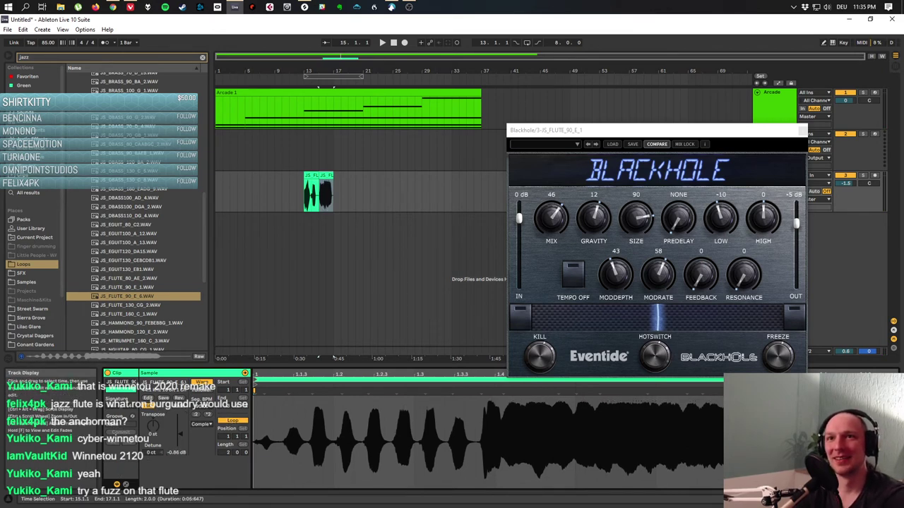
While playing from bar 13, set Blackhole's mix to 41, gravity 8, size 104, predelay 37 ms, high -5, resonance 18 and output -7 dB.
{"action": "left_click", "coordinate": [303, 358]}
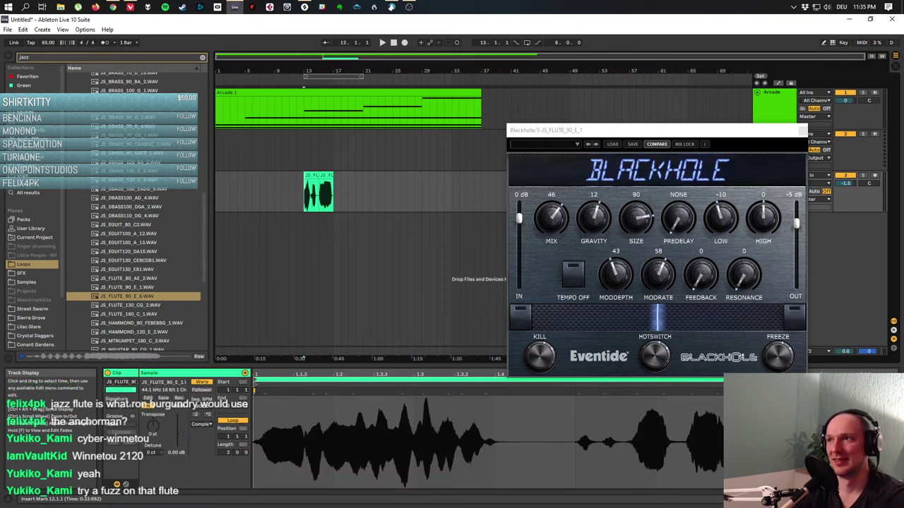
{"action": "key", "text": "space"}
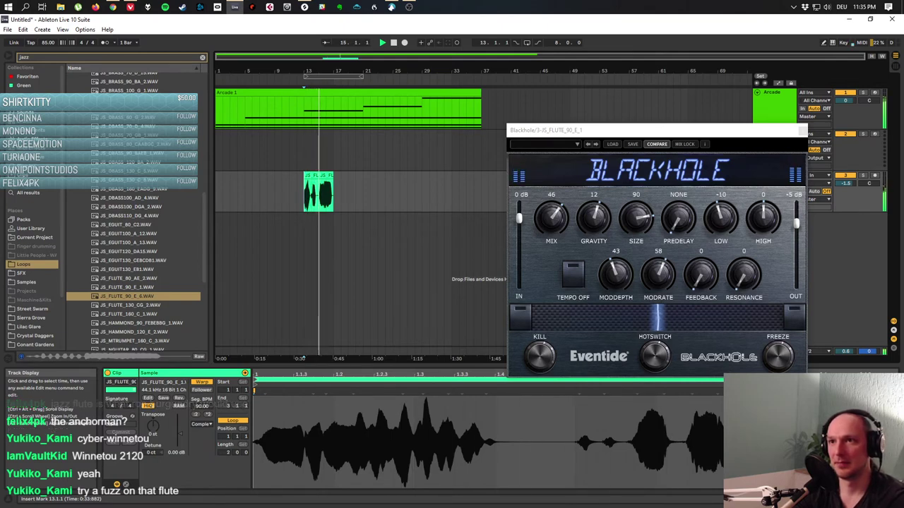
{"action": "left_click_drag", "start_coordinate": [744, 274], "coordinate": [744, 266]}
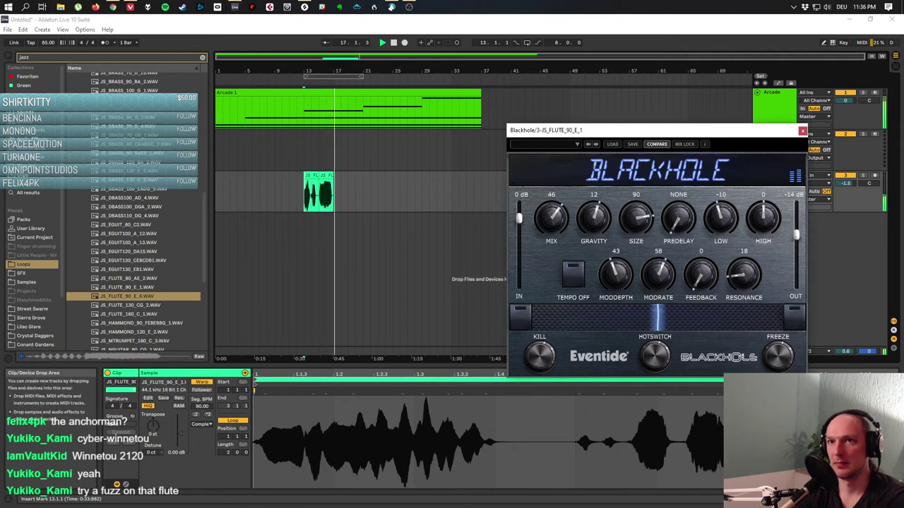
{"action": "key", "text": "space"}
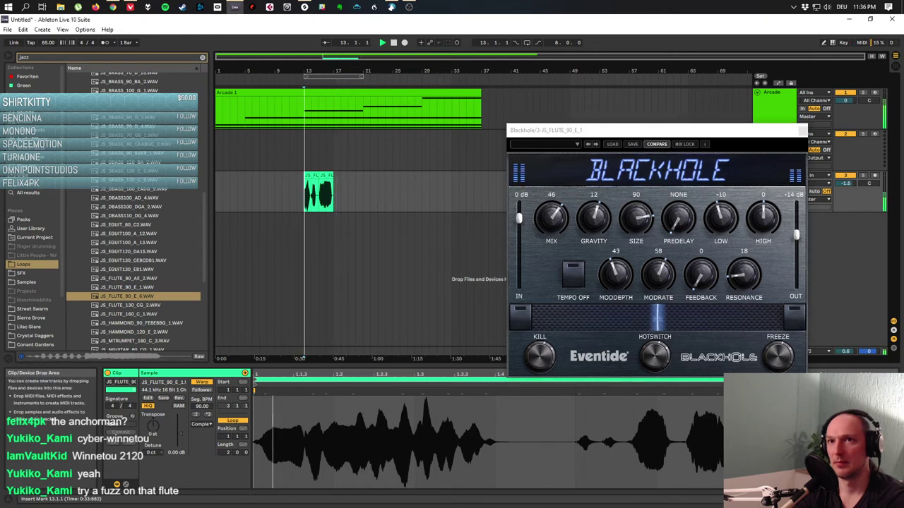
{"action": "key", "text": "space"}
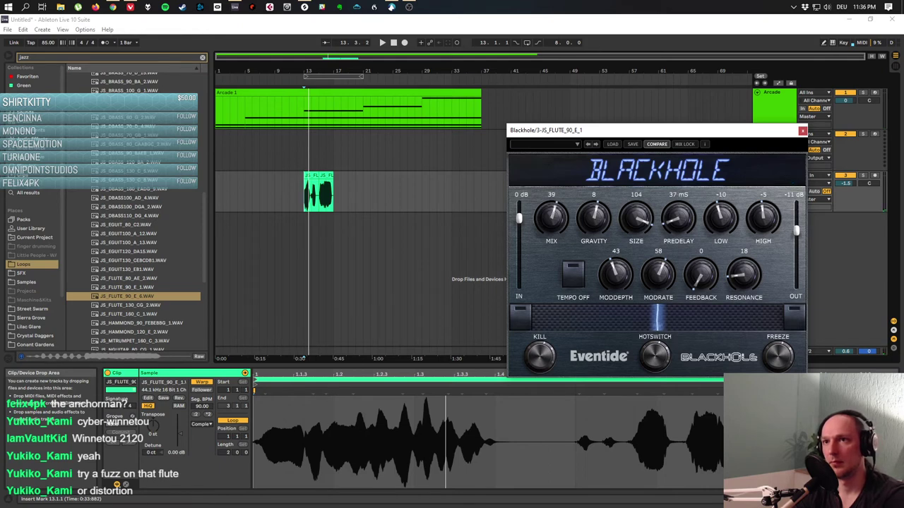
{"action": "key", "text": "space"}
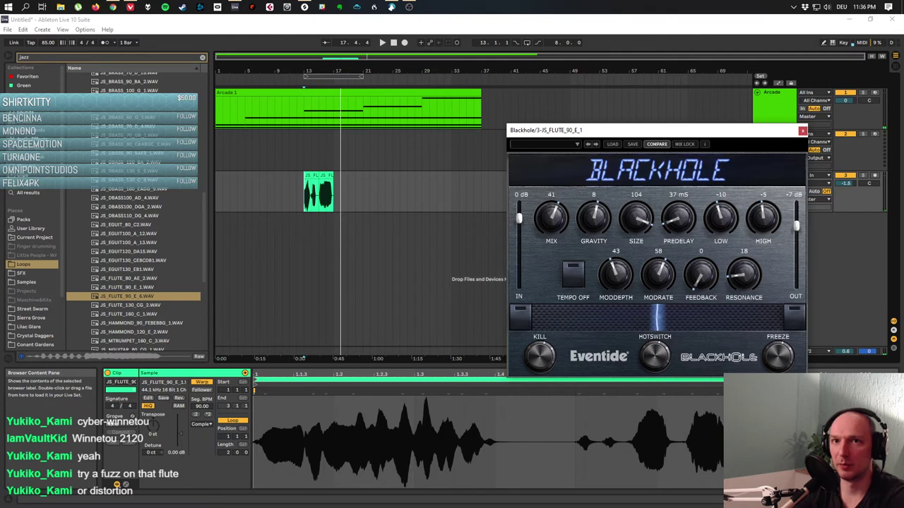
Audition JS_FLUTE_130_CG_2, place it at bar 17 after the other flute clips, and play the sequence from bar 13.
{"action": "left_click", "coordinate": [127, 304]}
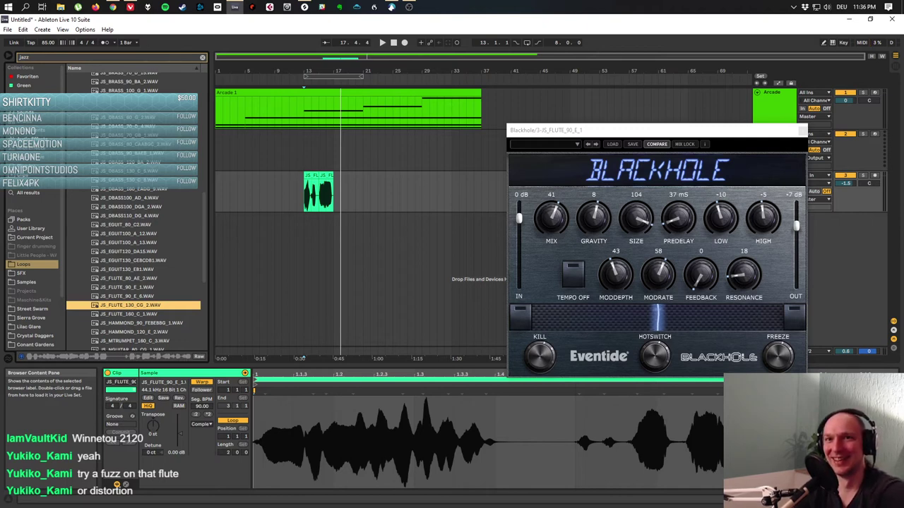
{"action": "left_click_drag", "start_coordinate": [127, 305], "coordinate": [339, 191]}
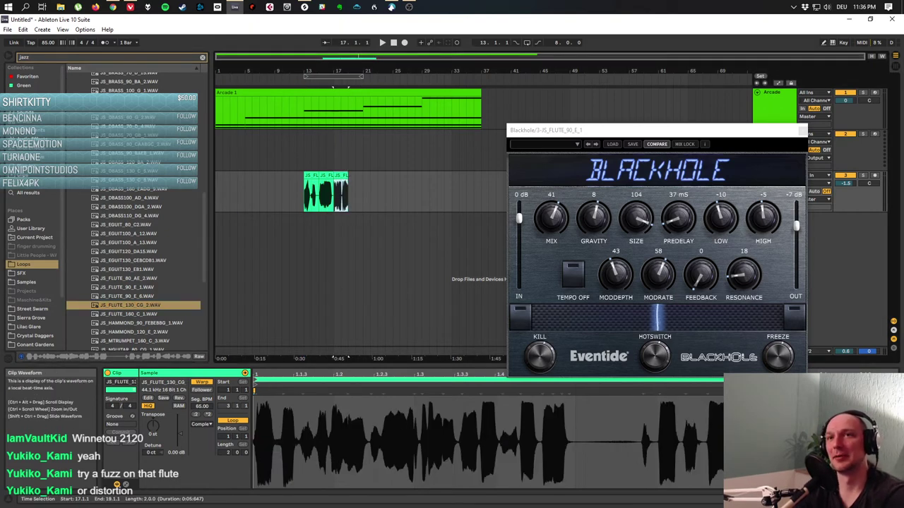
{"action": "key", "text": "space"}
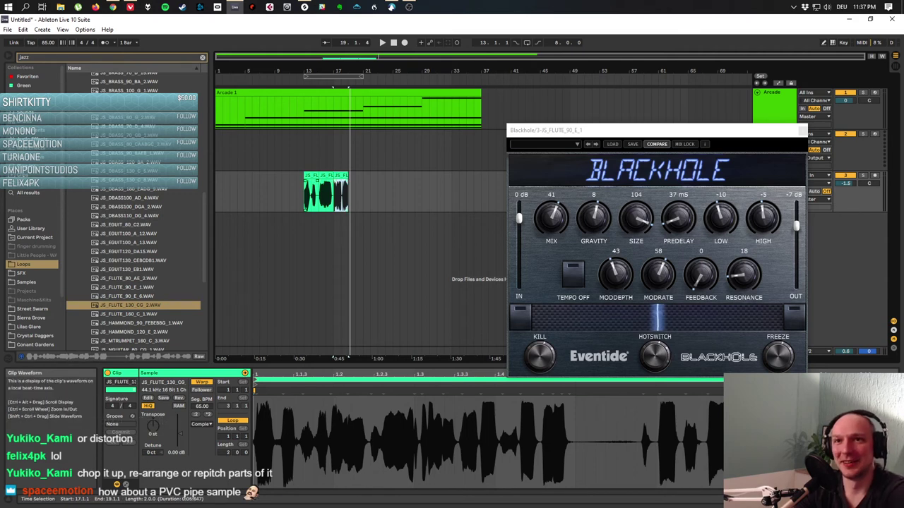
{"action": "left_click", "coordinate": [314, 174]}
{"action": "key", "text": "space"}
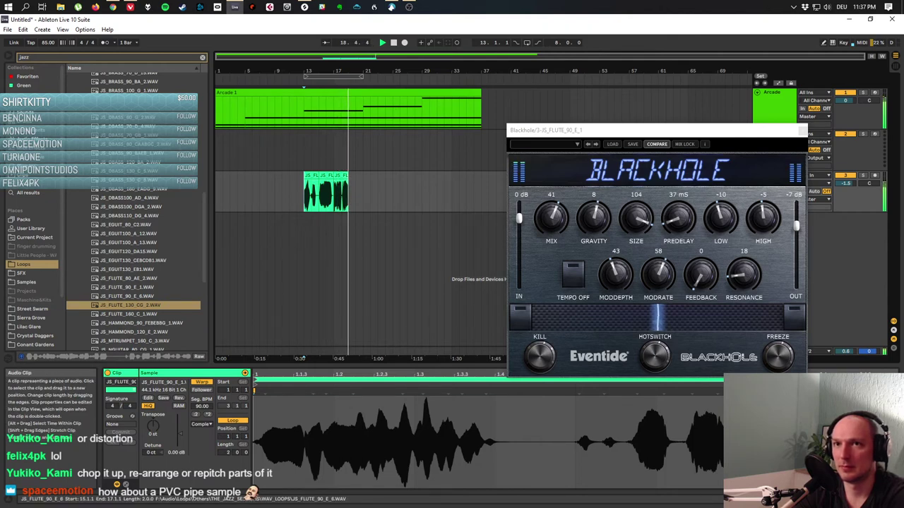
Move the first two flute clips behind the third one so that they start at bar 19.
{"action": "key", "text": "ctrl+v"}
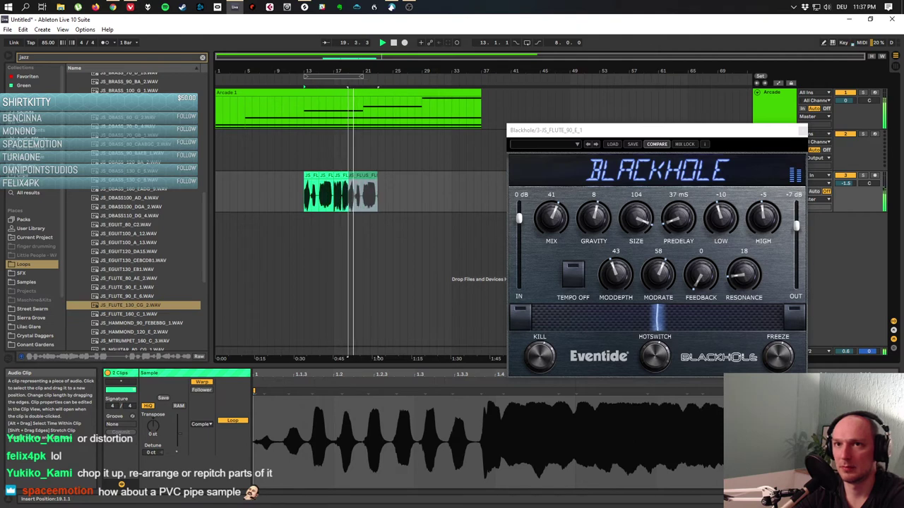
{"action": "key", "text": "ctrl+z"}
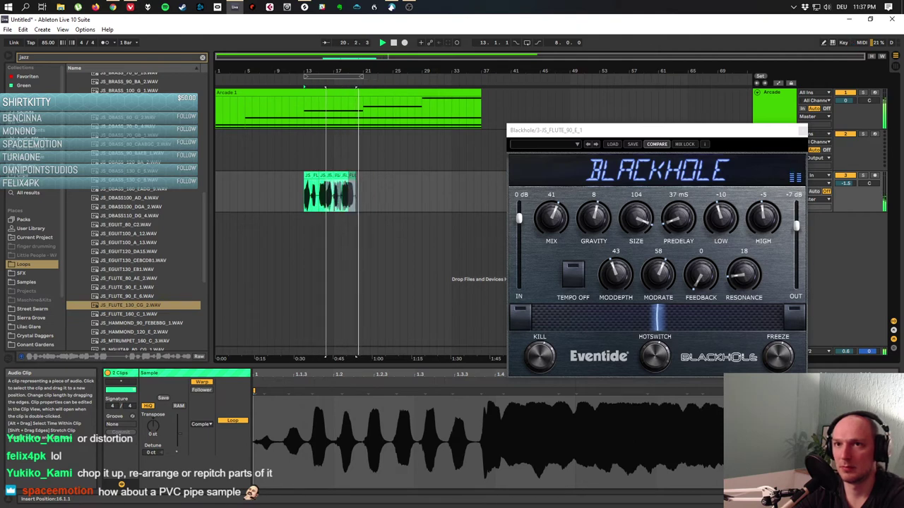
{"action": "key", "text": "ctrl+z"}
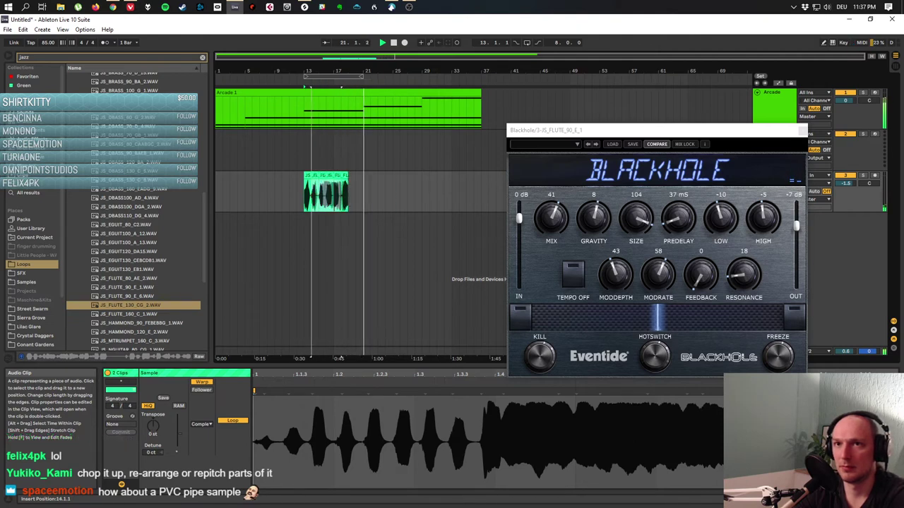
{"action": "key", "text": "ctrl+v"}
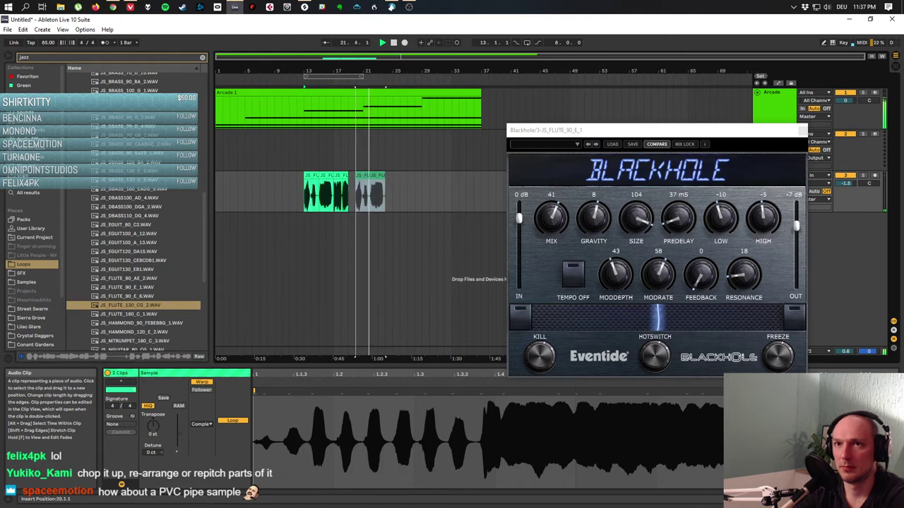
{"action": "key", "text": "ctrl+z"}
{"action": "key", "text": "ctrl+z"}
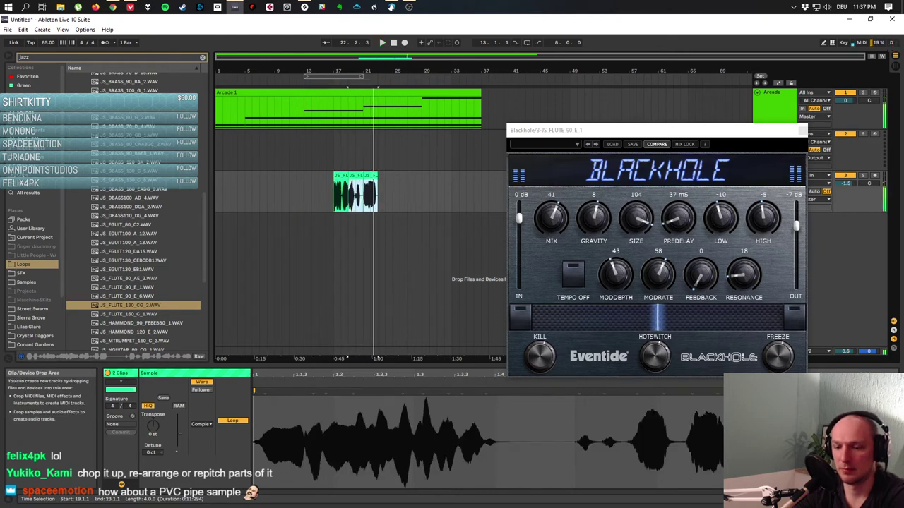
Undo the move that placed the first two flute clips behind the third one.
{"action": "key", "text": "ctrl+z"}
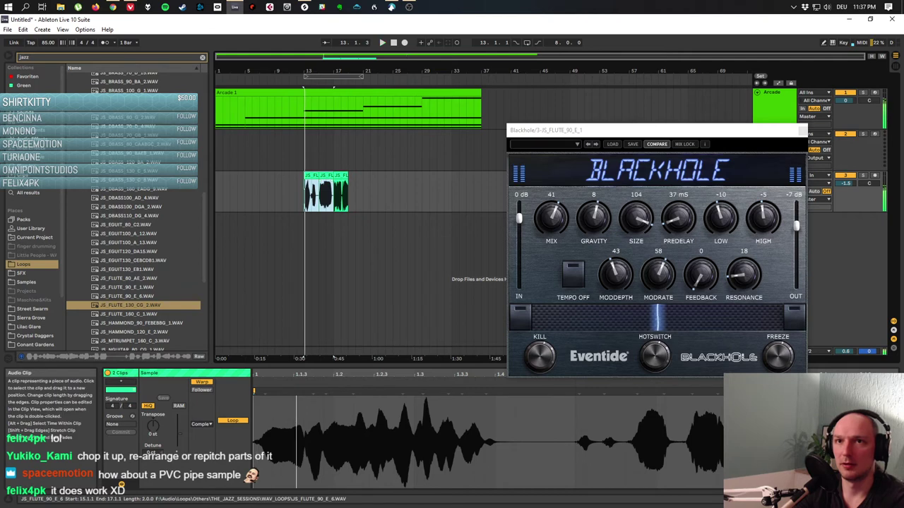
{"action": "key", "text": "ctrl+z"}
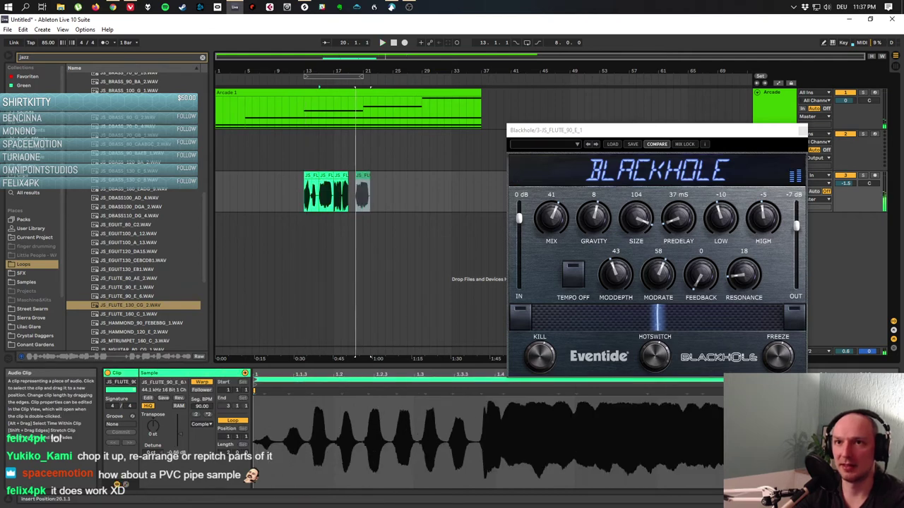
Place a copy of the second flute clip at bar 19, after the third one, and play the sequence from bar 13.
{"action": "key", "text": "ctrl+z"}
{"action": "key", "text": "ctrl+z"}
{"action": "key", "text": "ctrl+z"}
{"action": "key", "text": "ctrl+z"}
{"action": "key", "text": "ctrl+z"}
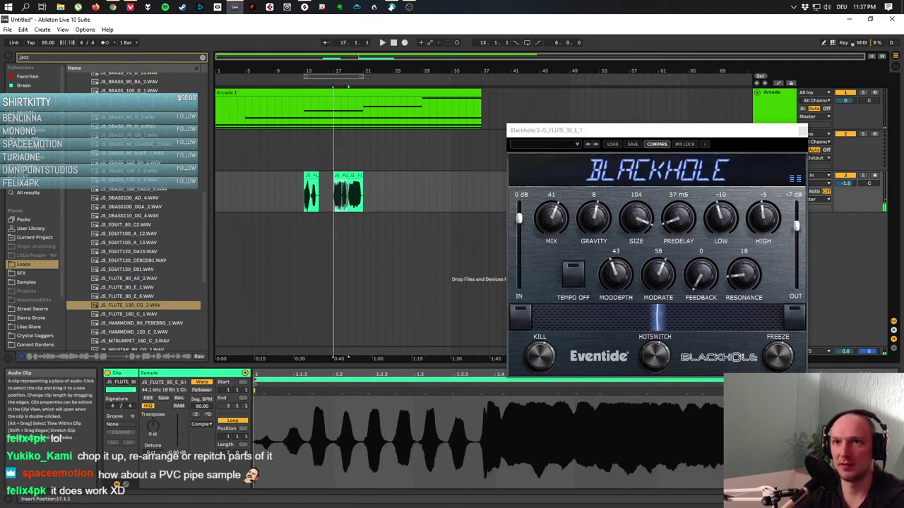
{"action": "key", "text": "ctrl+z"}
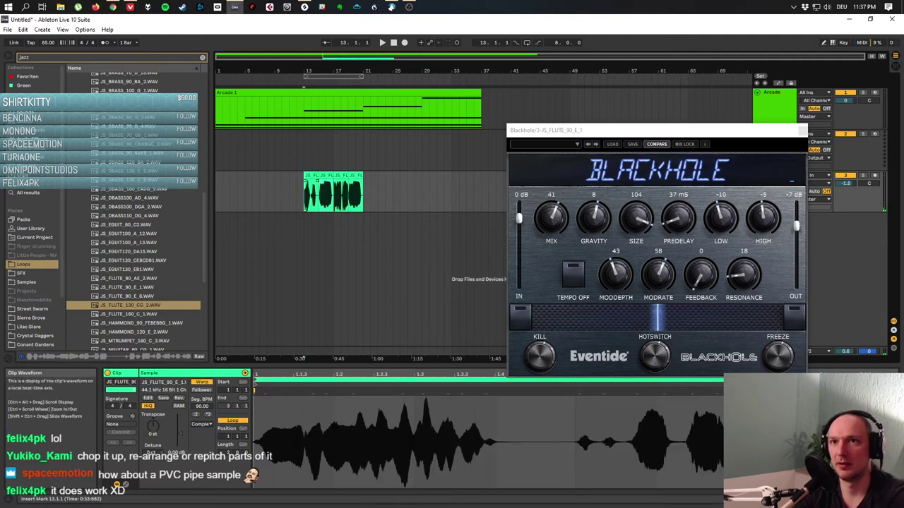
{"action": "key", "text": "space"}
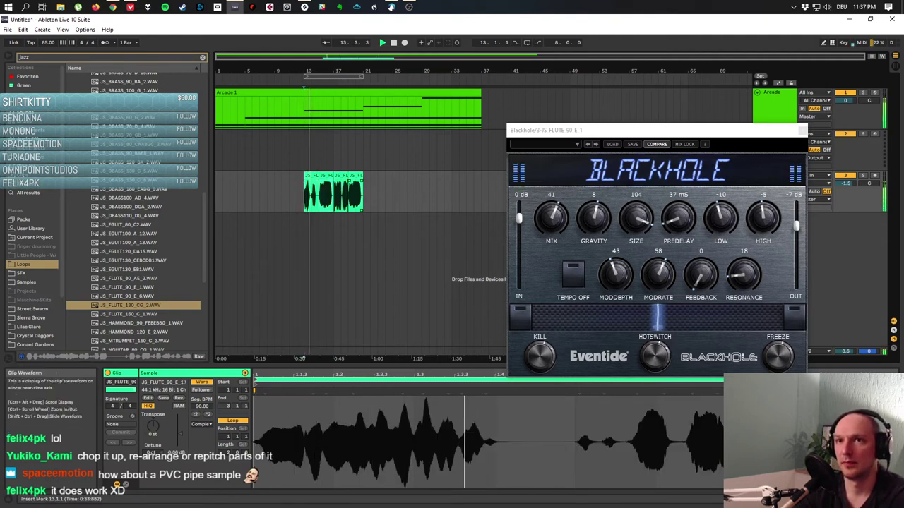
{"action": "key", "text": "ctrl+z"}
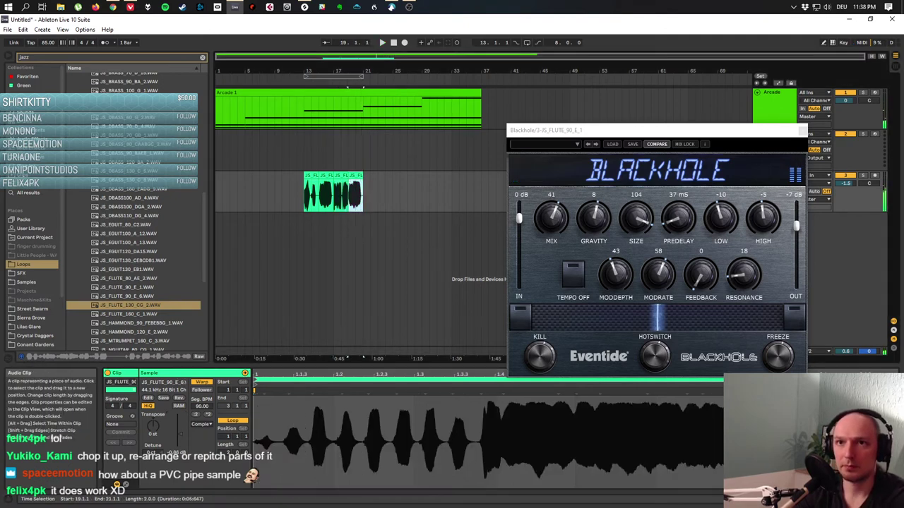
Show the last flute clip's Transposition envelope and draw an upward pitch ramp in it.
{"action": "left_click", "coordinate": [126, 484]}
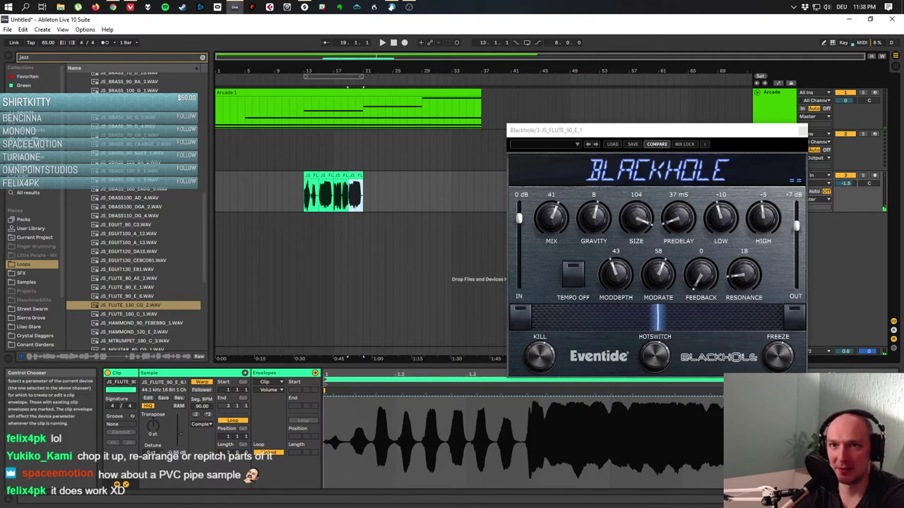
{"action": "left_click", "coordinate": [272, 382]}
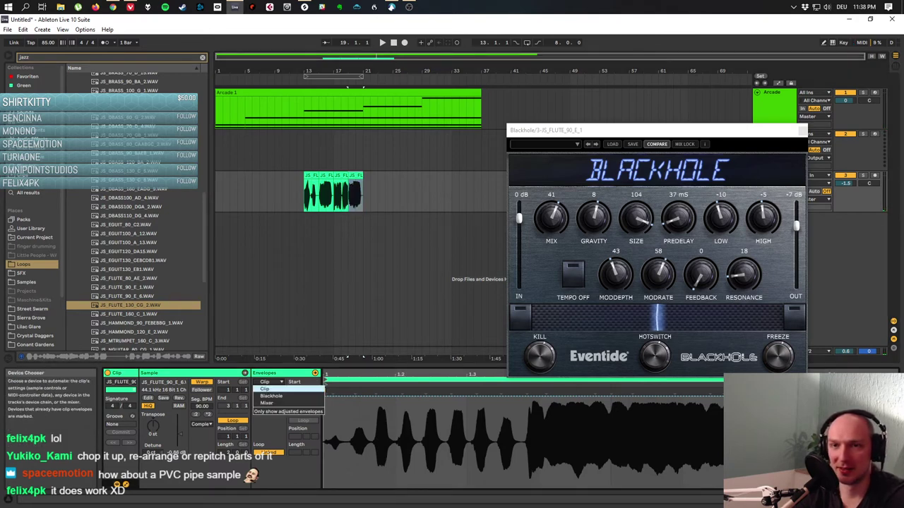
{"action": "left_click", "coordinate": [264, 389]}
{"action": "left_click", "coordinate": [271, 390]}
{"action": "left_click", "coordinate": [274, 404]}
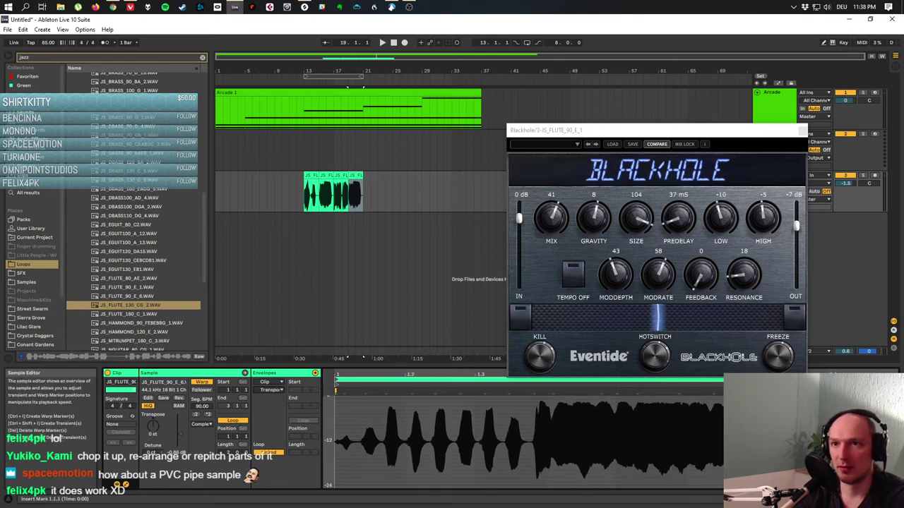
{"action": "left_click", "coordinate": [358, 192]}
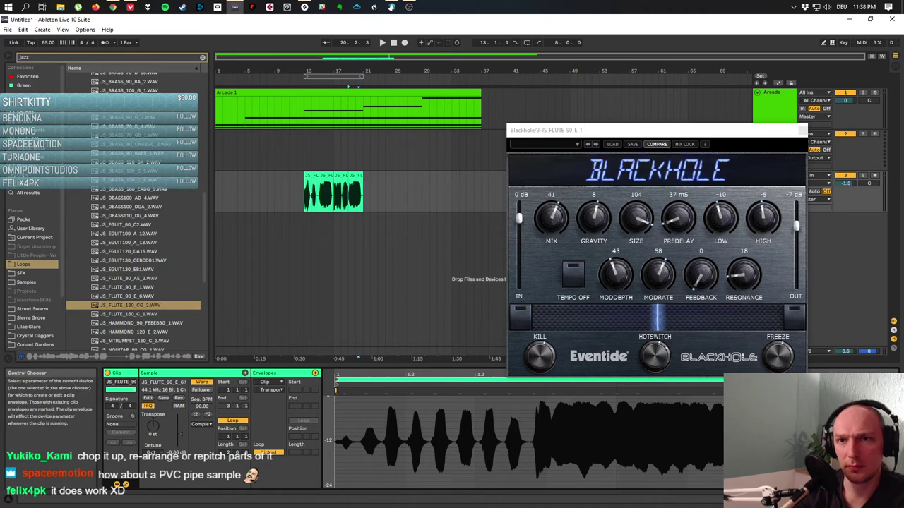
{"action": "left_click", "coordinate": [271, 390]}
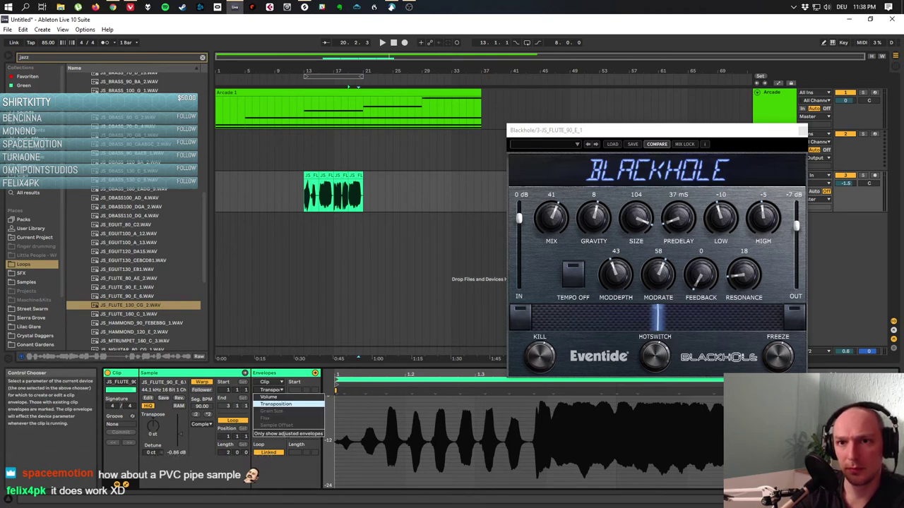
{"action": "left_click", "coordinate": [276, 403]}
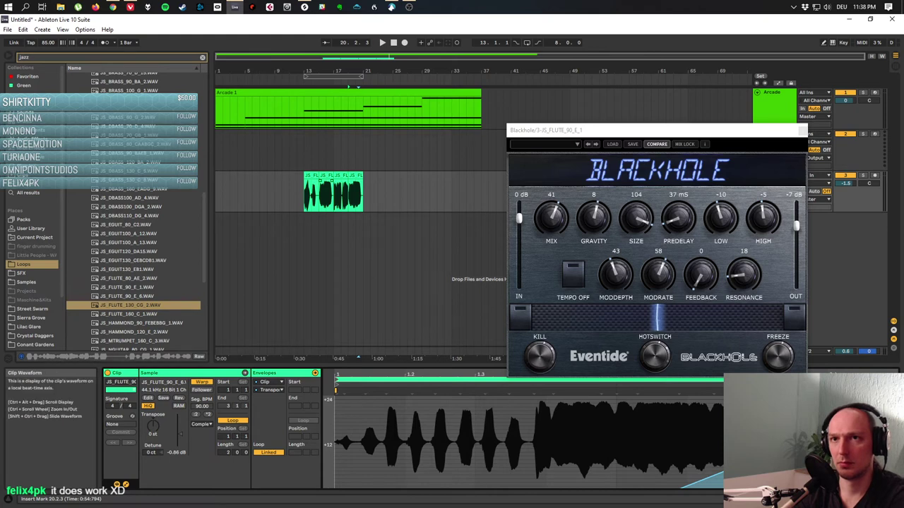
Listen to the flute phrase from bar 17 and the last clip from bar 19 to check its transposition envelope.
{"action": "left_click", "coordinate": [334, 247]}
{"action": "key", "text": "space"}
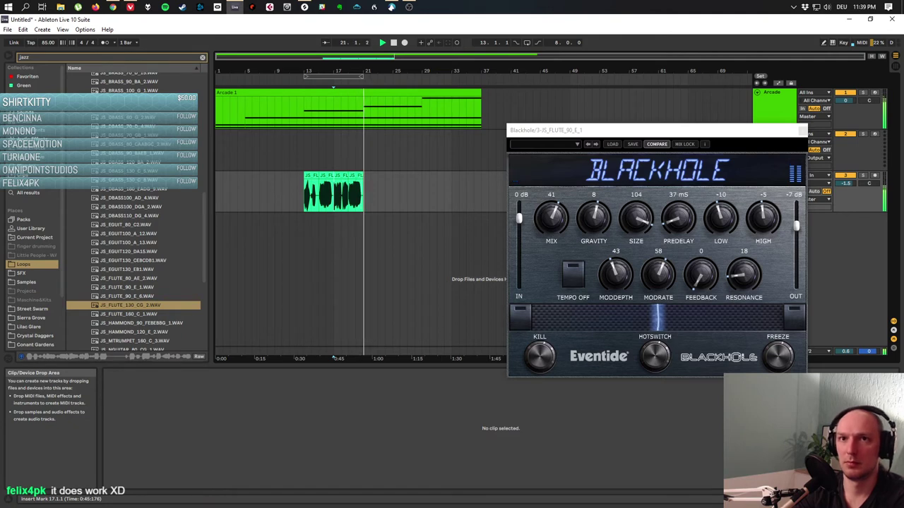
{"action": "key", "text": "space"}
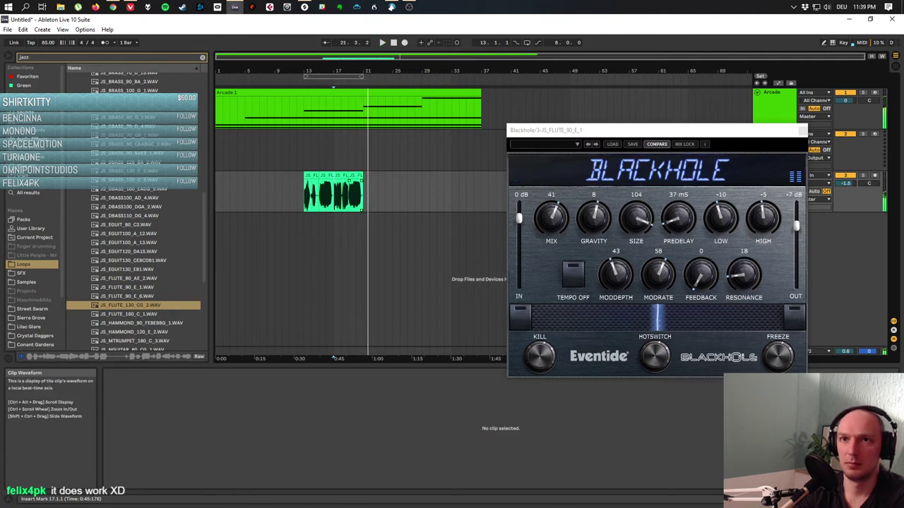
{"action": "left_click", "coordinate": [333, 194]}
{"action": "left_click", "coordinate": [337, 424]}
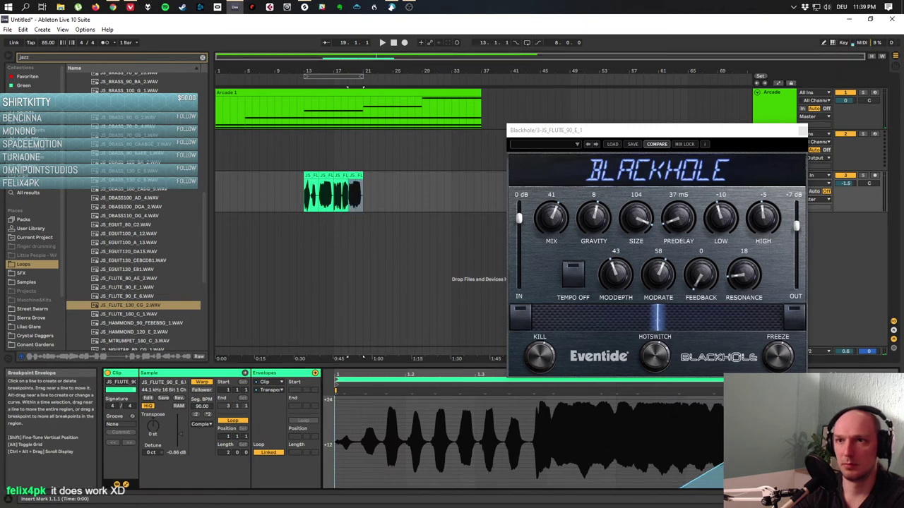
{"action": "key", "text": "space"}
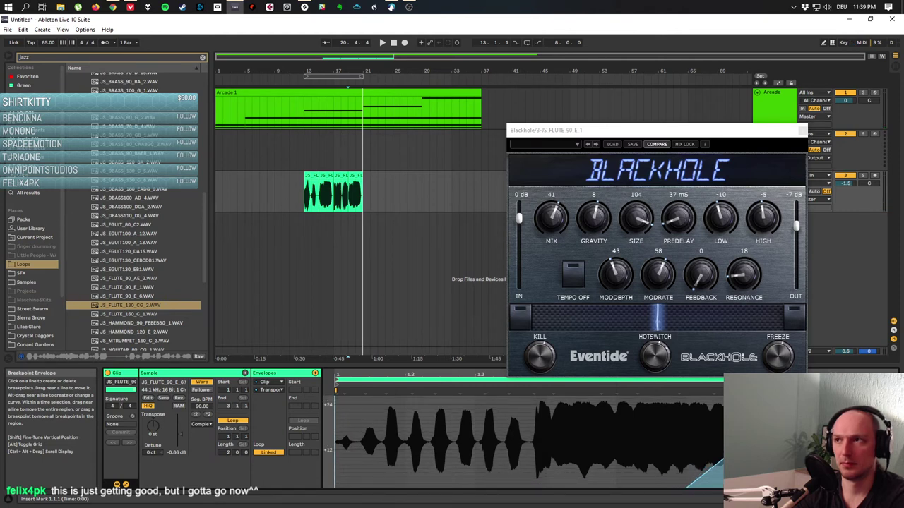
{"action": "key", "text": "space"}
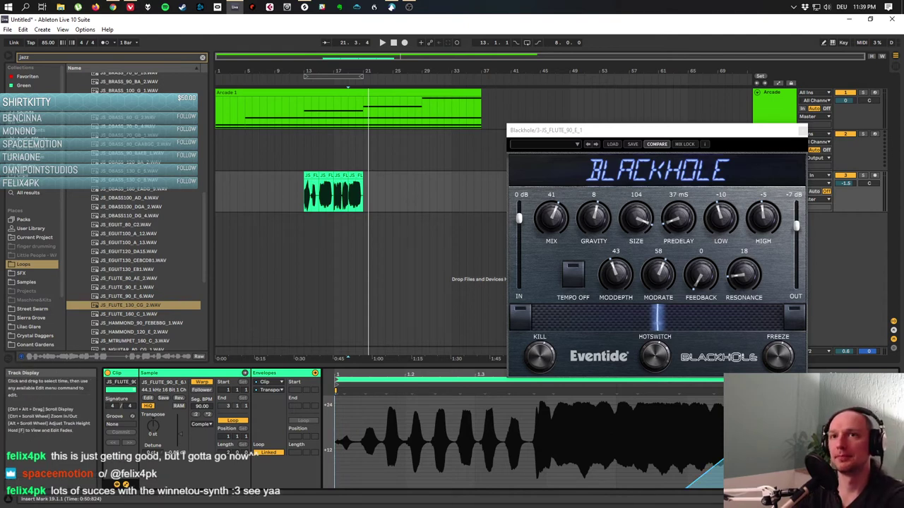
Play the arrangement from bar 5 and set the flute track's volume to -1.9 dB.
{"action": "left_click", "coordinate": [252, 192]}
{"action": "key", "text": "space"}
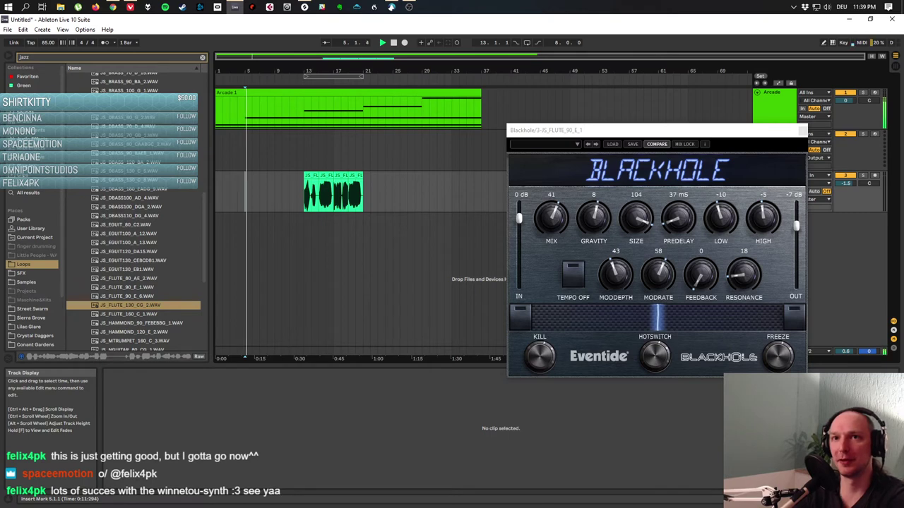
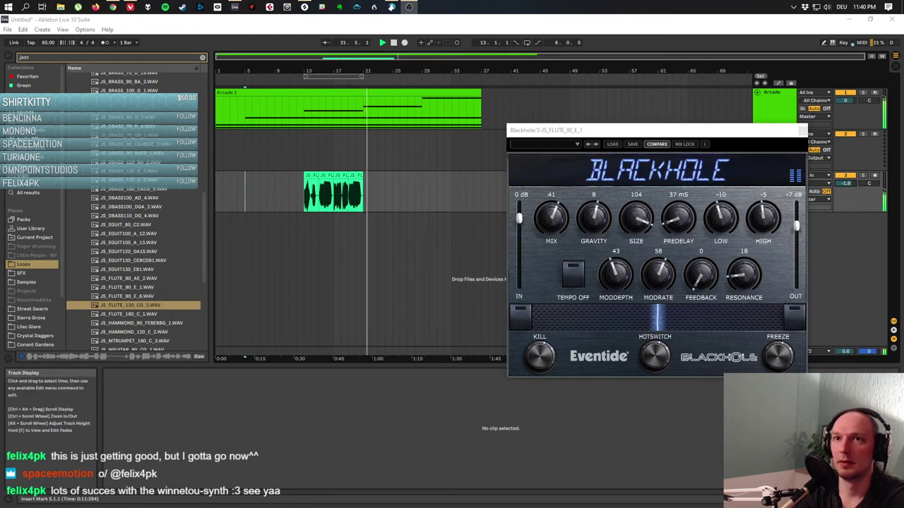
{"action": "left_click", "coordinate": [429, 190]}
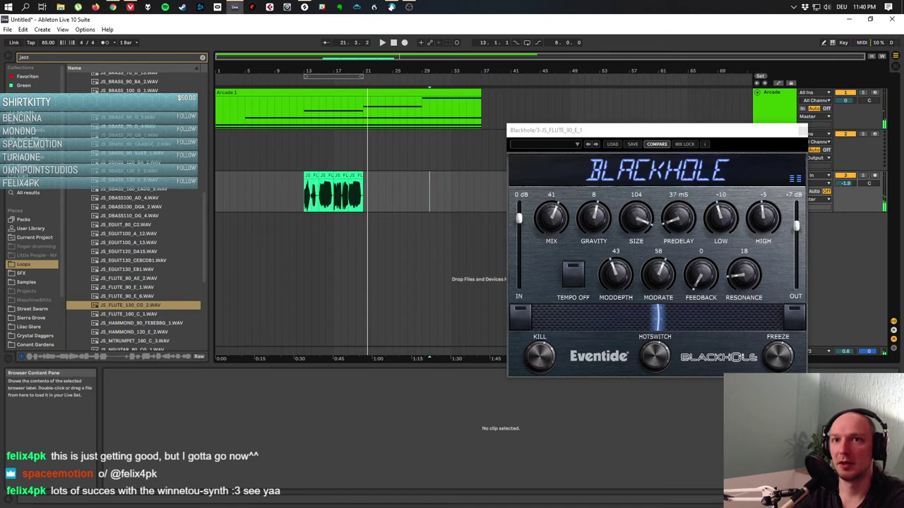
Hide the Blackhole window, then clear the jazz search and collapse the THE_JAZZ_SESSIONS folder.
{"action": "scroll", "coordinate": [134, 212], "scroll_direction": "down", "scroll_amount": 3}
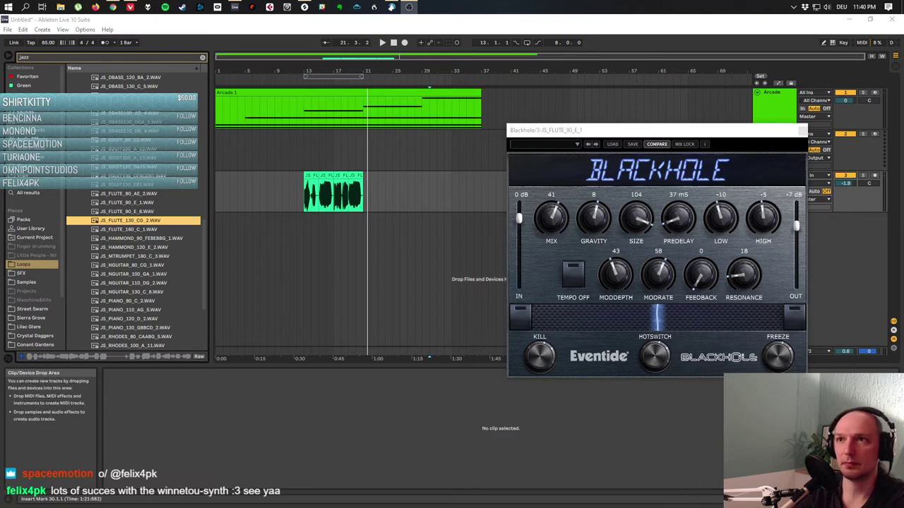
{"action": "key", "text": "ctrl+alt+p"}
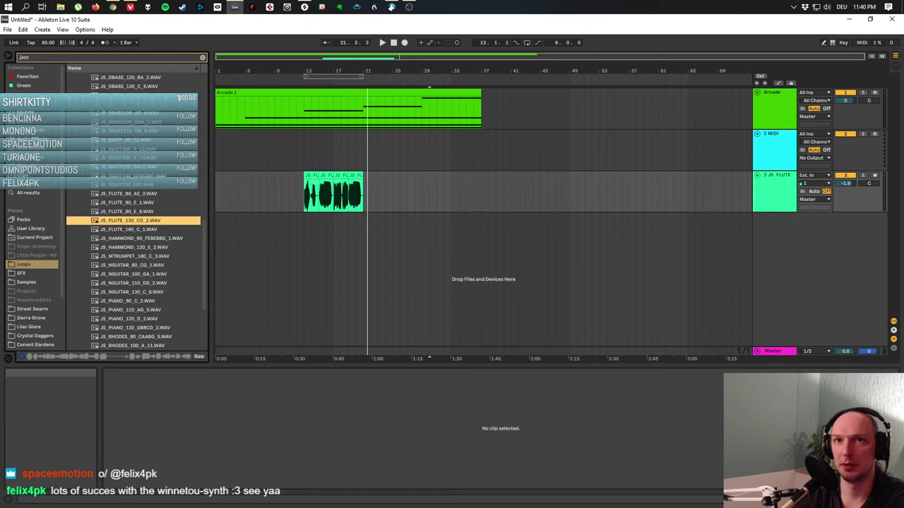
{"action": "left_click", "coordinate": [203, 57]}
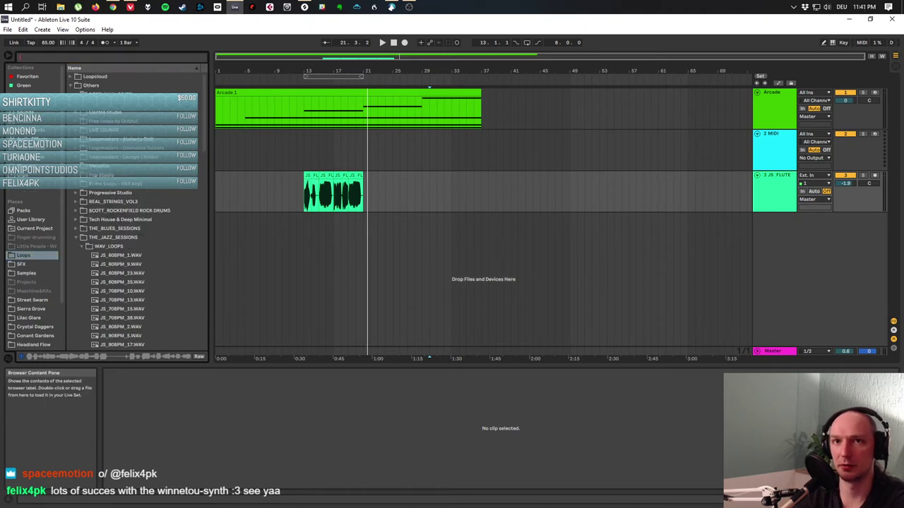
{"action": "left_click", "coordinate": [83, 238]}
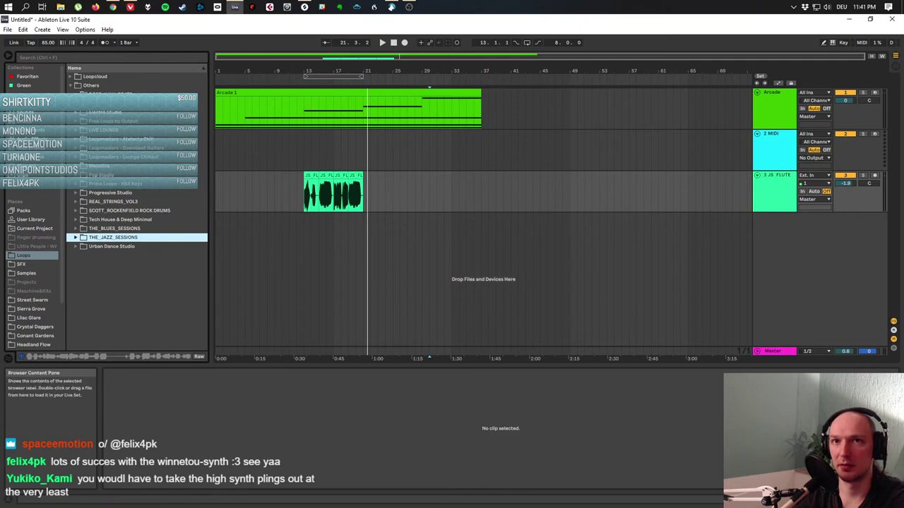
Enter "wave" as the browser search in Loops and expand the Loopcloud folder.
{"action": "key", "text": "ctrl+f"}
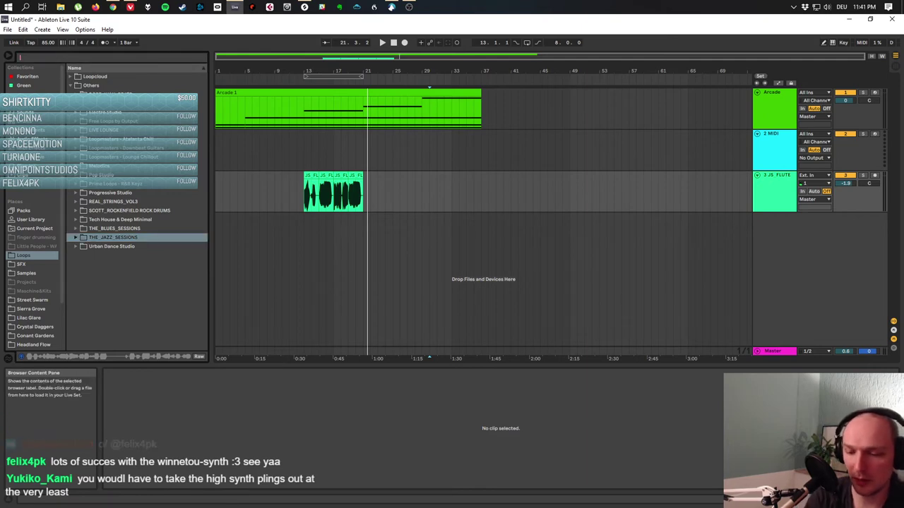
{"action": "type", "text": "wave"}
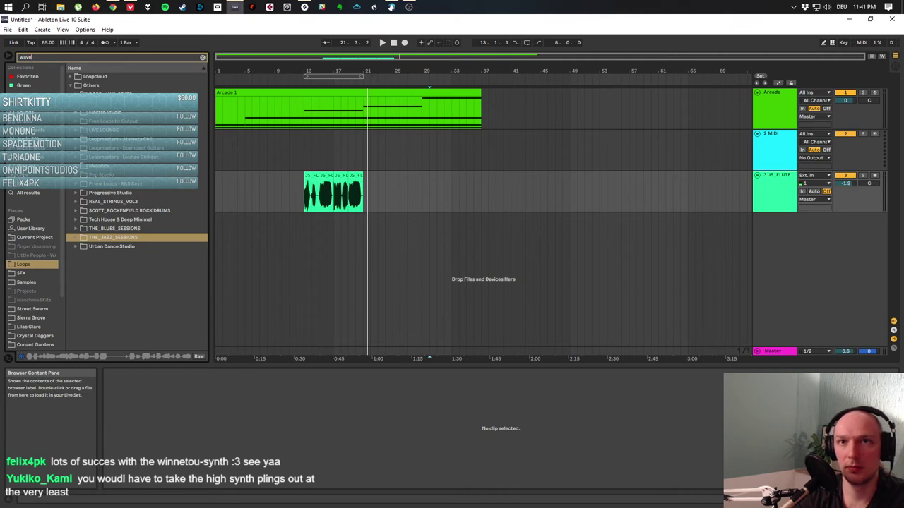
{"action": "left_click", "coordinate": [95, 76]}
{"action": "key", "text": "Right"}
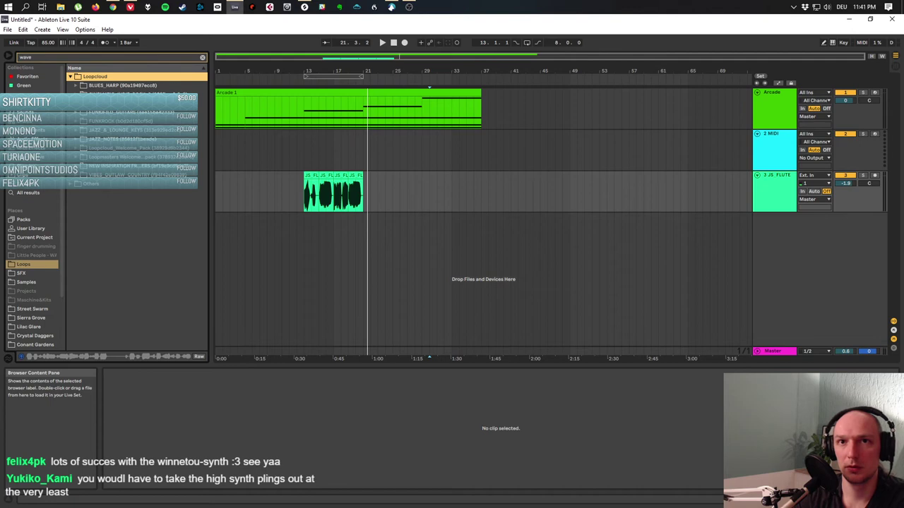
Go down through the Loopcloud packs and expand the DE20 free taster folder.
{"action": "key", "text": "Down"}
{"action": "key", "text": "Down"}
{"action": "key", "text": "Down"}
{"action": "key", "text": "Down"}
{"action": "key", "text": "Down"}
{"action": "key", "text": "Down"}
{"action": "key", "text": "Down"}
{"action": "key", "text": "Down"}
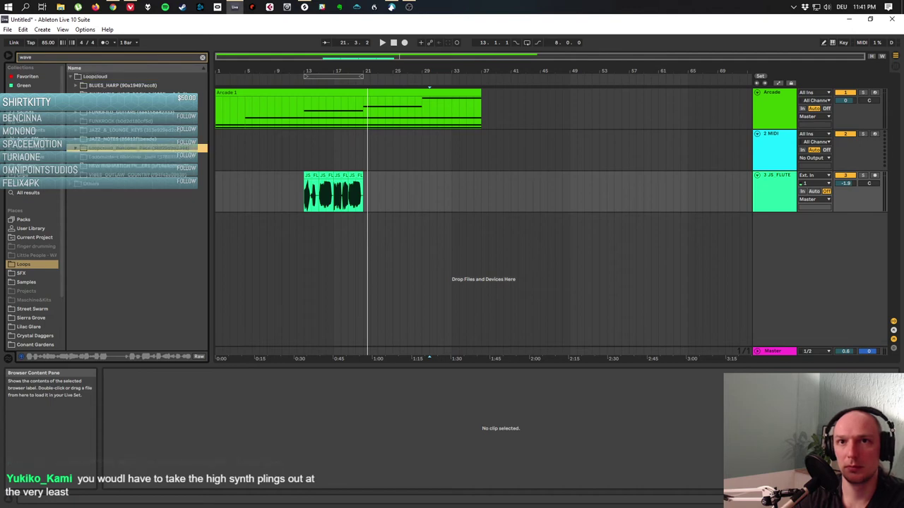
{"action": "key", "text": "Down"}
{"action": "key", "text": "Down"}
{"action": "key", "text": "Down"}
{"action": "key", "text": "Down"}
{"action": "key", "text": "Right"}
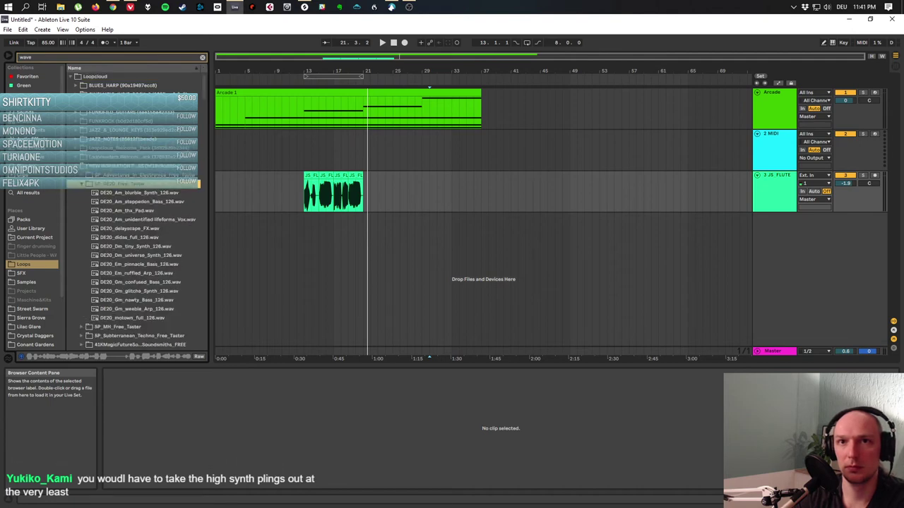
Audition the DE20 taster loops one after another, from the blurble synth through to DE20_motown_full_126.wav.
{"action": "key", "text": "Down"}
{"action": "key", "text": "Down"}
{"action": "key", "text": "Down"}
{"action": "key", "text": "Down"}
{"action": "key", "text": "Down"}
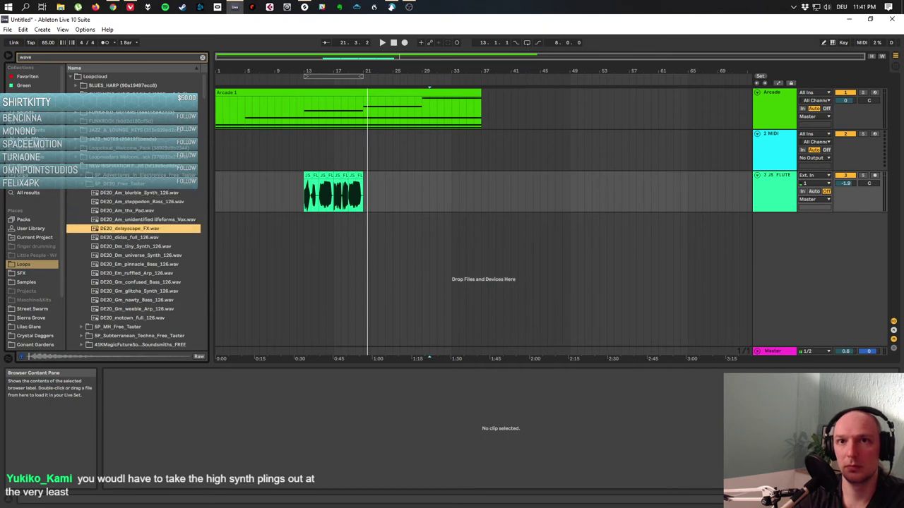
{"action": "key", "text": "Down"}
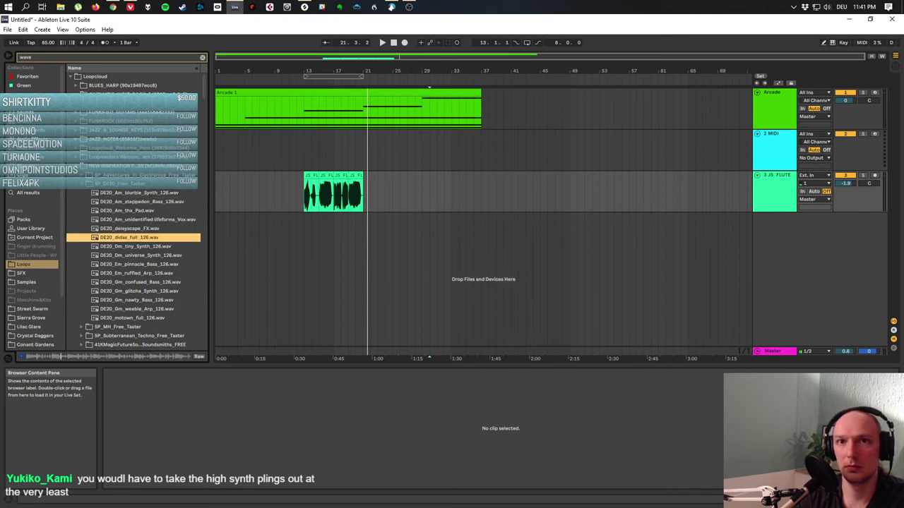
{"action": "key", "text": "Down"}
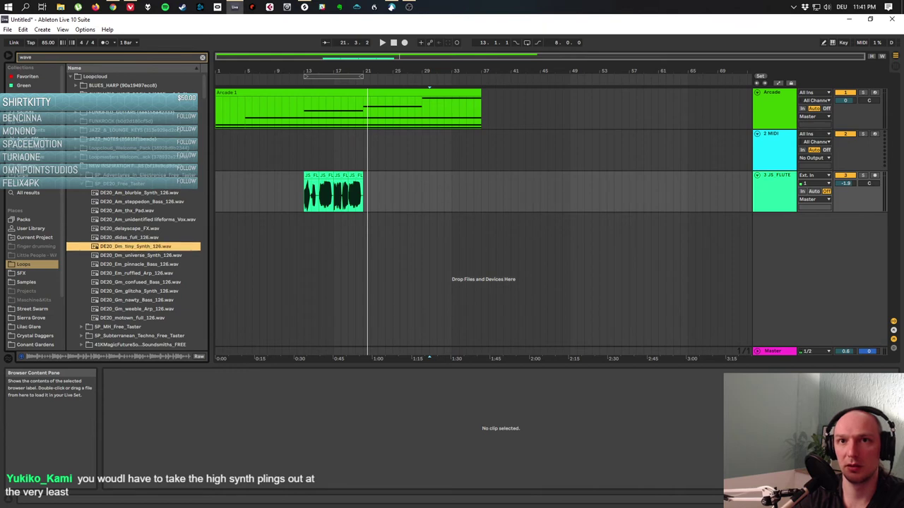
{"action": "key", "text": "Down"}
{"action": "key", "text": "Down"}
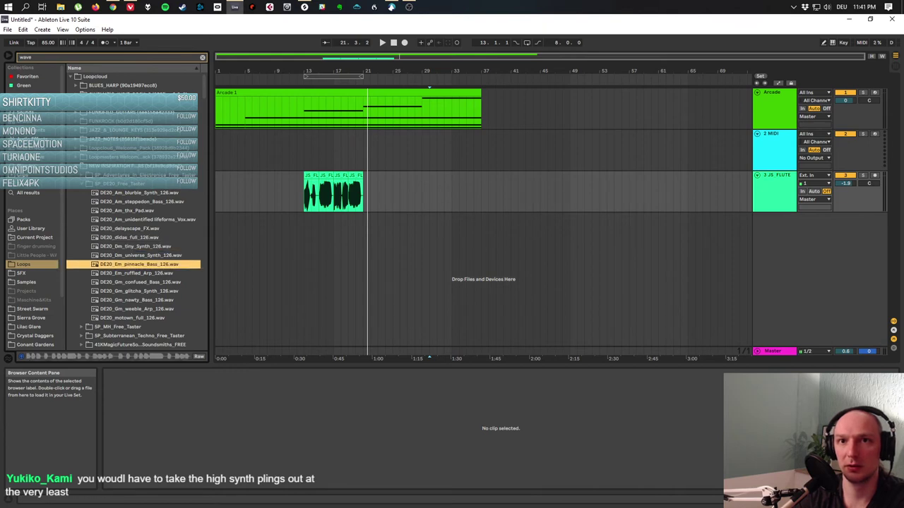
{"action": "key", "text": "Down"}
{"action": "key", "text": "Down"}
{"action": "key", "text": "Down"}
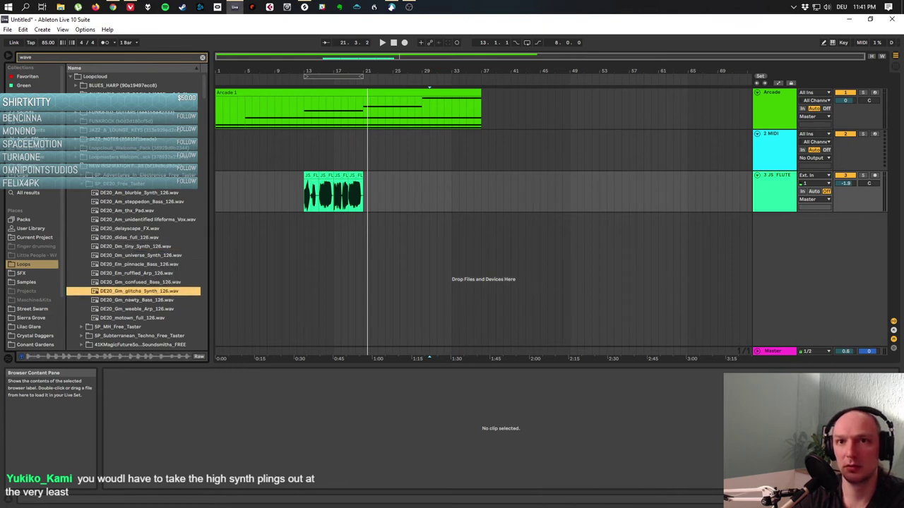
{"action": "key", "text": "Down"}
{"action": "key", "text": "Down"}
{"action": "key", "text": "Down"}
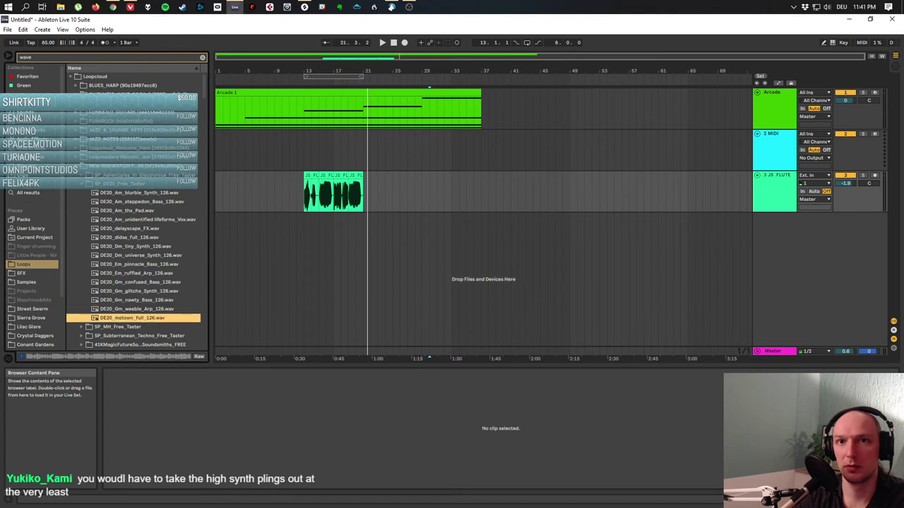
Collapse the DE20 folder, expand SP_MH_Free_Taster, audition MH_313 BEAT 3 CHORDS and MH_FX_RYTHM PAD, and collapse the folder again.
{"action": "key", "text": "Left"}
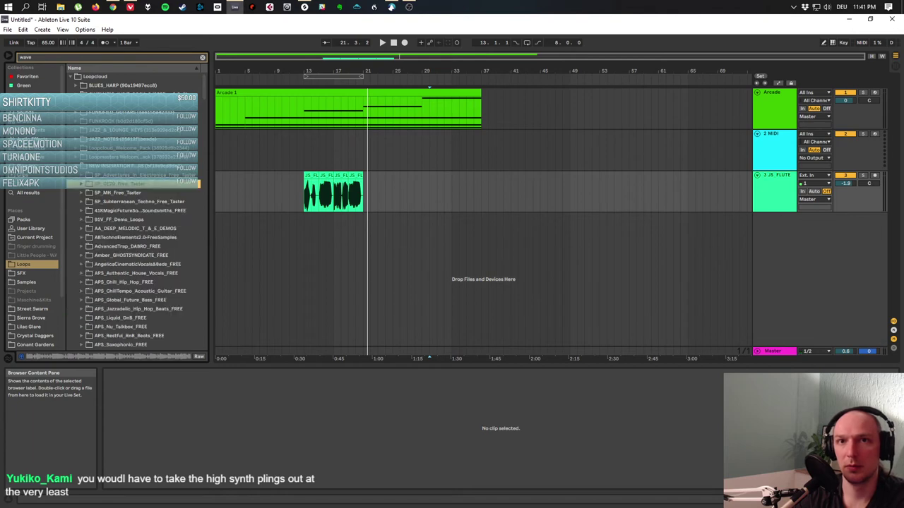
{"action": "key", "text": "Down"}
{"action": "key", "text": "Right"}
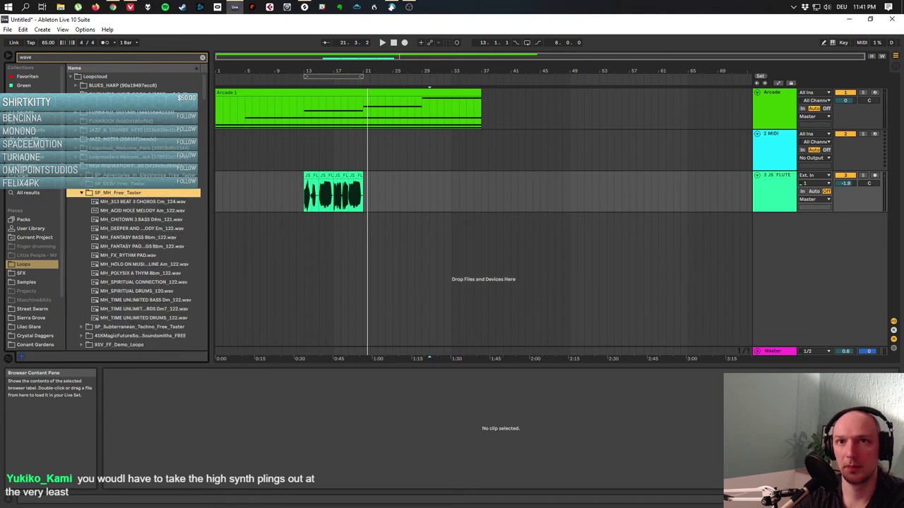
{"action": "key", "text": "Down"}
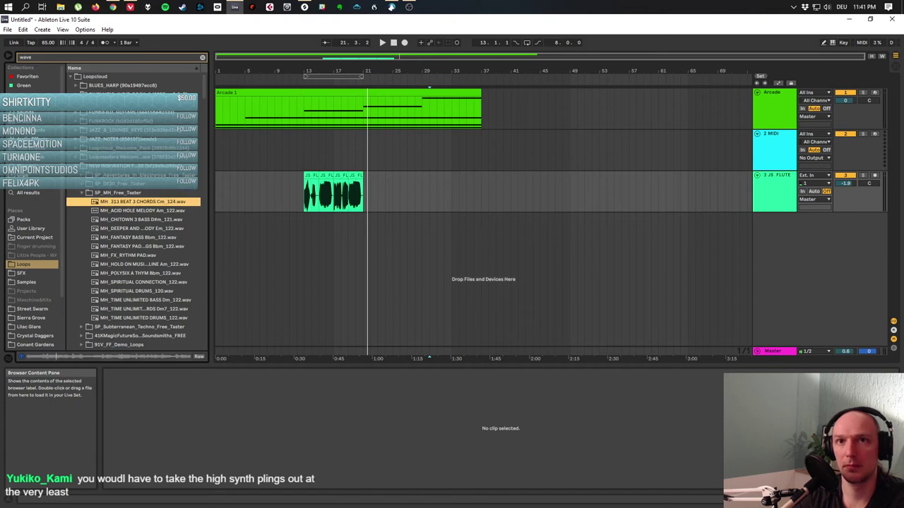
{"action": "left_click", "coordinate": [127, 254]}
{"action": "key", "text": "Left"}
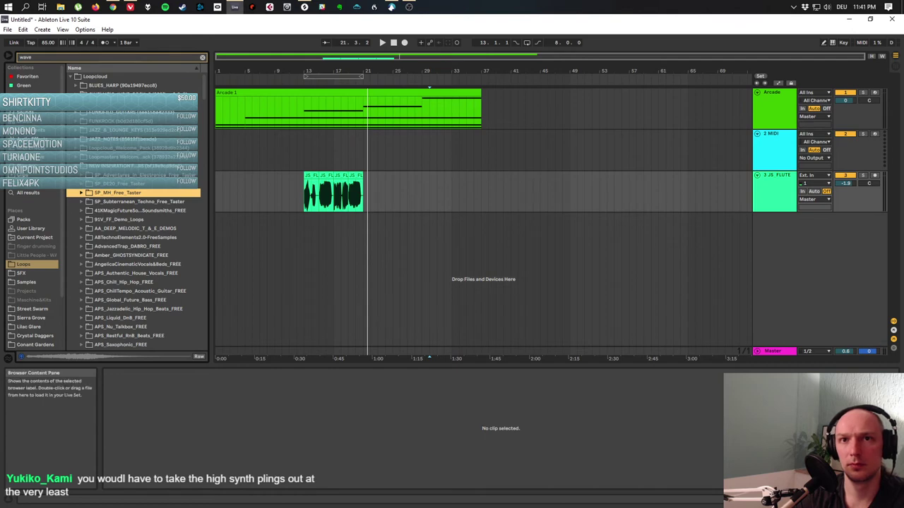
{"action": "scroll", "coordinate": [134, 211], "scroll_direction": "down", "scroll_amount": 5}
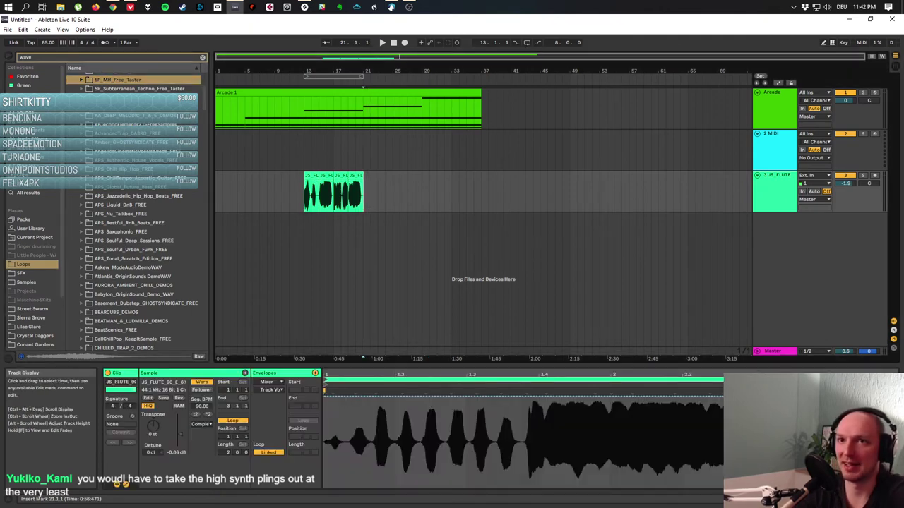
Delete all JS_FLUTE clips between bars 13 and 21 on track 3.
{"action": "left_click", "coordinate": [354, 191]}
{"action": "left_click_drag", "start_coordinate": [363, 191], "coordinate": [297, 191]}
{"action": "key", "text": "ctrl+z"}
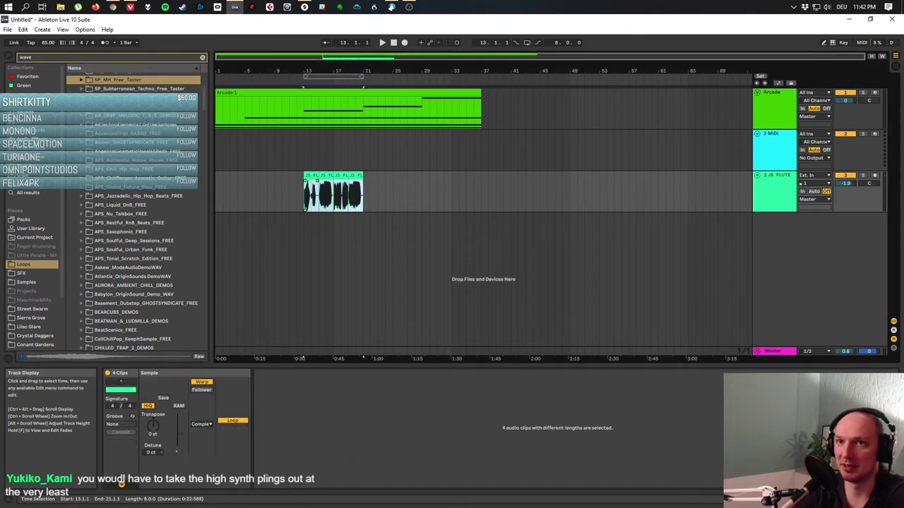
{"action": "key", "text": "Delete"}
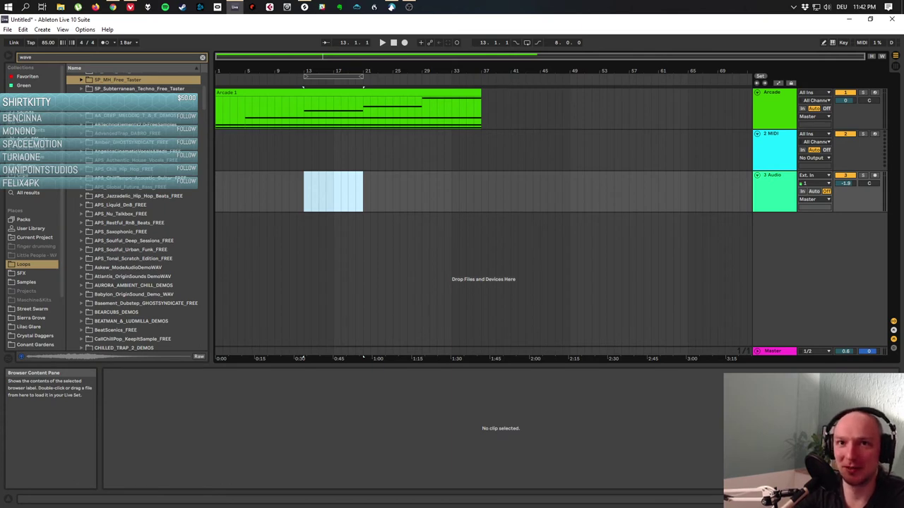
Audition the first three talkbox loops in the APS_Nu_Talkbox_FREE folder and collapse the folder.
{"action": "left_click", "coordinate": [81, 213]}
{"action": "key", "text": "Down"}
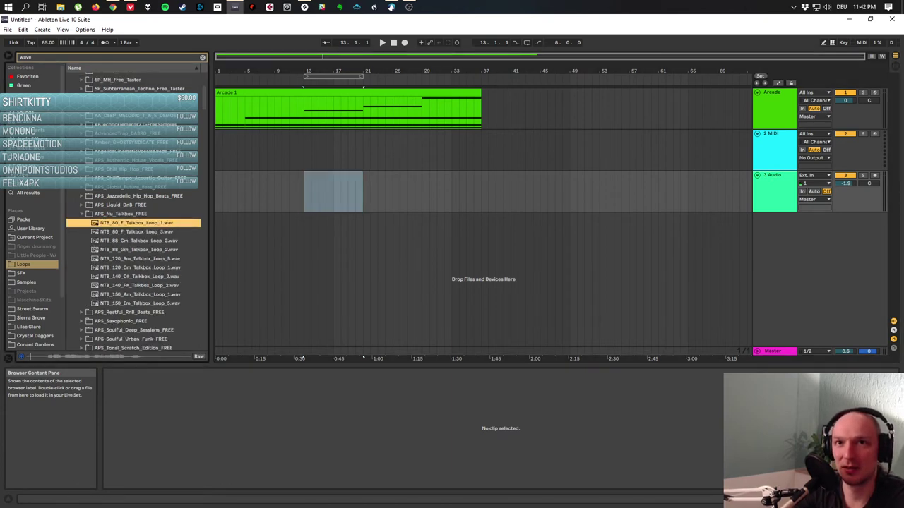
{"action": "key", "text": "Down"}
{"action": "key", "text": "Down"}
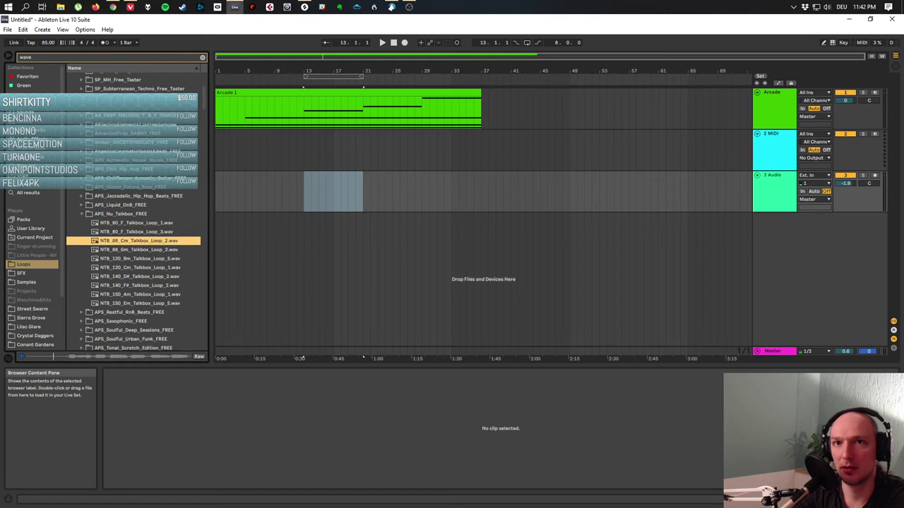
{"action": "key", "text": "Left"}
{"action": "key", "text": "Left"}
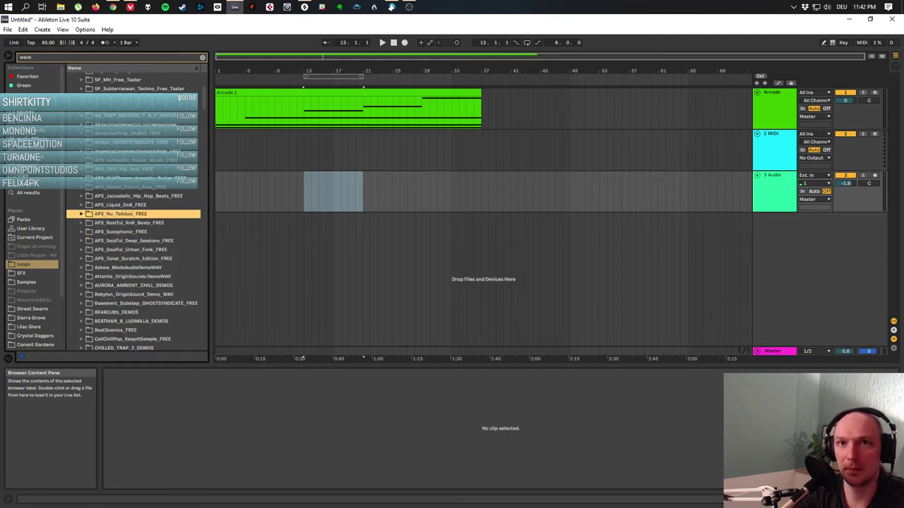
Audition JHB_75_Dm_Jam_Trumpet_2.wav and JHB_75_Drum_Loop_5_Full.wav in the APS_Jazzadelic_Hip_Hop_Beats_FREE folder and collapse the folder.
{"action": "key", "text": "Up"}
{"action": "key", "text": "Up"}
{"action": "key", "text": "Right"}
{"action": "key", "text": "Down"}
{"action": "key", "text": "Down"}
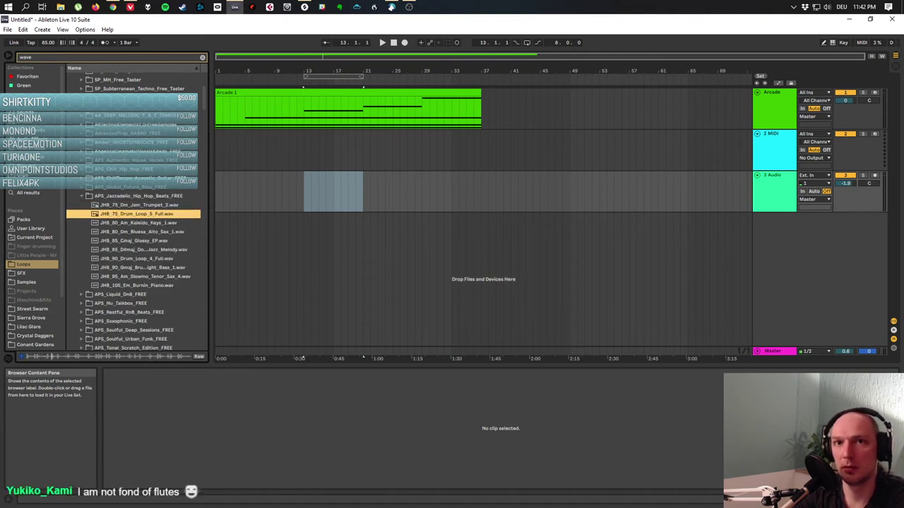
{"action": "key", "text": "Left"}
{"action": "key", "text": "Left"}
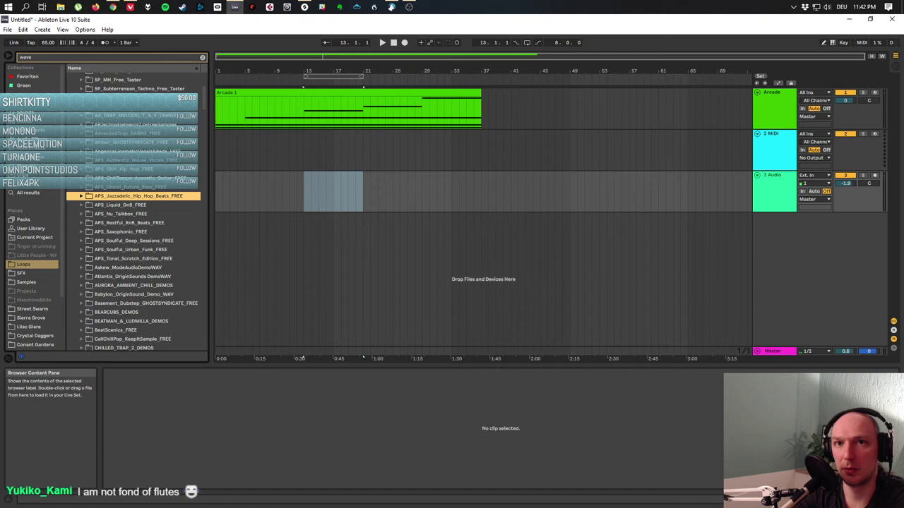
Look through the contents of the APS_Global_Future_Bass_FREE folder and collapse it.
{"action": "key", "text": "Up"}
{"action": "key", "text": "Right"}
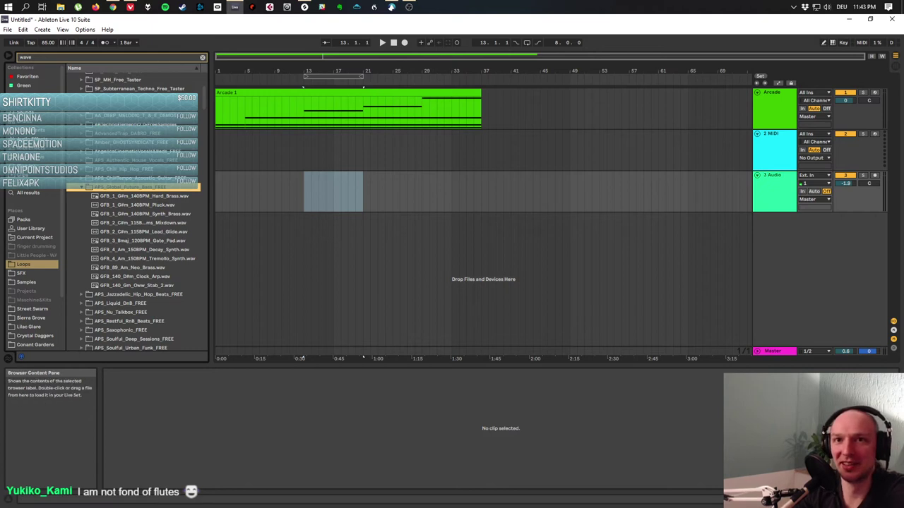
{"action": "key", "text": "Left"}
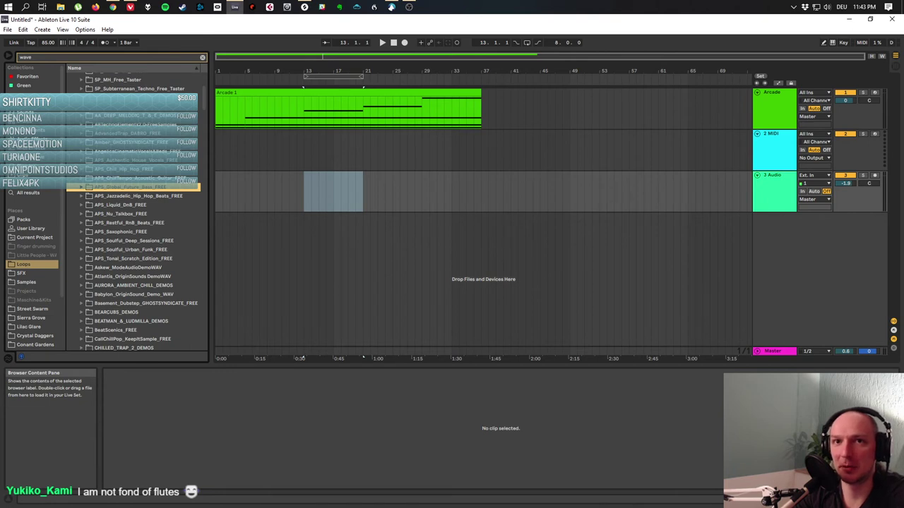
Audition the APS_Restful_RnB_Beats_FREE loops from RRB_80_Drum_Loop_3a.wav through RRB_120_Drum_Loop_5a.wav and collapse the folder.
{"action": "key", "text": "Down"}
{"action": "key", "text": "Down"}
{"action": "key", "text": "Down"}
{"action": "key", "text": "Down"}
{"action": "key", "text": "Right"}
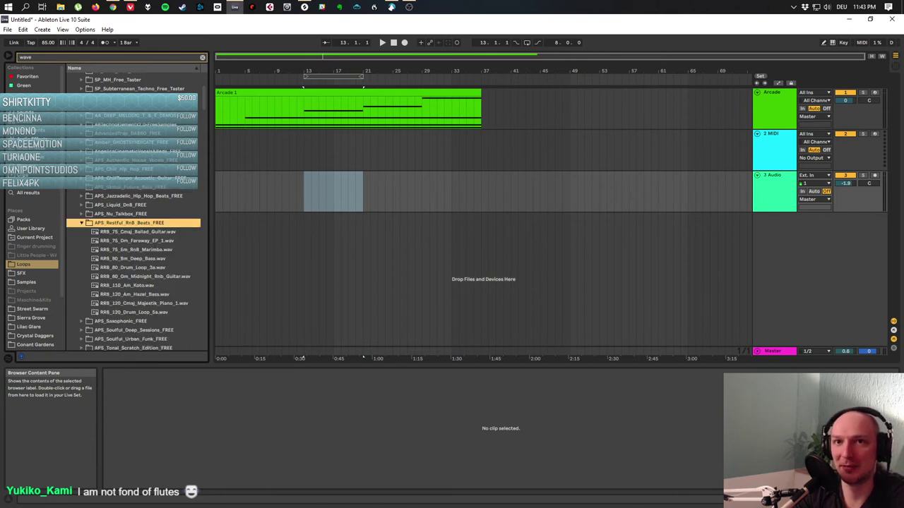
{"action": "left_click", "coordinate": [132, 268]}
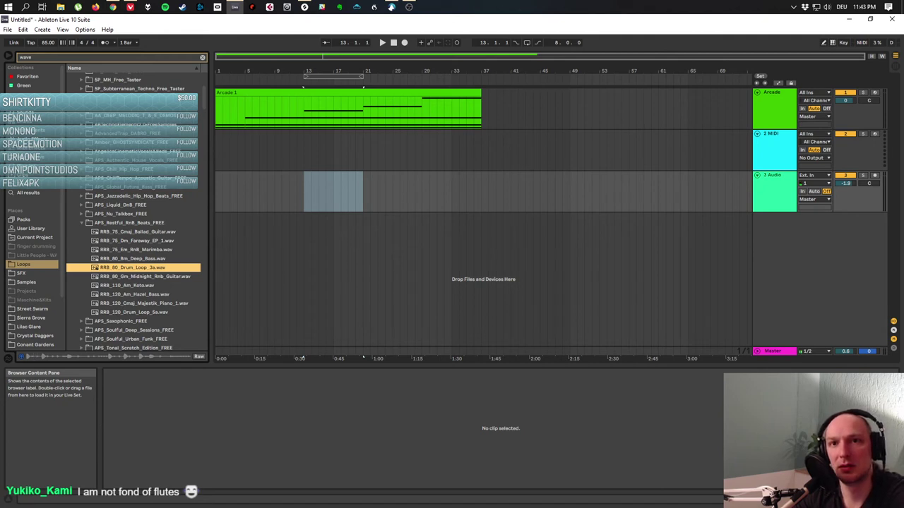
{"action": "key", "text": "Down"}
{"action": "key", "text": "Down"}
{"action": "key", "text": "Down"}
{"action": "key", "text": "Down"}
{"action": "key", "text": "Down"}
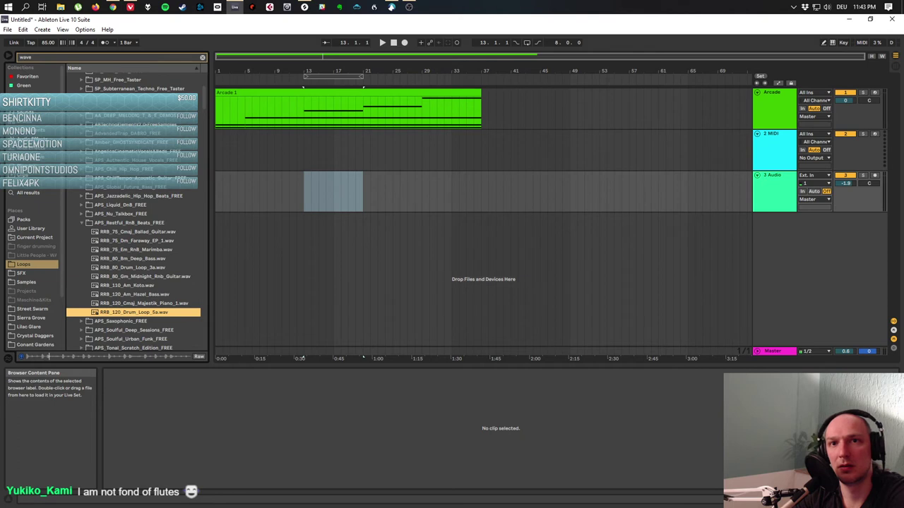
{"action": "key", "text": "Left"}
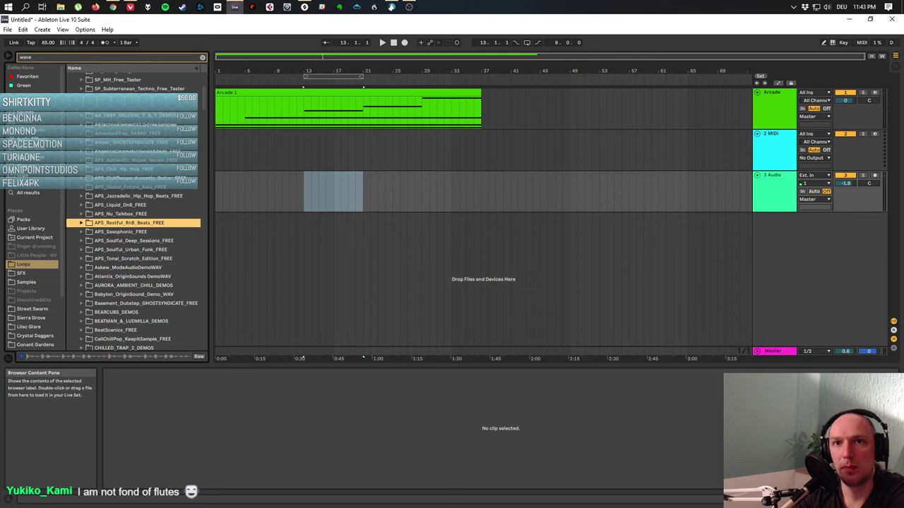
Expand APS_Soulful_Urban_Funk_FREE and audition its loops in order through to SUF_110_Drum_Loop_6.wav.
{"action": "key", "text": "Down"}
{"action": "key", "text": "Down"}
{"action": "key", "text": "Down"}
{"action": "key", "text": "Right"}
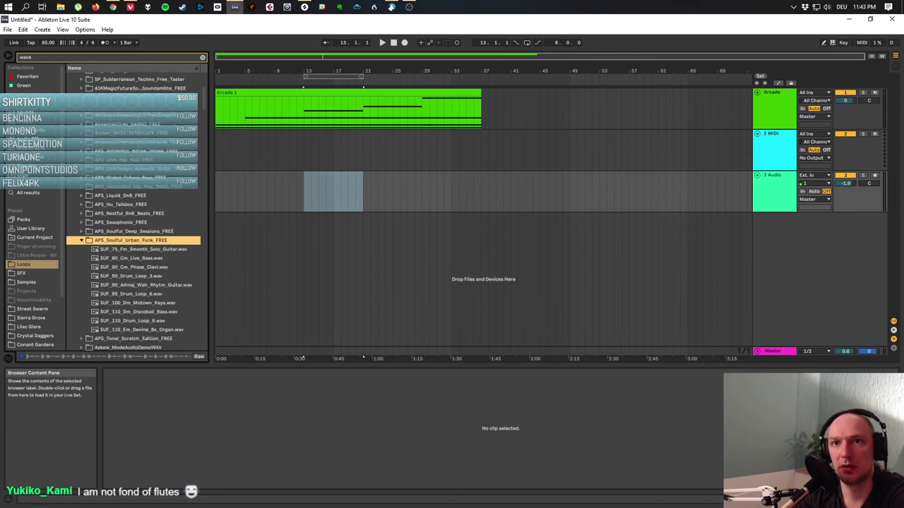
{"action": "key", "text": "Down"}
{"action": "key", "text": "Down"}
{"action": "key", "text": "Down"}
{"action": "key", "text": "Down"}
{"action": "key", "text": "Down"}
{"action": "key", "text": "Down"}
{"action": "key", "text": "Down"}
{"action": "key", "text": "Down"}
{"action": "key", "text": "Down"}
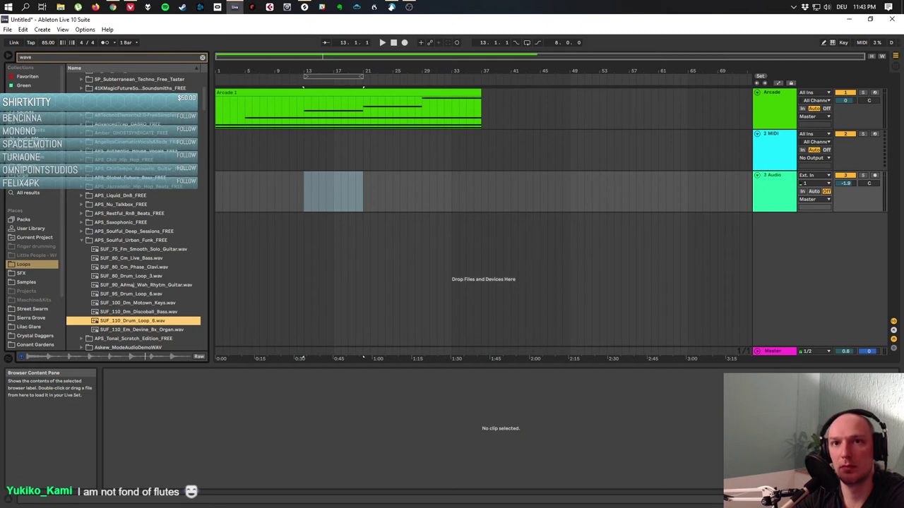
Place SUF_80_Drum_Loop_3.wav at bar 13 on track 3 and play it against the Arcade melody with the track's devices shown.
{"action": "left_click", "coordinate": [132, 276]}
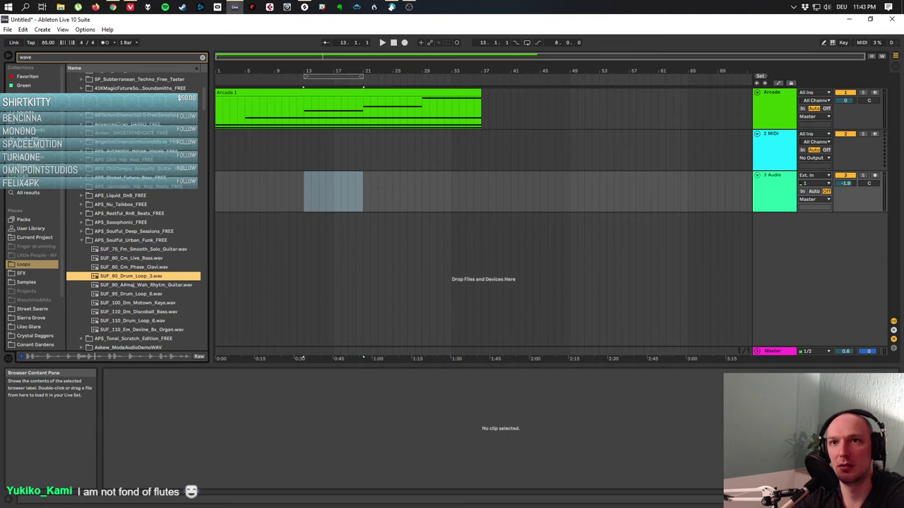
{"action": "left_click_drag", "start_coordinate": [132, 276], "coordinate": [311, 185]}
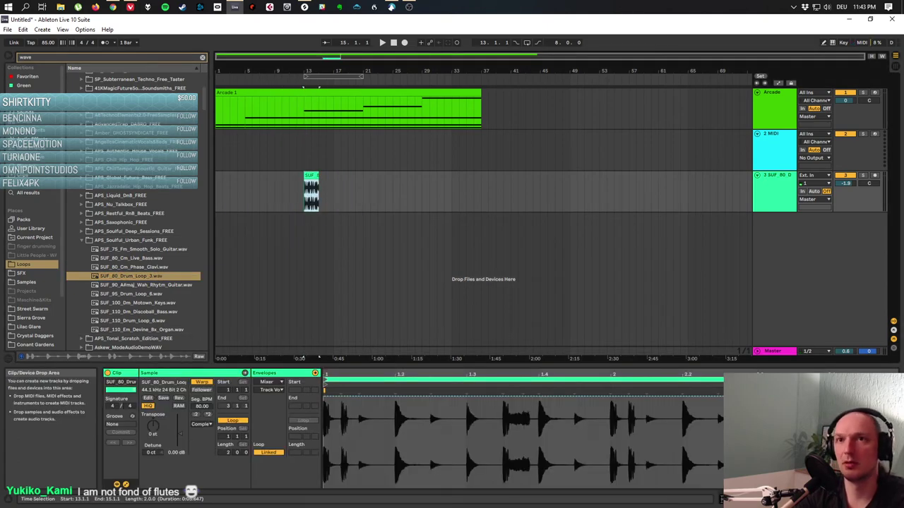
{"action": "key", "text": "space"}
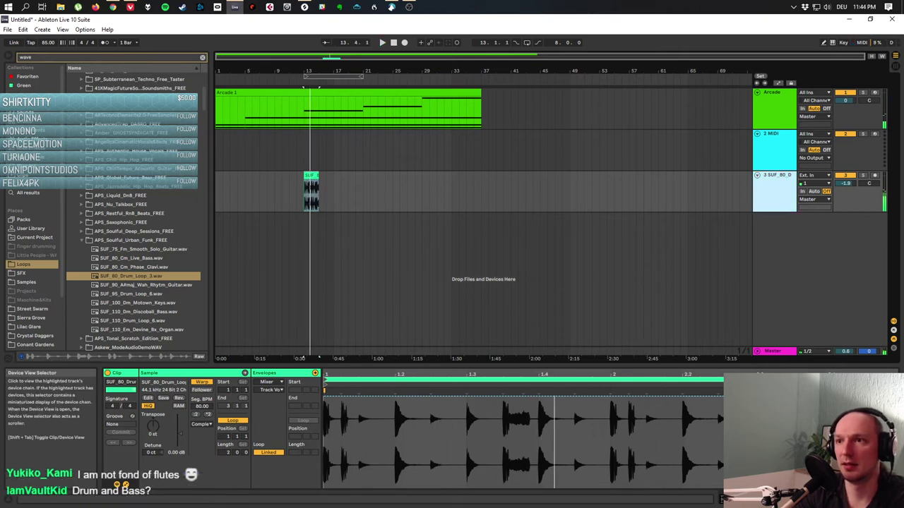
{"action": "left_click_drag", "start_coordinate": [318, 359], "coordinate": [318, 389]}
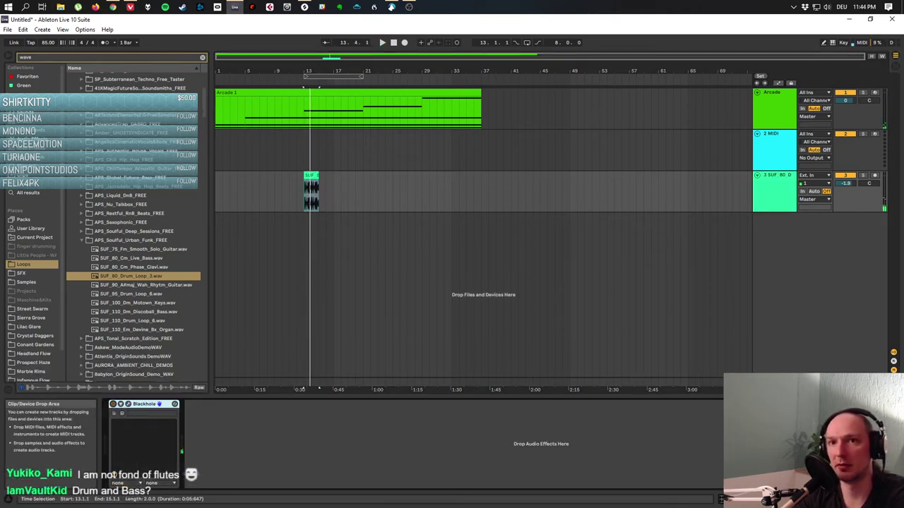
{"action": "key", "text": "space"}
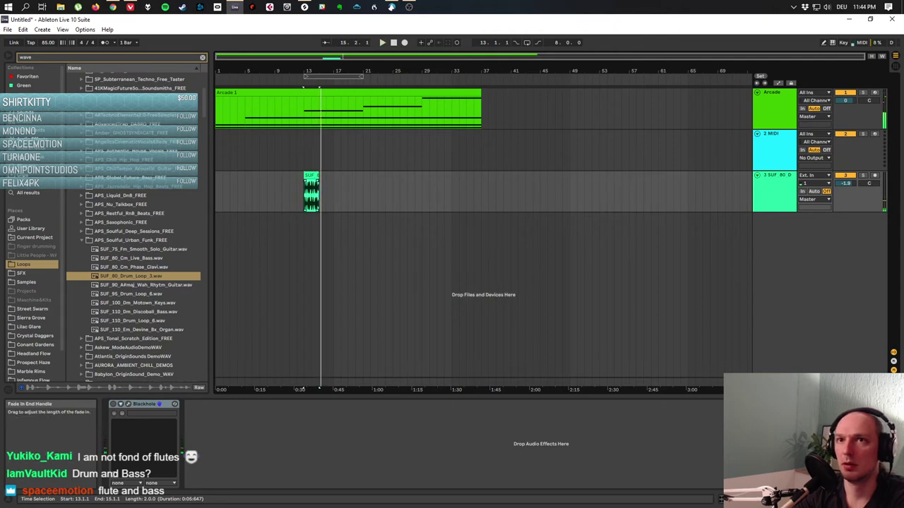
Duplicate the drum loop clip to bar 15 and play the arrangement from bar 13.
{"action": "key", "text": "ctrl+d"}
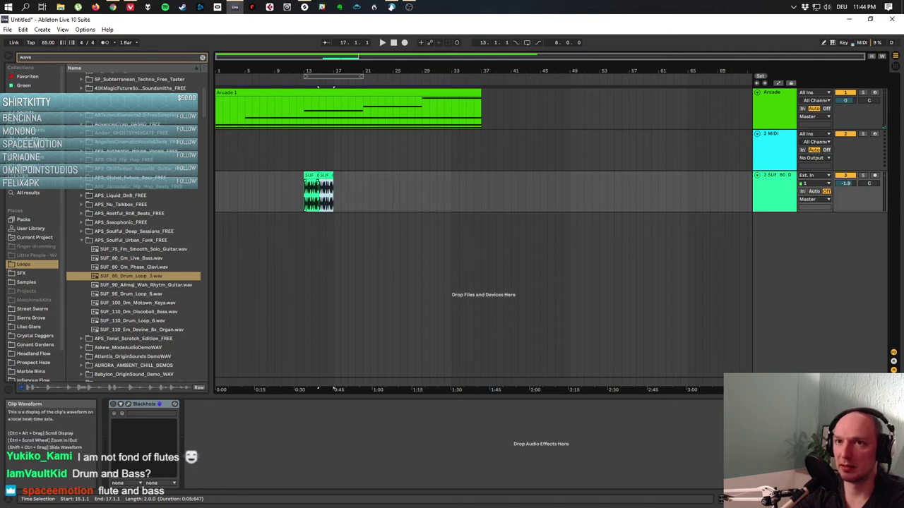
{"action": "left_click", "coordinate": [318, 190]}
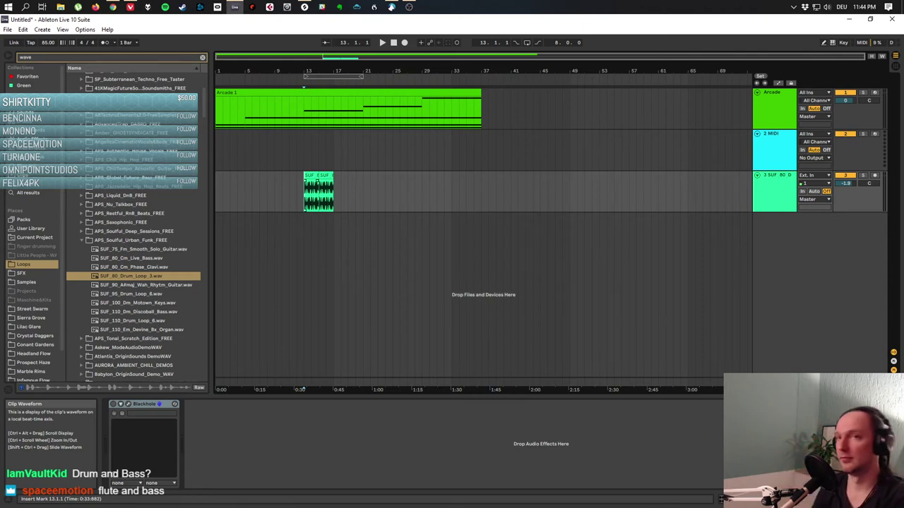
{"action": "key", "text": "space"}
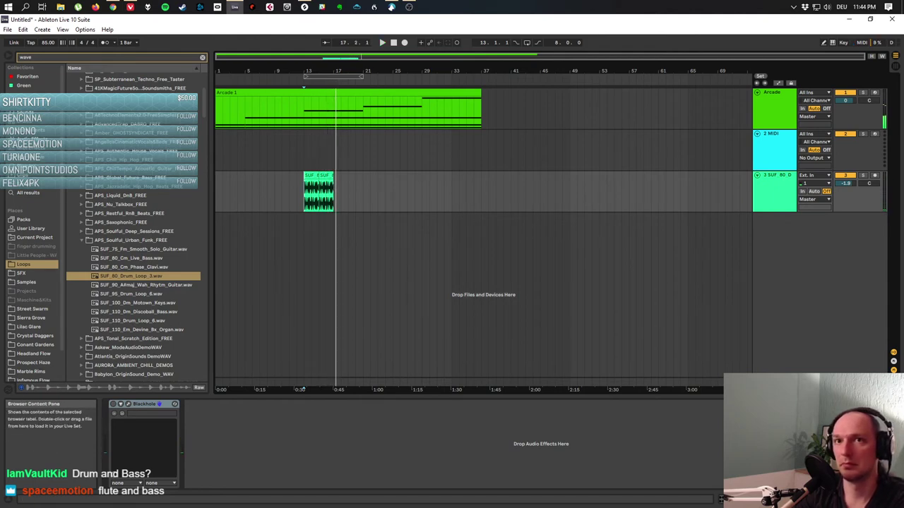
Replace the drum clips with SUF_110_Drum_Loop_6.wav at bar 13, duplicate it to bar 15, and play the result.
{"action": "left_click", "coordinate": [130, 320]}
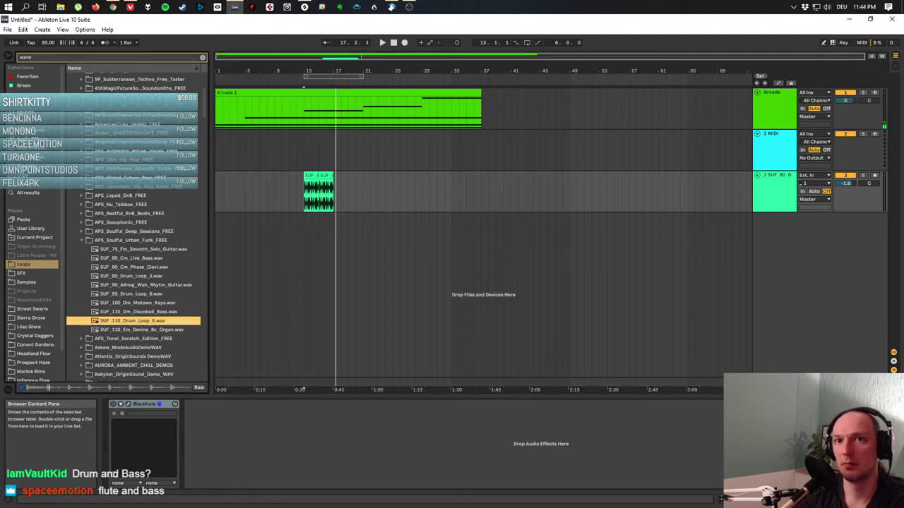
{"action": "left_click_drag", "start_coordinate": [301, 389], "coordinate": [319, 388]}
{"action": "key", "text": "space"}
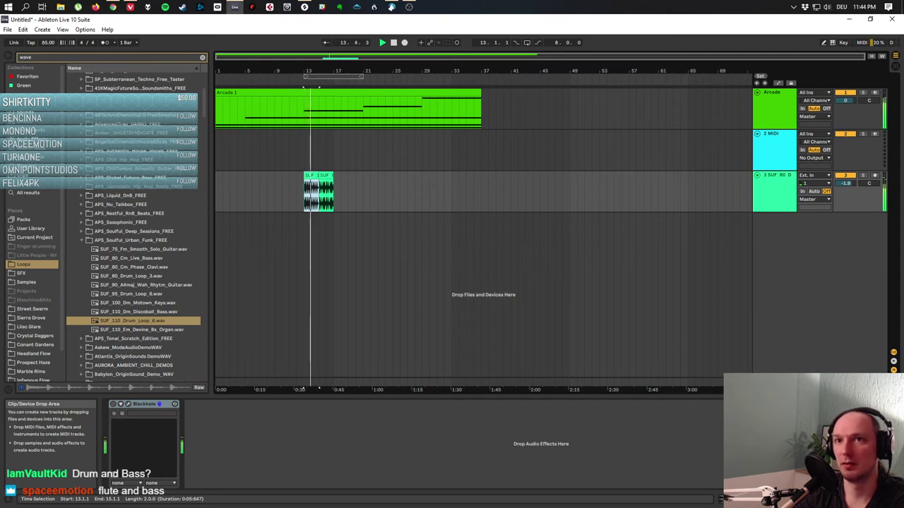
{"action": "key", "text": "ctrl+d"}
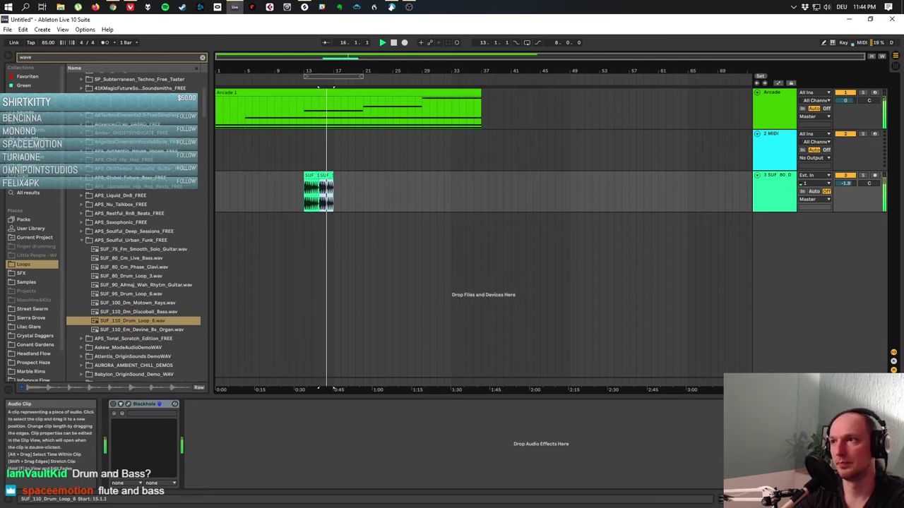
{"action": "key", "text": "space"}
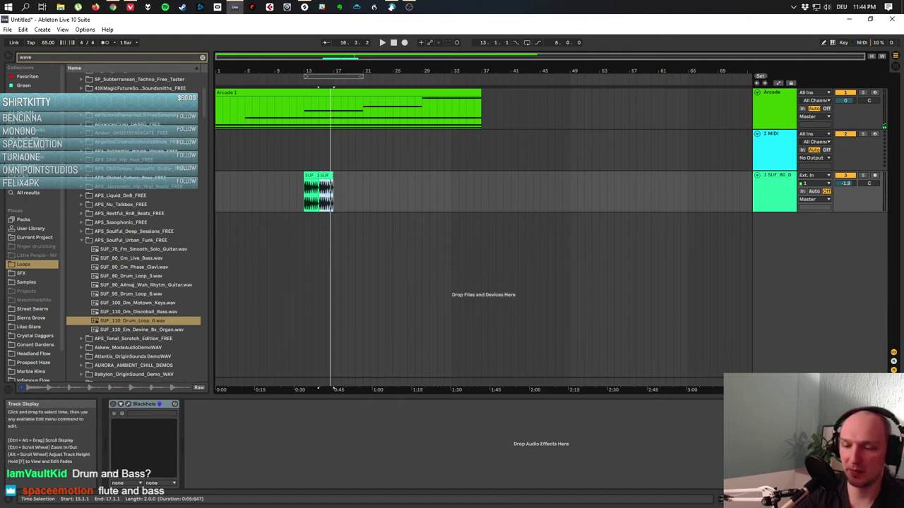
Play both SUF_110_Drum_Loop_6 clips from bar 13, then delete them from bars 13 to 17.
{"action": "key", "text": "Left"}
{"action": "key", "text": "space"}
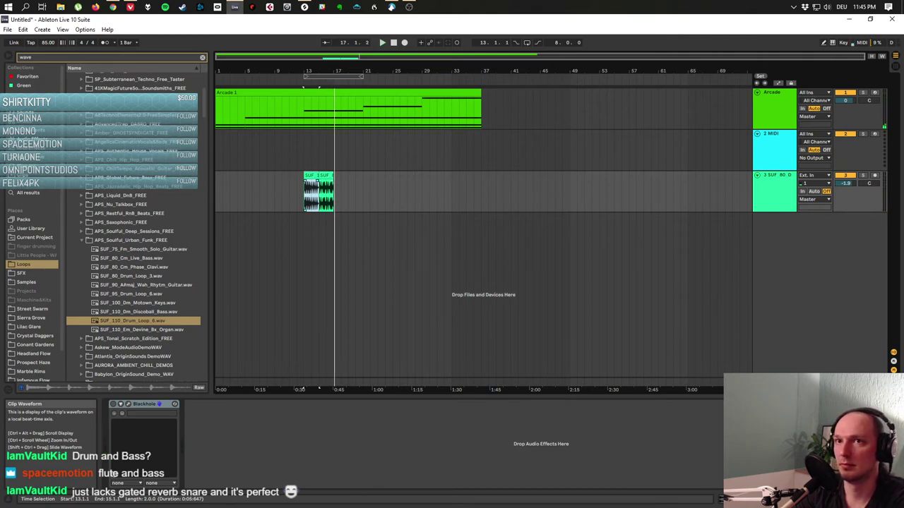
{"action": "key", "text": "space"}
{"action": "left_click", "coordinate": [333, 191], "text": "shift"}
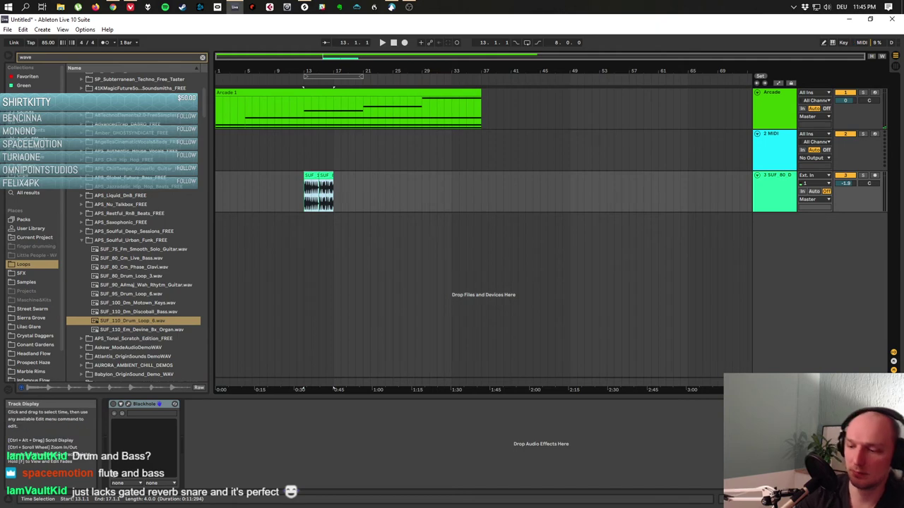
{"action": "key", "text": "Delete"}
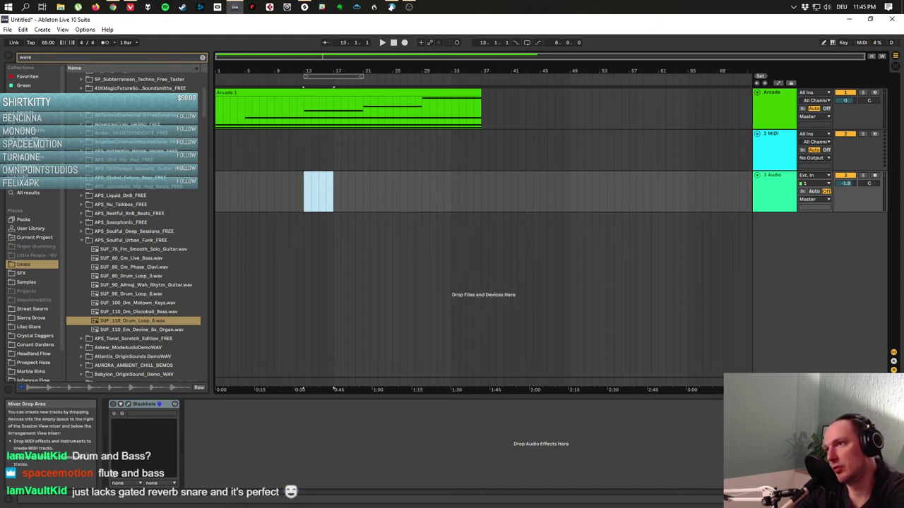
Delete the empty 3 Audio track and duplicate the Arcade track.
{"action": "left_click", "coordinate": [774, 191]}
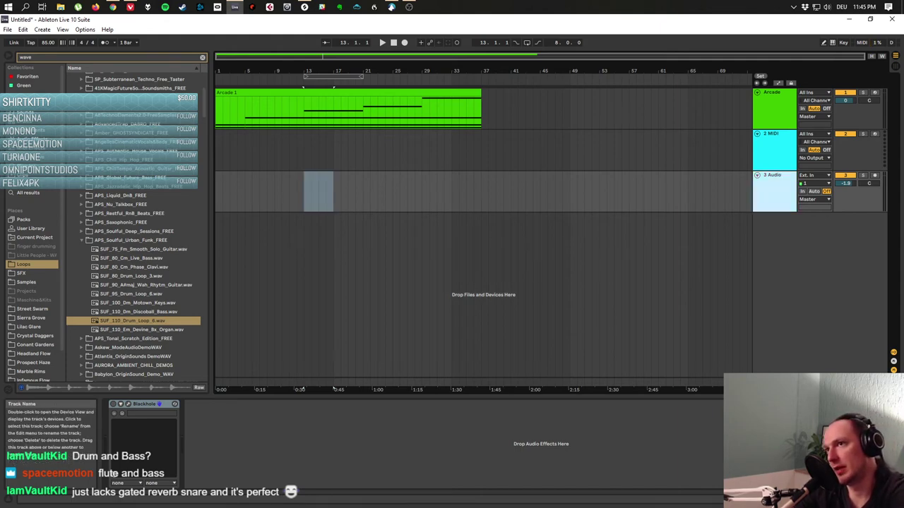
{"action": "key", "text": "Delete"}
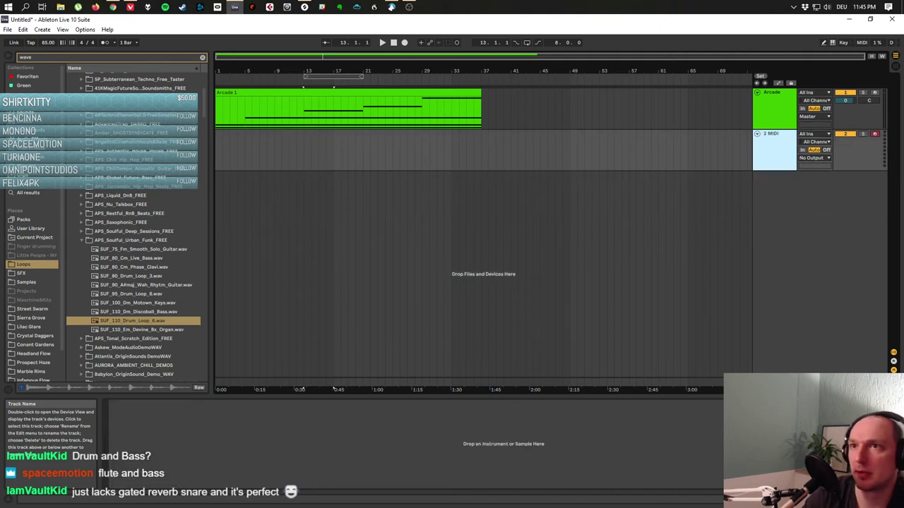
{"action": "right_click", "coordinate": [774, 111]}
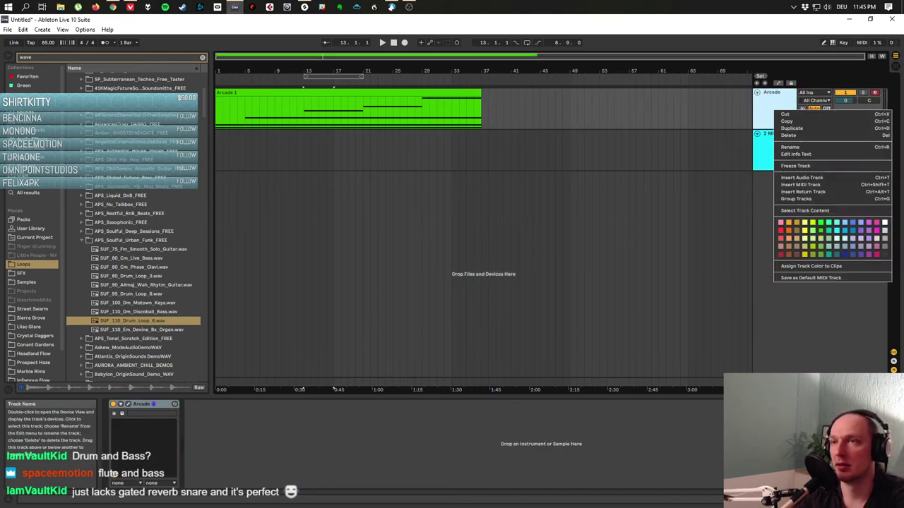
{"action": "left_click", "coordinate": [791, 128]}
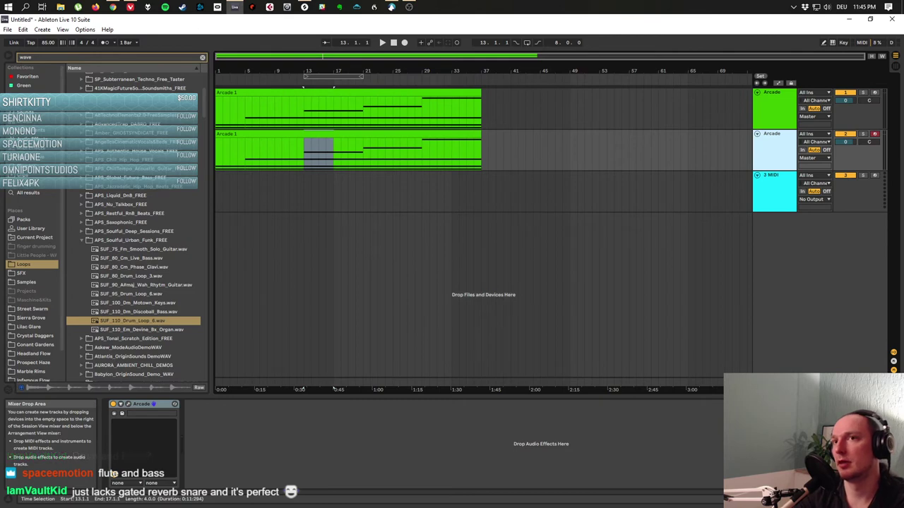
Delete the clip from the duplicated Arcade track and open that track's Arcade plug-in window.
{"action": "left_click", "coordinate": [318, 134]}
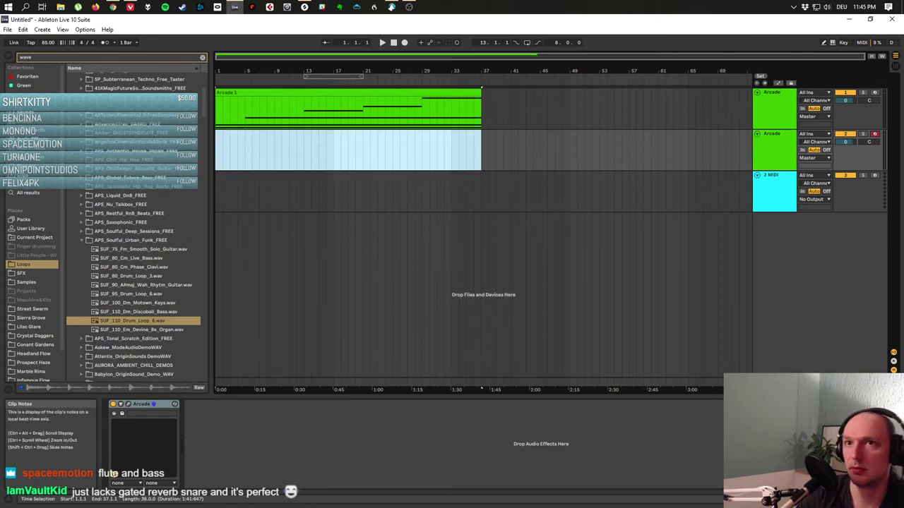
{"action": "left_click", "coordinate": [774, 135]}
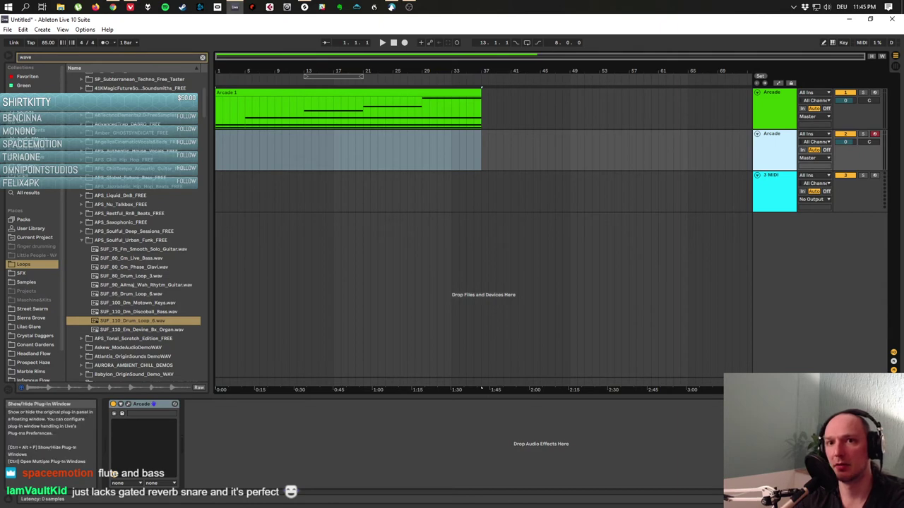
{"action": "left_click", "coordinate": [120, 404]}
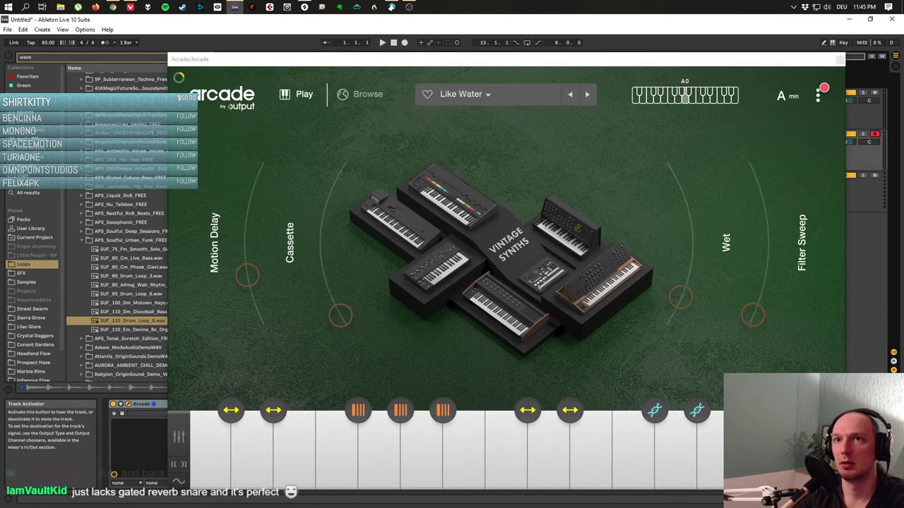
{"action": "left_click", "coordinate": [463, 94]}
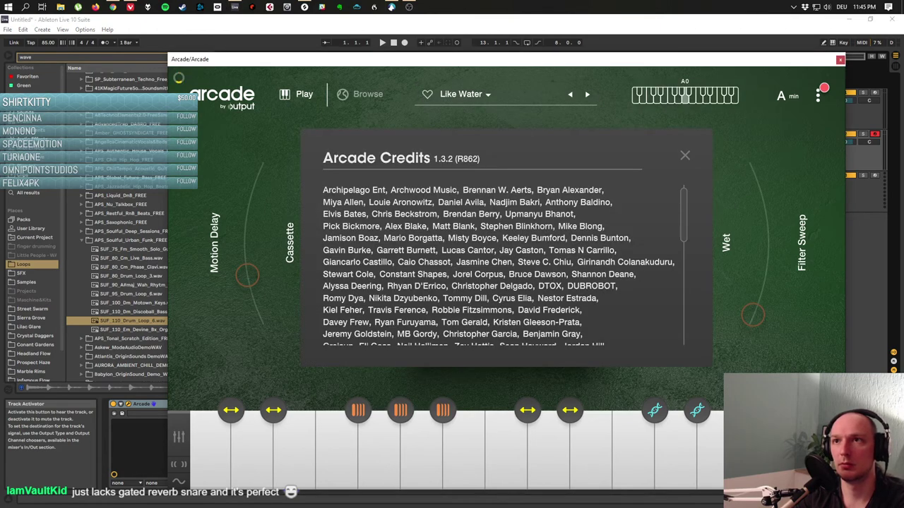
{"action": "left_click", "coordinate": [685, 155]}
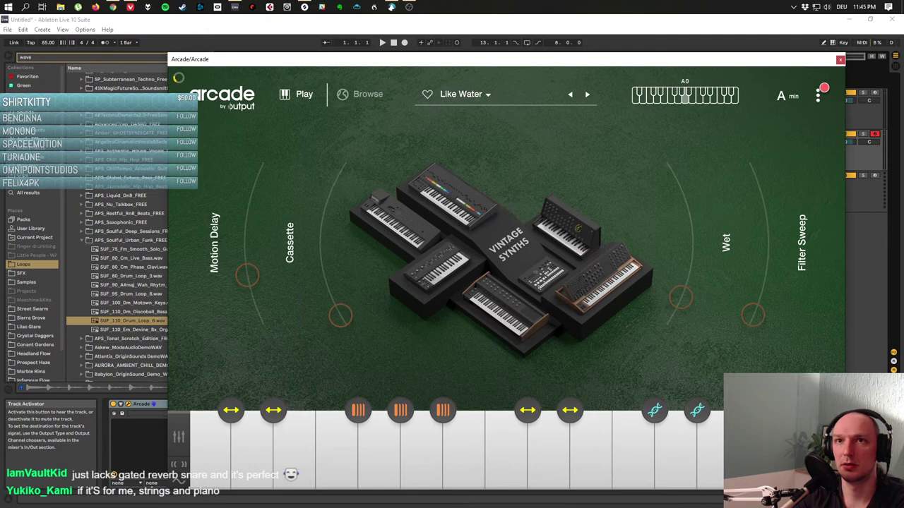
Browse Arcade's Lines and open the Drum Machinery line, refreshing the connection to load its kits.
{"action": "left_click", "coordinate": [361, 94]}
{"action": "left_click", "coordinate": [212, 168]}
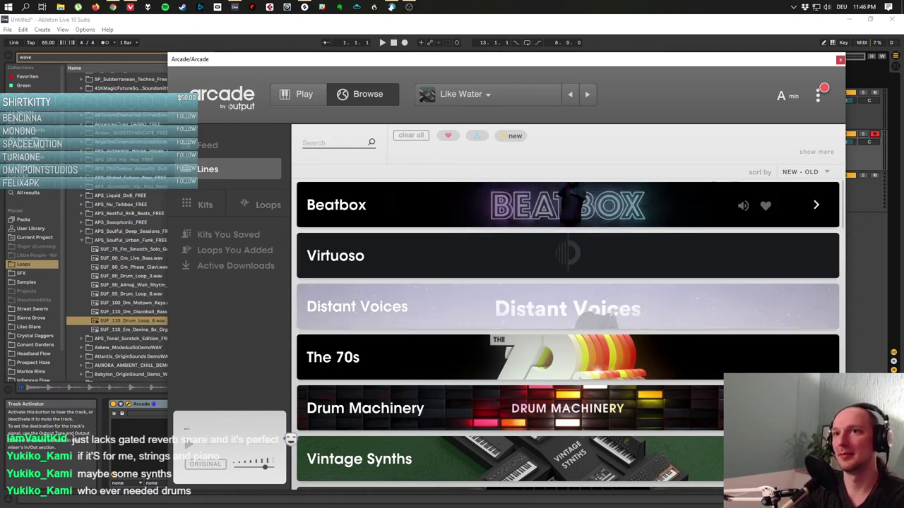
{"action": "scroll", "coordinate": [568, 268], "scroll_direction": "down", "scroll_amount": 5}
{"action": "scroll", "coordinate": [568, 282], "scroll_direction": "up", "scroll_amount": 3}
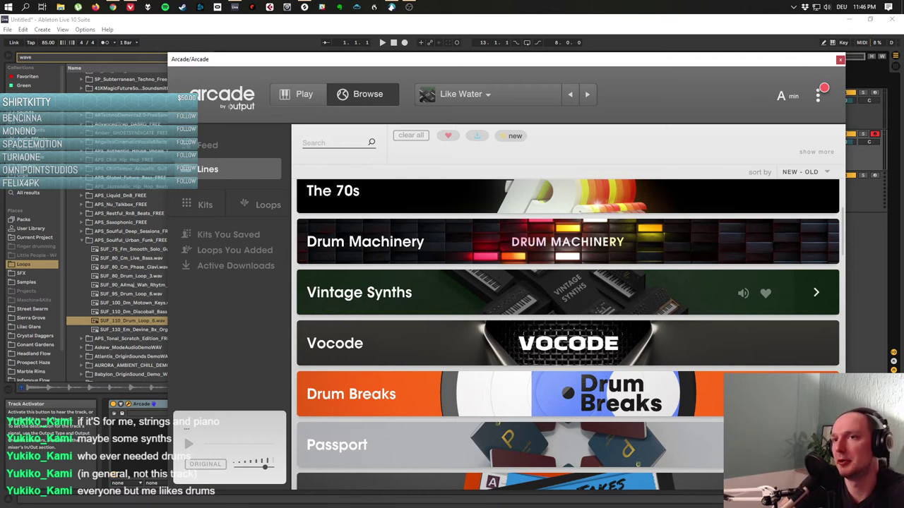
{"action": "left_click", "coordinate": [816, 241]}
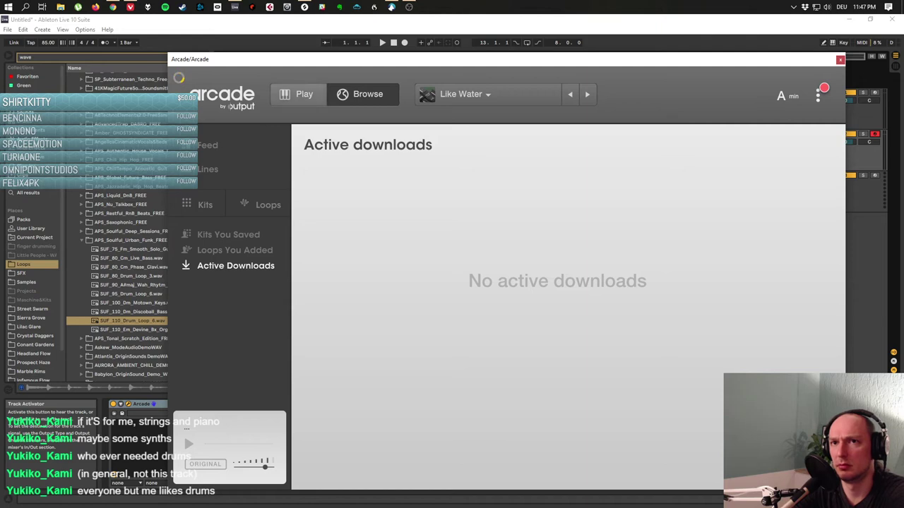
{"action": "left_click", "coordinate": [207, 169]}
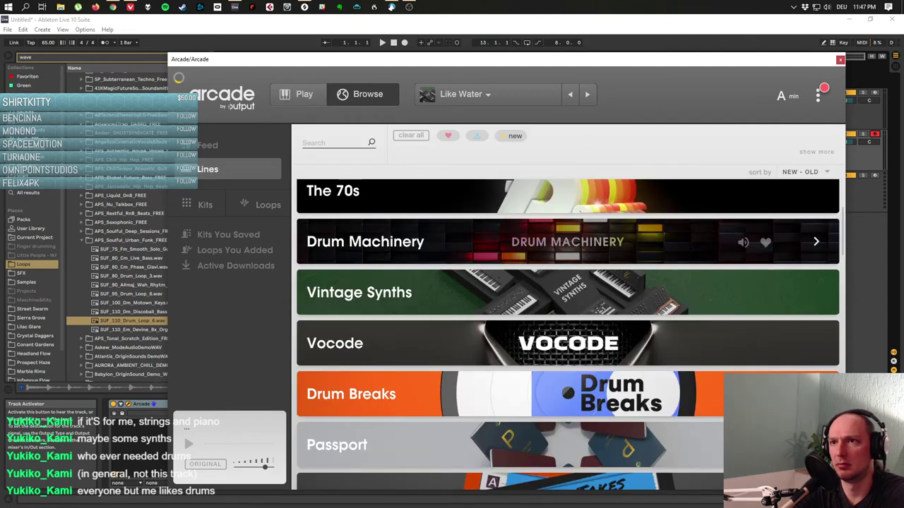
{"action": "left_click", "coordinate": [567, 242]}
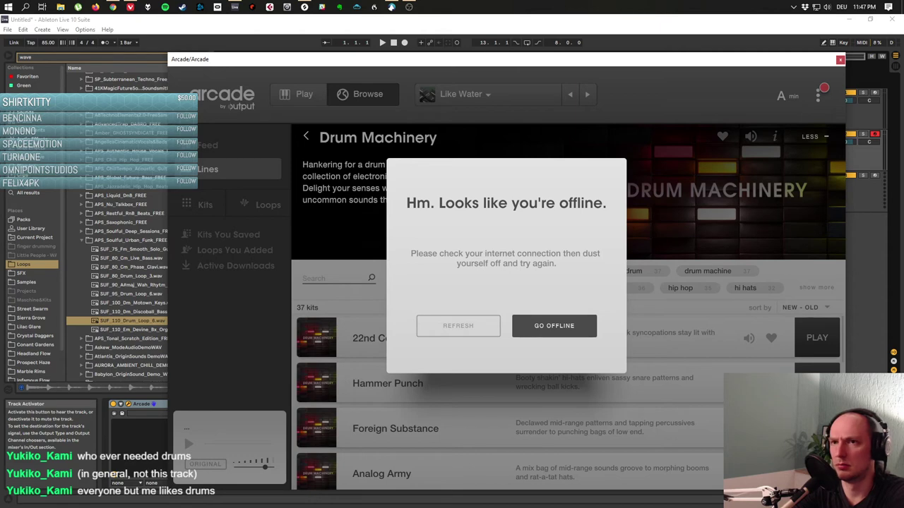
{"action": "left_click", "coordinate": [458, 326]}
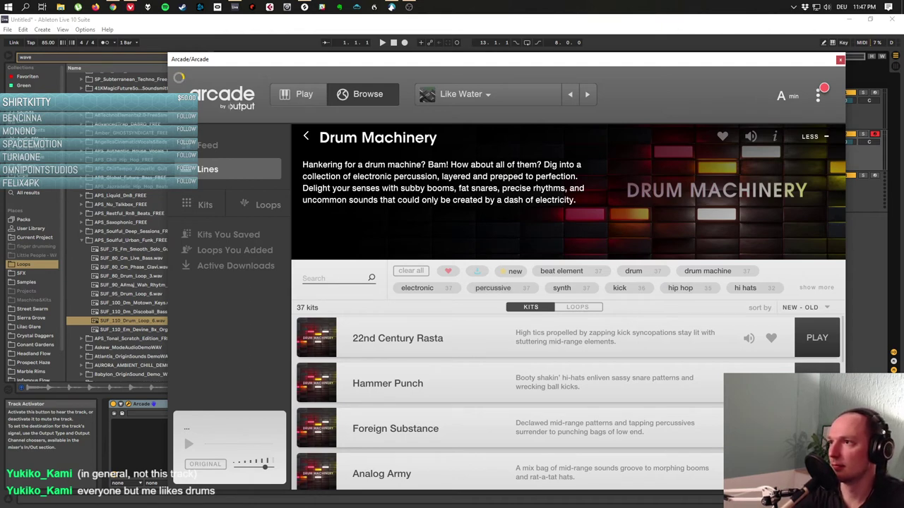
Audition the Drum Machinery kits Cold Front, Roller Rink Banger, Organ Beats, Hold It Down and Visceral.
{"action": "scroll", "coordinate": [569, 318], "scroll_direction": "down", "scroll_amount": 3}
{"action": "scroll", "coordinate": [569, 346], "scroll_direction": "down", "scroll_amount": 15}
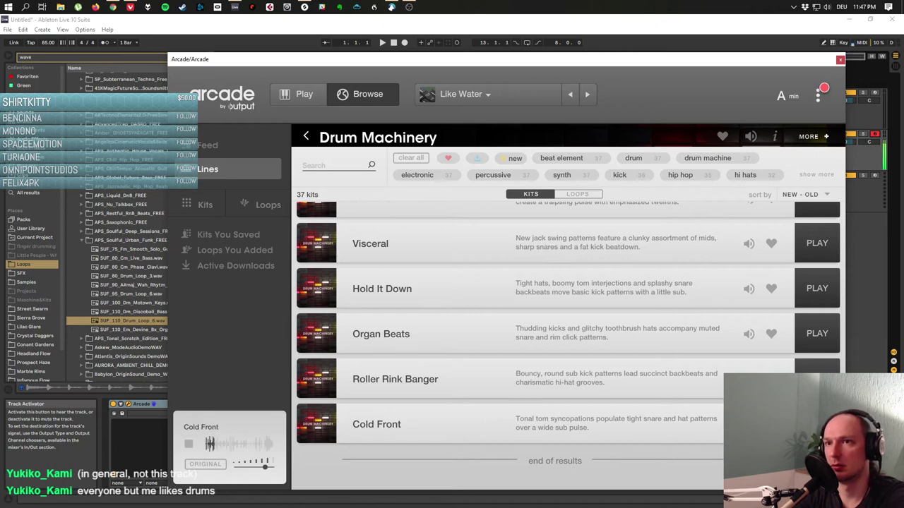
{"action": "left_click", "coordinate": [817, 379]}
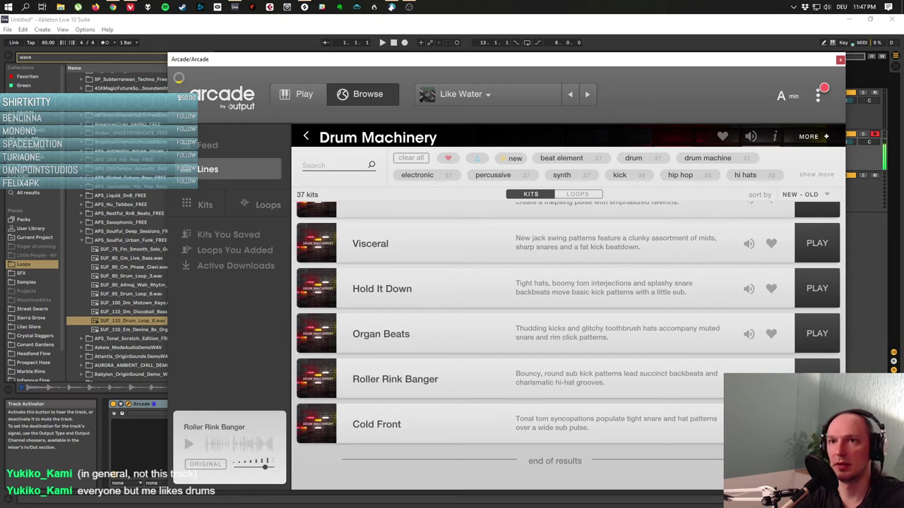
{"action": "left_click", "coordinate": [749, 334]}
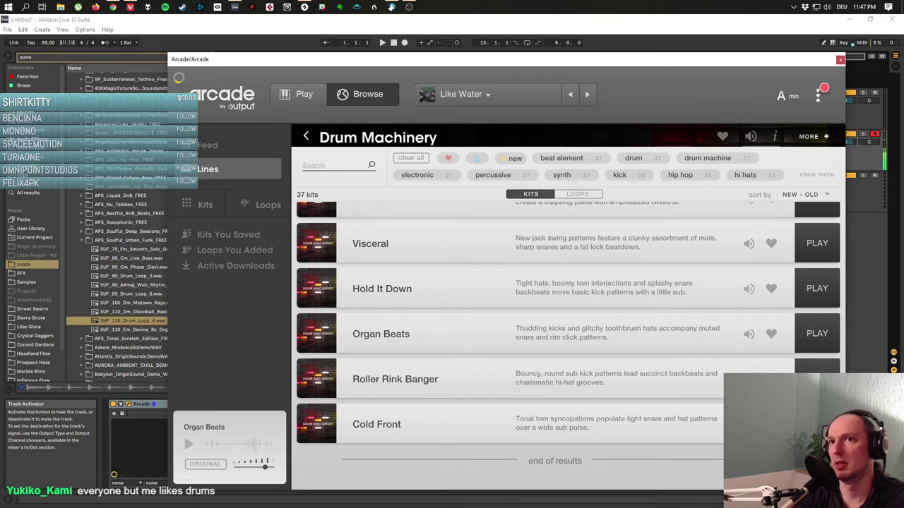
{"action": "left_click", "coordinate": [749, 289]}
{"action": "scroll", "coordinate": [551, 332], "scroll_direction": "up", "scroll_amount": 5}
{"action": "scroll", "coordinate": [551, 332], "scroll_direction": "down", "scroll_amount": 5}
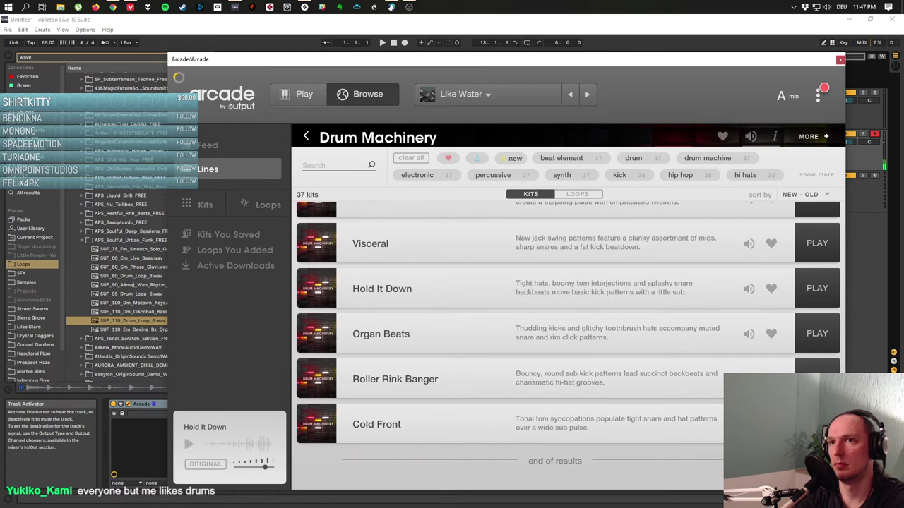
{"action": "left_click", "coordinate": [748, 244]}
Audition the kits from Slackster up to Sonic Boom, including Charging Up, Springer, Fight It Out and Hulking.
{"action": "scroll", "coordinate": [749, 244], "scroll_direction": "up", "scroll_amount": 3}
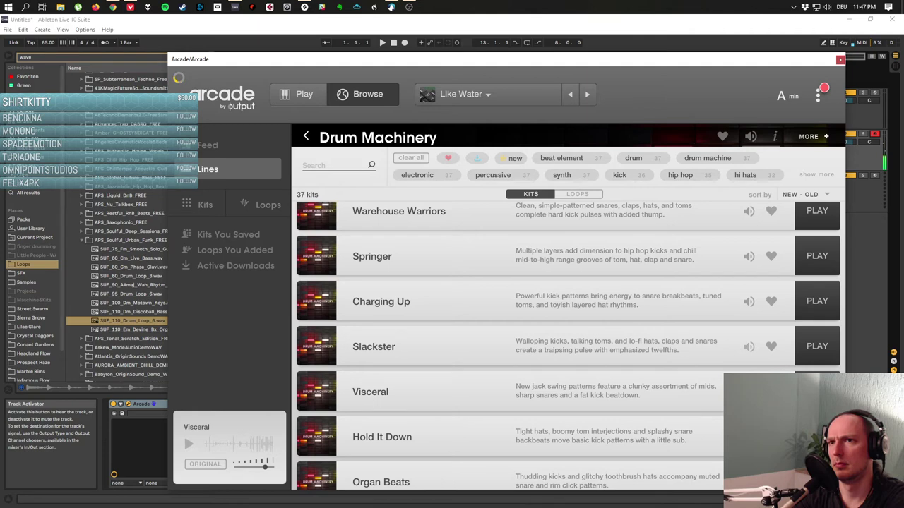
{"action": "left_click", "coordinate": [748, 347]}
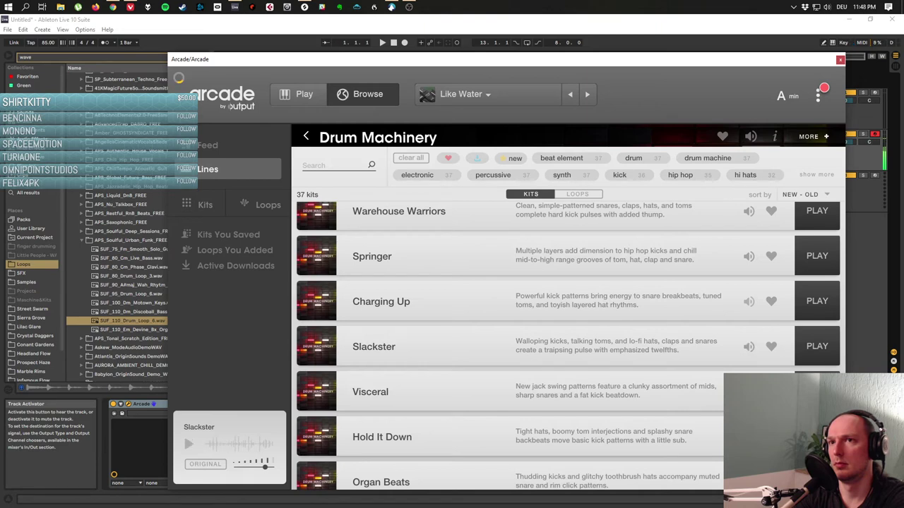
{"action": "key", "text": "Up"}
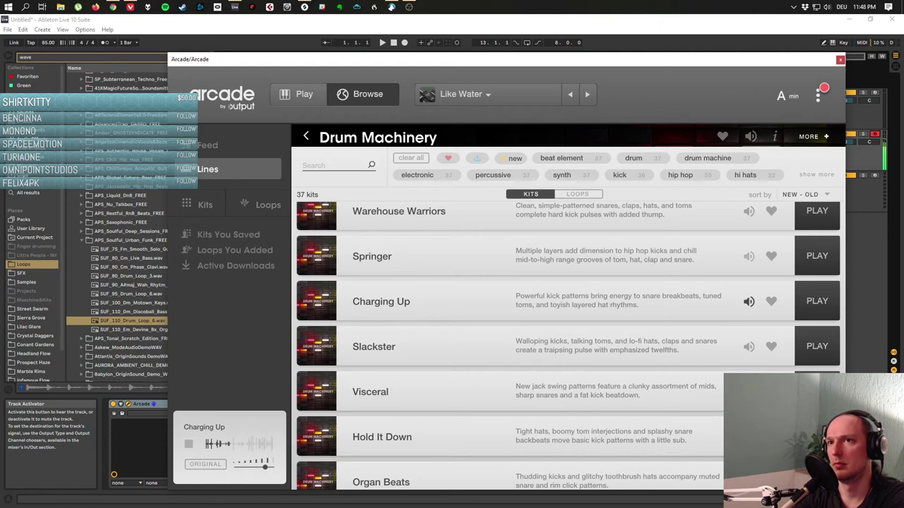
{"action": "key", "text": "Up"}
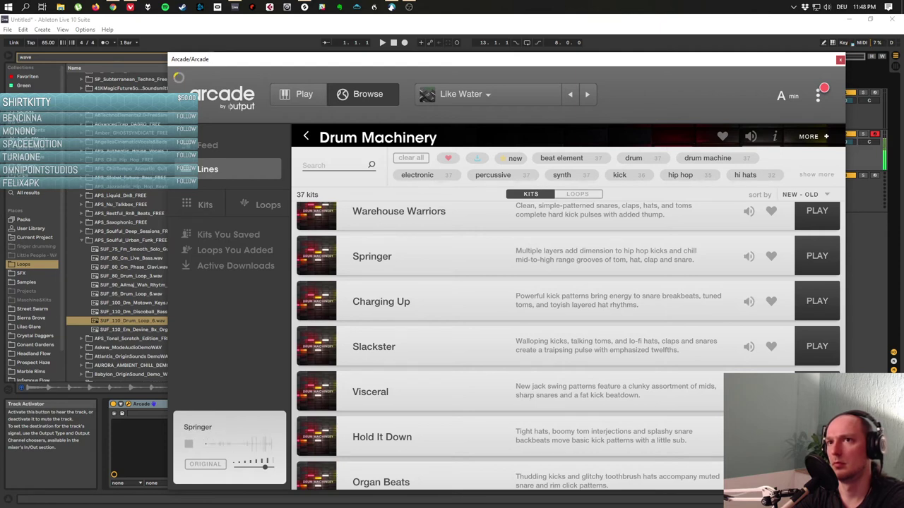
{"action": "key", "text": "Up"}
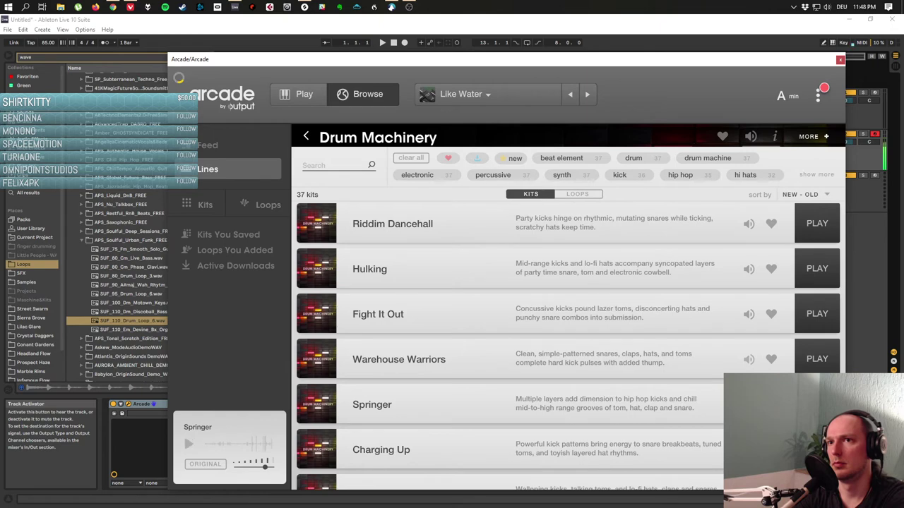
{"action": "key", "text": "Up"}
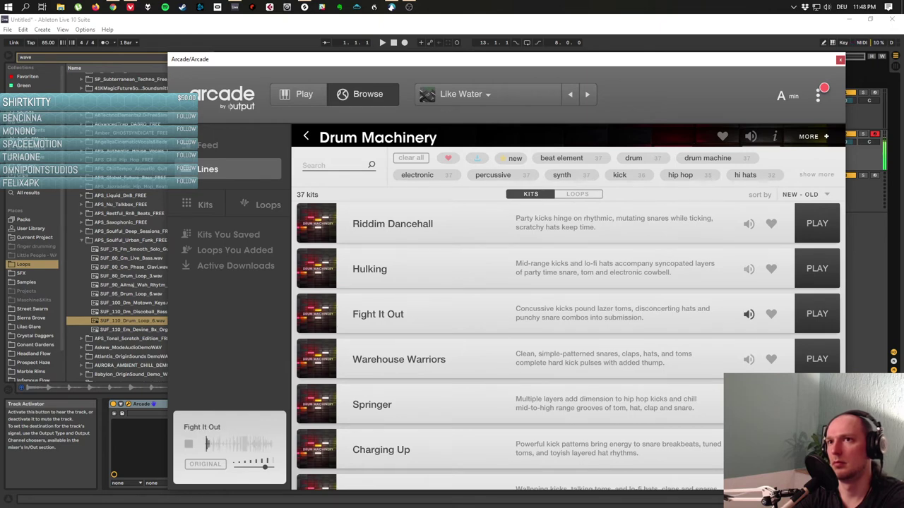
{"action": "key", "text": "Up"}
{"action": "key", "text": "Up"}
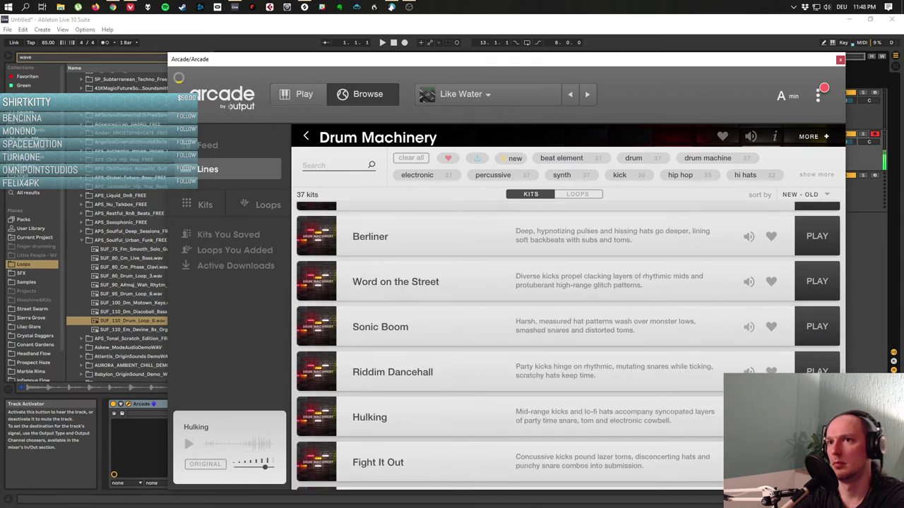
{"action": "key", "text": "Up"}
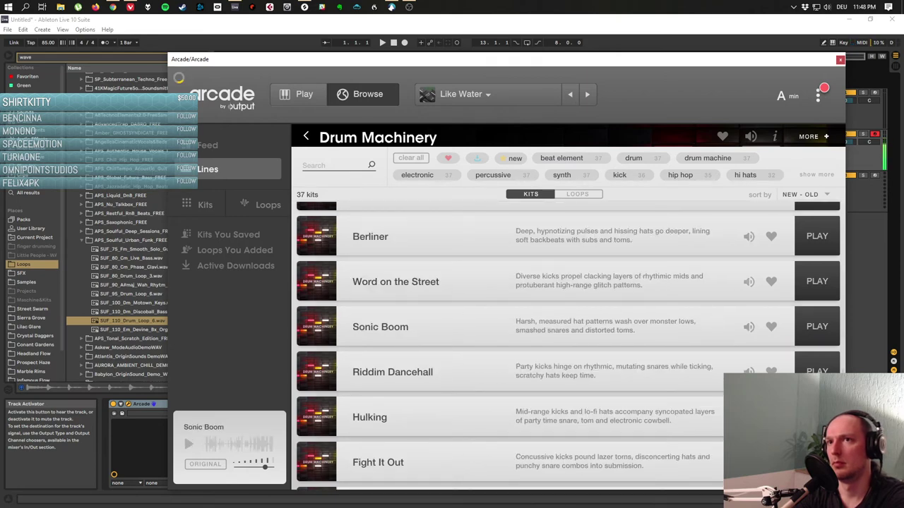
Preview the kits Word on the Street, Live Wire, Insomnia, Heavy Stepper and Suave Demeanor.
{"action": "scroll", "coordinate": [569, 346], "scroll_direction": "up", "scroll_amount": 3}
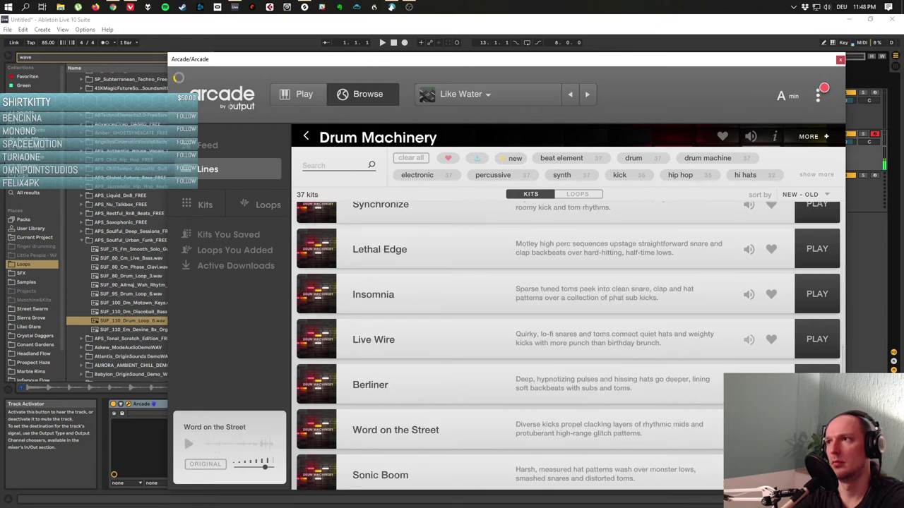
{"action": "left_click", "coordinate": [748, 340]}
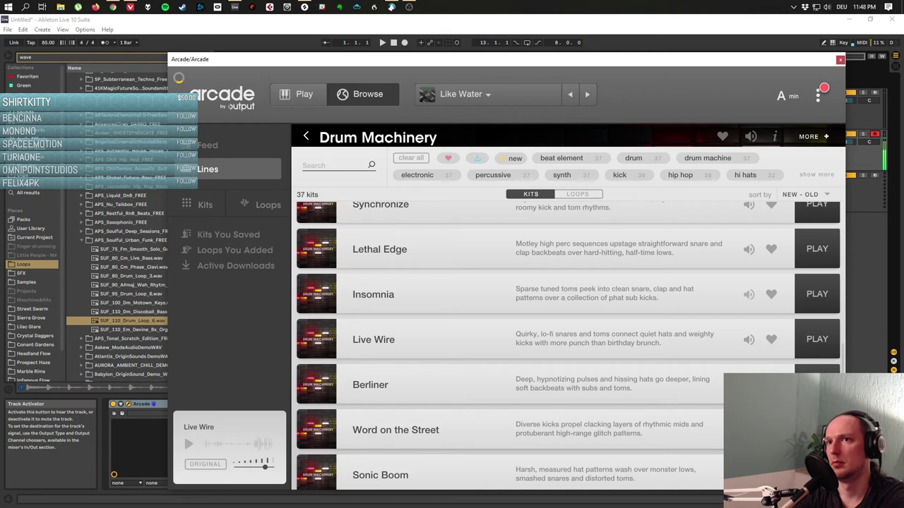
{"action": "left_click", "coordinate": [749, 295]}
{"action": "scroll", "coordinate": [748, 294], "scroll_direction": "up", "scroll_amount": 3}
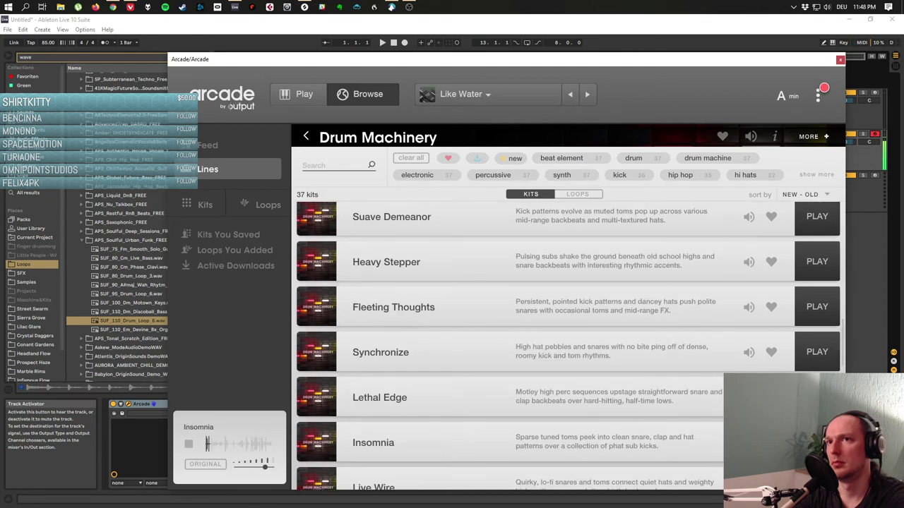
{"action": "left_click", "coordinate": [749, 262]}
{"action": "left_click", "coordinate": [748, 217]}
Compare the previews of Whipped Up and Suave Demeanor, and audition External Circuit and Floaters.
{"action": "scroll", "coordinate": [748, 216], "scroll_direction": "down", "scroll_amount": 5}
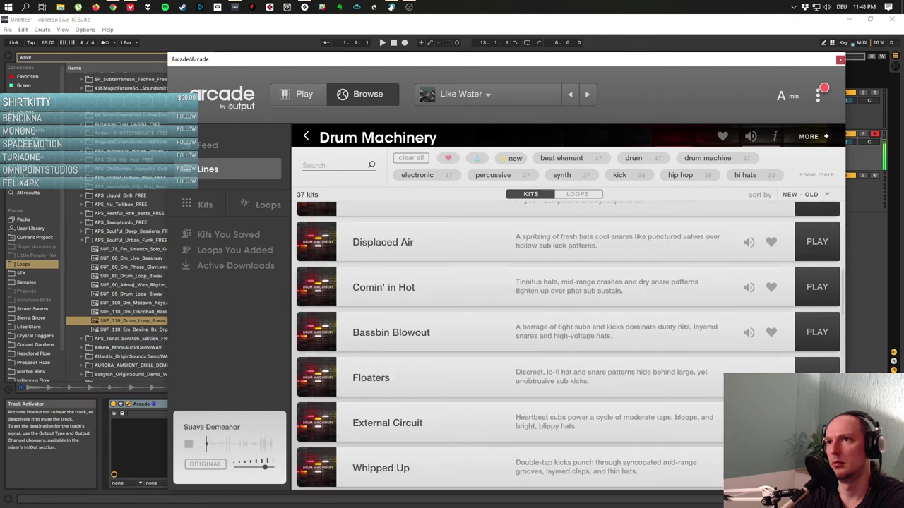
{"action": "scroll", "coordinate": [568, 346], "scroll_direction": "down", "scroll_amount": 3}
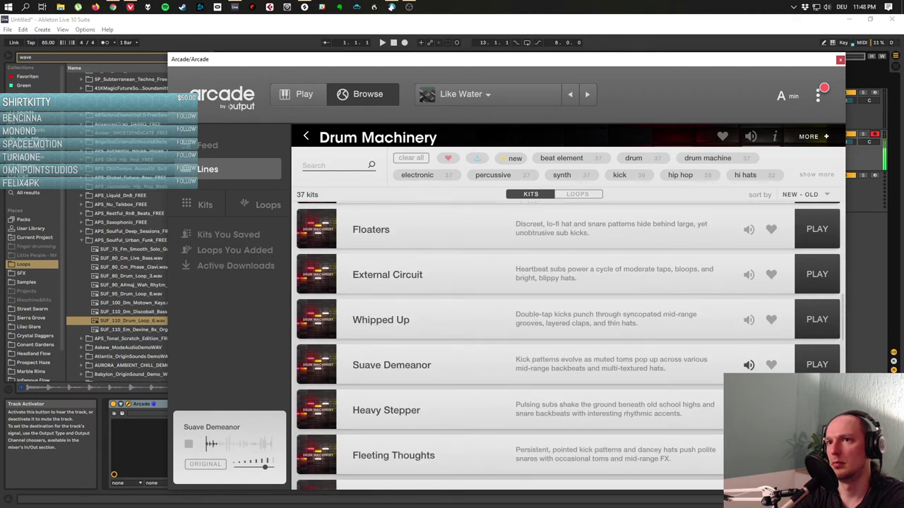
{"action": "left_click", "coordinate": [749, 320]}
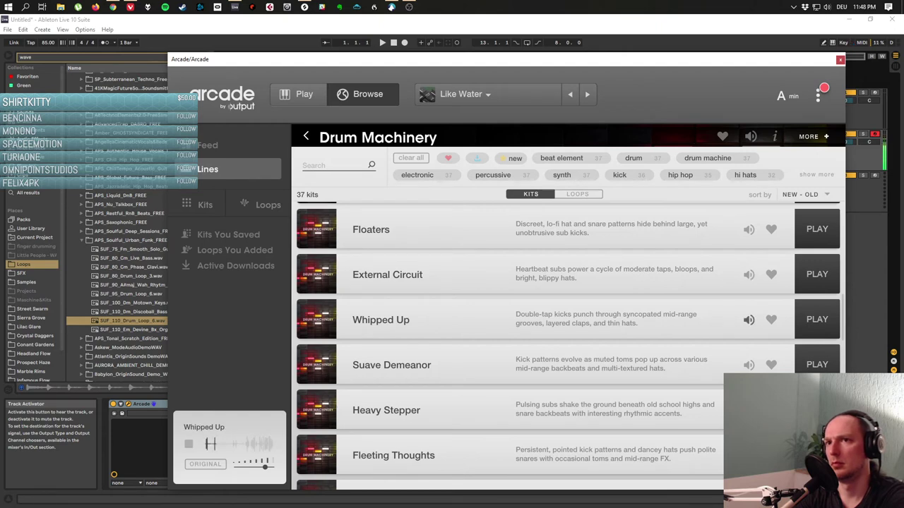
{"action": "left_click", "coordinate": [749, 365]}
{"action": "left_click", "coordinate": [748, 274]}
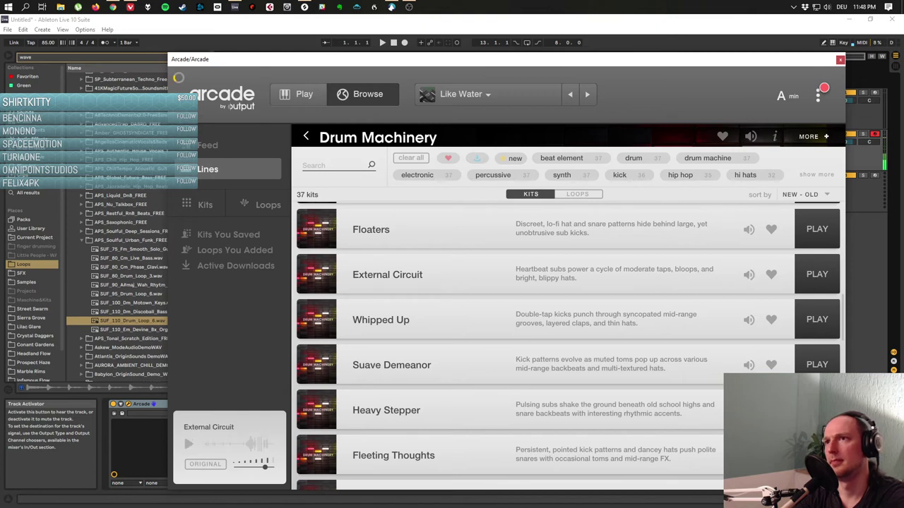
{"action": "left_click", "coordinate": [749, 230]}
{"action": "scroll", "coordinate": [565, 346], "scroll_direction": "up", "scroll_amount": 3}
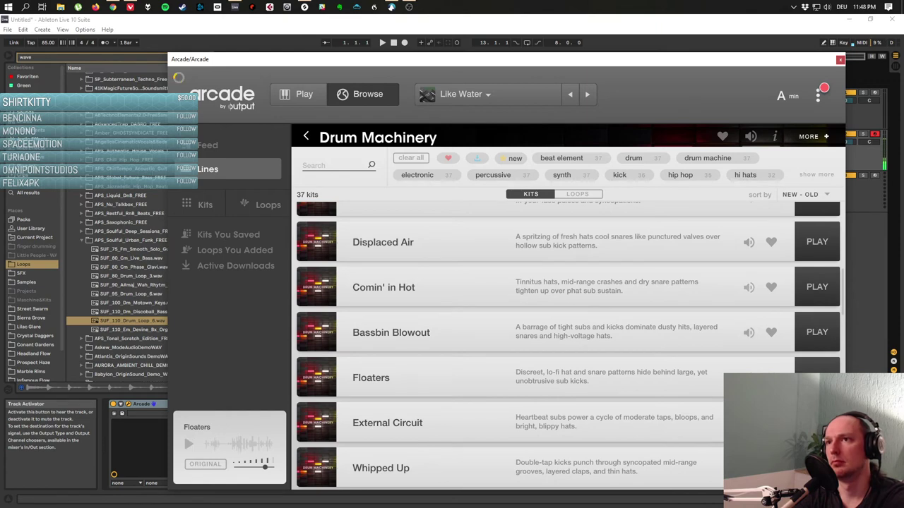
Audition the Drum Machinery kits Bassbin Blowout, Comin' in Hot, Displaced Air, Acidic Grooves, Eternal Flow and Room Rocker.
{"action": "left_click", "coordinate": [749, 333]}
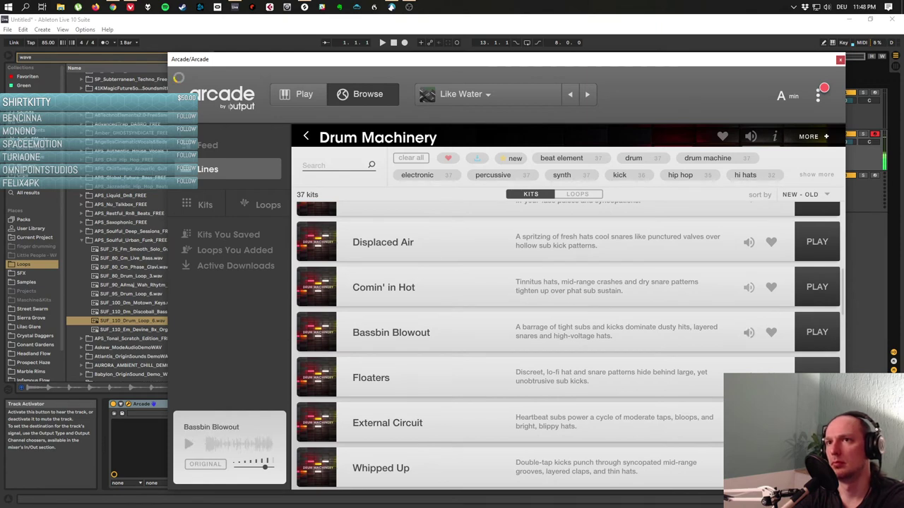
{"action": "left_click", "coordinate": [749, 288]}
{"action": "scroll", "coordinate": [565, 318], "scroll_direction": "up", "scroll_amount": 3}
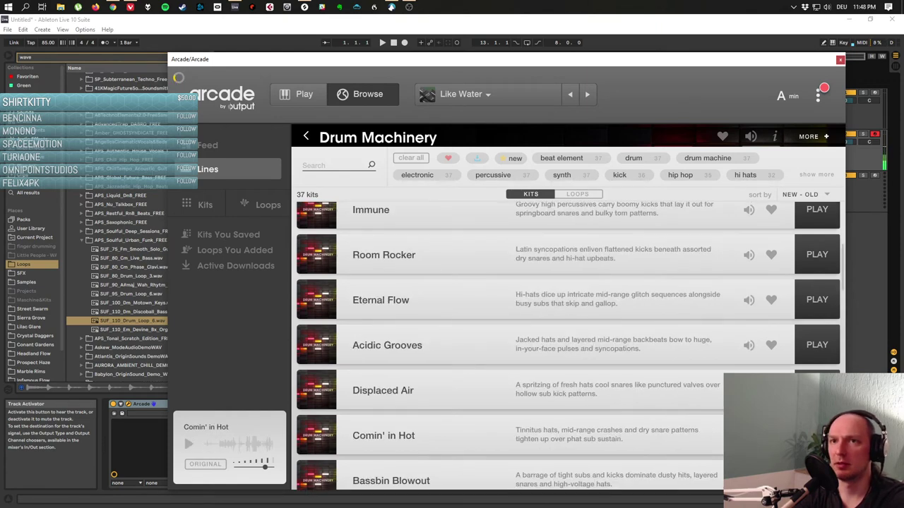
{"action": "left_click", "coordinate": [749, 390]}
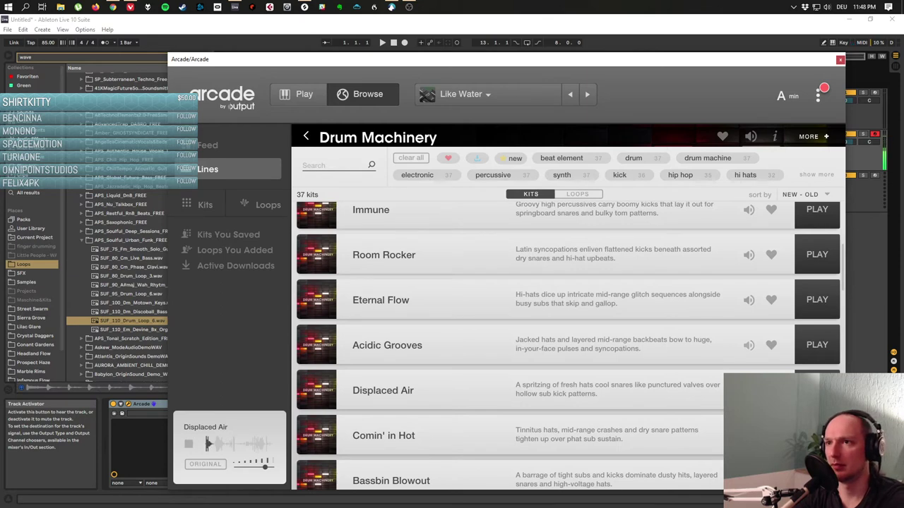
{"action": "left_click", "coordinate": [749, 345]}
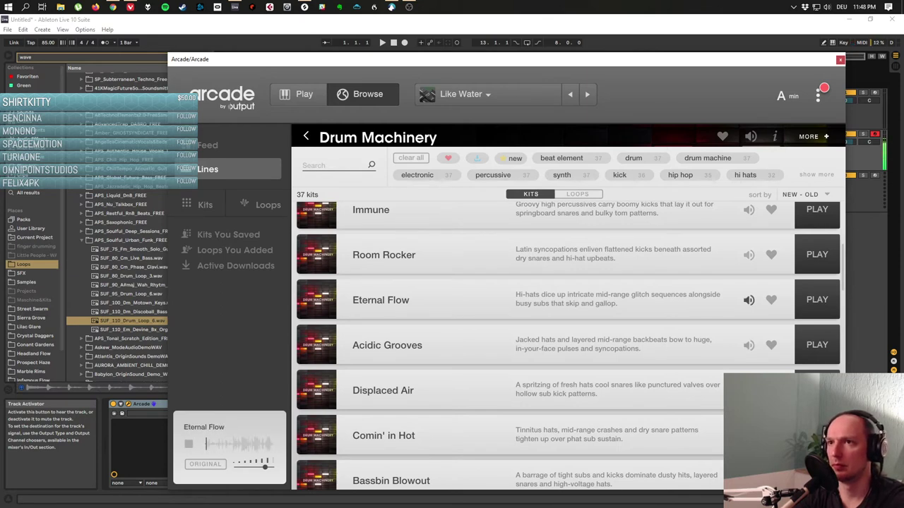
{"action": "left_click", "coordinate": [749, 255]}
{"action": "scroll", "coordinate": [749, 297], "scroll_direction": "up", "scroll_amount": 3}
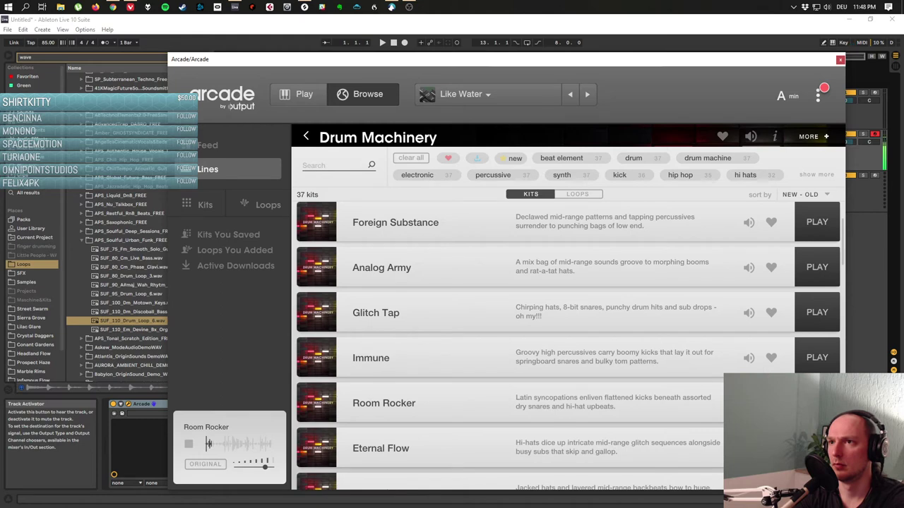
Audition the kits from Immune up to 22nd Century Rasta, including Glitch Tap, Analog Army, Foreign Substance and Hammer Punch.
{"action": "left_click", "coordinate": [748, 358]}
{"action": "left_click", "coordinate": [748, 313]}
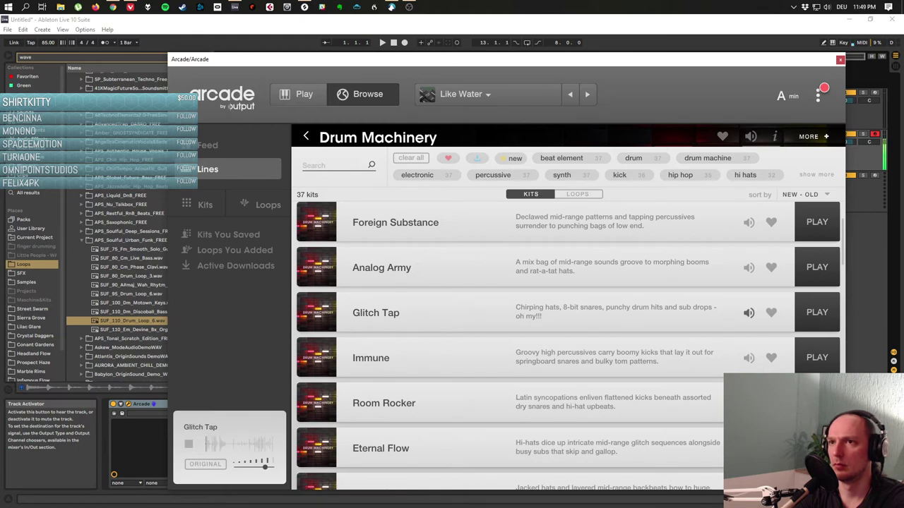
{"action": "left_click", "coordinate": [749, 268]}
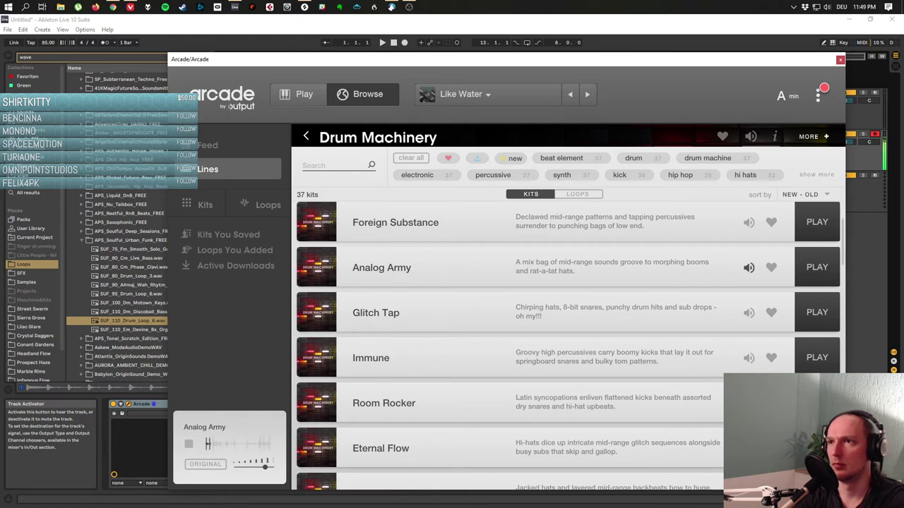
{"action": "left_click", "coordinate": [748, 223]}
{"action": "scroll", "coordinate": [748, 222], "scroll_direction": "up", "scroll_amount": 2}
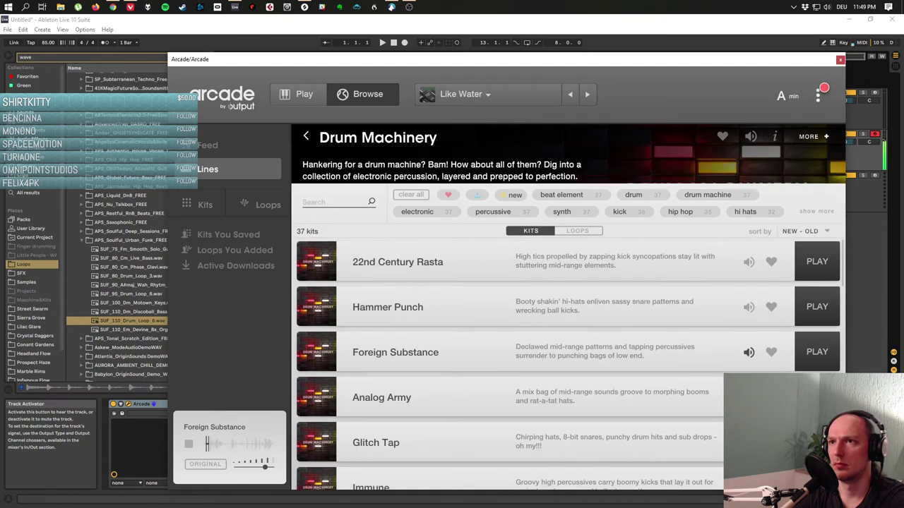
{"action": "left_click", "coordinate": [749, 307]}
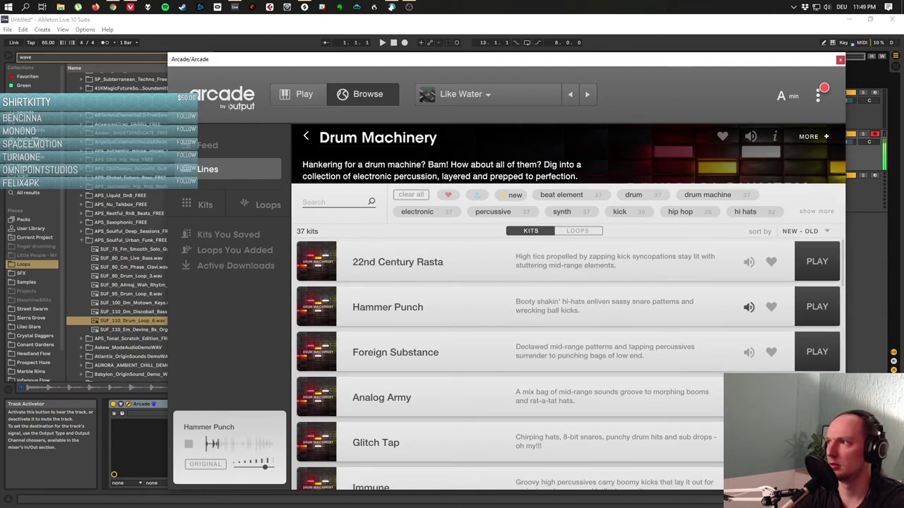
{"action": "left_click", "coordinate": [749, 262]}
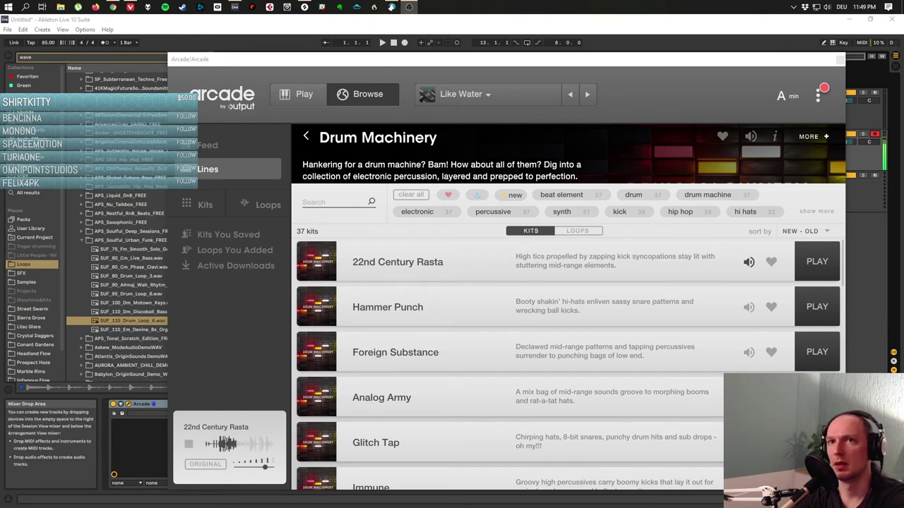
Return to the overview of all lines and look through the whole list for other lines with drum kits.
{"action": "left_click", "coordinate": [306, 136]}
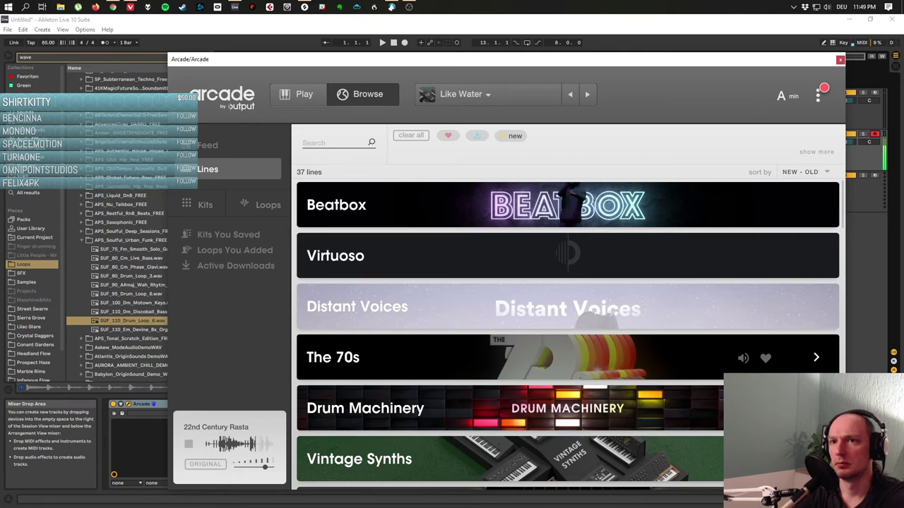
{"action": "scroll", "coordinate": [568, 349], "scroll_direction": "down", "scroll_amount": 2}
{"action": "scroll", "coordinate": [568, 353], "scroll_direction": "down", "scroll_amount": 3}
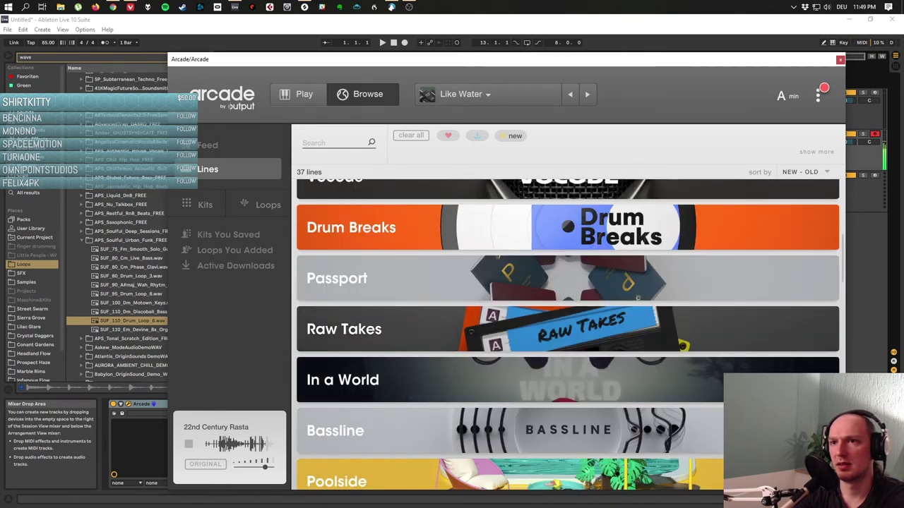
{"action": "scroll", "coordinate": [568, 353], "scroll_direction": "down", "scroll_amount": 3}
{"action": "scroll", "coordinate": [567, 353], "scroll_direction": "down", "scroll_amount": 3}
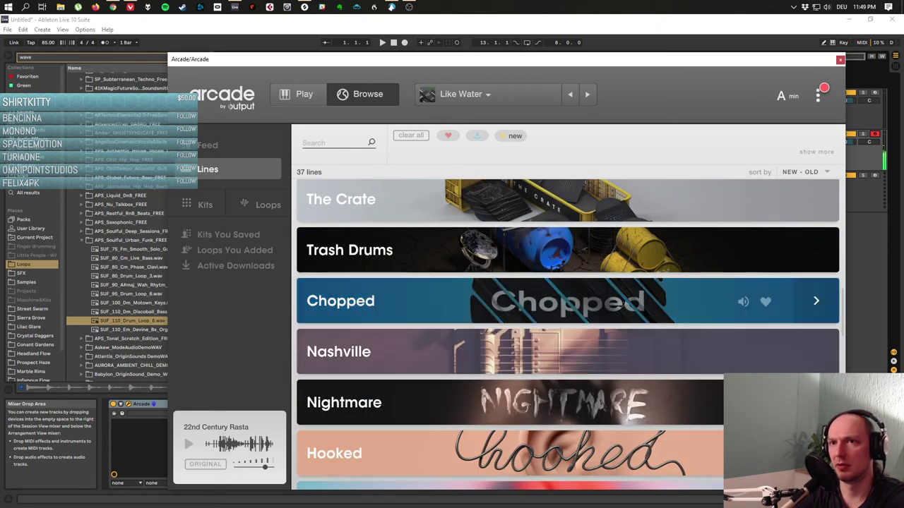
{"action": "scroll", "coordinate": [568, 339], "scroll_direction": "down", "scroll_amount": 6}
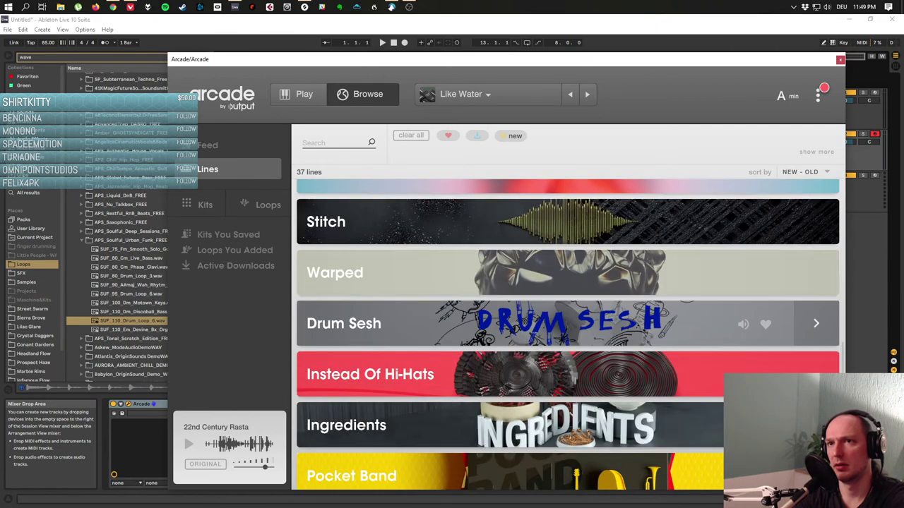
{"action": "scroll", "coordinate": [568, 323], "scroll_direction": "down", "scroll_amount": 6}
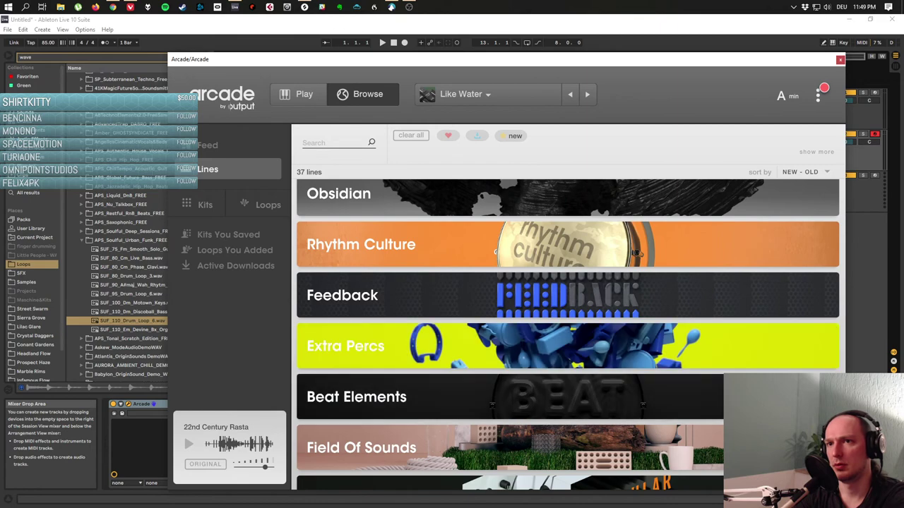
{"action": "scroll", "coordinate": [568, 354], "scroll_direction": "down", "scroll_amount": 6}
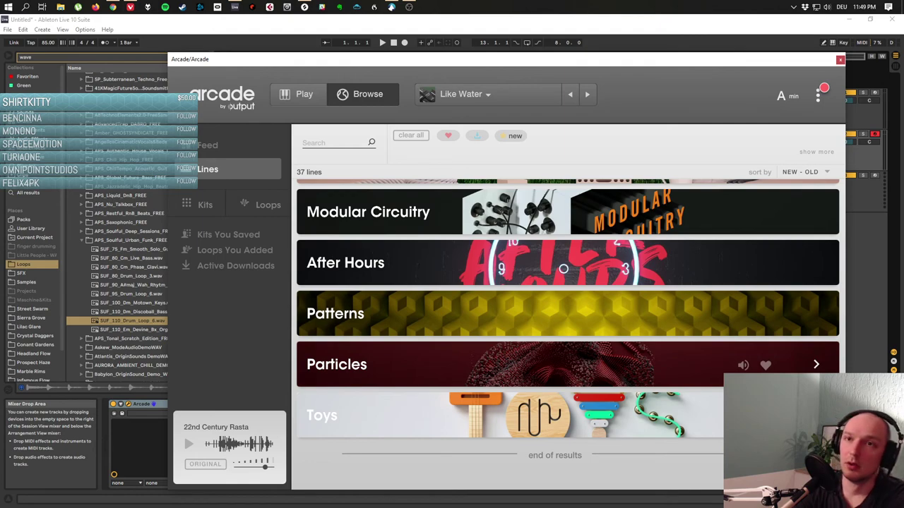
{"action": "scroll", "coordinate": [567, 364], "scroll_direction": "up", "scroll_amount": 18}
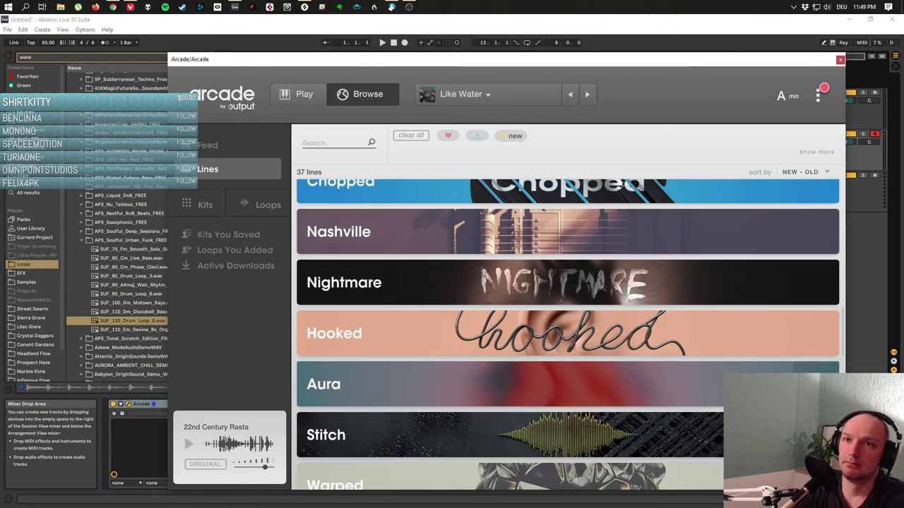
{"action": "scroll", "coordinate": [567, 360], "scroll_direction": "up", "scroll_amount": 10}
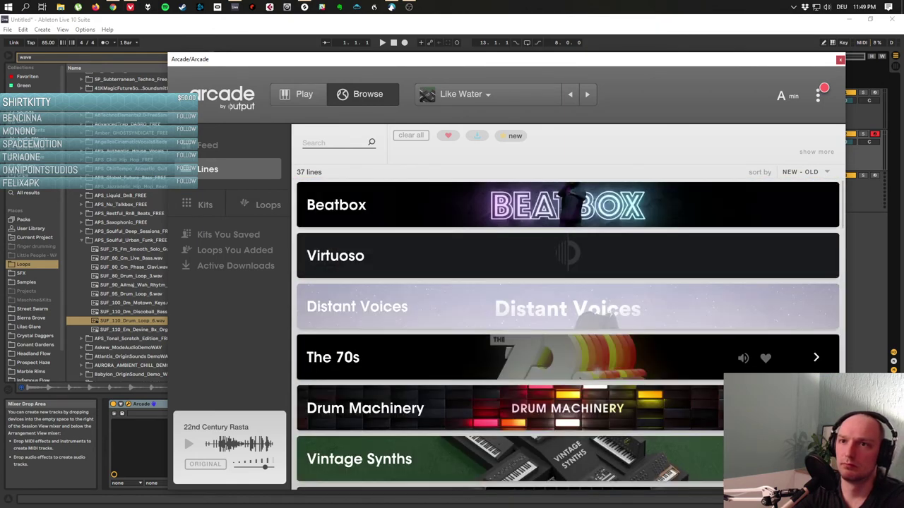
Open The 70s line, audition its kits The Lo-Down and Old School, and look through the kits listed above them.
{"action": "left_click", "coordinate": [568, 357]}
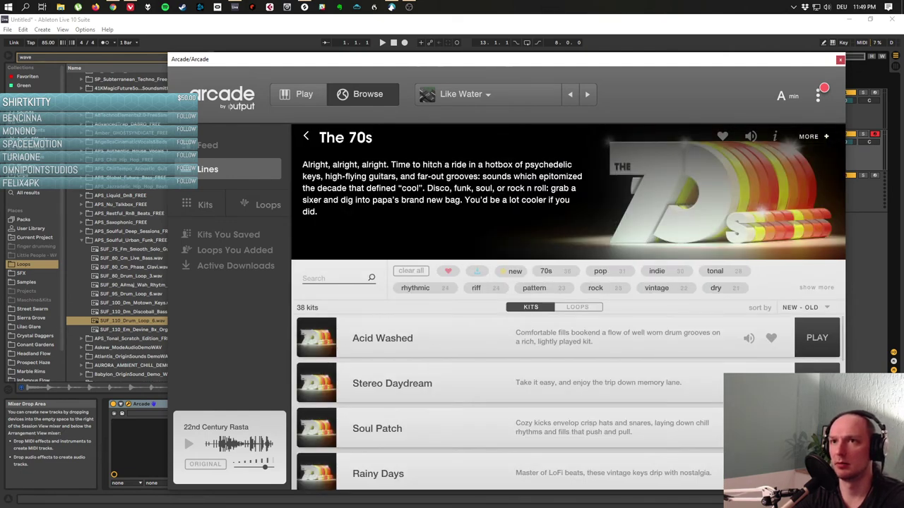
{"action": "scroll", "coordinate": [568, 346], "scroll_direction": "down", "scroll_amount": 15}
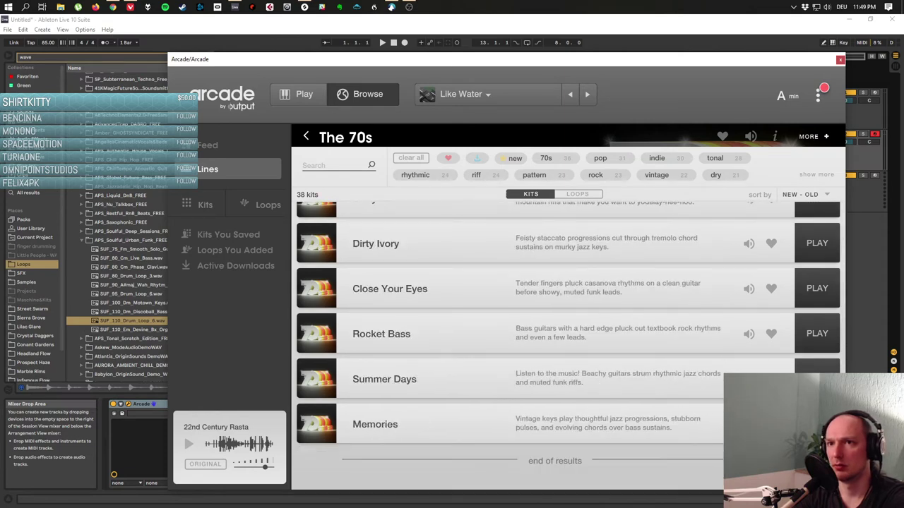
{"action": "scroll", "coordinate": [567, 346], "scroll_direction": "up", "scroll_amount": 3}
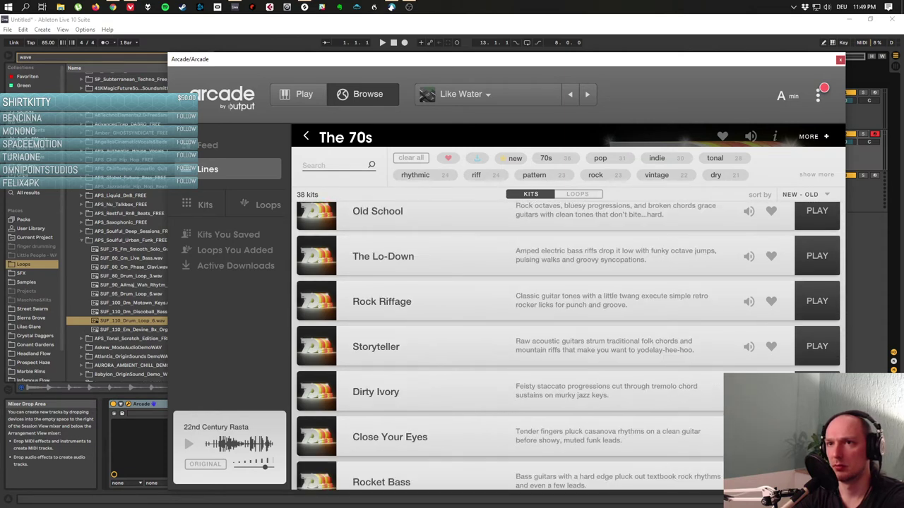
{"action": "left_click", "coordinate": [749, 256]}
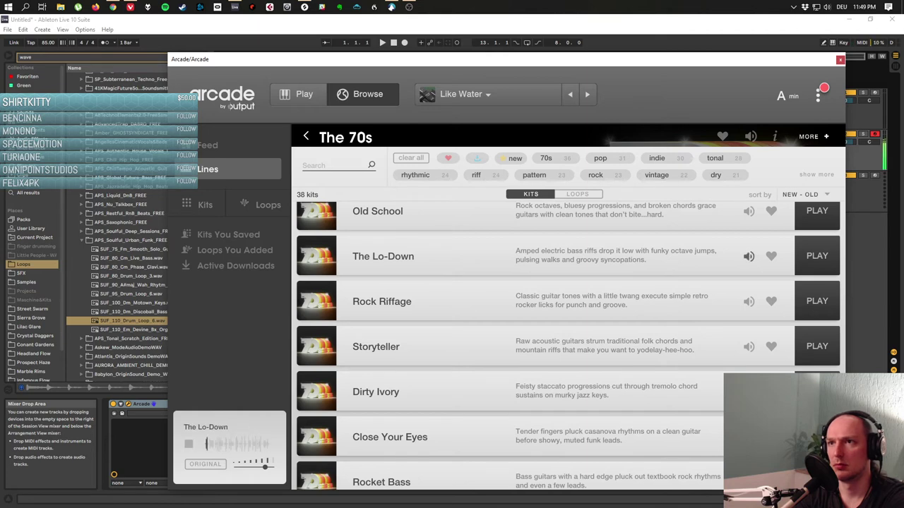
{"action": "scroll", "coordinate": [568, 346], "scroll_direction": "up", "scroll_amount": 3}
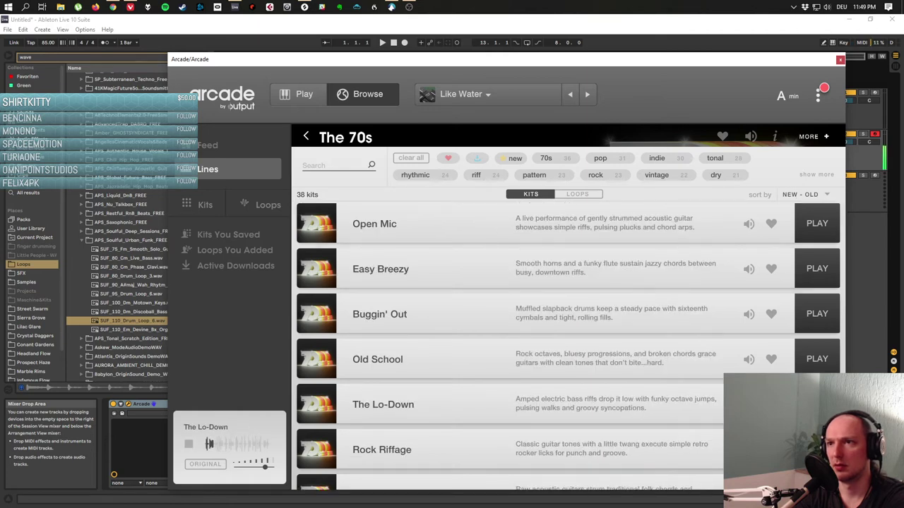
{"action": "left_click", "coordinate": [749, 360]}
{"action": "scroll", "coordinate": [748, 359], "scroll_direction": "up", "scroll_amount": 3}
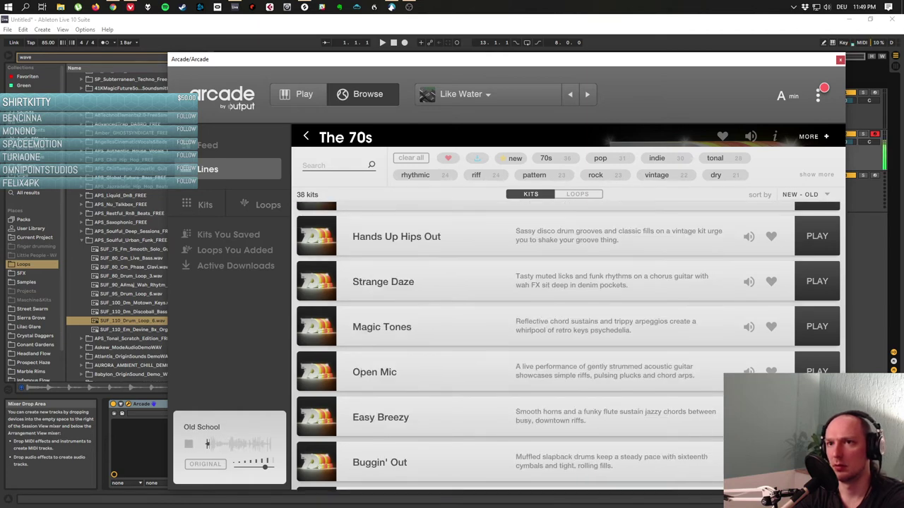
{"action": "scroll", "coordinate": [749, 360], "scroll_direction": "up", "scroll_amount": 4}
{"action": "scroll", "coordinate": [749, 360], "scroll_direction": "up", "scroll_amount": 3}
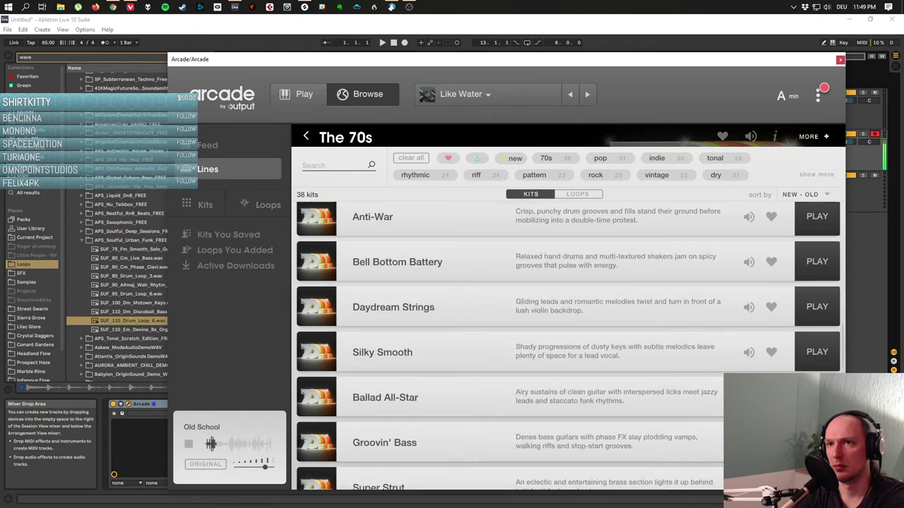
{"action": "scroll", "coordinate": [749, 359], "scroll_direction": "up", "scroll_amount": 3}
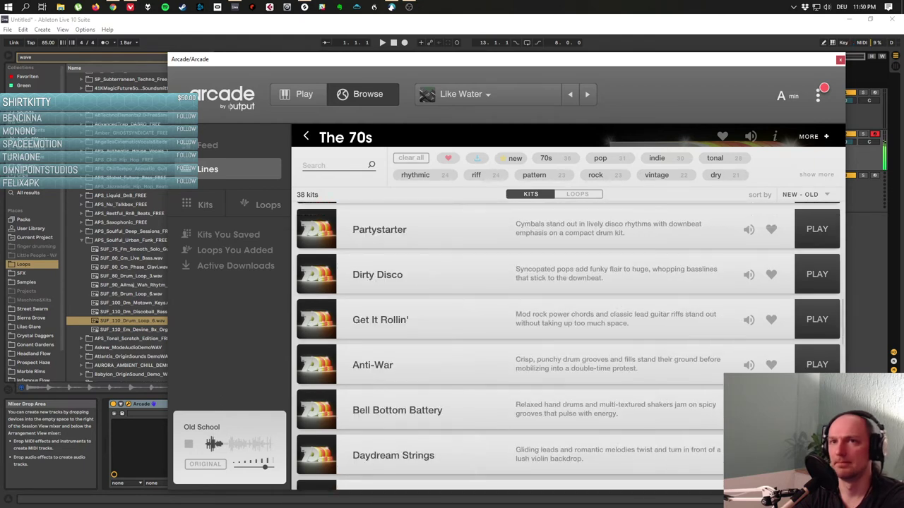
Switch from The 70s to the Drum Breaks line and audition its Tighten Up kit.
{"action": "left_click", "coordinate": [306, 135]}
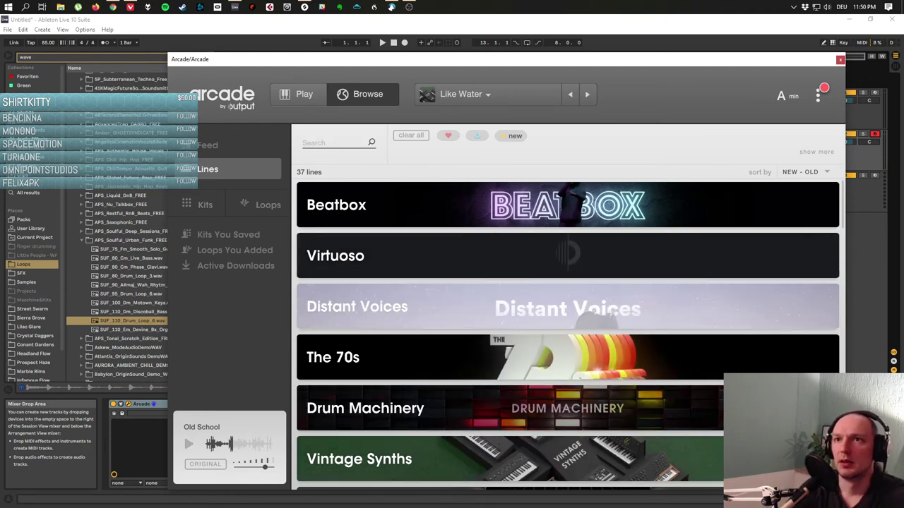
{"action": "scroll", "coordinate": [636, 357], "scroll_direction": "down", "scroll_amount": 5}
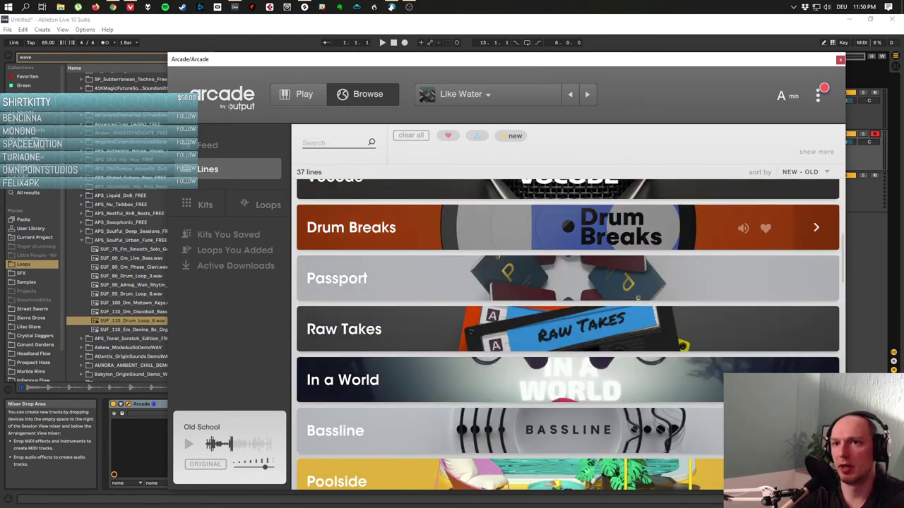
{"action": "left_click", "coordinate": [816, 228]}
{"action": "scroll", "coordinate": [565, 347], "scroll_direction": "down", "scroll_amount": 5}
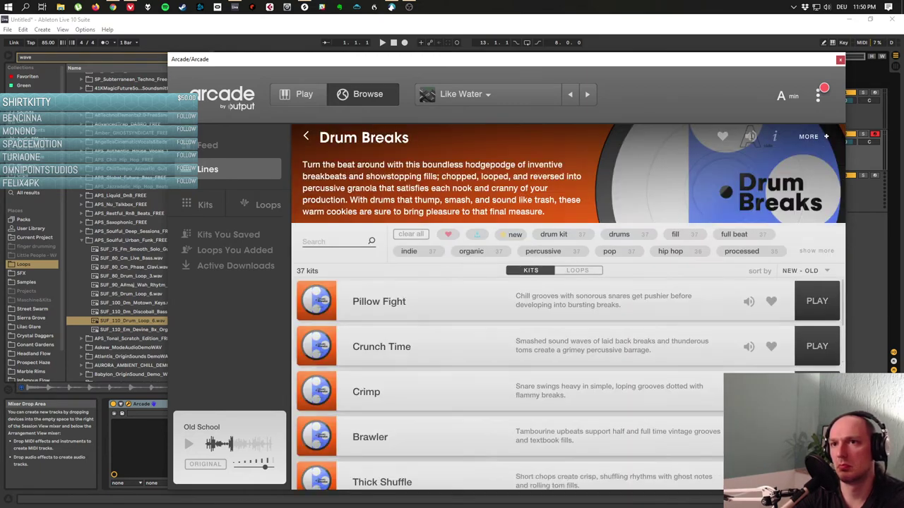
{"action": "scroll", "coordinate": [568, 341], "scroll_direction": "down", "scroll_amount": 3}
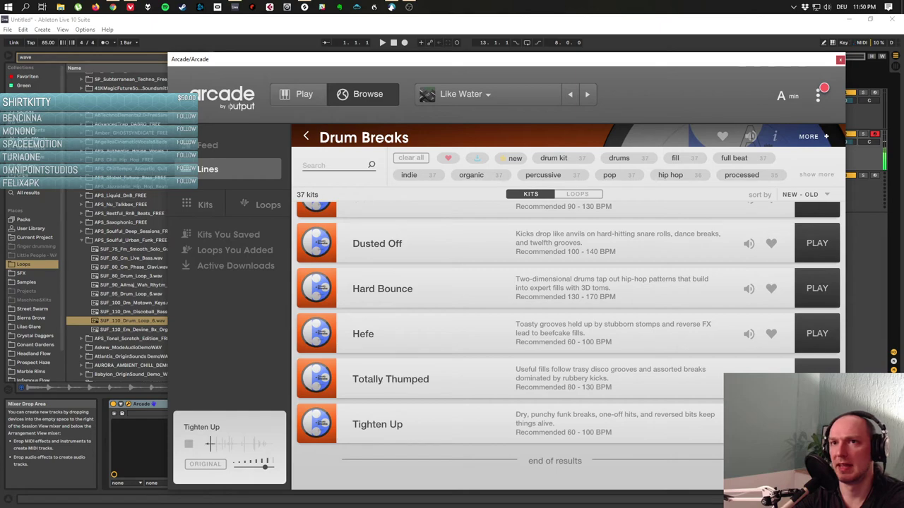
{"action": "scroll", "coordinate": [568, 339], "scroll_direction": "up", "scroll_amount": 3}
Switch from the Drum Breaks line to the Drum Sesh line and look through its kits down to the end of the list.
{"action": "left_click", "coordinate": [305, 135]}
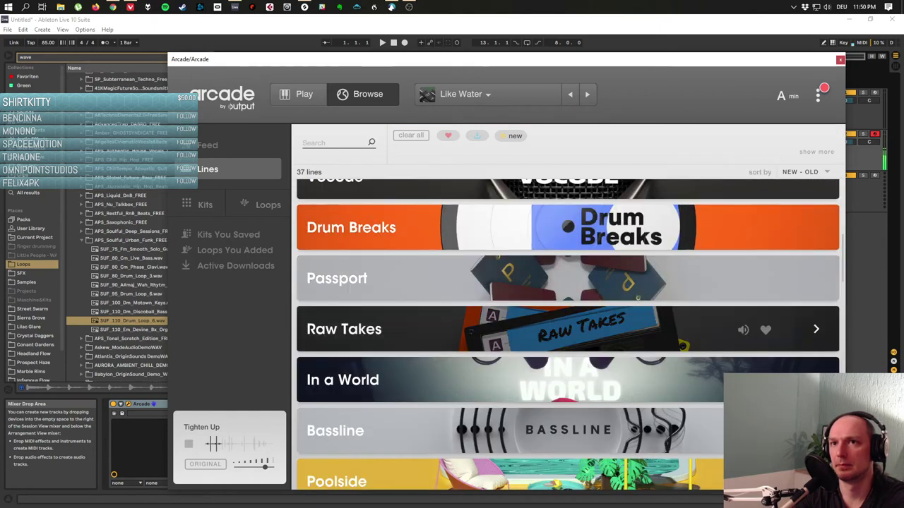
{"action": "scroll", "coordinate": [565, 322], "scroll_direction": "down", "scroll_amount": 2}
{"action": "scroll", "coordinate": [568, 323], "scroll_direction": "down", "scroll_amount": 8}
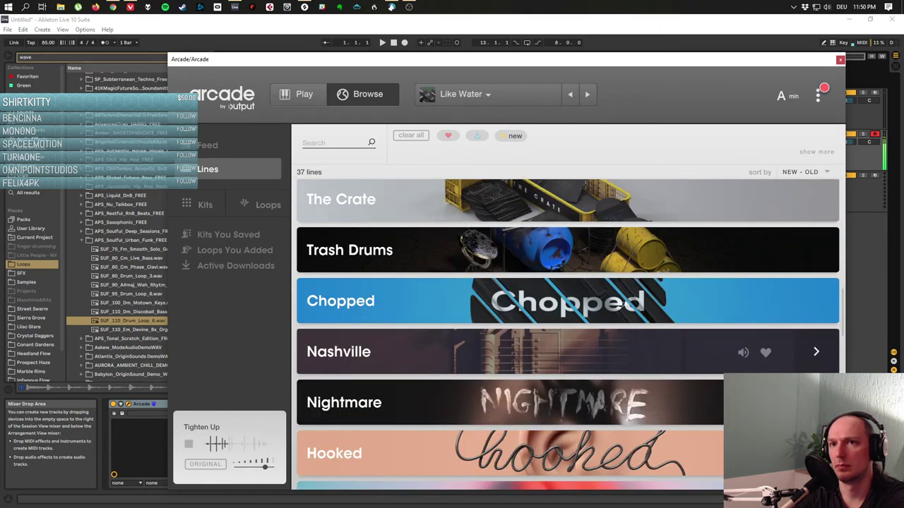
{"action": "scroll", "coordinate": [567, 324], "scroll_direction": "down", "scroll_amount": 4}
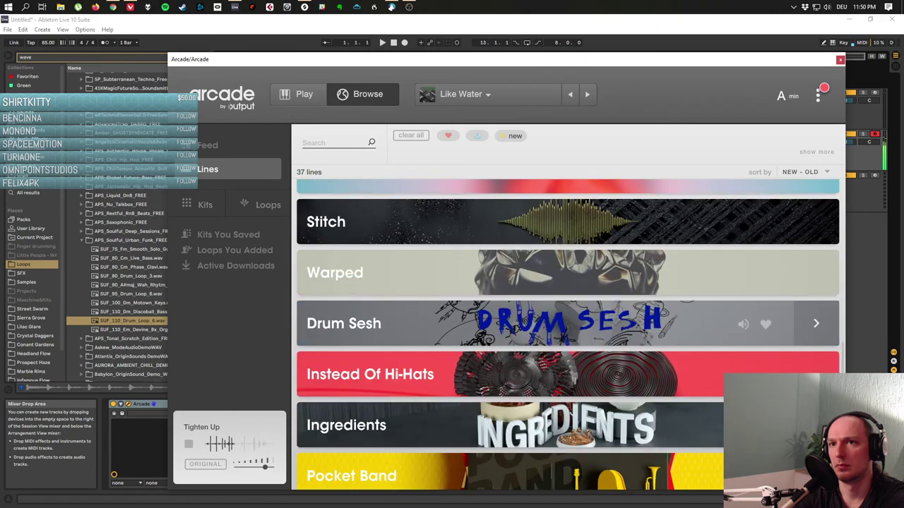
{"action": "left_click", "coordinate": [568, 324]}
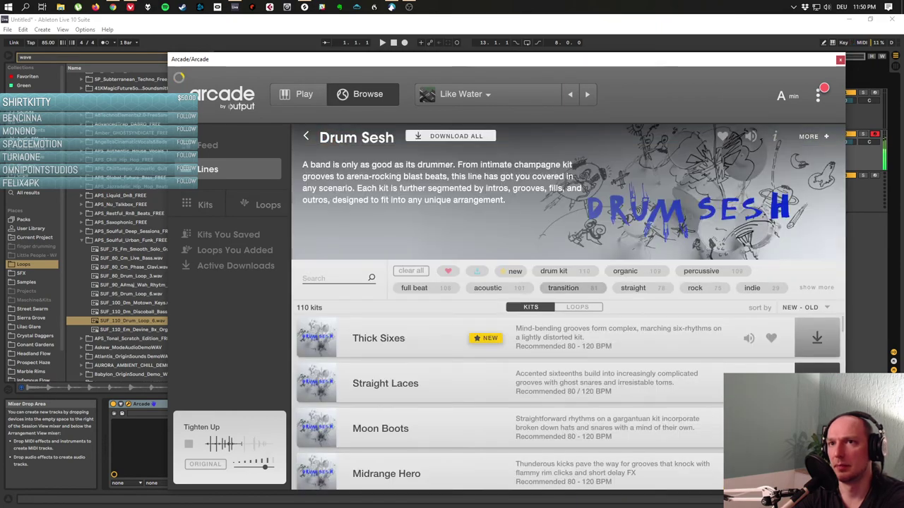
{"action": "scroll", "coordinate": [567, 323], "scroll_direction": "down", "scroll_amount": 12}
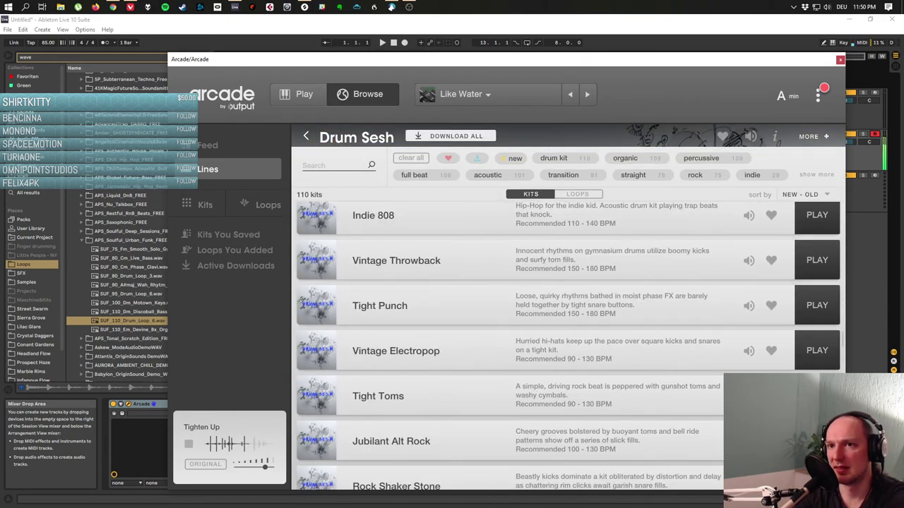
{"action": "scroll", "coordinate": [567, 323], "scroll_direction": "down", "scroll_amount": 15}
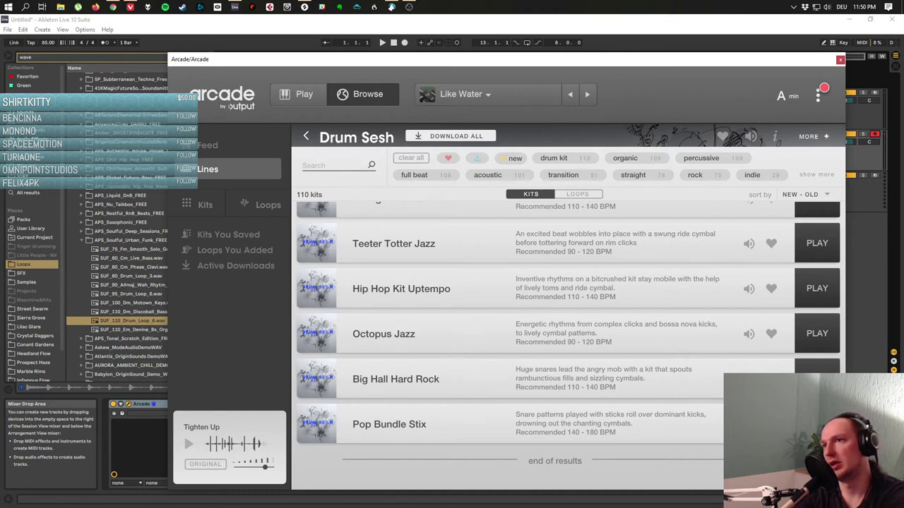
Audition the Drum Sesh kits Octopus Jazz, Teeter Totter Jazz and Breathy Jazz.
{"action": "left_click", "coordinate": [749, 334]}
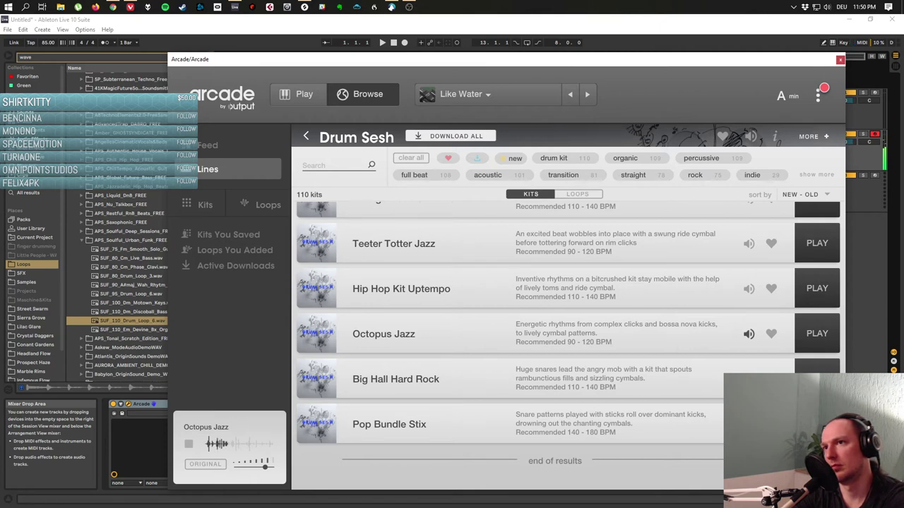
{"action": "left_click", "coordinate": [748, 244]}
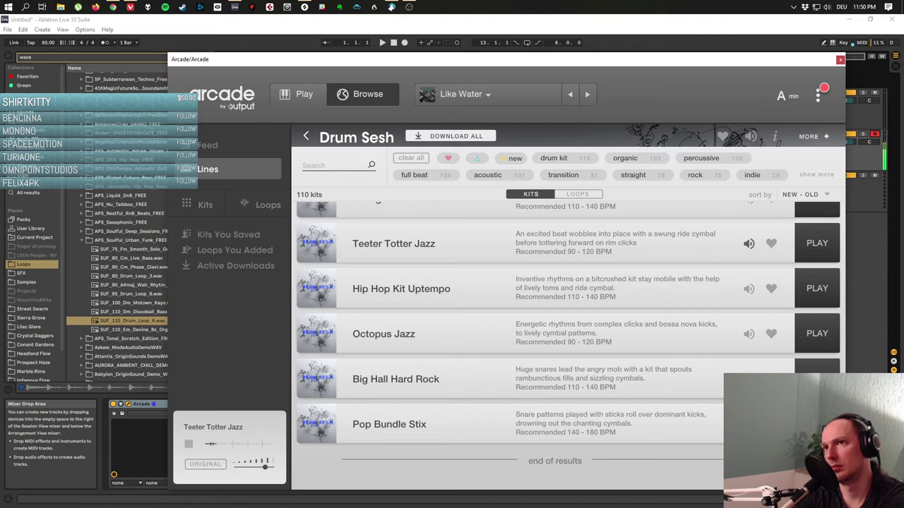
{"action": "scroll", "coordinate": [568, 346], "scroll_direction": "up", "scroll_amount": 3}
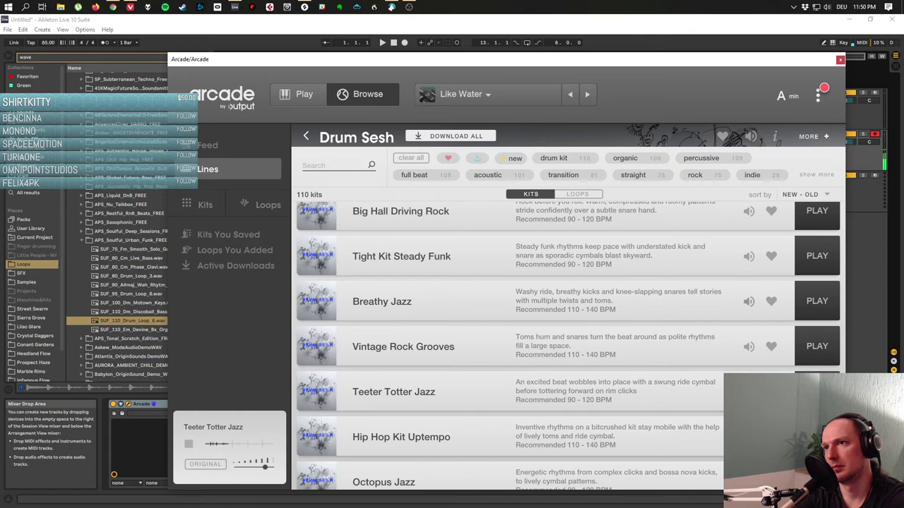
{"action": "left_click", "coordinate": [748, 302]}
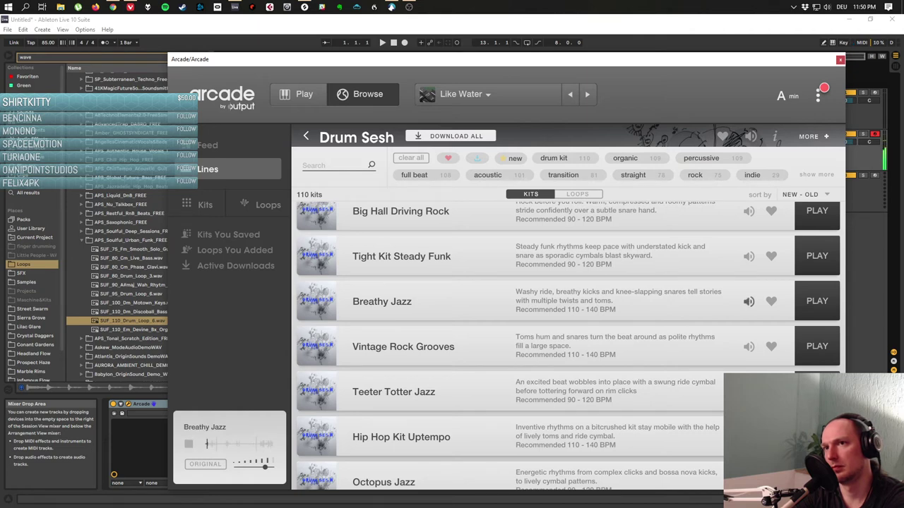
Audition the kits Big Hall Fat Shuffle, Pop Bundle Sticks and Tight R&B Grooves further up the Drum Sesh list.
{"action": "scroll", "coordinate": [568, 346], "scroll_direction": "up", "scroll_amount": 6}
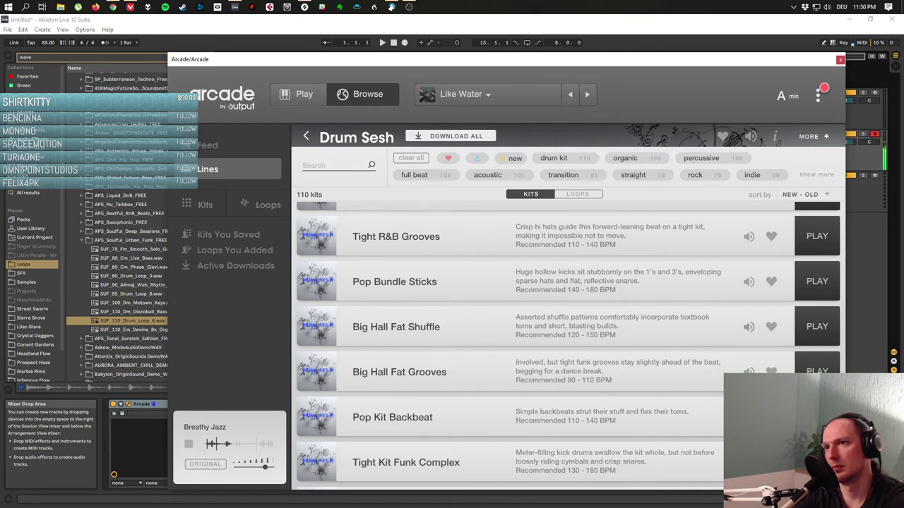
{"action": "left_click", "coordinate": [748, 327]}
{"action": "left_click", "coordinate": [749, 282]}
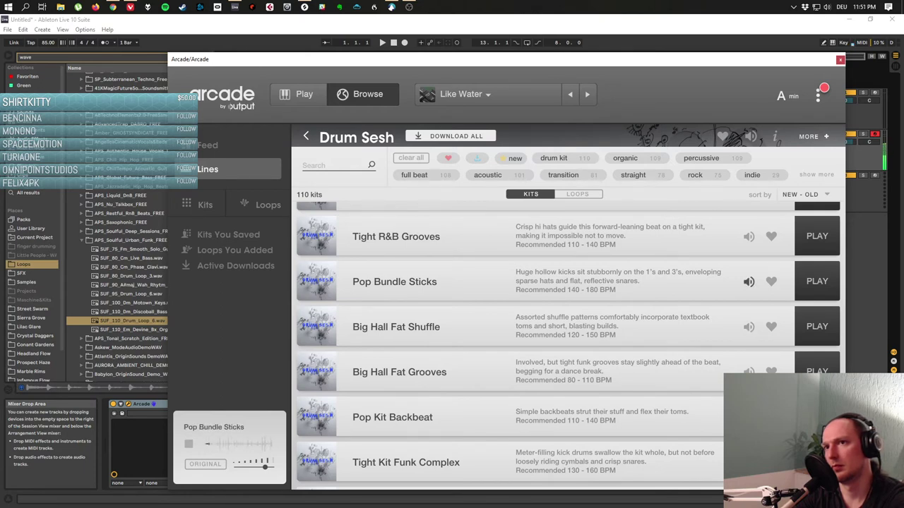
{"action": "left_click", "coordinate": [749, 237]}
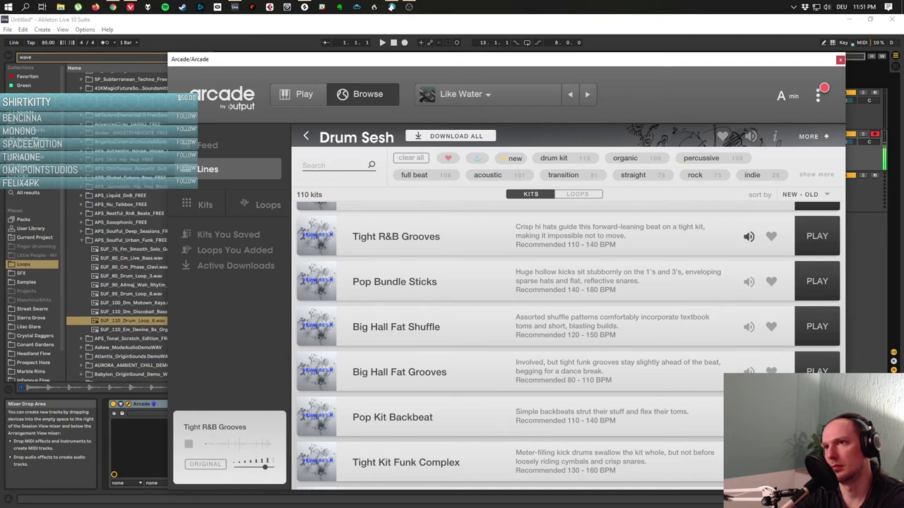
Audition the Drum Sesh kits Pop Kit Punchy Grooves and Excited Jazz.
{"action": "scroll", "coordinate": [749, 237], "scroll_direction": "up", "scroll_amount": 3}
{"action": "scroll", "coordinate": [568, 346], "scroll_direction": "up", "scroll_amount": 3}
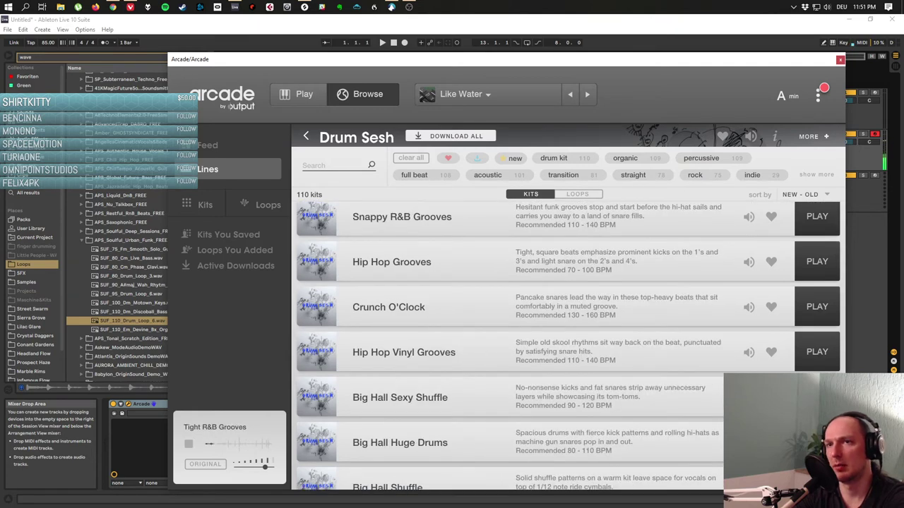
{"action": "scroll", "coordinate": [568, 346], "scroll_direction": "up", "scroll_amount": 3}
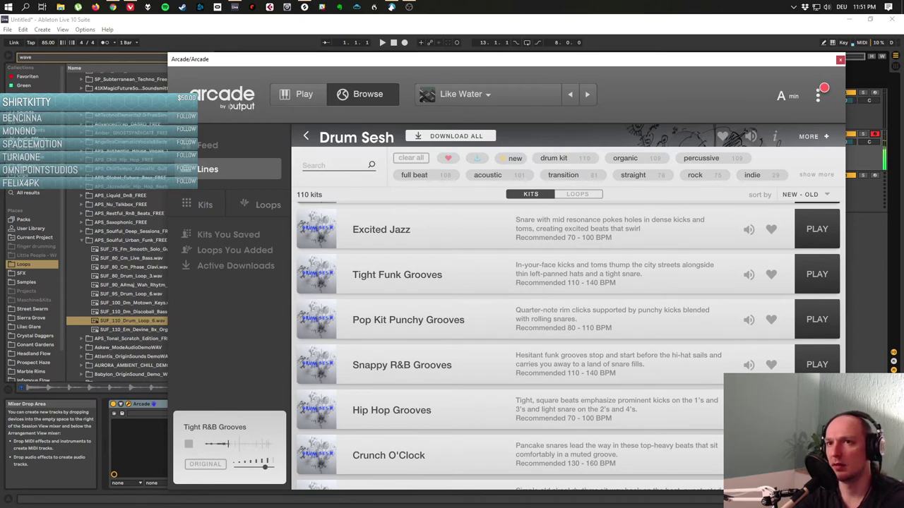
{"action": "left_click", "coordinate": [749, 320]}
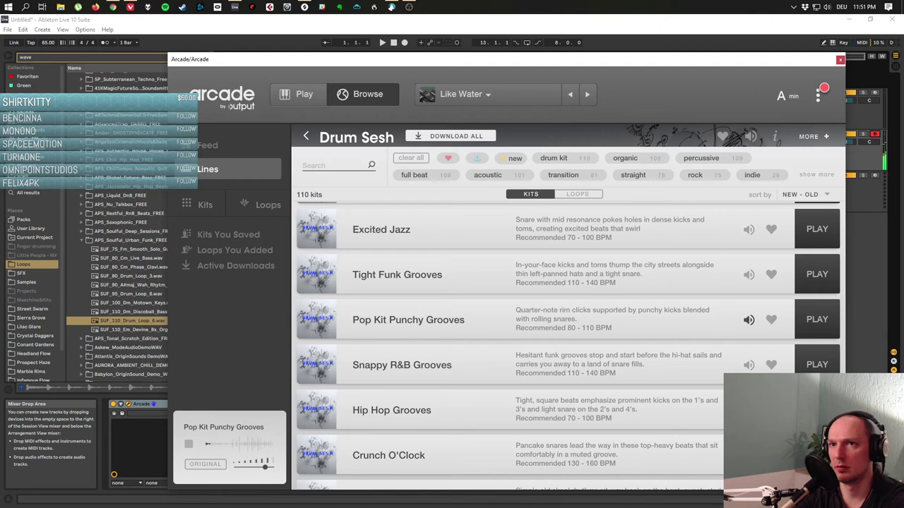
{"action": "left_click", "coordinate": [749, 229]}
Audition the Big Hall Simple Hip Hop kit and skim the remaining Drum Sesh kits back to the start of the list.
{"action": "scroll", "coordinate": [748, 230], "scroll_direction": "up", "scroll_amount": 5}
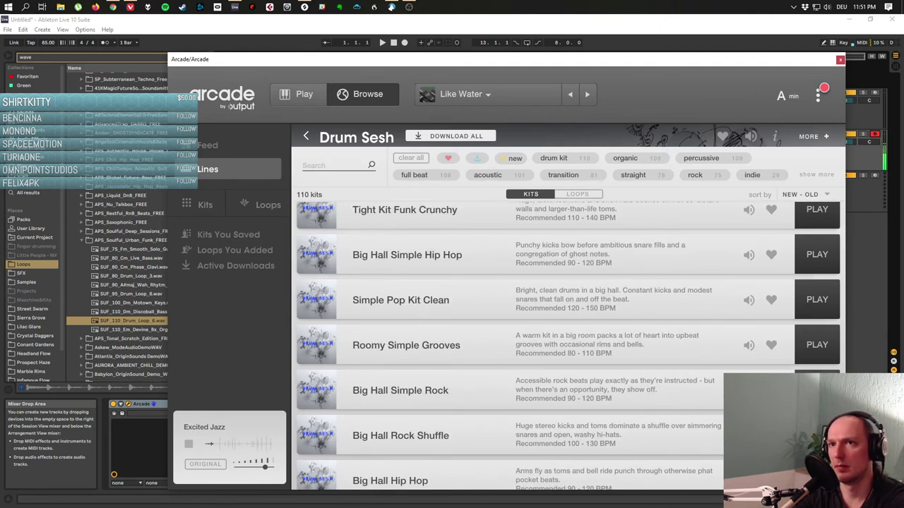
{"action": "scroll", "coordinate": [565, 346], "scroll_direction": "up", "scroll_amount": 5}
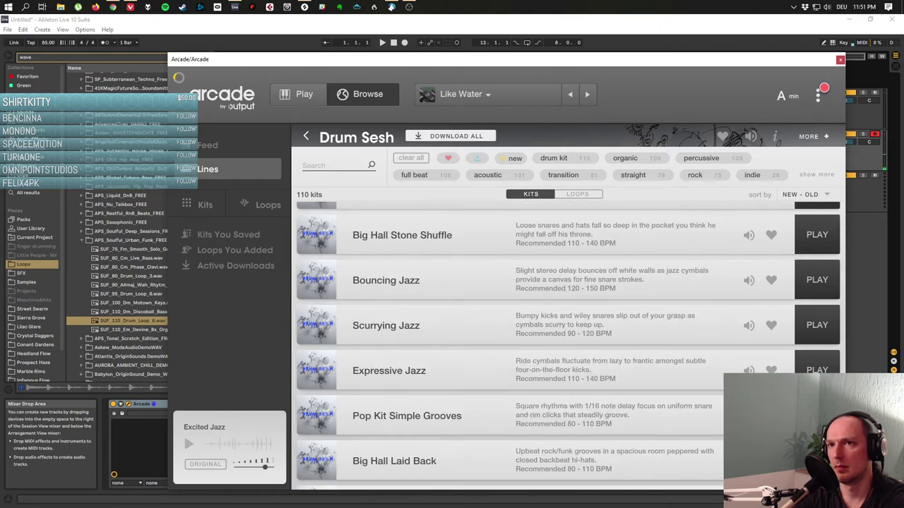
{"action": "scroll", "coordinate": [565, 346], "scroll_direction": "down", "scroll_amount": 20}
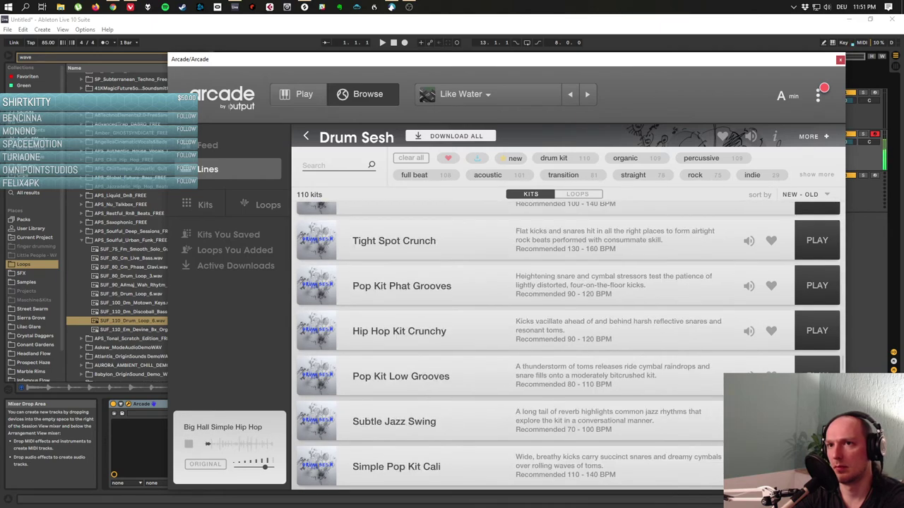
{"action": "scroll", "coordinate": [565, 346], "scroll_direction": "up", "scroll_amount": 20}
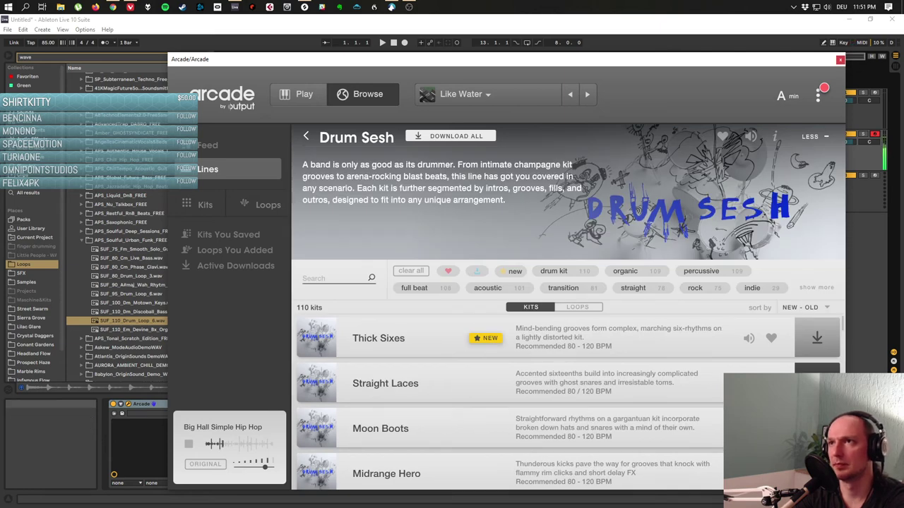
Hide the Arcade plug-in window and search the Loops folder in Live's browser for "tr-707".
{"action": "key", "text": "ctrl+alt+p"}
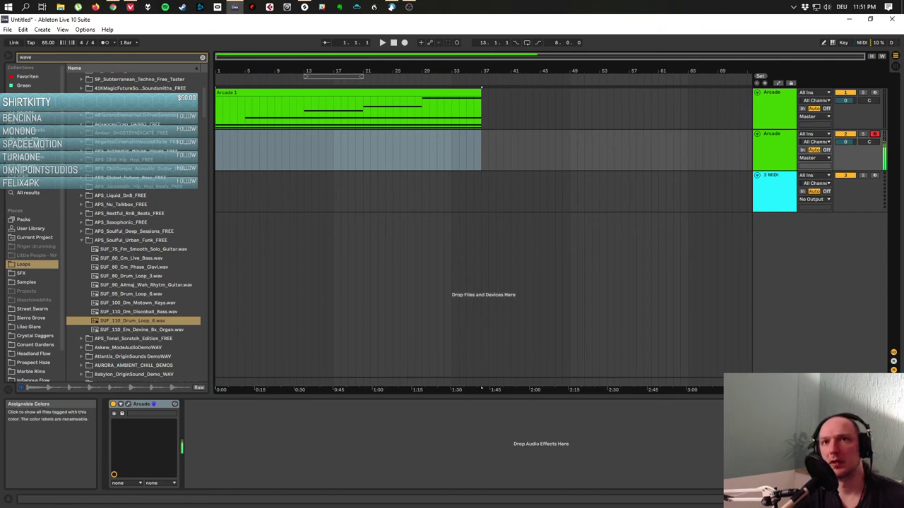
{"action": "key", "text": "ctrl+f"}
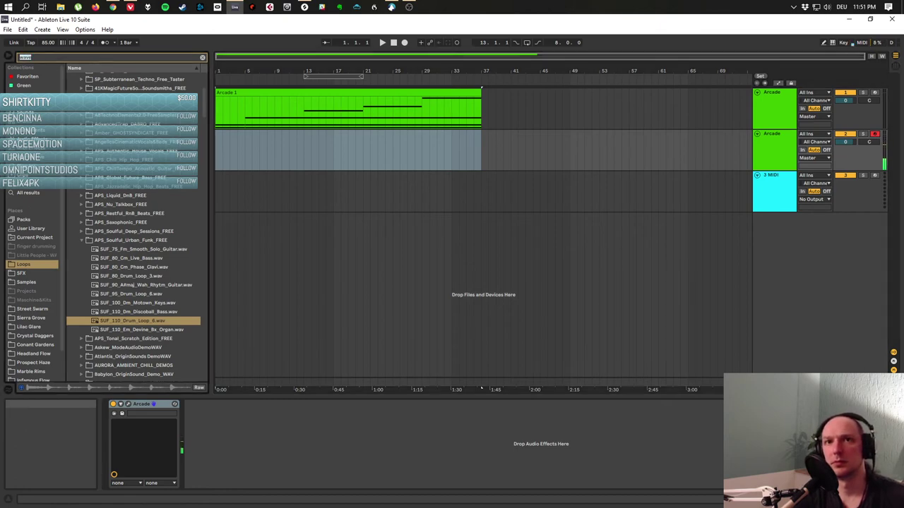
{"action": "type", "text": "tr"}
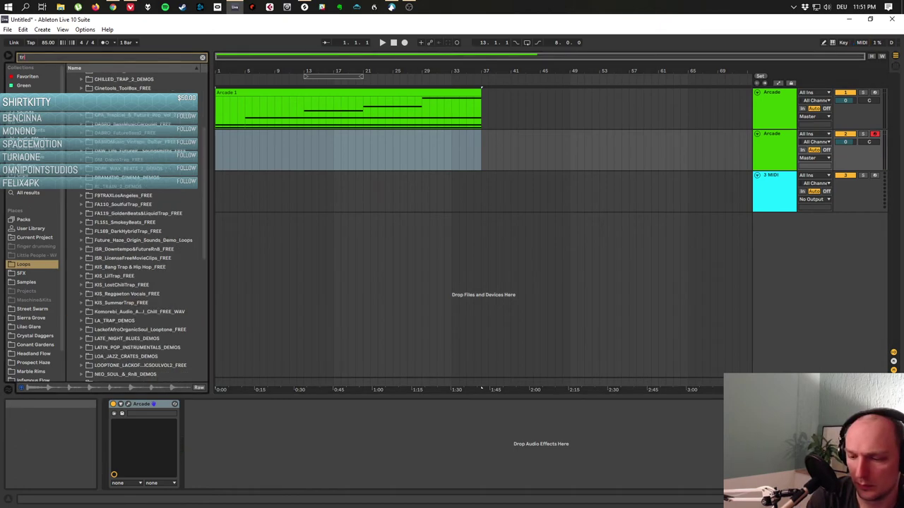
{"action": "type", "text": "_707"}
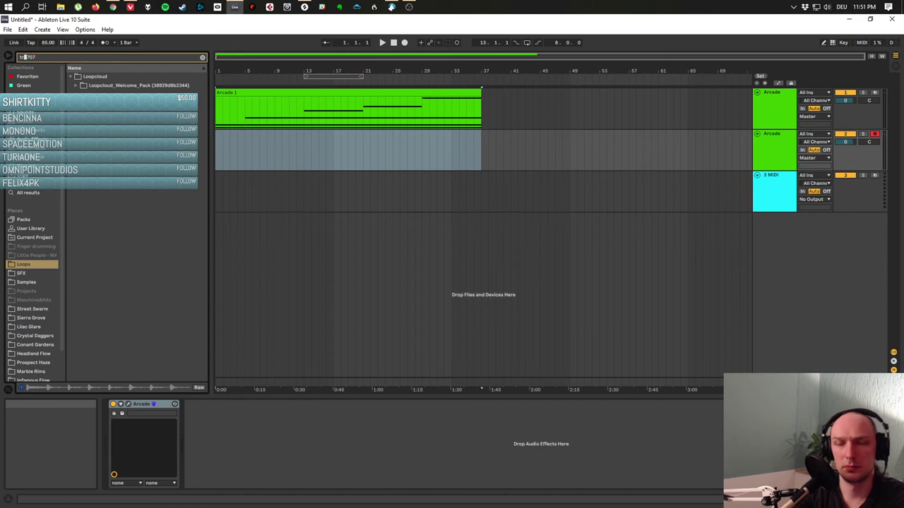
{"action": "type", "text": "-"}
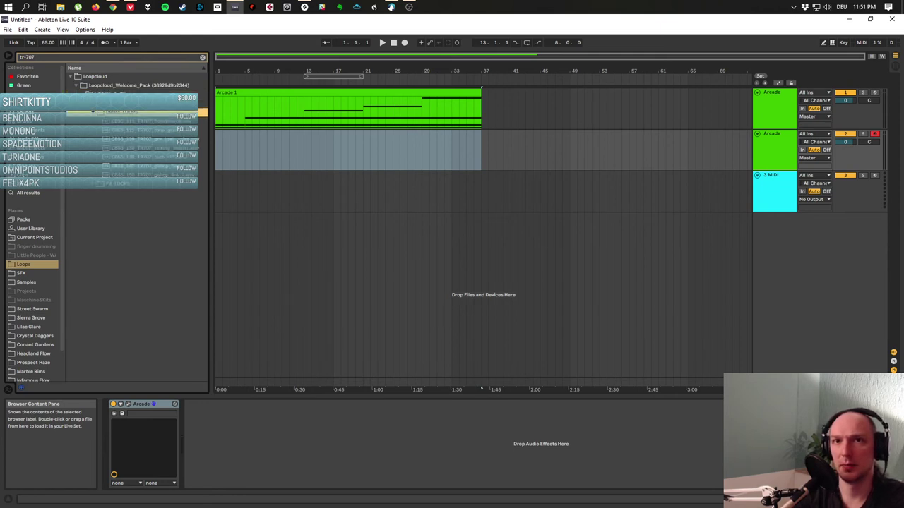
Preview the TR707 drum loops found in the Loopcloud Welcome Pack one after another.
{"action": "key", "text": "Down"}
{"action": "key", "text": "Down"}
{"action": "key", "text": "Down"}
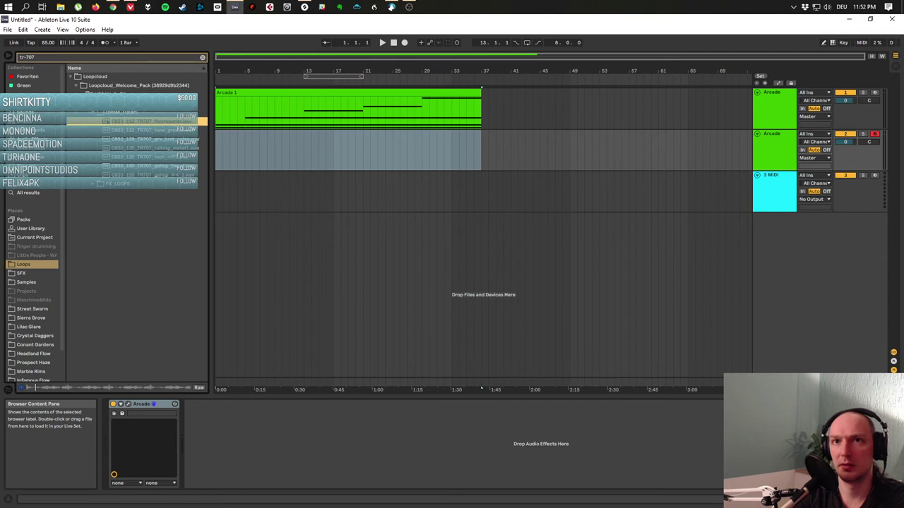
{"action": "key", "text": "Down"}
{"action": "key", "text": "Down"}
{"action": "key", "text": "Down"}
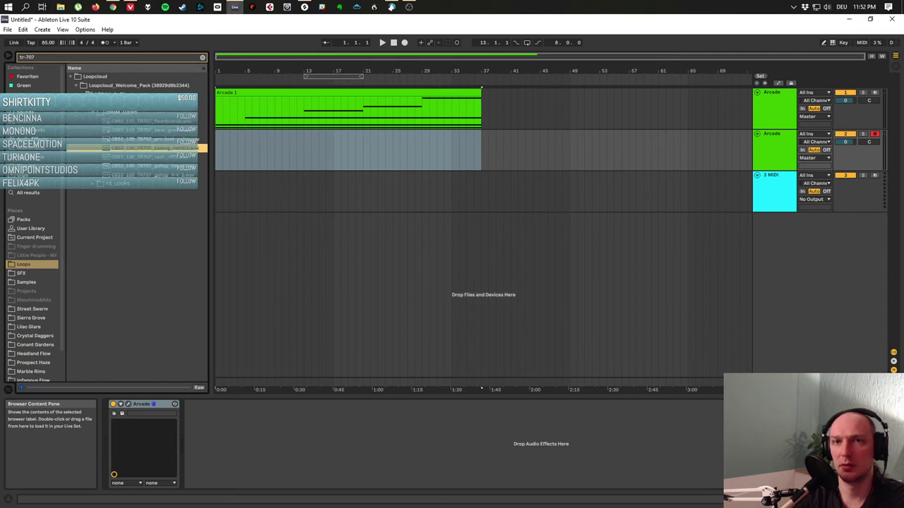
{"action": "key", "text": "Down"}
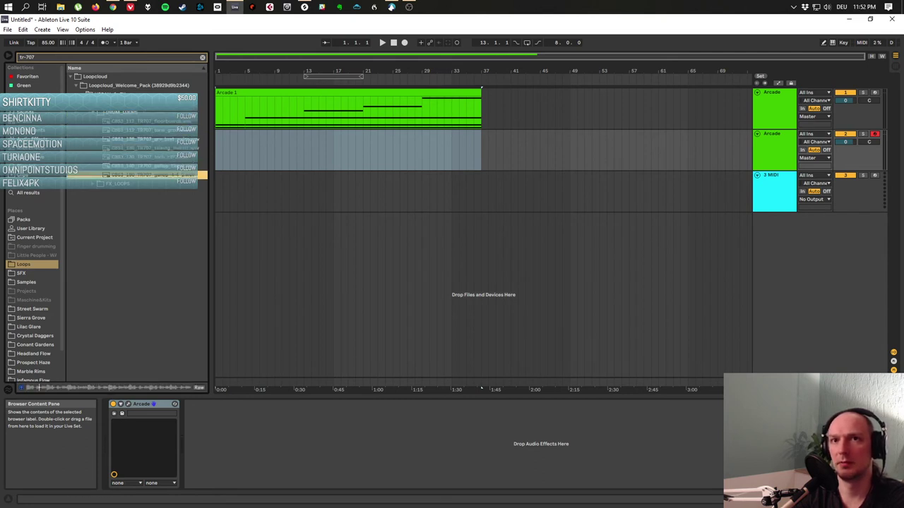
Go through the browser categories, including Instruments, Max for Live and Clips, looking for TR-707 content.
{"action": "key", "text": "Left"}
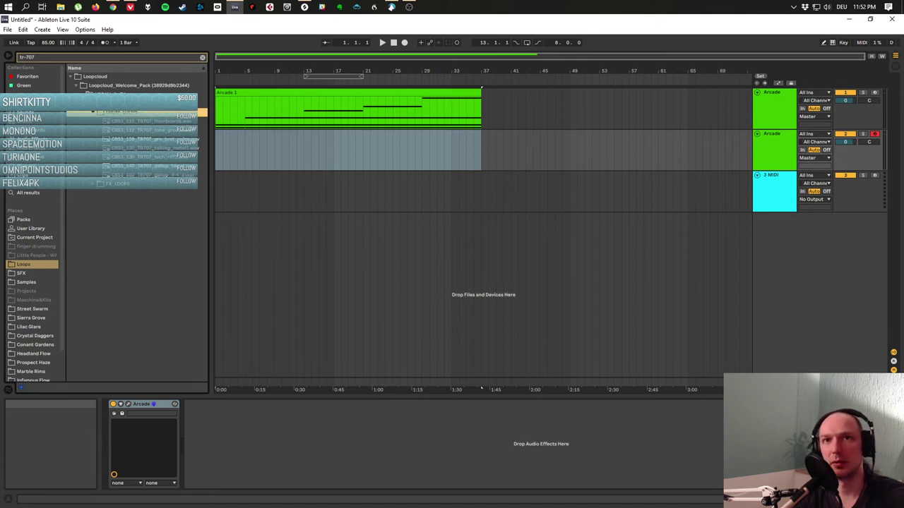
{"action": "key", "text": "Up"}
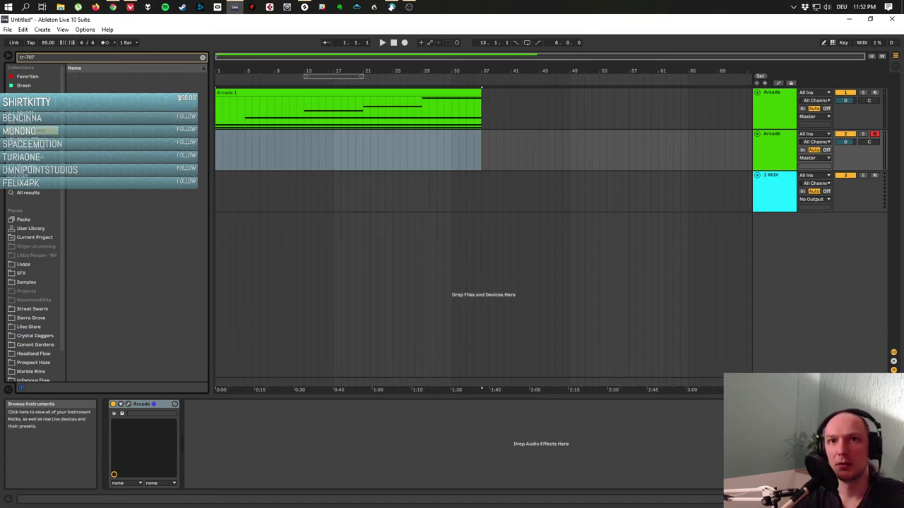
{"action": "key", "text": "Down"}
{"action": "key", "text": "Down"}
{"action": "key", "text": "Down"}
{"action": "key", "text": "Down"}
{"action": "key", "text": "Down"}
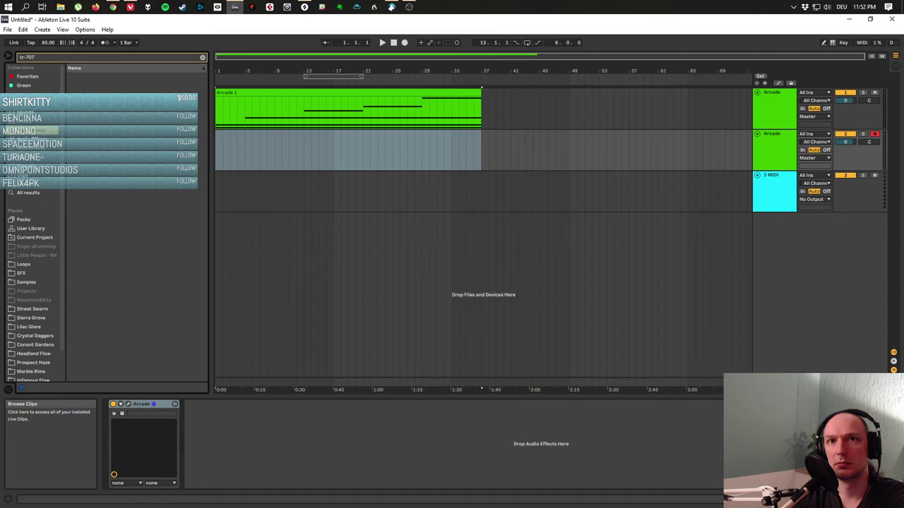
{"action": "key", "text": "Up"}
{"action": "key", "text": "Up"}
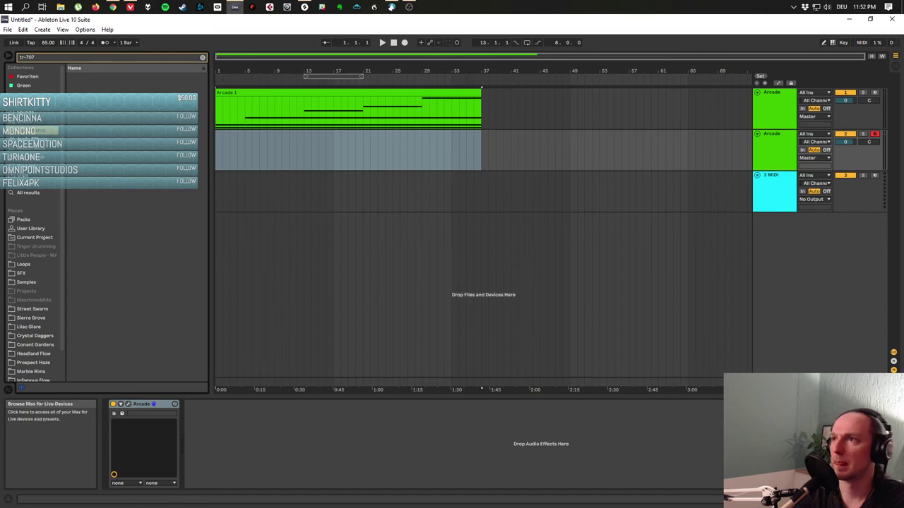
{"action": "key", "text": "Up"}
{"action": "key", "text": "Up"}
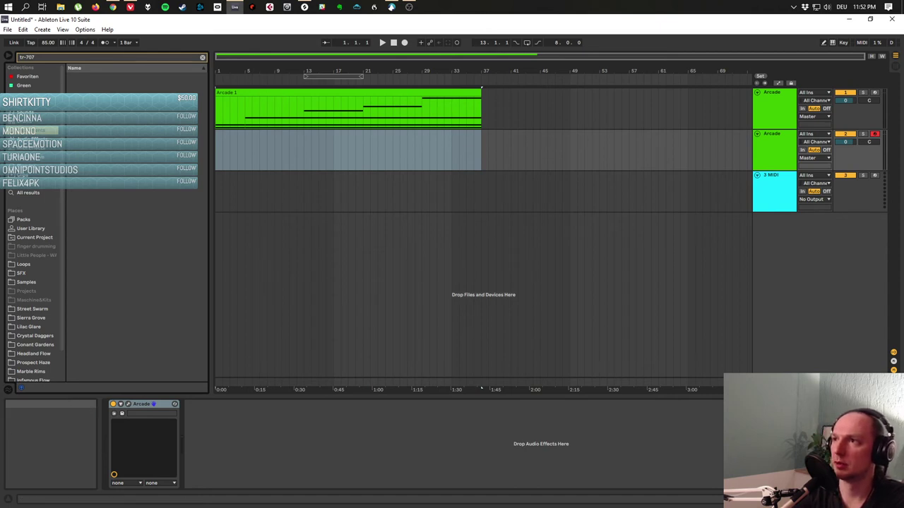
{"action": "key", "text": "Down"}
{"action": "key", "text": "Down"}
{"action": "key", "text": "Down"}
{"action": "key", "text": "Down"}
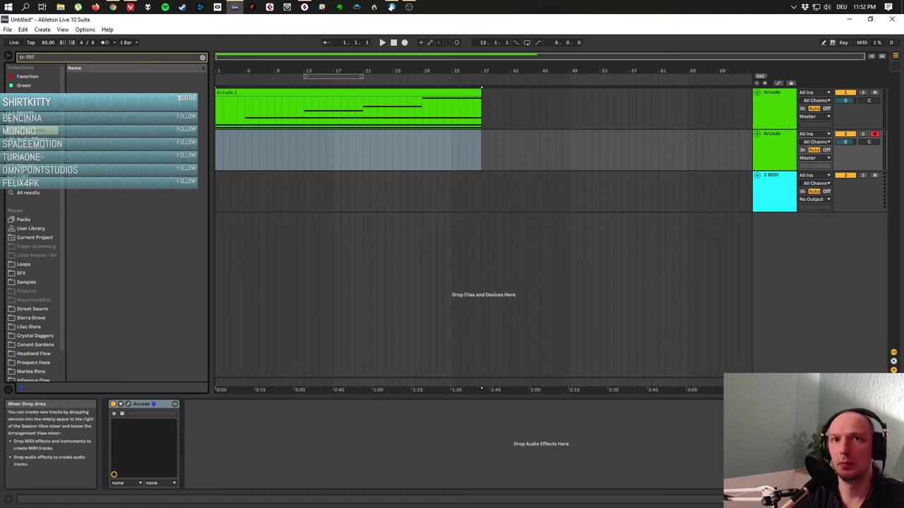
{"action": "key", "text": "Down"}
{"action": "key", "text": "Down"}
{"action": "key", "text": "Down"}
{"action": "key", "text": "Down"}
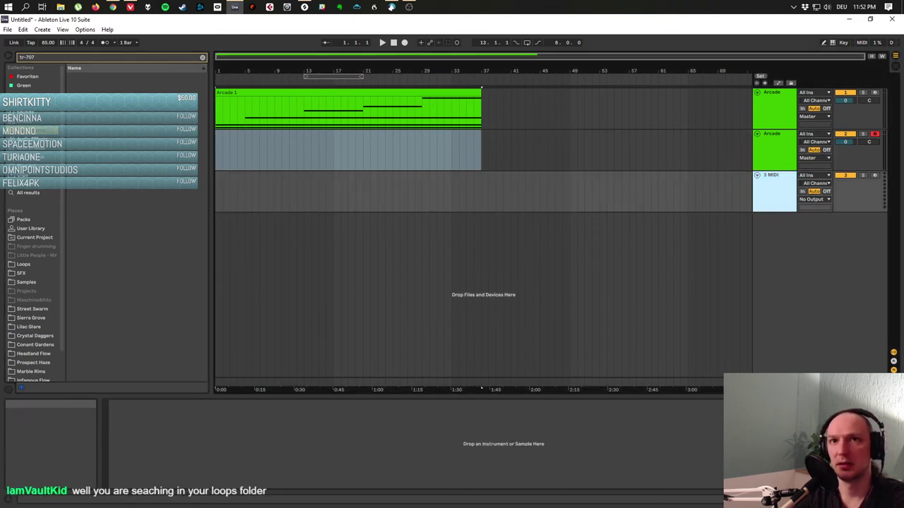
Clear the browser search and look through the VST plug-in folders, collapsing the Eventide folder on the way.
{"action": "key", "text": "ctrl+f"}
{"action": "key", "text": "BackSpace"}
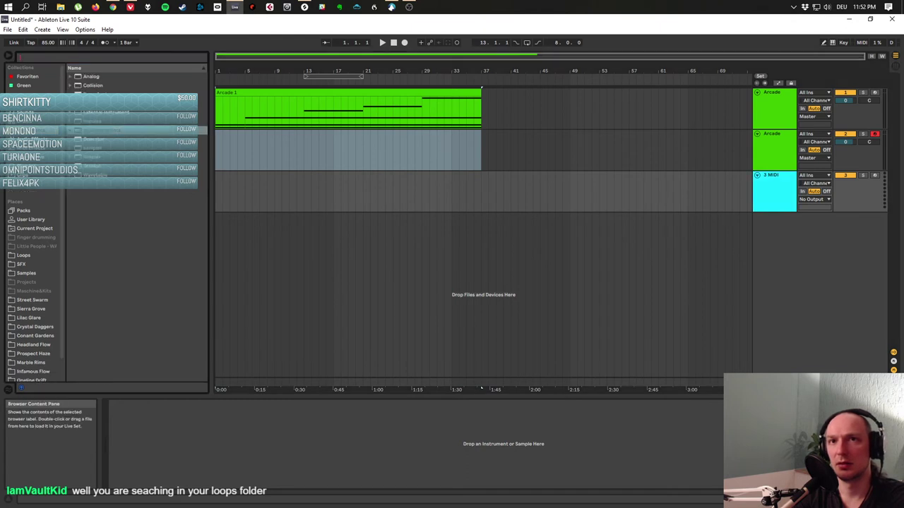
{"action": "key", "text": "Up"}
{"action": "key", "text": "Up"}
{"action": "key", "text": "Up"}
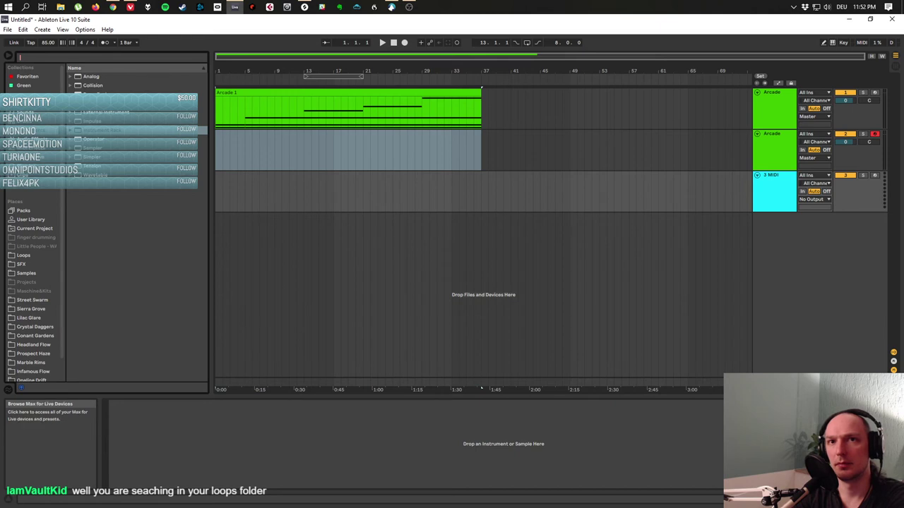
{"action": "left_click", "coordinate": [127, 175]}
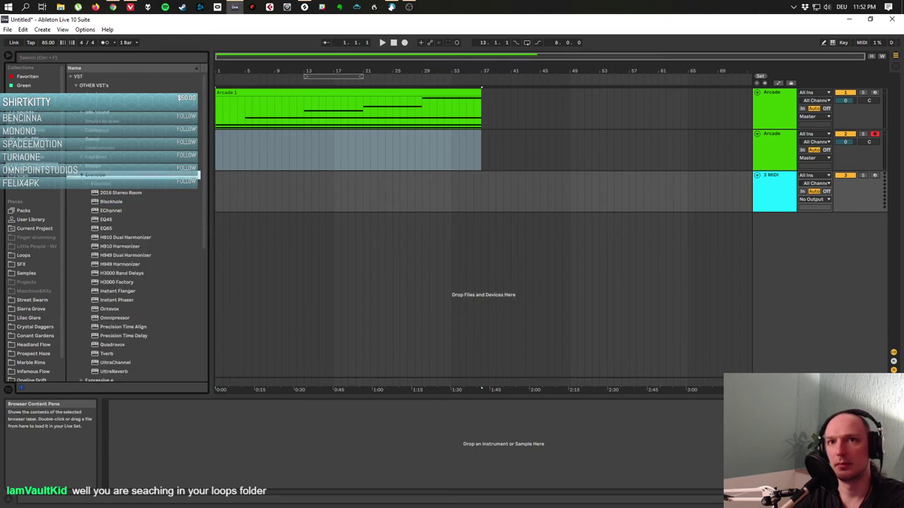
{"action": "key", "text": "Left"}
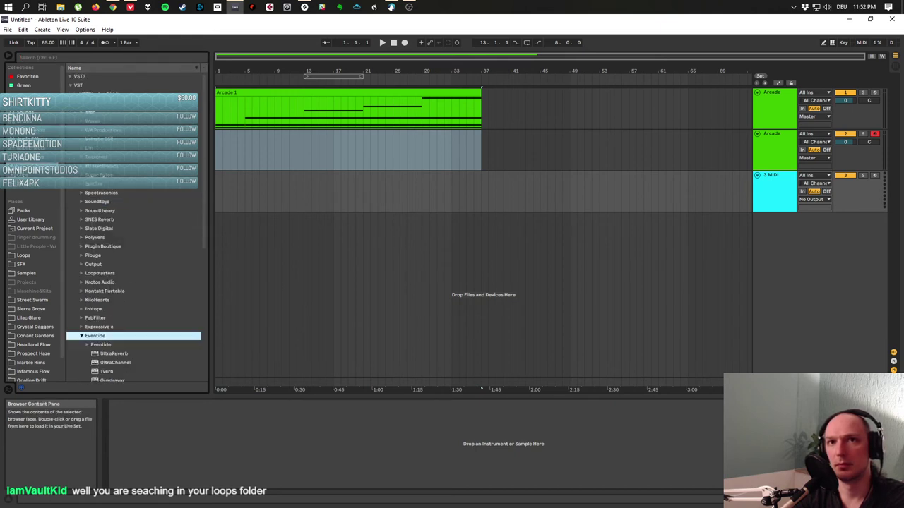
{"action": "key", "text": "Left"}
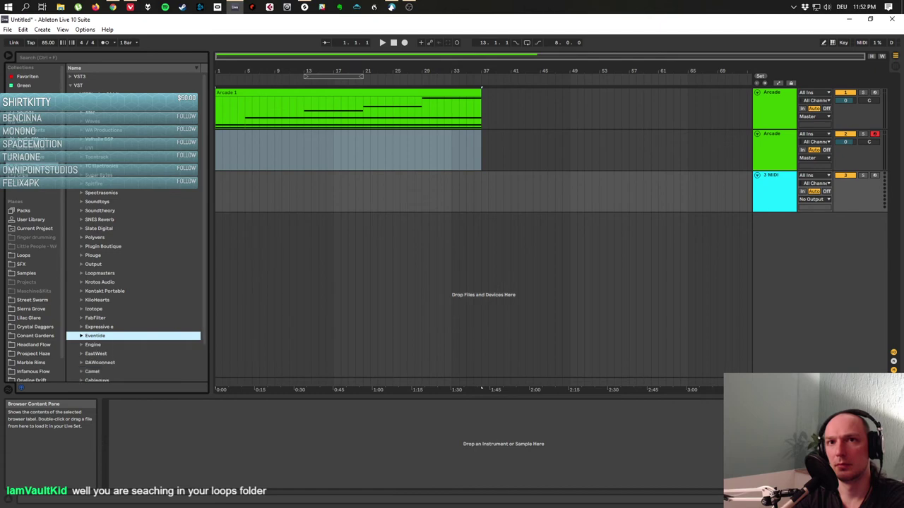
{"action": "key", "text": "Left"}
{"action": "key", "text": "Left"}
{"action": "key", "text": "Right"}
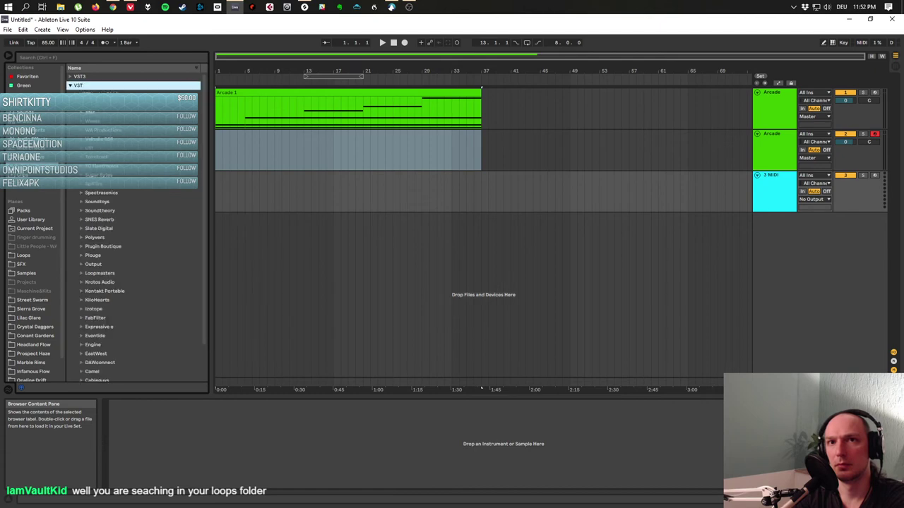
{"action": "key", "text": "Down"}
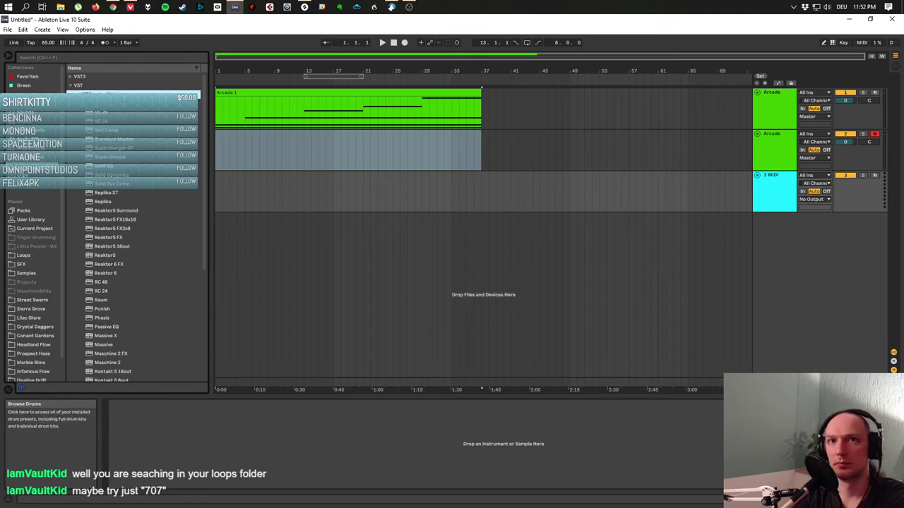
Search the browser for "707" and show the results in the Drums category.
{"action": "key", "text": "ctrl+f"}
{"action": "type", "text": "707"}
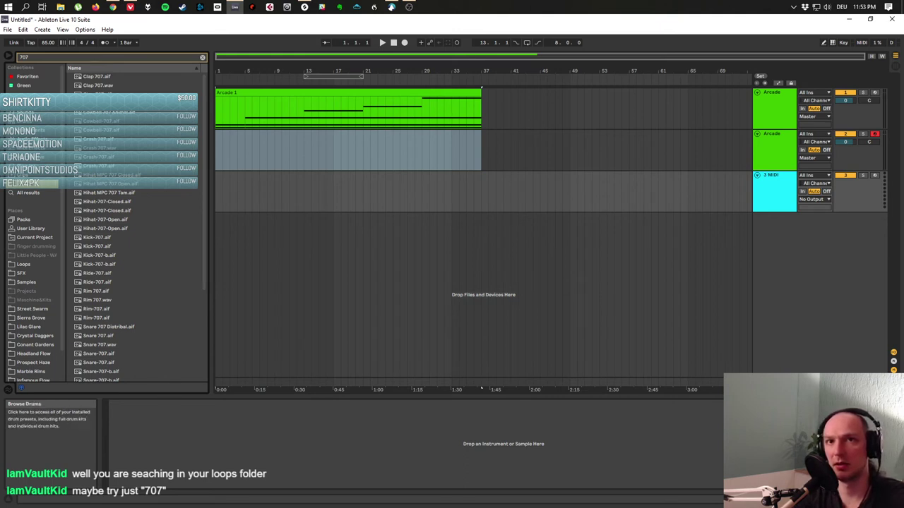
{"action": "left_click", "coordinate": [28, 184]}
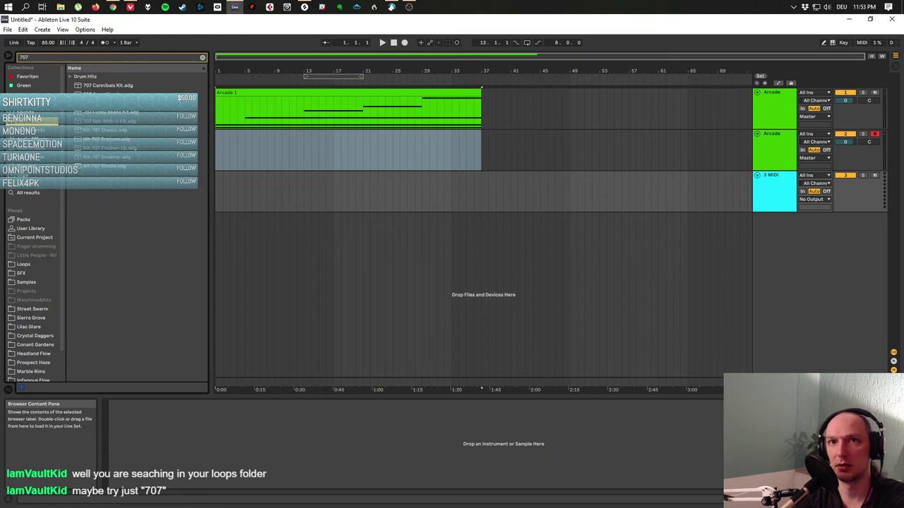
Preview the 707 drum kits in the search results one after another.
{"action": "key", "text": "Down"}
{"action": "key", "text": "Down"}
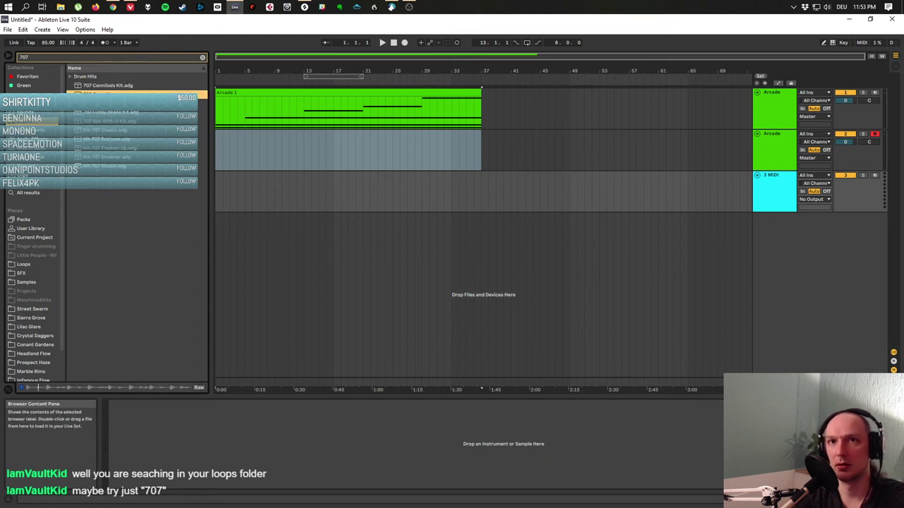
{"action": "key", "text": "Down"}
{"action": "key", "text": "Down"}
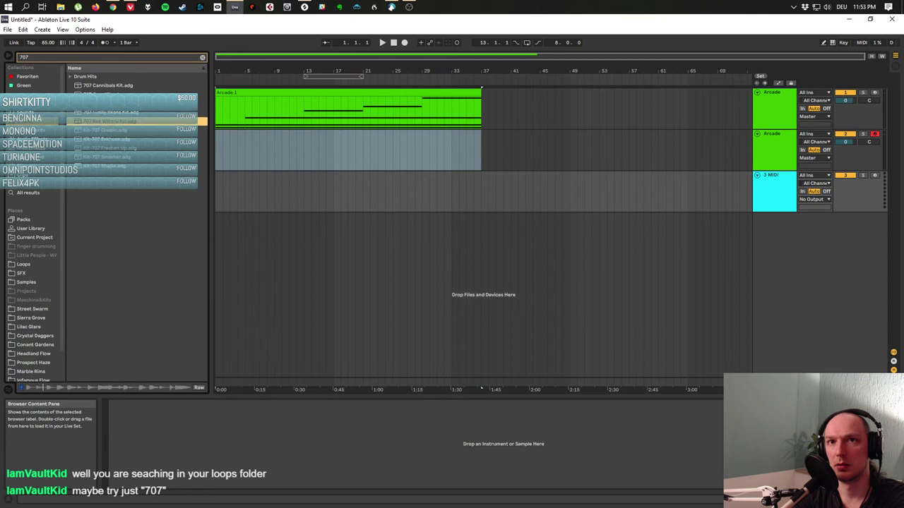
{"action": "key", "text": "Down"}
{"action": "key", "text": "Down"}
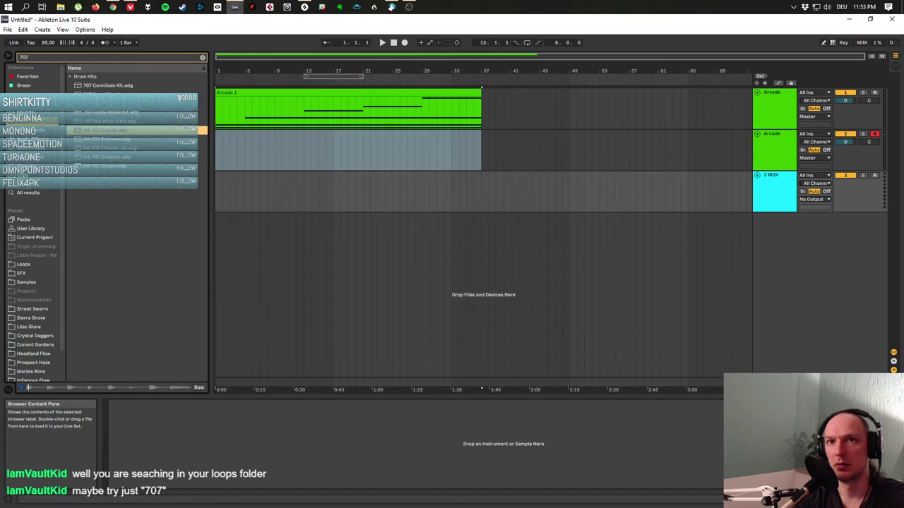
{"action": "key", "text": "Down"}
{"action": "key", "text": "Down"}
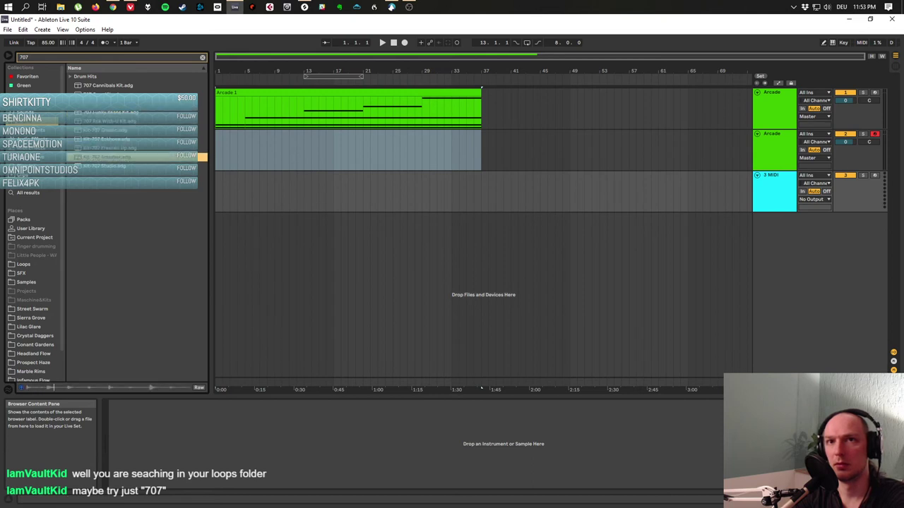
{"action": "key", "text": "Down"}
{"action": "key", "text": "Down"}
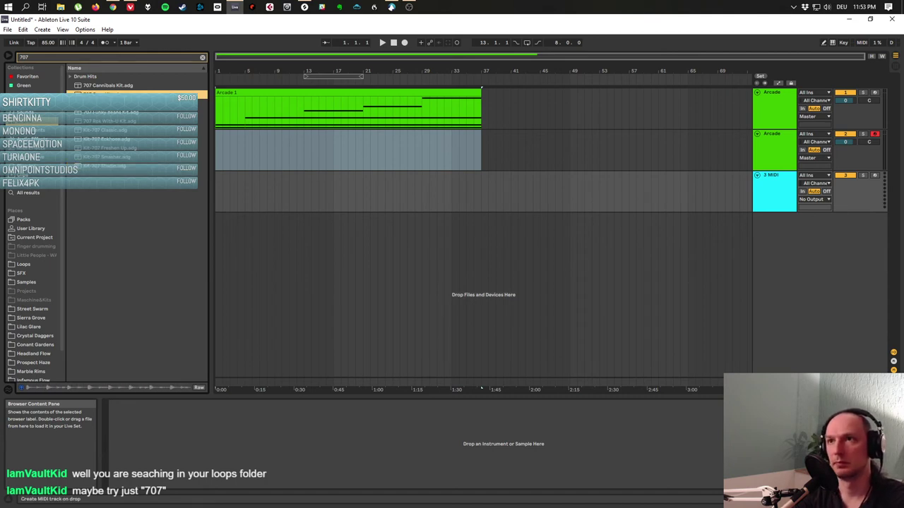
Load the 707 Core Kit onto a new MIDI track and select its Kick 707 pad.
{"action": "key", "text": "Return"}
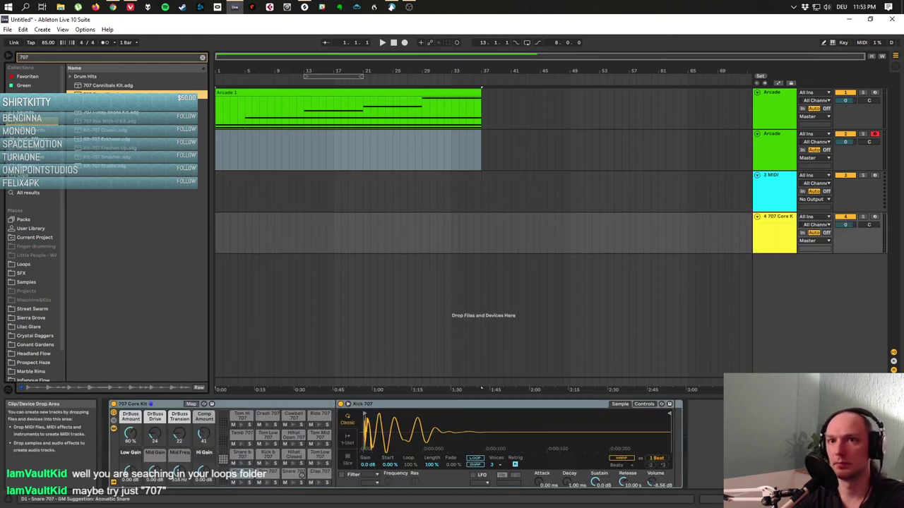
{"action": "left_click", "coordinate": [241, 482]}
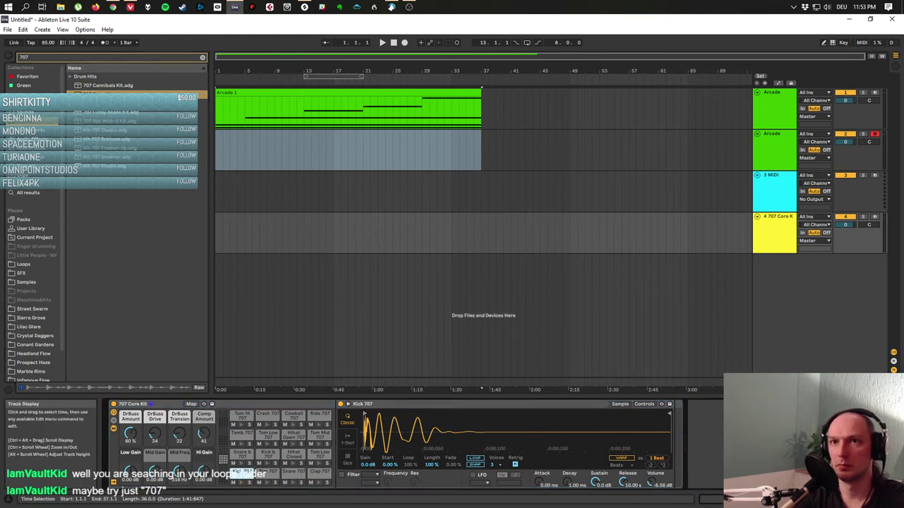
Insert an empty four-bar MIDI clip from bar 5 to bar 9 on the 707 Core Kit track.
{"action": "left_click", "coordinate": [245, 389]}
{"action": "key", "text": "shift+Right"}
{"action": "key", "text": "shift+Right"}
{"action": "key", "text": "shift+Right"}
{"action": "key", "text": "shift+Right"}
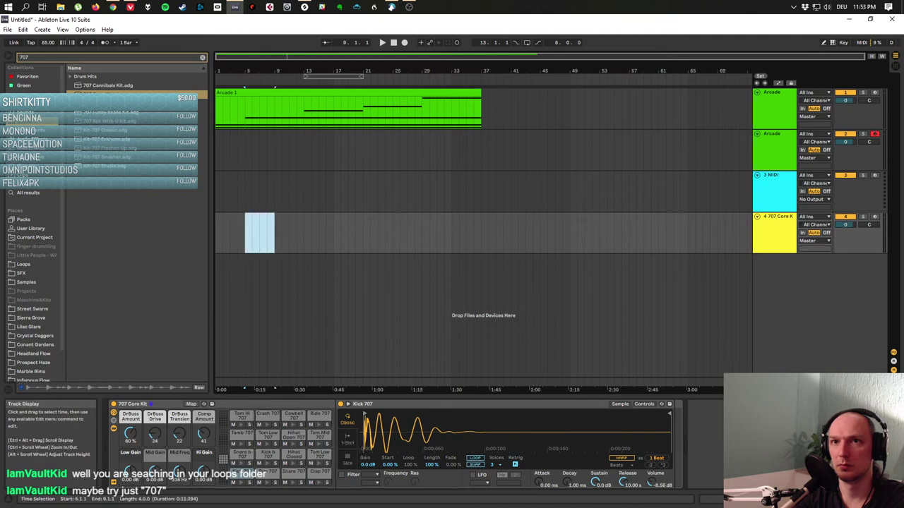
{"action": "right_click", "coordinate": [268, 237]}
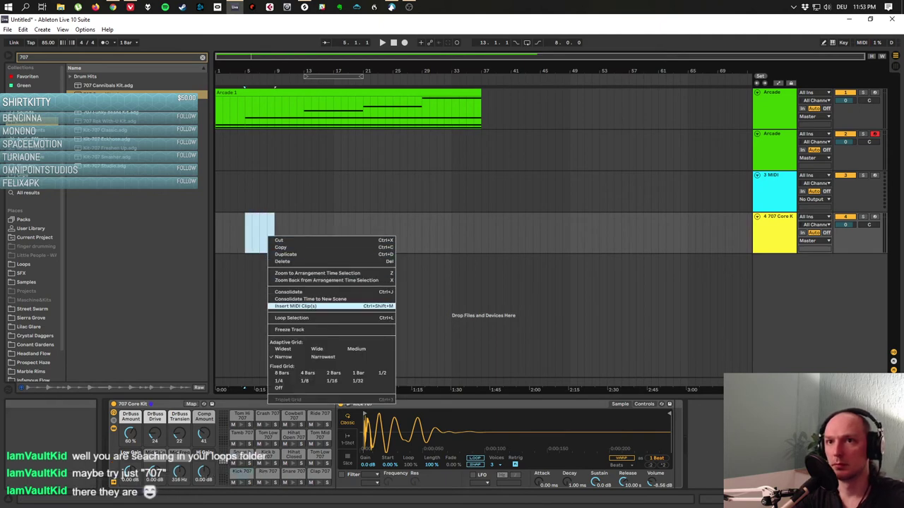
{"action": "left_click", "coordinate": [295, 306]}
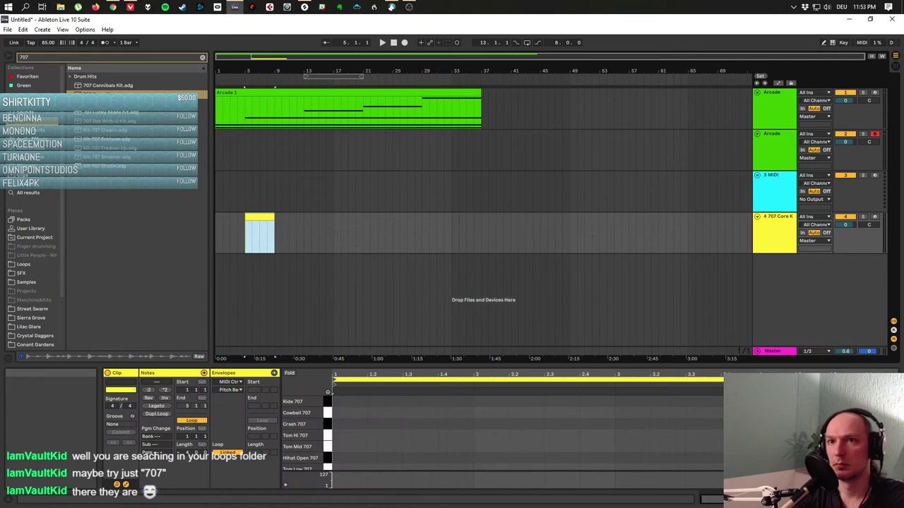
Enlarge the clip's note editor to show all the 707 drum lanes and switch on note preview.
{"action": "left_click_drag", "start_coordinate": [483, 366], "coordinate": [483, 231]}
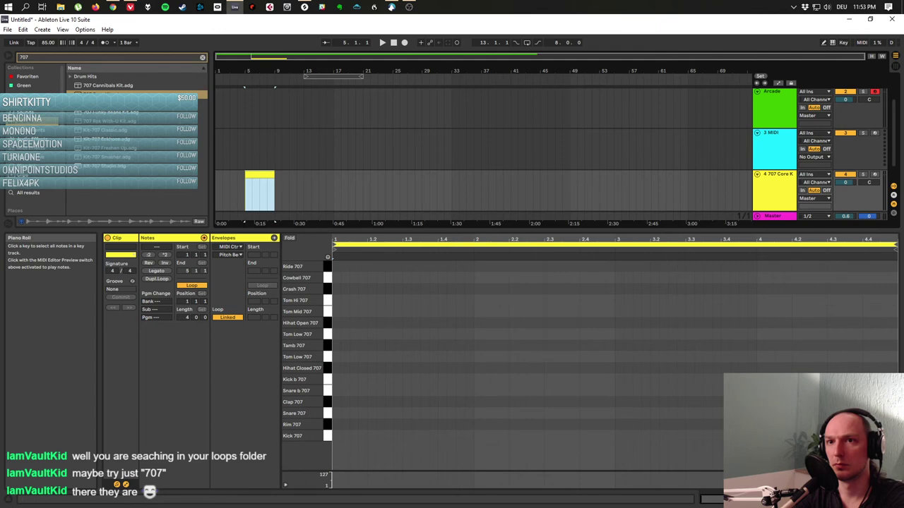
{"action": "left_click", "coordinate": [331, 258]}
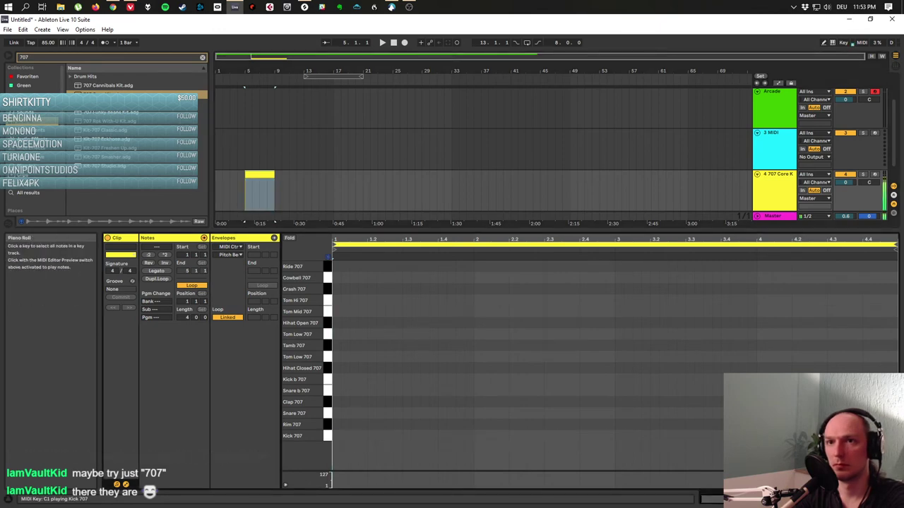
Place Kick 707 notes on the first beat of the clip's bars 1, 2 and 3.
{"action": "double_click", "coordinate": [337, 436]}
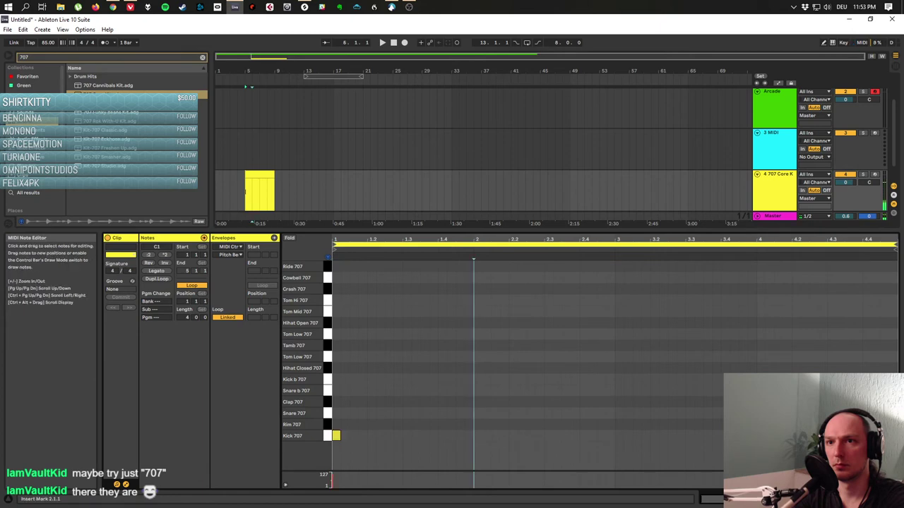
{"action": "double_click", "coordinate": [478, 436]}
{"action": "double_click", "coordinate": [618, 435]}
{"action": "key", "text": "space"}
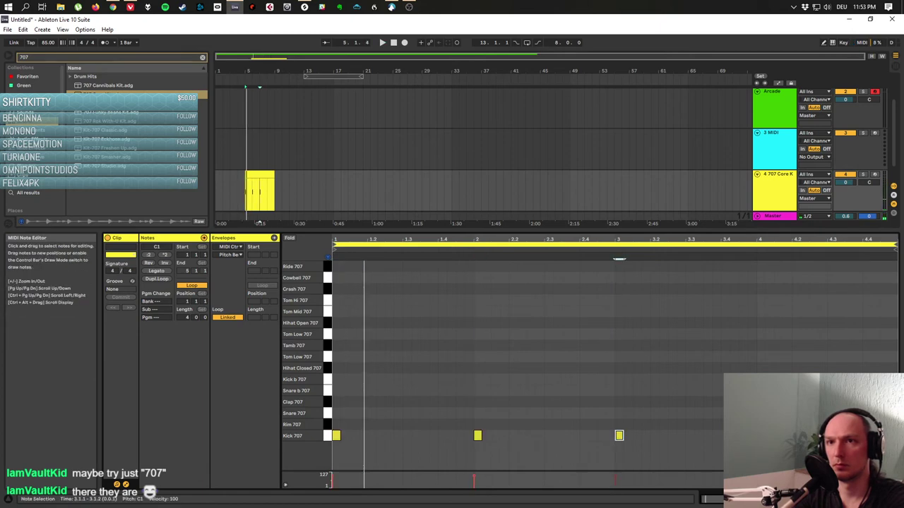
Add Kick 707 notes on beats 2, 3 and 4 of bar 1 and delete the kicks in bars 2 and 3.
{"action": "double_click", "coordinate": [406, 435]}
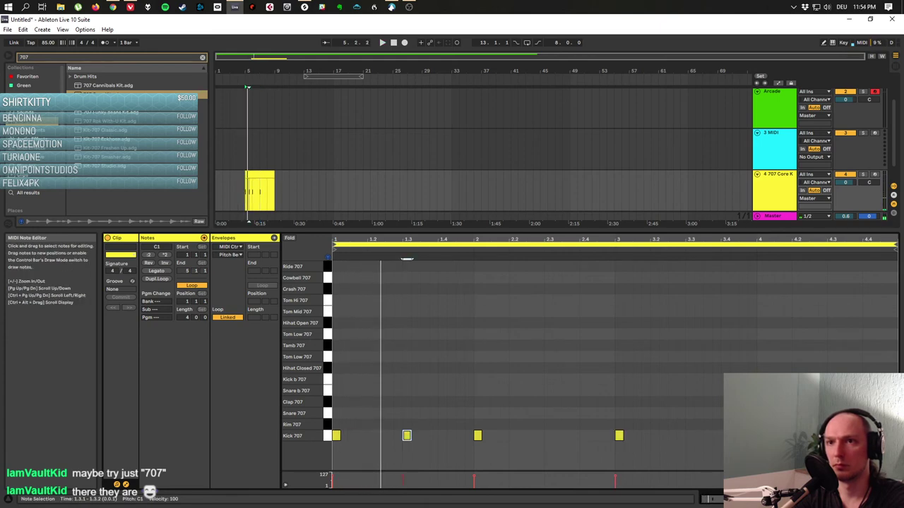
{"action": "double_click", "coordinate": [372, 436]}
{"action": "double_click", "coordinate": [442, 436]}
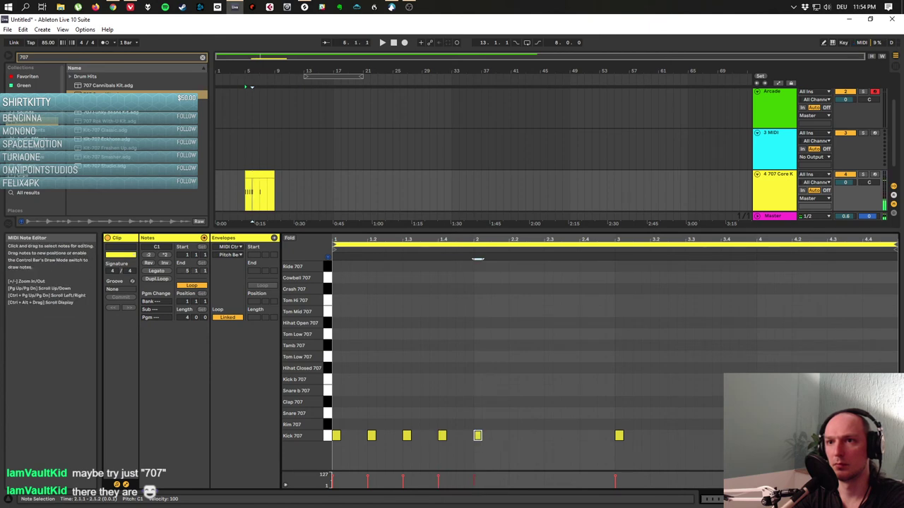
{"action": "left_click_drag", "start_coordinate": [471, 436], "coordinate": [634, 436]}
{"action": "key", "text": "Delete"}
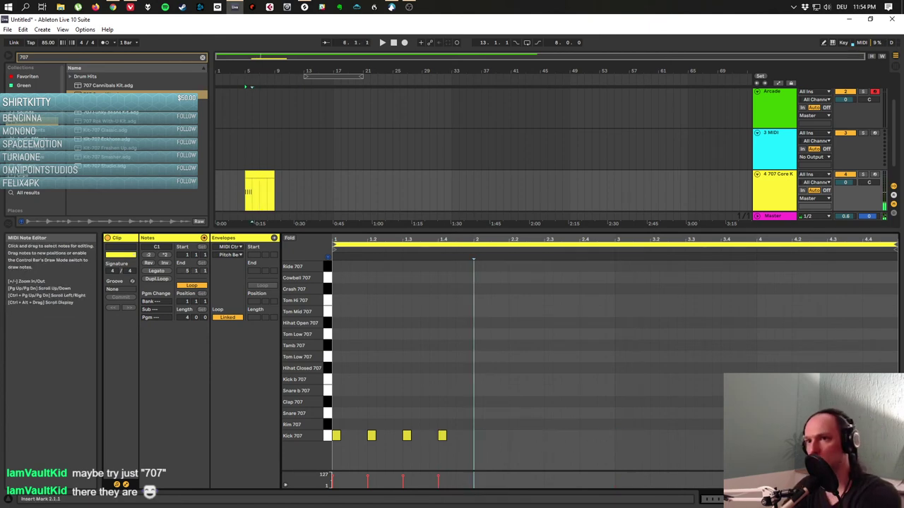
Duplicate bar 1's four kicks three times to fill the four-bar clip and play the pattern back.
{"action": "left_click_drag", "start_coordinate": [474, 436], "coordinate": [367, 436]}
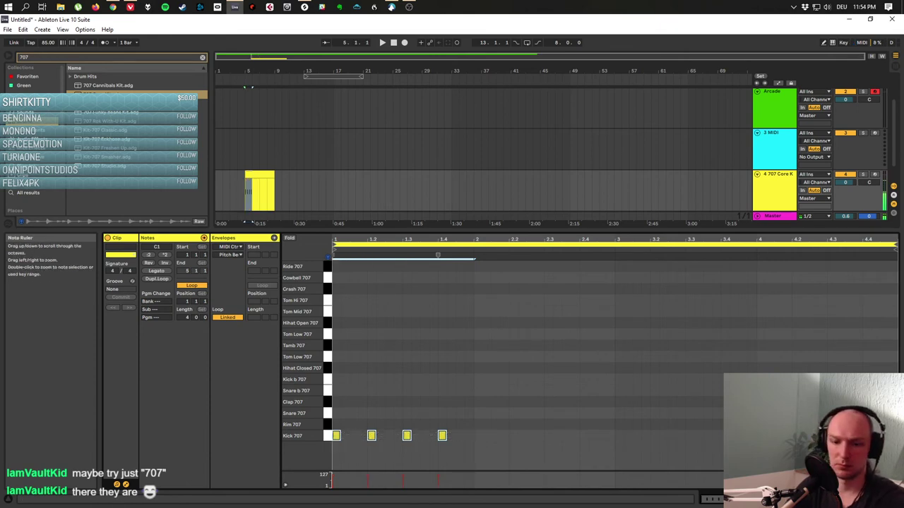
{"action": "key", "text": "ctrl+d"}
{"action": "key", "text": "ctrl+d"}
{"action": "key", "text": "ctrl+d"}
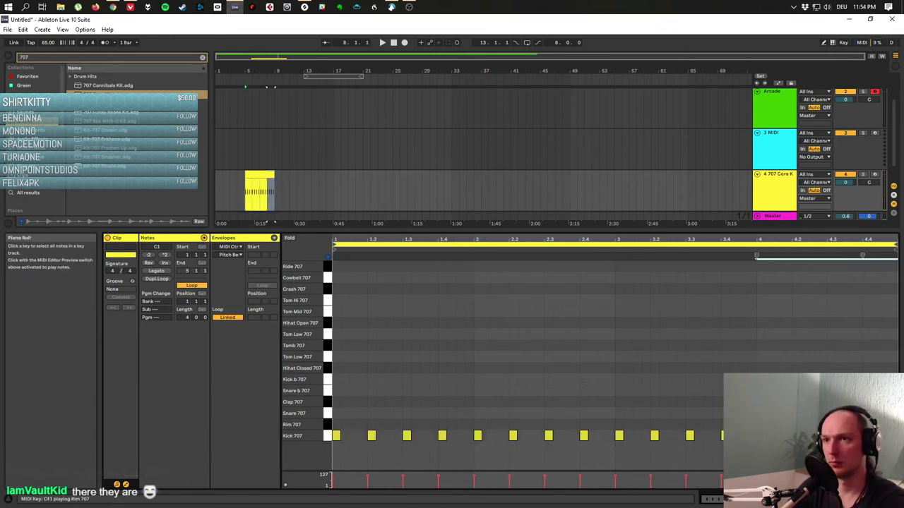
{"action": "key", "text": "space"}
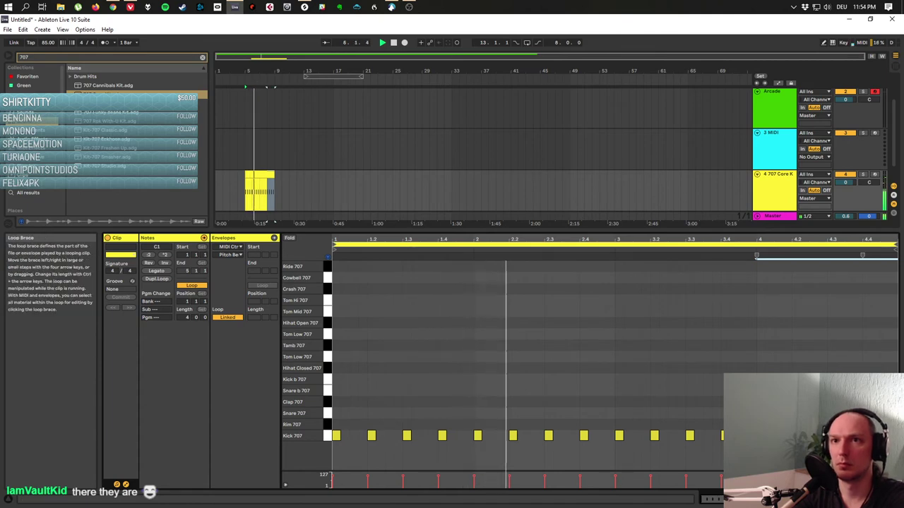
{"action": "mouse_move", "coordinate": [275, 223]}
{"action": "left_mouse_down"}
{"action": "mouse_move", "coordinate": [274, 300]}
{"action": "mouse_move", "coordinate": [275, 217]}
{"action": "left_mouse_up"}
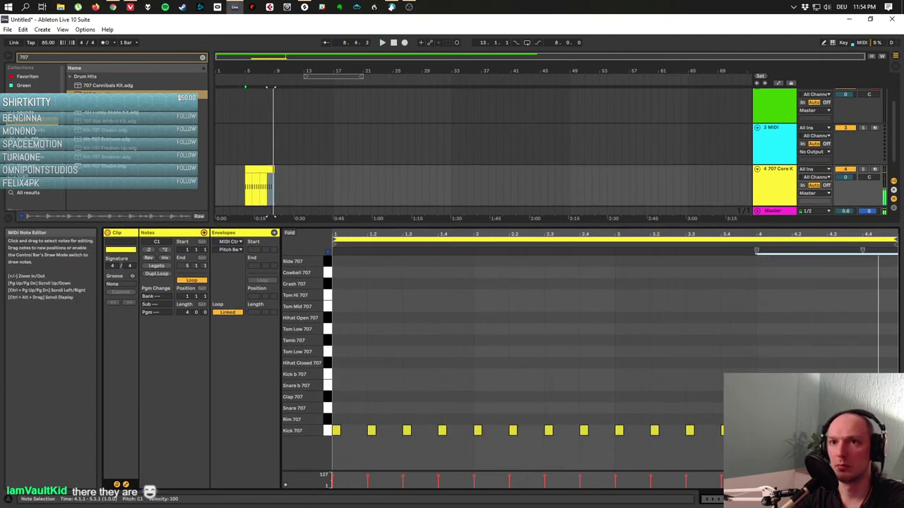
{"action": "key", "text": "space"}
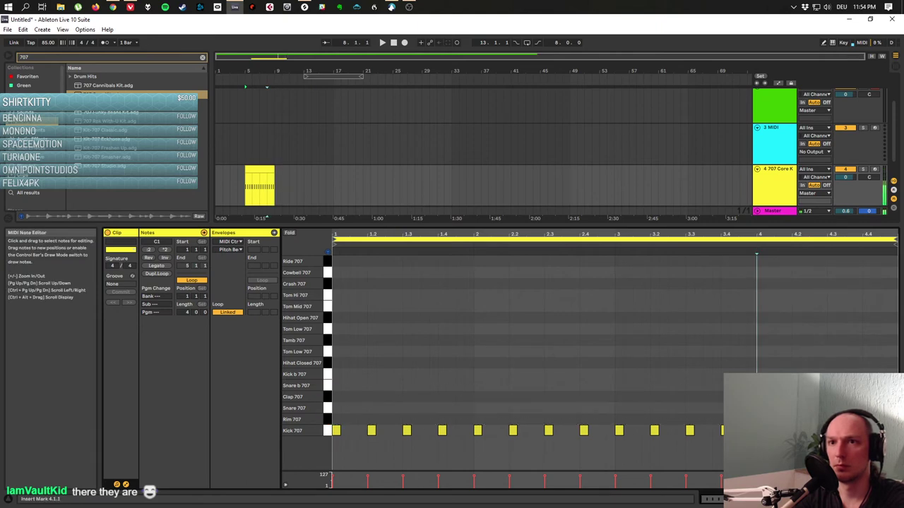
Place a Snare 707 note on beat 2 of bar 1, trying the rim and clap lanes first, and audition the snare.
{"action": "double_click", "coordinate": [372, 419]}
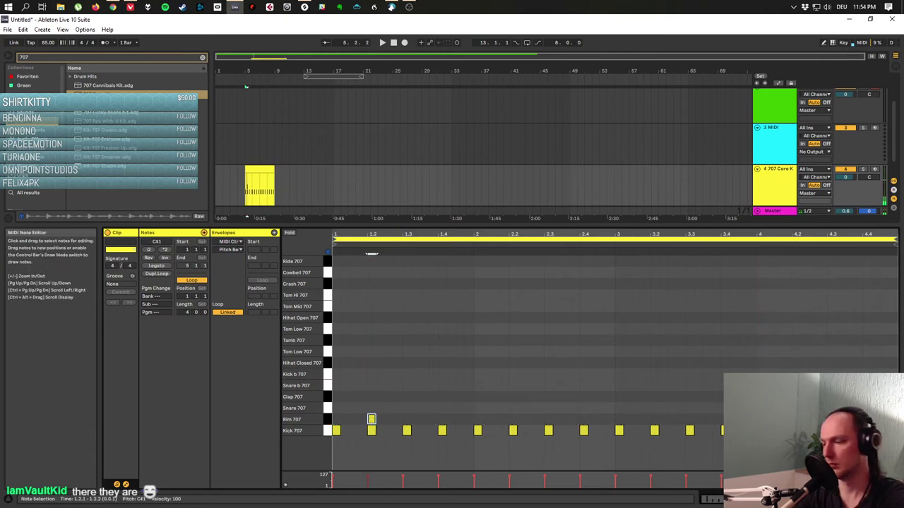
{"action": "left_click_drag", "start_coordinate": [371, 419], "coordinate": [371, 397]}
{"action": "key", "text": "Left"}
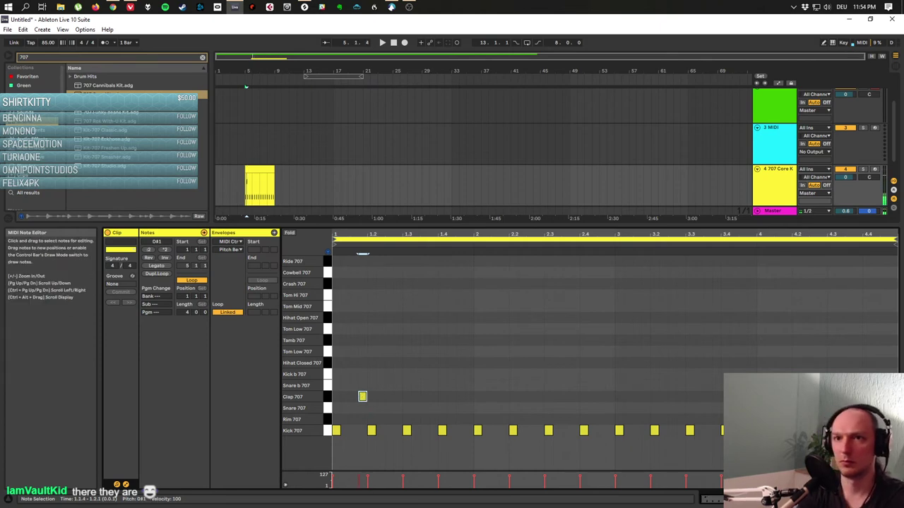
{"action": "mouse_move", "coordinate": [372, 397]}
{"action": "left_mouse_down"}
{"action": "mouse_move", "coordinate": [372, 386]}
{"action": "mouse_move", "coordinate": [372, 408]}
{"action": "left_mouse_up"}
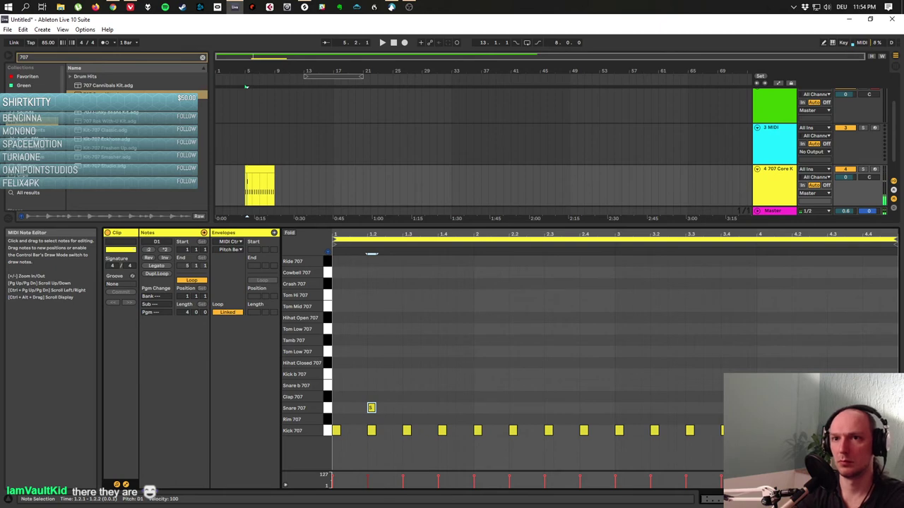
{"action": "left_click", "coordinate": [327, 409]}
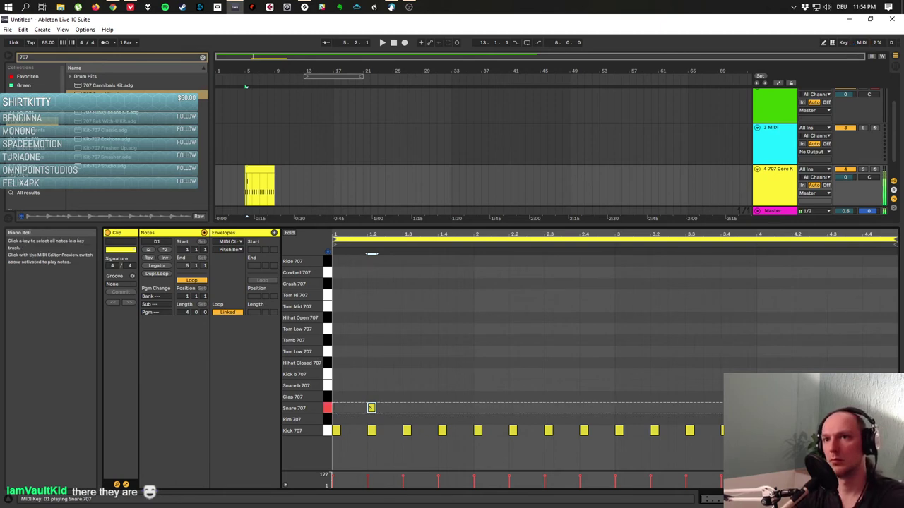
Move the beat 2 snare note up to the Snare b 707 lane and paste a copy on beat 4 of bar 1.
{"action": "left_click", "coordinate": [327, 386]}
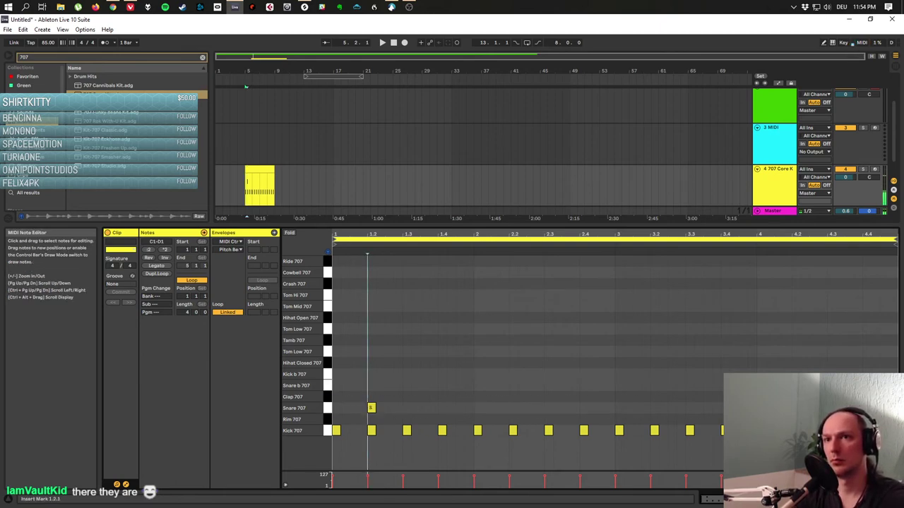
{"action": "key", "text": "Up"}
{"action": "key", "text": "Up"}
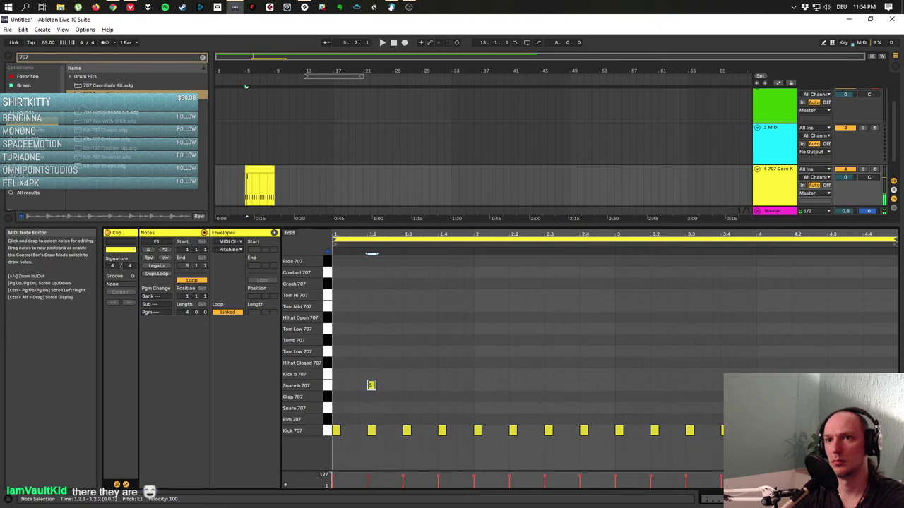
{"action": "left_click", "coordinate": [438, 255]}
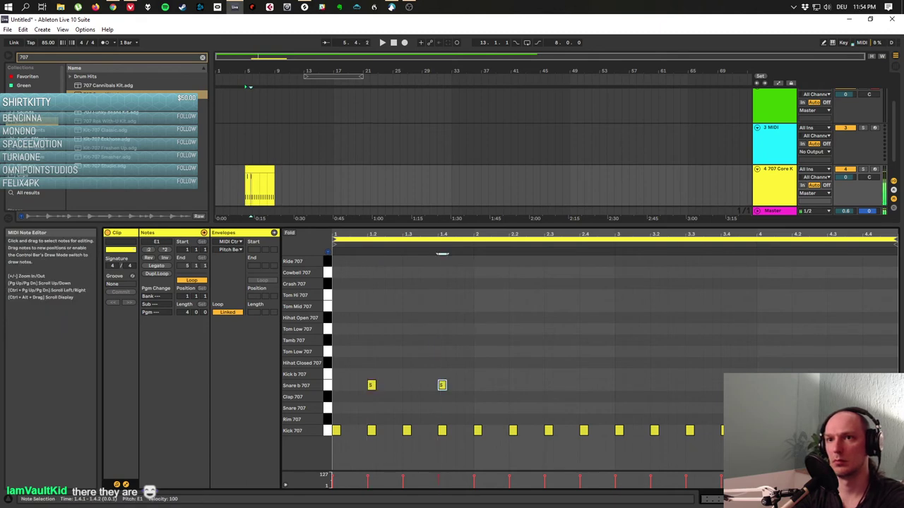
{"action": "key", "text": "ctrl+v"}
Duplicate bar 1's two Snare b 707 notes three times to fill the four-bar clip and play the beat.
{"action": "left_click_drag", "start_coordinate": [361, 380], "coordinate": [472, 391]}
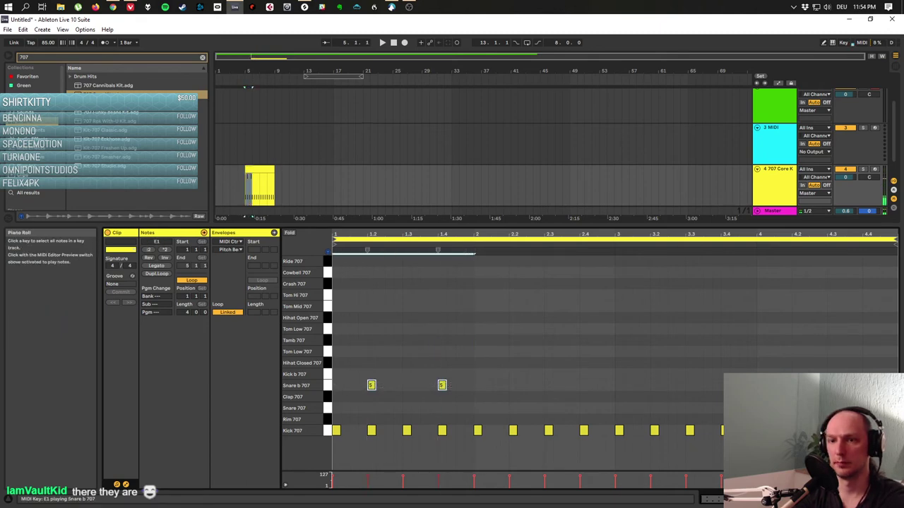
{"action": "key", "text": "ctrl+d"}
{"action": "key", "text": "ctrl+d"}
{"action": "key", "text": "ctrl+d"}
{"action": "key", "text": "space"}
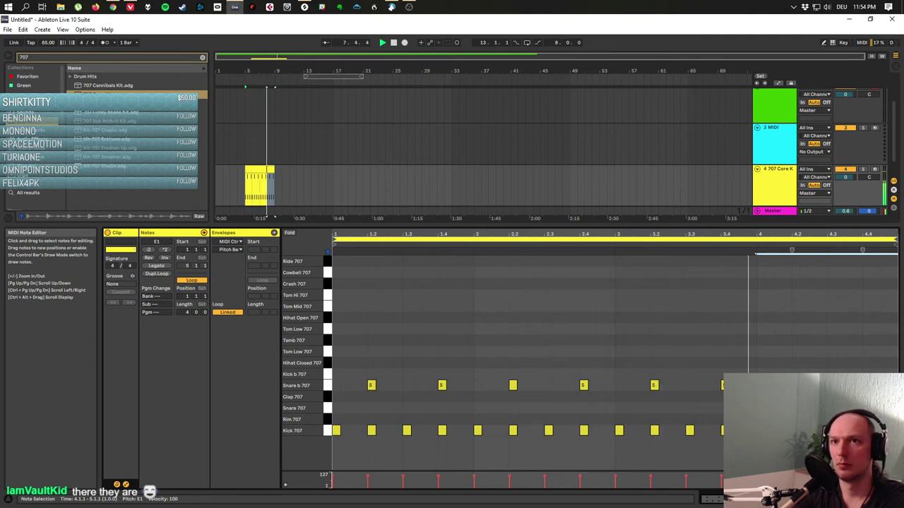
Duplicate the 707 Core Kit clip three times along the arrangement and enlarge the arrangement area to show all tracks.
{"action": "left_click", "coordinate": [259, 188]}
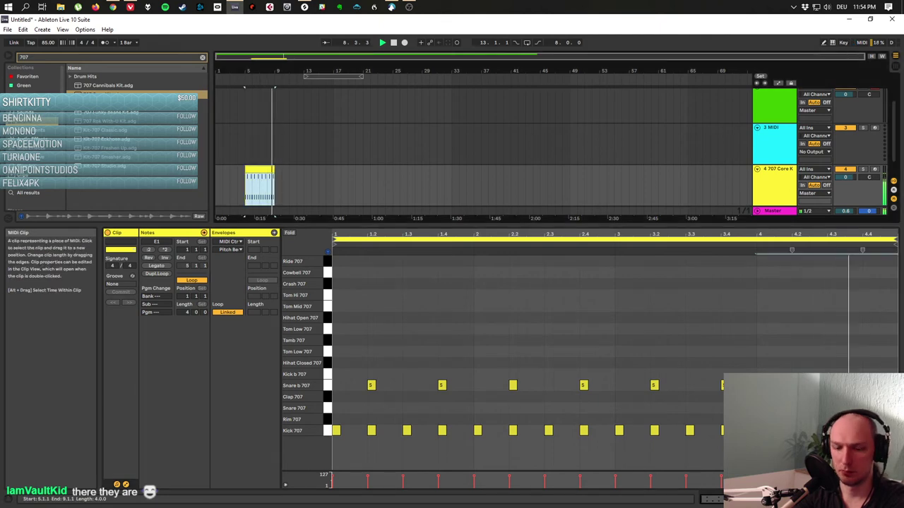
{"action": "key", "text": "ctrl+d"}
{"action": "key", "text": "ctrl+d"}
{"action": "key", "text": "ctrl+d"}
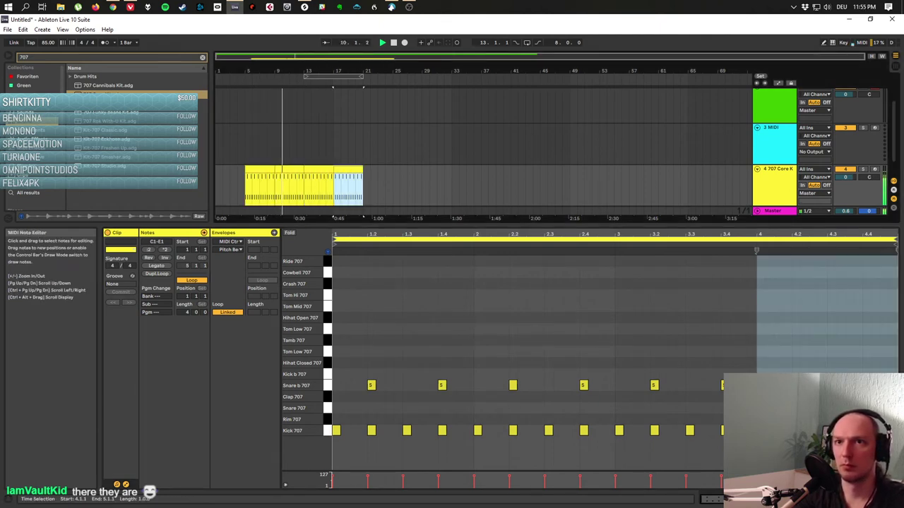
{"action": "left_click_drag", "start_coordinate": [494, 227], "coordinate": [494, 320]}
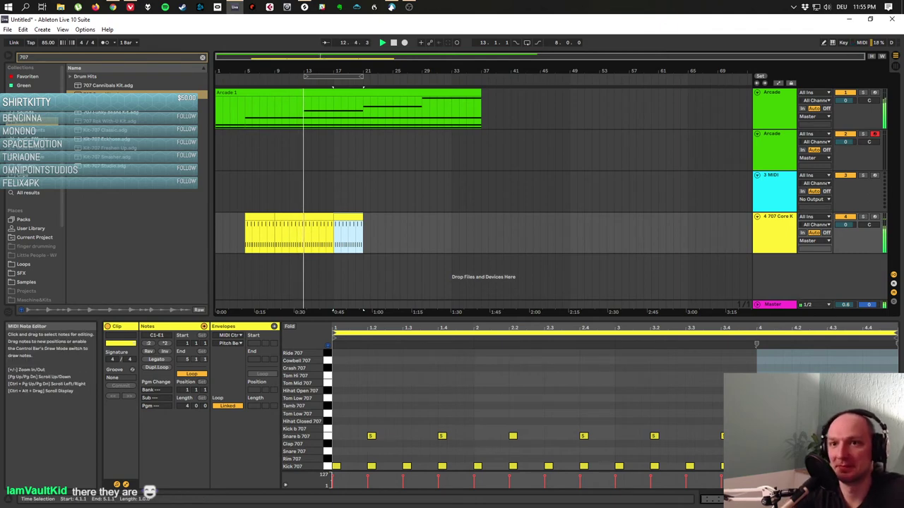
Stop playback and move all Kick 707 notes in the last drum clip up to the Kick b 707 row.
{"action": "key", "text": "space"}
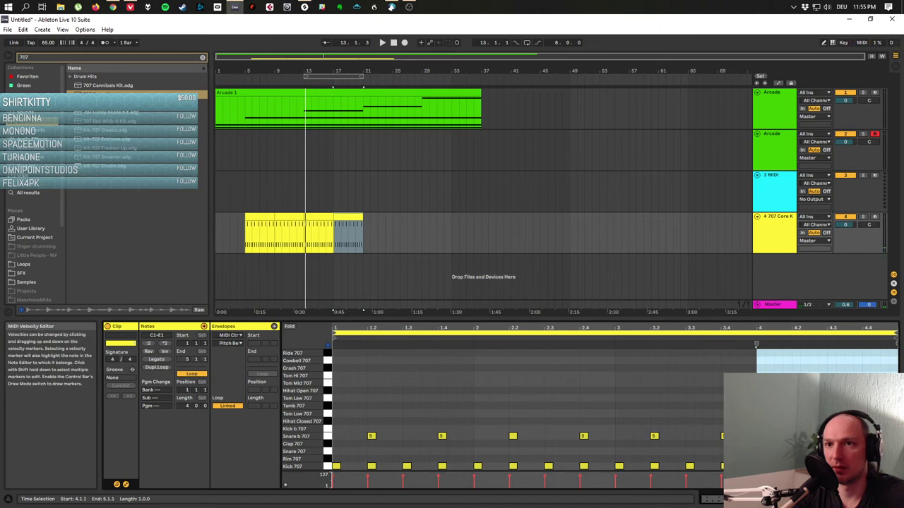
{"action": "left_click_drag", "start_coordinate": [494, 319], "coordinate": [494, 284]}
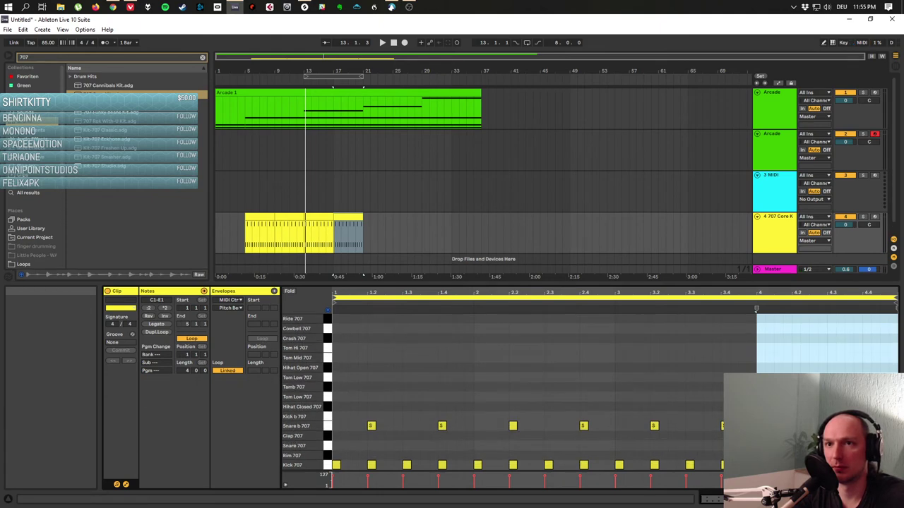
{"action": "left_click", "coordinate": [326, 465]}
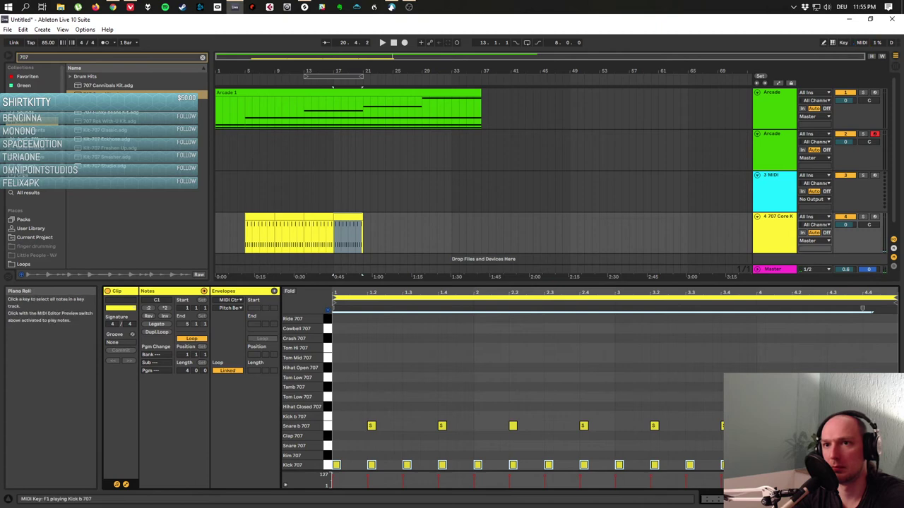
{"action": "left_click", "coordinate": [338, 367]}
{"action": "left_click_drag", "start_coordinate": [333, 455], "coordinate": [891, 471]}
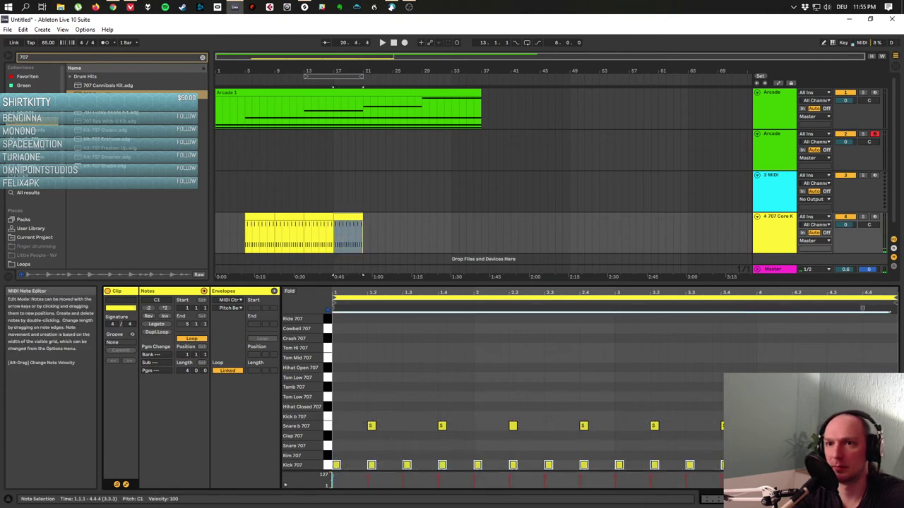
{"action": "left_click_drag", "start_coordinate": [336, 465], "coordinate": [336, 417], "text": "ctrl"}
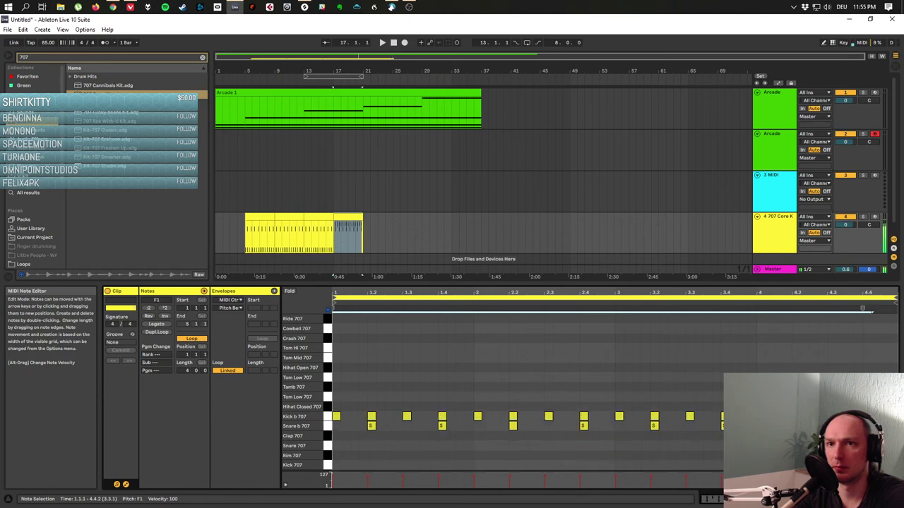
Play the arrangement from bar 13 to compare the old kick with the Kick b 707 version.
{"action": "key", "text": "Escape"}
{"action": "key", "text": "space"}
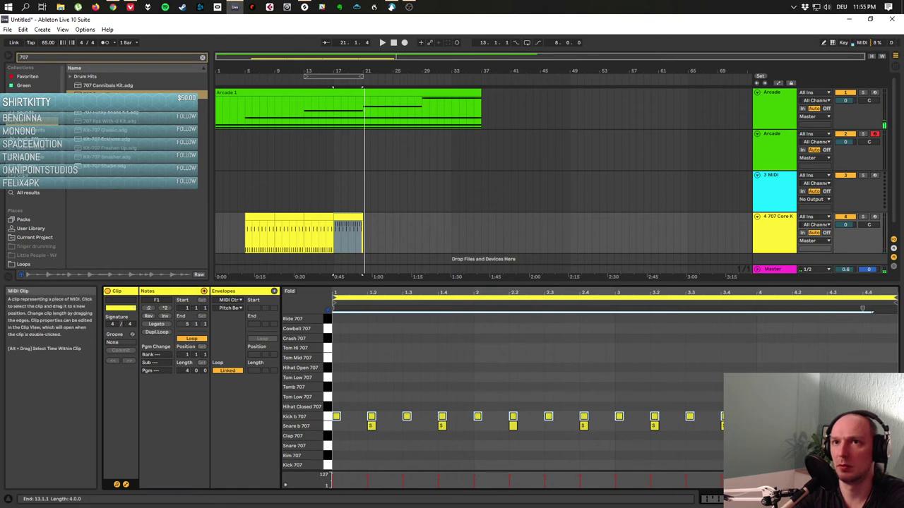
{"action": "left_click", "coordinate": [304, 191]}
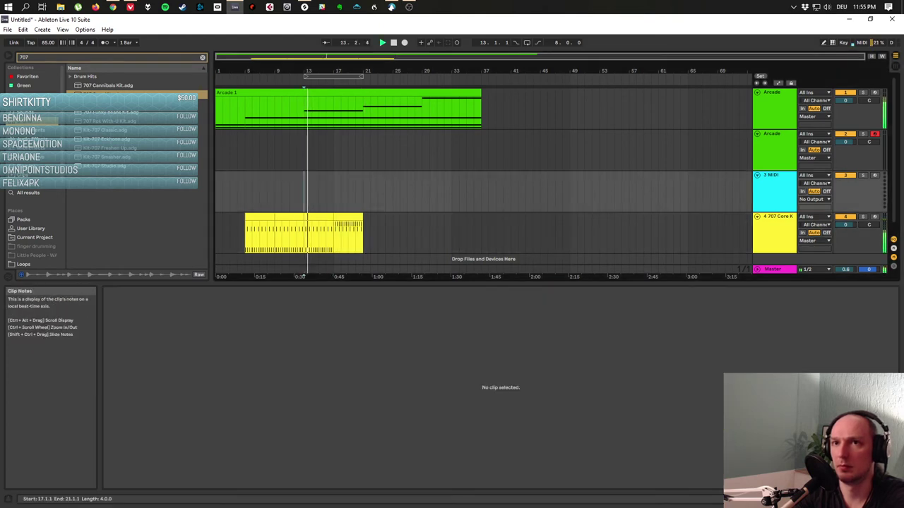
Stop playback and replace the drum clips from bar 5 to bar 21 with copies of the edited last clip.
{"action": "left_click", "coordinate": [348, 233]}
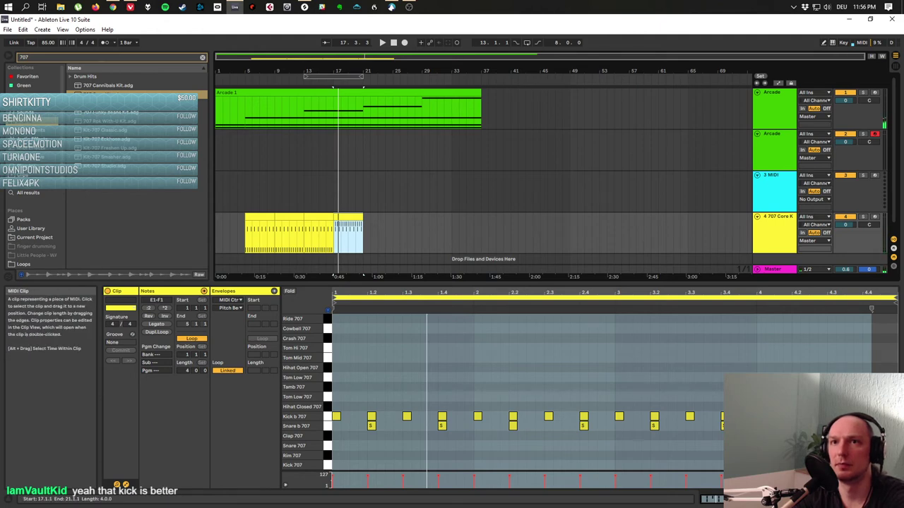
{"action": "key", "text": "space"}
{"action": "left_click_drag", "start_coordinate": [348, 234], "coordinate": [260, 233]}
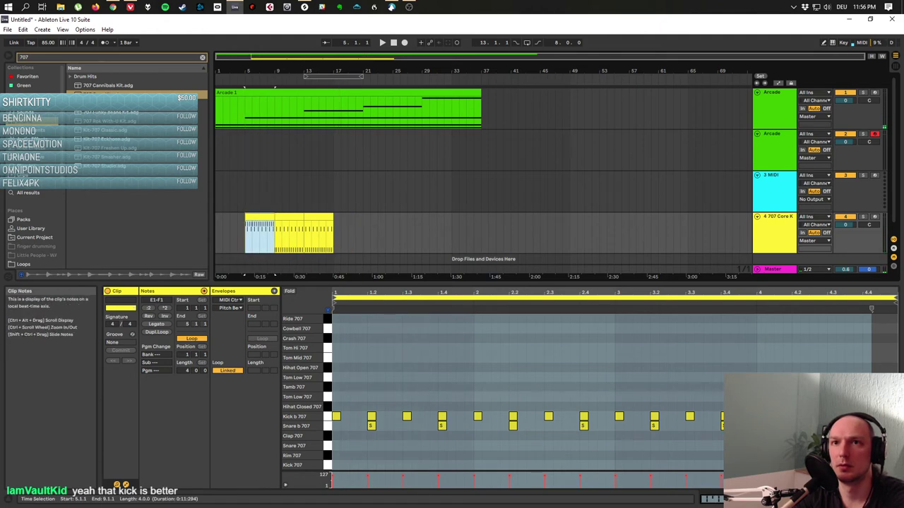
{"action": "key", "text": "ctrl+z"}
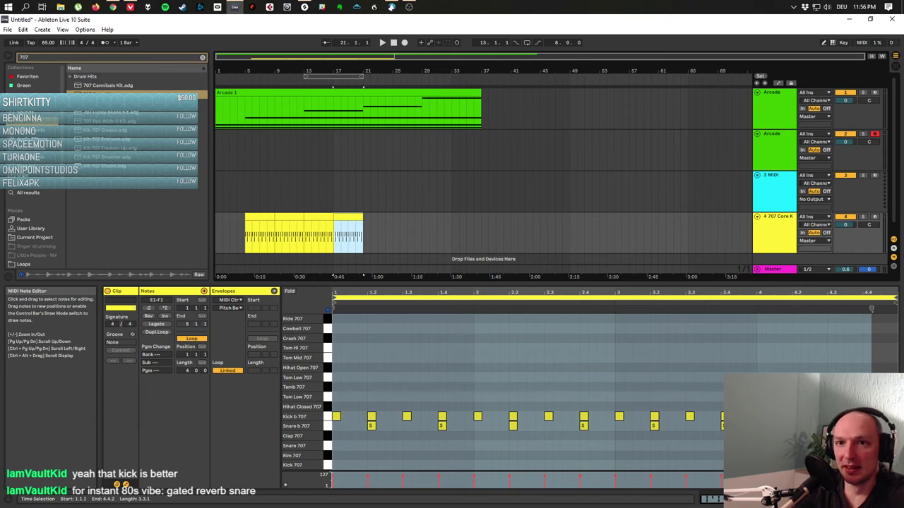
{"action": "left_click", "coordinate": [311, 367]}
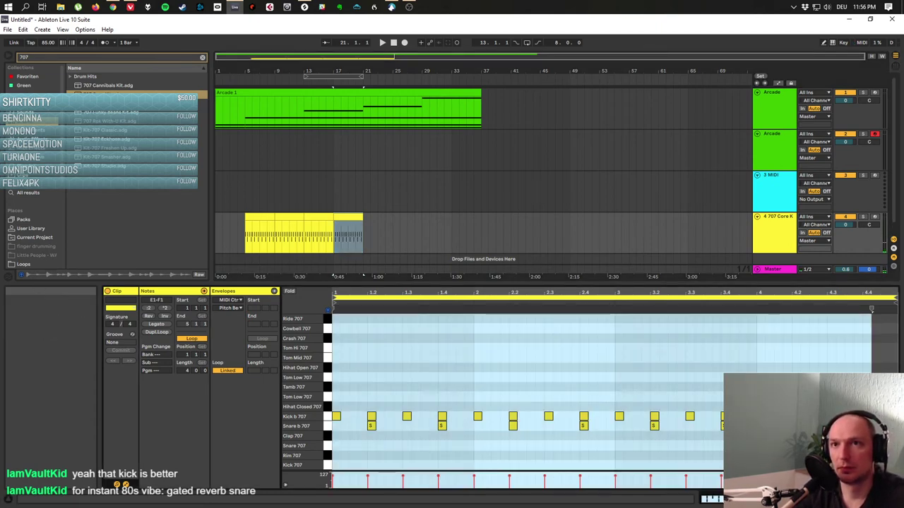
{"action": "left_click_drag", "start_coordinate": [364, 276], "coordinate": [363, 241]}
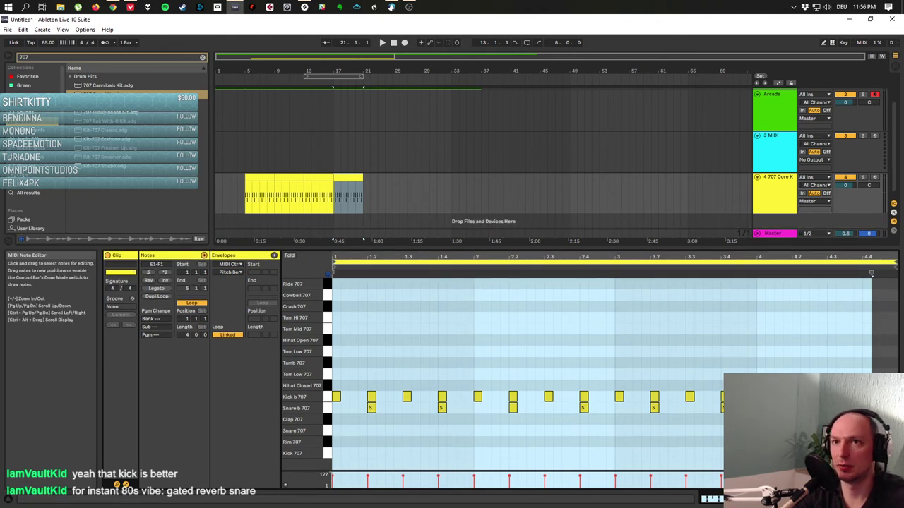
{"action": "left_click_drag", "start_coordinate": [364, 241], "coordinate": [364, 351]}
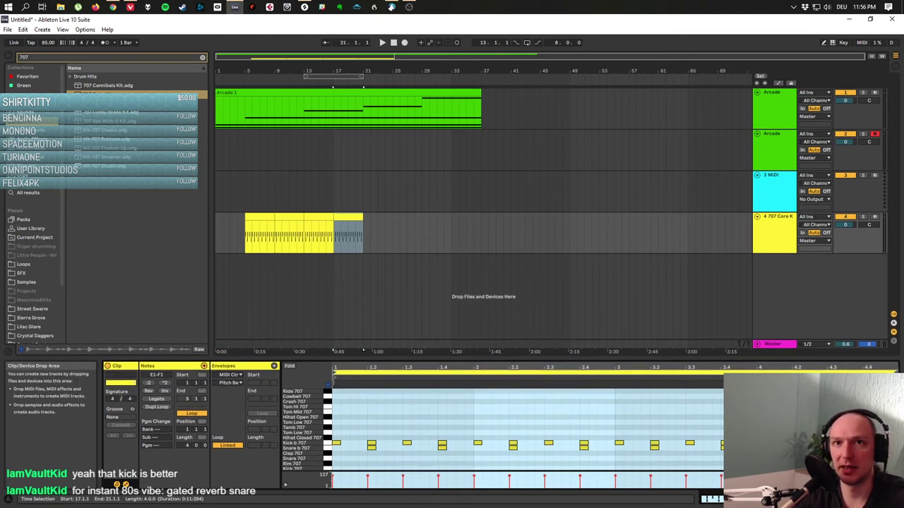
Search the audio effects for "gate" and add the Gate device to the 707 Core Kit track.
{"action": "left_click", "coordinate": [203, 57]}
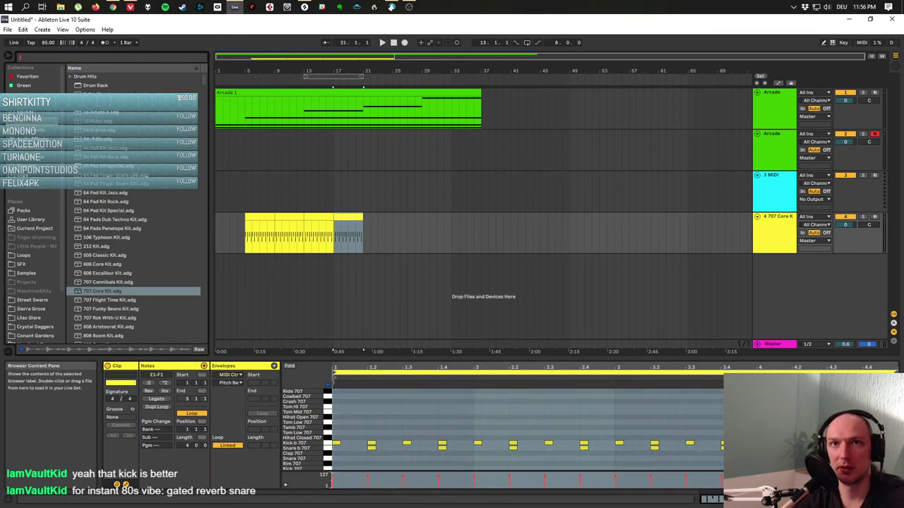
{"action": "left_click", "coordinate": [29, 131]}
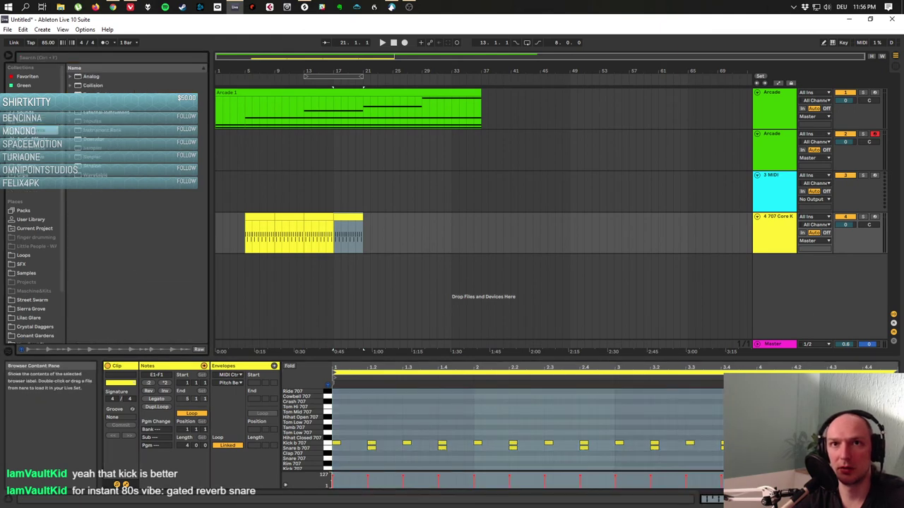
{"action": "key", "text": "ctrl+f"}
{"action": "key", "text": "ctrl+f"}
{"action": "type", "text": "gate"}
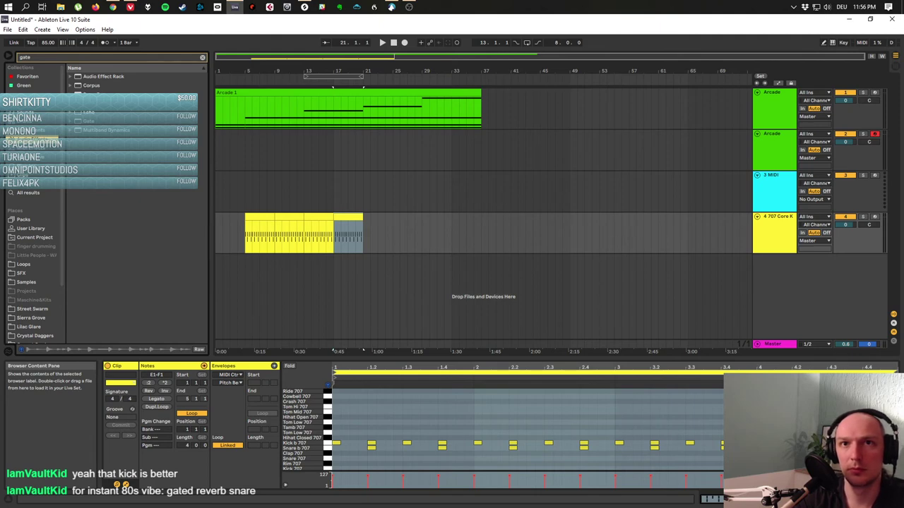
{"action": "left_click", "coordinate": [91, 120]}
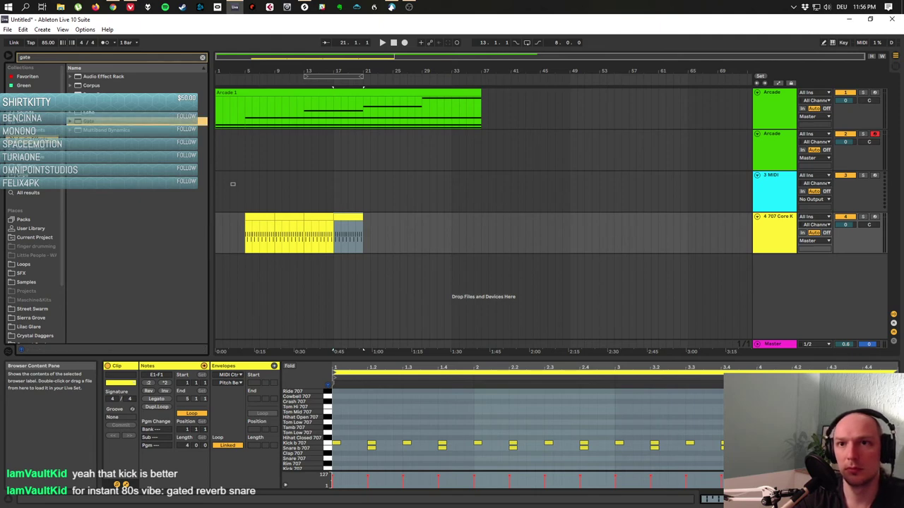
{"action": "left_click", "coordinate": [232, 183]}
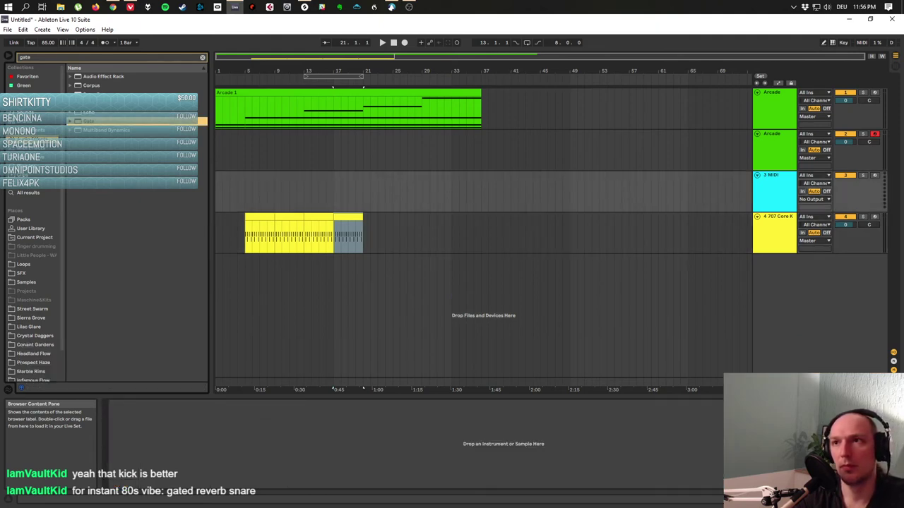
{"action": "left_click", "coordinate": [232, 233]}
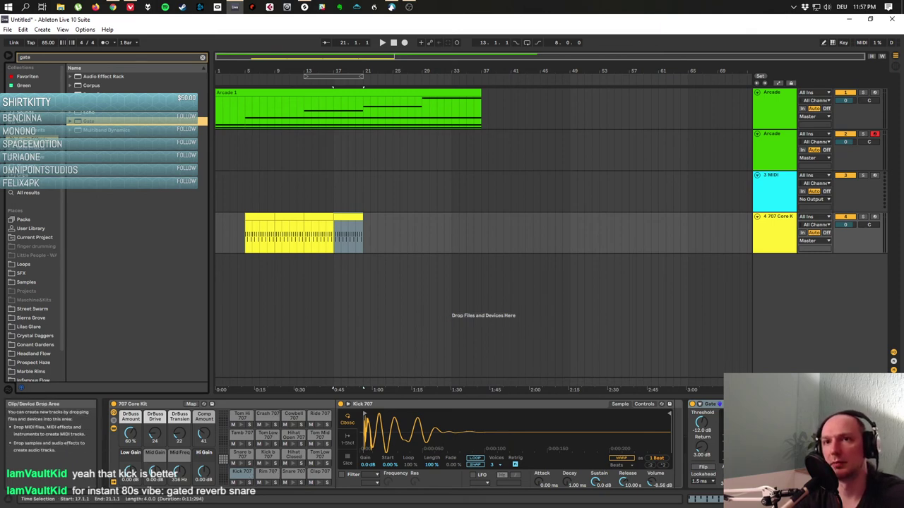
Check the last drum clip's notes to identify which snare pad the pattern plays.
{"action": "left_click", "coordinate": [363, 388]}
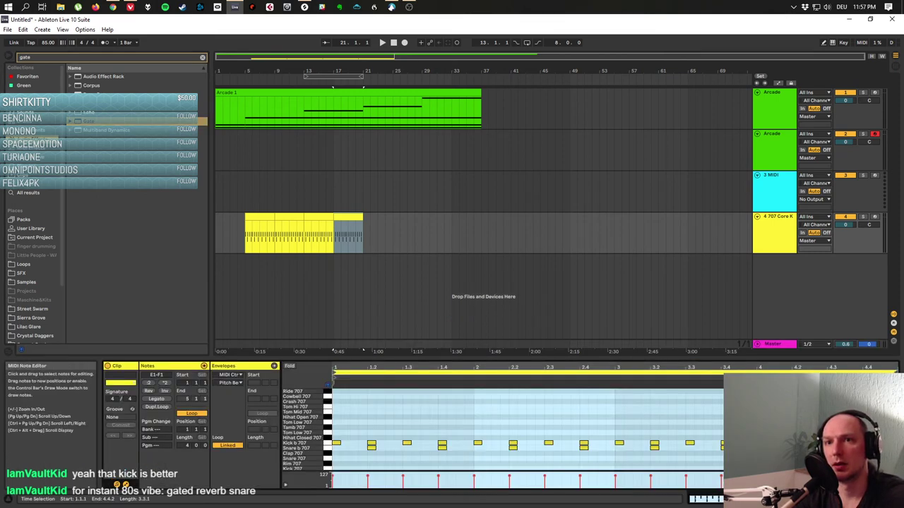
{"action": "left_click", "coordinate": [366, 384]}
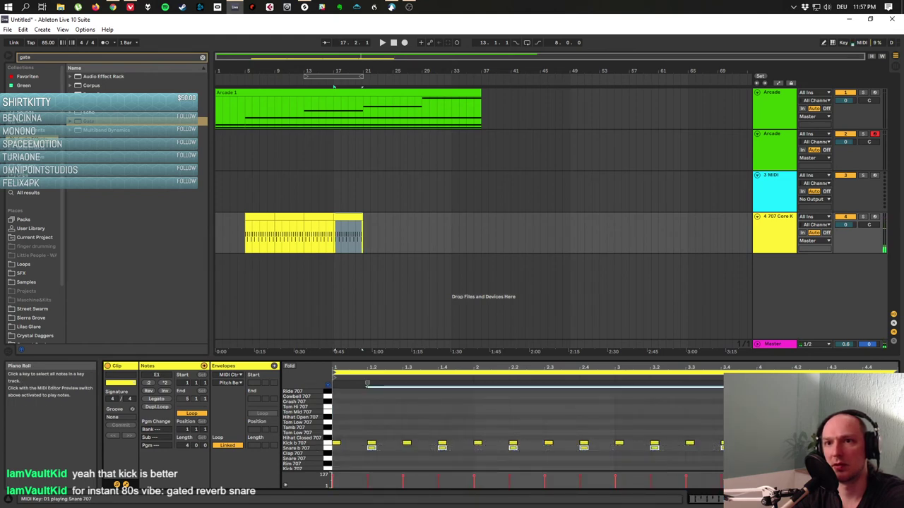
{"action": "left_click", "coordinate": [366, 386]}
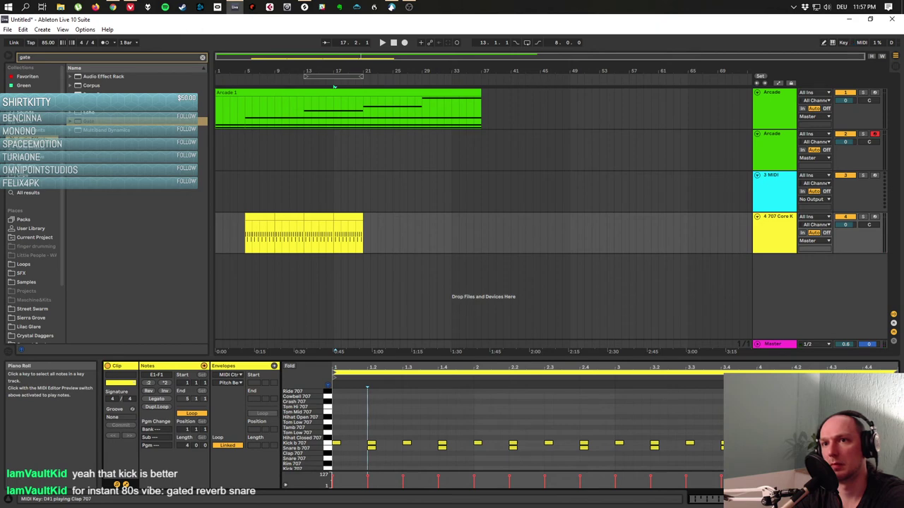
{"action": "left_click", "coordinate": [367, 383]}
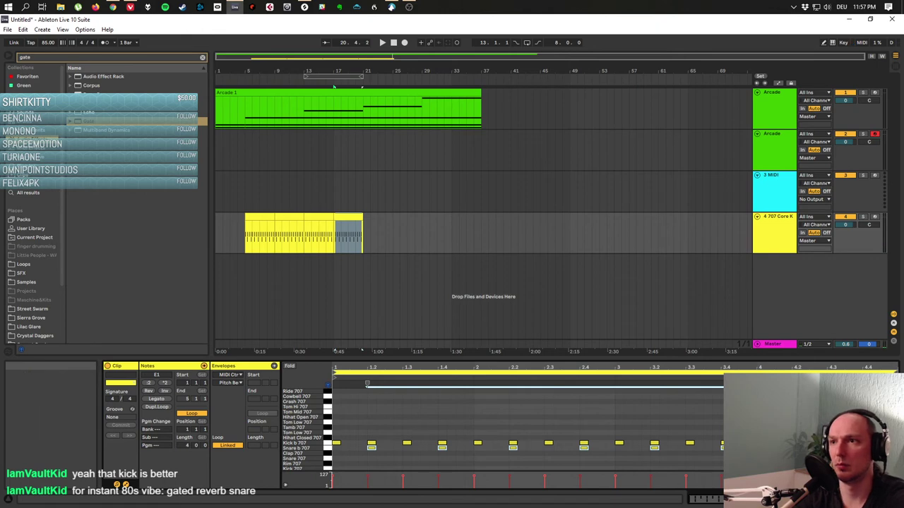
Remove the Gate from the end of the drum track and place it on the Snare b 707 pad's chain instead.
{"action": "key", "text": "shift+Tab"}
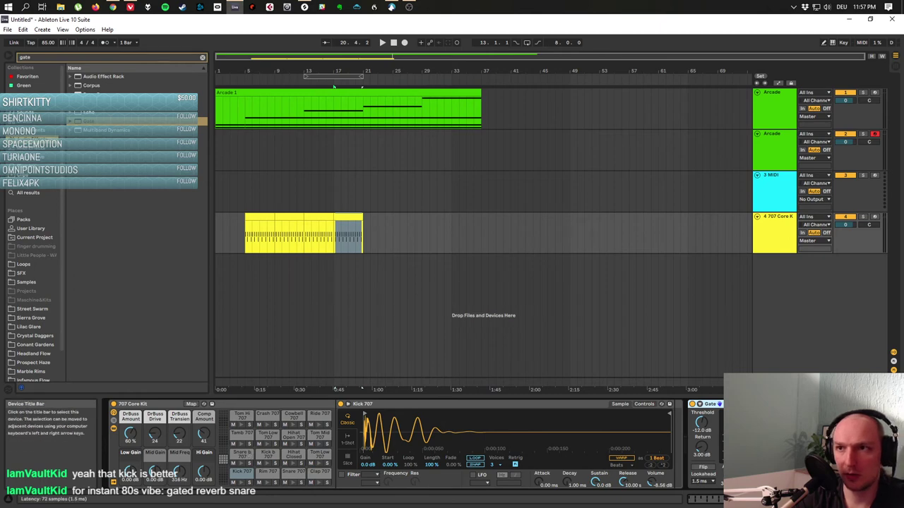
{"action": "key", "text": "Delete"}
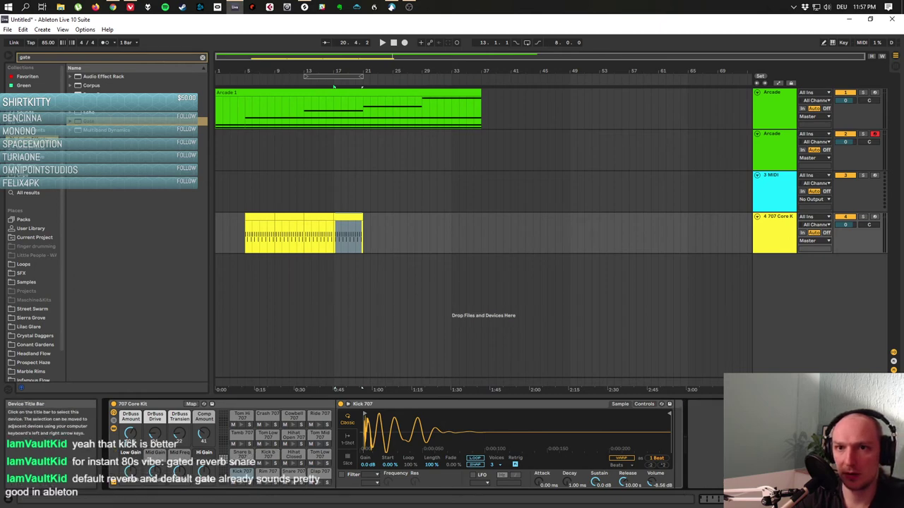
{"action": "left_click", "coordinate": [242, 453]}
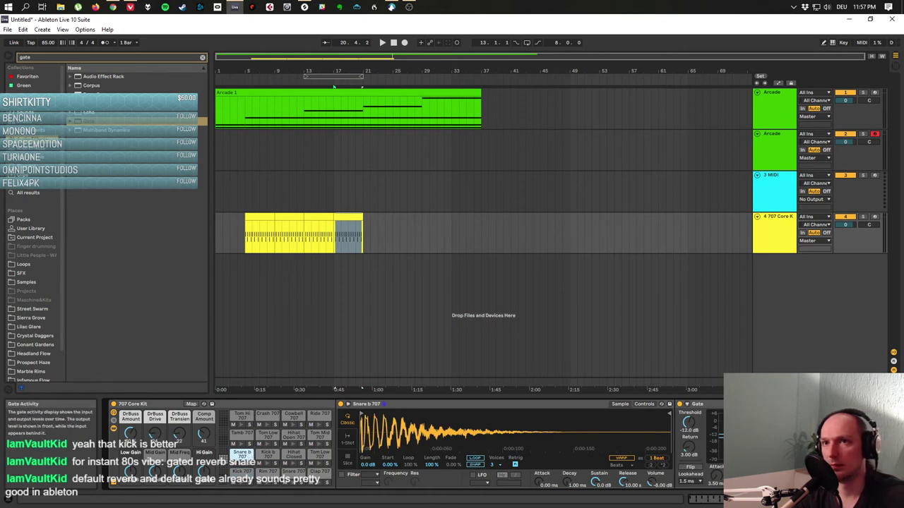
Loop playback from bar 13 to bar 21 and set the snare Gate's threshold to -17.4 dB and return to 5.33 dB.
{"action": "left_click", "coordinate": [348, 233]}
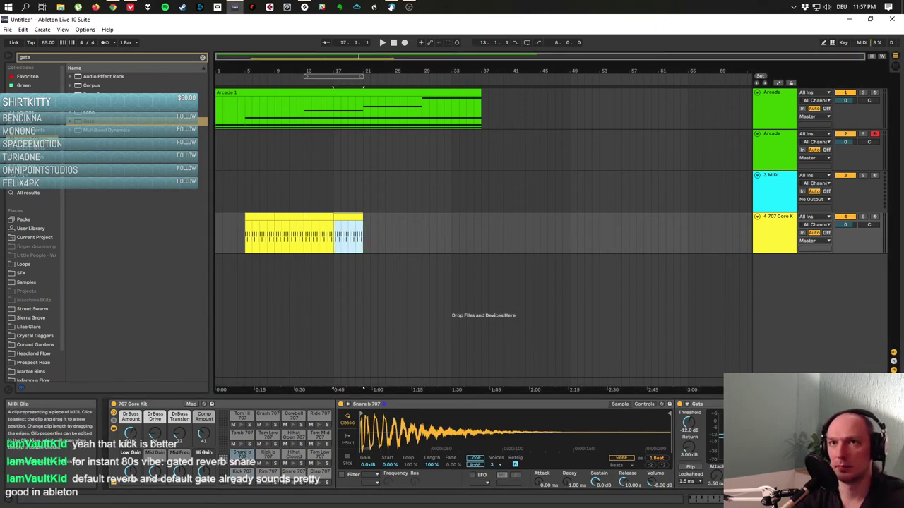
{"action": "key", "text": "ctrl+l"}
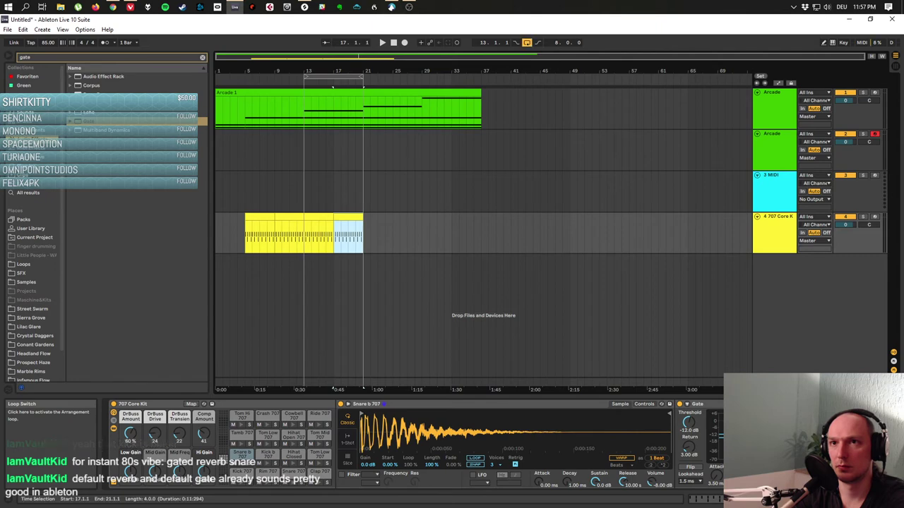
{"action": "key", "text": "space"}
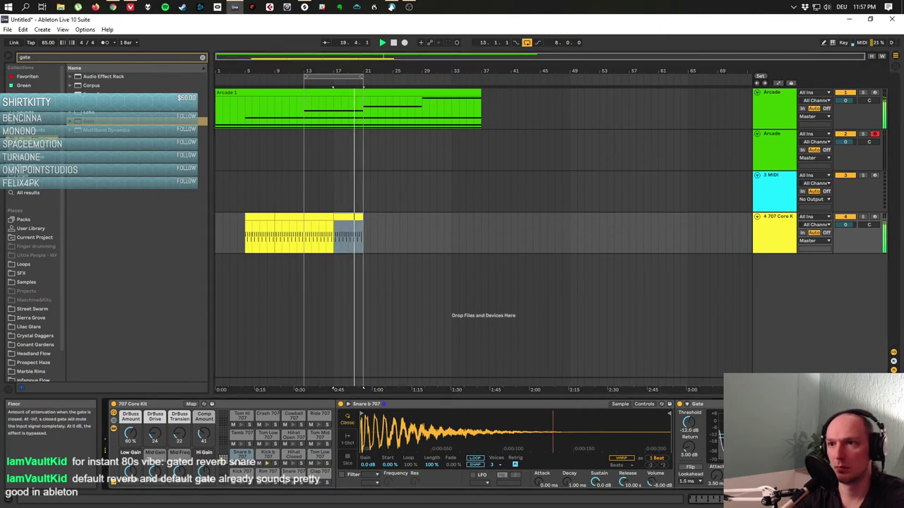
{"action": "left_click_drag", "start_coordinate": [689, 422], "coordinate": [688, 440]}
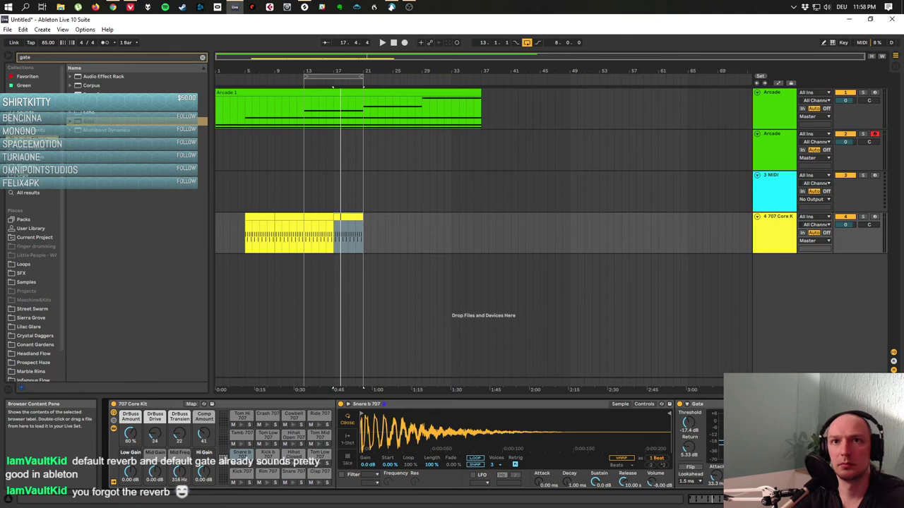
Search the audio effects for "rever" and load the Reverb's Large Hall preset before the Gate in the Snare b 707 chain.
{"action": "key", "text": "ctrl+f"}
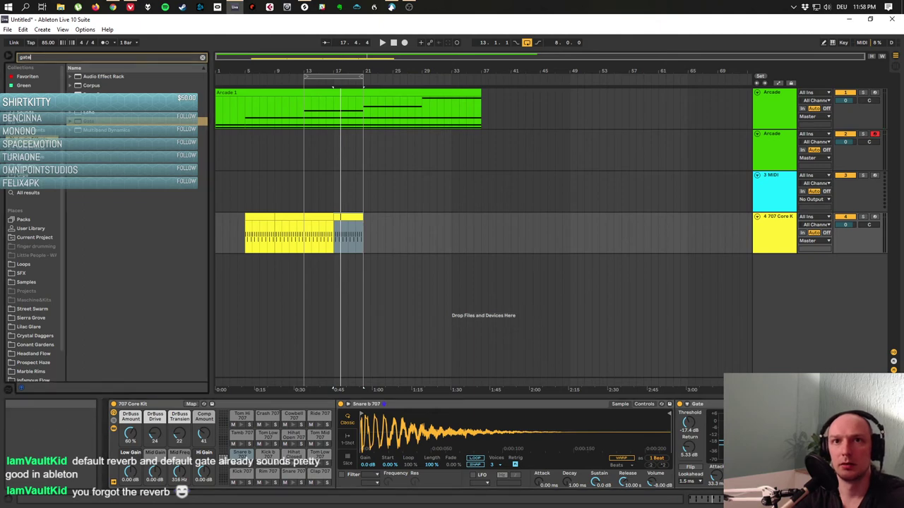
{"action": "type", "text": "rever"}
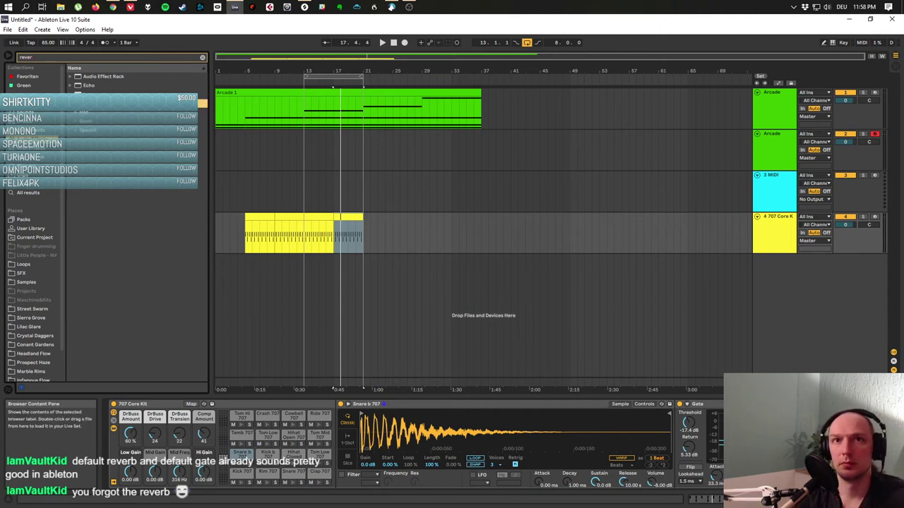
{"action": "left_click", "coordinate": [76, 121]}
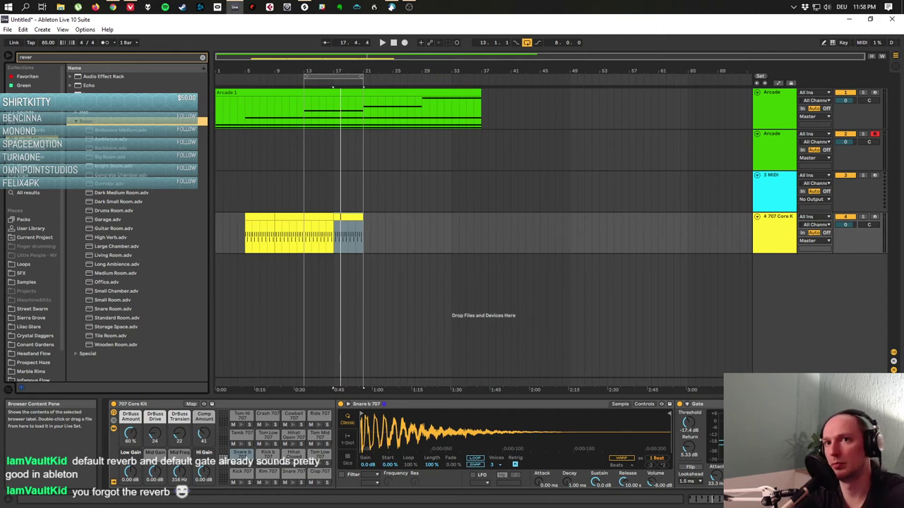
{"action": "left_click", "coordinate": [113, 210]}
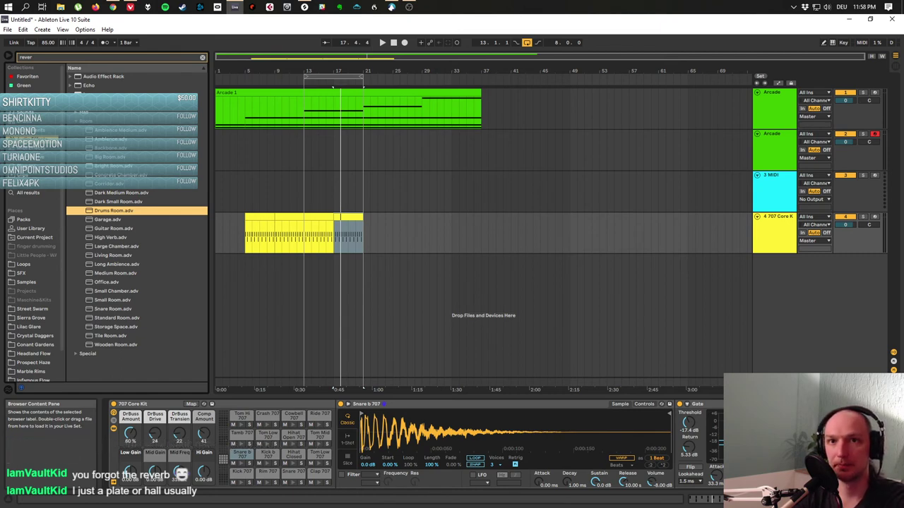
{"action": "key", "text": "Left"}
{"action": "key", "text": "Left"}
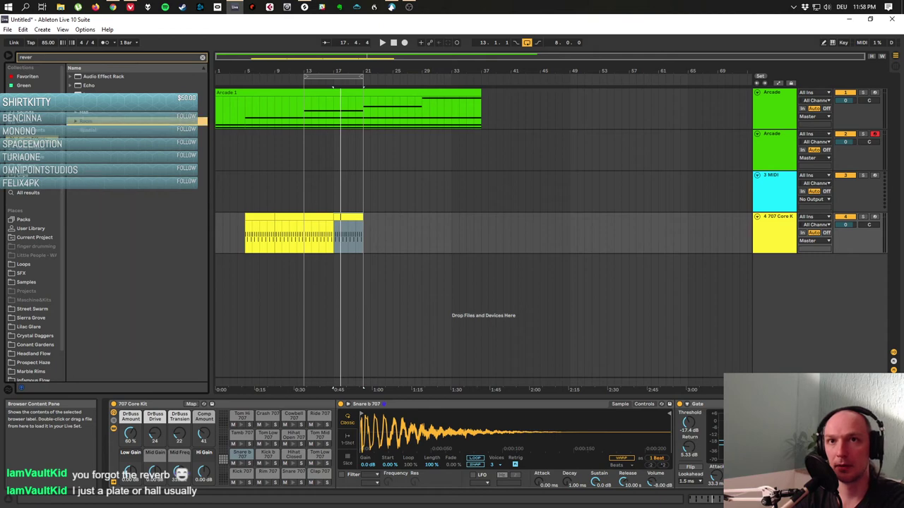
{"action": "key", "text": "Up"}
{"action": "key", "text": "Right"}
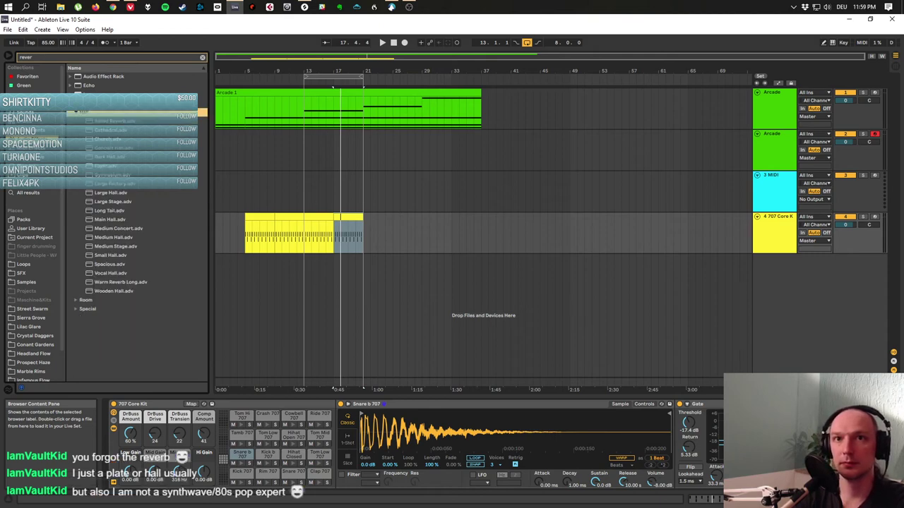
{"action": "left_click", "coordinate": [111, 193]}
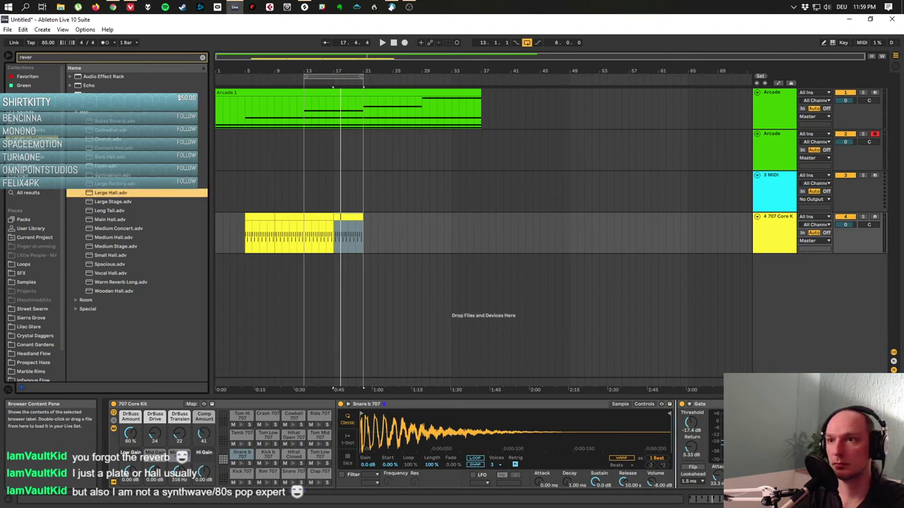
{"action": "key", "text": "Return"}
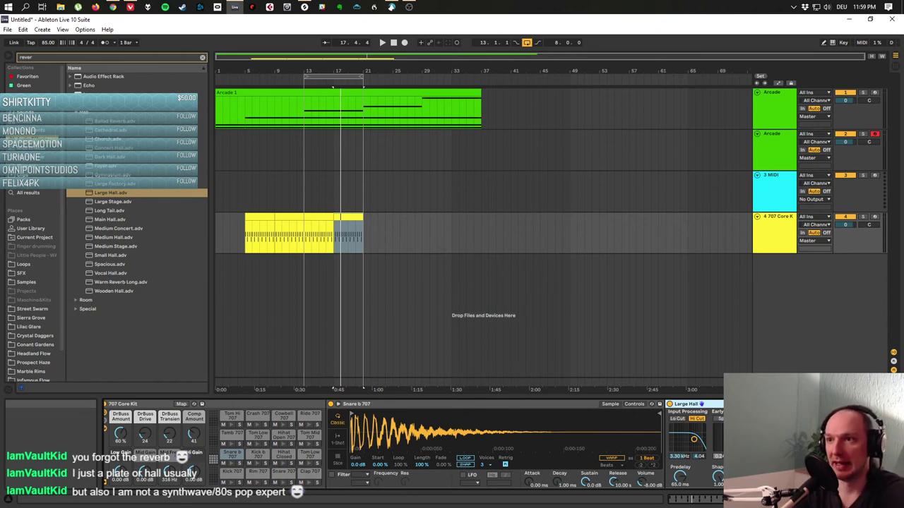
{"action": "left_click", "coordinate": [692, 499]}
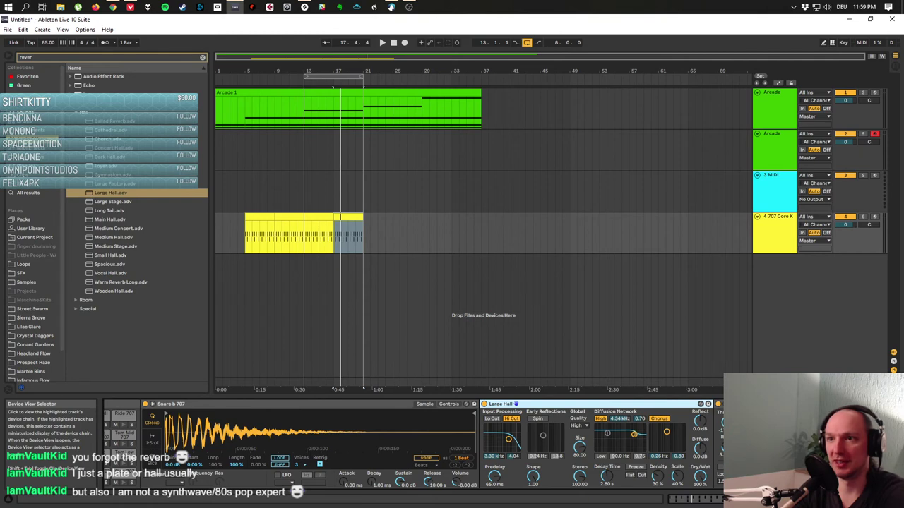
Play the loop while adjusting the Large Hall reverb's dry/wet mix and lowering its predelay to 9.18 ms.
{"action": "key", "text": "space"}
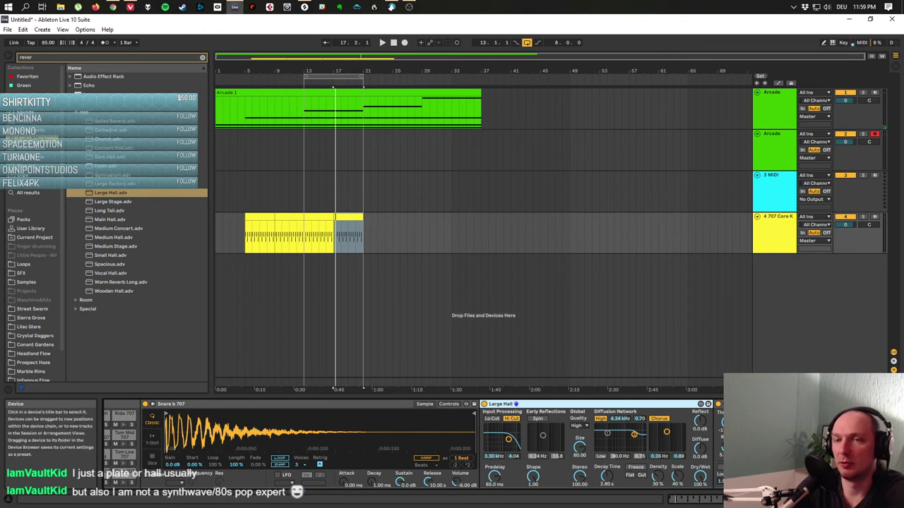
{"action": "key", "text": "space"}
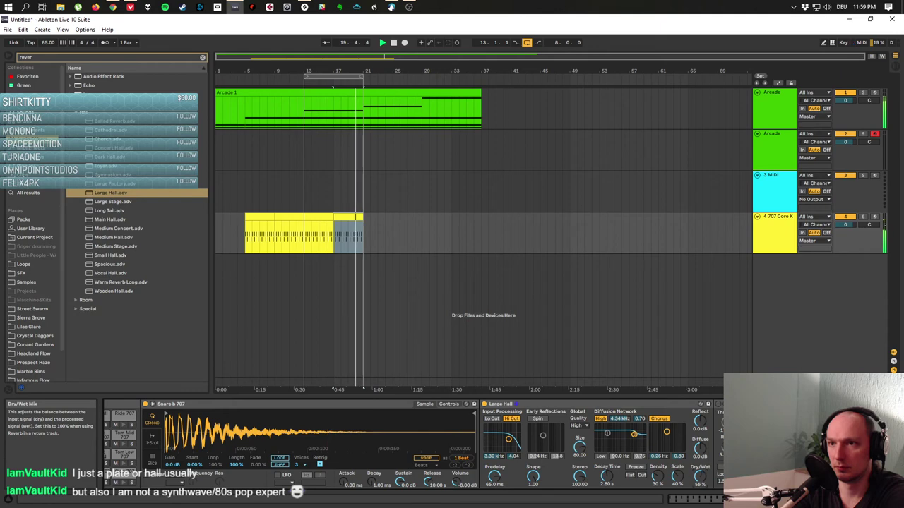
{"action": "left_click_drag", "start_coordinate": [699, 478], "coordinate": [699, 485]}
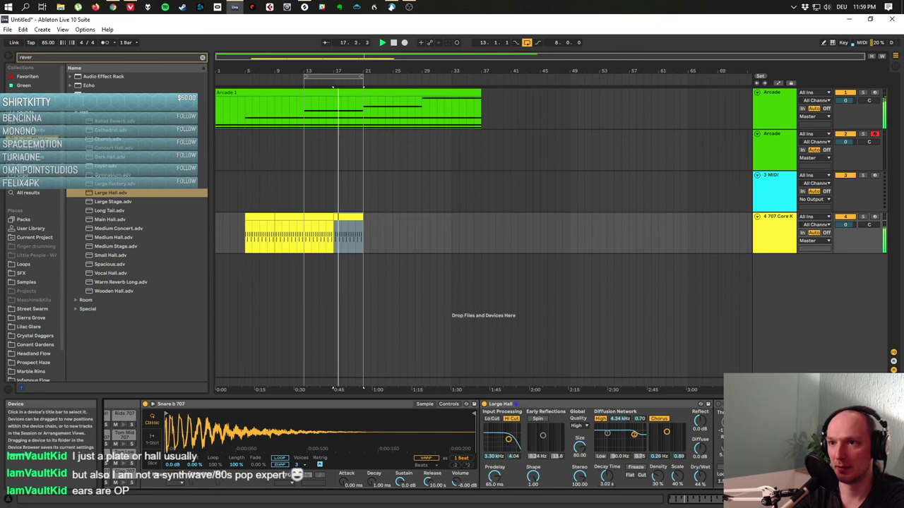
{"action": "left_click_drag", "start_coordinate": [692, 500], "coordinate": [697, 500]}
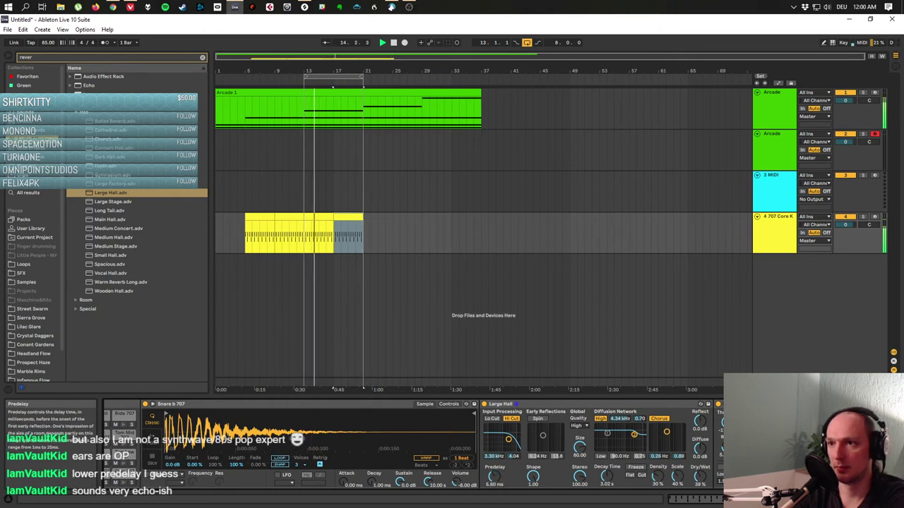
{"action": "left_click_drag", "start_coordinate": [494, 476], "coordinate": [494, 470]}
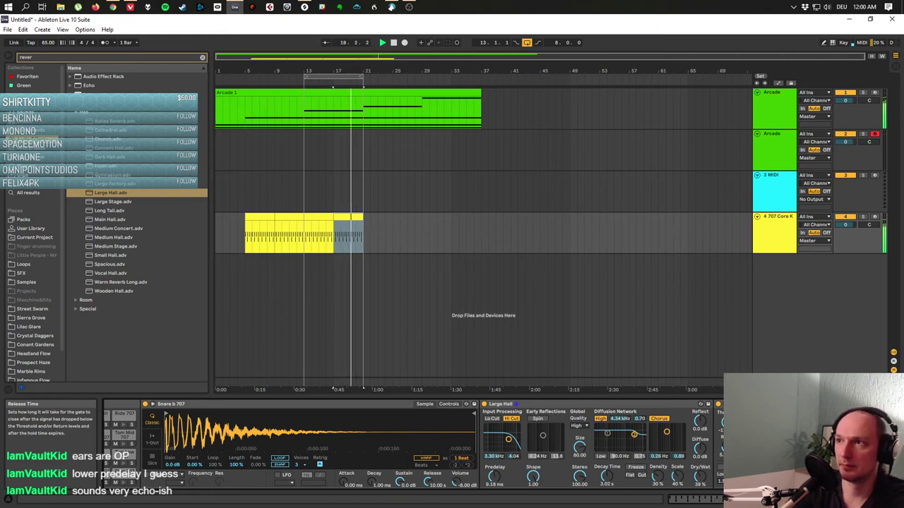
Lower the Large Hall reverb's predelay to 0.50 ms and set its decay time to 3.31 s while the loop plays.
{"action": "key", "text": "space"}
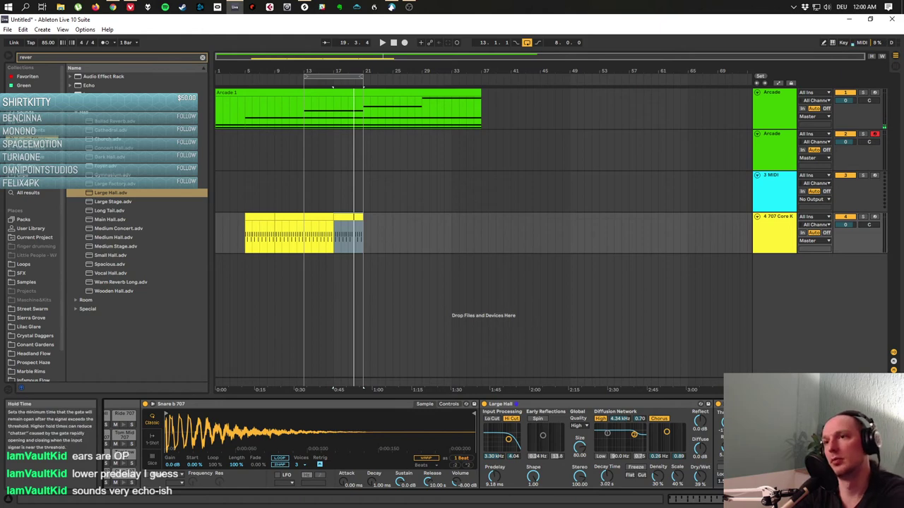
{"action": "key", "text": "space"}
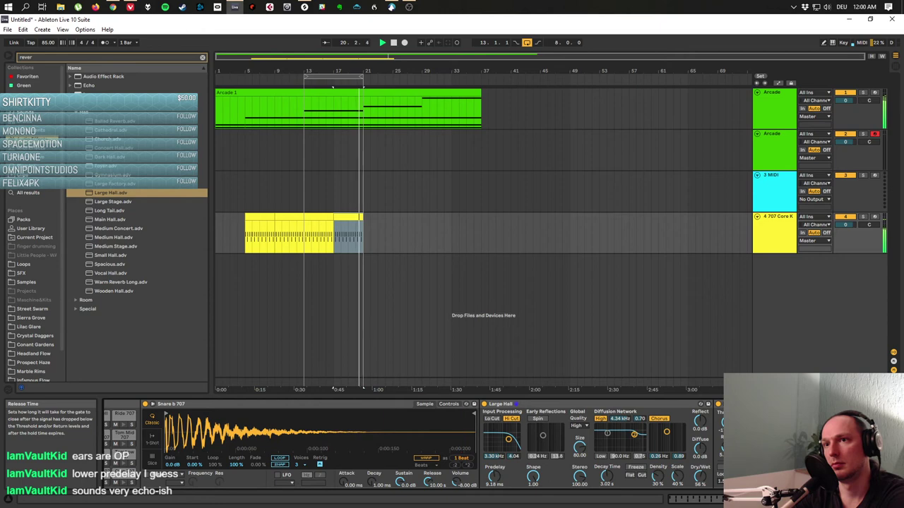
{"action": "left_click_drag", "start_coordinate": [493, 477], "coordinate": [494, 492]}
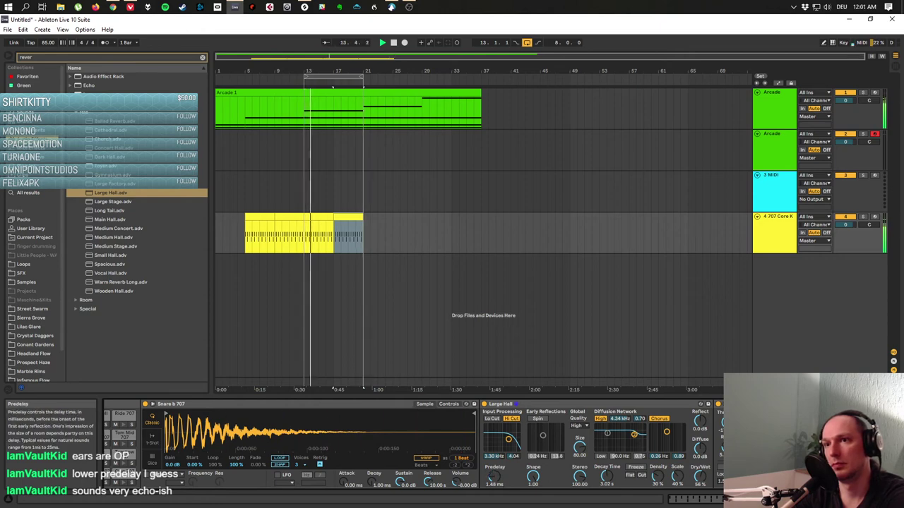
{"action": "left_click_drag", "start_coordinate": [494, 477], "coordinate": [493, 487]}
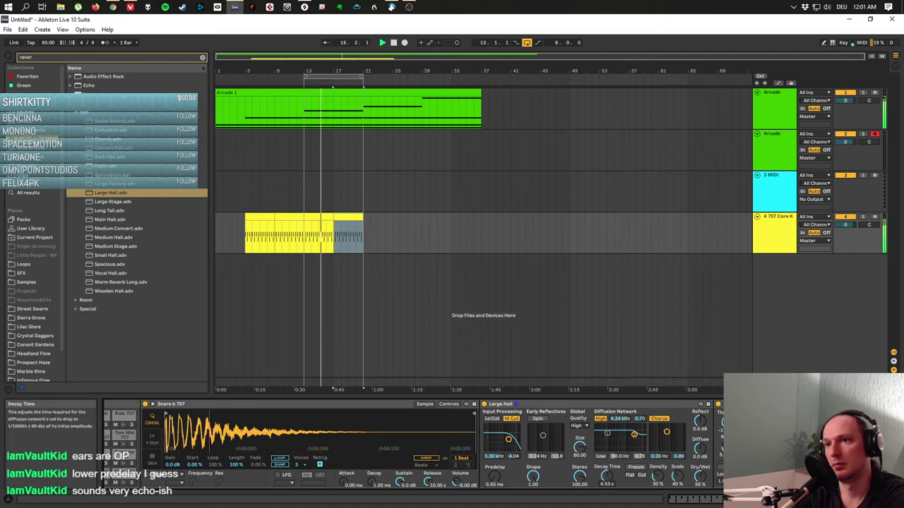
{"action": "left_click_drag", "start_coordinate": [606, 477], "coordinate": [606, 483]}
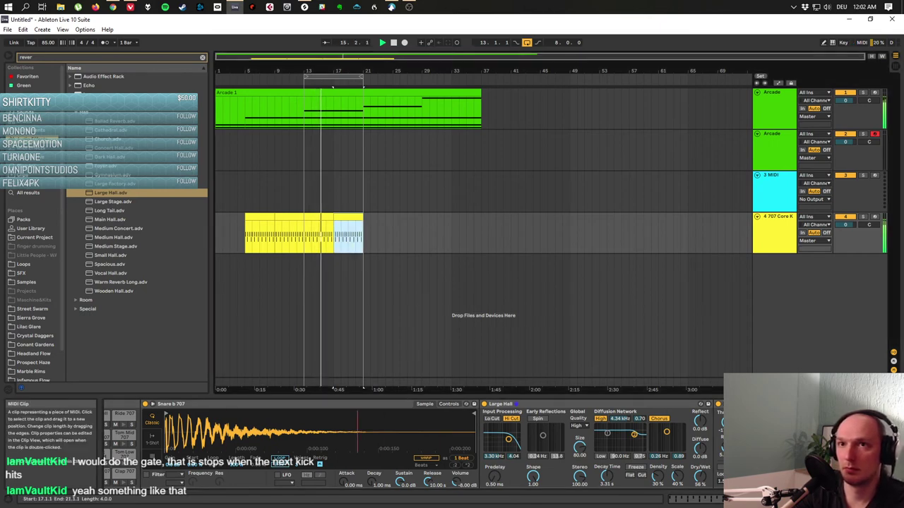
Duplicate the 707 drum clips out to bar 37 and move the playback loop to bars 21–29.
{"action": "key", "text": "ctrl+d"}
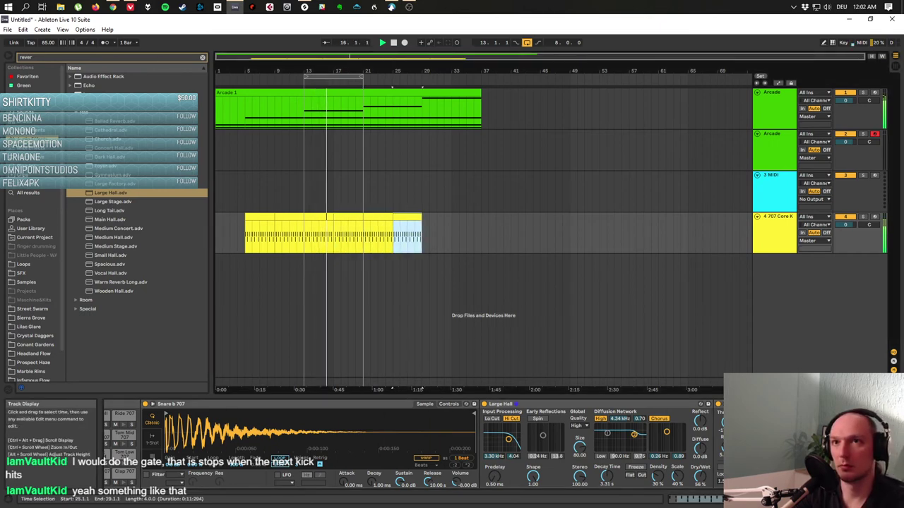
{"action": "left_click_drag", "start_coordinate": [304, 75], "coordinate": [363, 74]}
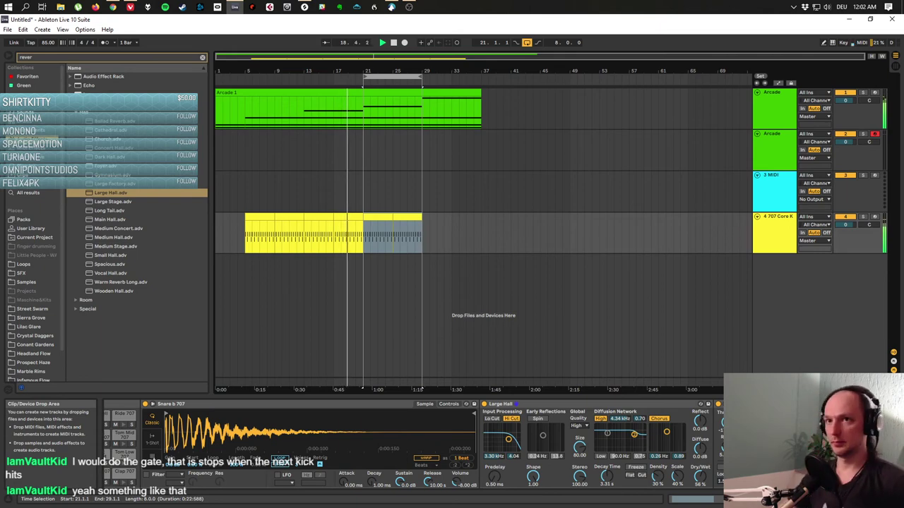
{"action": "key", "text": "ctrl+d"}
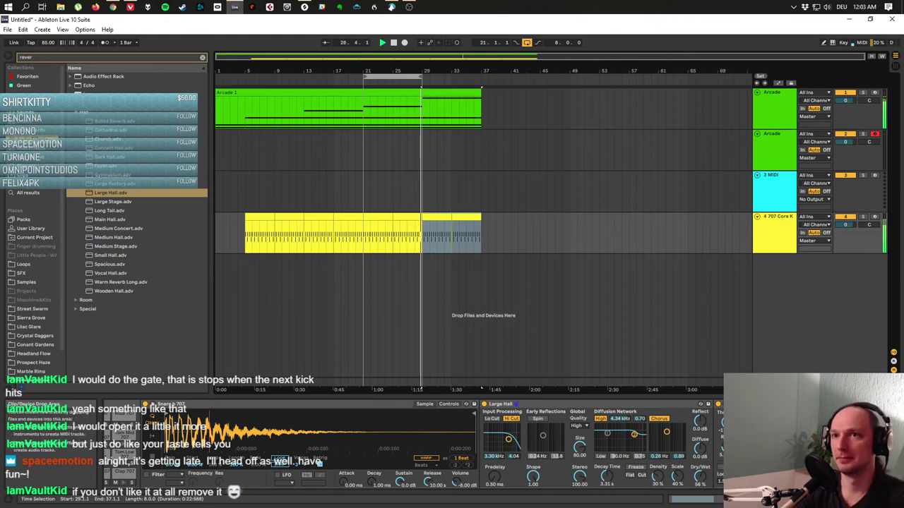
{"action": "left_click", "coordinate": [563, 233]}
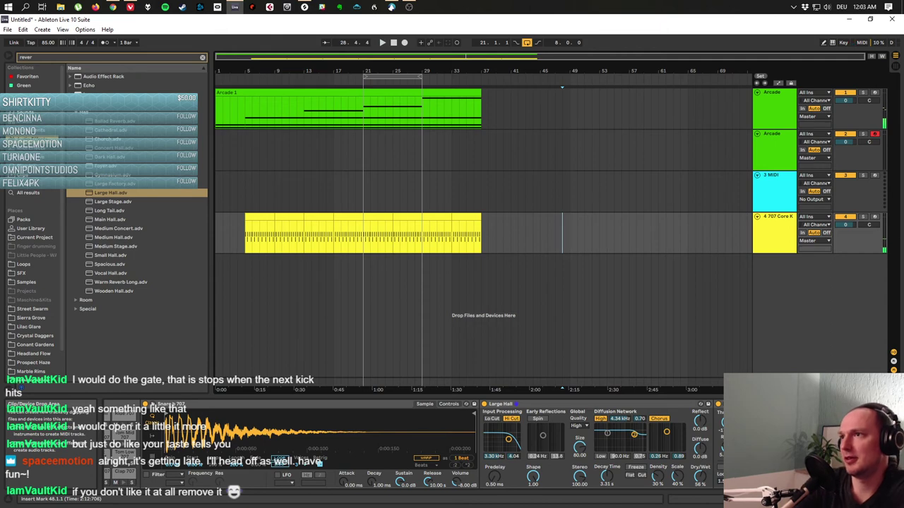
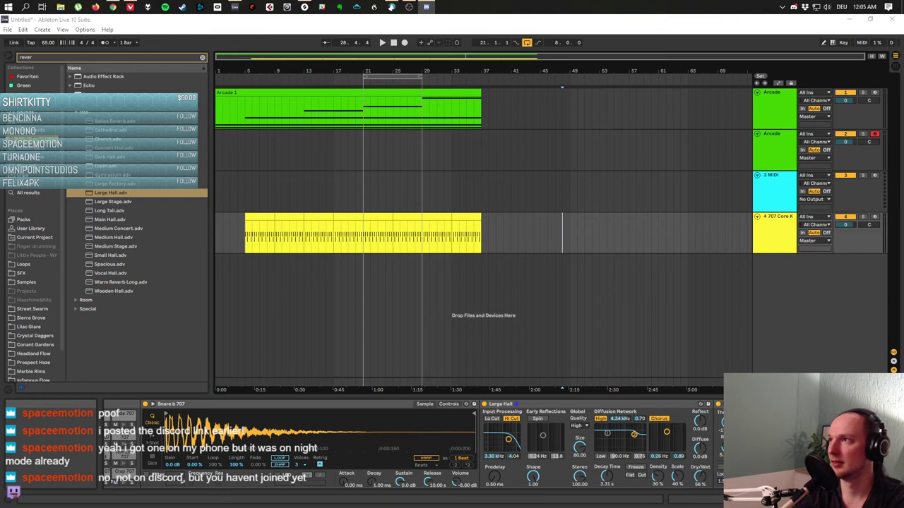
Play the arrangement from bar 21 and set the 707 Core Kit track's volume to -1.0 dB.
{"action": "key", "text": "alt+Tab"}
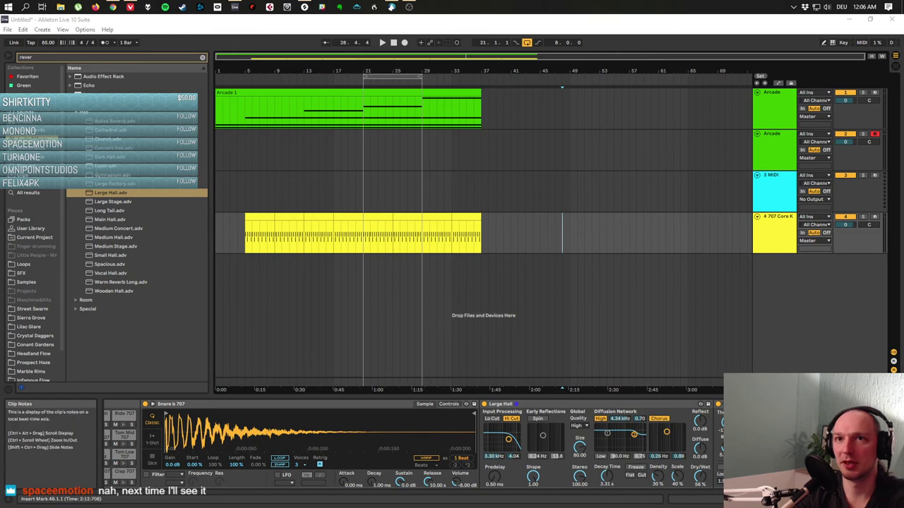
{"action": "left_click", "coordinate": [363, 316]}
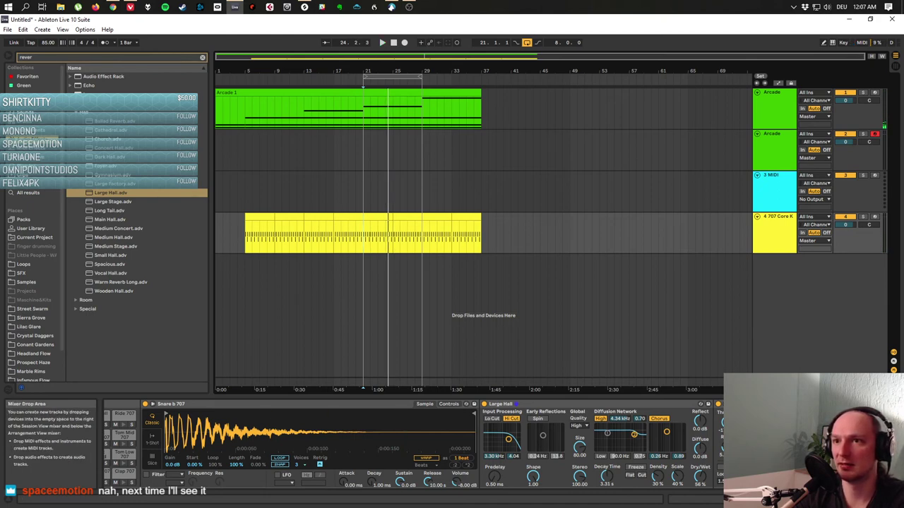
{"action": "key", "text": "space"}
{"action": "key", "text": "space"}
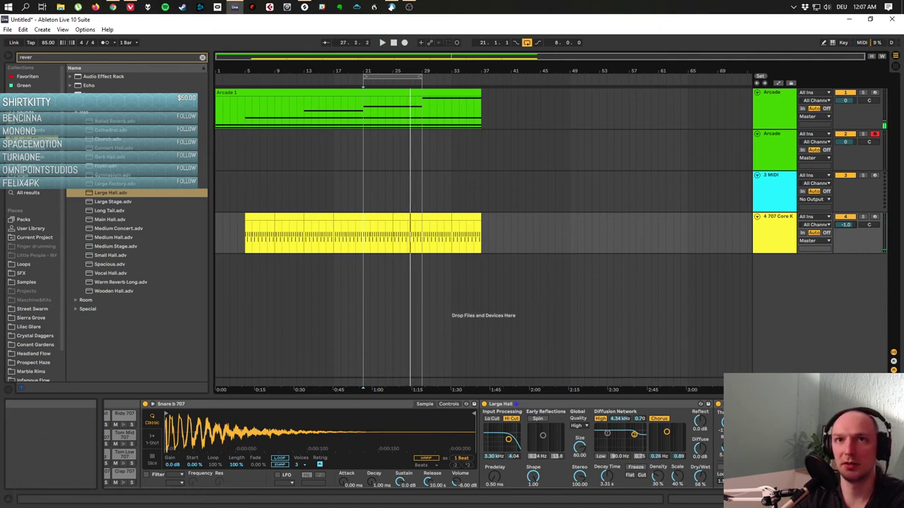
Clear the browser search, load the Compressor preset "Mildly Aggresive" onto the 707 Core Kit track, and play the result.
{"action": "left_click", "coordinate": [203, 57]}
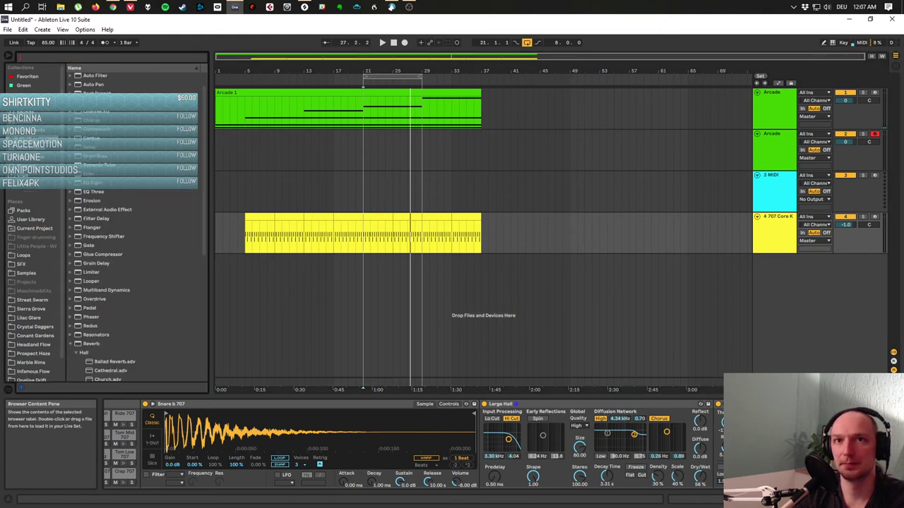
{"action": "left_click", "coordinate": [71, 129]}
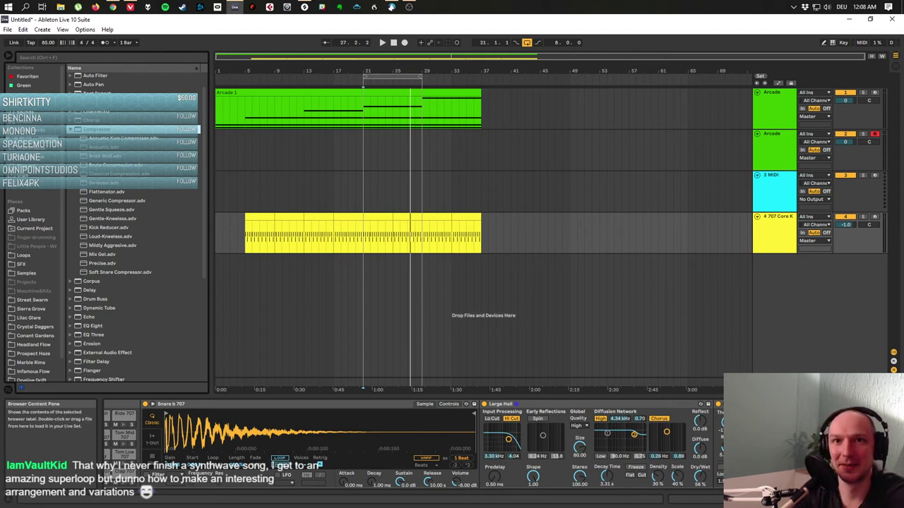
{"action": "left_click", "coordinate": [113, 245]}
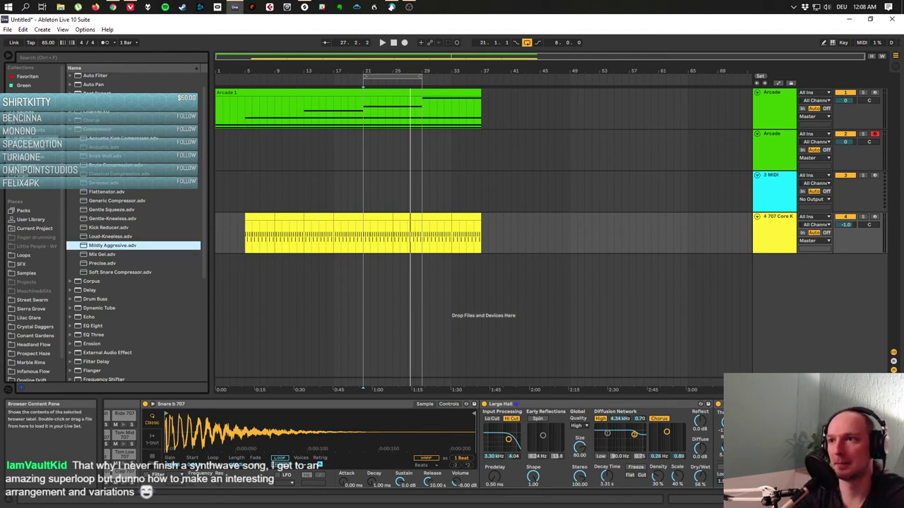
{"action": "key", "text": "Return"}
{"action": "key", "text": "space"}
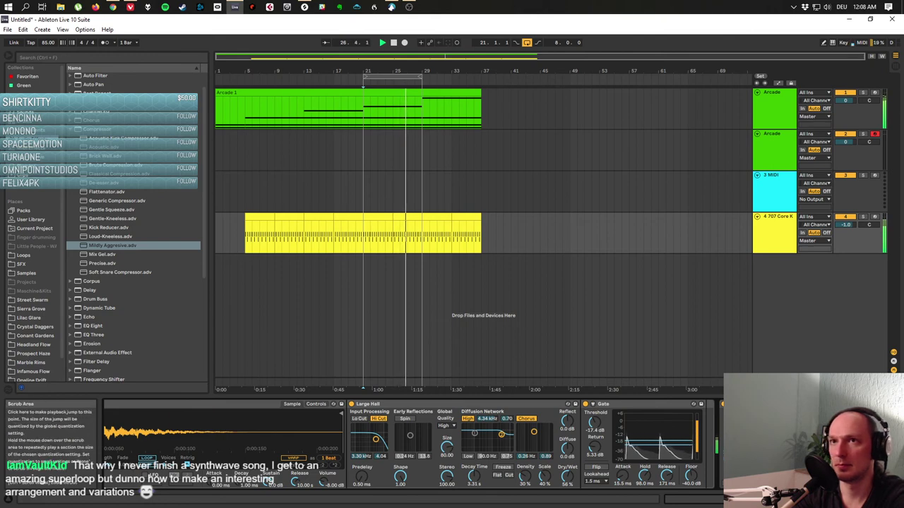
Extend the playback loop to bars 13–37 and compare the snare with the Large Hall reverb and Gate off and on.
{"action": "left_click_drag", "start_coordinate": [422, 76], "coordinate": [482, 76]}
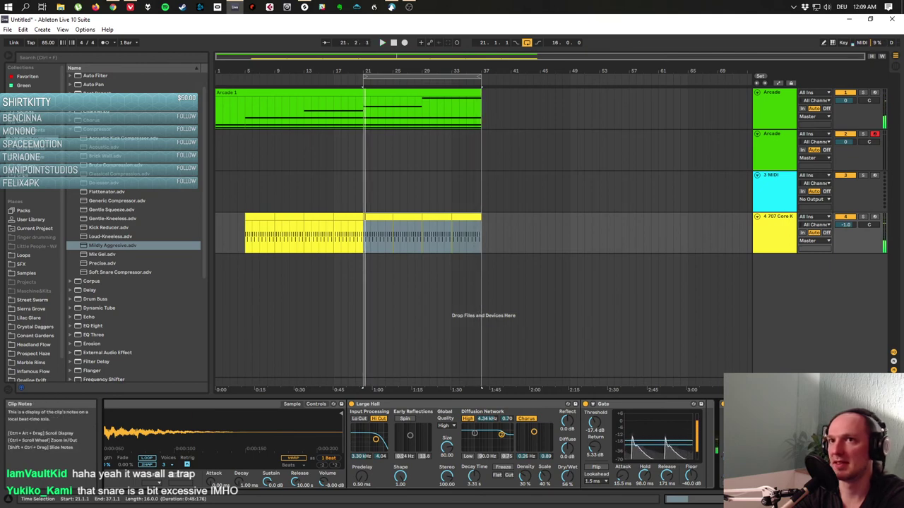
{"action": "left_click_drag", "start_coordinate": [363, 76], "coordinate": [303, 76]}
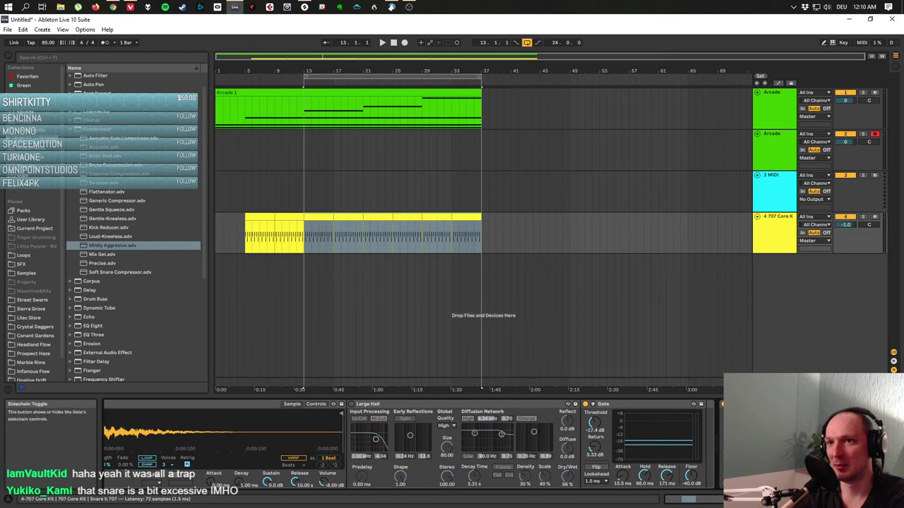
{"action": "key", "text": "space"}
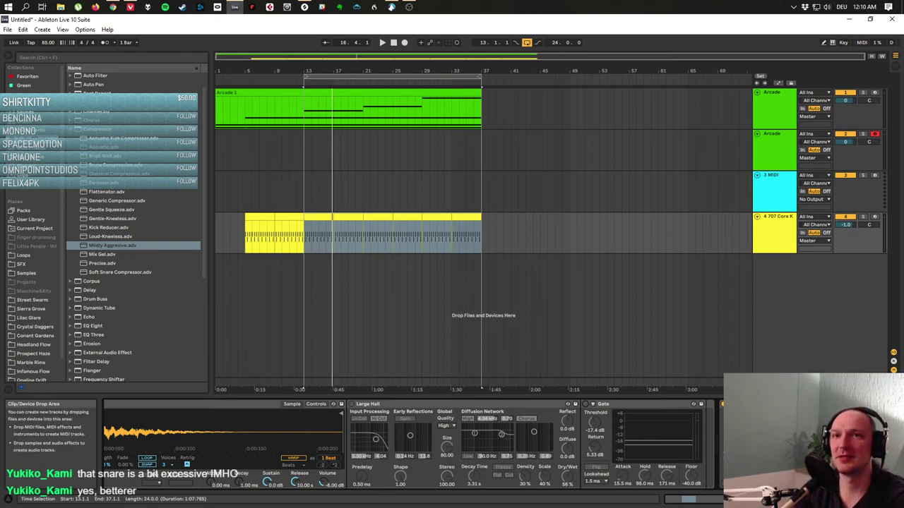
{"action": "key", "text": "space"}
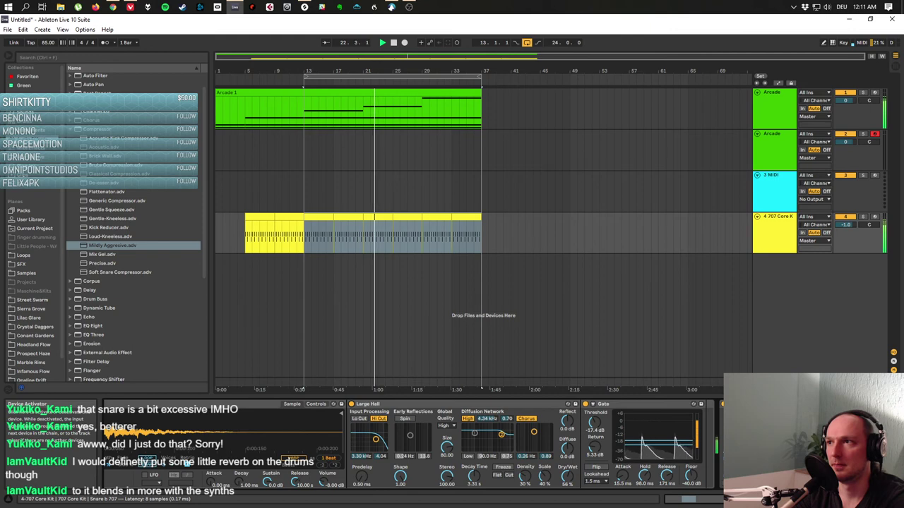
Turn off the snare's Large Hall reverb and Gate and stop playback.
{"action": "key", "text": "0"}
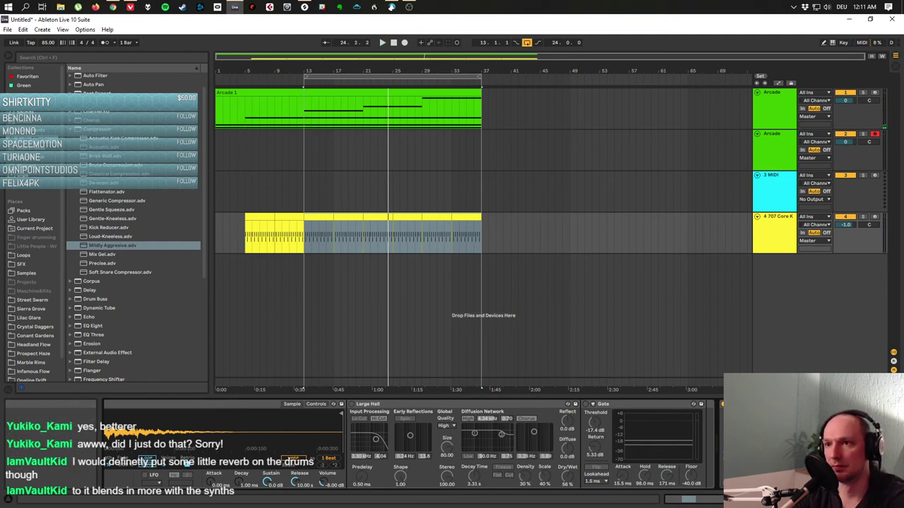
{"action": "left_click", "coordinate": [681, 498]}
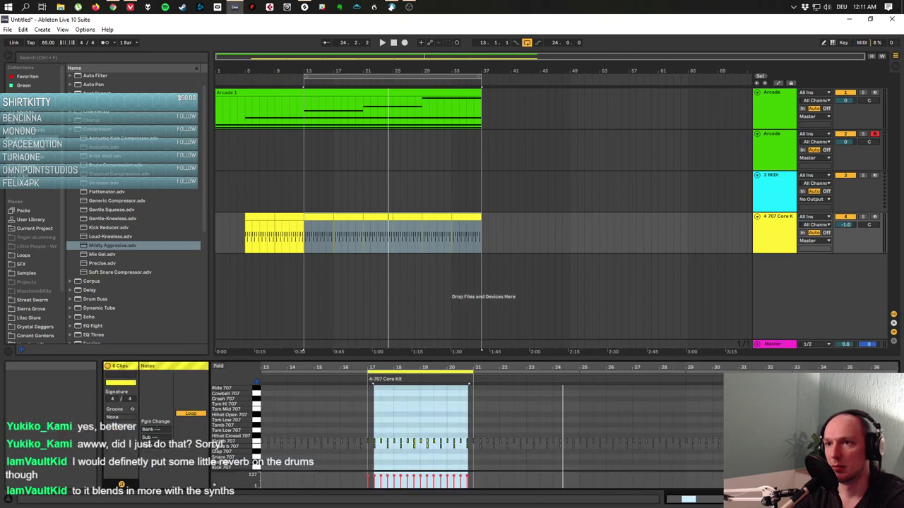
{"action": "key", "text": "shift+Tab"}
{"action": "key", "text": "shift+Tab"}
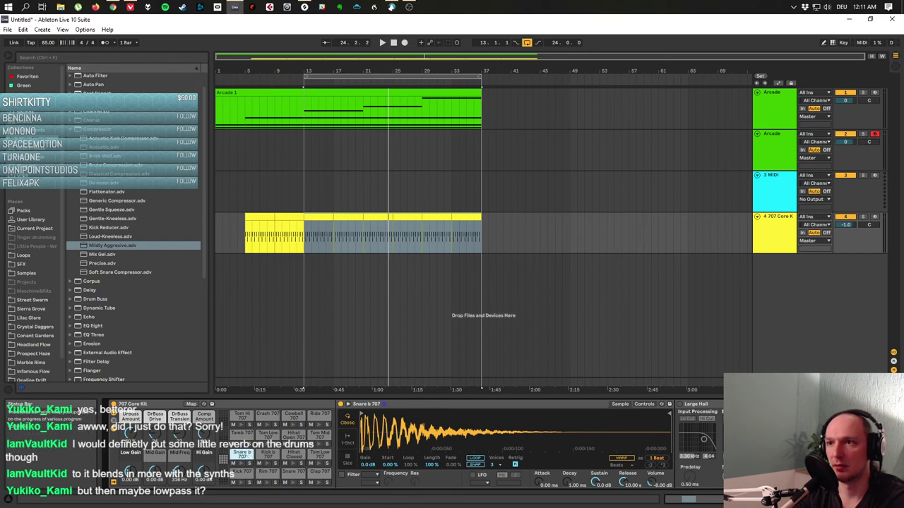
{"action": "left_click", "coordinate": [710, 499]}
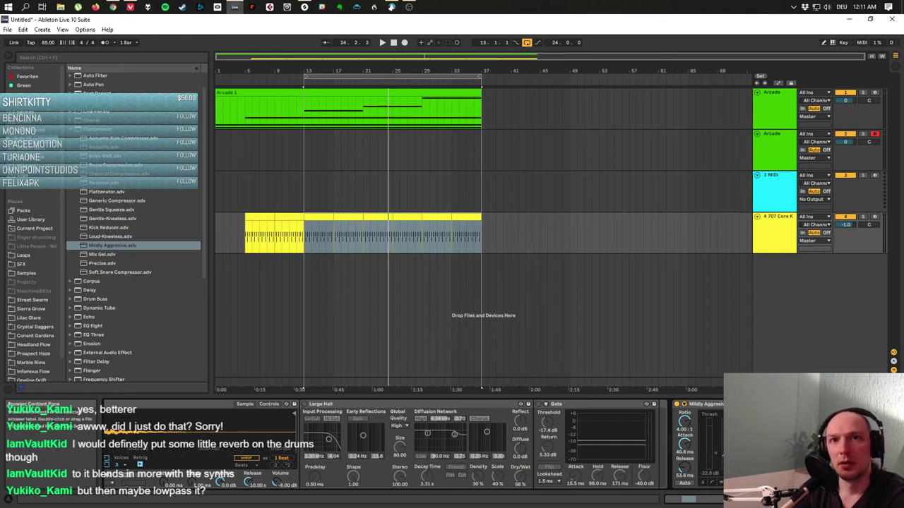
Switch the browser from audio effects to the VST plug-ins and expand the folder that lists them by manufacturer.
{"action": "key", "text": "Left"}
{"action": "scroll", "coordinate": [134, 283], "scroll_direction": "down", "scroll_amount": 1}
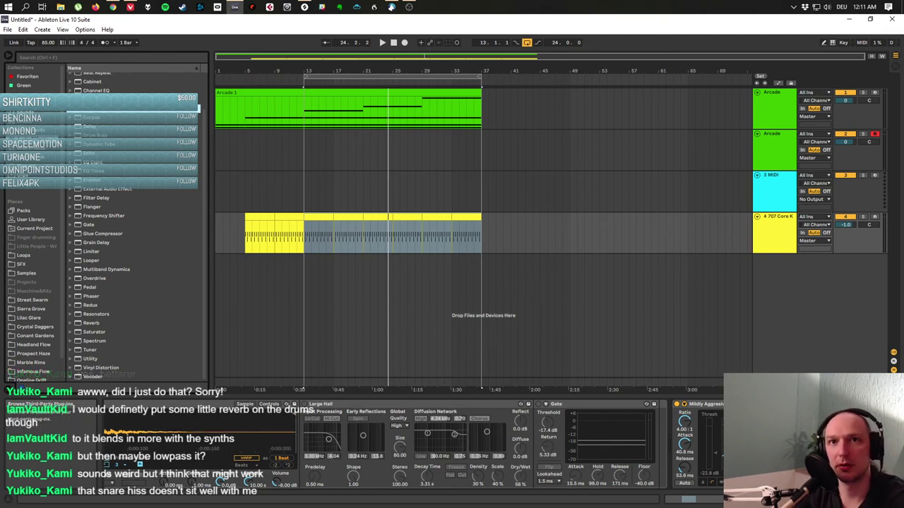
{"action": "left_click", "coordinate": [28, 166]}
{"action": "left_click", "coordinate": [32, 131]}
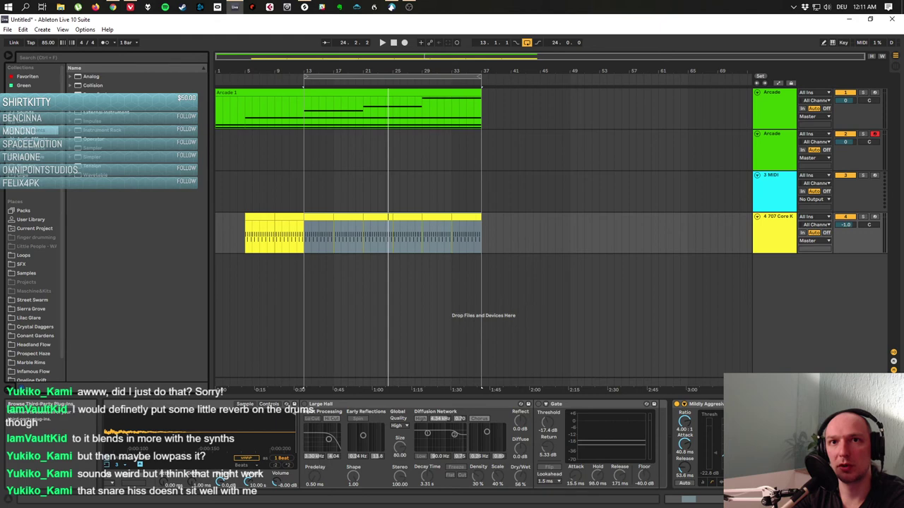
{"action": "left_click", "coordinate": [28, 166]}
{"action": "left_click", "coordinate": [134, 94]}
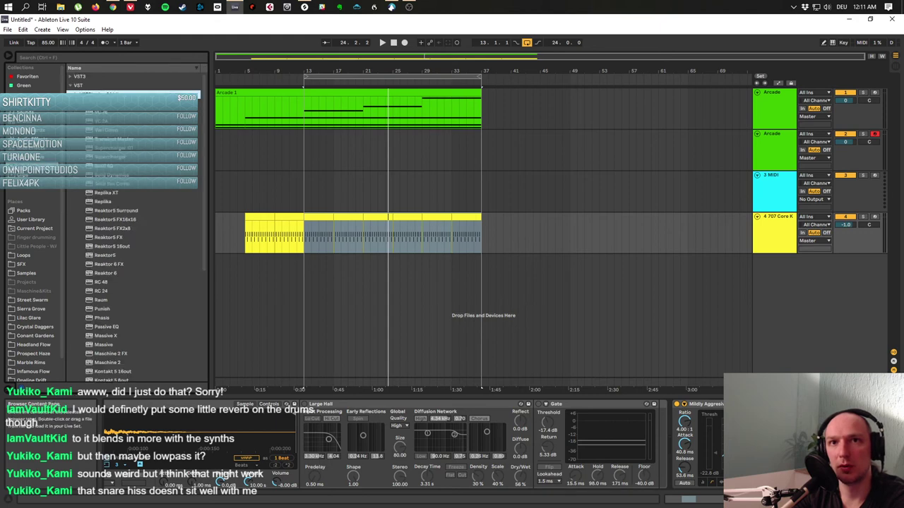
{"action": "key", "text": "Left"}
{"action": "key", "text": "Down"}
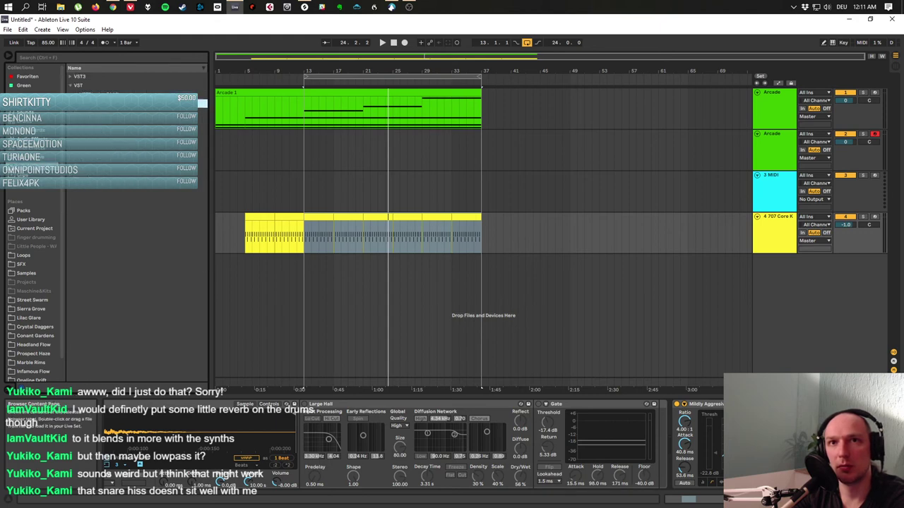
{"action": "key", "text": "Right"}
{"action": "scroll", "coordinate": [134, 283], "scroll_direction": "down", "scroll_amount": 2}
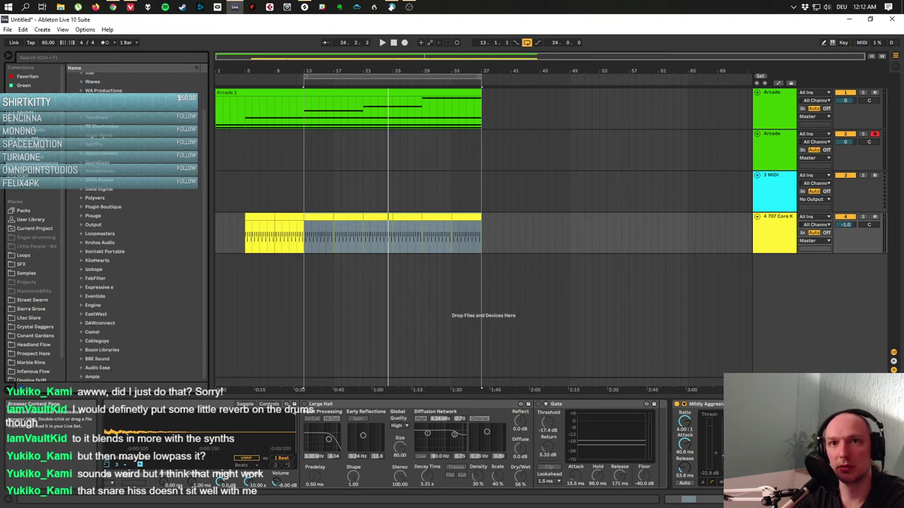
Load Eventide's UltraReverb onto the 707 Core Kit track, directly before the "Mildly Aggresive" compressor.
{"action": "left_click", "coordinate": [95, 296]}
{"action": "scroll", "coordinate": [134, 283], "scroll_direction": "down", "scroll_amount": 8}
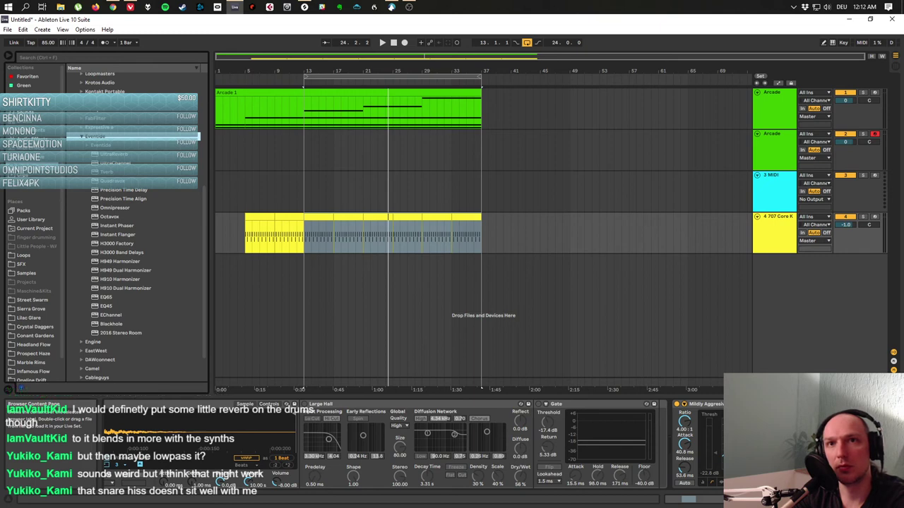
{"action": "left_click", "coordinate": [113, 154]}
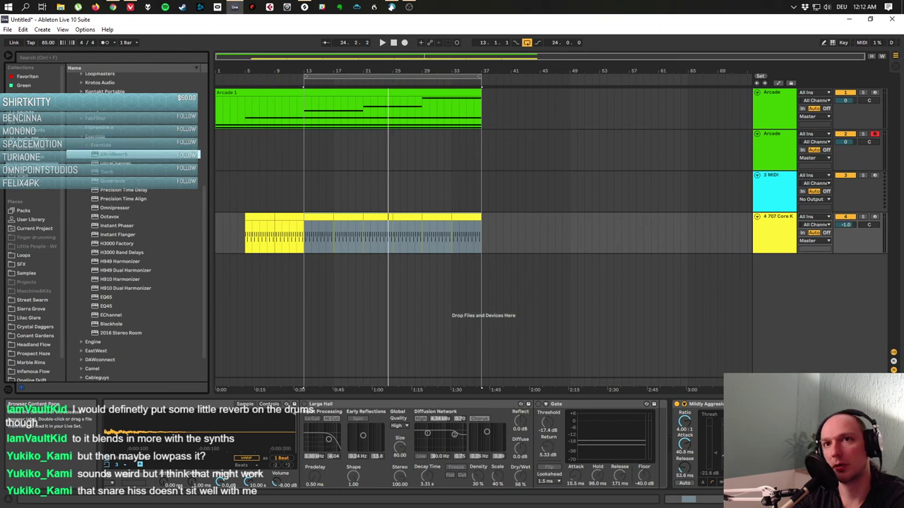
{"action": "mouse_move", "coordinate": [113, 154]}
{"action": "left_mouse_down"}
{"action": "mouse_move", "coordinate": [353, 395]}
{"action": "mouse_move", "coordinate": [549, 445]}
{"action": "mouse_move", "coordinate": [670, 445]}
{"action": "left_mouse_up"}
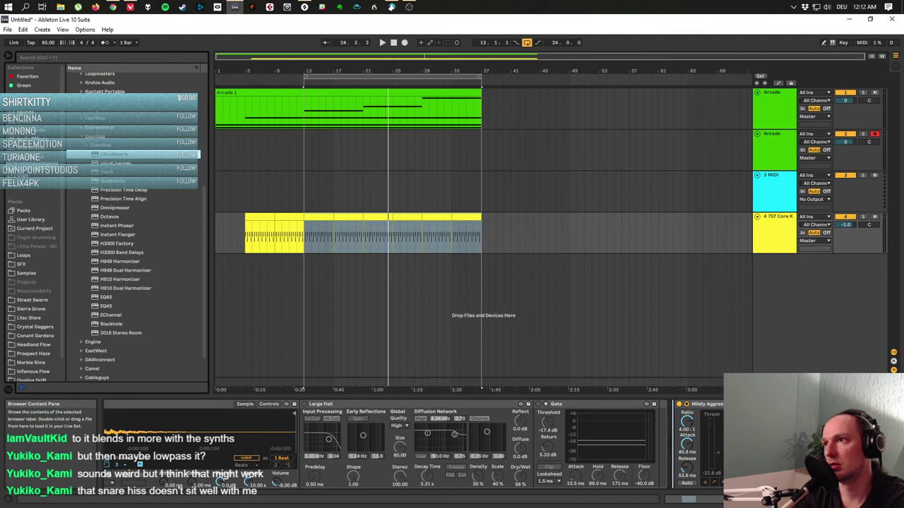
{"action": "left_click_drag", "start_coordinate": [670, 445], "coordinate": [677, 445]}
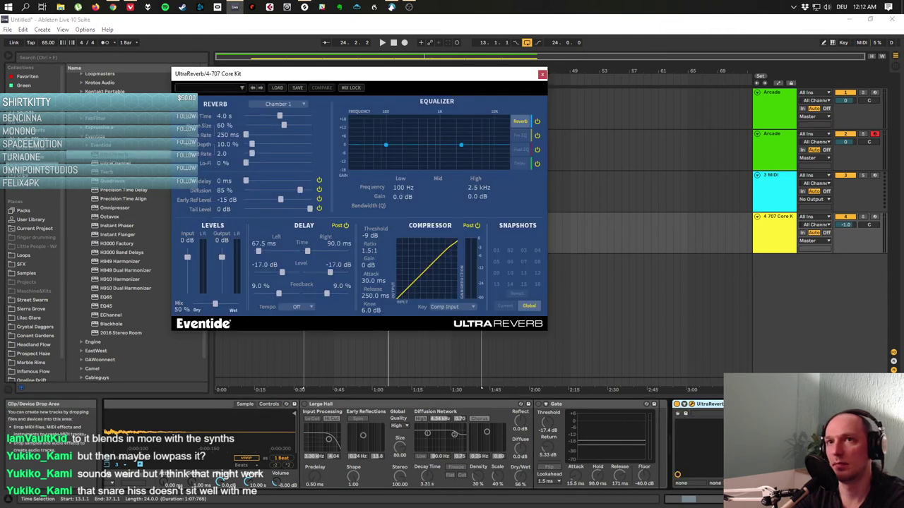
Load the UltraReverb room preset "7 - 60esque Large Room" and audition it on the drums from bar 13.
{"action": "key", "text": "space"}
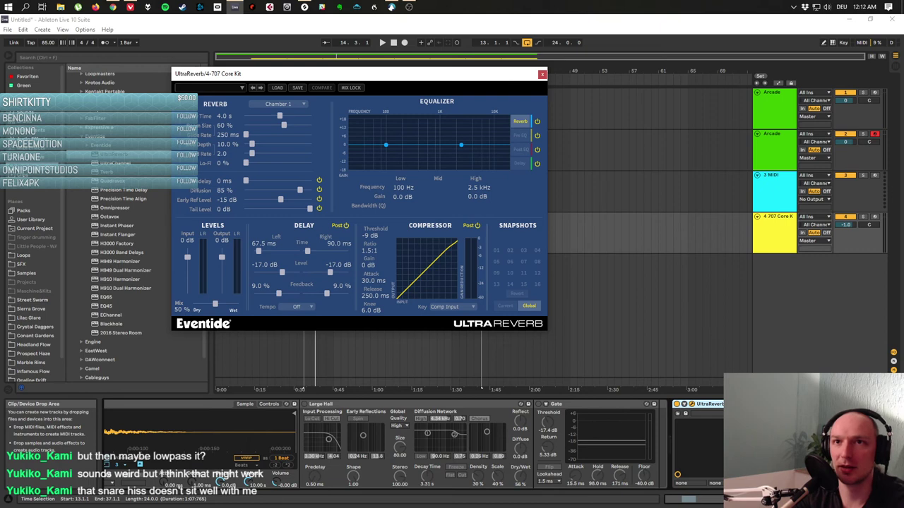
{"action": "left_click", "coordinate": [242, 87]}
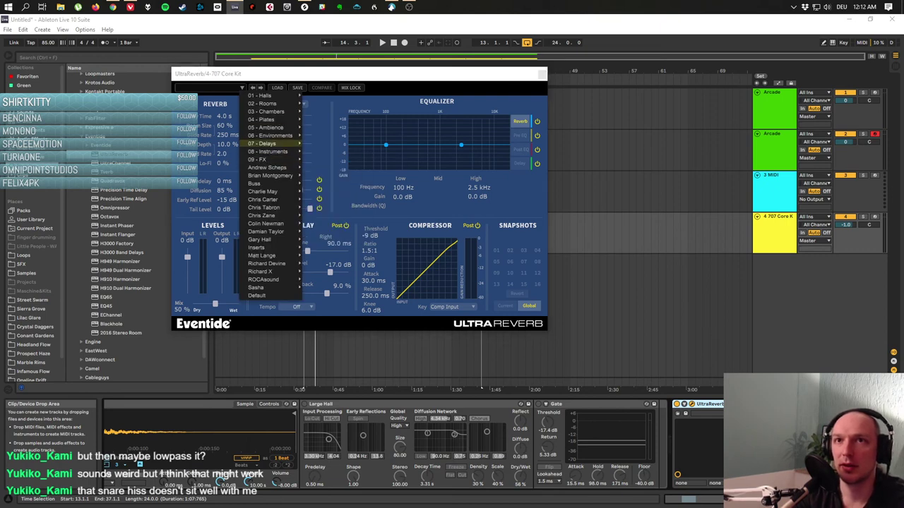
{"action": "mouse_move", "coordinate": [266, 112]}
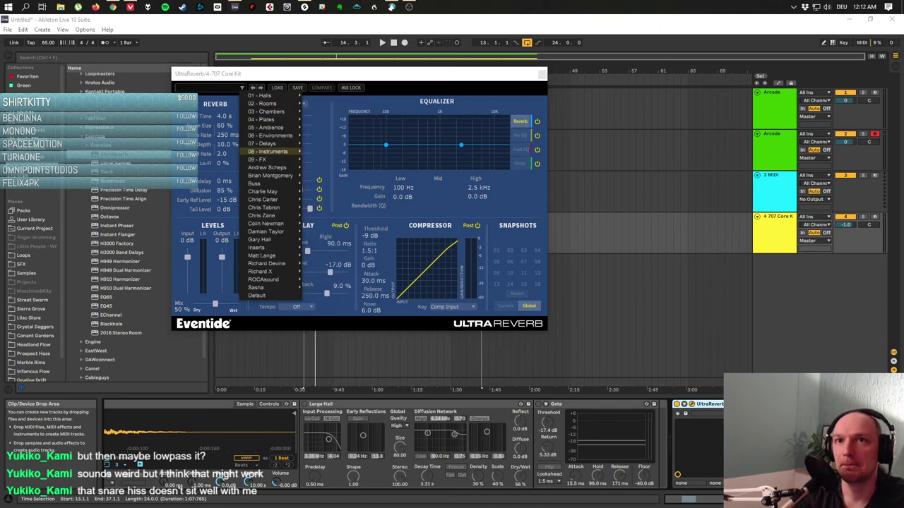
{"action": "mouse_move", "coordinate": [258, 160]}
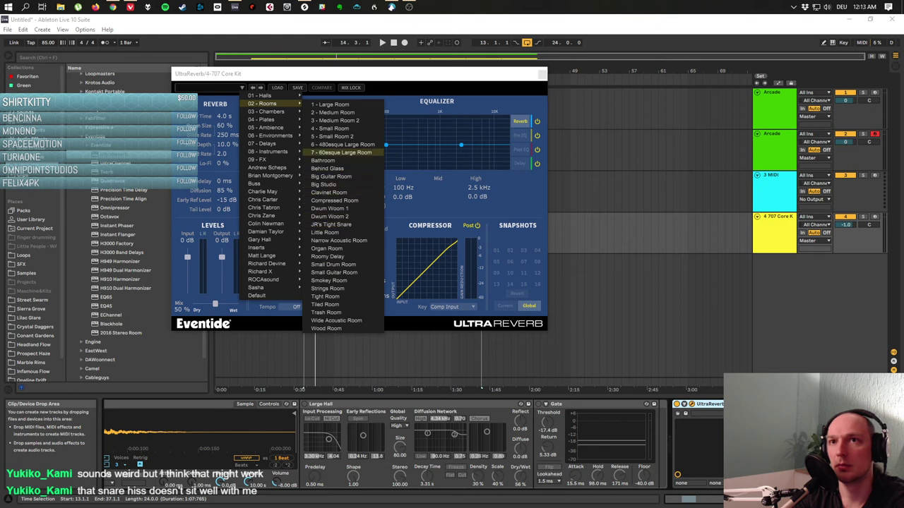
{"action": "left_click", "coordinate": [342, 152]}
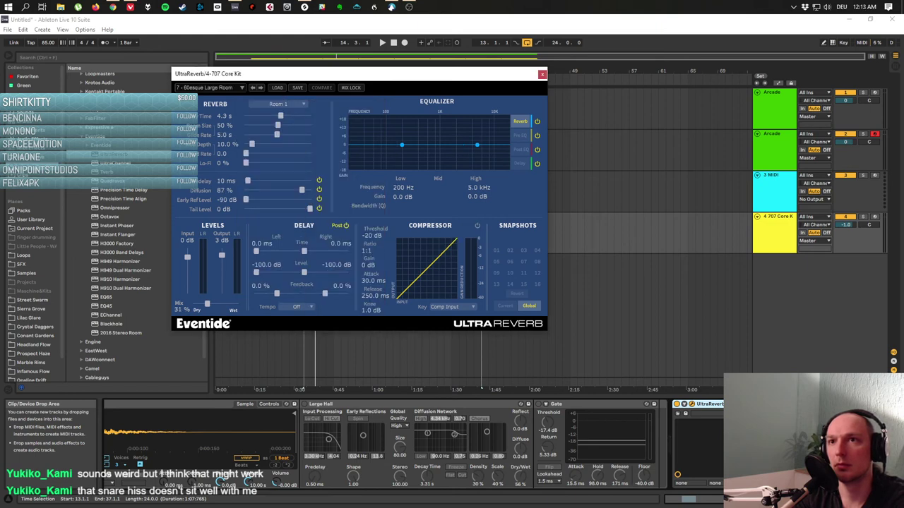
{"action": "key", "text": "space"}
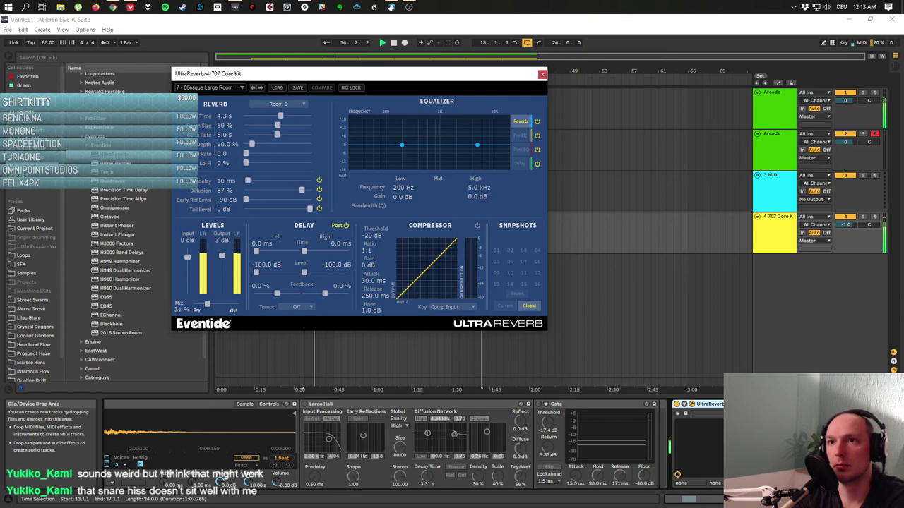
{"action": "key", "text": "space"}
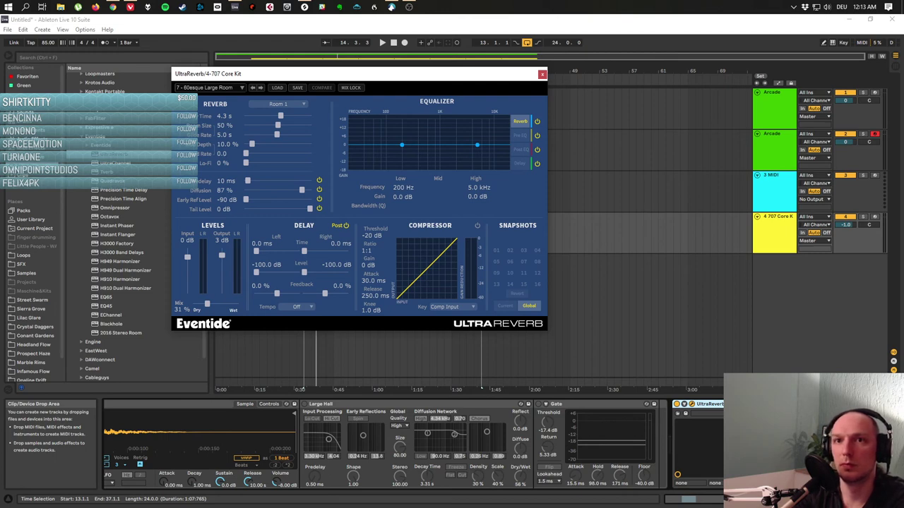
During playback, set UltraReverb's mix to 10 % and the 707 Core Kit track's volume to -2.0 dB.
{"action": "key", "text": "space"}
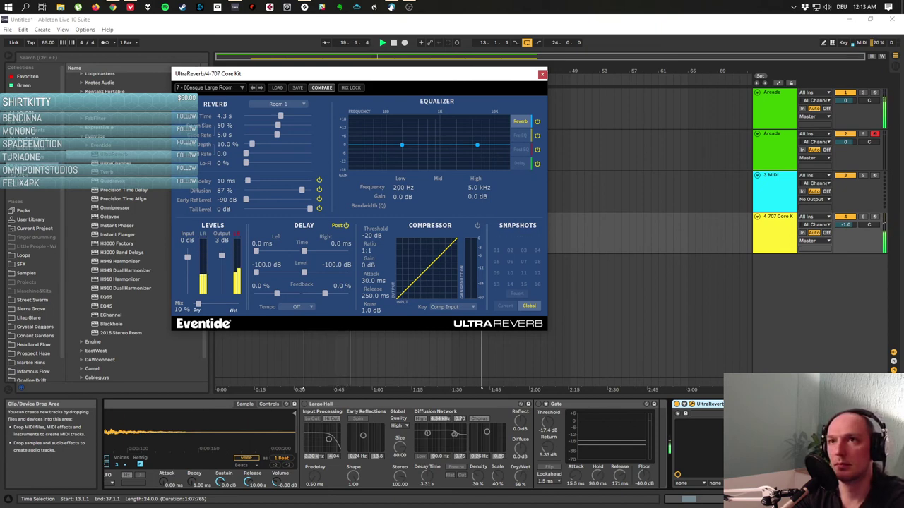
{"action": "key", "text": "ctrl+alt+p"}
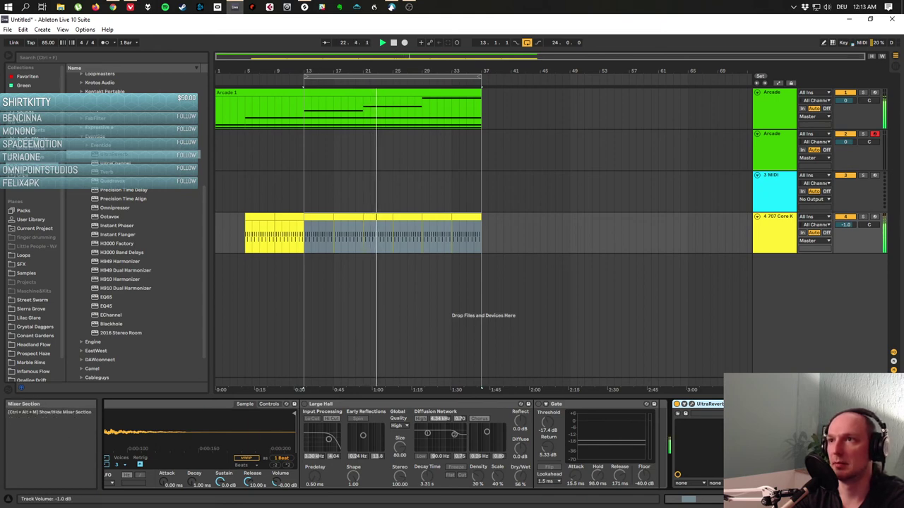
{"action": "left_click_drag", "start_coordinate": [846, 224], "coordinate": [846, 233]}
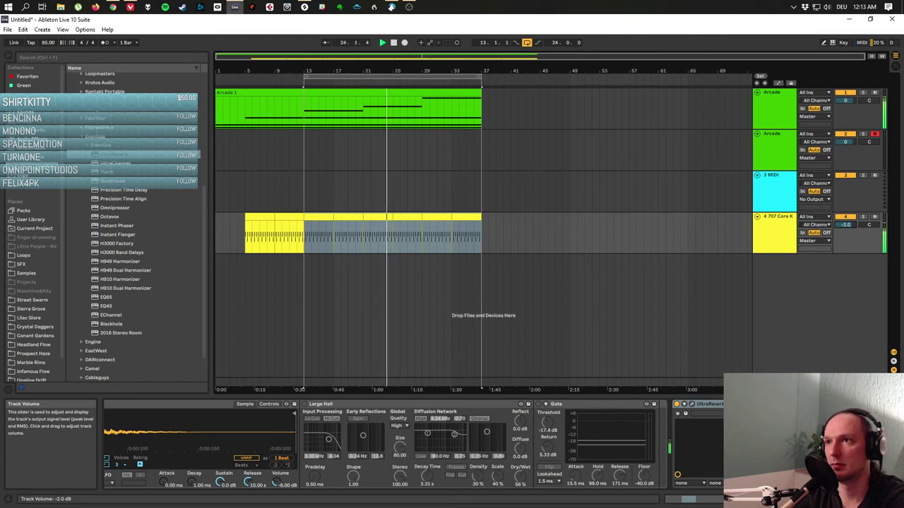
{"action": "left_click_drag", "start_coordinate": [846, 233], "coordinate": [846, 231]}
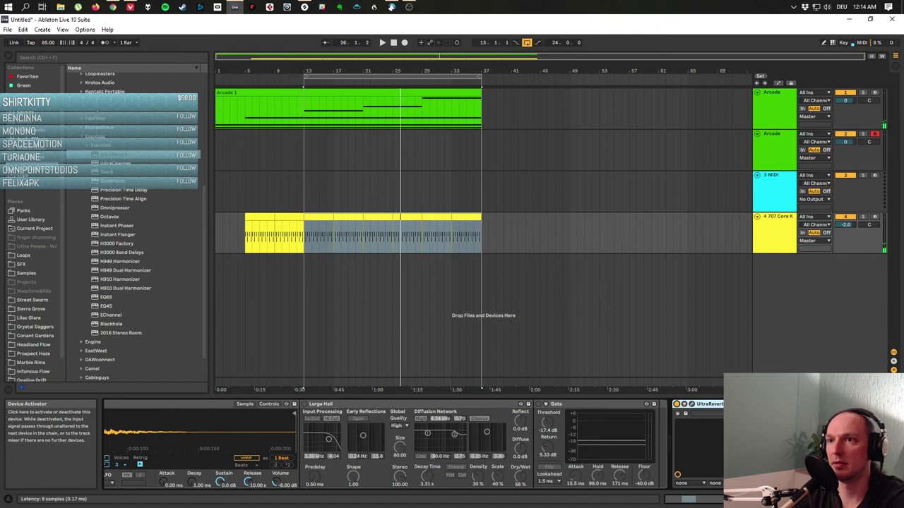
Play the loop, set UltraReverb's reverb EQ high band to 13.7 kHz at -4.4 dB, and set its input to 1 dB and output to 2 dB.
{"action": "key", "text": "space"}
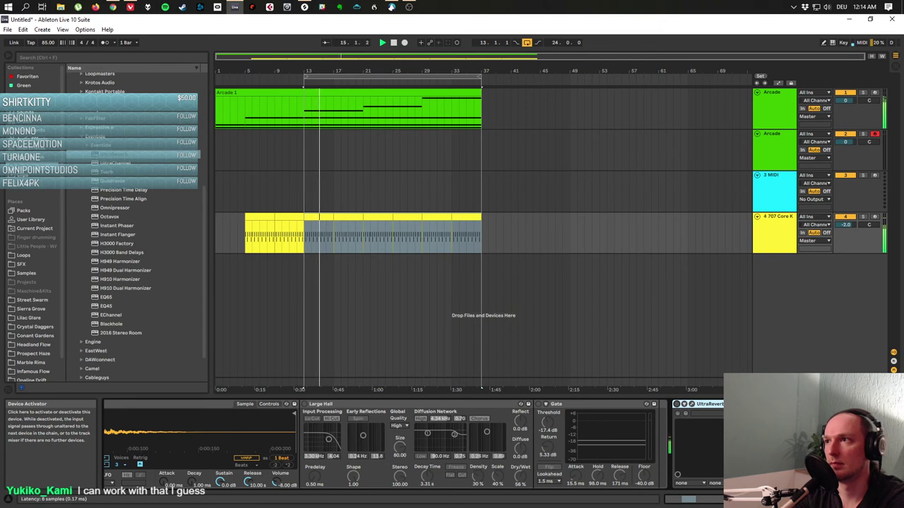
{"action": "left_click", "coordinate": [682, 404]}
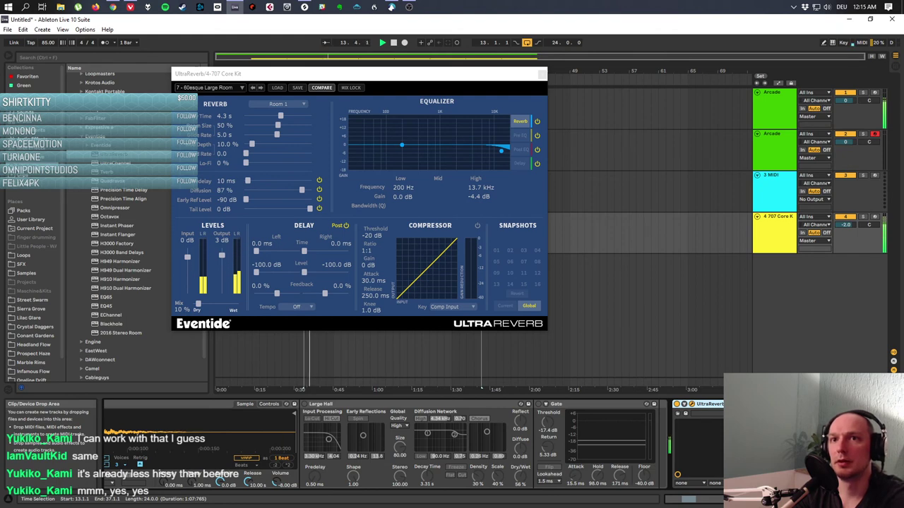
{"action": "mouse_move", "coordinate": [187, 256]}
{"action": "left_mouse_down"}
{"action": "mouse_move", "coordinate": [187, 264]}
{"action": "mouse_move", "coordinate": [187, 255]}
{"action": "left_mouse_up"}
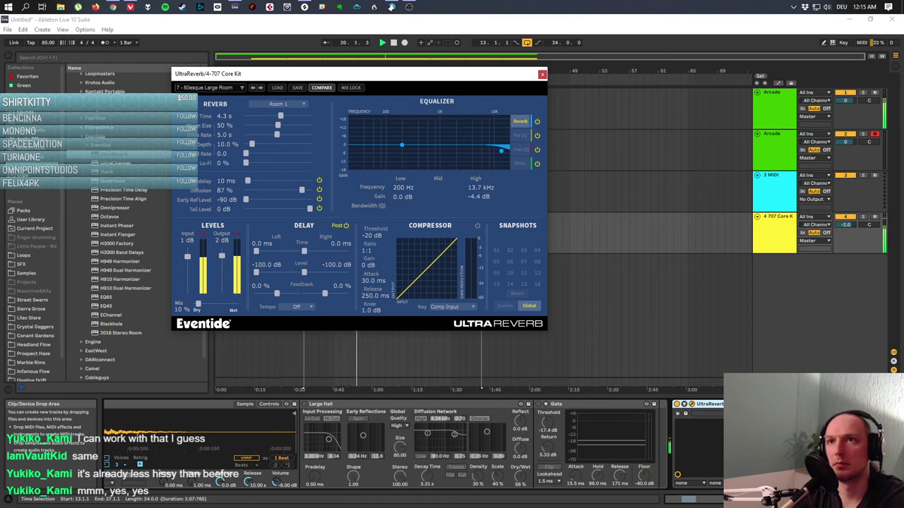
Check UltraReverb's Pre EQ and Post EQ curves, and cut the Delay EQ's high band to -5.7 dB at 5.0 kHz.
{"action": "left_click", "coordinate": [520, 135]}
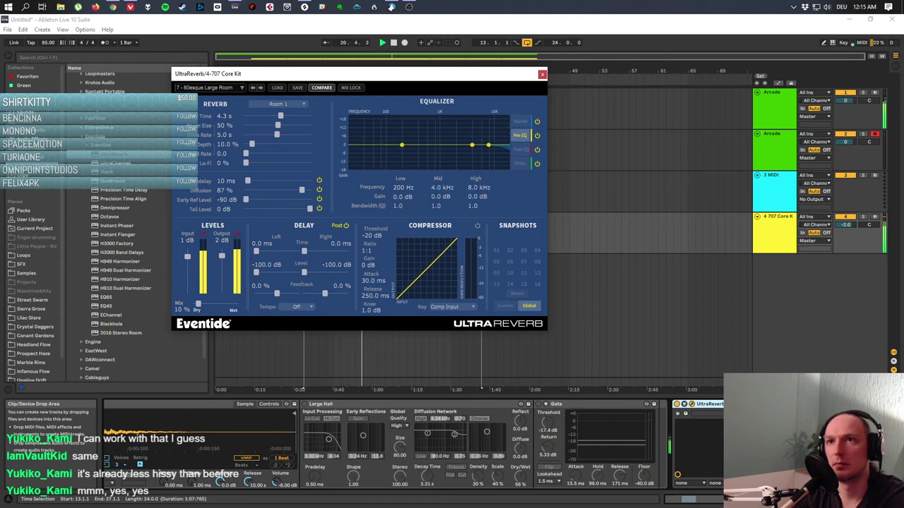
{"action": "left_click", "coordinate": [520, 149]}
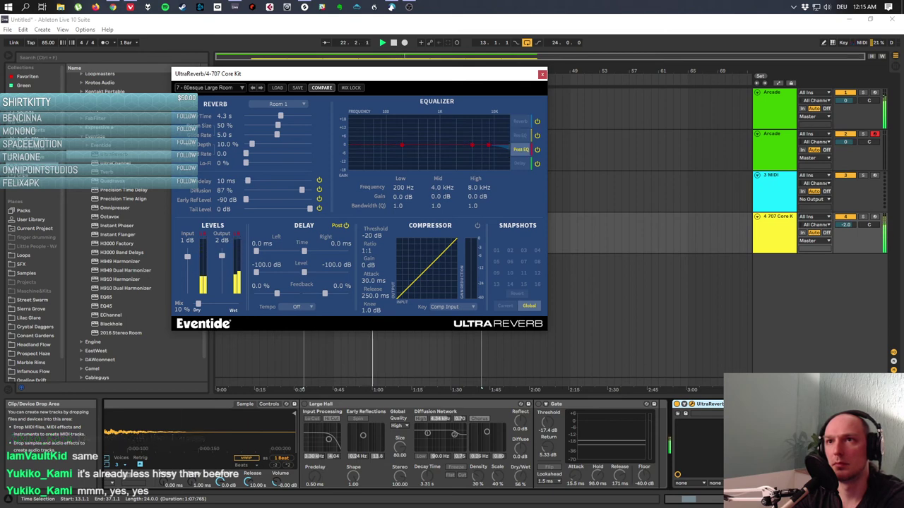
{"action": "left_click", "coordinate": [519, 163]}
{"action": "left_click_drag", "start_coordinate": [477, 145], "coordinate": [477, 152]}
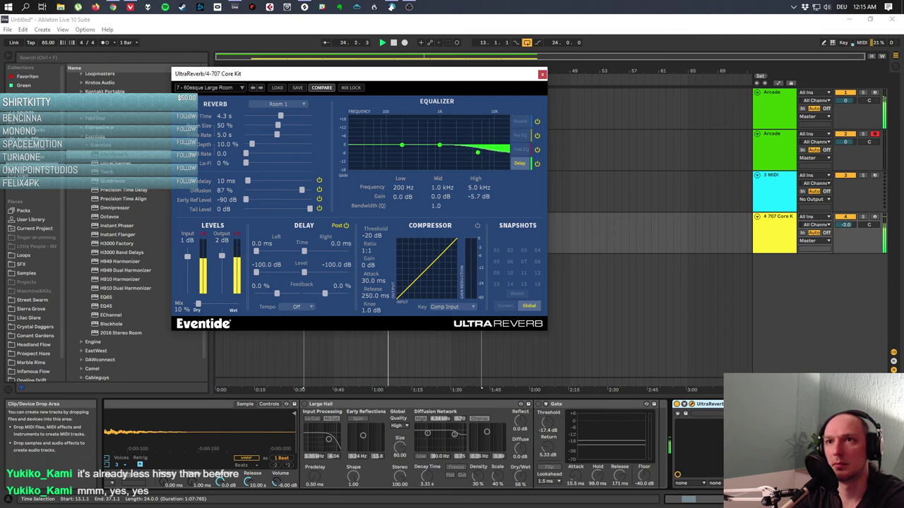
Set UltraReverb's Pre EQ low band to 1.4 kHz with 4.1 dB gain and return to the Reverb EQ.
{"action": "left_click", "coordinate": [520, 135]}
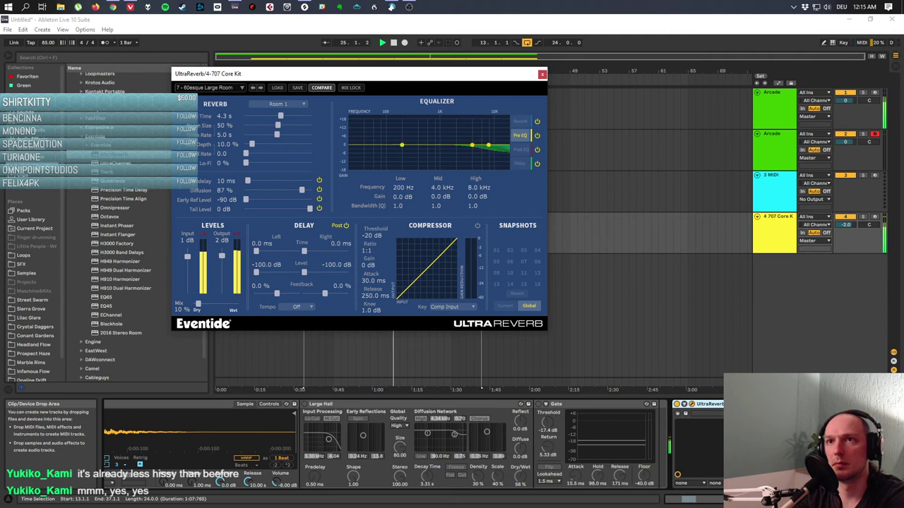
{"action": "left_click_drag", "start_coordinate": [402, 145], "coordinate": [448, 138]}
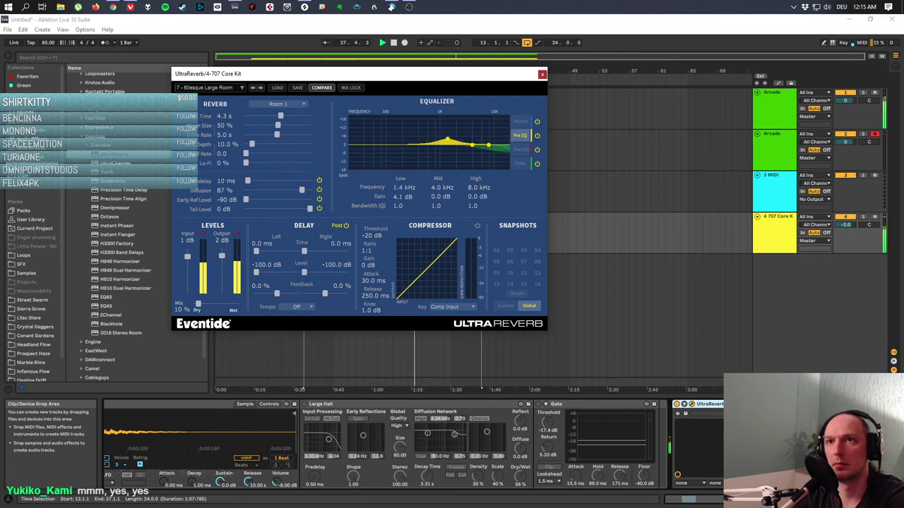
{"action": "key", "text": "ctrl+alt+p"}
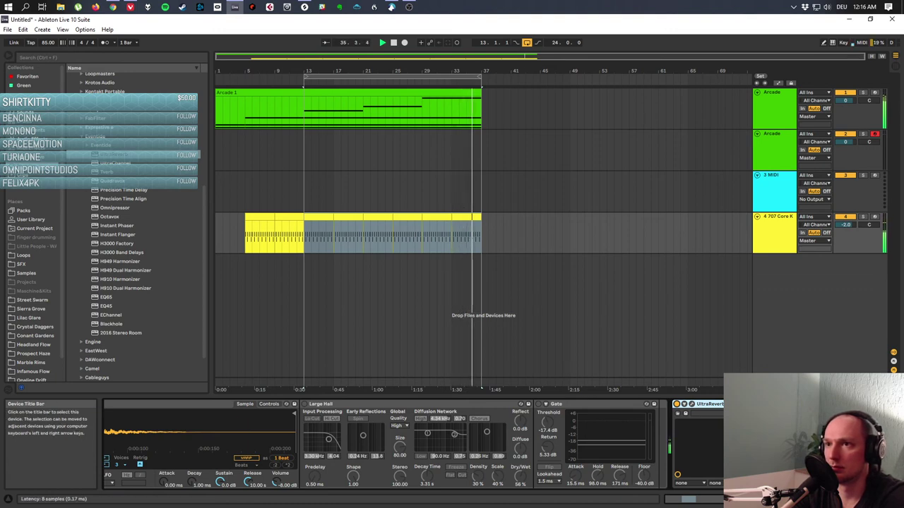
{"action": "left_click", "coordinate": [683, 404]}
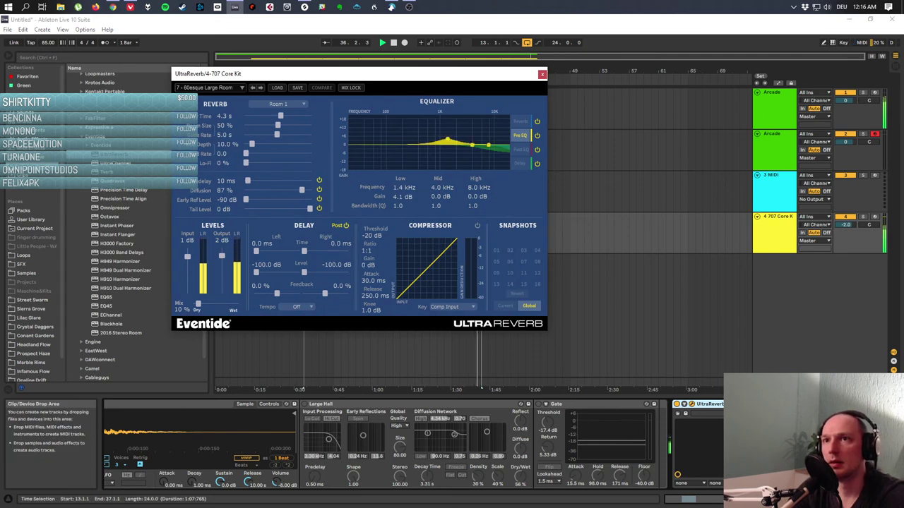
{"action": "left_click", "coordinate": [520, 121]}
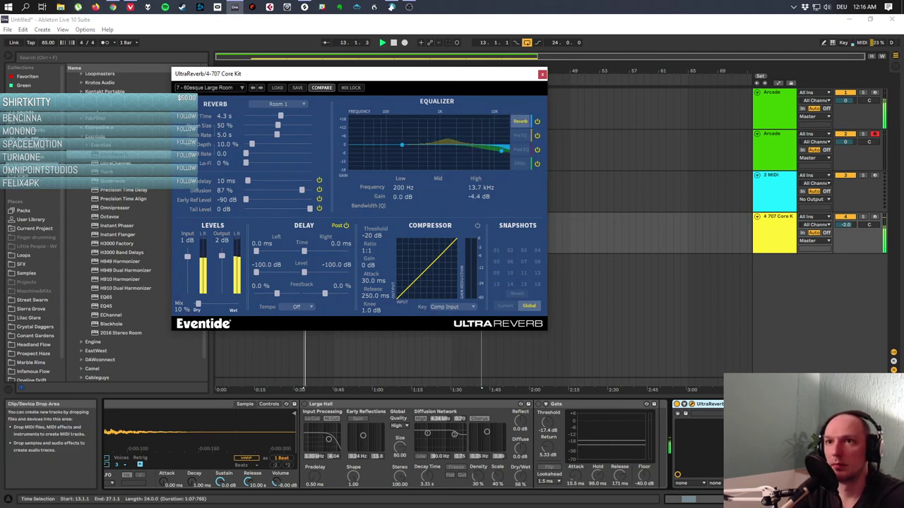
Set UltraReverb's reverb EQ high band to 9.1 kHz at -15.9 dB and its mix to 14 %, and replay the loop with plug-in windows hidden.
{"action": "left_click_drag", "start_coordinate": [501, 149], "coordinate": [492, 166]}
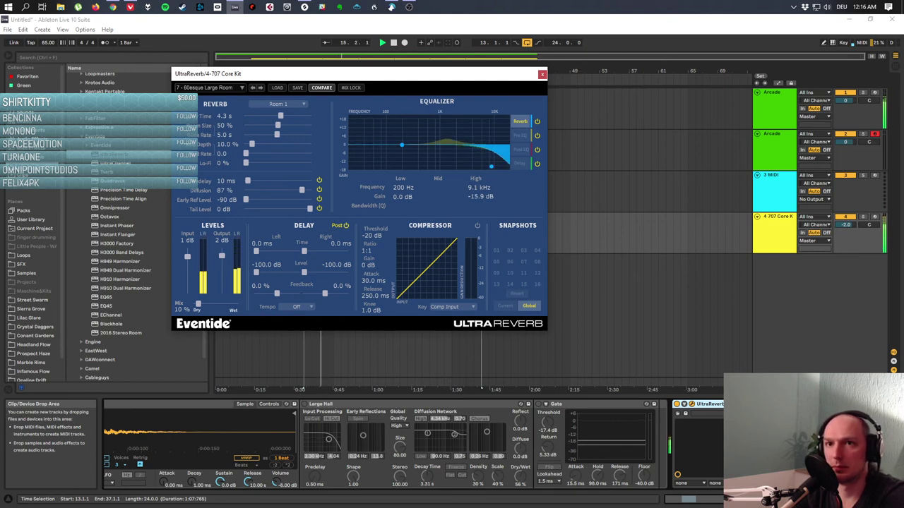
{"action": "left_click_drag", "start_coordinate": [200, 303], "coordinate": [201, 304]}
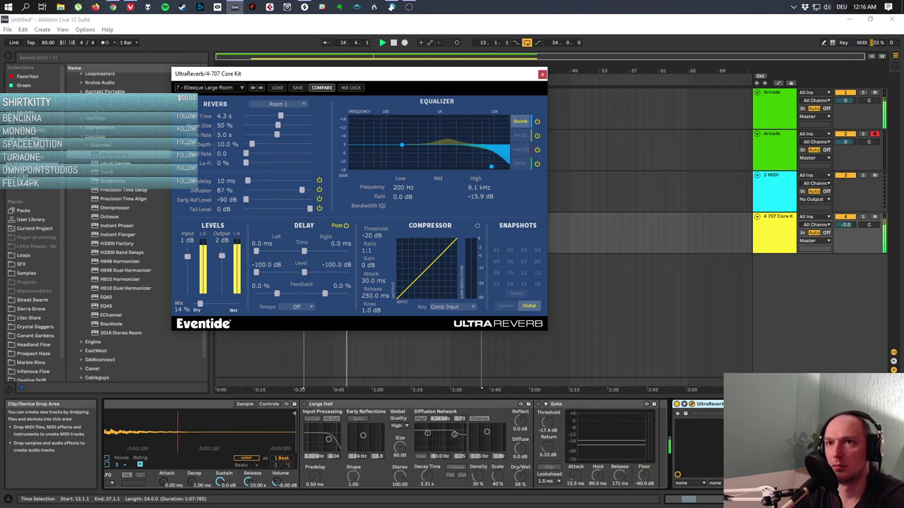
{"action": "key", "text": "ctrl+alt+p"}
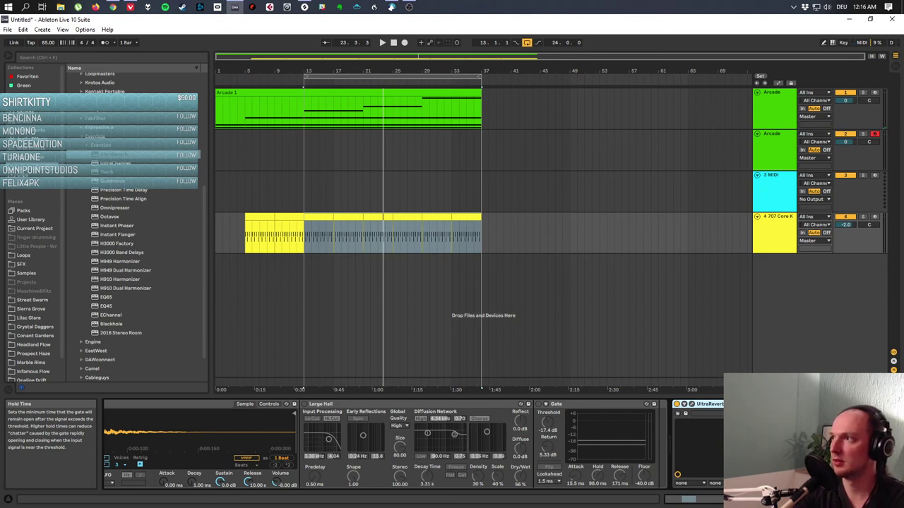
{"action": "key", "text": "space"}
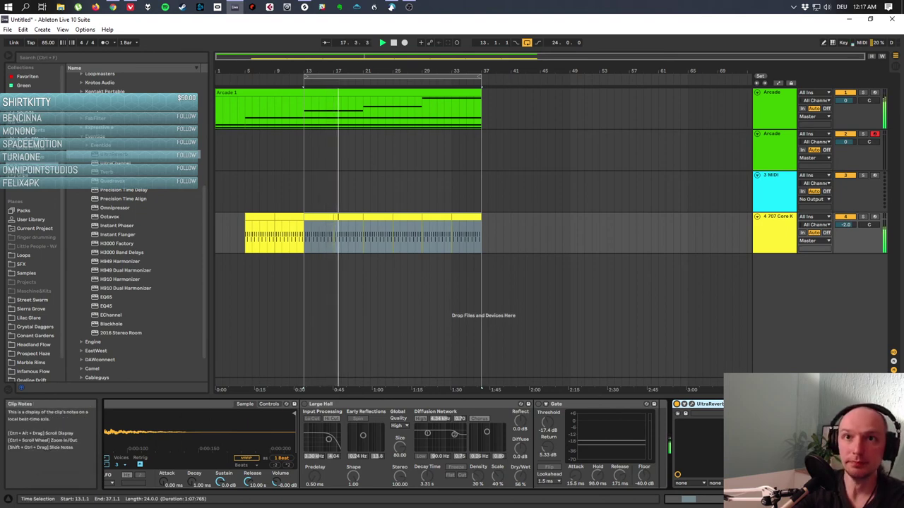
Arm the first Arcade track and extend its Arcade 1 clip to bar 65.
{"action": "left_click_drag", "start_coordinate": [246, 233], "coordinate": [274, 233]}
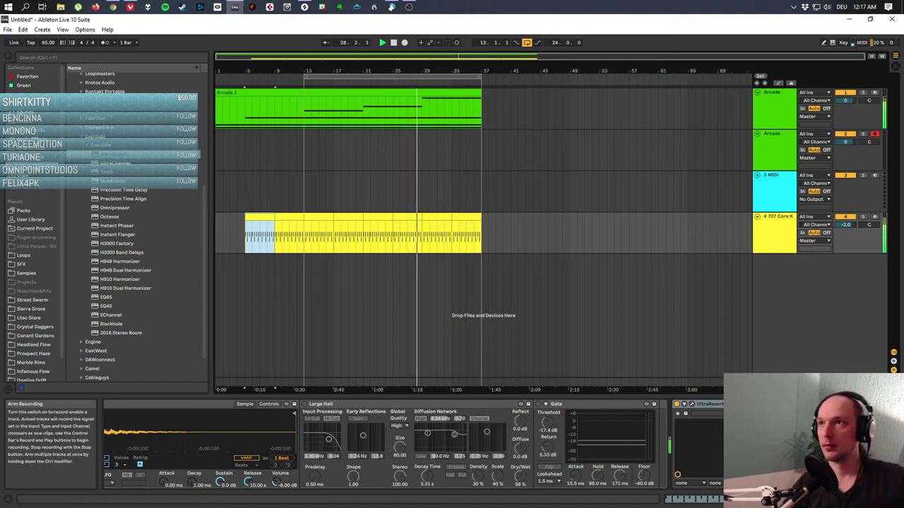
{"action": "left_click", "coordinate": [874, 93]}
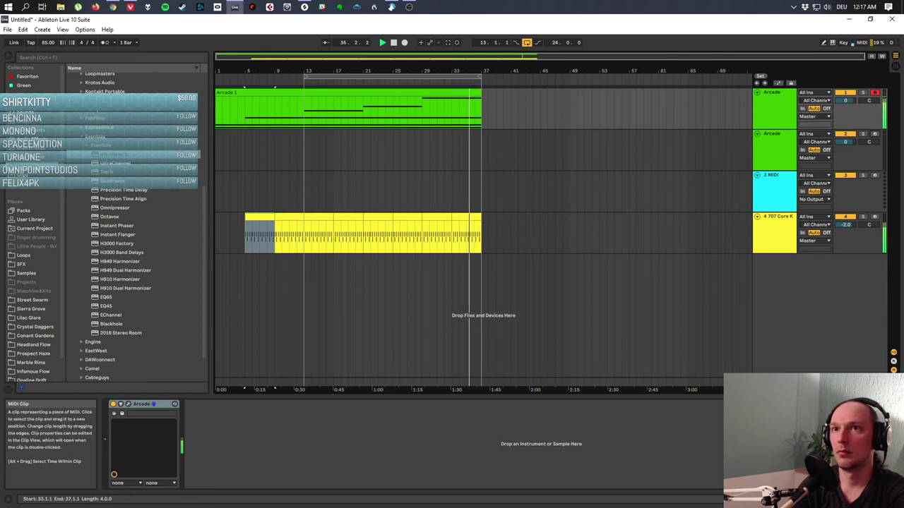
{"action": "left_click", "coordinate": [274, 92]}
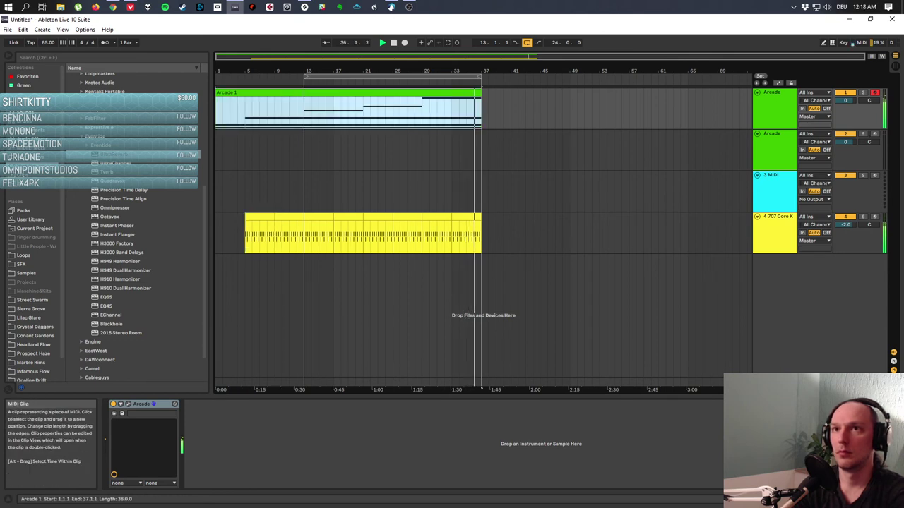
{"action": "left_click_drag", "start_coordinate": [480, 93], "coordinate": [689, 93]}
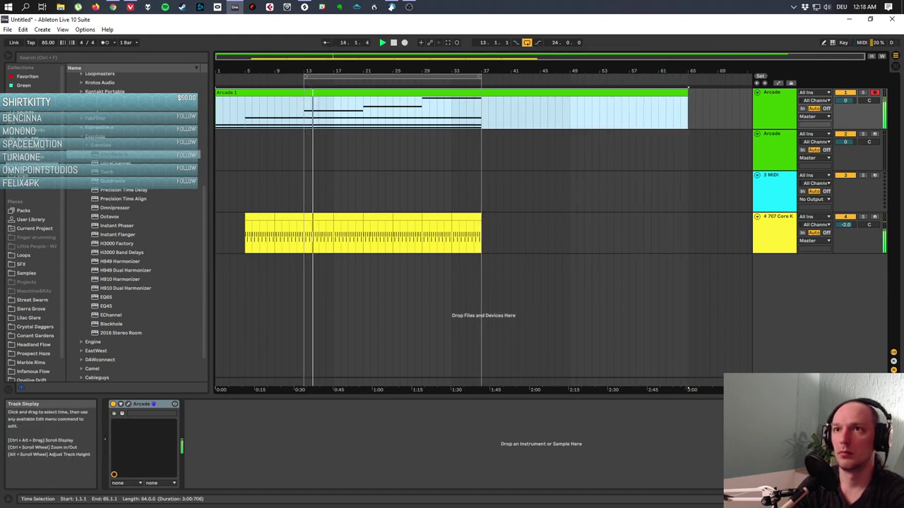
Open the Arcade 1 clip's notes and enlarge the MIDI note editor.
{"action": "left_click", "coordinate": [466, 106]}
{"action": "left_click", "coordinate": [466, 93]}
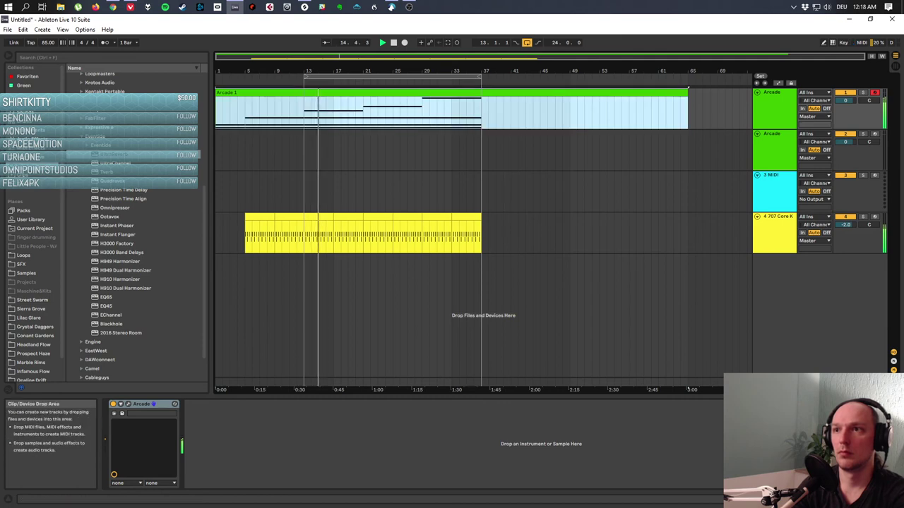
{"action": "left_click", "coordinate": [114, 475]}
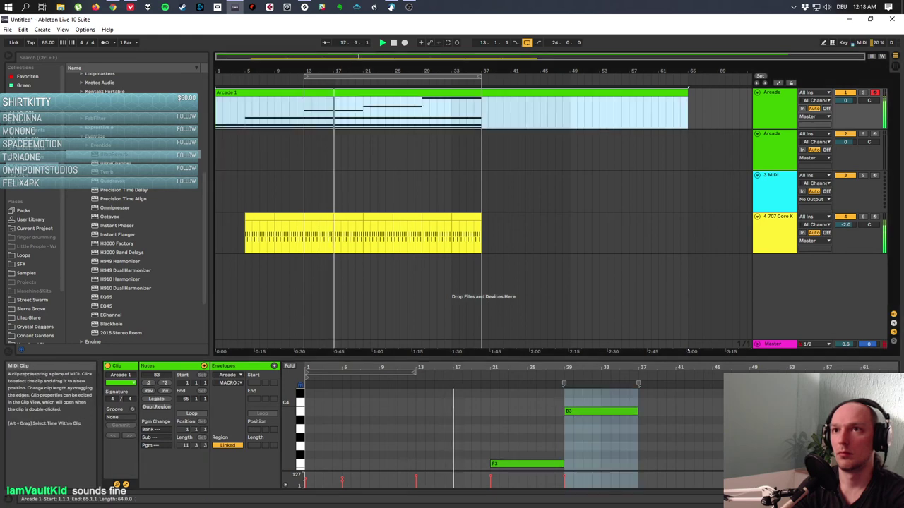
{"action": "left_click_drag", "start_coordinate": [494, 360], "coordinate": [494, 202]}
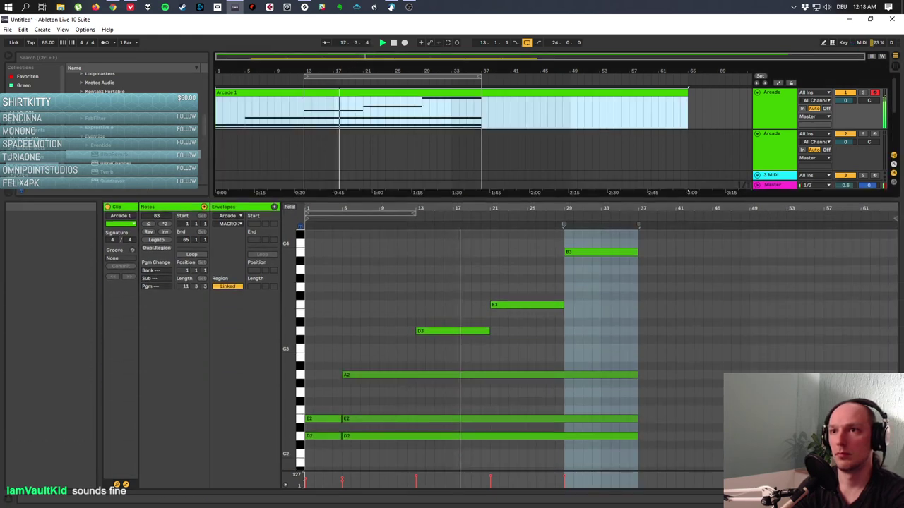
Try lengthening the D2, E2 and A2 notes that start at bar 5 to bar 50, and shorten them back to bar 37.
{"action": "left_click_drag", "start_coordinate": [639, 342], "coordinate": [600, 455]}
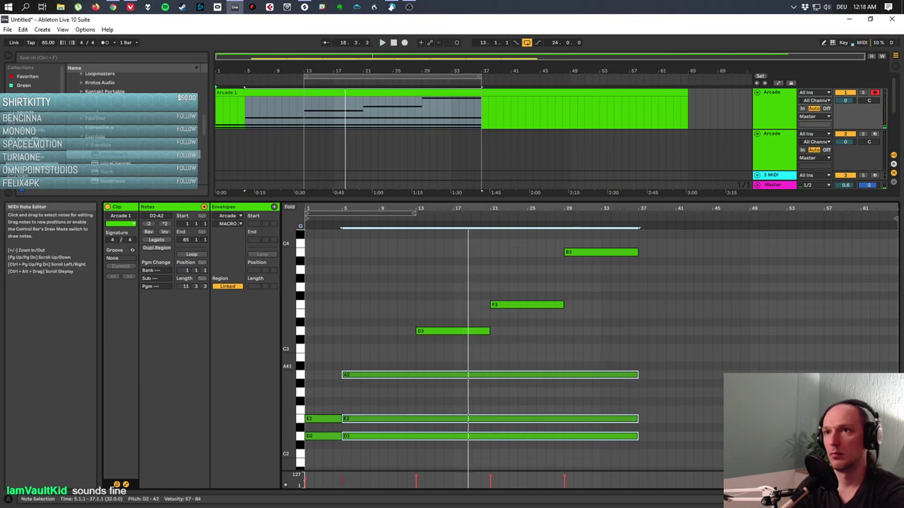
{"action": "key", "text": "shift+Right"}
{"action": "key", "text": "shift+Right"}
{"action": "key", "text": "shift+Right"}
{"action": "key", "text": "shift+Right"}
{"action": "key", "text": "shift+Right"}
{"action": "key", "text": "shift+Right"}
{"action": "key", "text": "shift+Right"}
{"action": "key", "text": "shift+Right"}
{"action": "key", "text": "shift+Right"}
{"action": "key", "text": "shift+Right"}
{"action": "key", "text": "shift+Right"}
{"action": "key", "text": "shift+Right"}
{"action": "key", "text": "shift+Right"}
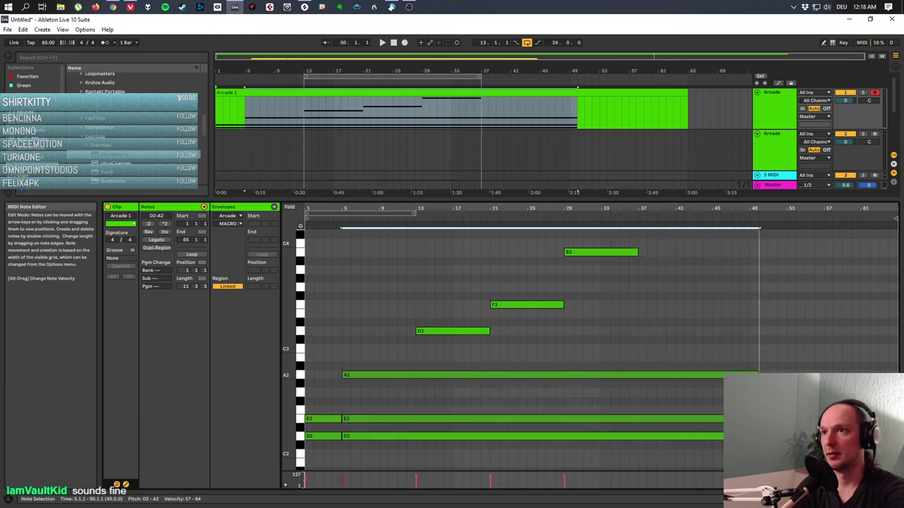
{"action": "key", "text": "shift+Left"}
{"action": "key", "text": "shift+Left"}
{"action": "key", "text": "shift+Right"}
{"action": "key", "text": "shift+Left"}
{"action": "key", "text": "shift+Left"}
{"action": "key", "text": "shift+Left"}
{"action": "key", "text": "shift+Left"}
{"action": "key", "text": "shift+Left"}
{"action": "key", "text": "shift+Left"}
{"action": "key", "text": "shift+Left"}
{"action": "key", "text": "shift+Left"}
{"action": "key", "text": "shift+Left"}
{"action": "key", "text": "shift+Left"}
{"action": "key", "text": "shift+Left"}
{"action": "key", "text": "shift+Left"}
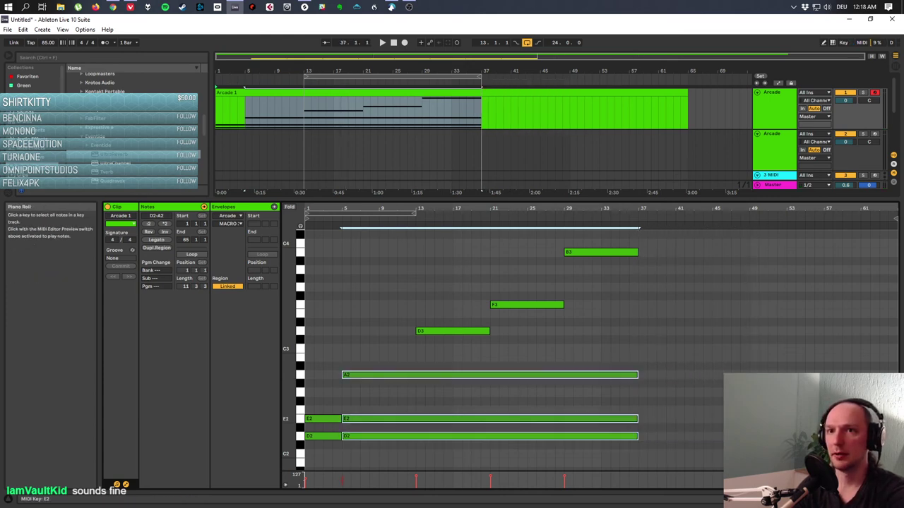
Audition the E2 and F2 keys with editor preview on, and add an F2 note from bar 49 to bar 65.
{"action": "left_click", "coordinate": [301, 418]}
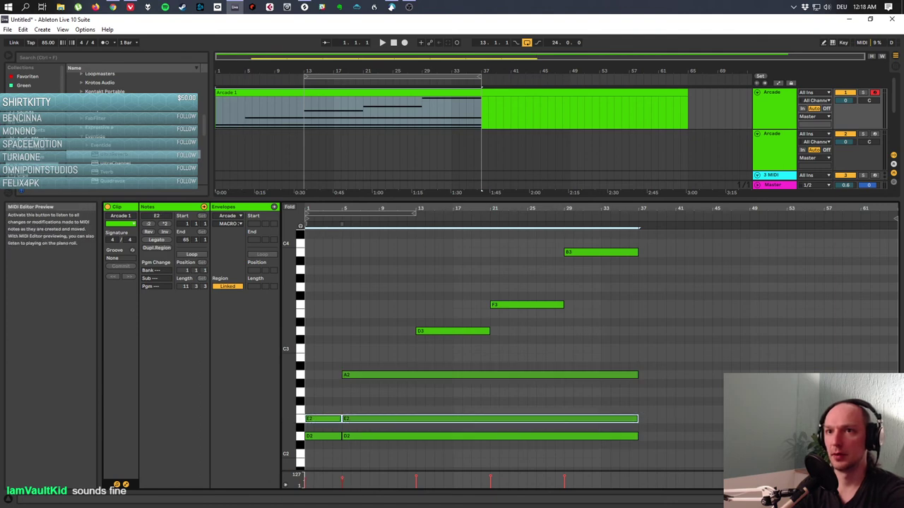
{"action": "left_click", "coordinate": [301, 418]}
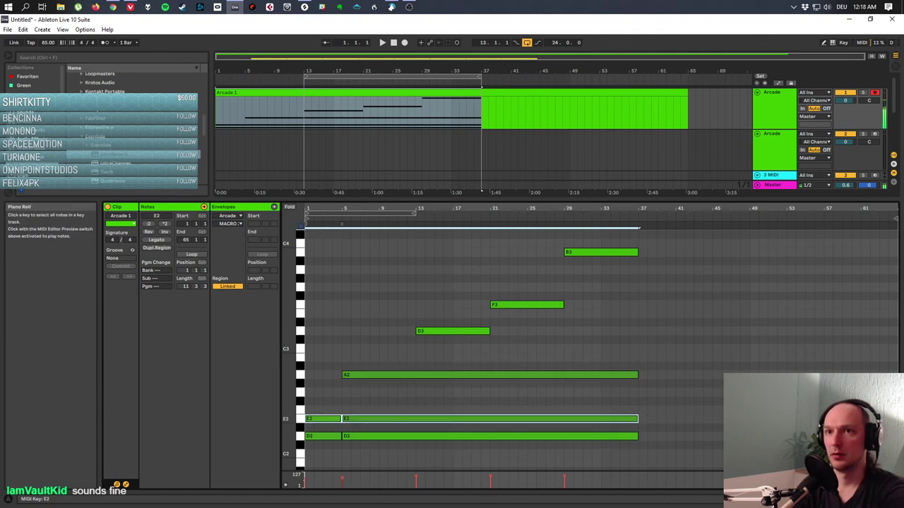
{"action": "left_click", "coordinate": [300, 410]}
{"action": "left_click", "coordinate": [306, 229]}
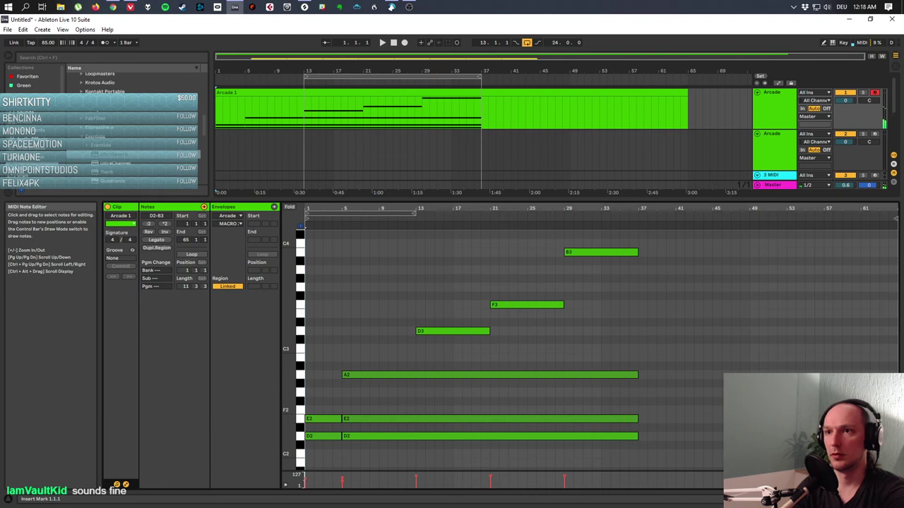
{"action": "left_click", "coordinate": [642, 410]}
{"action": "left_click_drag", "start_coordinate": [642, 409], "coordinate": [766, 410]}
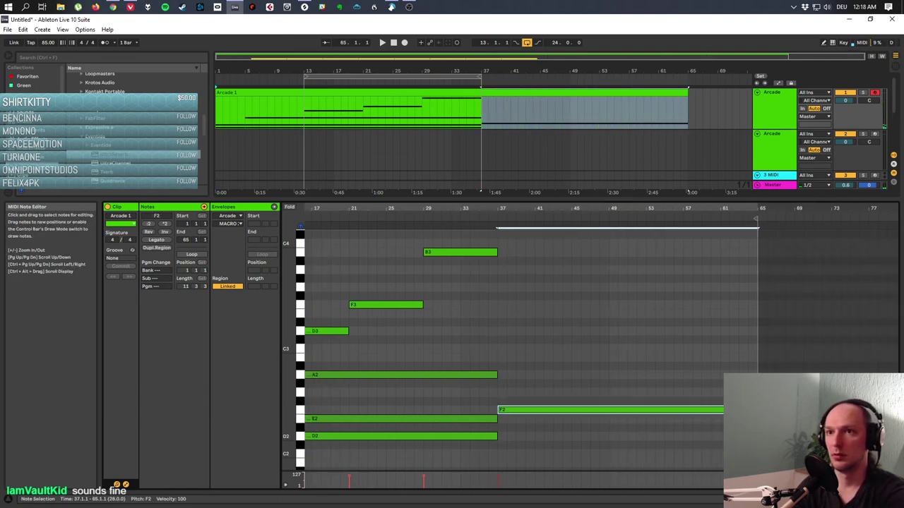
{"action": "left_click_drag", "start_coordinate": [497, 436], "coordinate": [613, 410]}
{"action": "left_click_drag", "start_coordinate": [873, 410], "coordinate": [836, 410]}
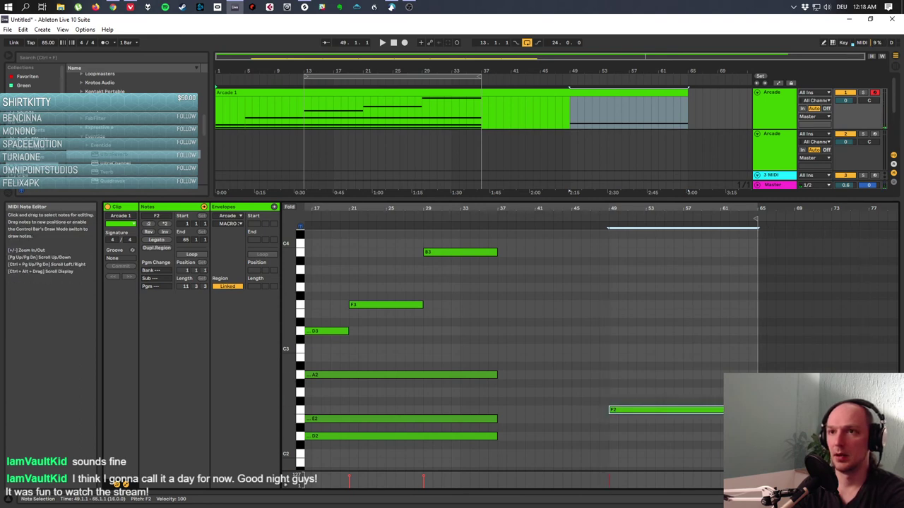
Add a C2 note and a B2 note, each spanning bars 37 to 49.
{"action": "double_click", "coordinate": [503, 454]}
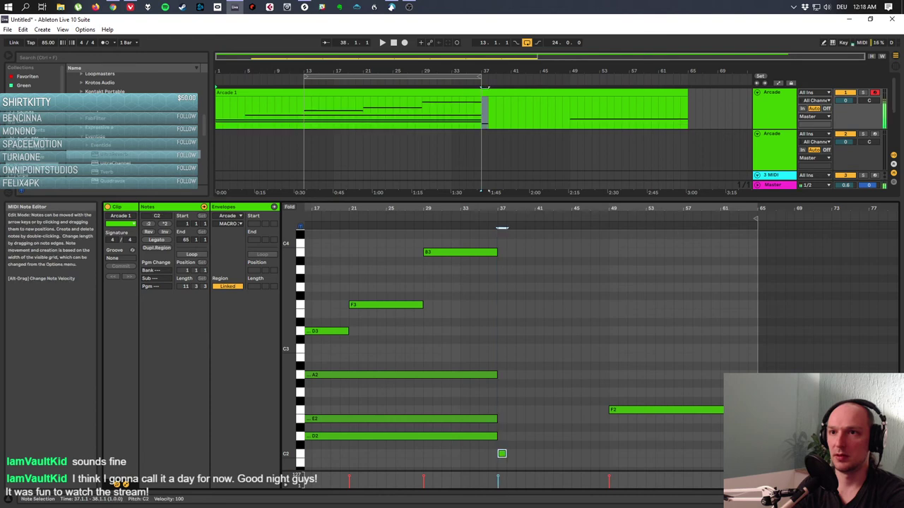
{"action": "left_click_drag", "start_coordinate": [509, 453], "coordinate": [608, 454]}
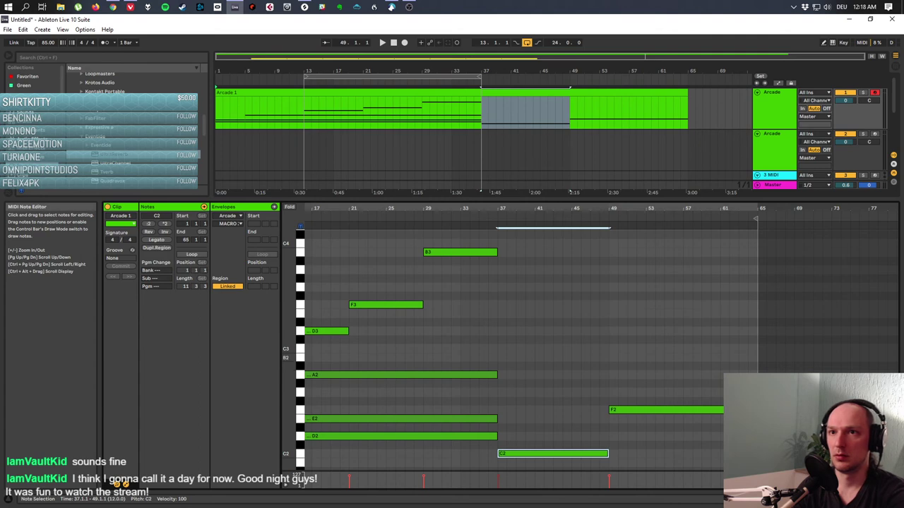
{"action": "left_click", "coordinate": [301, 358]}
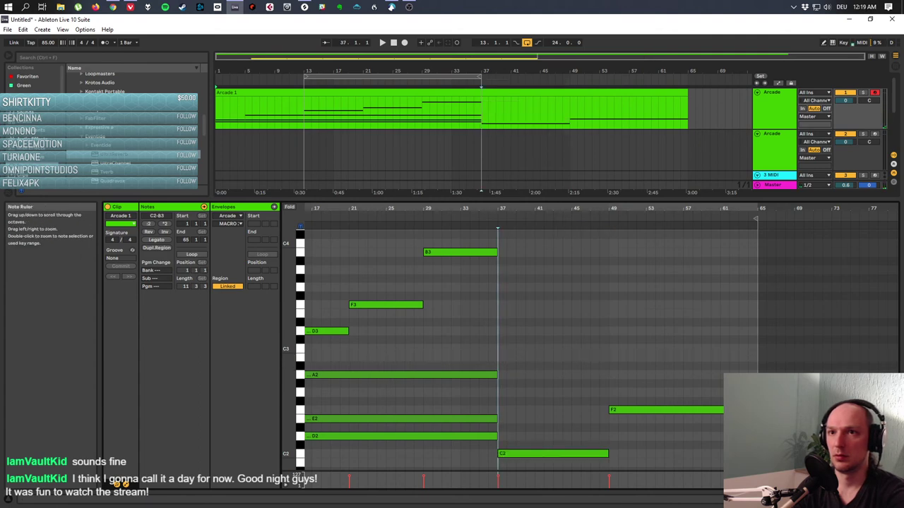
{"action": "left_click", "coordinate": [300, 348]}
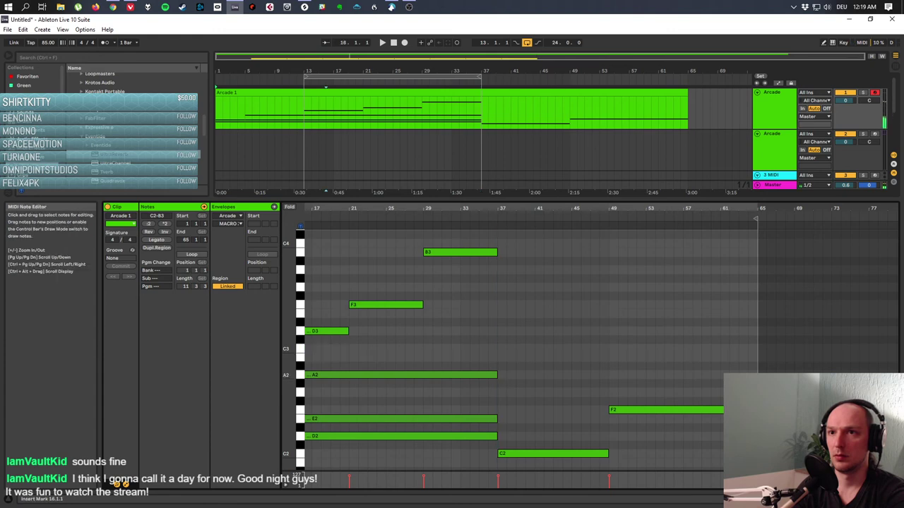
{"action": "left_click_drag", "start_coordinate": [499, 357], "coordinate": [608, 358]}
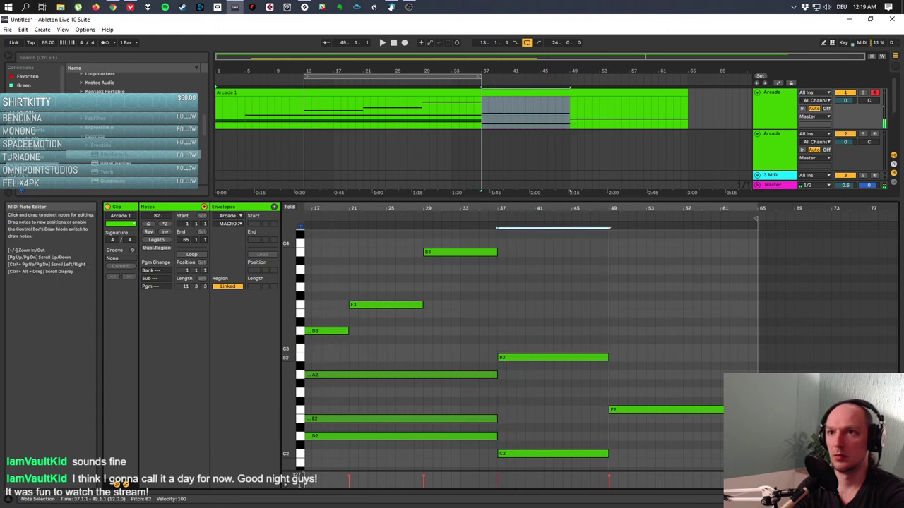
Play the arrangement from bar 29 and add a G2 note spanning bars 37 to 49.
{"action": "key", "text": "space"}
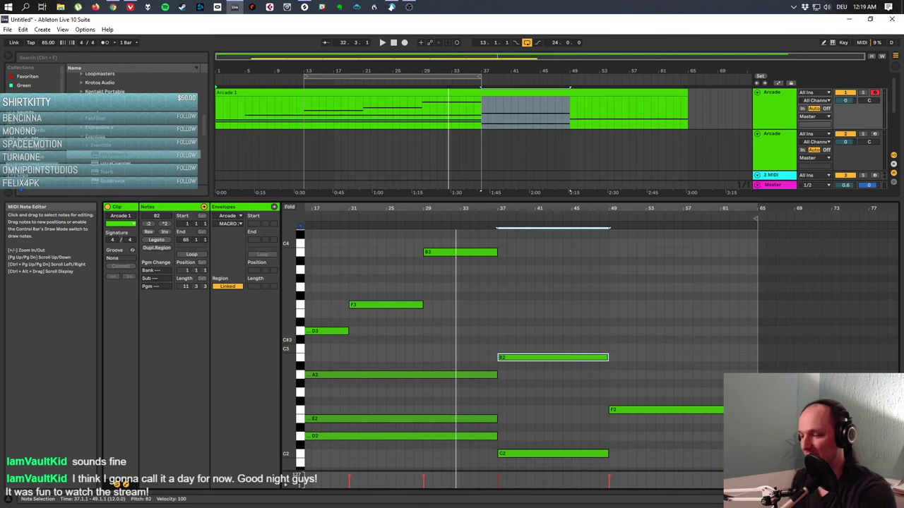
{"action": "key", "text": "ctrl+Page_Up"}
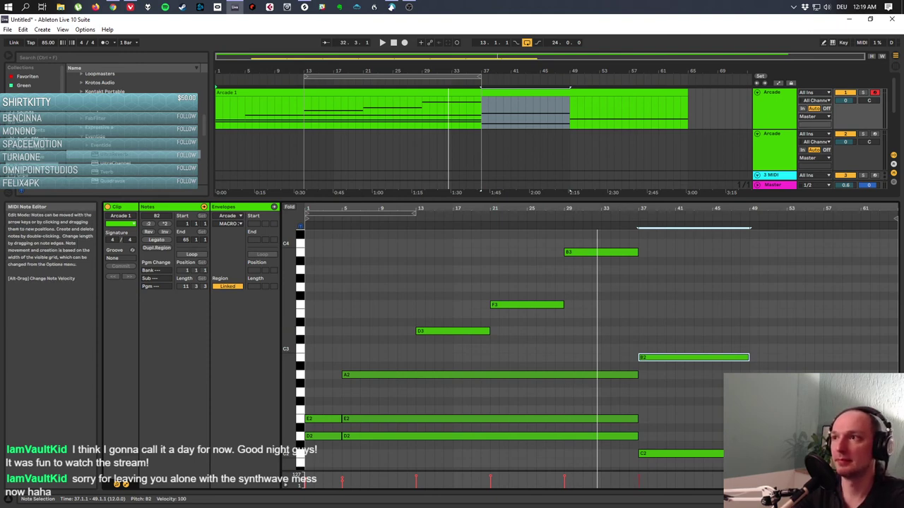
{"action": "key", "text": "space"}
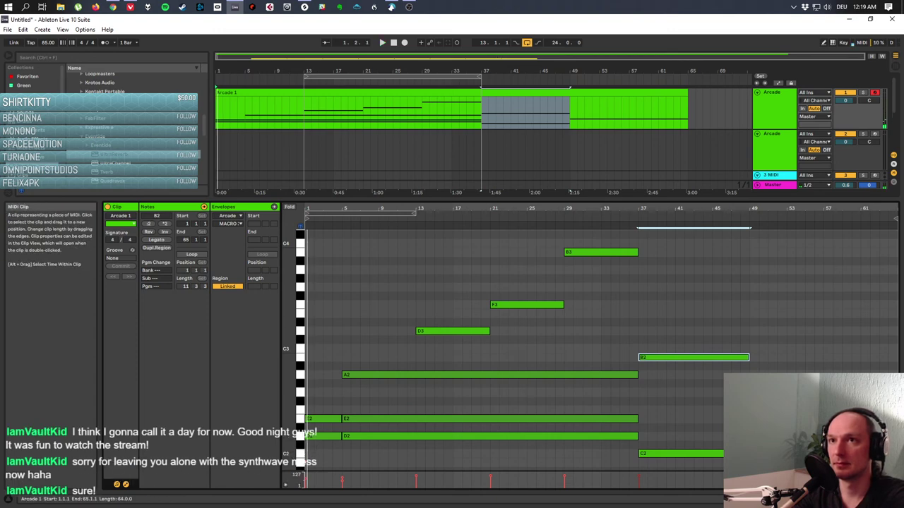
{"action": "left_click", "coordinate": [421, 106]}
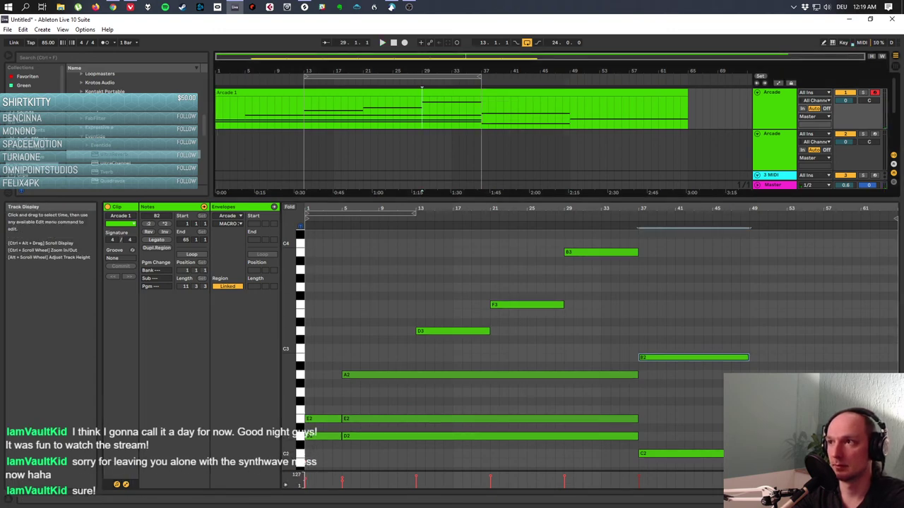
{"action": "key", "text": "space"}
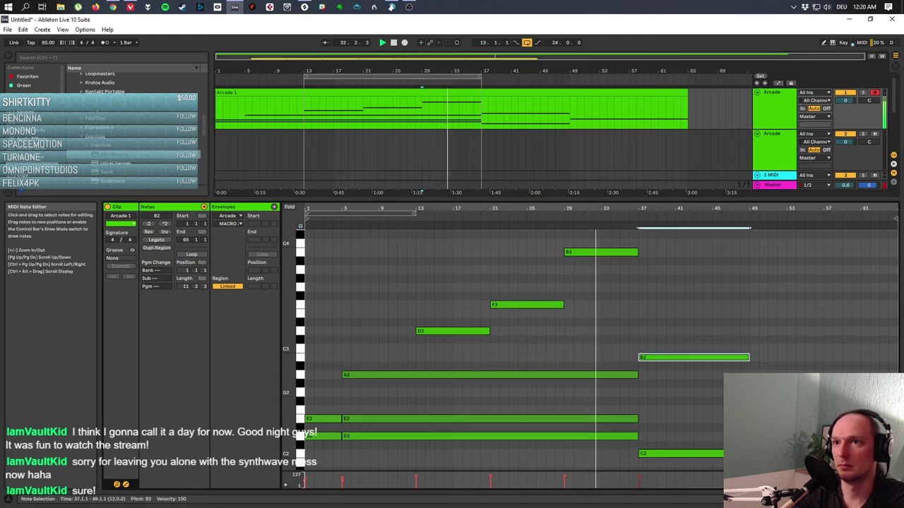
{"action": "double_click", "coordinate": [643, 393]}
{"action": "left_click_drag", "start_coordinate": [644, 392], "coordinate": [750, 393]}
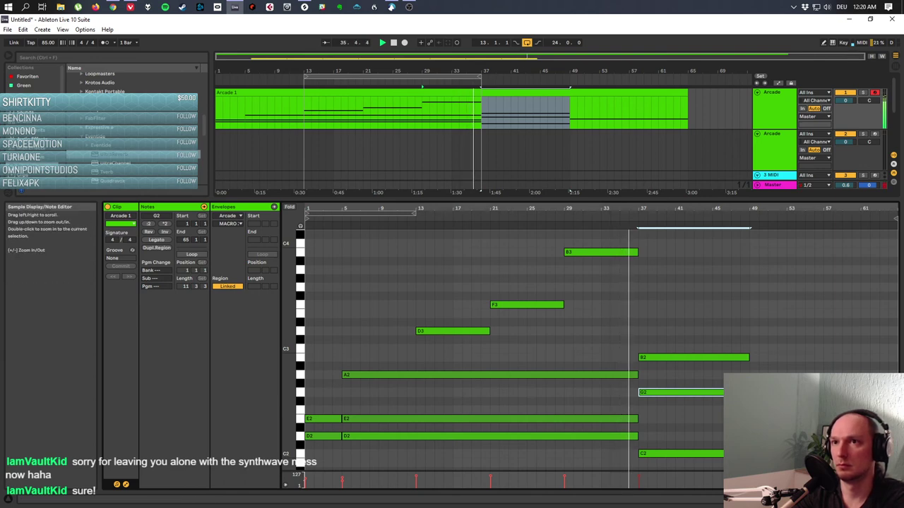
Shrink the note editor to show all tracks, turn off the arrangement loop, and restart playback from bar 29.
{"action": "left_click_drag", "start_coordinate": [495, 201], "coordinate": [494, 330]}
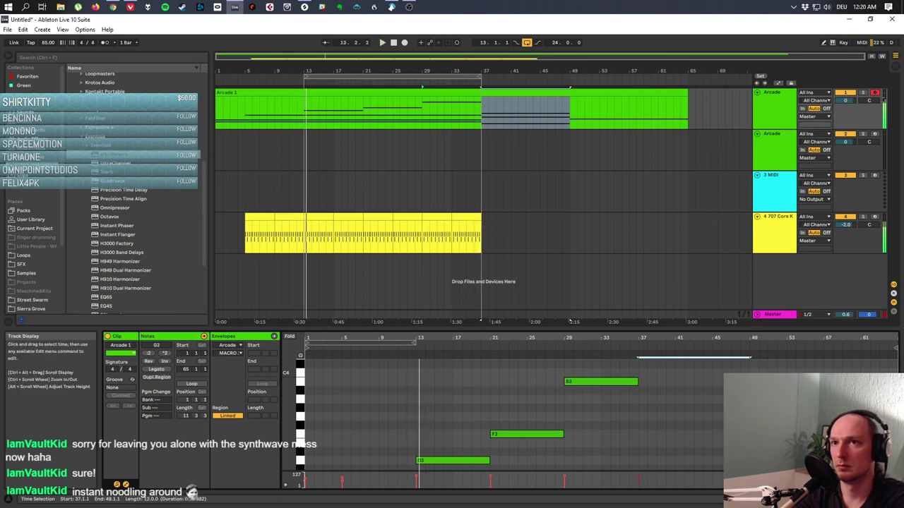
{"action": "key", "text": "space"}
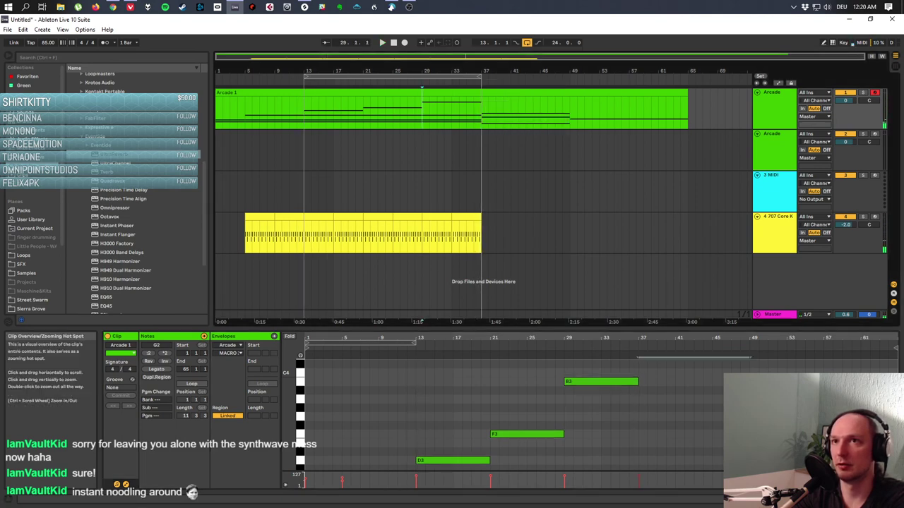
{"action": "key", "text": "ctrl+l"}
{"action": "key", "text": "space"}
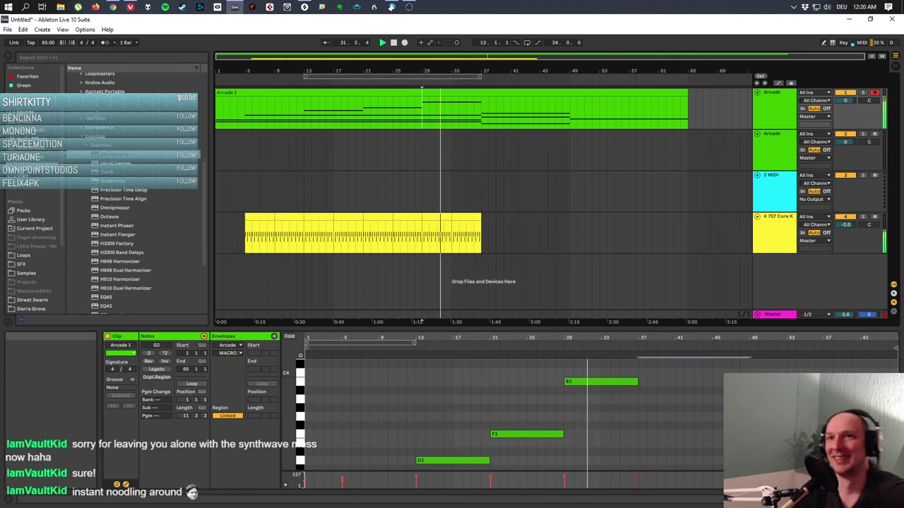
Duplicate the last 707 Core Kit clip so the drums continue from bar 37 to bar 41.
{"action": "left_click", "coordinate": [466, 233]}
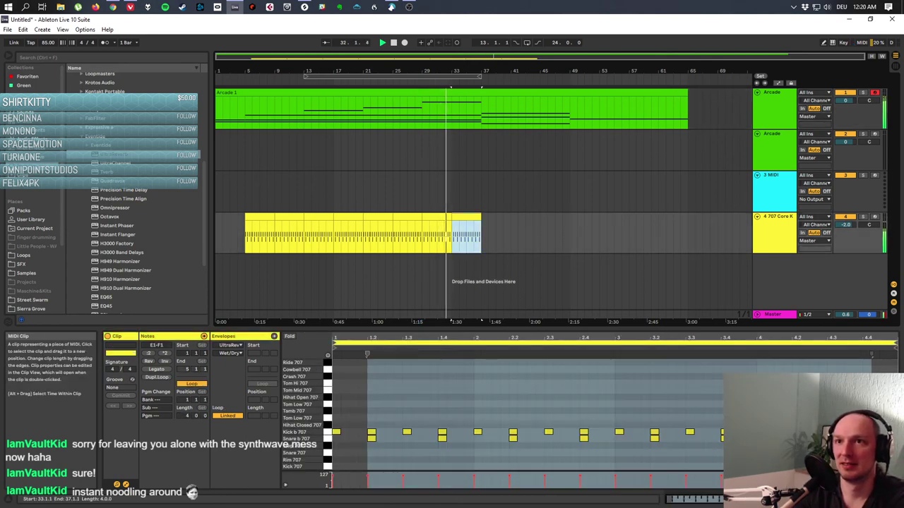
{"action": "key", "text": "ctrl+d"}
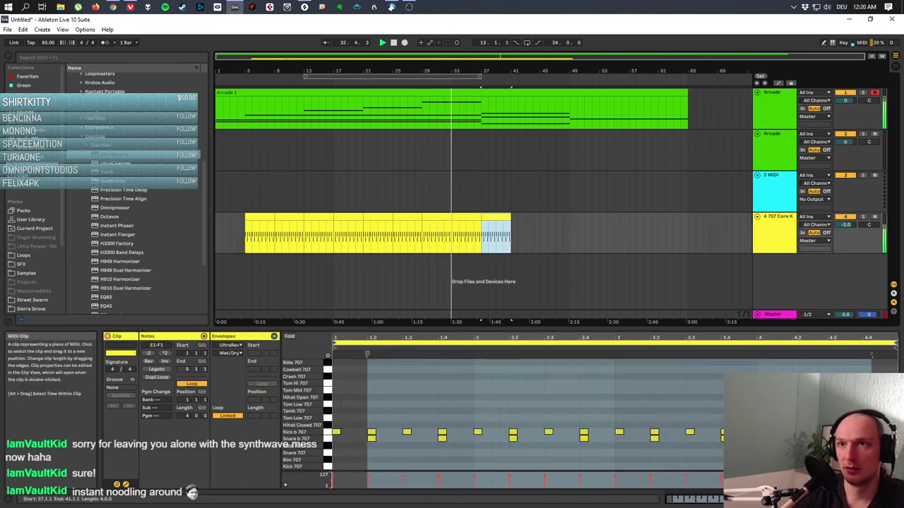
Delete all Snare b 707 notes from the drum clip at bars 37 to 41.
{"action": "left_click", "coordinate": [349, 358]}
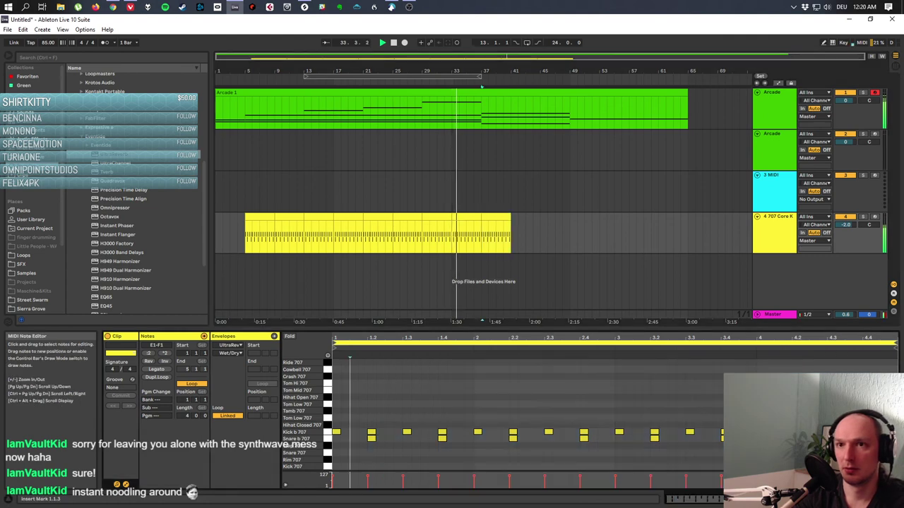
{"action": "left_click_drag", "start_coordinate": [359, 435], "coordinate": [874, 442]}
{"action": "key", "text": "Delete"}
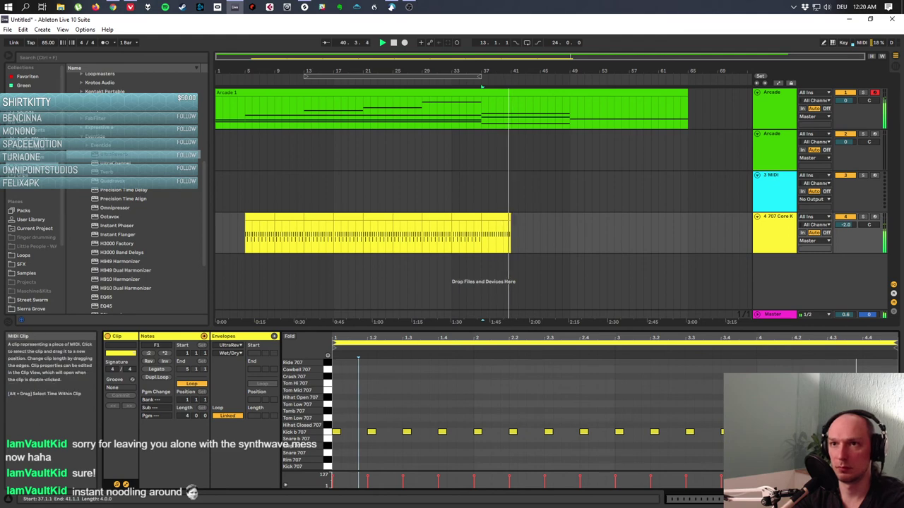
Duplicate the kick-only drum clip twice so the drums continue up to bar 49.
{"action": "left_click_drag", "start_coordinate": [484, 233], "coordinate": [510, 233]}
{"action": "key", "text": "ctrl+d"}
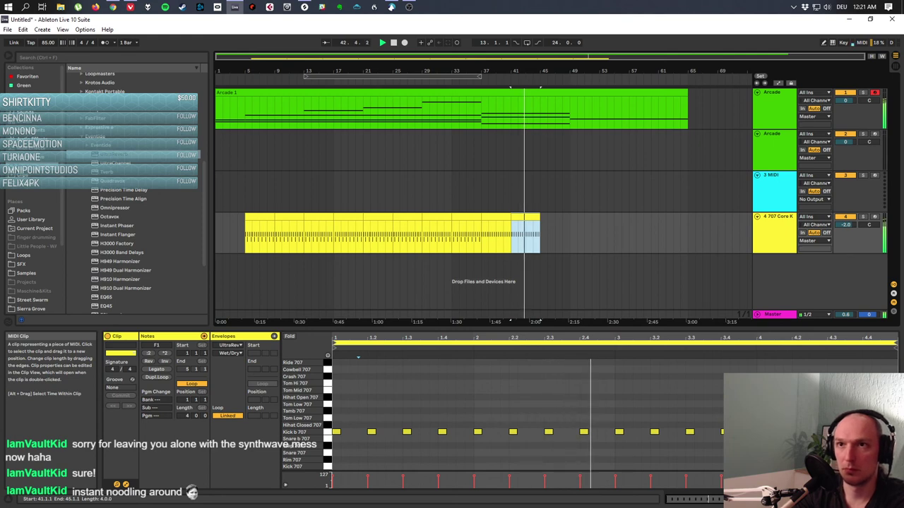
{"action": "key", "text": "ctrl+d"}
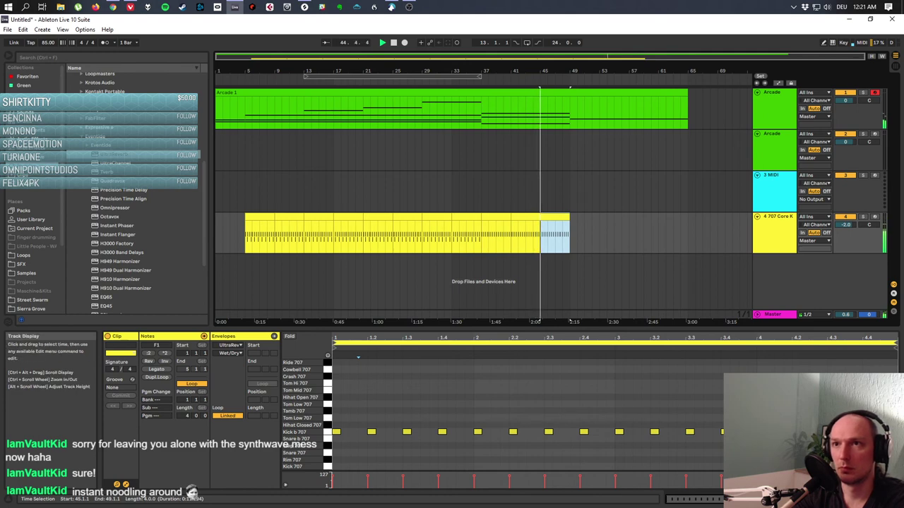
Shorten the C2, G2 and B2 notes in the Arcade 1 clip so they end at bar 45.
{"action": "left_click", "coordinate": [452, 92]}
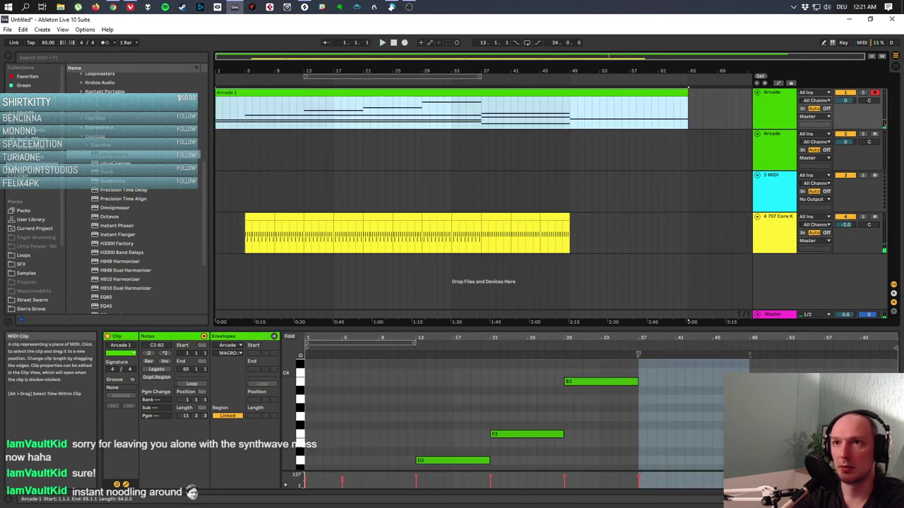
{"action": "left_click_drag", "start_coordinate": [452, 330], "coordinate": [452, 239]}
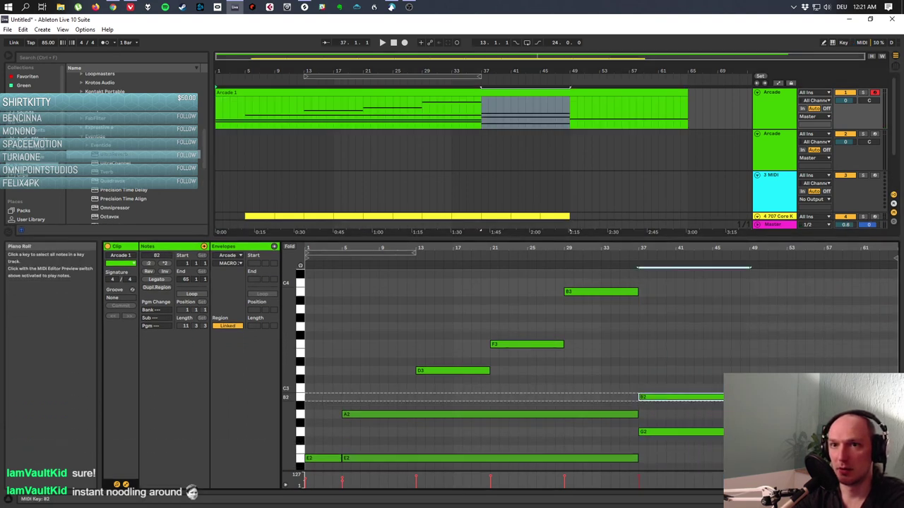
{"action": "scroll", "coordinate": [494, 353], "scroll_direction": "down", "scroll_amount": 3}
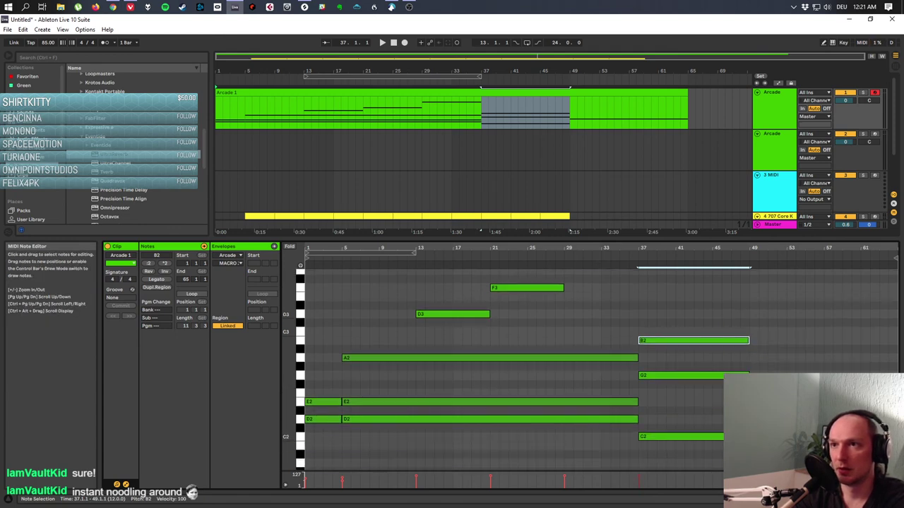
{"action": "left_click_drag", "start_coordinate": [700, 318], "coordinate": [733, 433]}
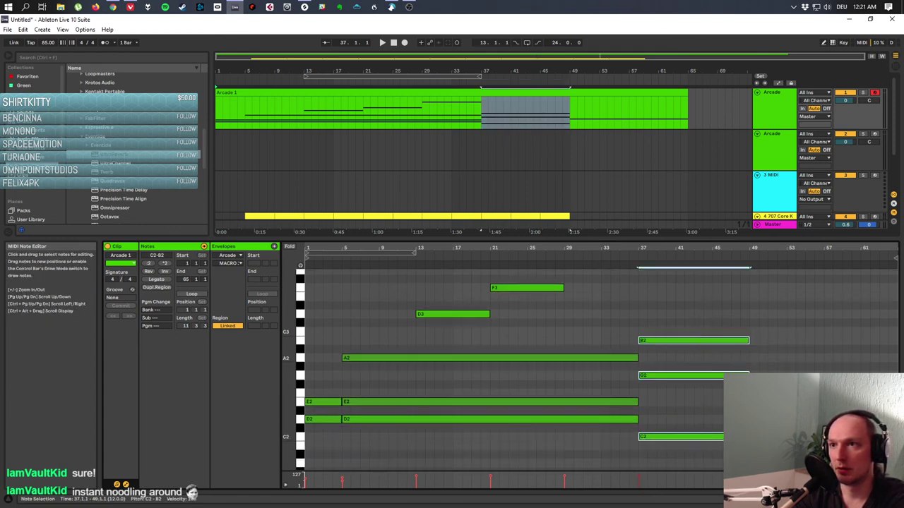
{"action": "left_click_drag", "start_coordinate": [748, 340], "coordinate": [712, 340]}
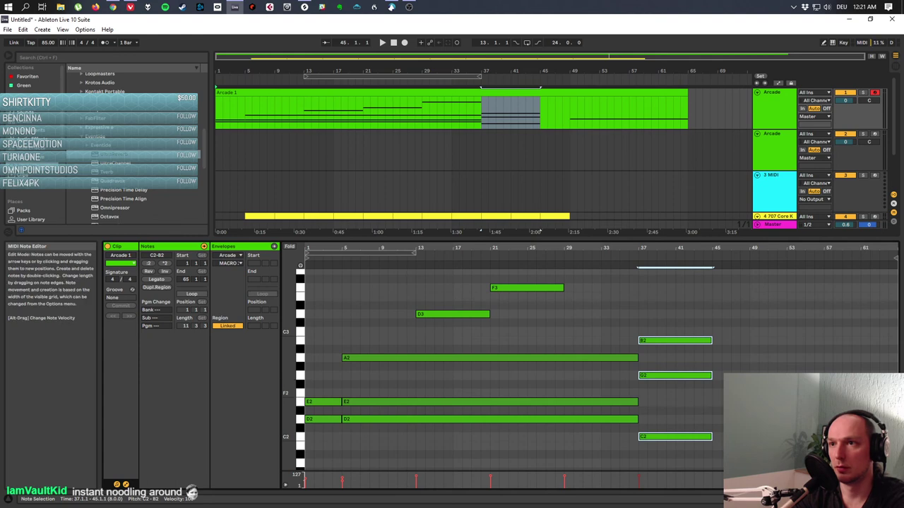
Add an F2 note and a D2 note to the Arcade 1 clip, each spanning bars 45 to 65.
{"action": "left_click_drag", "start_coordinate": [748, 393], "coordinate": [717, 392]}
{"action": "left_click", "coordinate": [717, 419]}
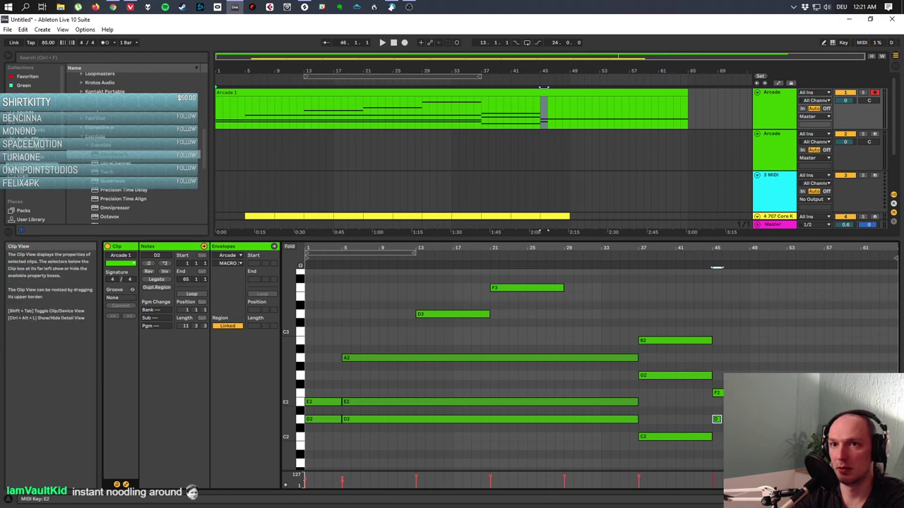
{"action": "left_click", "coordinate": [300, 402]}
{"action": "left_click", "coordinate": [717, 402]}
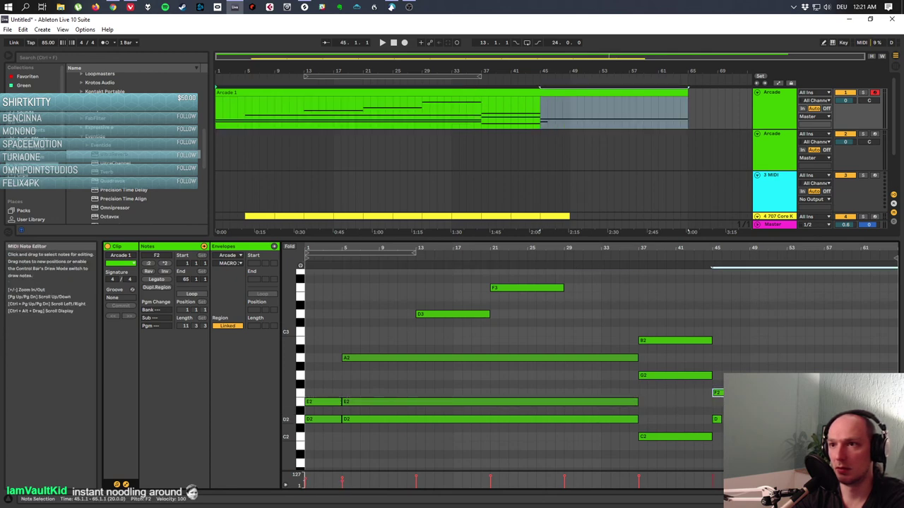
{"action": "left_click", "coordinate": [717, 420]}
{"action": "mouse_move", "coordinate": [787, 419]}
{"action": "left_mouse_down"}
{"action": "mouse_move", "coordinate": [848, 420]}
{"action": "mouse_move", "coordinate": [796, 419]}
{"action": "left_mouse_up"}
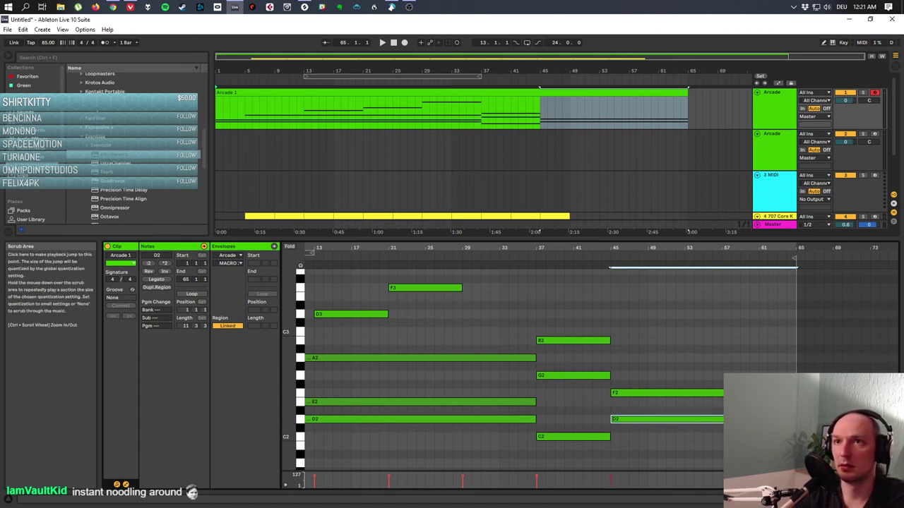
Play from bar 33 and inspect the Calming Synth Bass 05 loop in the first track's Arcade plug-in, closing it when done.
{"action": "left_click", "coordinate": [499, 262]}
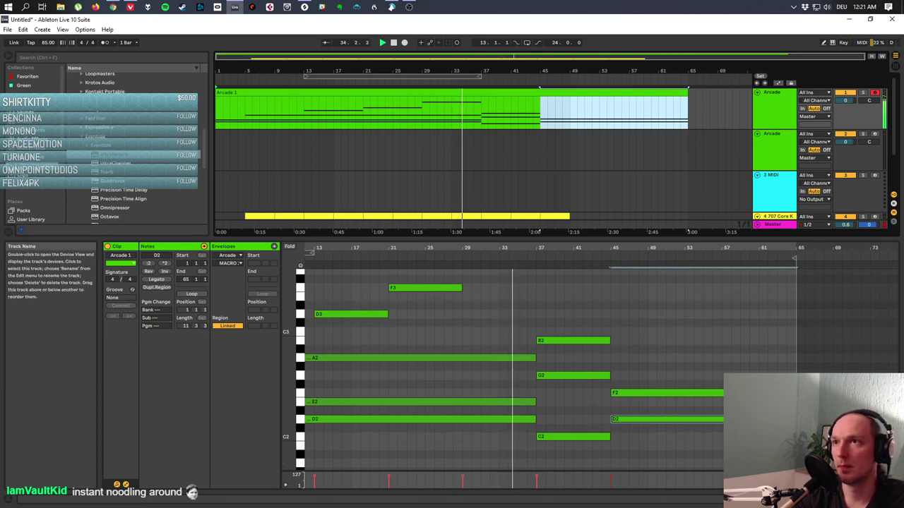
{"action": "left_click", "coordinate": [773, 92]}
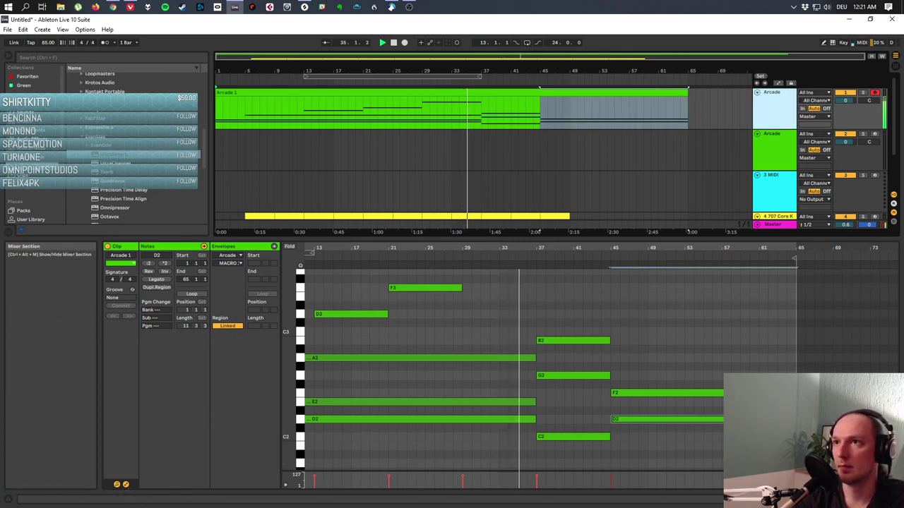
{"action": "key", "text": "shift+Tab"}
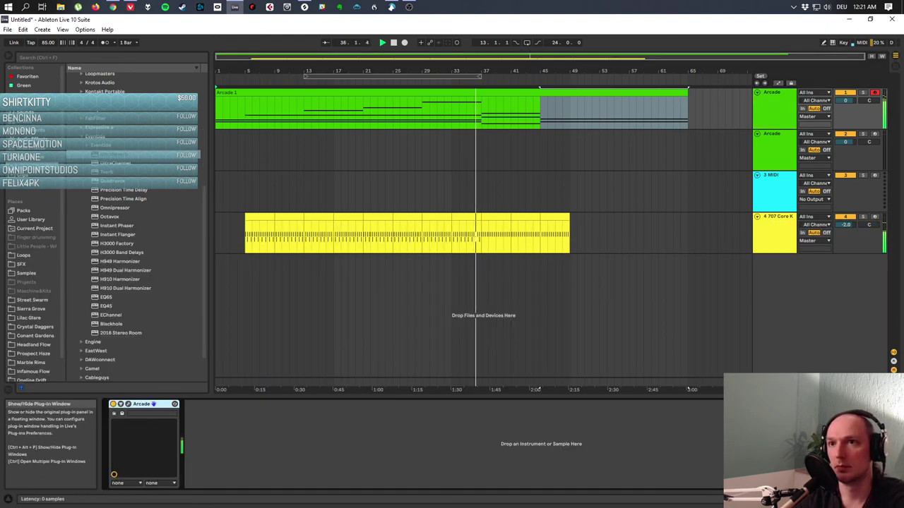
{"action": "left_click", "coordinate": [128, 404]}
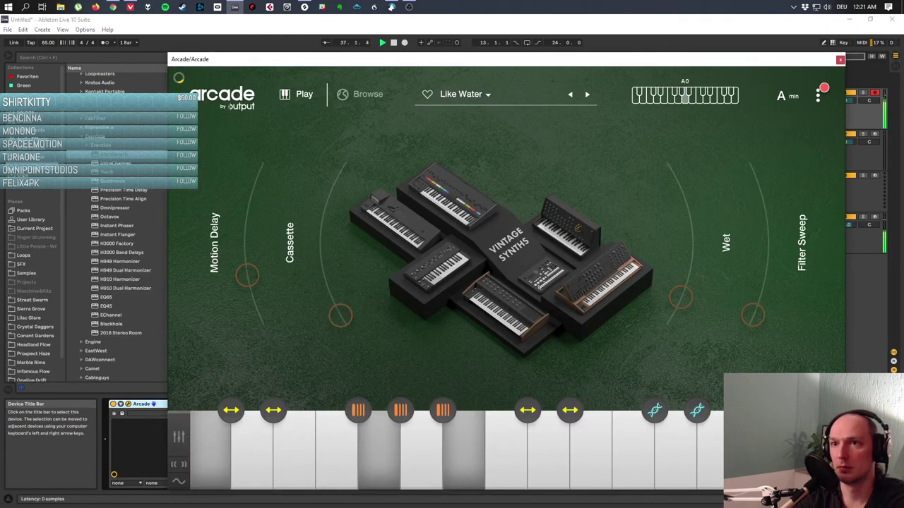
{"action": "left_click", "coordinate": [463, 481]}
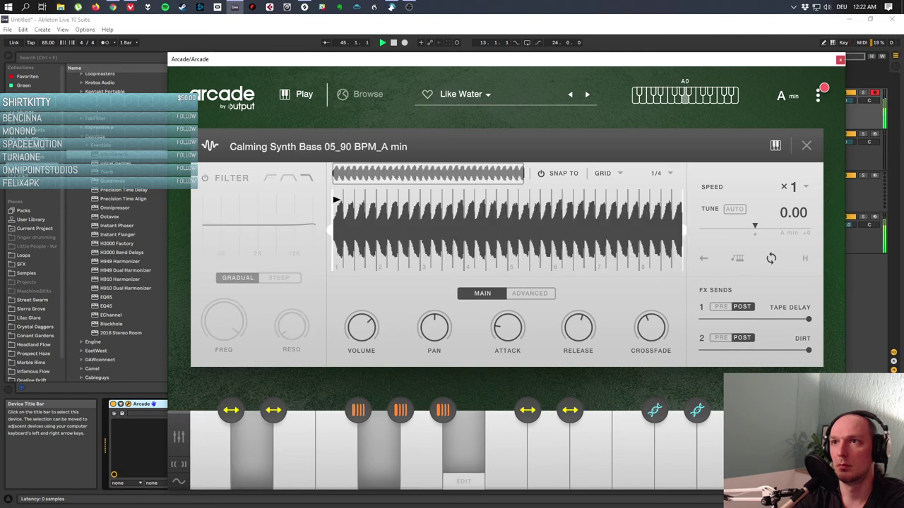
{"action": "left_click", "coordinate": [806, 146]}
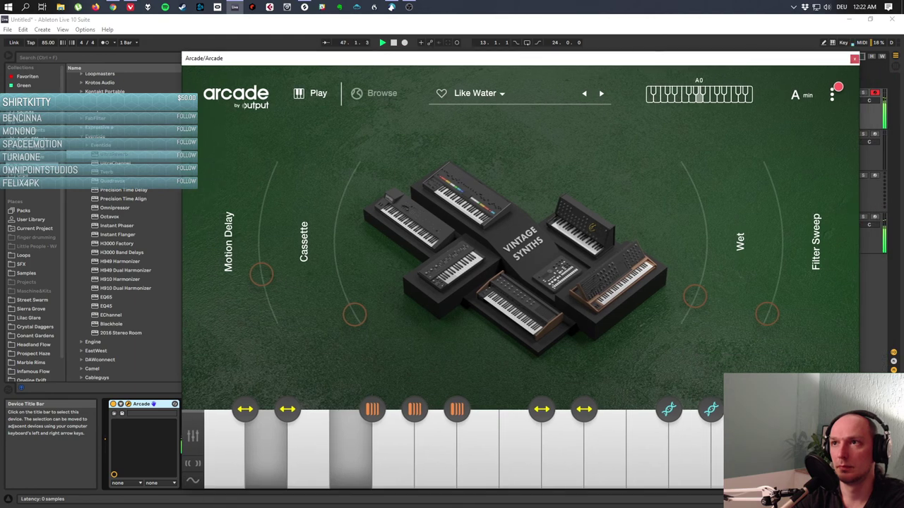
{"action": "left_click", "coordinate": [855, 58]}
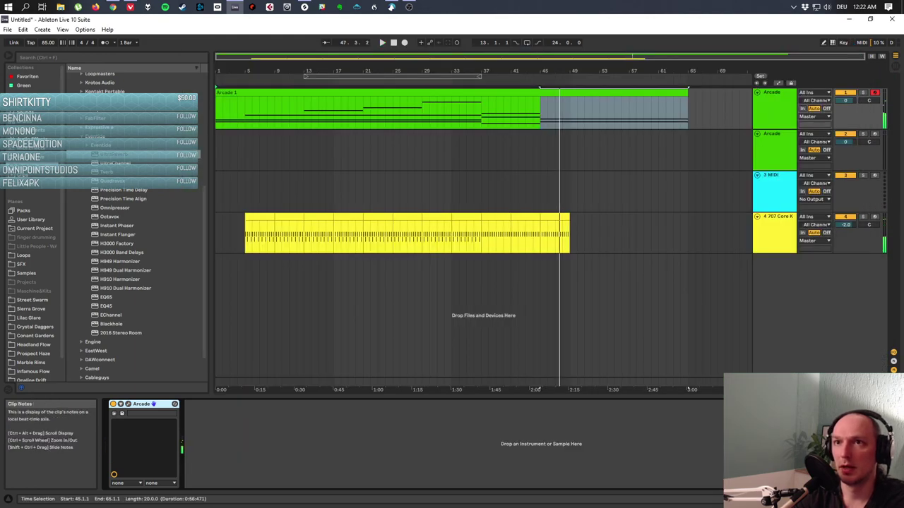
Replace the drum clip at bar 37 with a copy of the kick-and-snare clip from bar 33.
{"action": "left_click", "coordinate": [487, 233]}
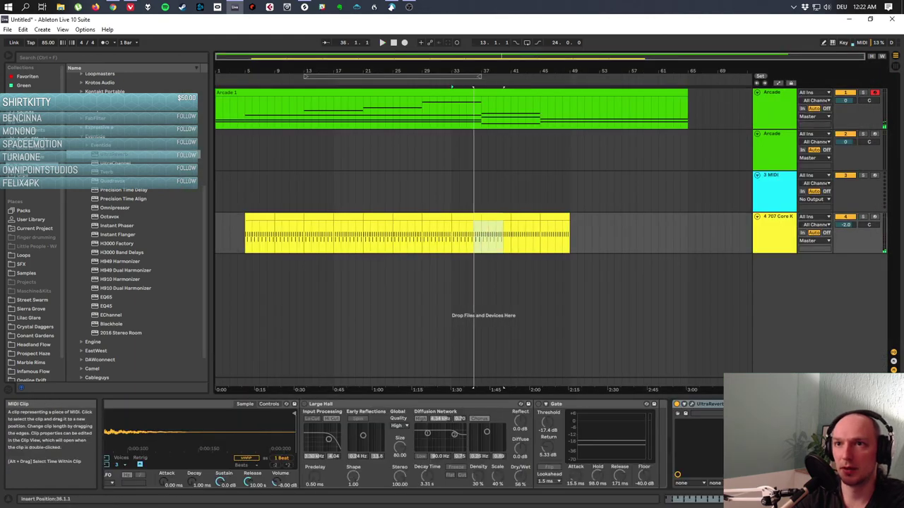
{"action": "key", "text": "Right"}
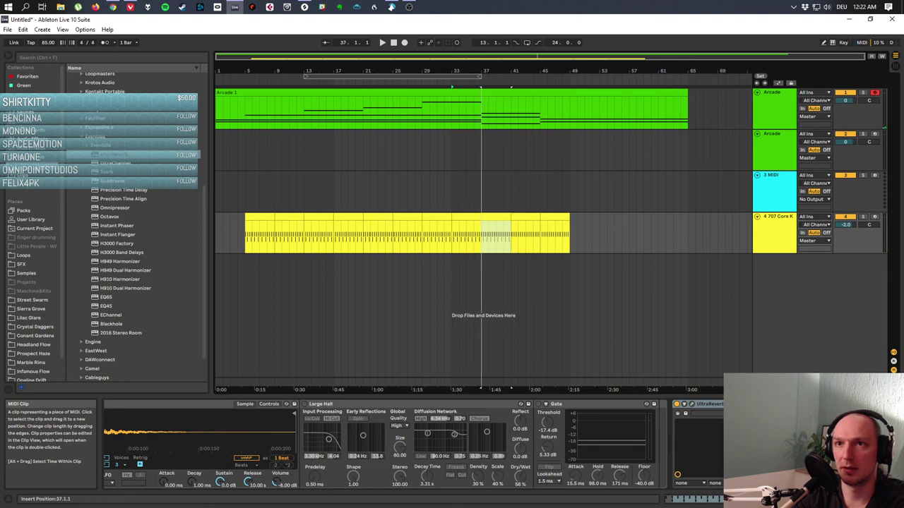
{"action": "key", "text": "shift+Right"}
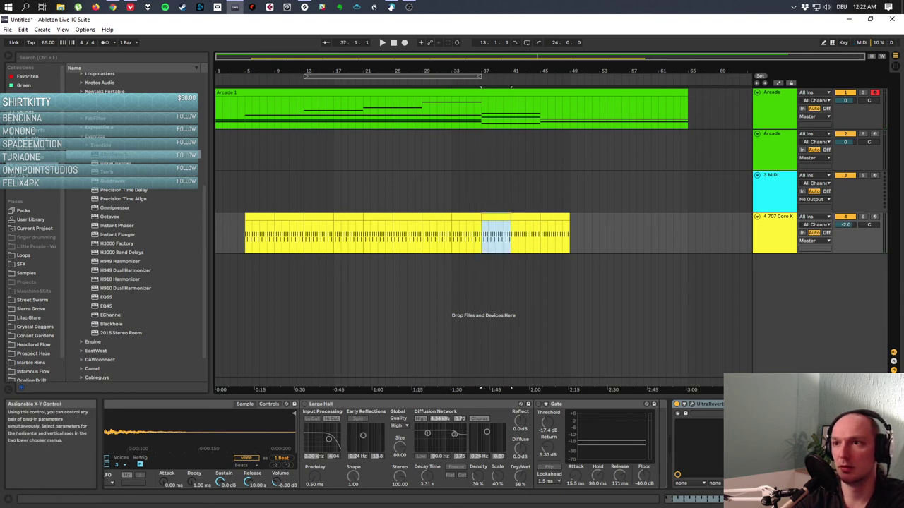
Delete all Kick b 707 notes from the drum clip at bar 37, leaving a snare-only pattern.
{"action": "key", "text": "shift+Tab"}
{"action": "left_click_drag", "start_coordinate": [336, 363], "coordinate": [880, 388]}
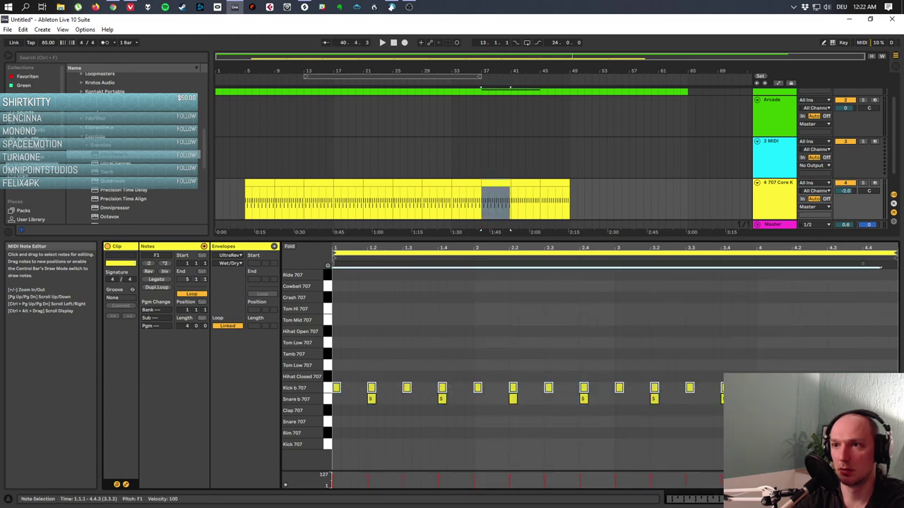
{"action": "key", "text": "Delete"}
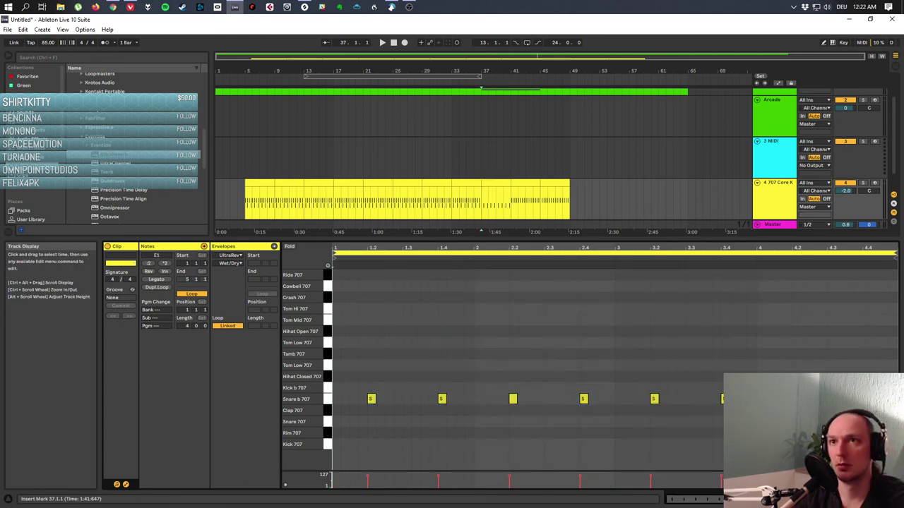
Audition the arrangement from bar 36 and move the snare-only drum clip from bar 37 to bar 41.
{"action": "left_click", "coordinate": [474, 156]}
{"action": "key", "text": "space"}
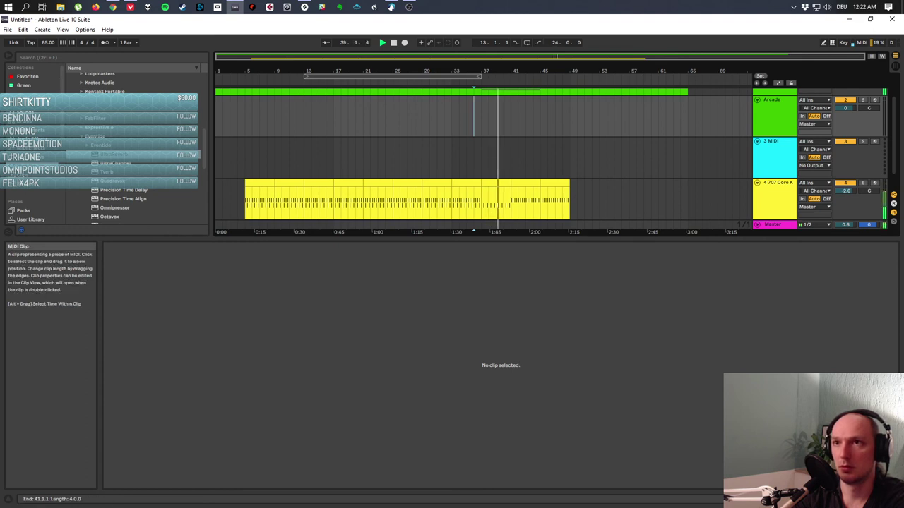
{"action": "left_click_drag", "start_coordinate": [496, 201], "coordinate": [526, 231]}
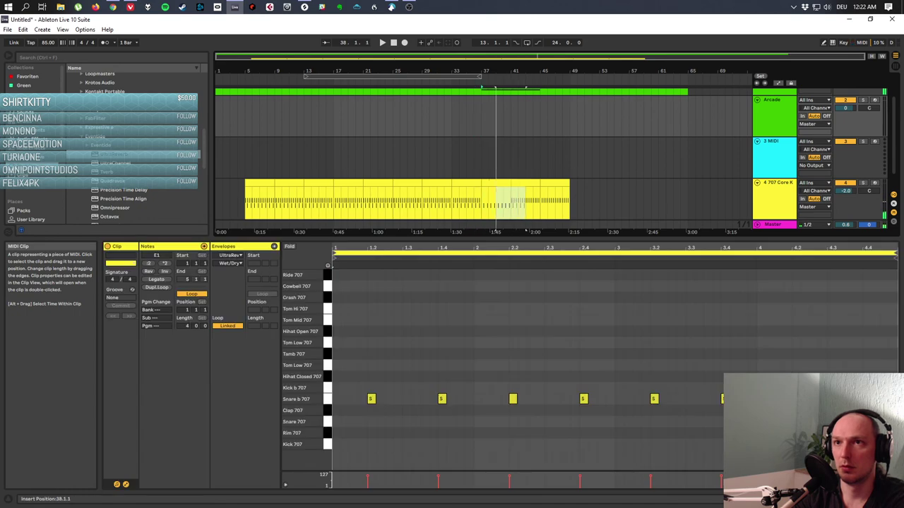
{"action": "key", "text": "ctrl+e"}
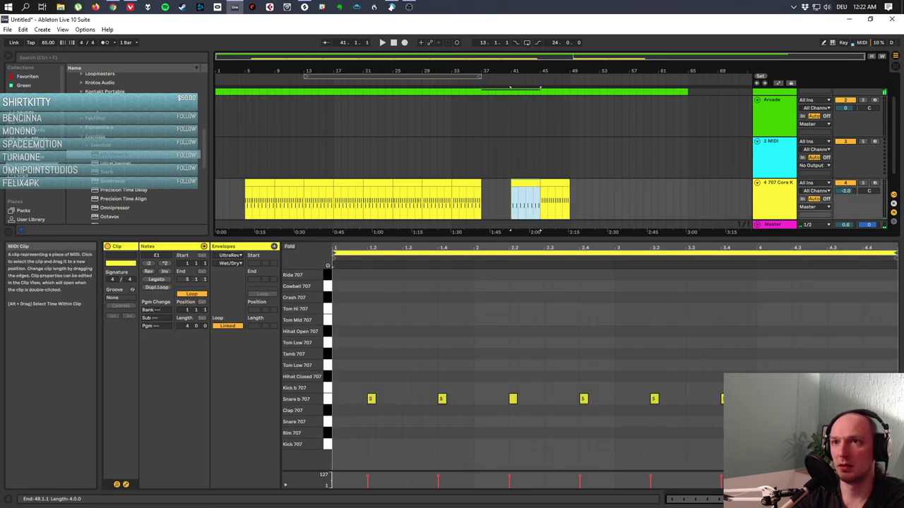
Replace the drum clip at bar 45 with a copy of an earlier kick-and-snare clip and play from bar 37.
{"action": "left_click_drag", "start_coordinate": [480, 201], "coordinate": [448, 201]}
{"action": "left_click_drag", "start_coordinate": [540, 202], "coordinate": [569, 201]}
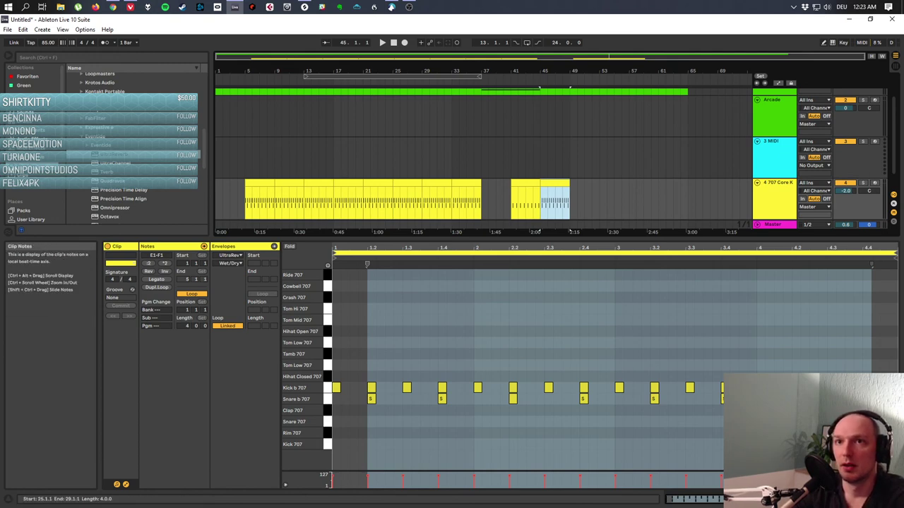
{"action": "left_click", "coordinate": [480, 113]}
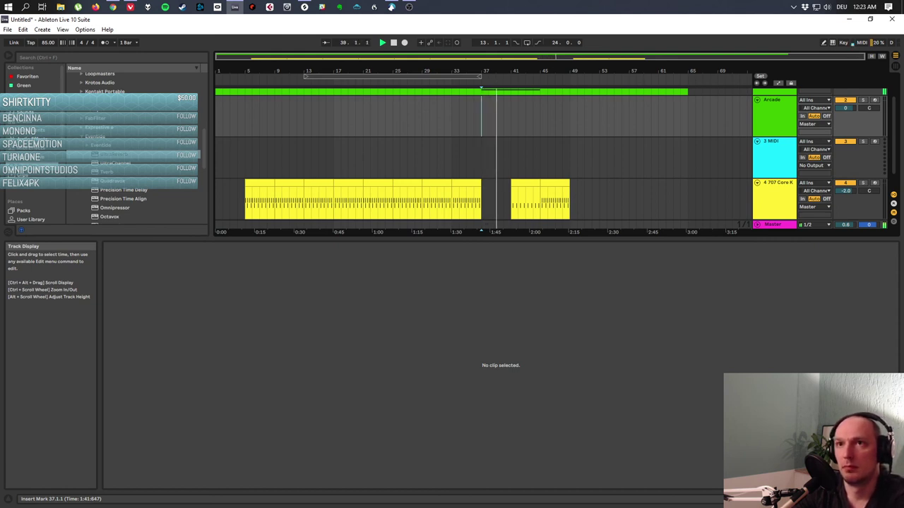
{"action": "scroll", "coordinate": [481, 155], "scroll_direction": "up", "scroll_amount": 1}
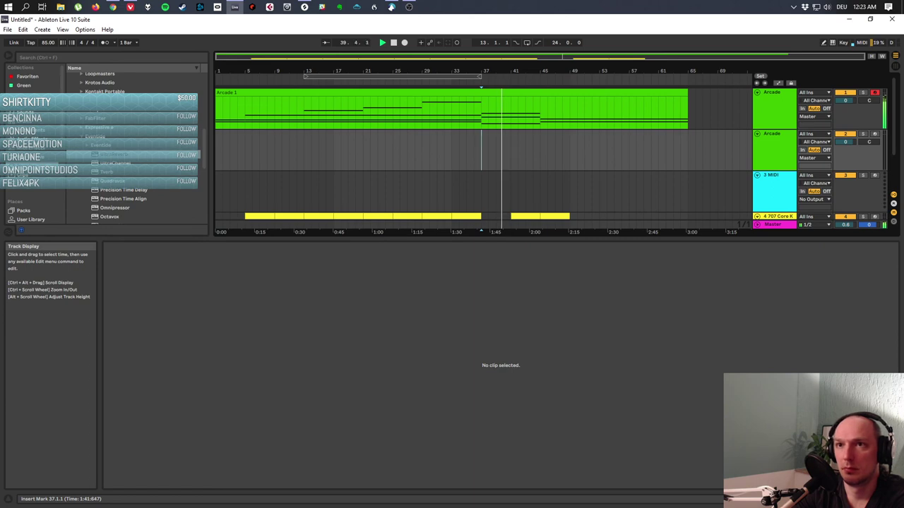
Set the playback position to bar 43 and open the first track's Arcade plug-in to examine the Calming Synth Pad 11 loop.
{"action": "left_click", "coordinate": [526, 110]}
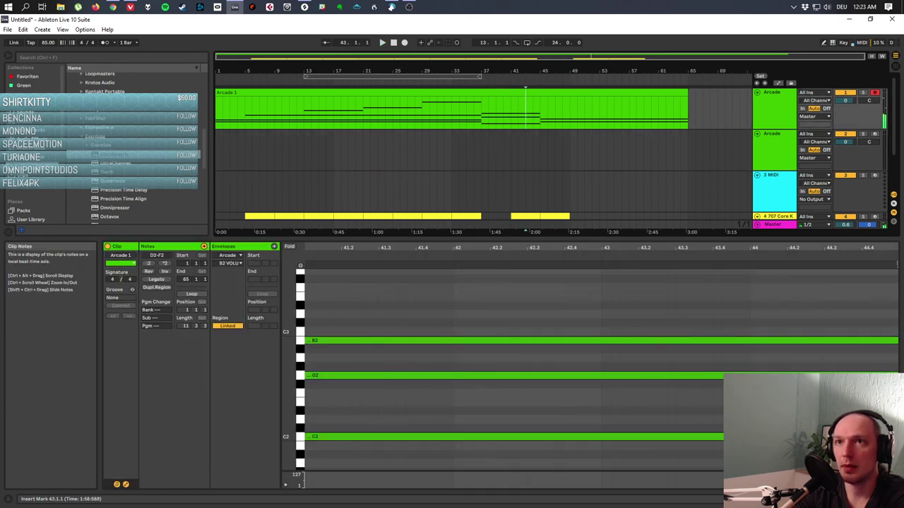
{"action": "left_click", "coordinate": [773, 106]}
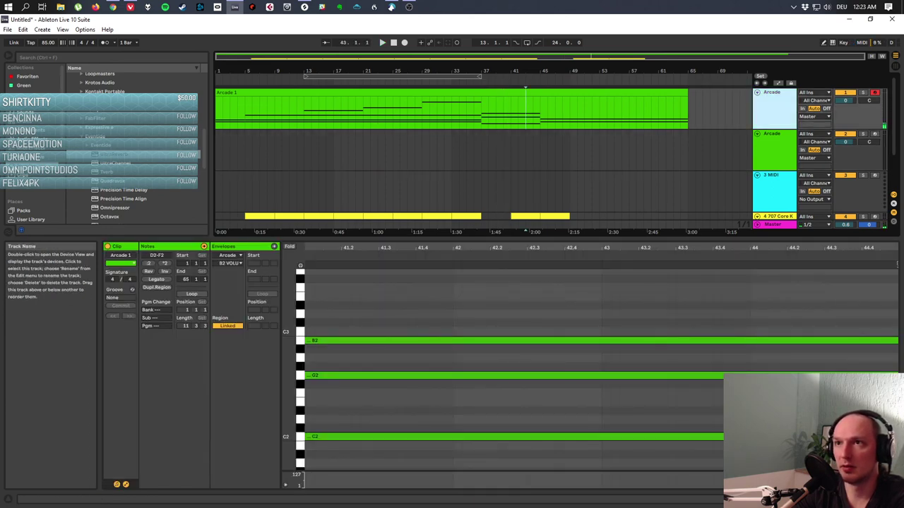
{"action": "scroll", "coordinate": [565, 353], "scroll_direction": "left", "scroll_amount": 8}
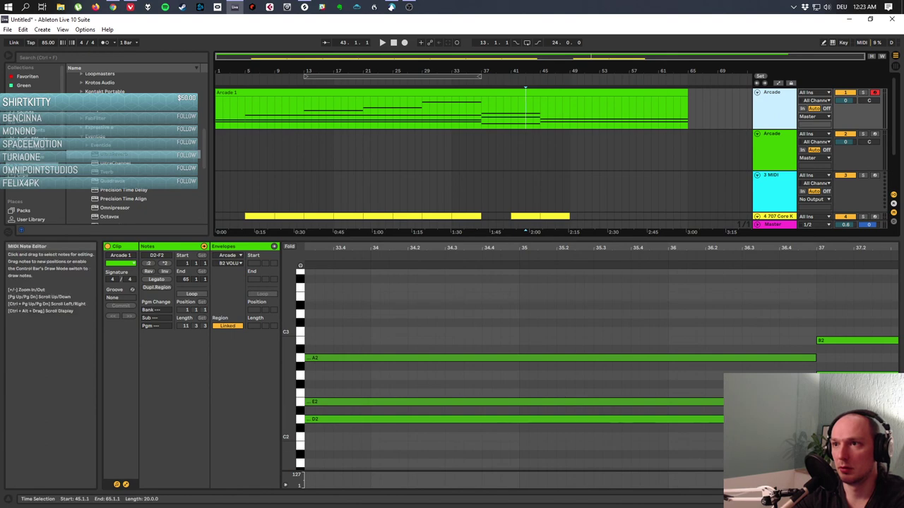
{"action": "key", "text": "shift+Tab"}
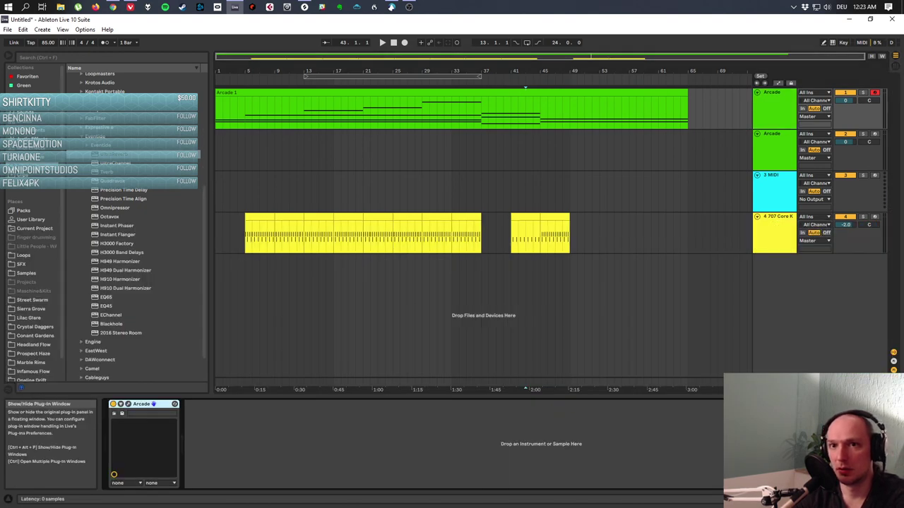
{"action": "left_click", "coordinate": [153, 404]}
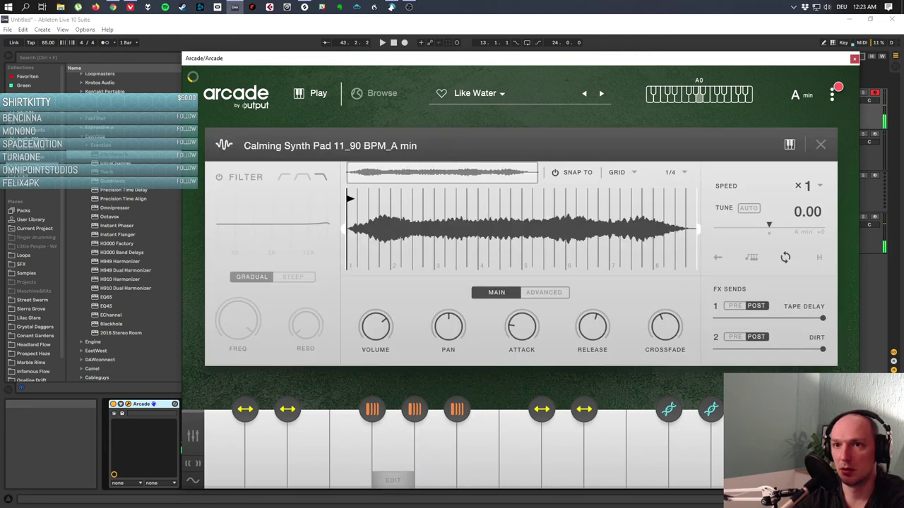
Play the arrangement from bar 37 with the Arcade plug-in window moved below the tracks.
{"action": "left_click", "coordinate": [436, 481]}
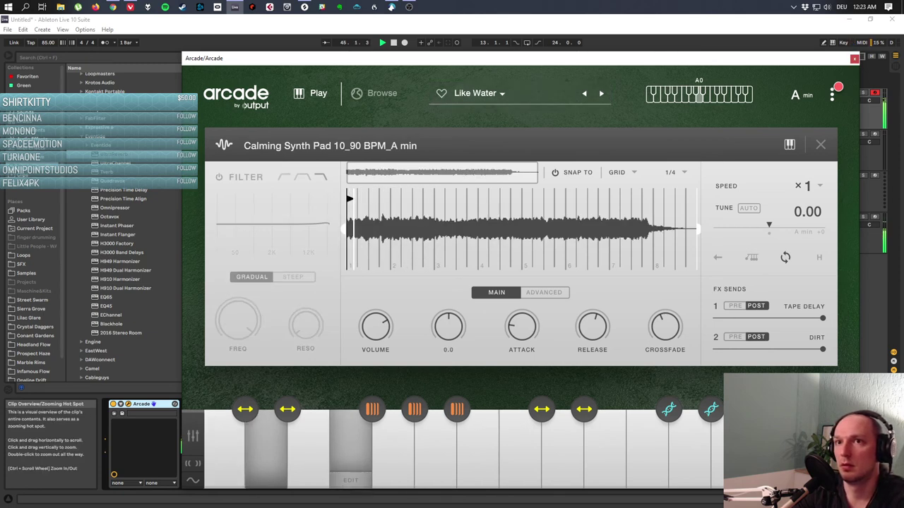
{"action": "left_click_drag", "start_coordinate": [424, 58], "coordinate": [442, 284]}
{"action": "left_click", "coordinate": [484, 268]}
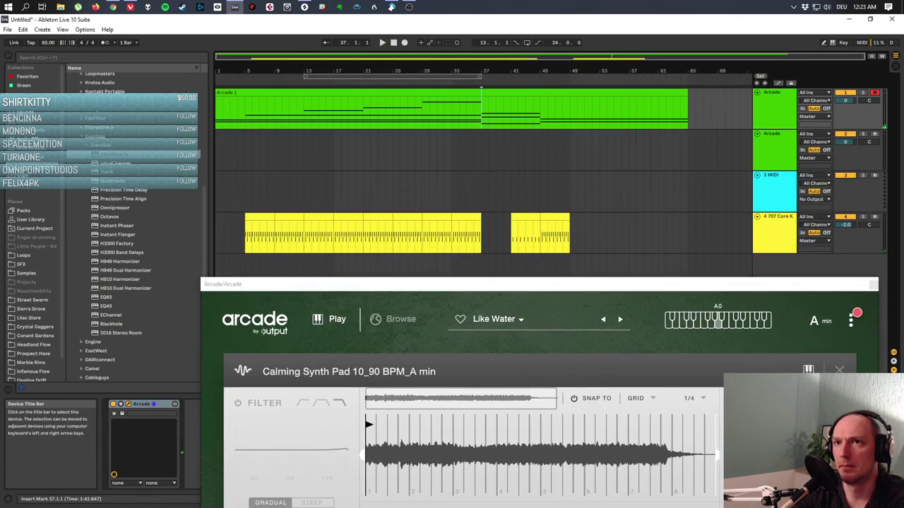
{"action": "key", "text": "space"}
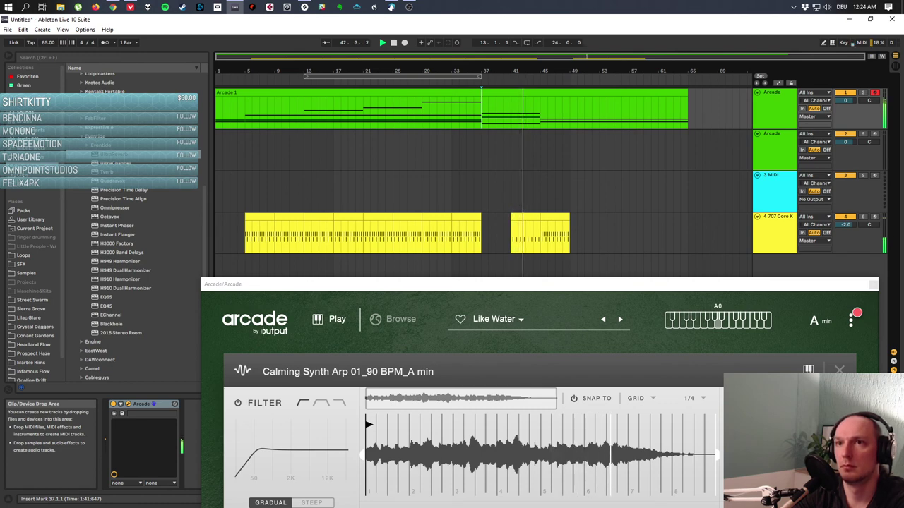
{"action": "left_click_drag", "start_coordinate": [557, 285], "coordinate": [455, 290]}
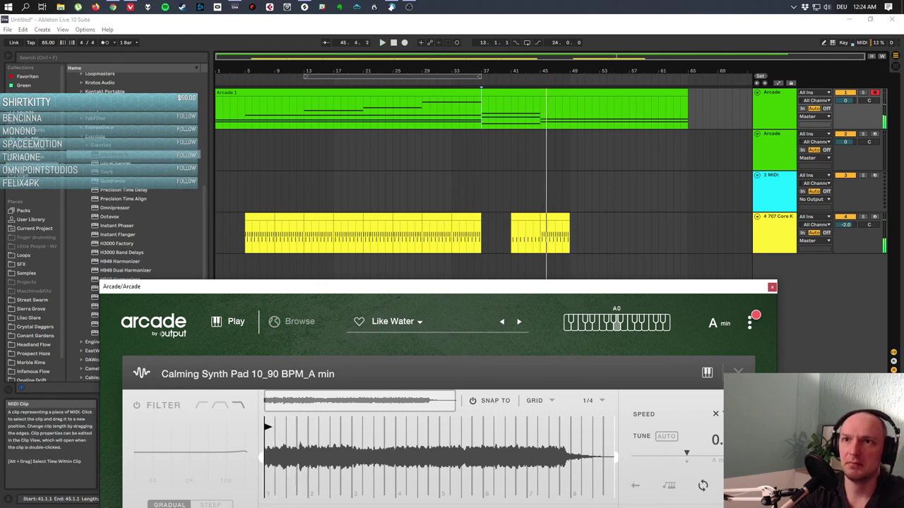
{"action": "key", "text": "space"}
Add three Tom Hi 707 notes at 4.1.1, 4.1.3 and 4.2.1 in the snare-only drum clip at bar 41.
{"action": "left_click_drag", "start_coordinate": [511, 233], "coordinate": [541, 233]}
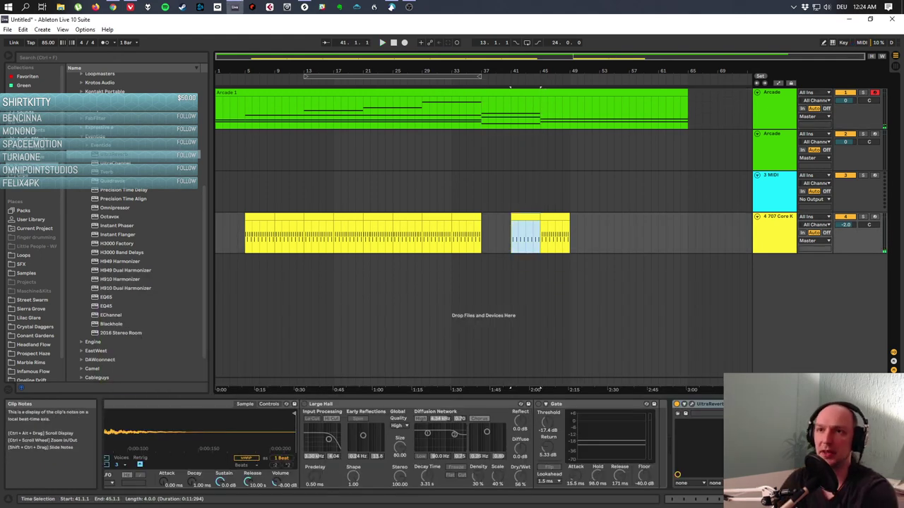
{"action": "left_click", "coordinate": [363, 437]}
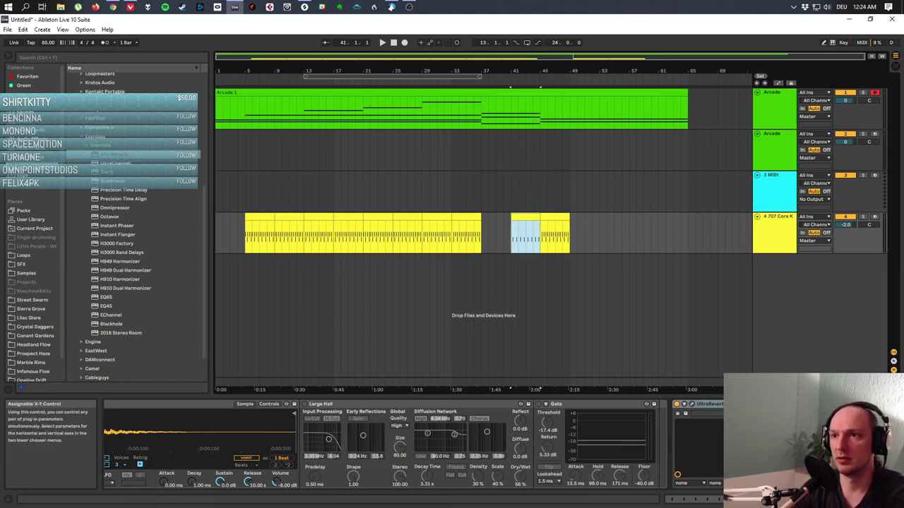
{"action": "left_click", "coordinate": [693, 499]}
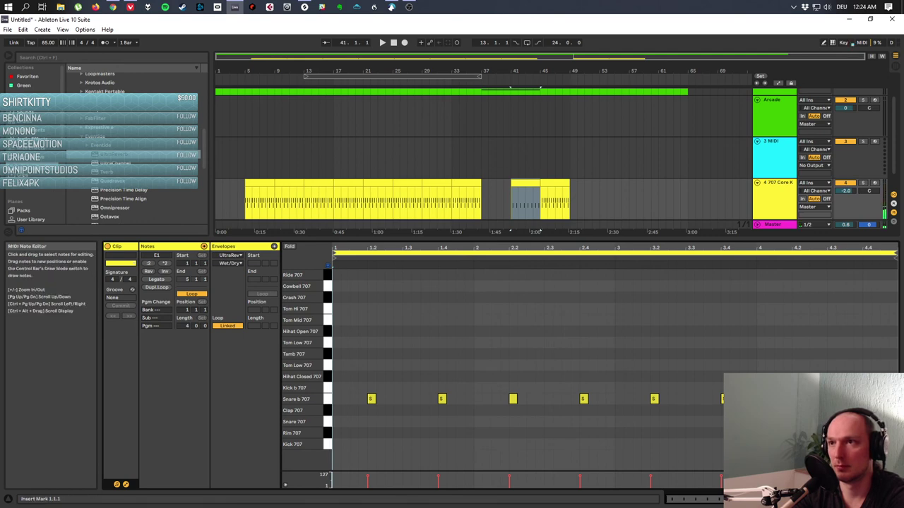
{"action": "double_click", "coordinate": [761, 319]}
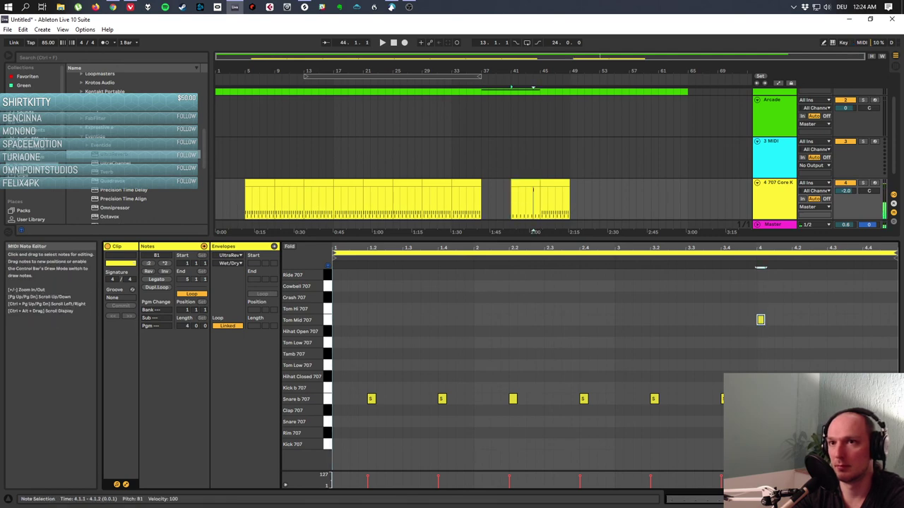
{"action": "left_click_drag", "start_coordinate": [761, 320], "coordinate": [761, 308]}
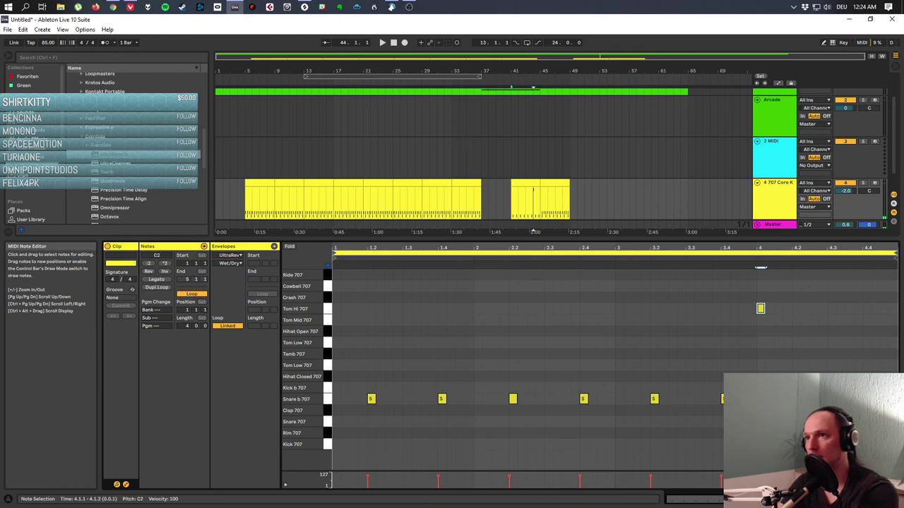
{"action": "double_click", "coordinate": [778, 308]}
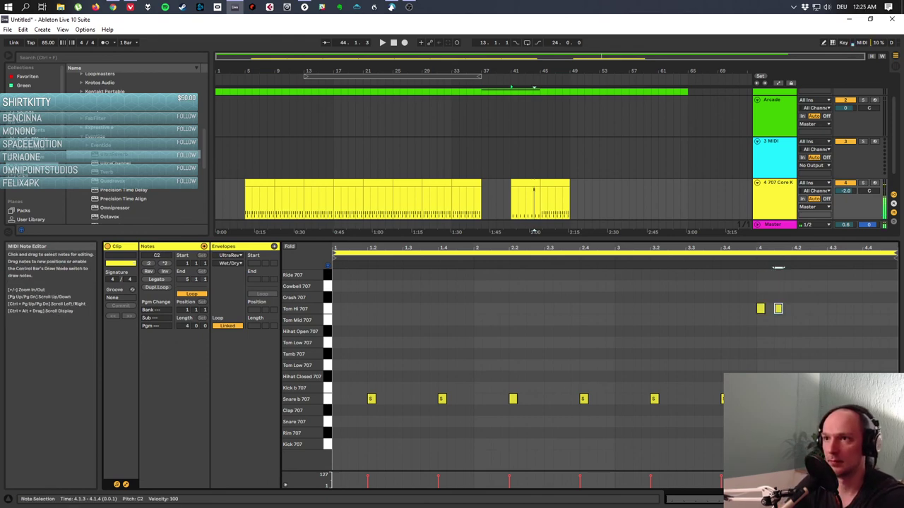
{"action": "double_click", "coordinate": [796, 308]}
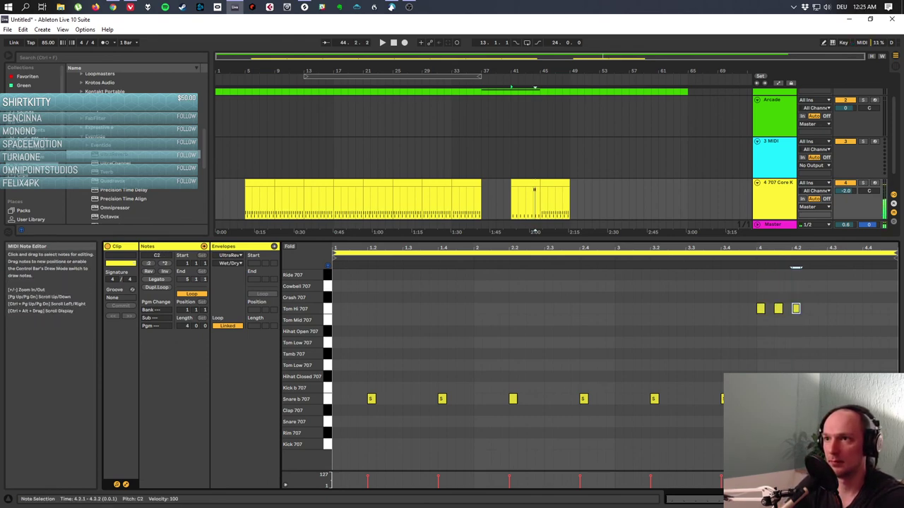
Add Tom Mid 707 notes at 4.2.3, 4.3.1 and 4.3.4, and audition the tom fill.
{"action": "double_click", "coordinate": [814, 319]}
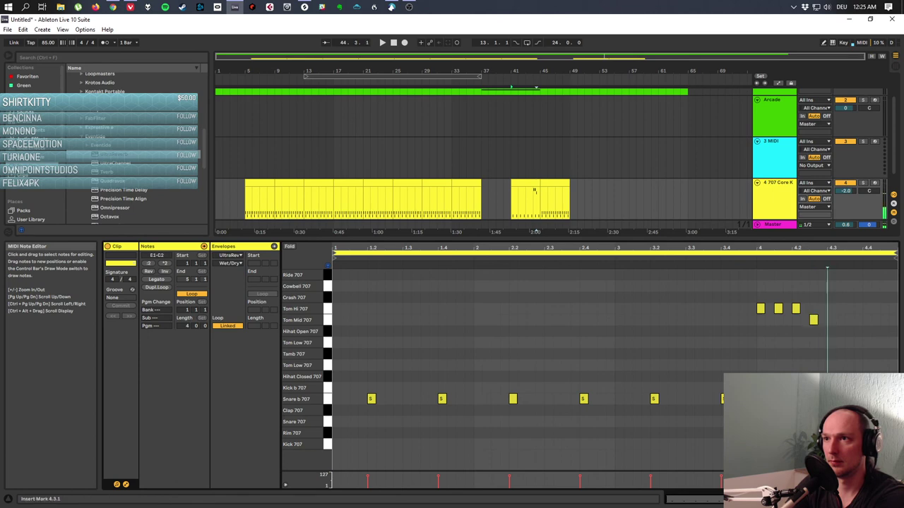
{"action": "double_click", "coordinate": [831, 320]}
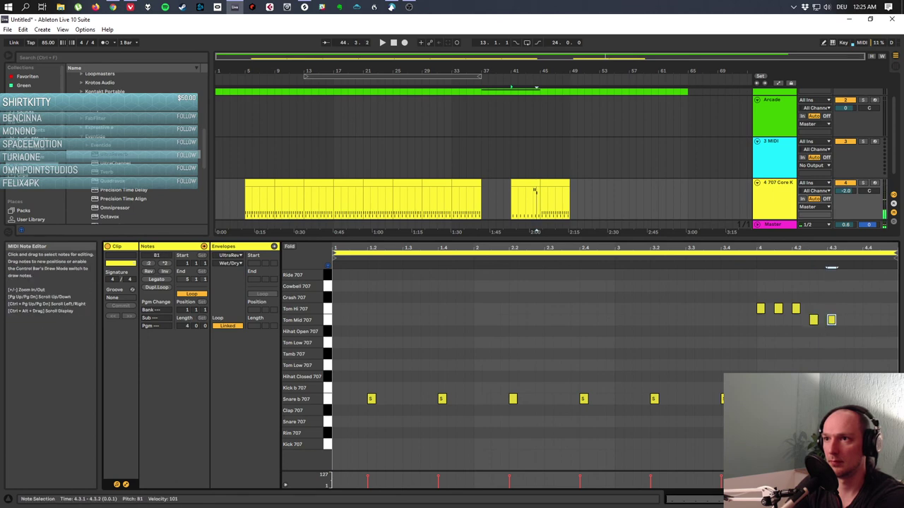
{"action": "double_click", "coordinate": [858, 320]}
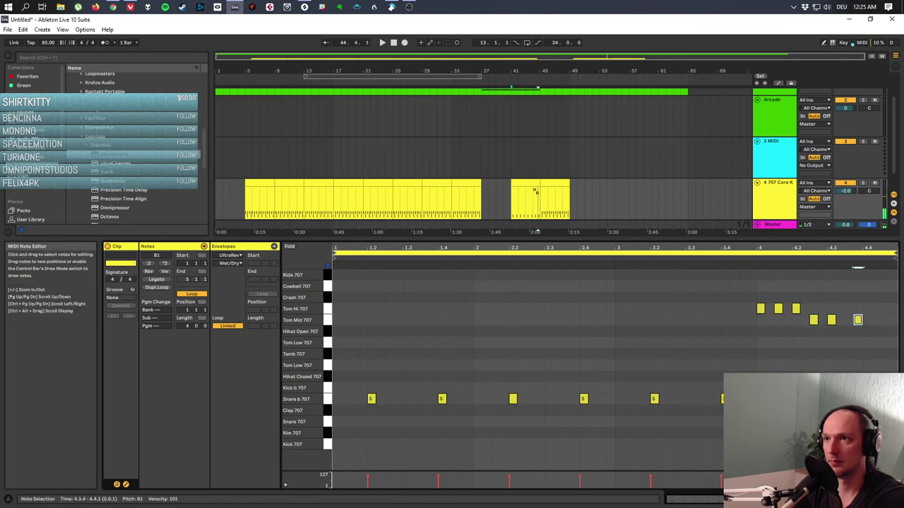
{"action": "left_click", "coordinate": [748, 268]}
{"action": "key", "text": "space"}
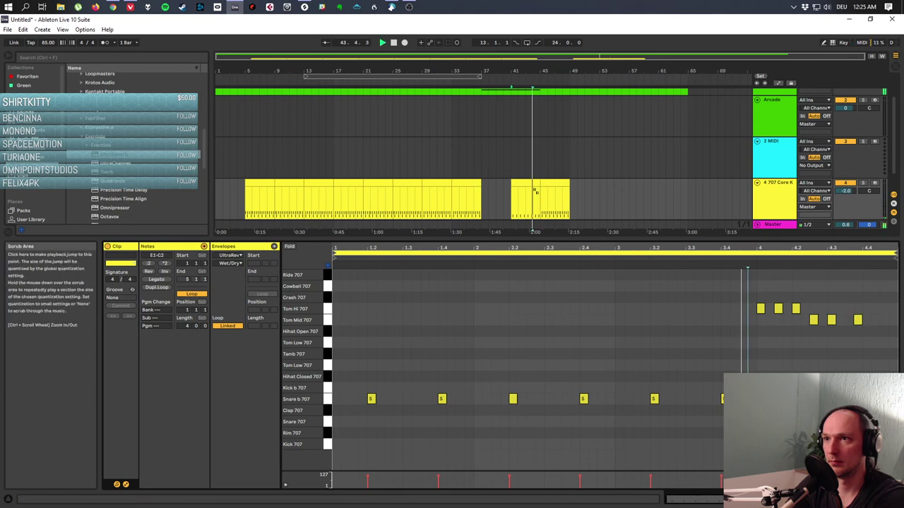
{"action": "key", "text": "space"}
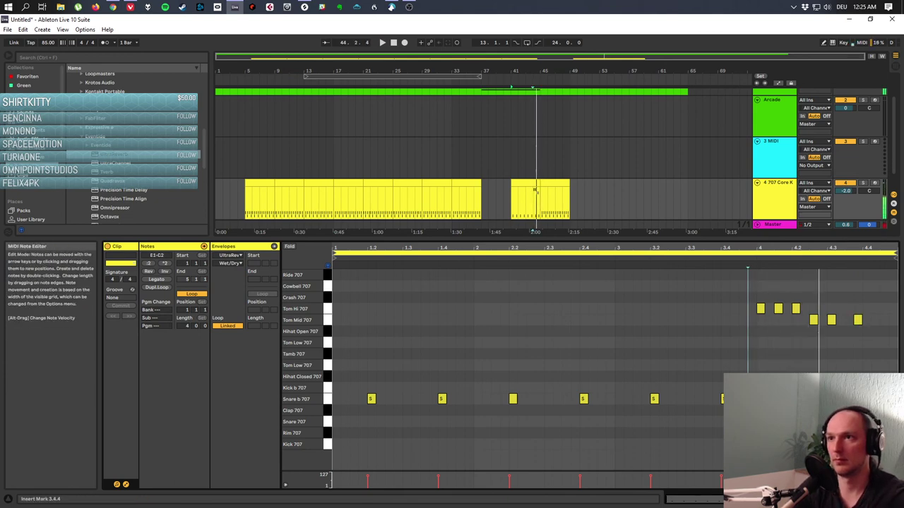
Tighten the fill by moving the later Tom Hi notes to 4.1.2 and 4.1.3 and the Tom Mid notes to 4.2.1, 4.2.2 and 4.2.4.
{"action": "mouse_move", "coordinate": [778, 309]}
{"action": "left_mouse_down"}
{"action": "mouse_move", "coordinate": [769, 309]}
{"action": "mouse_move", "coordinate": [804, 320]}
{"action": "left_mouse_up"}
{"action": "key", "text": "Left"}
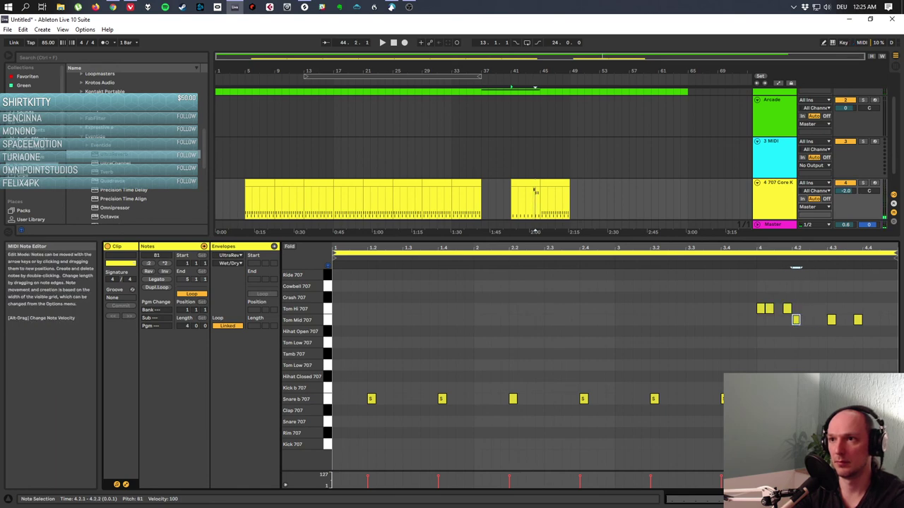
{"action": "left_click", "coordinate": [757, 353]}
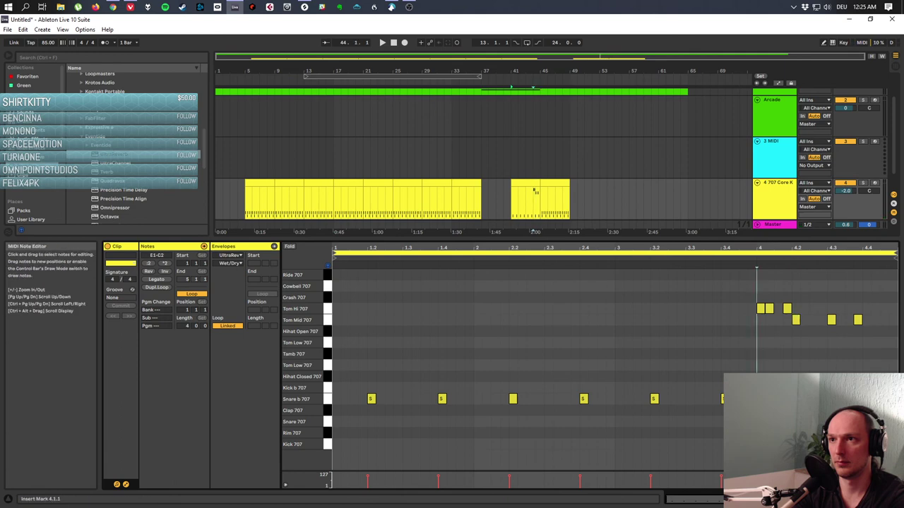
{"action": "left_click", "coordinate": [534, 191]}
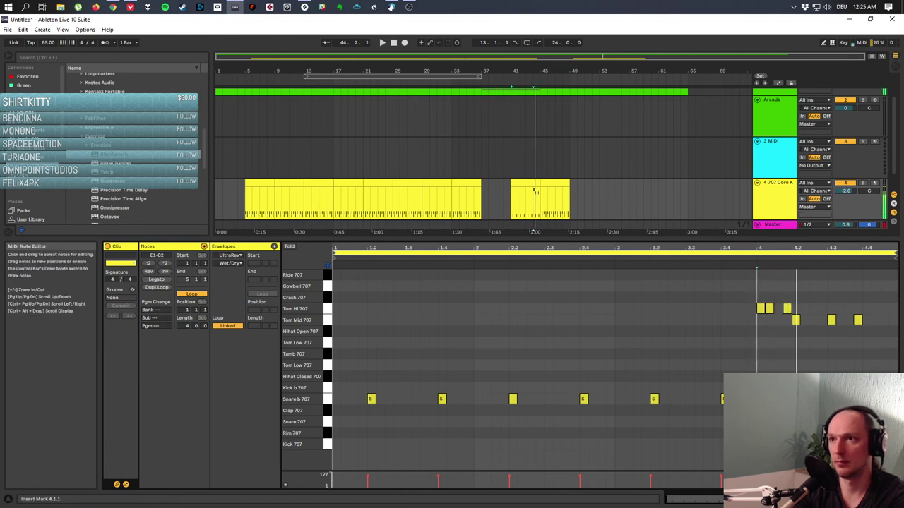
{"action": "key", "text": "space"}
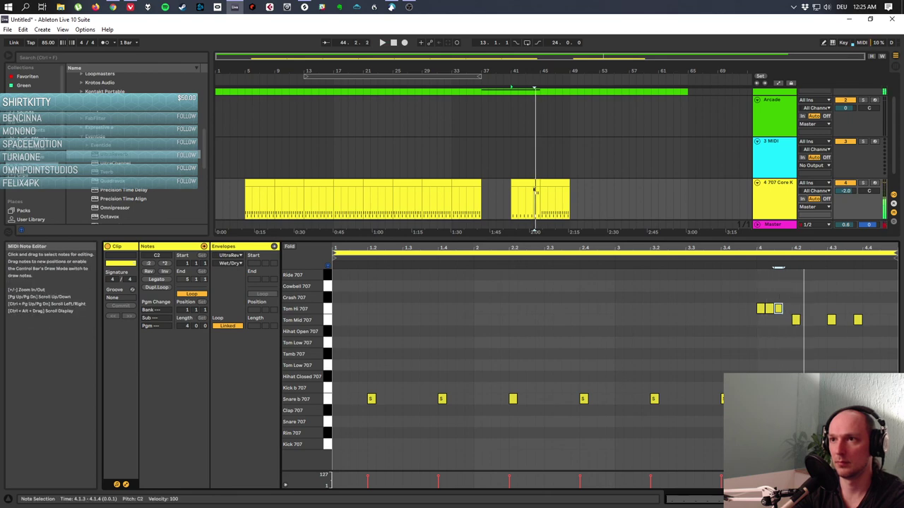
{"action": "key", "text": "space"}
{"action": "key", "text": "Left"}
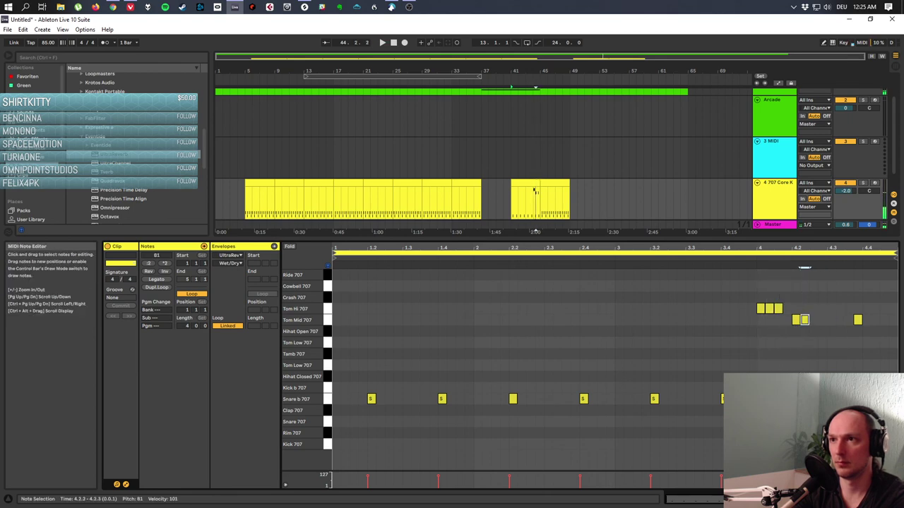
Add Tom Low 707 notes at 4.3.2 and 4.3.4, and audition the fill.
{"action": "left_click", "coordinate": [836, 268]}
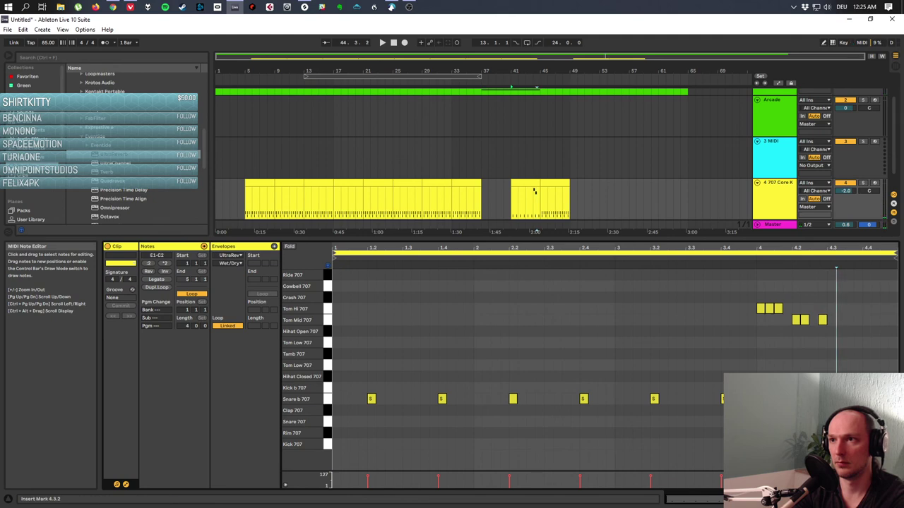
{"action": "key", "text": "h"}
{"action": "key", "text": "Right"}
{"action": "key", "text": "h"}
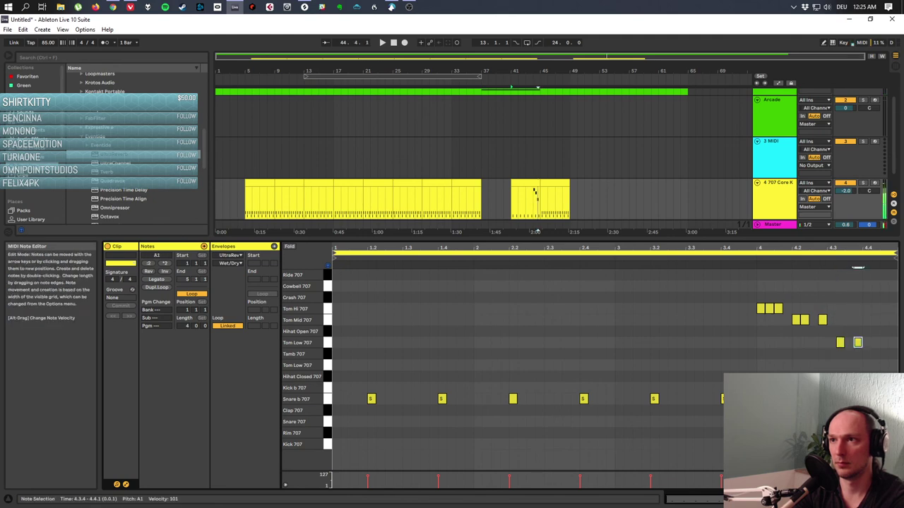
{"action": "key", "text": "Right"}
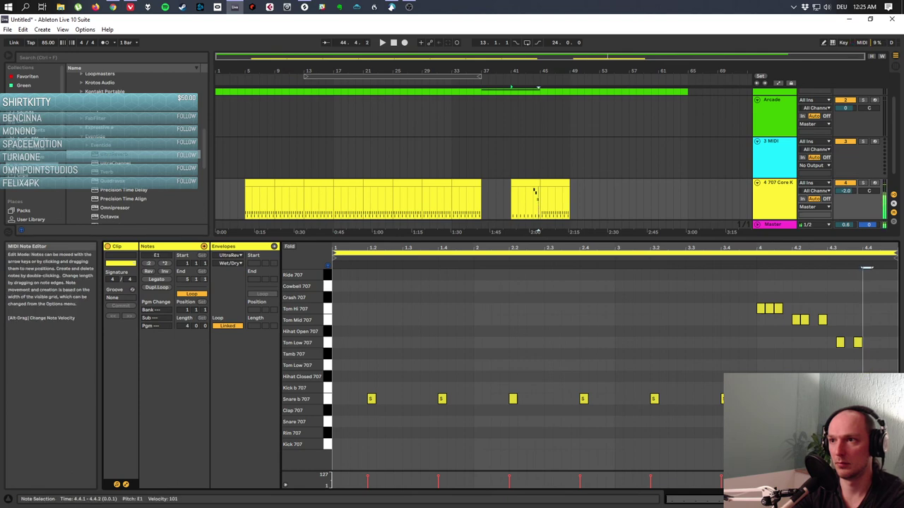
{"action": "key", "text": "Right"}
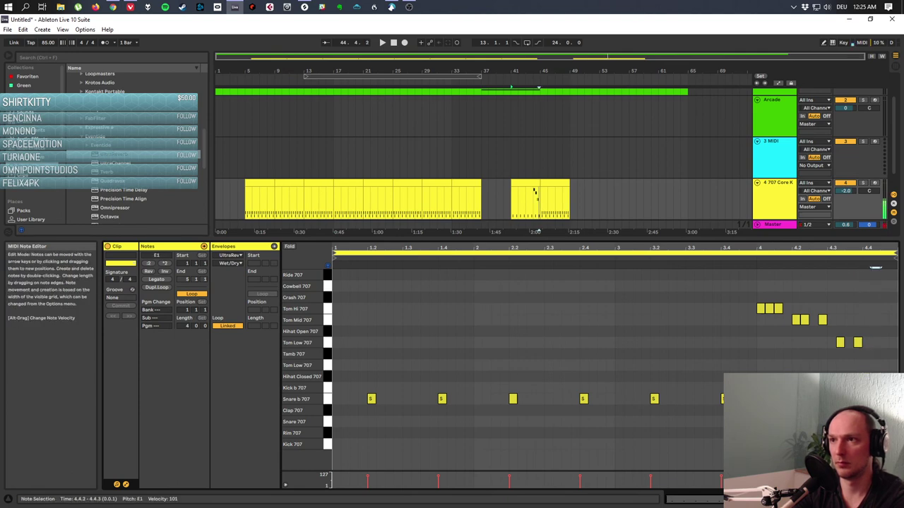
{"action": "key", "text": "Right"}
{"action": "key", "text": "Right"}
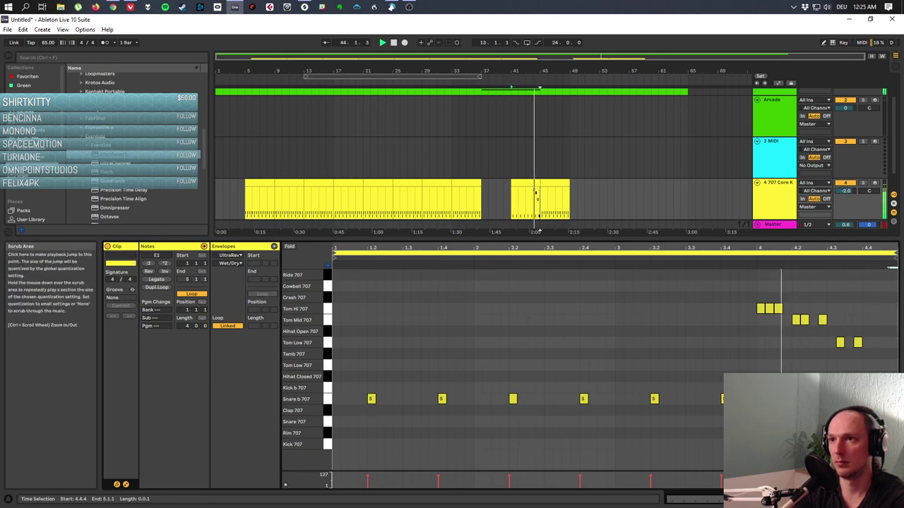
{"action": "key", "text": "space"}
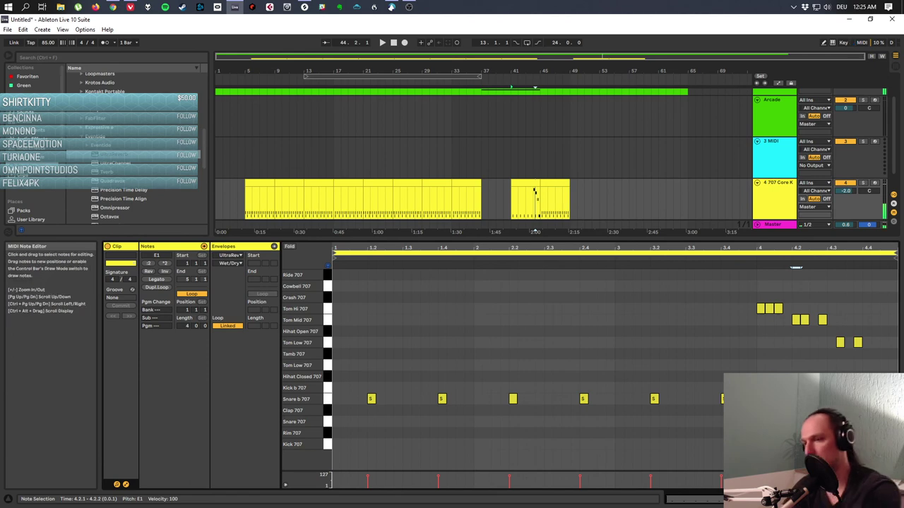
{"action": "left_click", "coordinate": [793, 268]}
{"action": "key", "text": "space"}
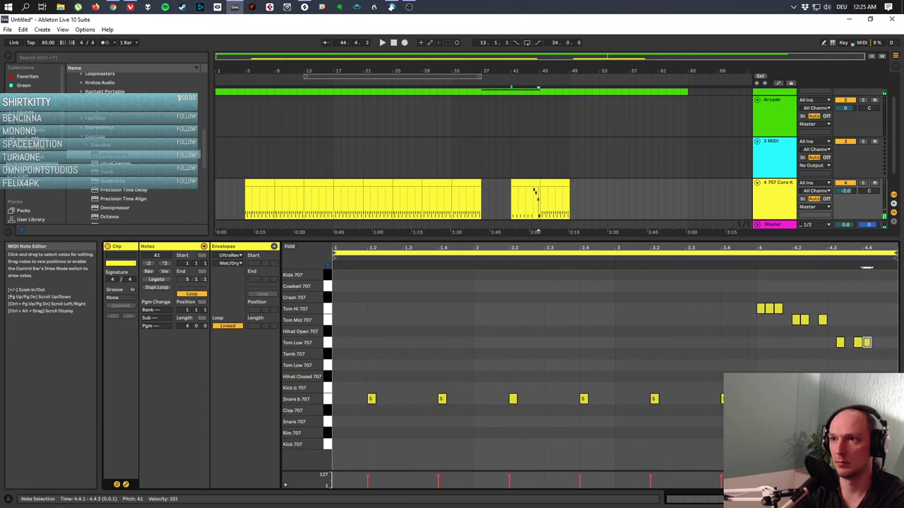
Extend the Tom Low 707 run with duplicated sixteenth notes through 4.4.4 at the clip's end.
{"action": "key", "text": "ctrl+d"}
{"action": "key", "text": "ctrl+d"}
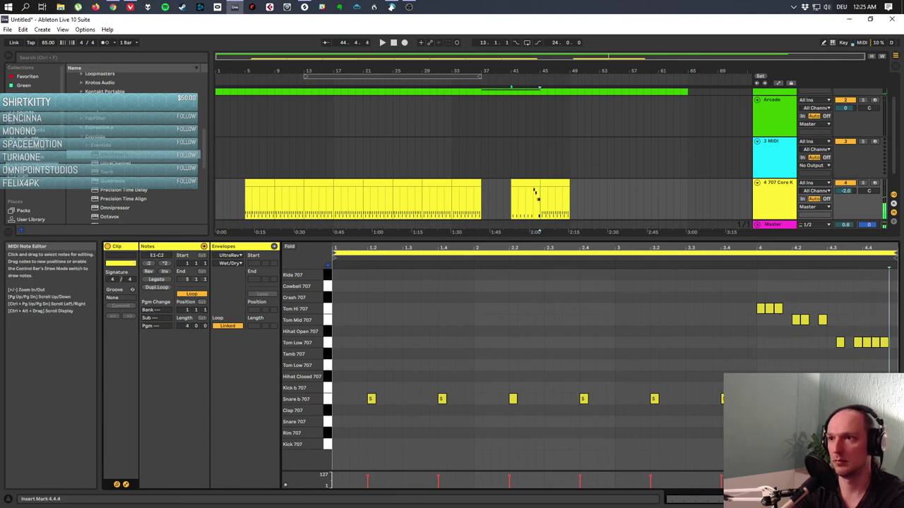
{"action": "key", "text": "ctrl+d"}
{"action": "key", "text": "shift+Left"}
{"action": "key", "text": "shift+Left"}
{"action": "key", "text": "shift+Left"}
{"action": "key", "text": "shift+Left"}
{"action": "key", "text": "shift+Left"}
{"action": "key", "text": "shift+Left"}
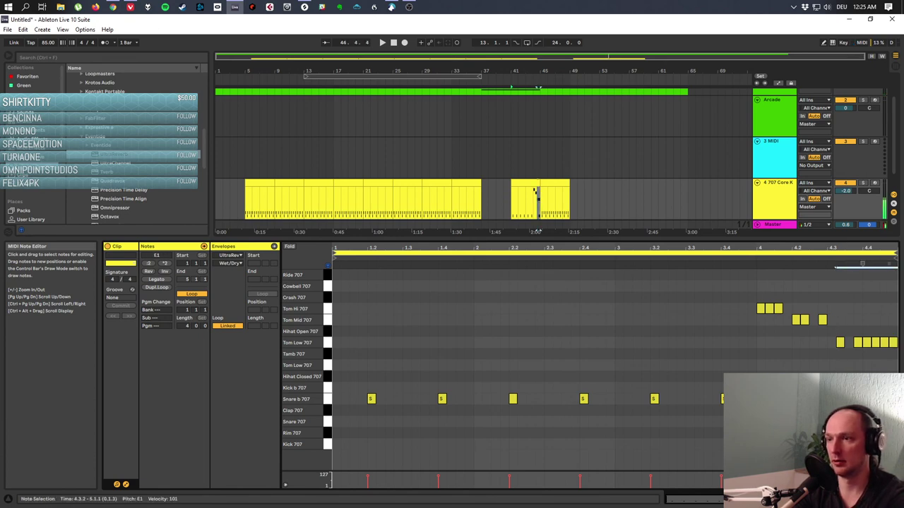
{"action": "key", "text": "Left"}
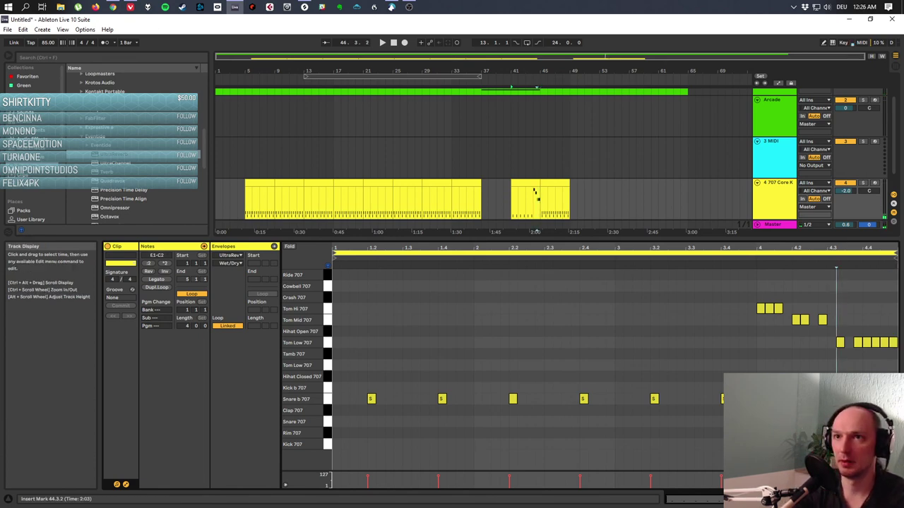
Audition the fill from bar 44 and lower the velocity of all its tom notes to about 67.
{"action": "left_click", "coordinate": [534, 192]}
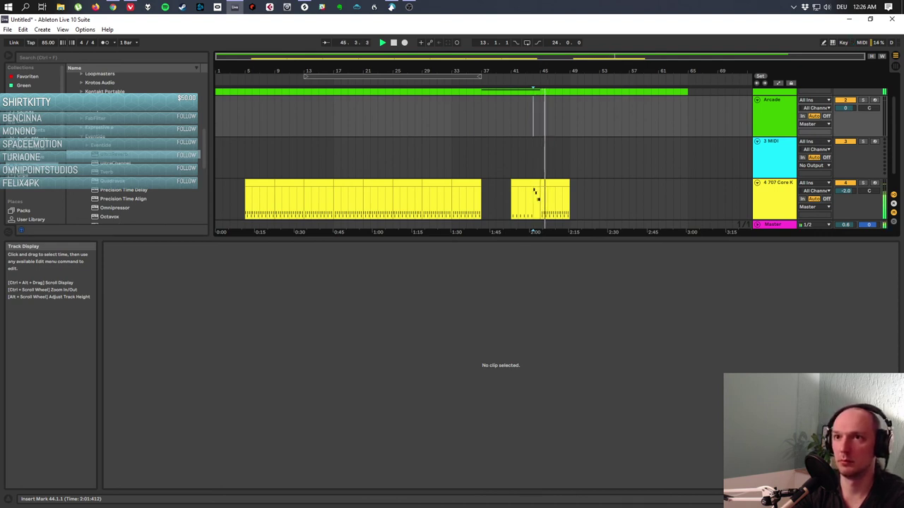
{"action": "key", "text": "space"}
{"action": "left_click", "coordinate": [535, 192]}
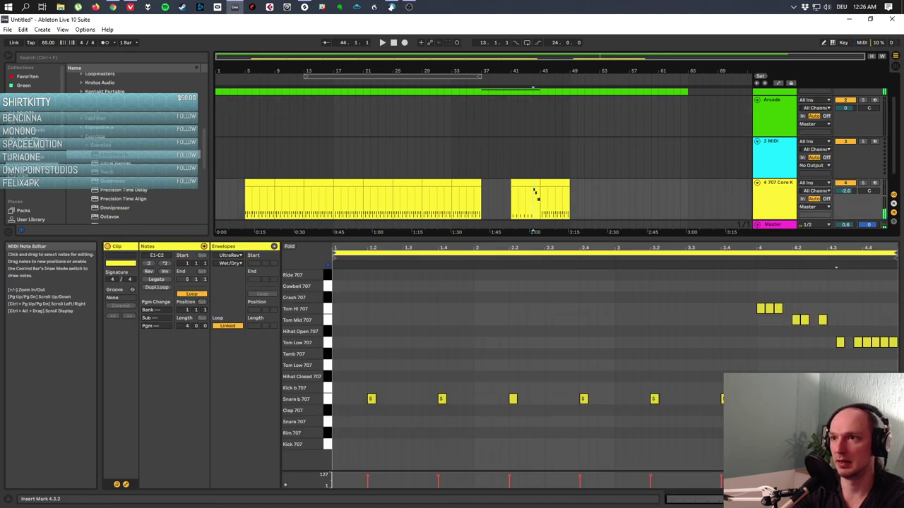
{"action": "left_click_drag", "start_coordinate": [738, 297], "coordinate": [893, 360]}
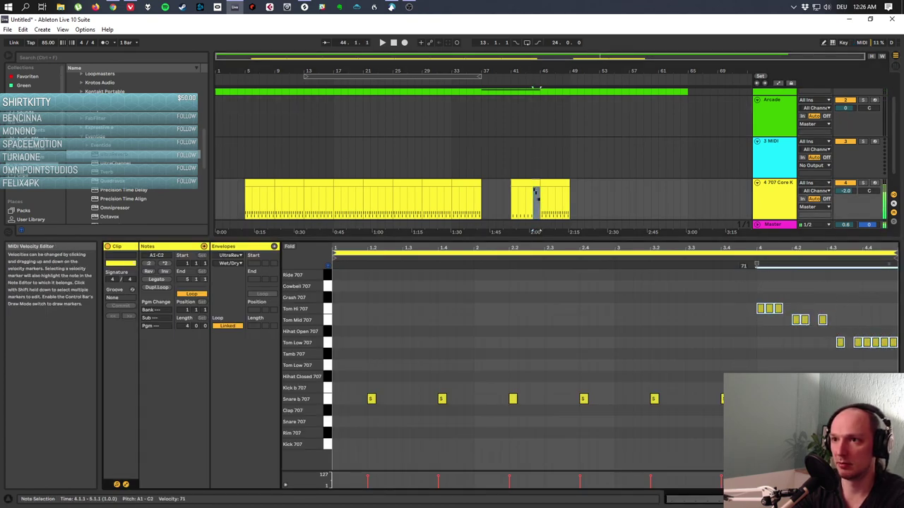
{"action": "key", "text": "space"}
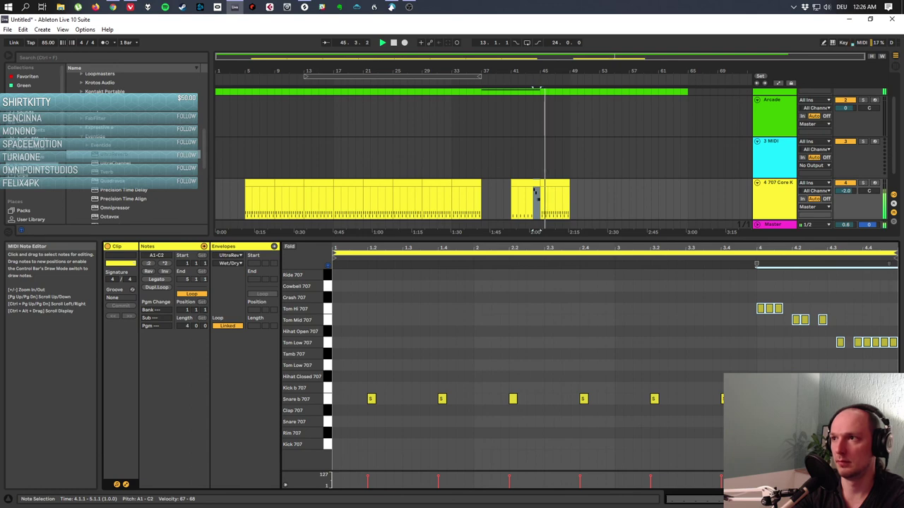
Audition the break, the snare section and the tom fill from bar 37.
{"action": "left_click_drag", "start_coordinate": [757, 265], "coordinate": [757, 255]}
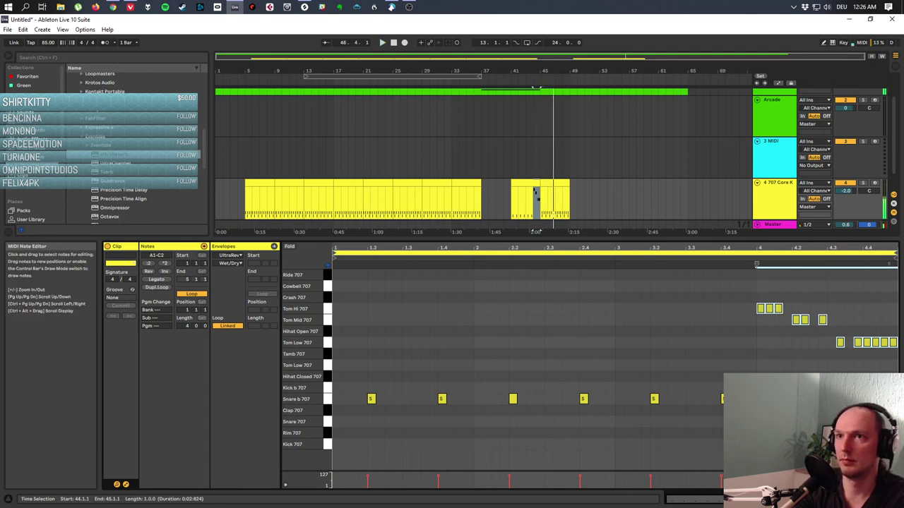
{"action": "left_click", "coordinate": [535, 211]}
{"action": "key", "text": "space"}
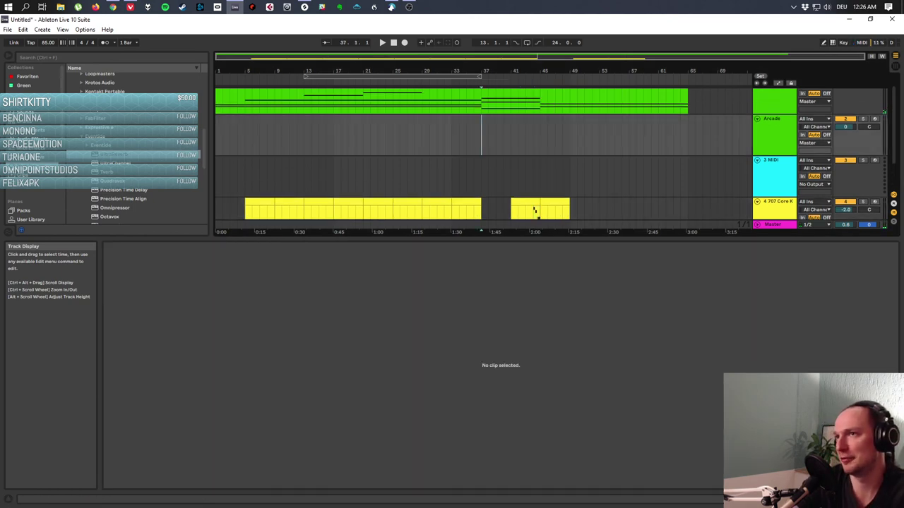
{"action": "key", "text": "space"}
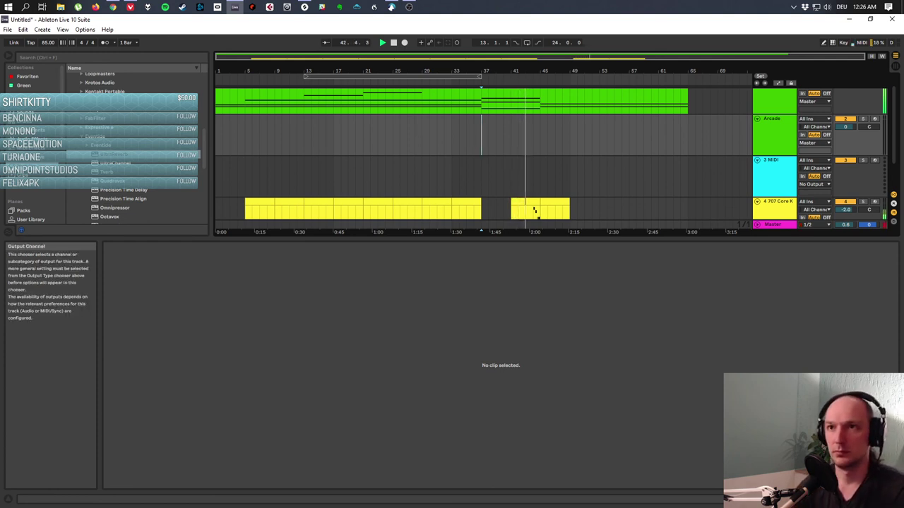
{"action": "key", "text": "h"}
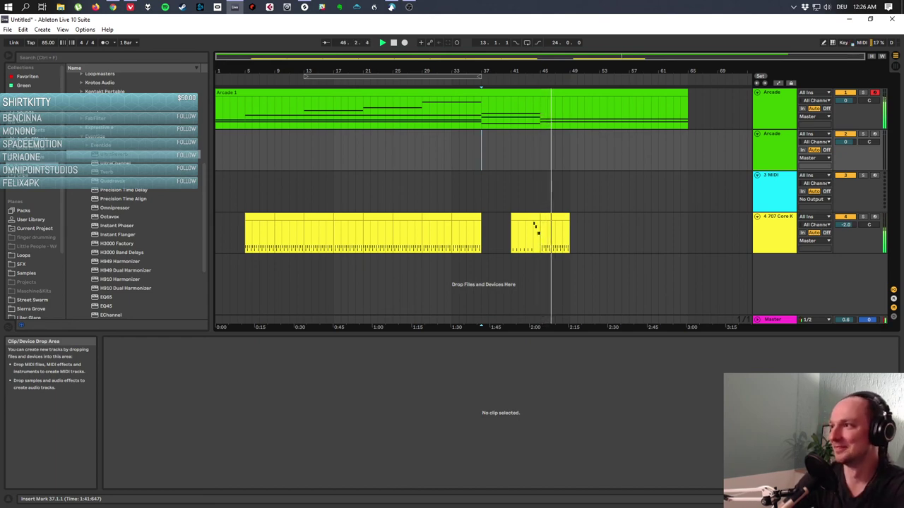
Move the Snare b 707 notes before the tom fill to Rim 707, one sixteenth later from 1.2.2, at a low velocity.
{"action": "left_click", "coordinate": [535, 226]}
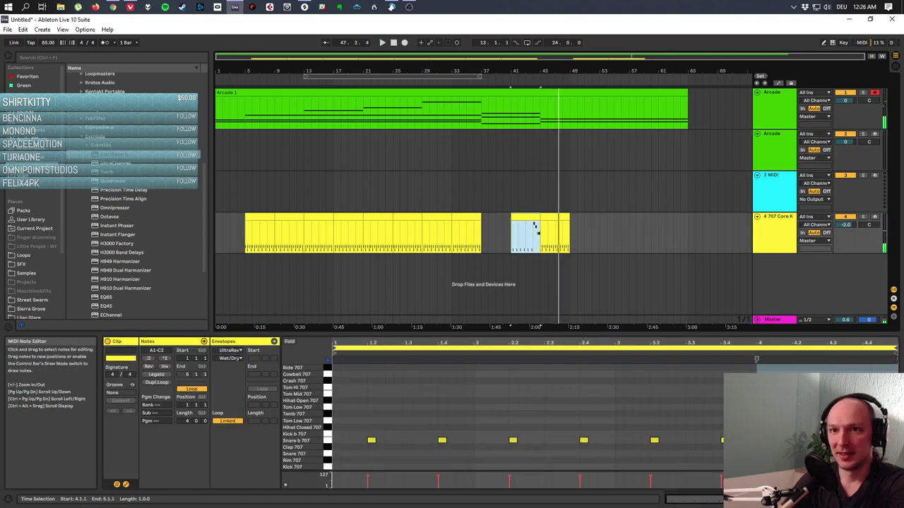
{"action": "left_click", "coordinate": [327, 447]}
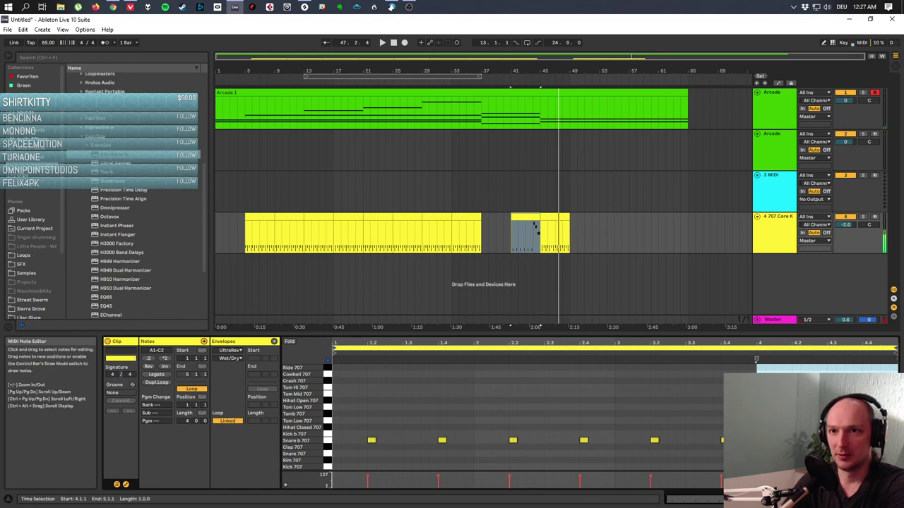
{"action": "left_click_drag", "start_coordinate": [364, 418], "coordinate": [740, 451]}
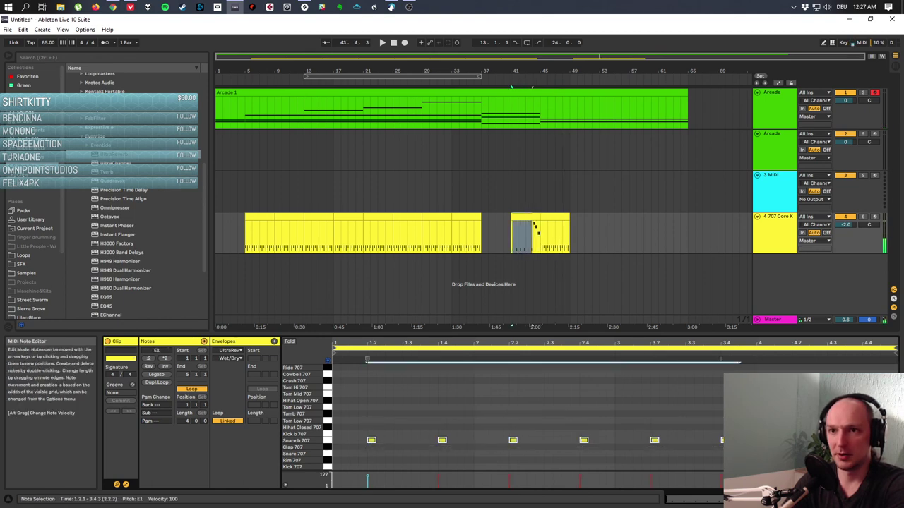
{"action": "key", "text": "Down"}
{"action": "key", "text": "Down"}
{"action": "key", "text": "Down"}
{"action": "key", "text": "Right"}
{"action": "key", "text": "Right"}
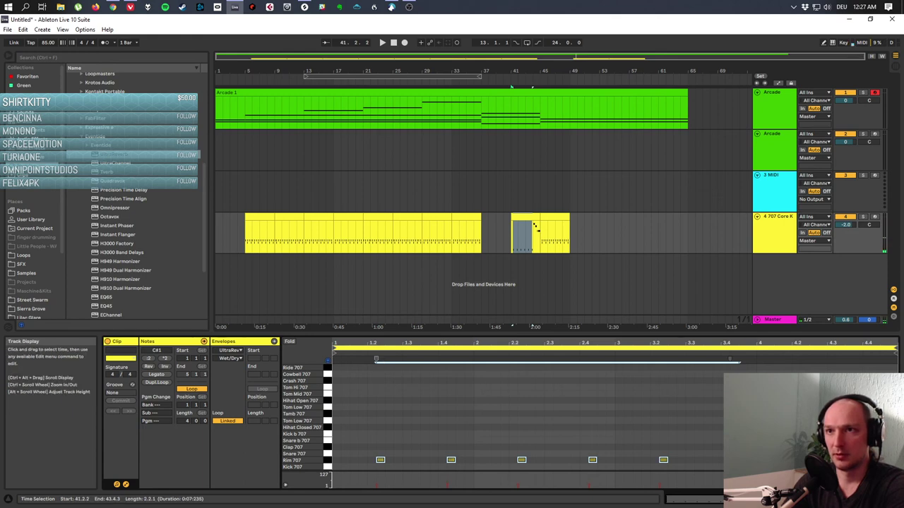
Audition the rim pattern in context, starting from the break at bar 37.
{"action": "left_click", "coordinate": [503, 233]}
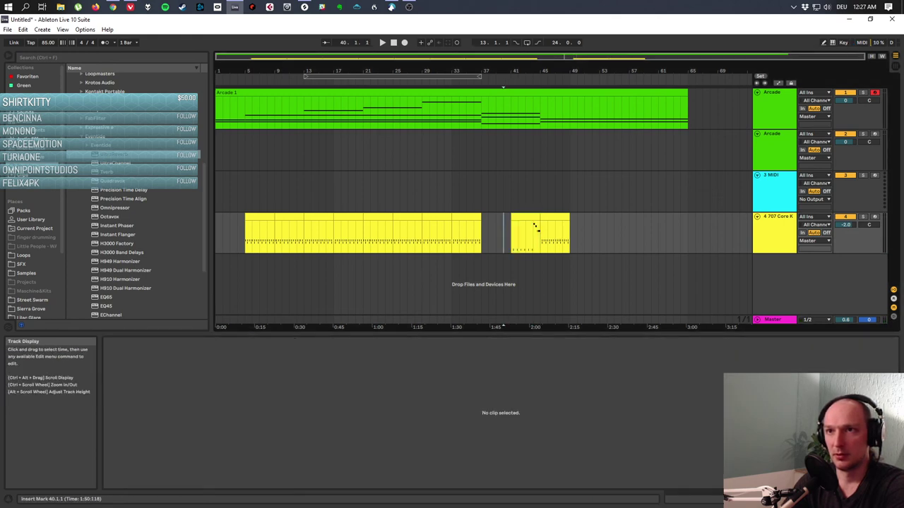
{"action": "left_click", "coordinate": [482, 233]}
{"action": "key", "text": "space"}
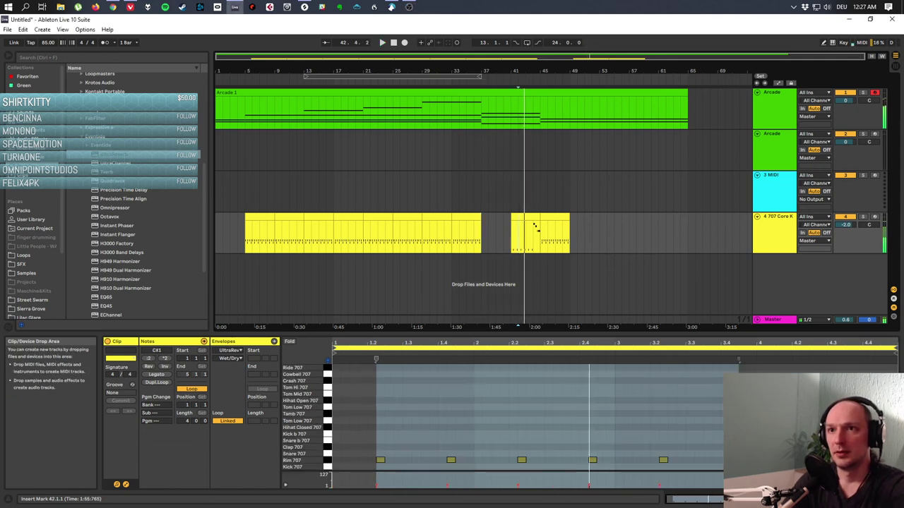
{"action": "key", "text": "ctrl+a"}
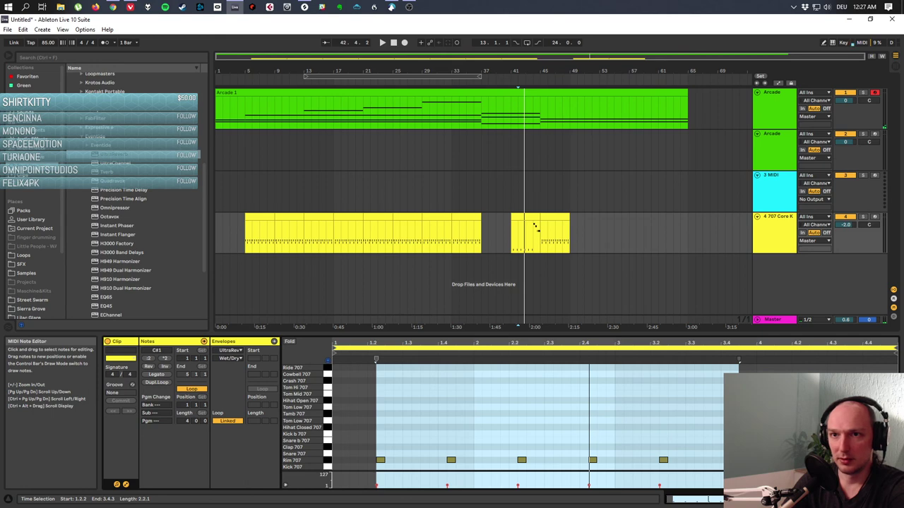
{"action": "key", "text": "space"}
Try nudging the first Rim 707 note to other positions between 1.2.1 and 1.2.3.
{"action": "left_click", "coordinate": [378, 460]}
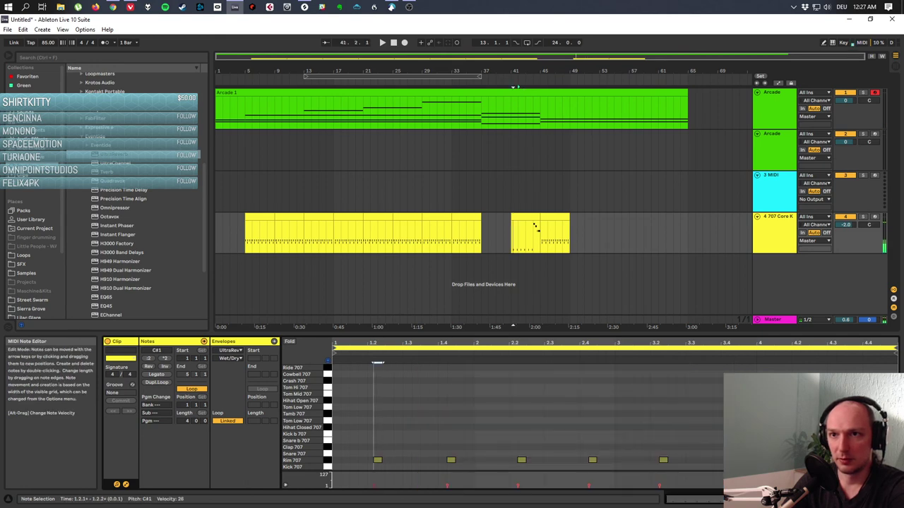
{"action": "key", "text": "Right"}
{"action": "key", "text": "Right"}
{"action": "key", "text": "Right"}
{"action": "key", "text": "Right"}
{"action": "key", "text": "Right"}
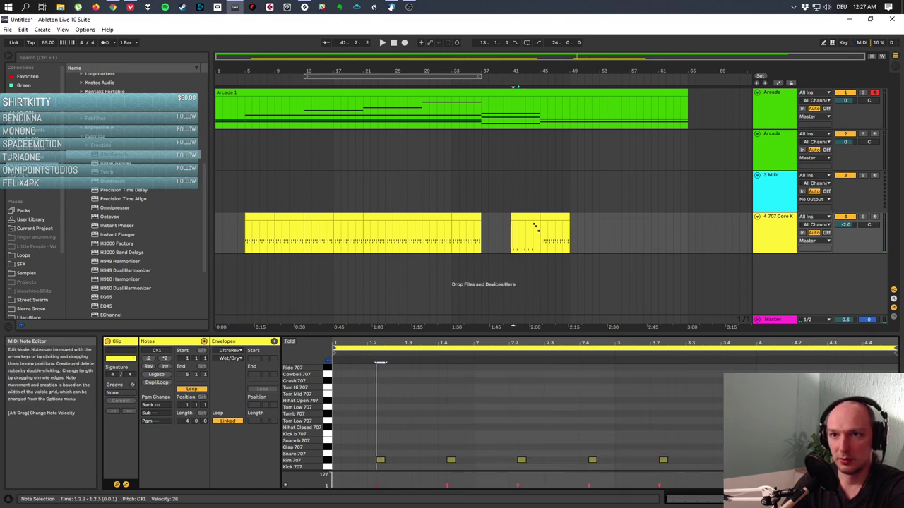
{"action": "key", "text": "Right"}
{"action": "key", "text": "Right"}
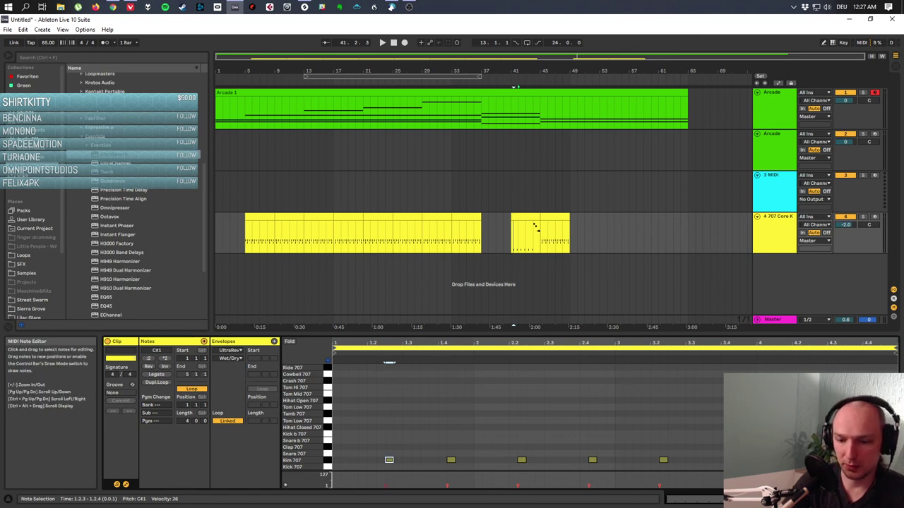
{"action": "key", "text": "Left"}
Return all the rim notes to Snare b 707, starting at 1.2.1.
{"action": "key", "text": "ctrl+a"}
{"action": "key", "text": "Up"}
{"action": "key", "text": "Up"}
{"action": "key", "text": "Up"}
{"action": "key", "text": "Left"}
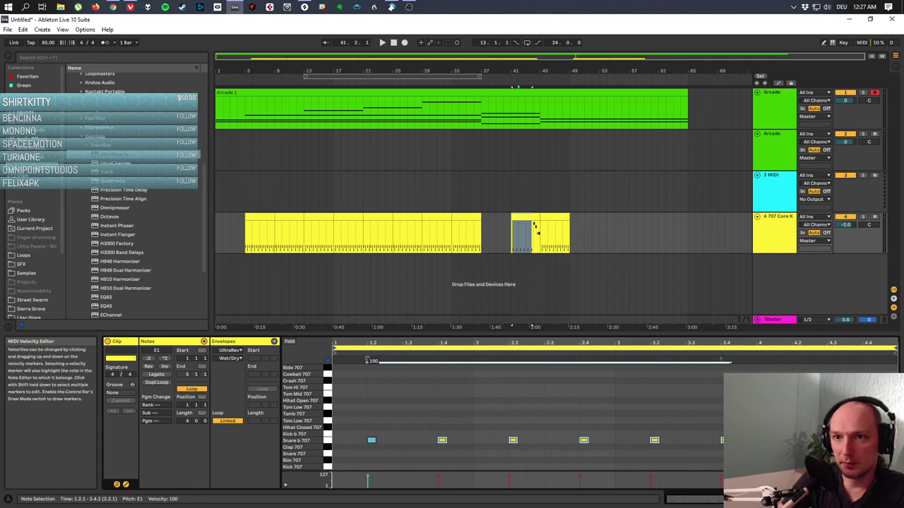
Move the snare notes straight down to Rim 707 without shifting their timing, and set their velocity to 37.
{"action": "left_click", "coordinate": [366, 360]}
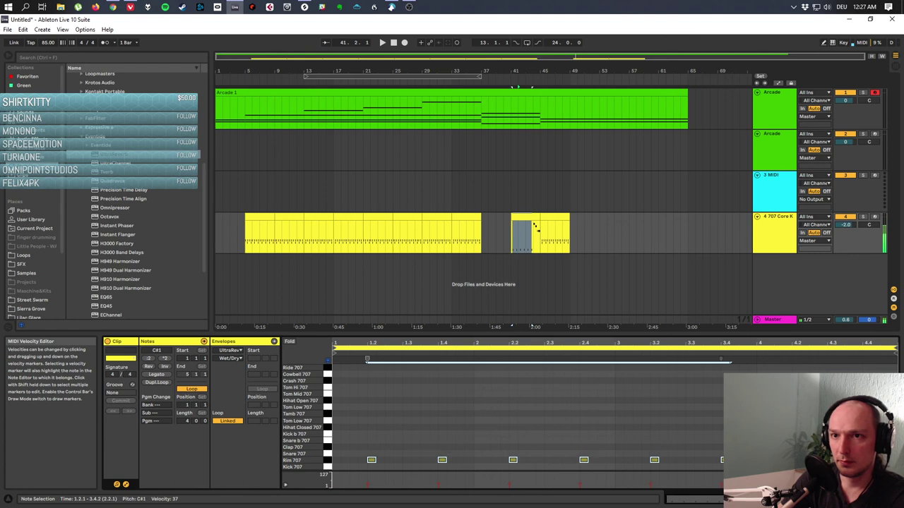
{"action": "key", "text": "Down"}
{"action": "key", "text": "Down"}
{"action": "key", "text": "Down"}
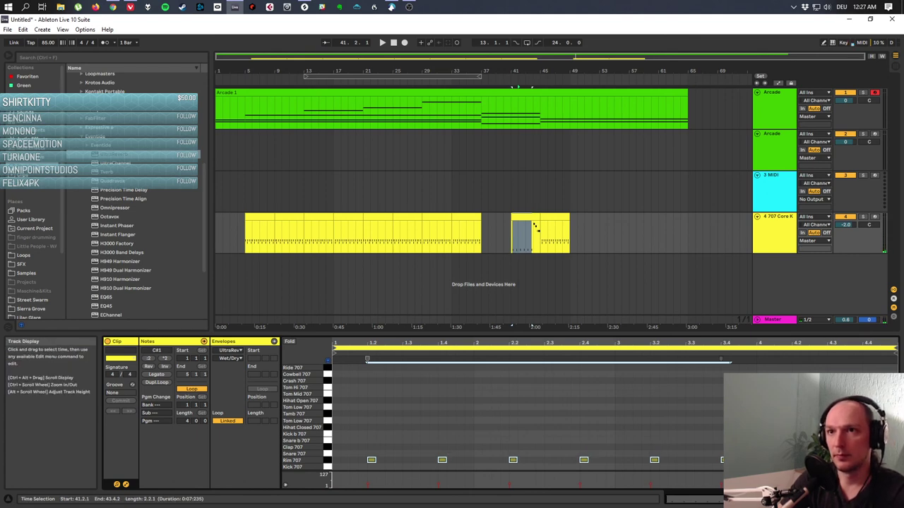
Audition the rim pattern and tom fill from bar 37, enlarging the note editor and opening the clip at bar 41.
{"action": "key", "text": "space"}
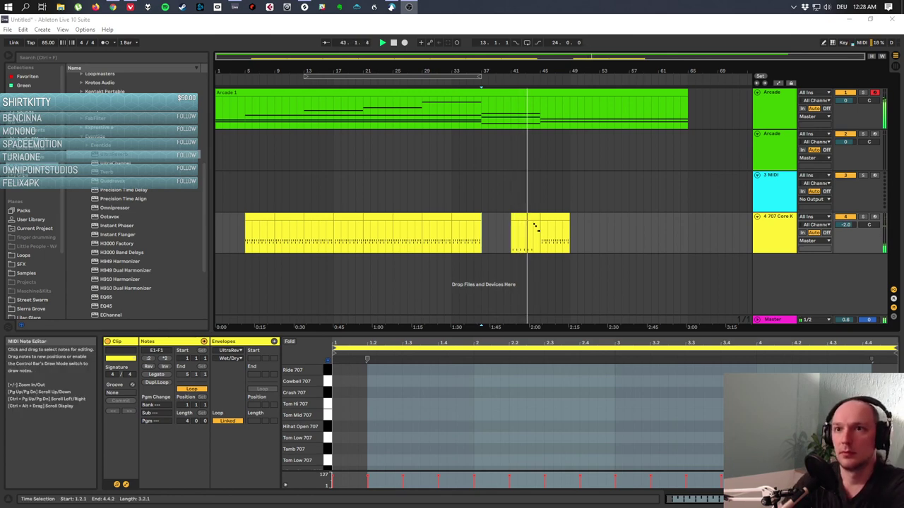
{"action": "left_click_drag", "start_coordinate": [494, 333], "coordinate": [495, 280]}
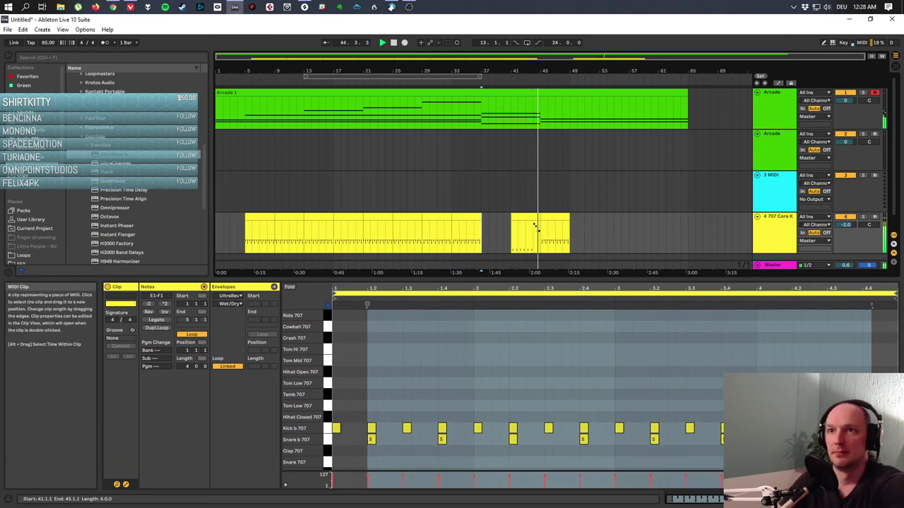
{"action": "left_click", "coordinate": [535, 226]}
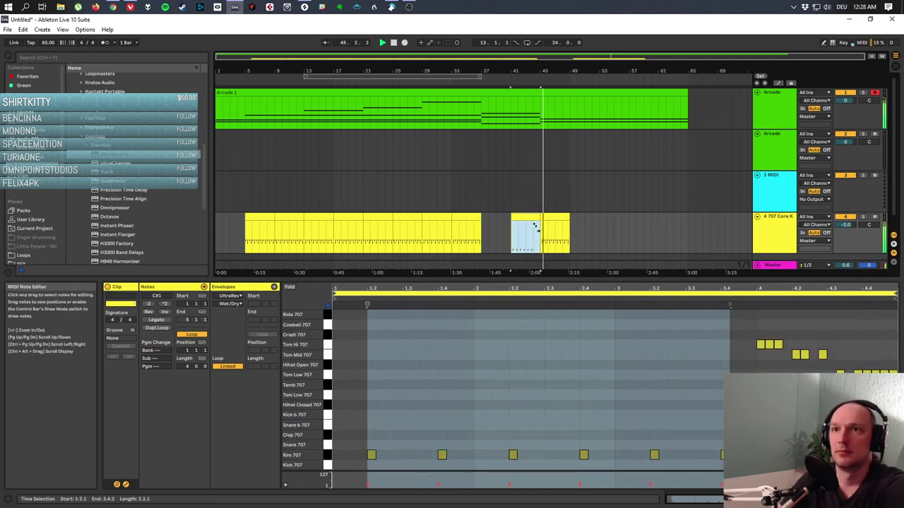
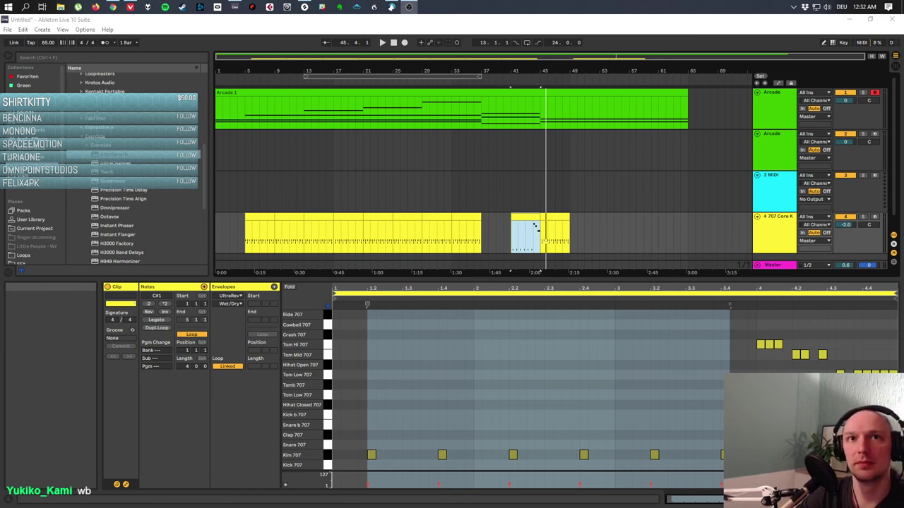
Save the Live Set as "Streaming - synthwave instant noodle".
{"action": "left_click", "coordinate": [7, 29]}
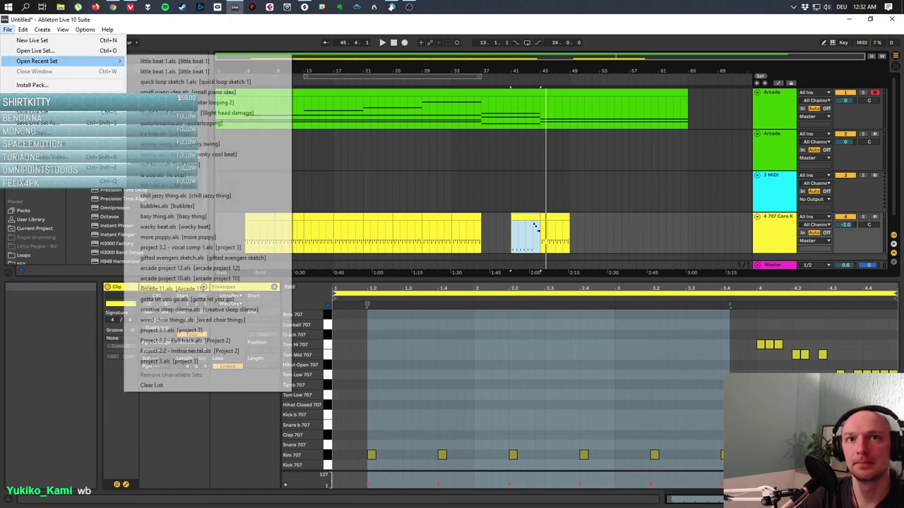
{"action": "left_click", "coordinate": [35, 122]}
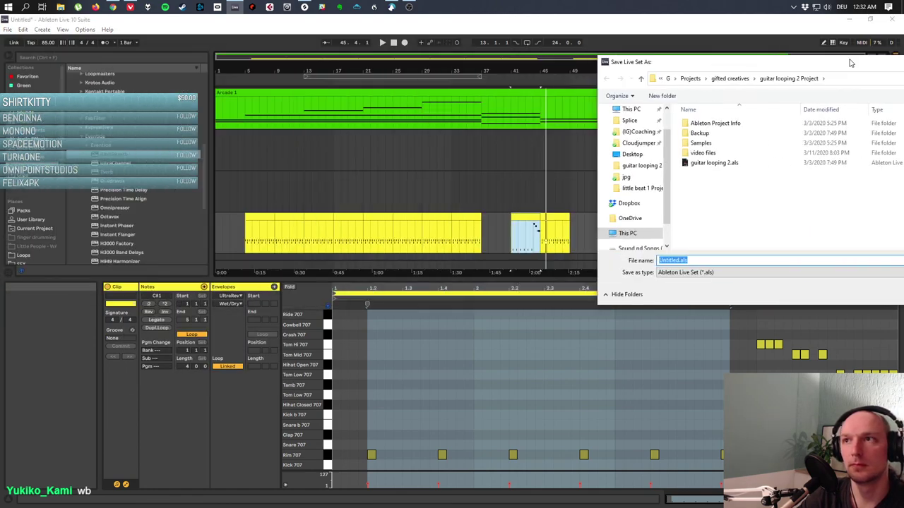
{"action": "key", "text": "Escape"}
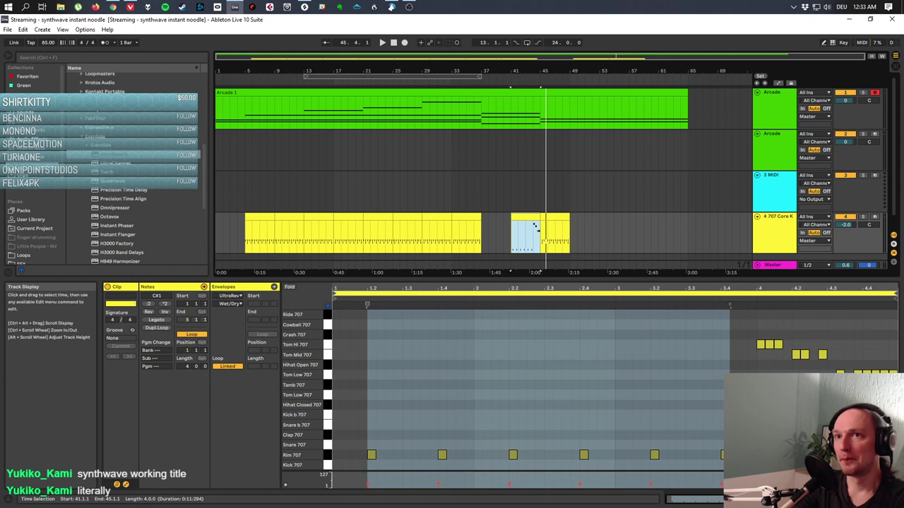
Play the arrangement from bar 5 and check the Arcade instrument's Like Water patch on the first track.
{"action": "left_click", "coordinate": [245, 148]}
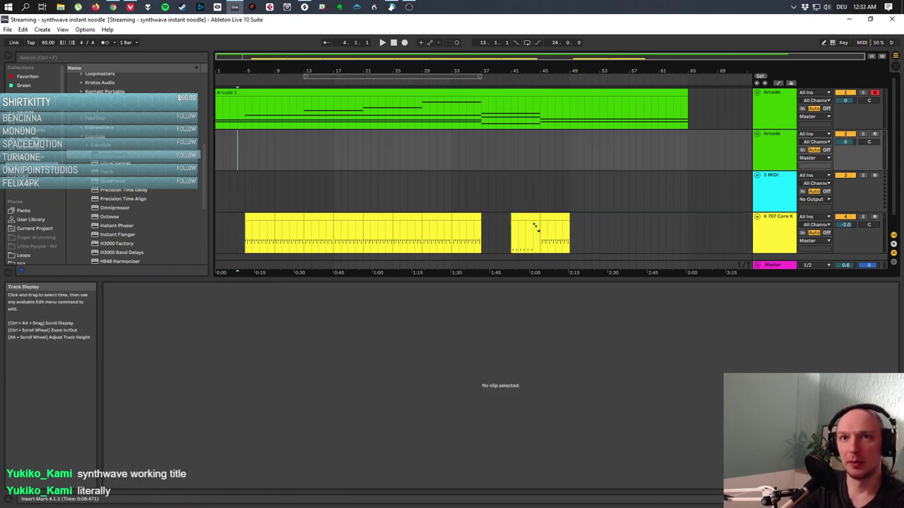
{"action": "key", "text": "space"}
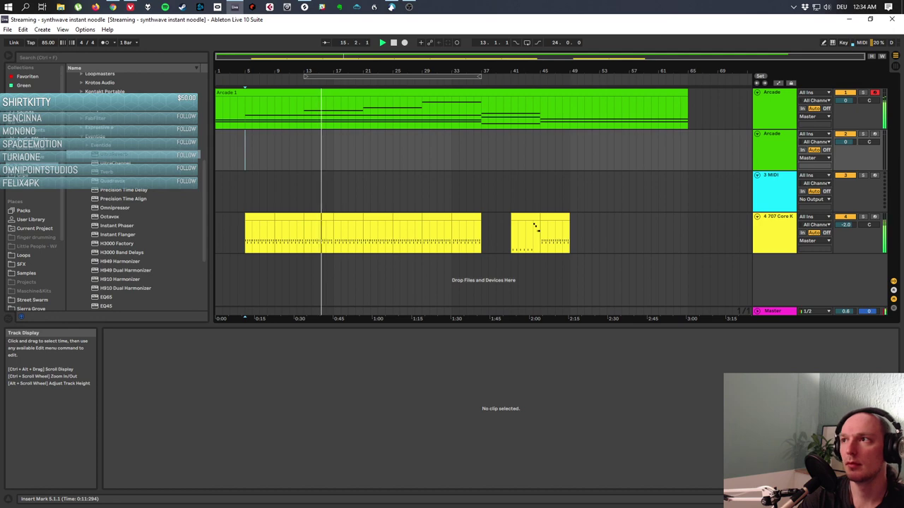
{"action": "left_click", "coordinate": [772, 93]}
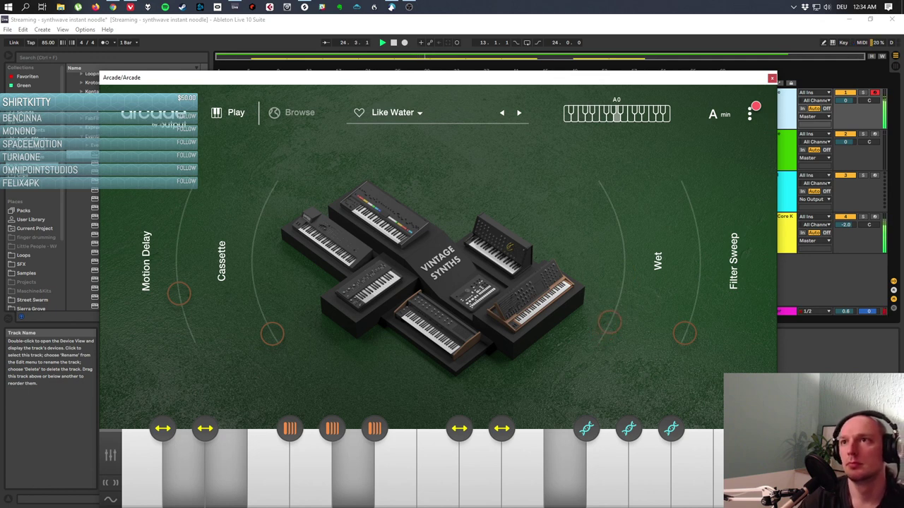
{"action": "key", "text": "ctrl+alt+p"}
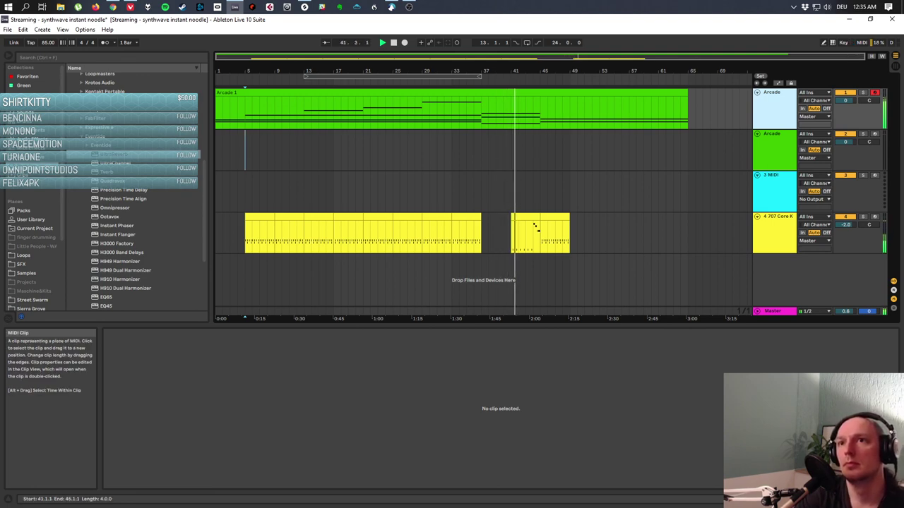
Delete the Rim 707 notes from the clip at bar 41, keeping only the tom fill.
{"action": "left_click", "coordinate": [535, 228]}
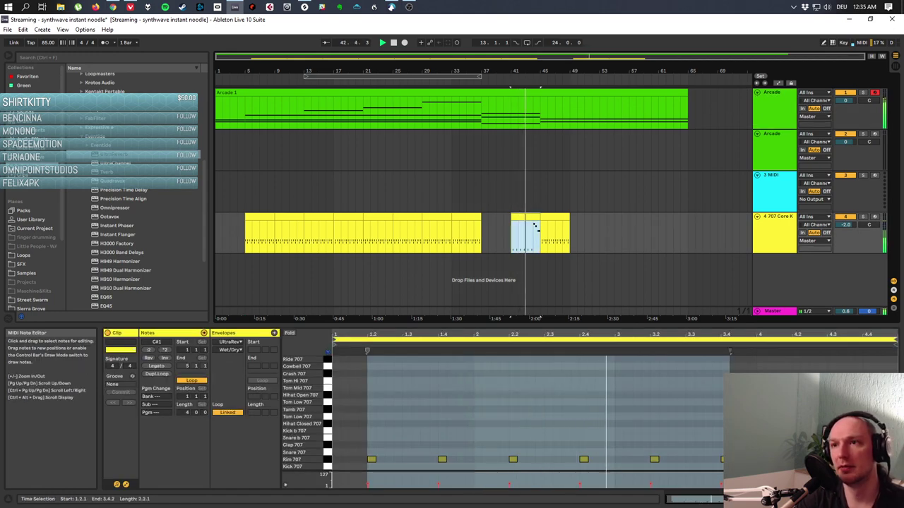
{"action": "double_click", "coordinate": [535, 227]}
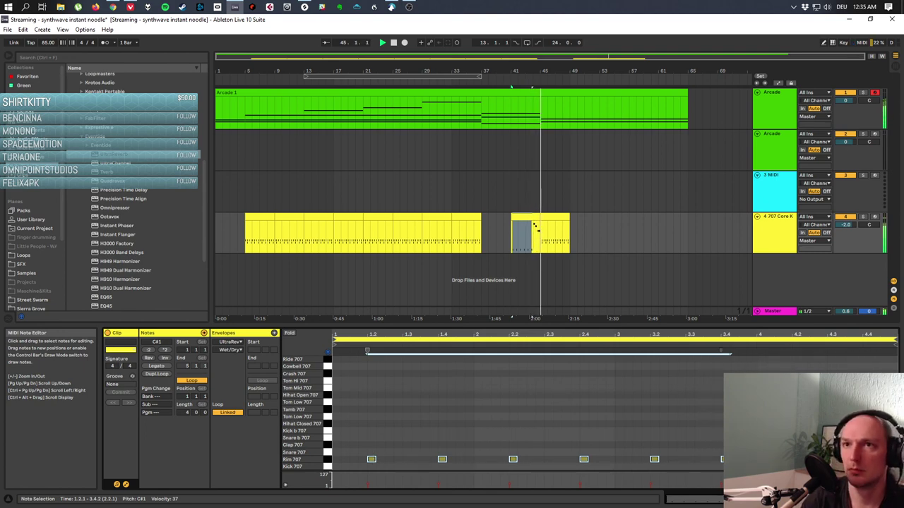
{"action": "key", "text": "Delete"}
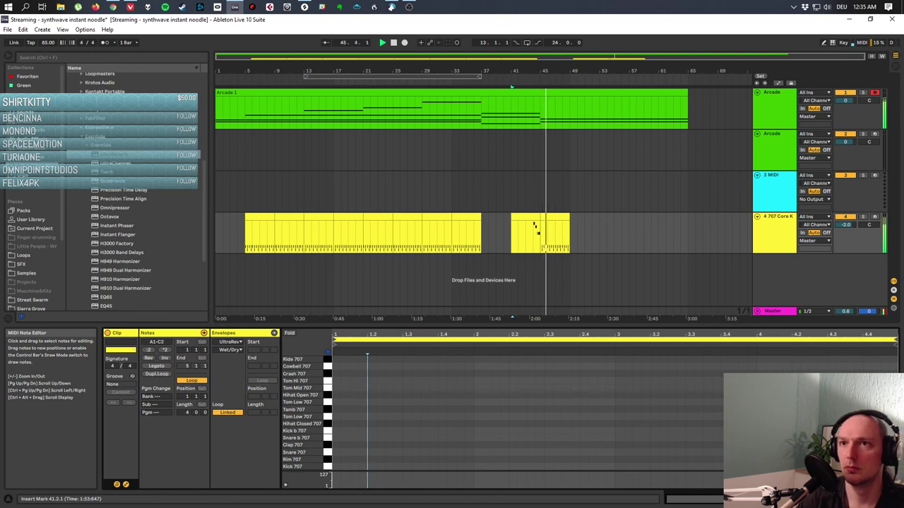
Duplicate the four-bar full-beat 707 clip from bar 45 until the drums reach bar 65, and open the Arcade 1 clip.
{"action": "left_click", "coordinate": [535, 224]}
{"action": "key", "text": "ctrl+d"}
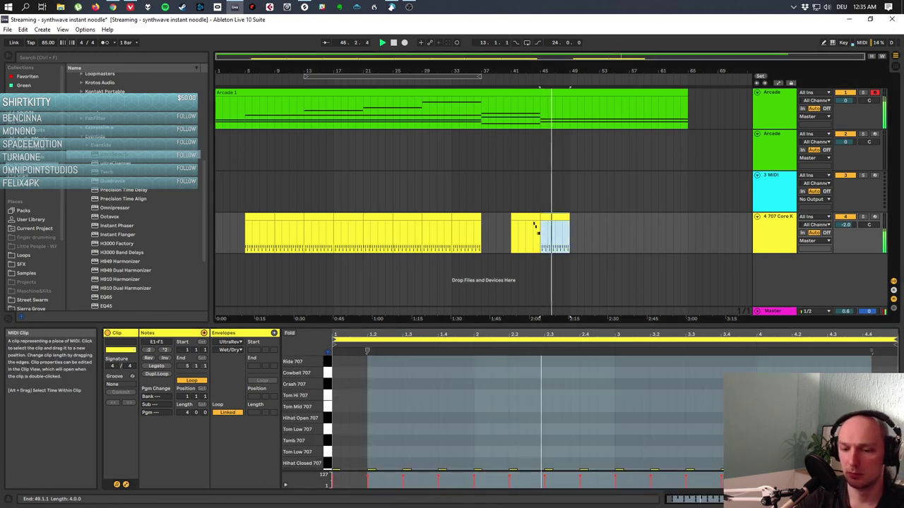
{"action": "key", "text": "ctrl+d"}
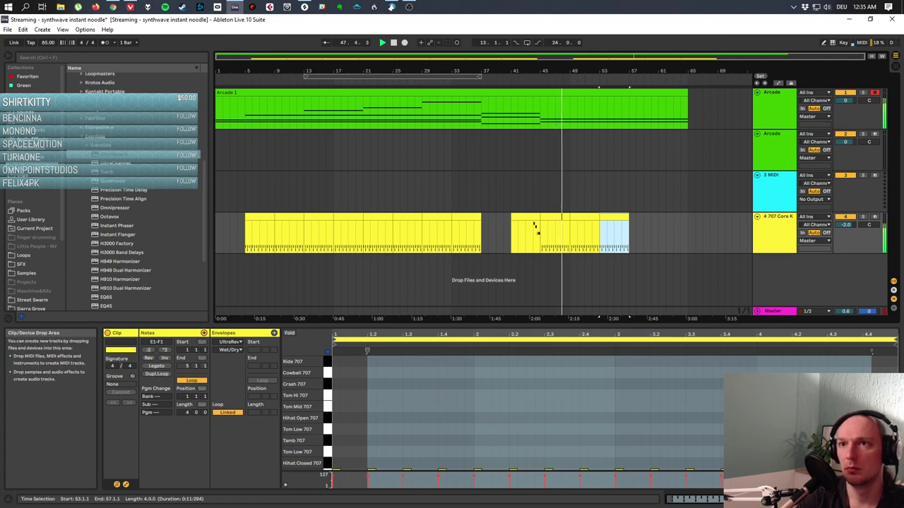
{"action": "key", "text": "ctrl+d"}
{"action": "key", "text": "ctrl+d"}
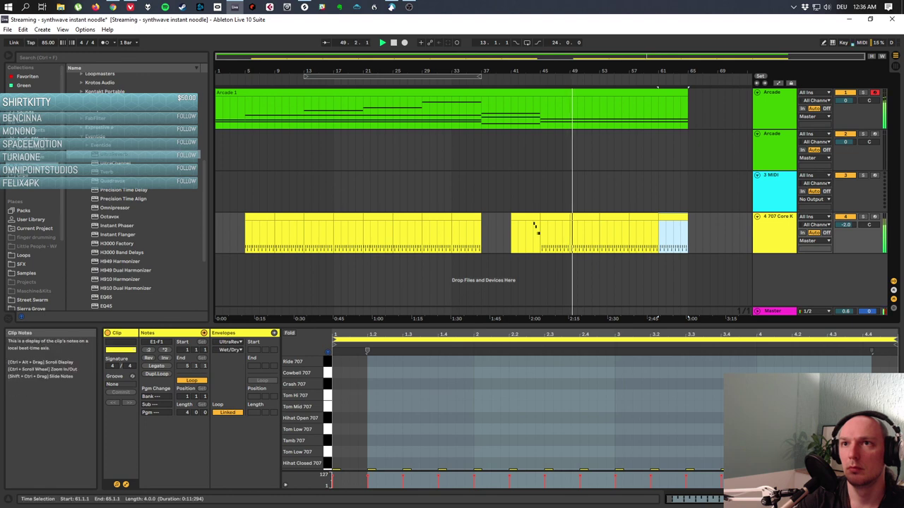
{"action": "left_click", "coordinate": [581, 109]}
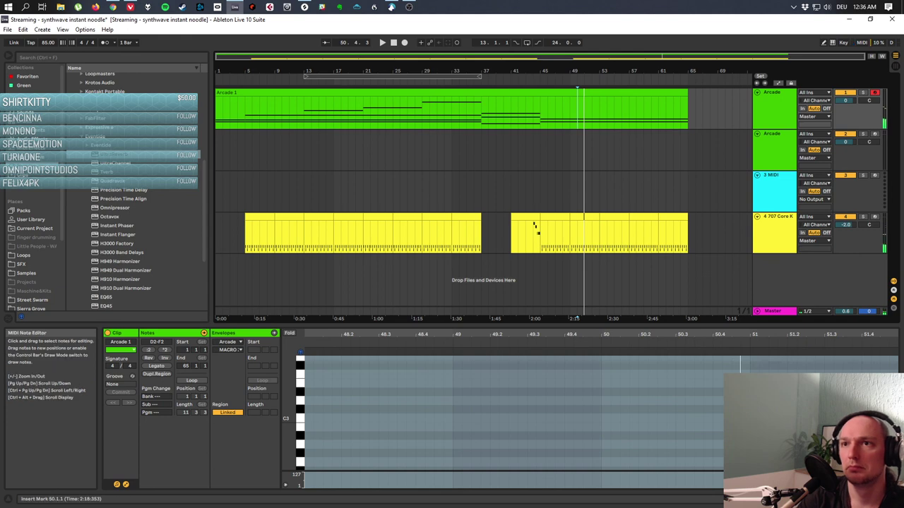
Audition G2, B2 and C3 and add a C3 note from bar 45 to bar 65 in the Arcade 1 clip.
{"action": "left_click", "coordinate": [581, 93]}
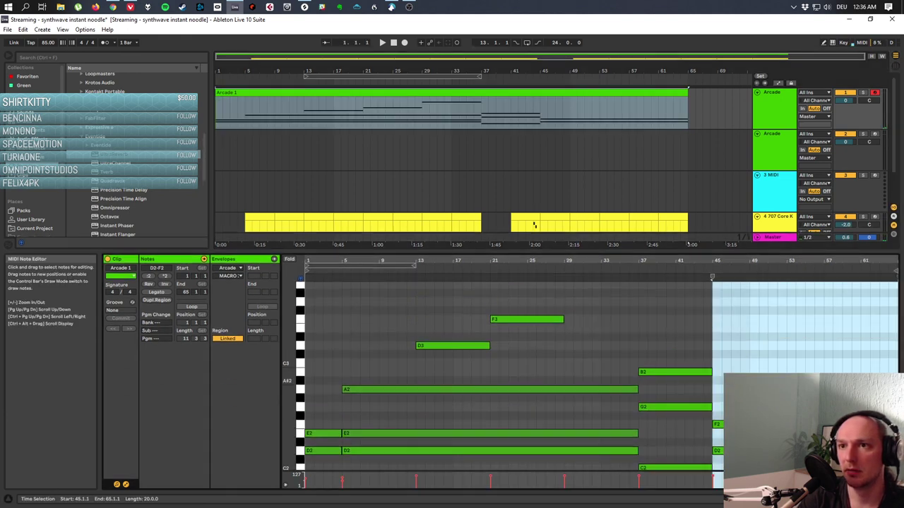
{"action": "left_click", "coordinate": [489, 343]}
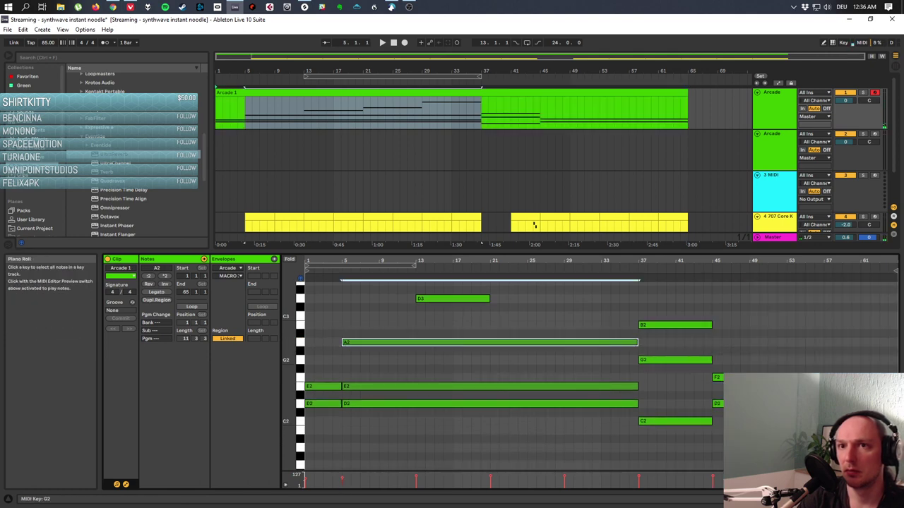
{"action": "left_click", "coordinate": [298, 360]}
{"action": "left_click", "coordinate": [300, 325]}
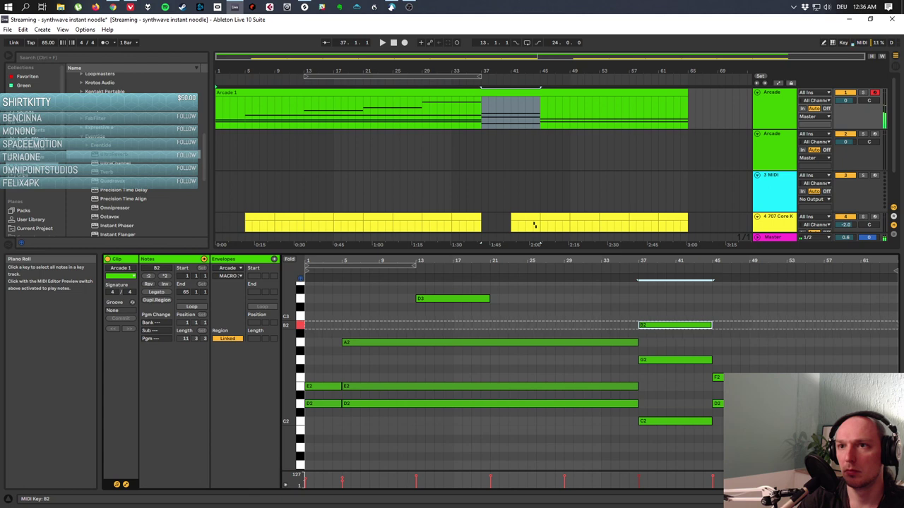
{"action": "left_click", "coordinate": [299, 315]}
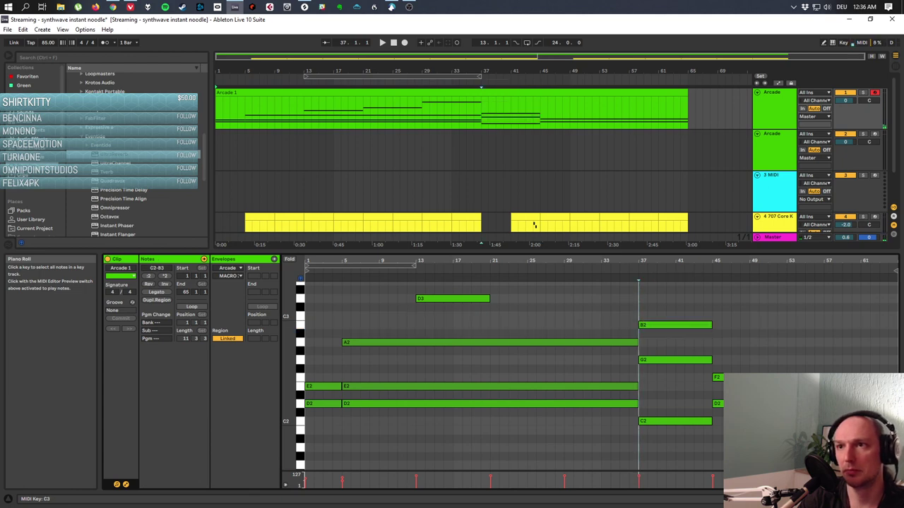
{"action": "double_click", "coordinate": [716, 316]}
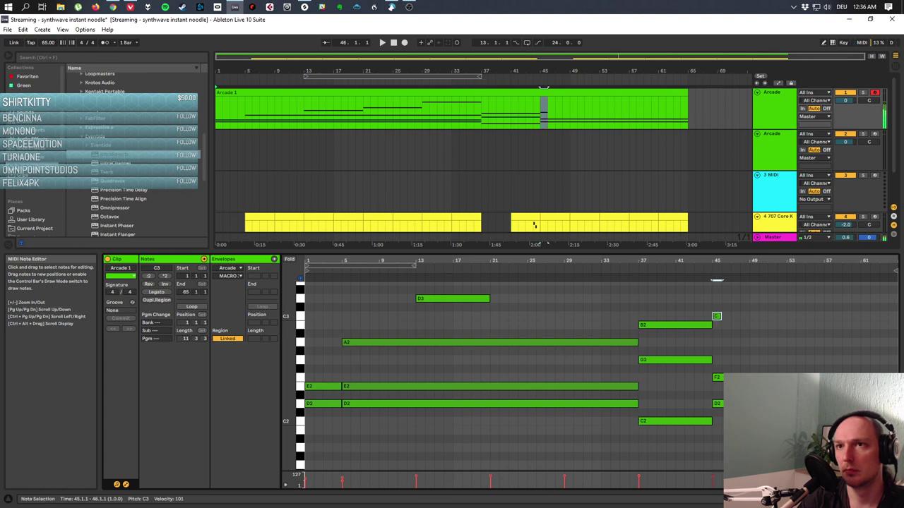
{"action": "key", "text": "shift+Right"}
{"action": "key", "text": "shift+Right"}
{"action": "key", "text": "shift+Right"}
{"action": "key", "text": "shift+Right"}
{"action": "key", "text": "shift+Right"}
{"action": "key", "text": "shift+Right"}
{"action": "key", "text": "shift+Right"}
{"action": "key", "text": "shift+Right"}
{"action": "key", "text": "shift+Right"}
{"action": "key", "text": "shift+Right"}
{"action": "key", "text": "shift+Right"}
{"action": "key", "text": "shift+Right"}
{"action": "key", "text": "shift+Right"}
{"action": "key", "text": "shift+Right"}
{"action": "key", "text": "shift+Right"}
{"action": "key", "text": "shift+Right"}
{"action": "key", "text": "shift+Right"}
{"action": "key", "text": "shift+Right"}
{"action": "key", "text": "shift+Right"}
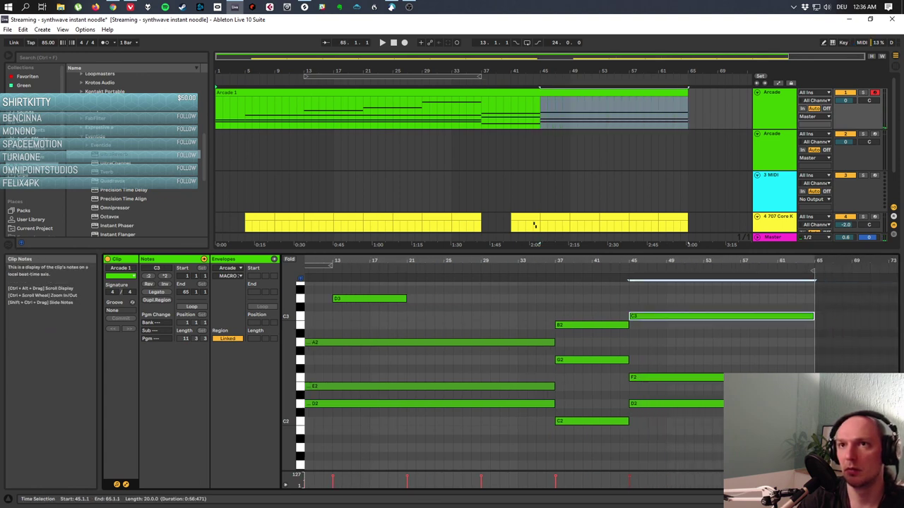
Play the arrangement from bar 41 and add an E3 note from bar 53 to bar 65 in the Arcade 1 clip.
{"action": "left_click", "coordinate": [513, 71]}
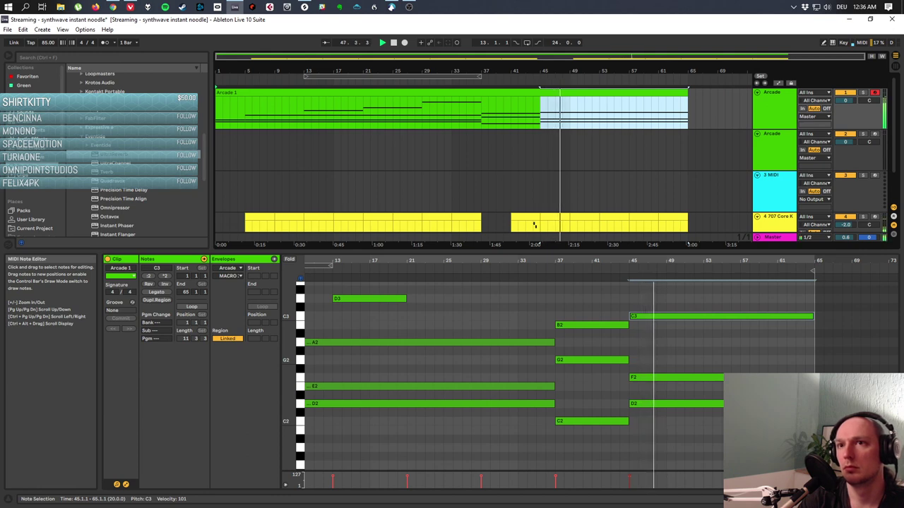
{"action": "key", "text": "ctrl+z"}
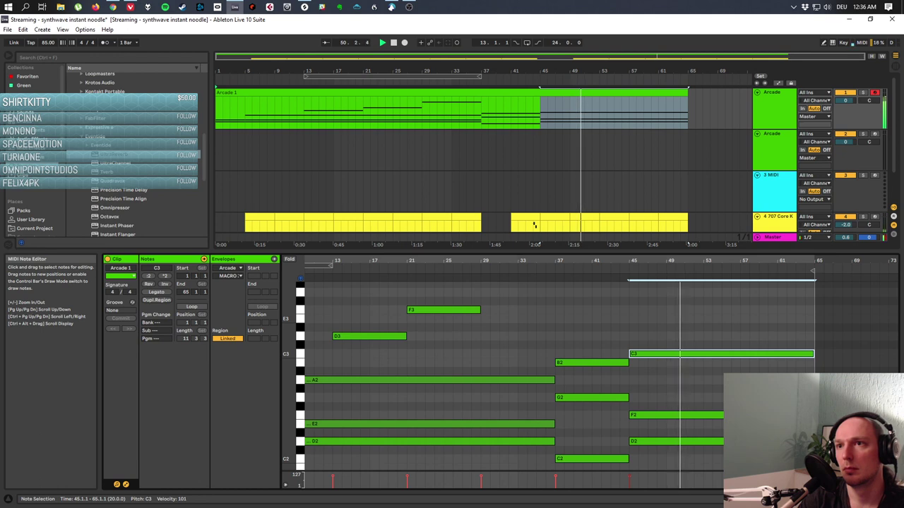
{"action": "double_click", "coordinate": [707, 318]}
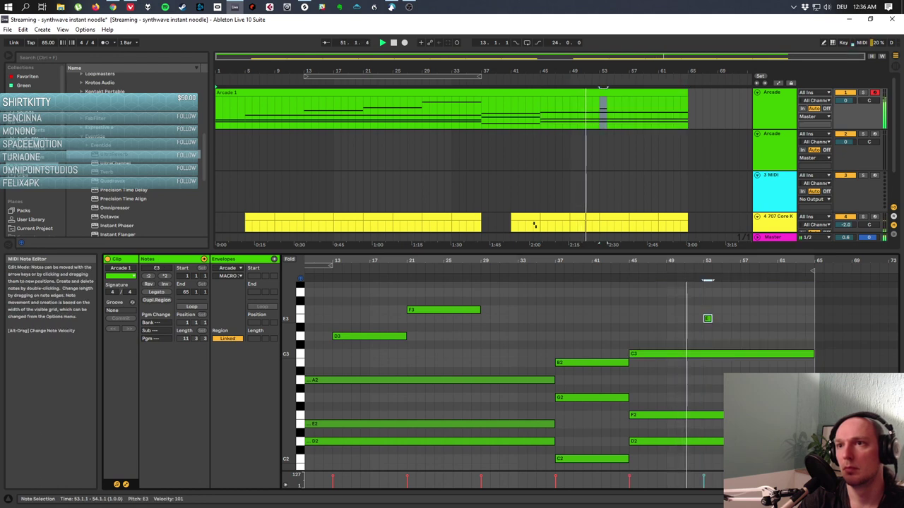
{"action": "left_click_drag", "start_coordinate": [712, 319], "coordinate": [813, 318]}
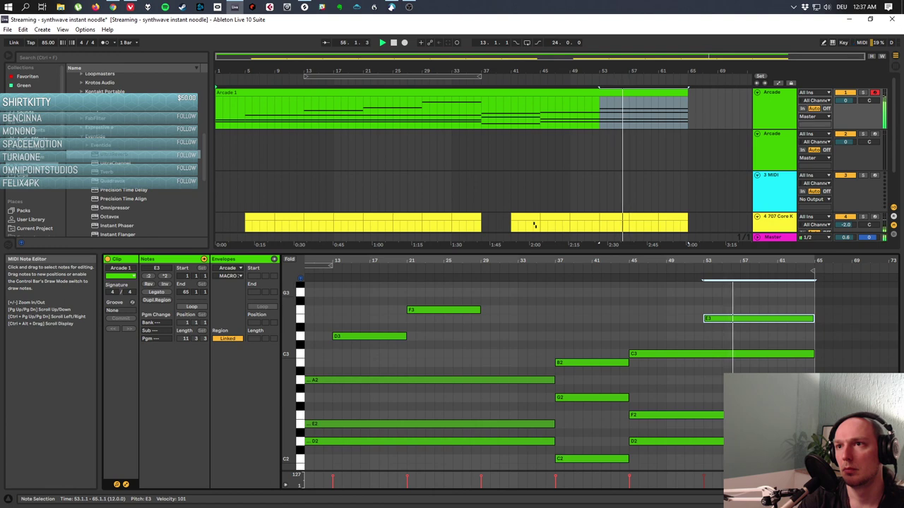
Add a note from bar 57 to bar 65, raise it to A3 and play the passage back.
{"action": "double_click", "coordinate": [748, 293]}
{"action": "key", "text": "shift+Right"}
{"action": "key", "text": "shift+Right"}
{"action": "key", "text": "shift+Right"}
{"action": "key", "text": "shift+Right"}
{"action": "key", "text": "shift+Right"}
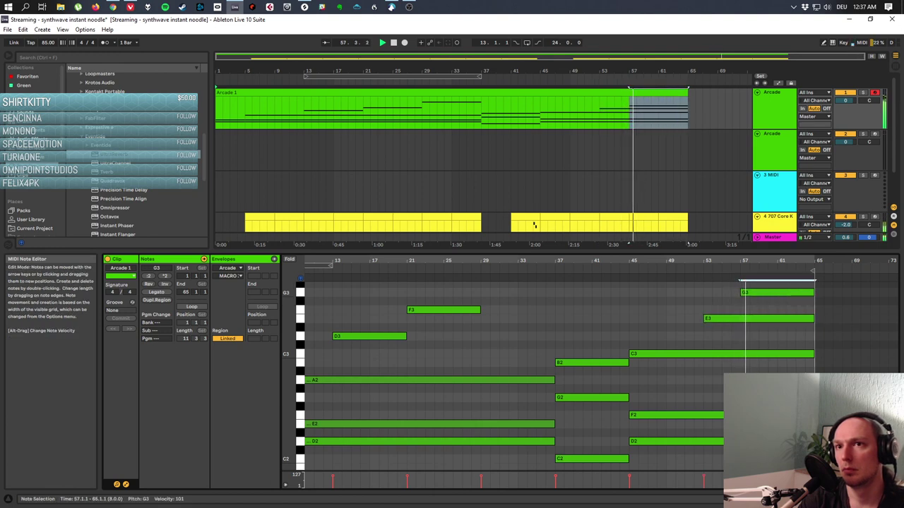
{"action": "key", "text": "shift+Right"}
{"action": "scroll", "coordinate": [556, 374], "scroll_direction": "up", "scroll_amount": 1}
{"action": "scroll", "coordinate": [509, 374], "scroll_direction": "up", "scroll_amount": 3}
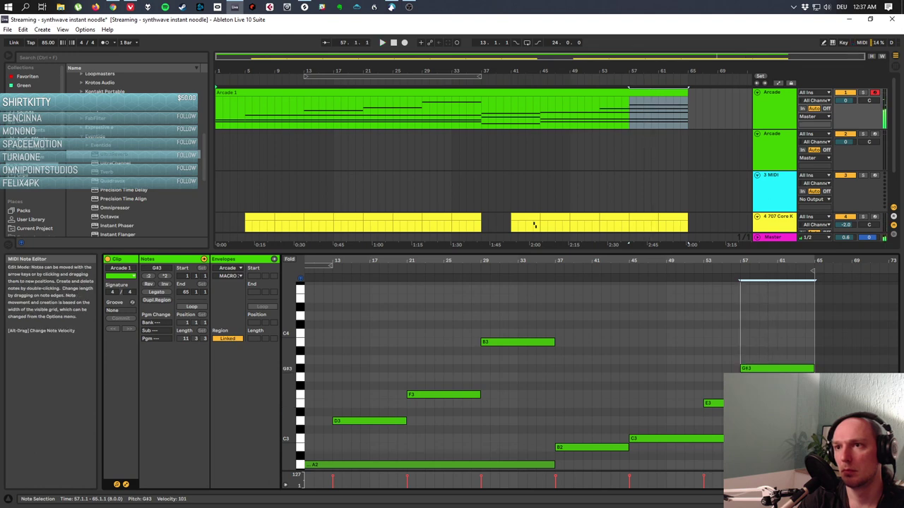
{"action": "key", "text": "Up"}
{"action": "key", "text": "Up"}
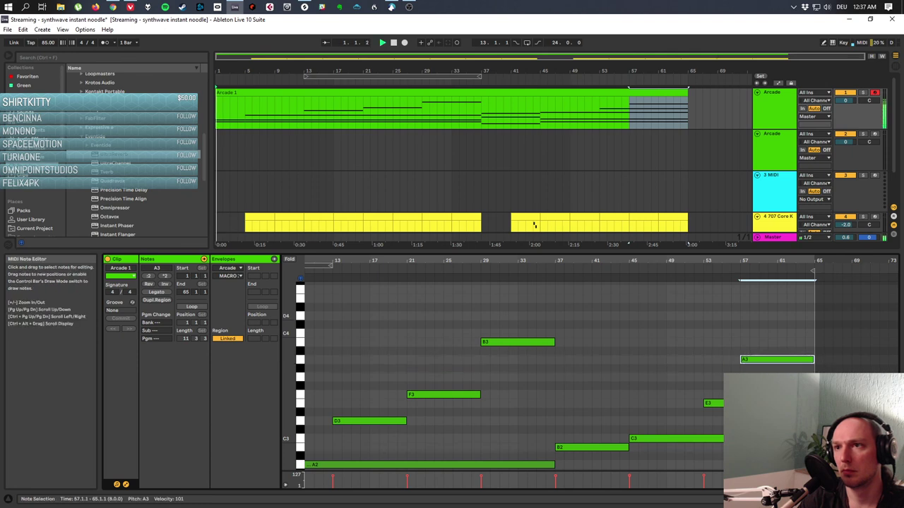
{"action": "key", "text": "space"}
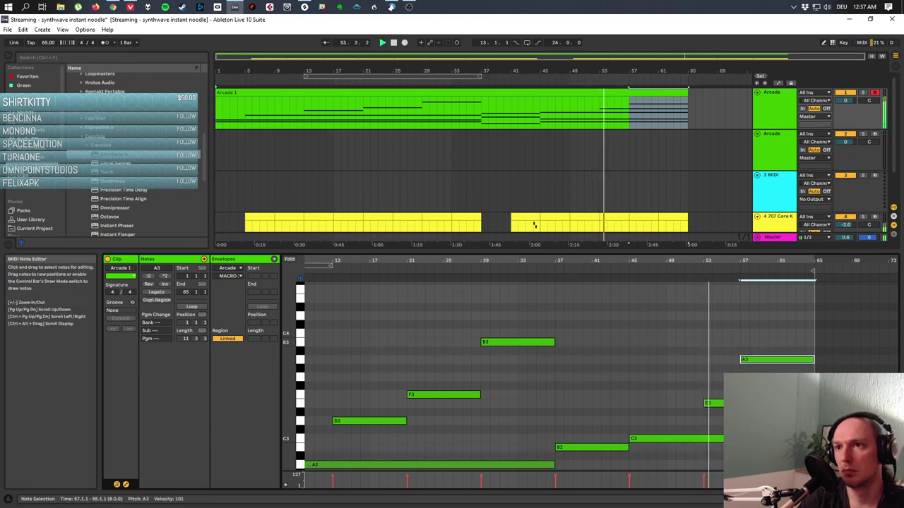
{"action": "left_click", "coordinate": [534, 224]}
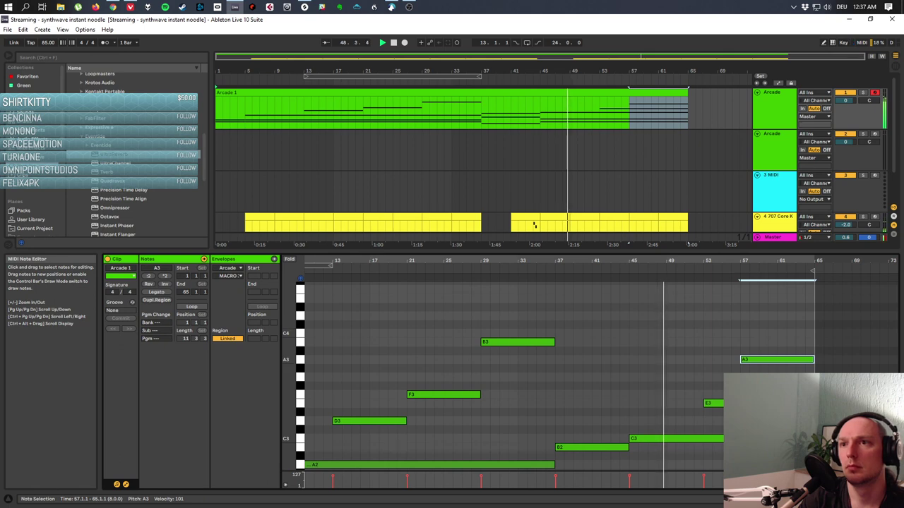
{"action": "scroll", "coordinate": [509, 381], "scroll_direction": "down", "scroll_amount": 2}
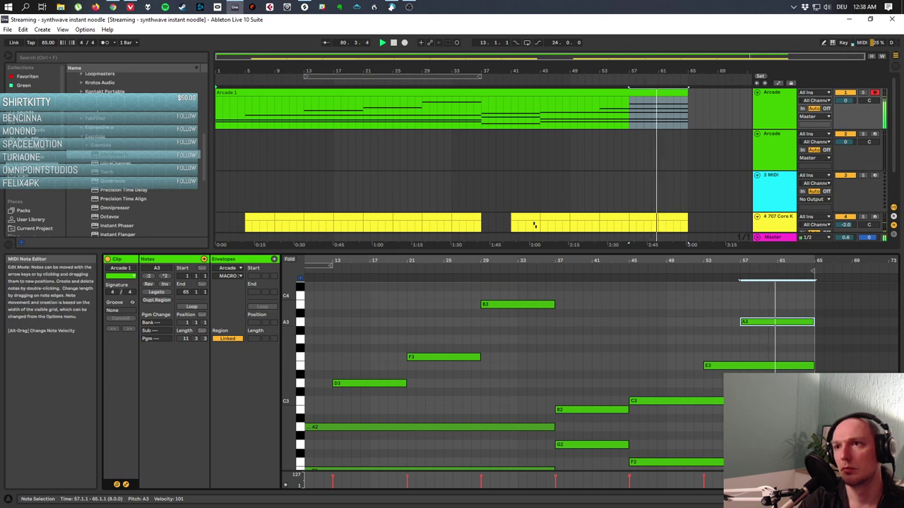
Transpose the note at bar 57 up to C4 and play the passage back.
{"action": "key", "text": "Up"}
{"action": "key", "text": "Up"}
{"action": "key", "text": "Up"}
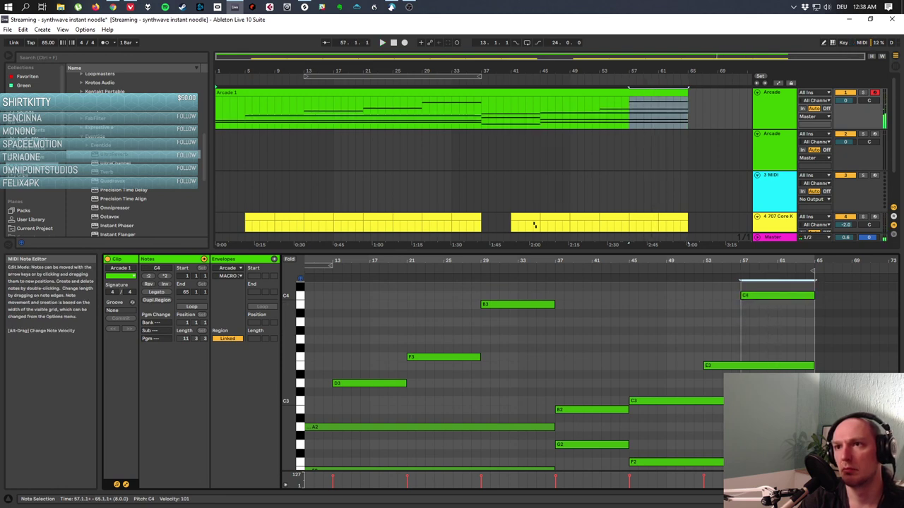
{"action": "key", "text": "Left"}
{"action": "key", "text": "Left"}
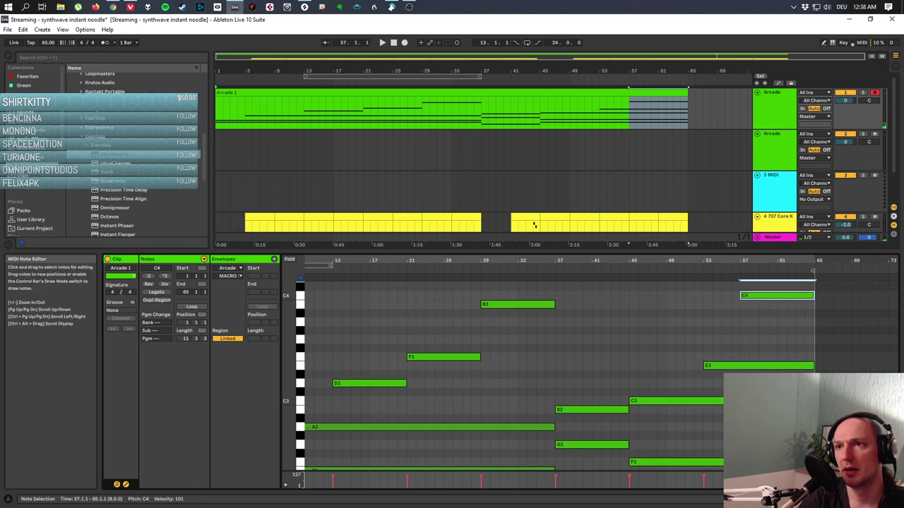
{"action": "key", "text": "space"}
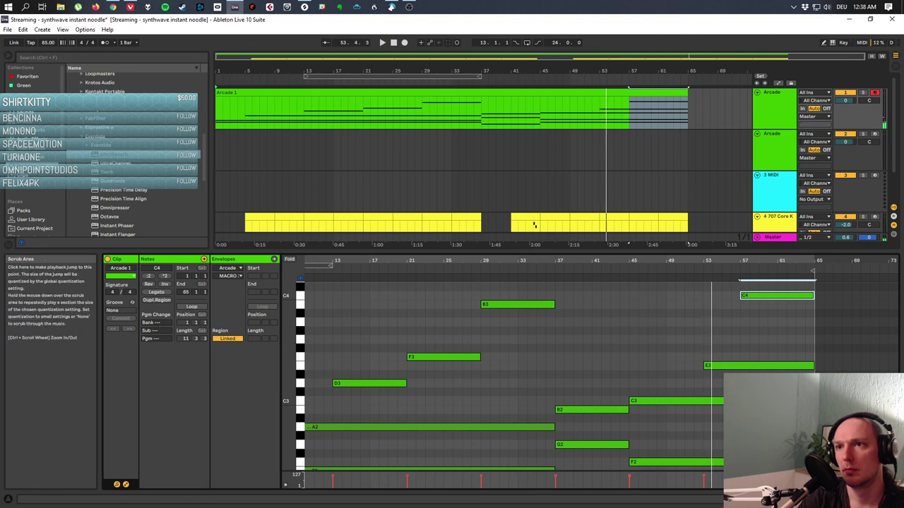
{"action": "left_click", "coordinate": [741, 271]}
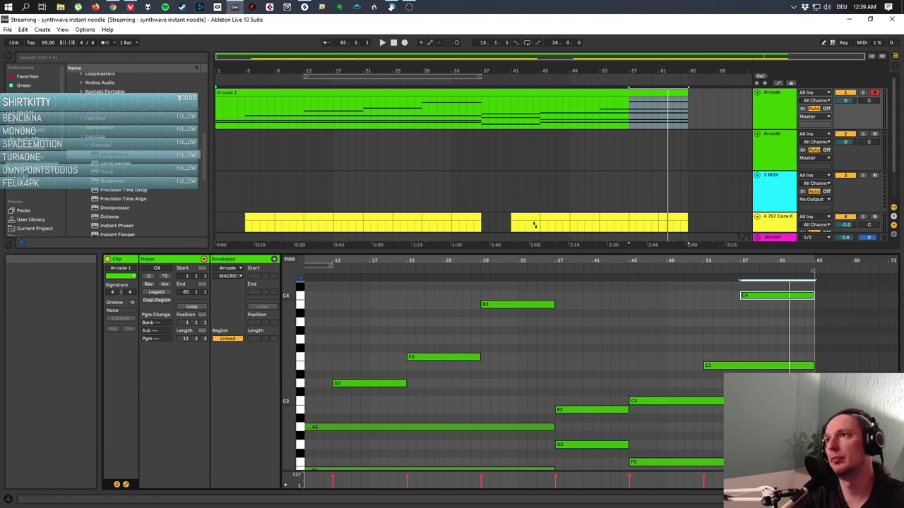
Open the recent Live Set "Slight head damage.als".
{"action": "key", "text": "alt+Tab"}
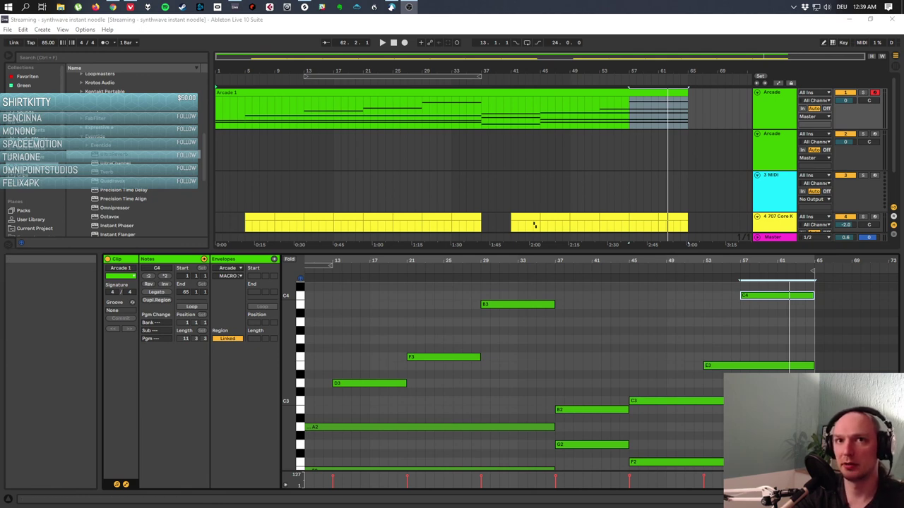
{"action": "key", "text": "alt+f"}
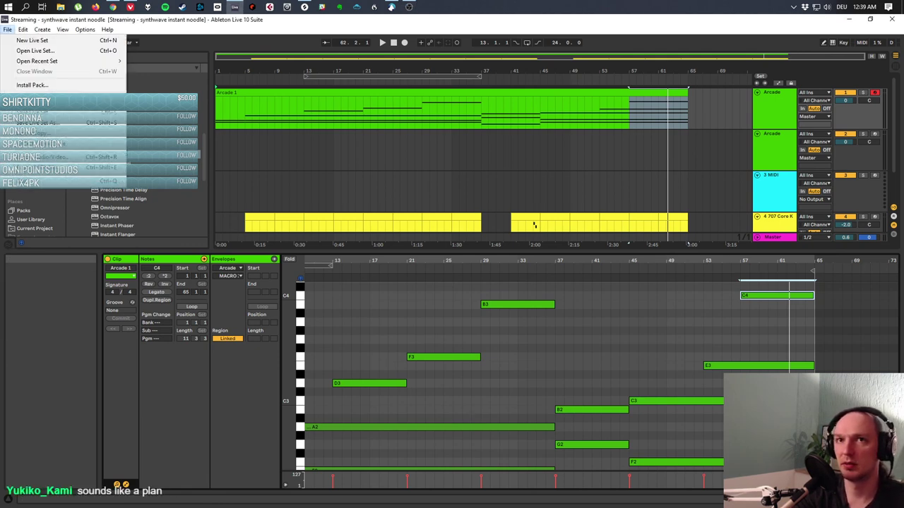
{"action": "key", "text": "Down"}
{"action": "key", "text": "Down"}
{"action": "key", "text": "Down"}
{"action": "key", "text": "Down"}
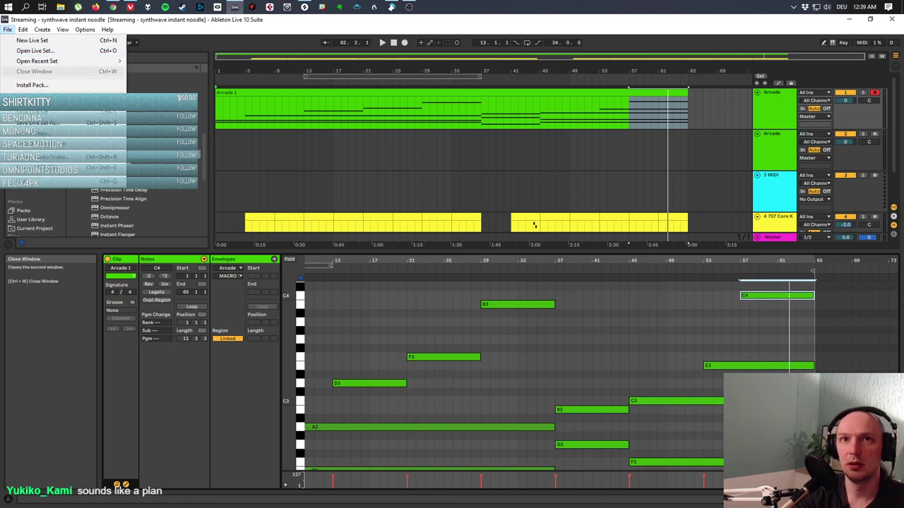
{"action": "key", "text": "Up"}
{"action": "key", "text": "Right"}
{"action": "key", "text": "Down"}
{"action": "key", "text": "Down"}
{"action": "key", "text": "Down"}
{"action": "key", "text": "Down"}
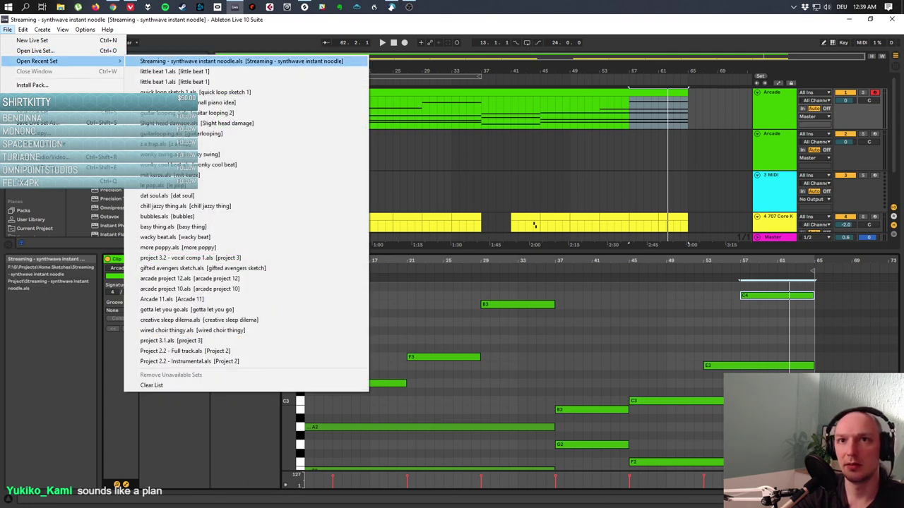
{"action": "key", "text": "Down"}
{"action": "key", "text": "Down"}
{"action": "key", "text": "Down"}
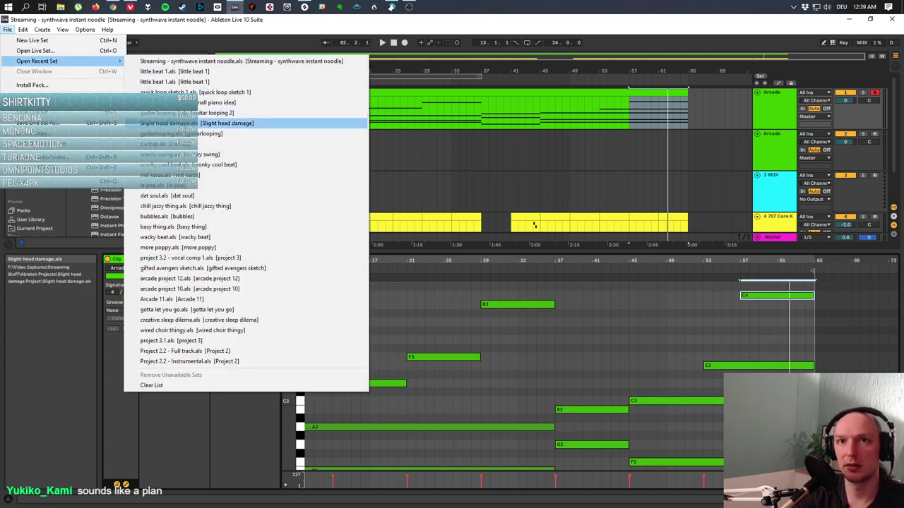
{"action": "key", "text": "Return"}
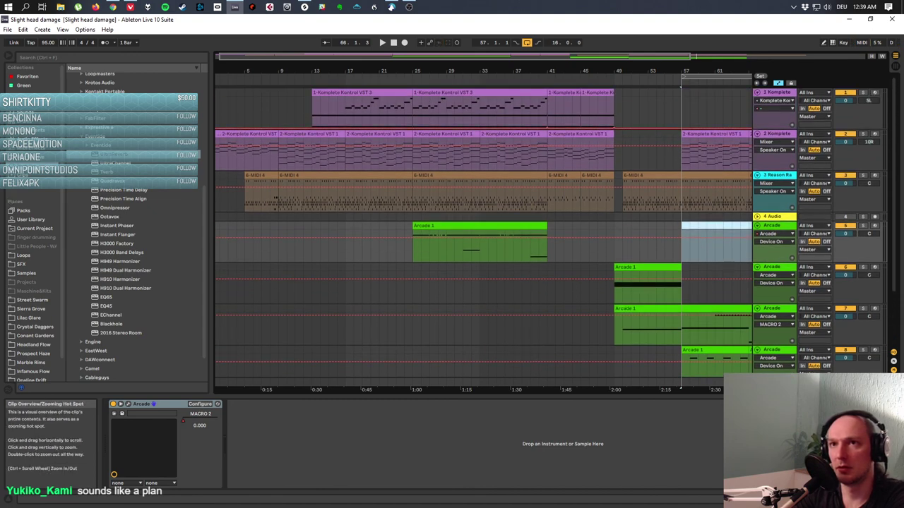
Play the arrangement from bar 1.
{"action": "key", "text": "minus"}
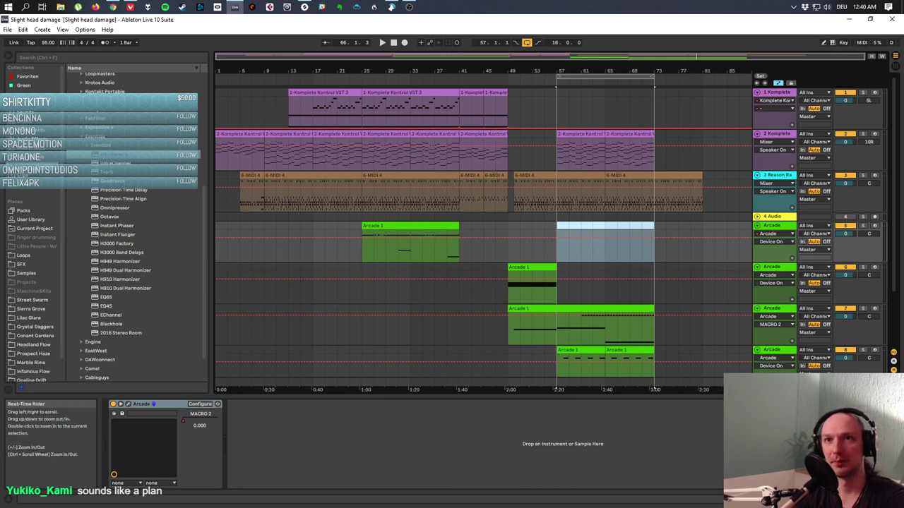
{"action": "left_click", "coordinate": [393, 42]}
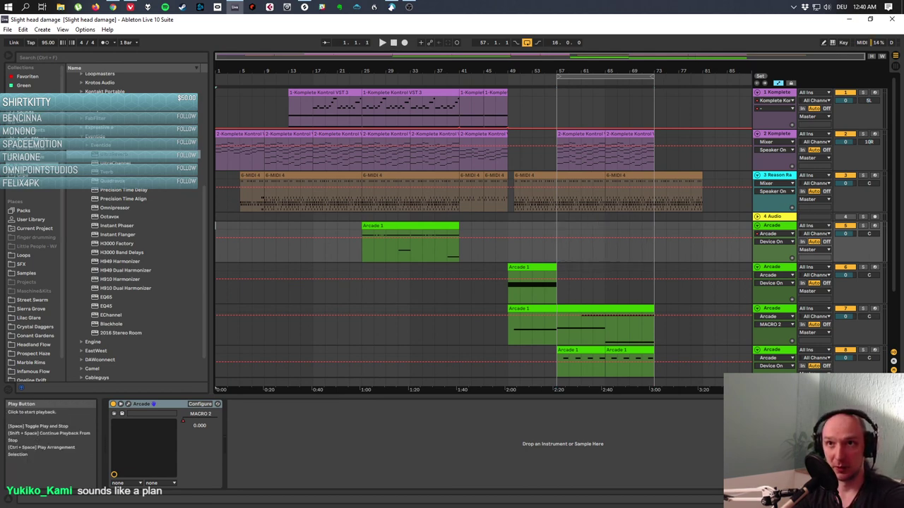
{"action": "left_click", "coordinate": [382, 43]}
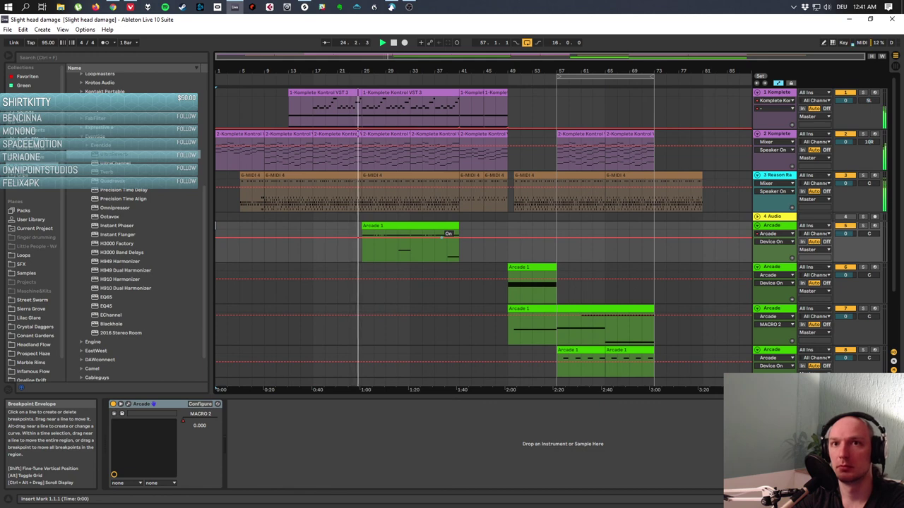
List the instruments in the browser and check the Lovers Vox patch in the Arcade instrument on track 5.
{"action": "left_click", "coordinate": [95, 296]}
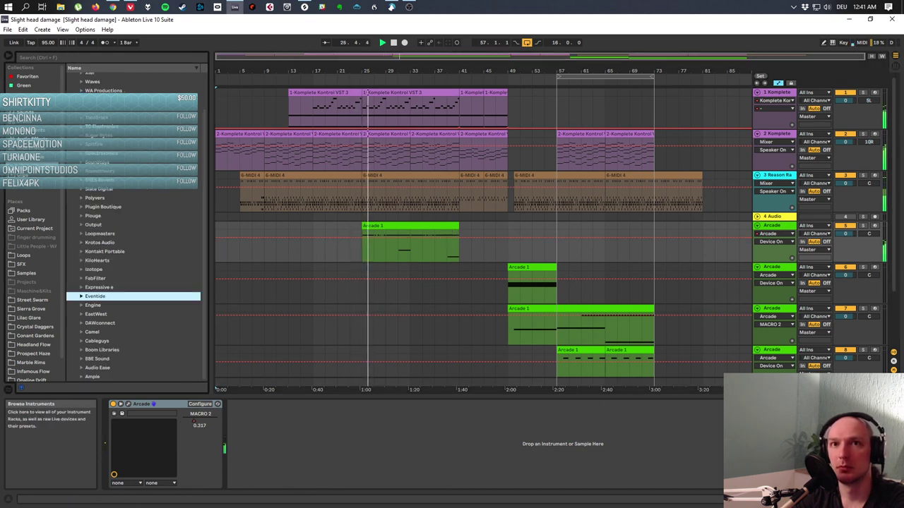
{"action": "left_click", "coordinate": [25, 130]}
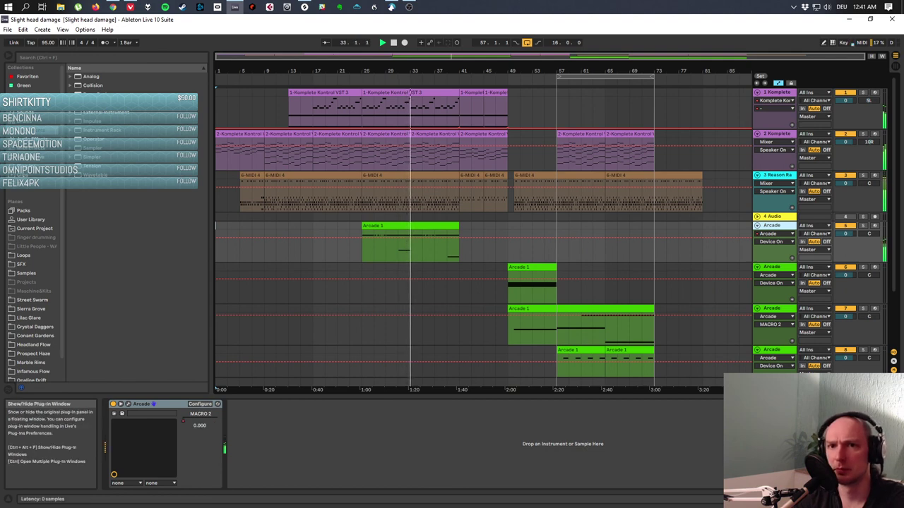
{"action": "left_click", "coordinate": [121, 404]}
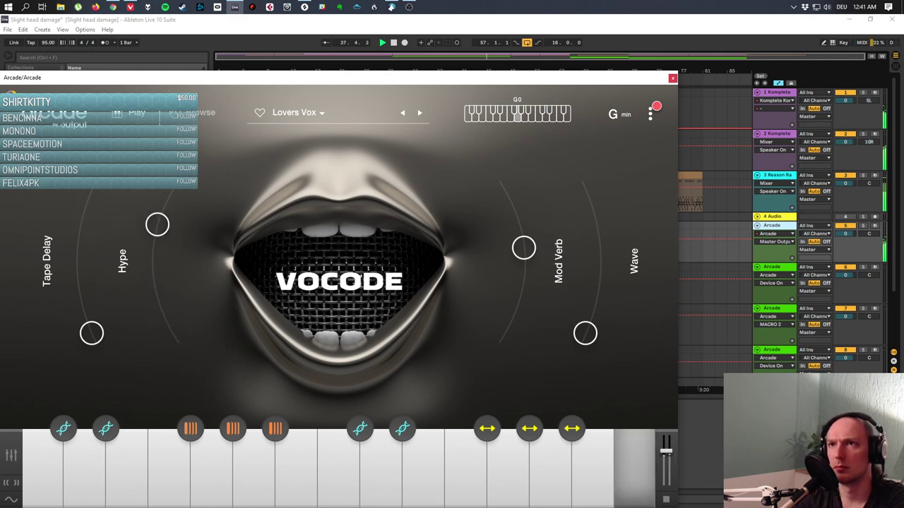
{"action": "key", "text": "ctrl+alt+p"}
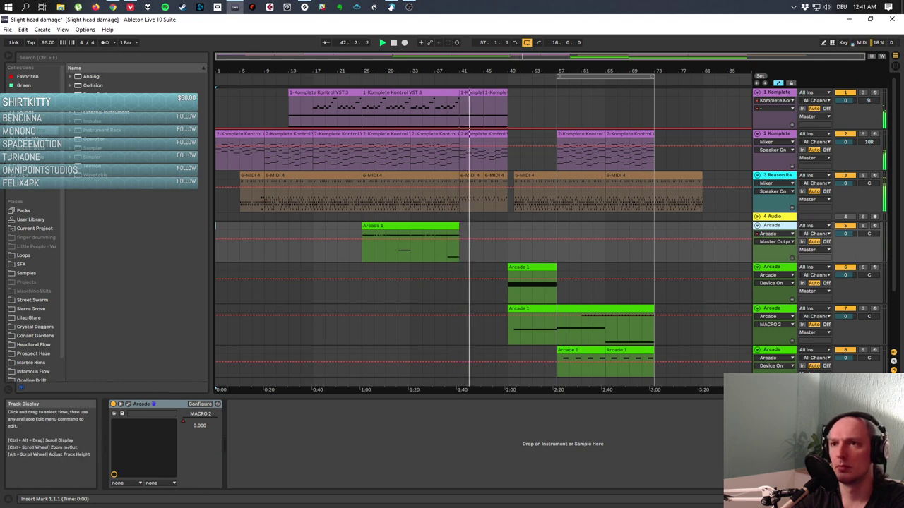
Look over the tracks during playback, stop at bar 63 and save the Live Set.
{"action": "scroll", "coordinate": [483, 237], "scroll_direction": "down", "scroll_amount": 2}
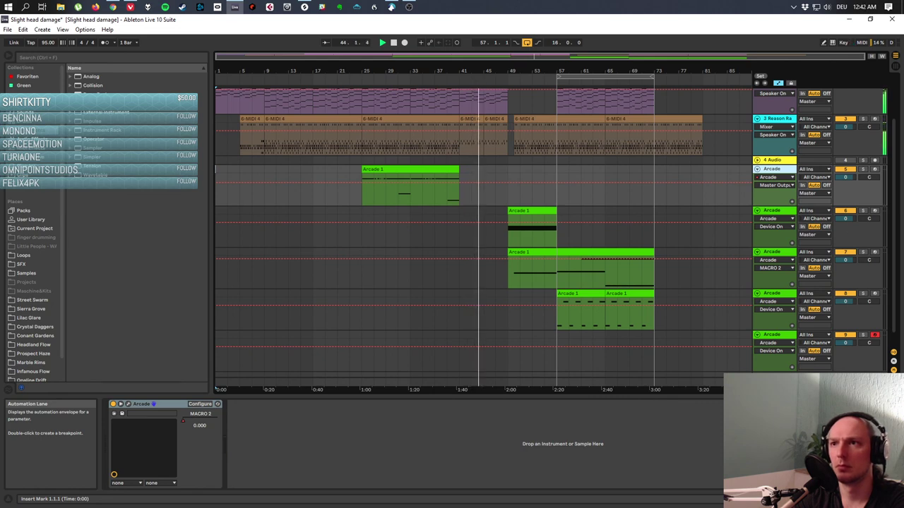
{"action": "scroll", "coordinate": [483, 237], "scroll_direction": "down", "scroll_amount": 1}
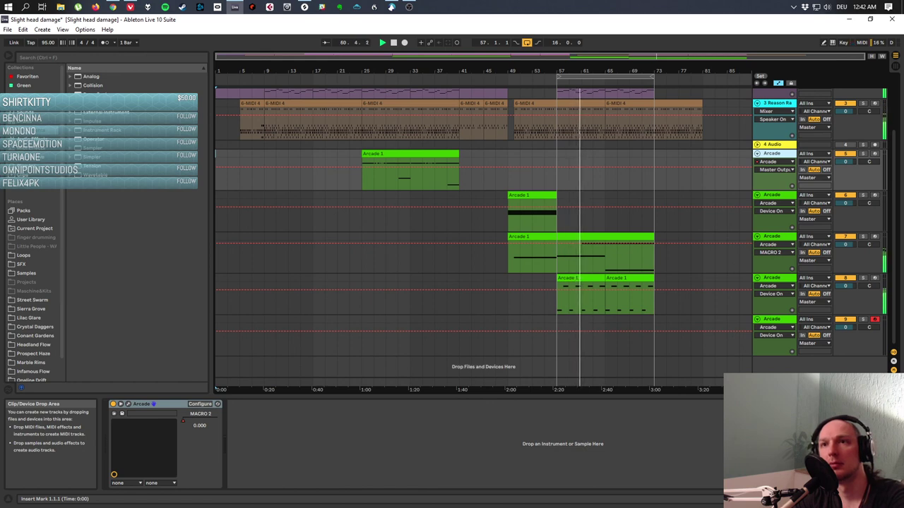
{"action": "scroll", "coordinate": [484, 237], "scroll_direction": "up", "scroll_amount": 3}
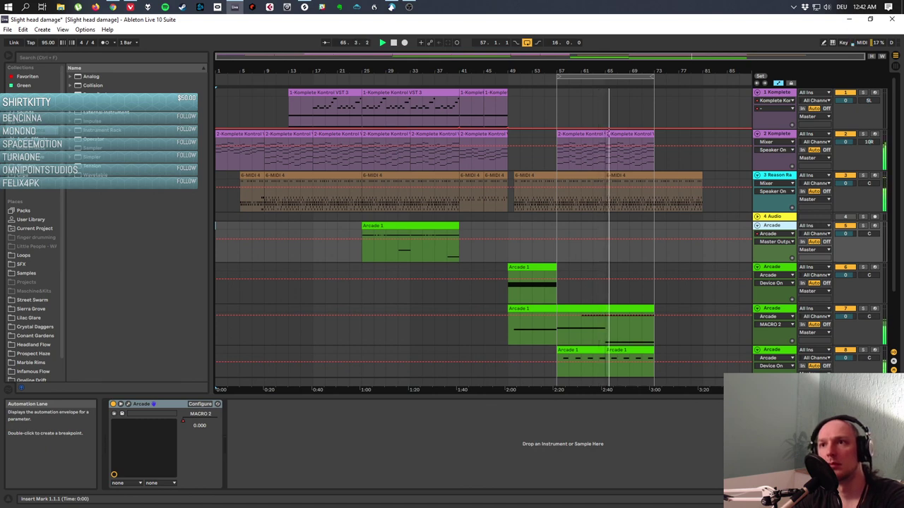
{"action": "scroll", "coordinate": [609, 133], "scroll_direction": "down", "scroll_amount": 3}
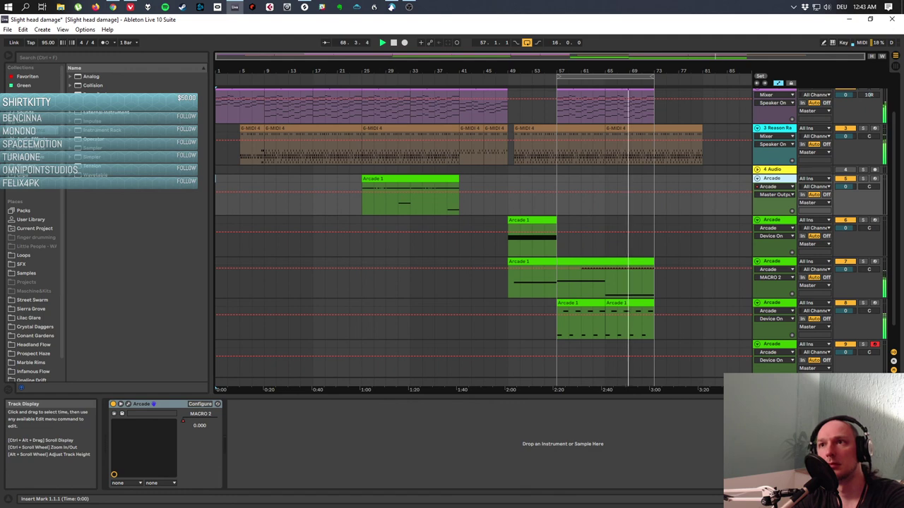
{"action": "scroll", "coordinate": [777, 233], "scroll_direction": "up", "scroll_amount": 2}
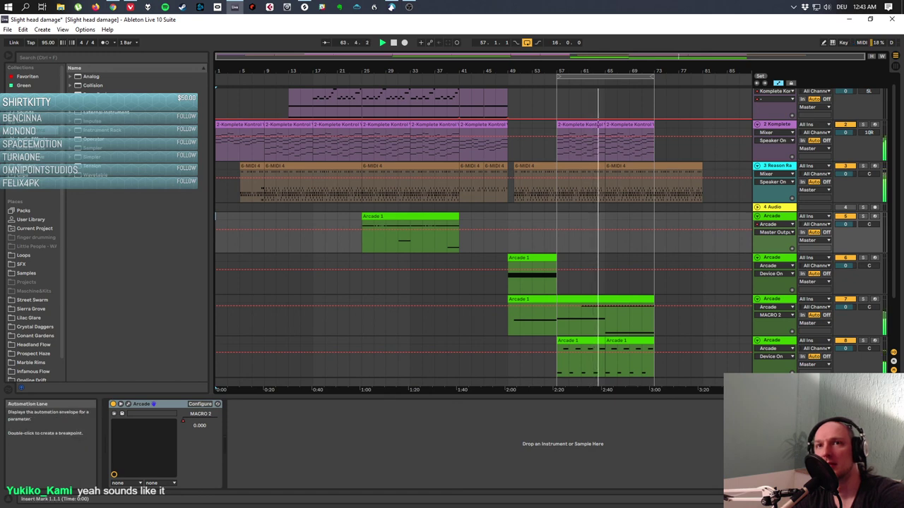
{"action": "key", "text": "space"}
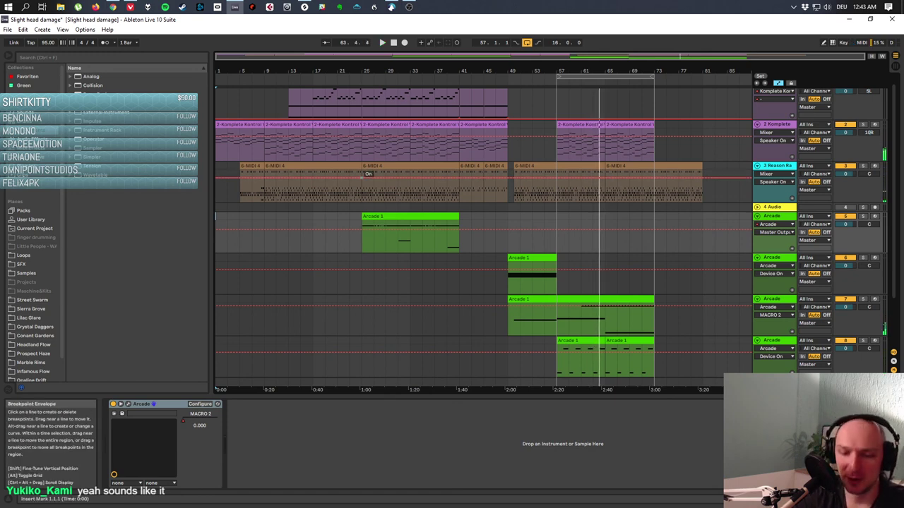
{"action": "key", "text": "ctrl+s"}
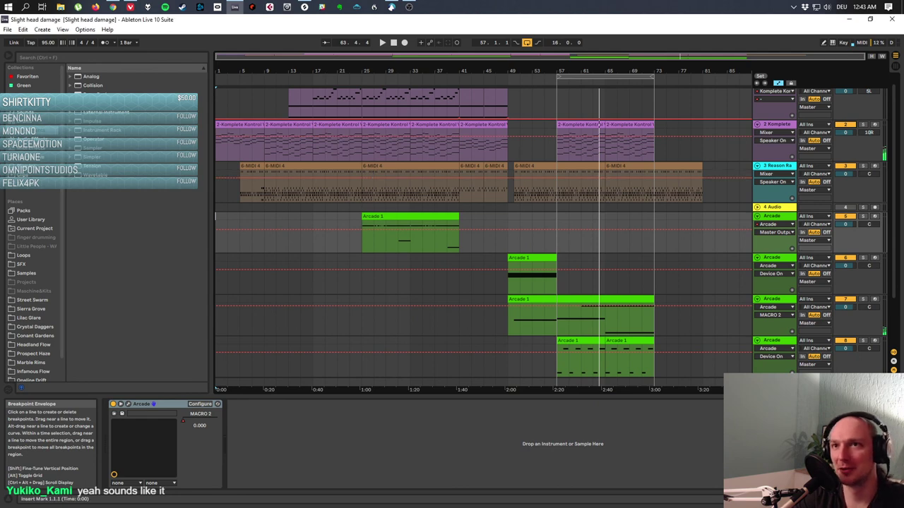